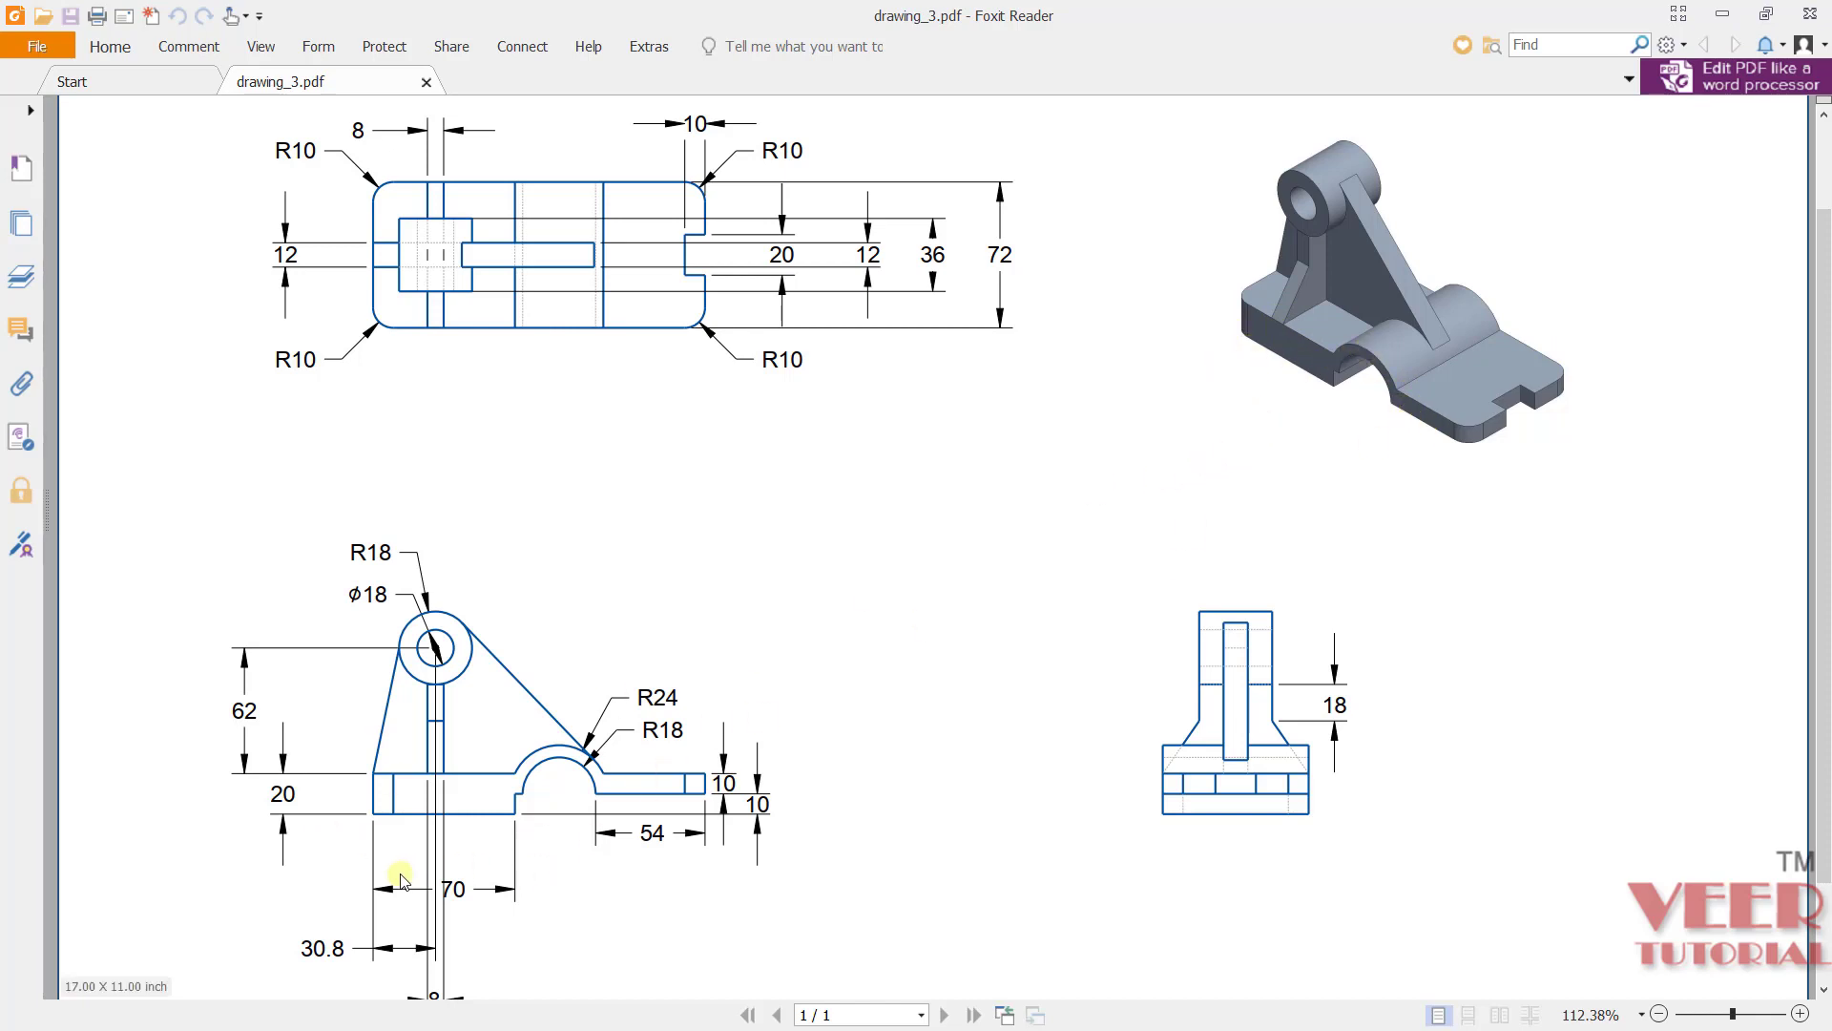
# Step: Examine the front view's arch, plate and length dimensions and the top view's width dimensions in drawing_3.pdf
pyautogui.keyDown('ctrl'); pyautogui.scroll(3, 391, 876); pyautogui.keyUp('ctrl')
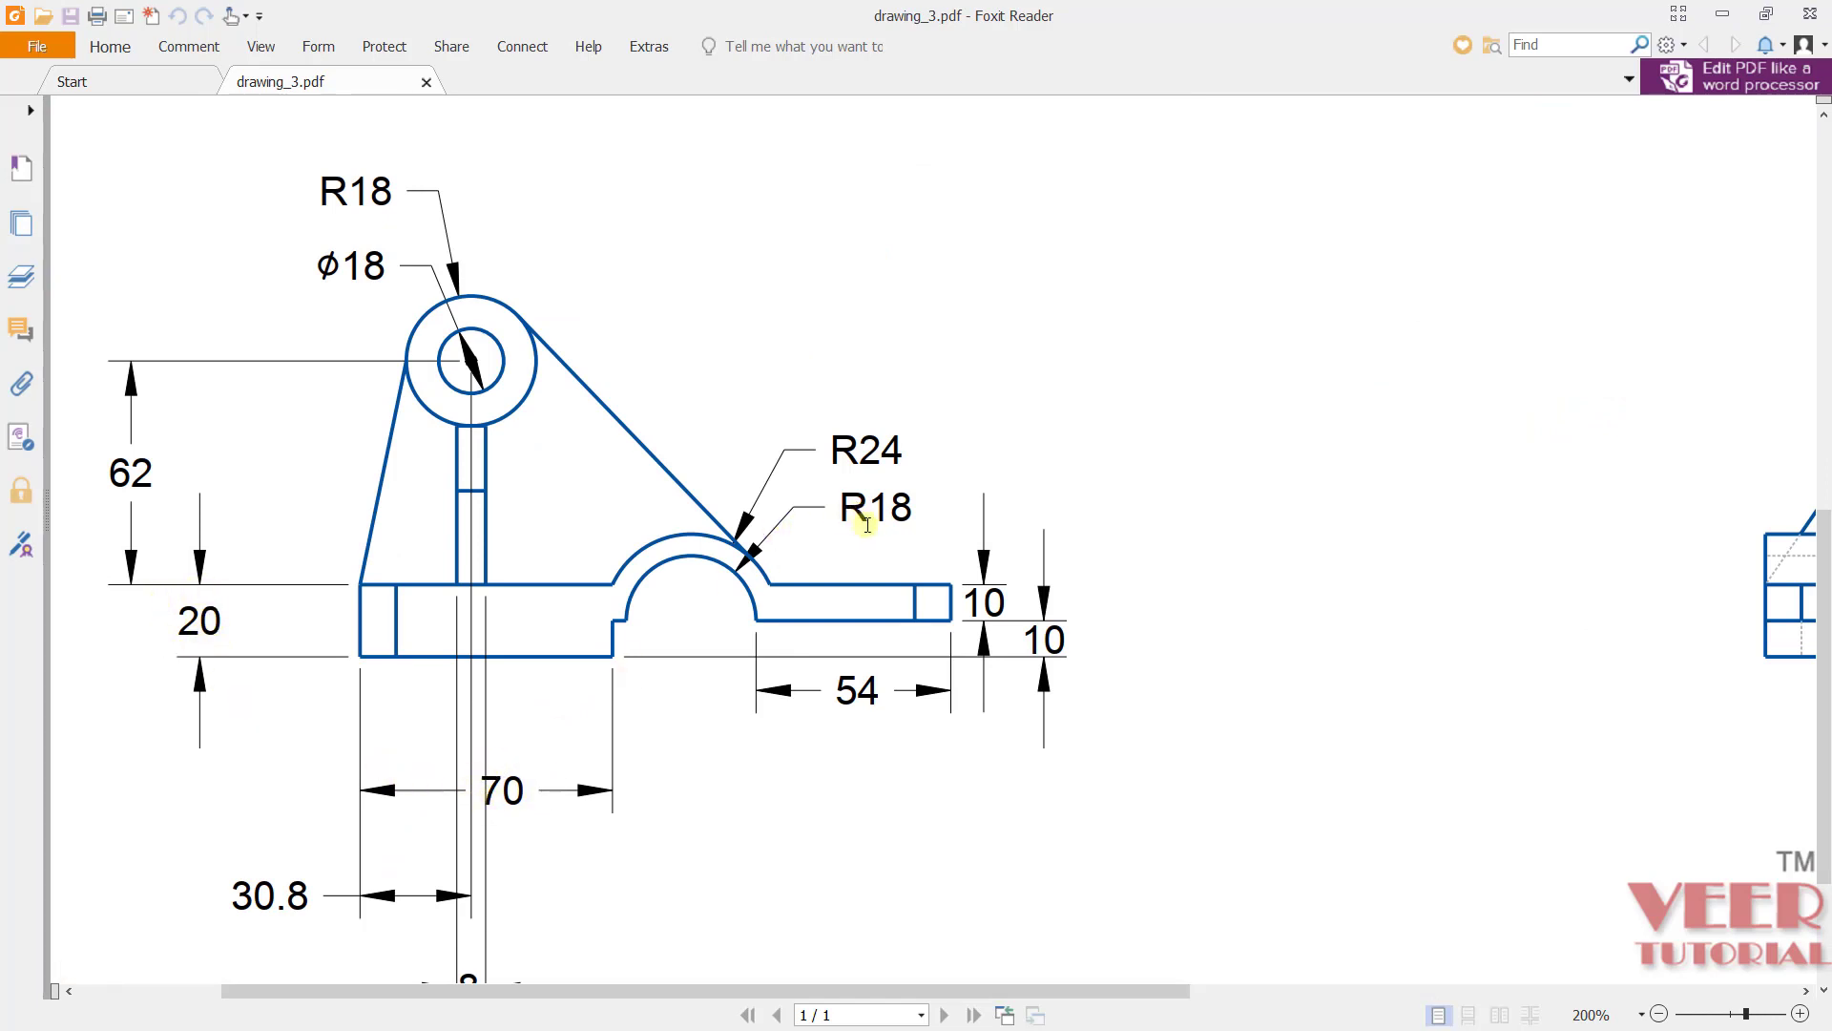
pyautogui.moveTo(876, 439); pyautogui.dragTo(912, 444)
pyautogui.click(1043, 553)
pyautogui.moveTo(1009, 600); pyautogui.dragTo(948, 602)
pyautogui.click(1075, 634)
pyautogui.doubleClick(1079, 645)
pyautogui.click(1080, 634)
pyautogui.moveTo(836, 683); pyautogui.dragTo(895, 697)
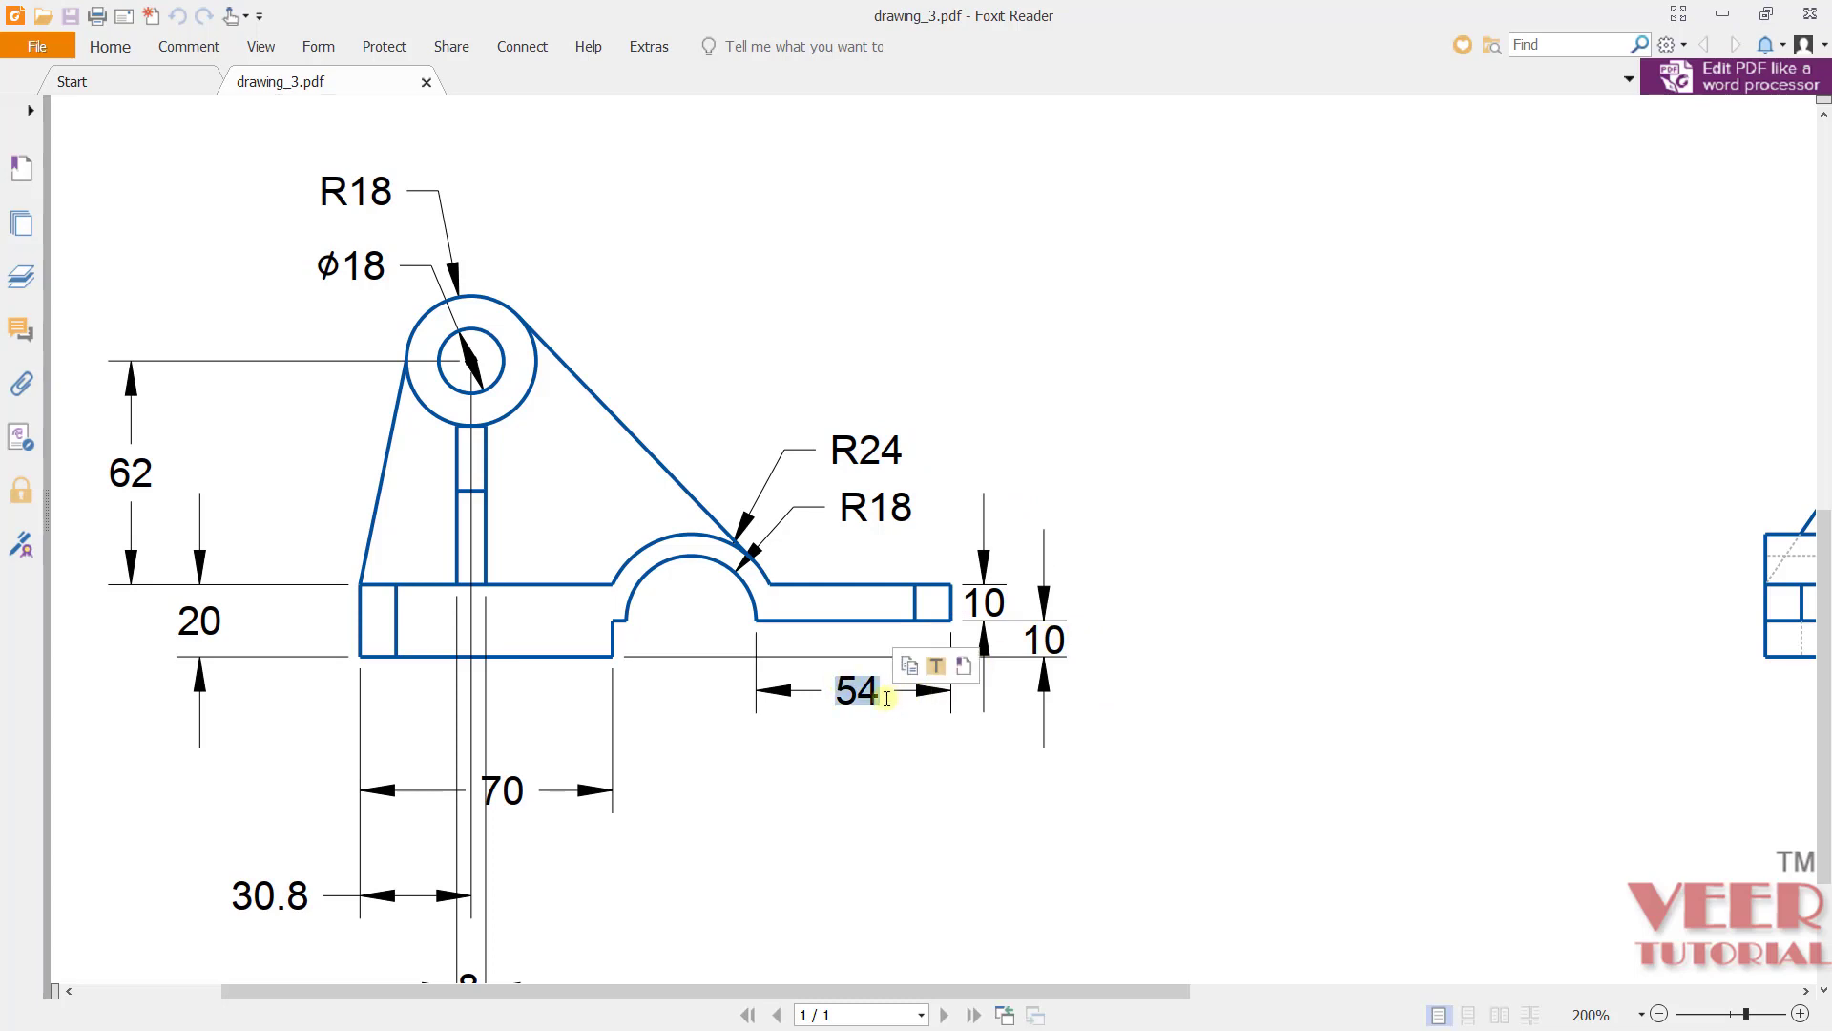
pyautogui.click(867, 838)
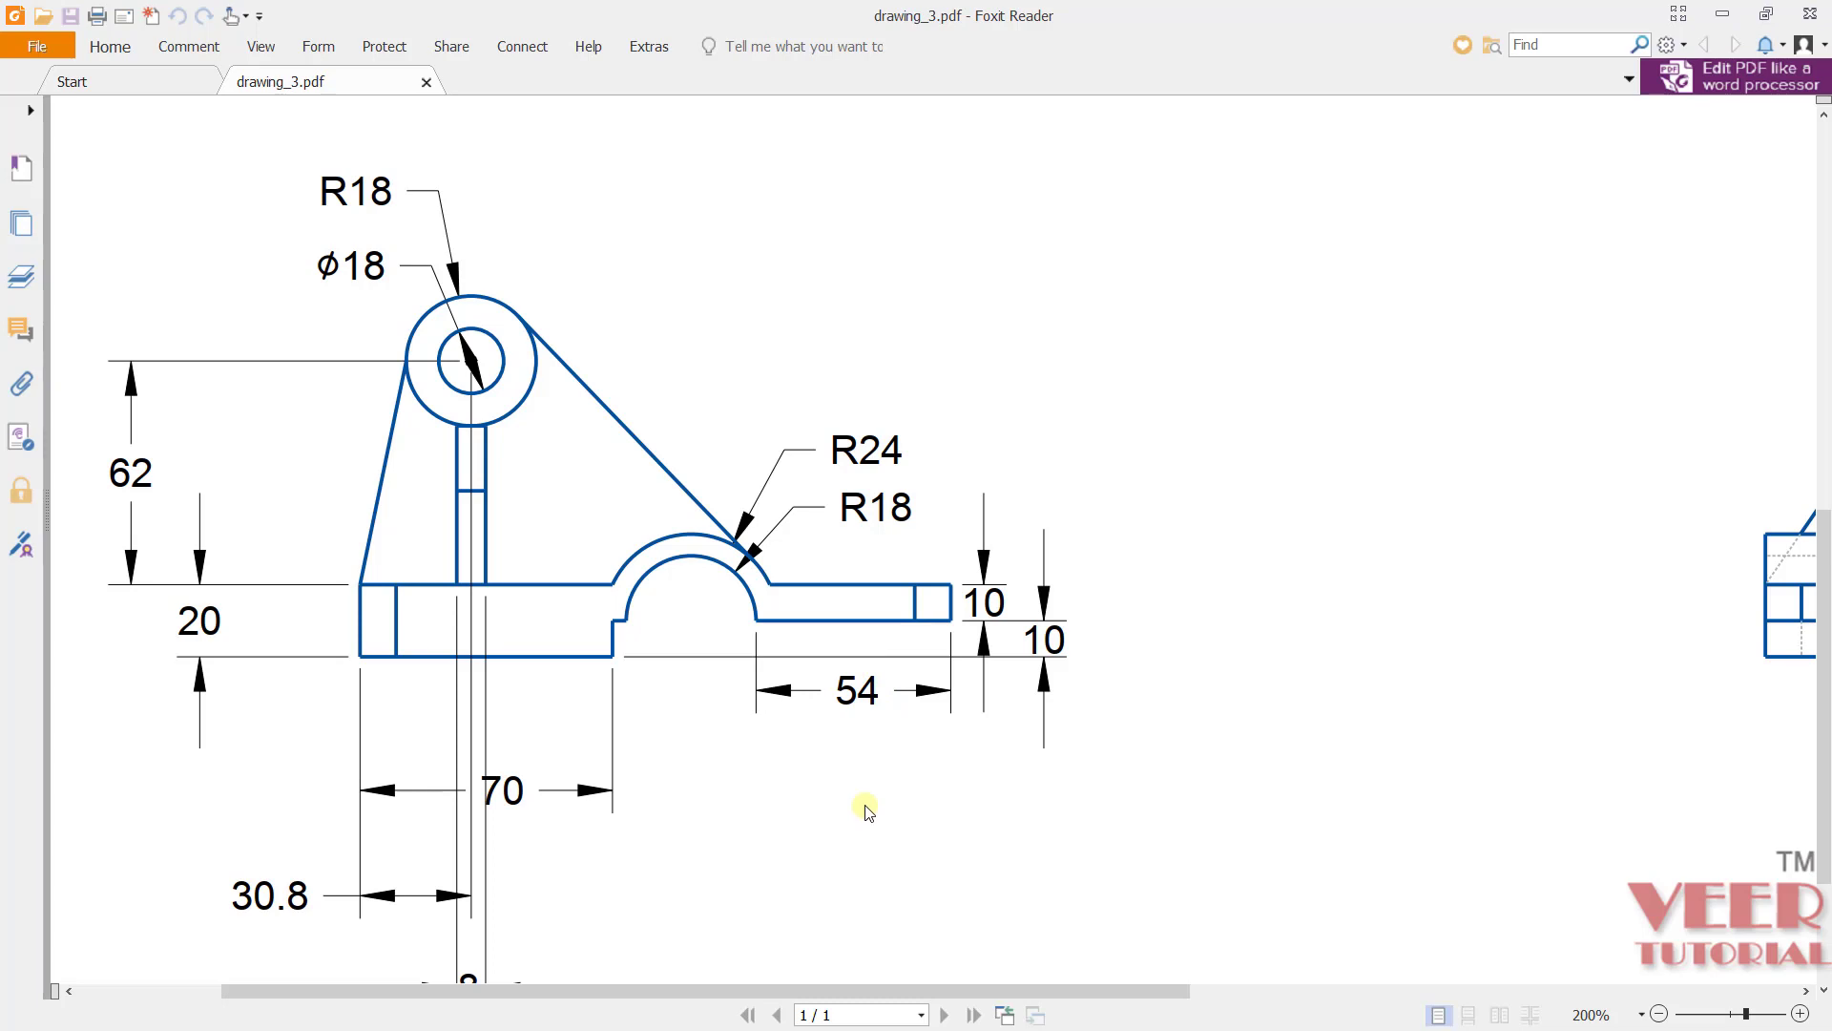
pyautogui.scroll(8, 869, 802)
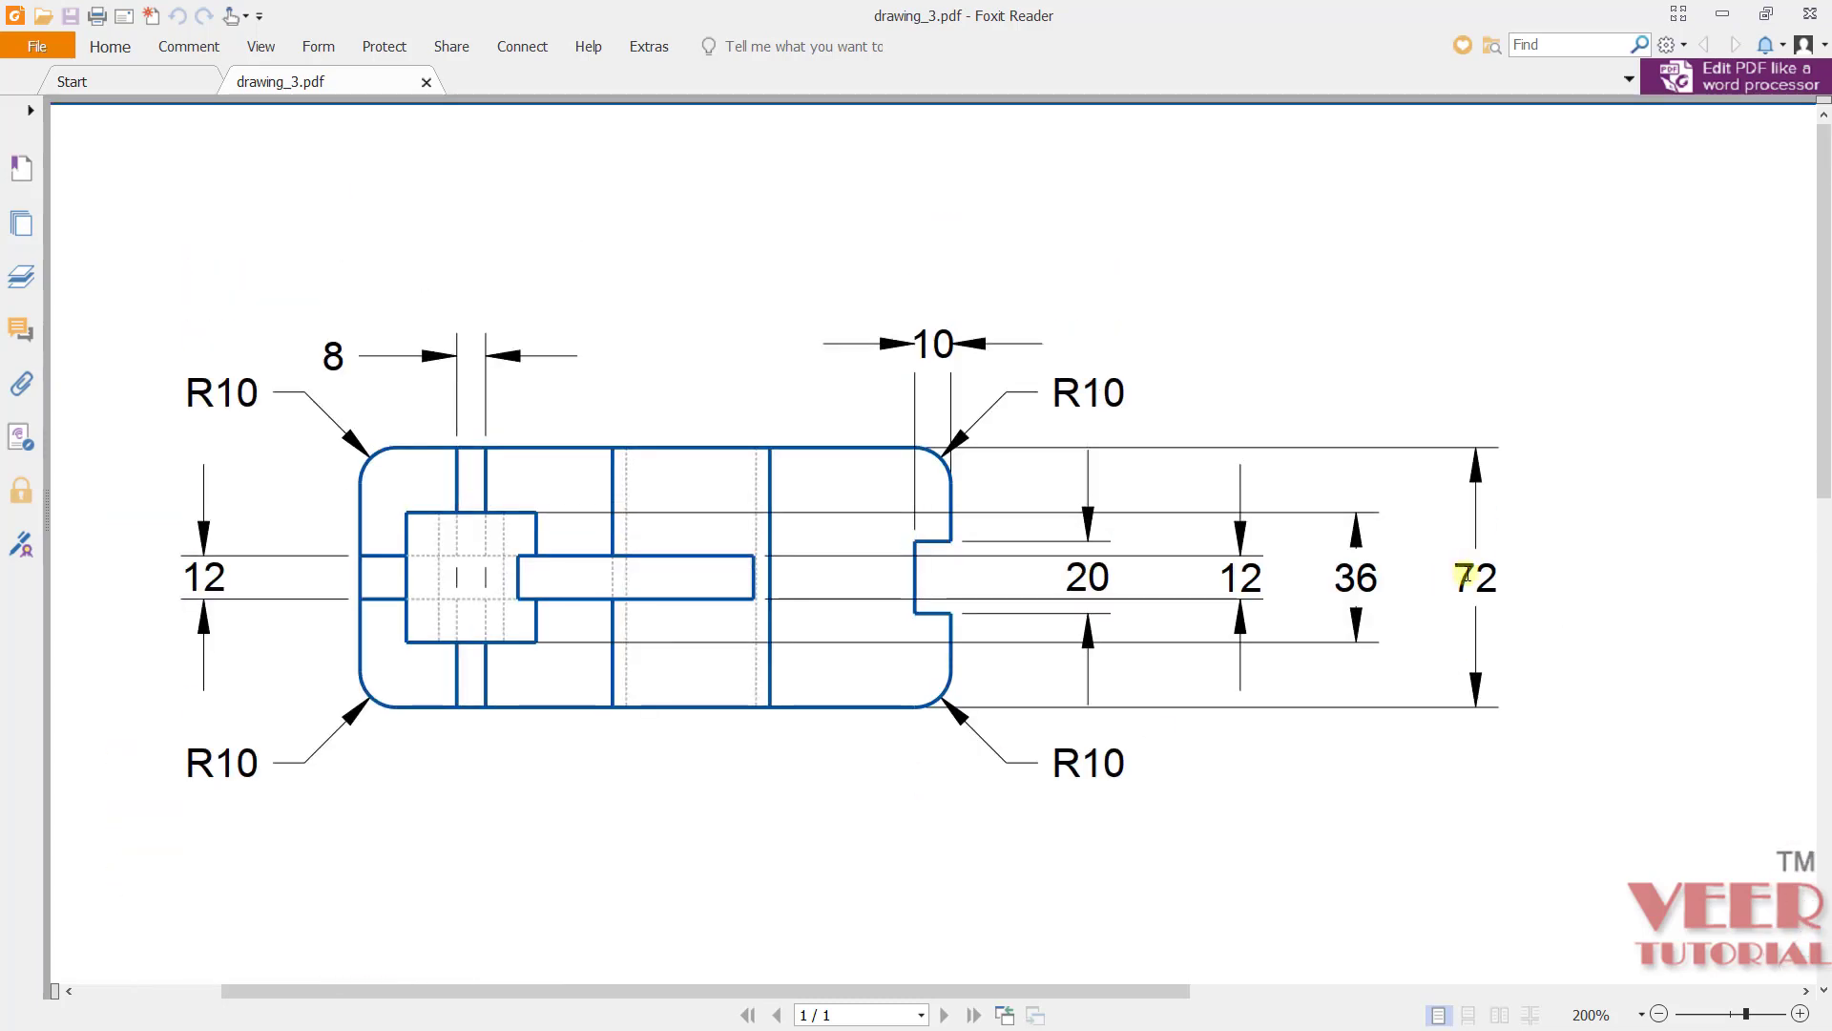
pyautogui.doubleClick(1379, 579)
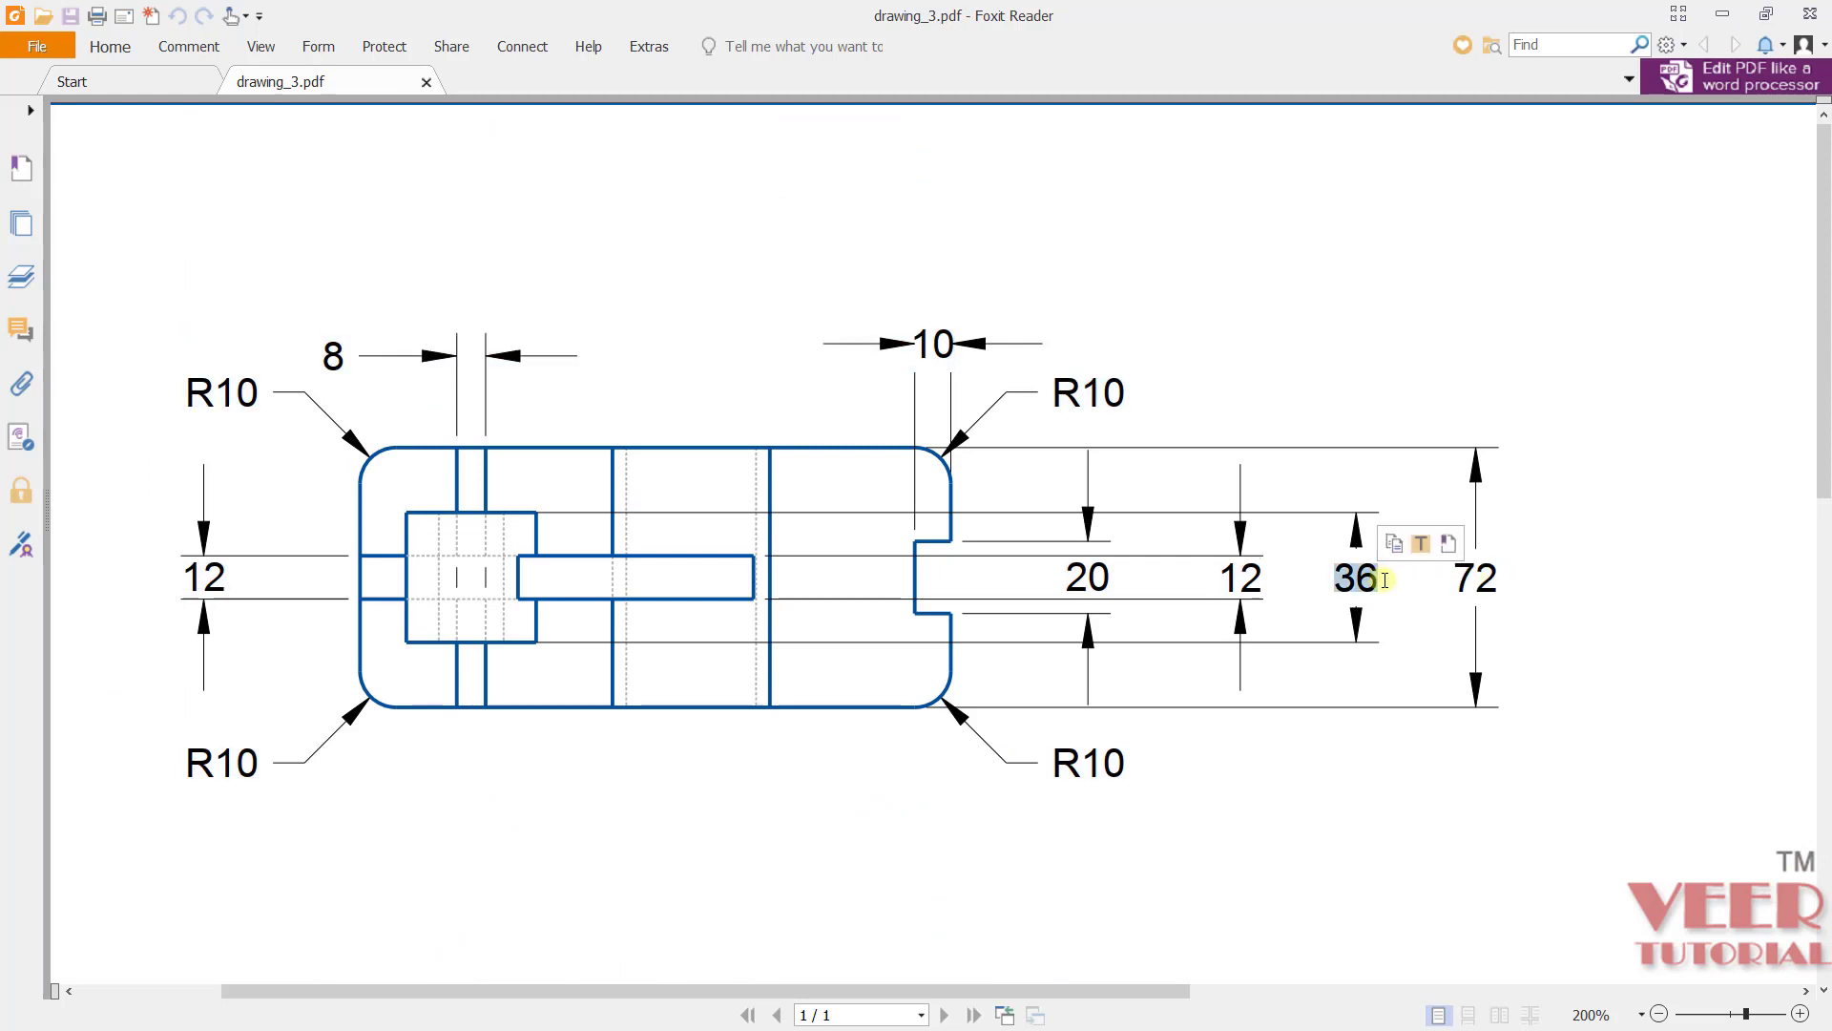
# Step: Switch to Creo Parametric and inspect the finished MODEL_3 bracket from another angle, returning it to the standard orientation
pyautogui.hotkey('alt', 'Tab')
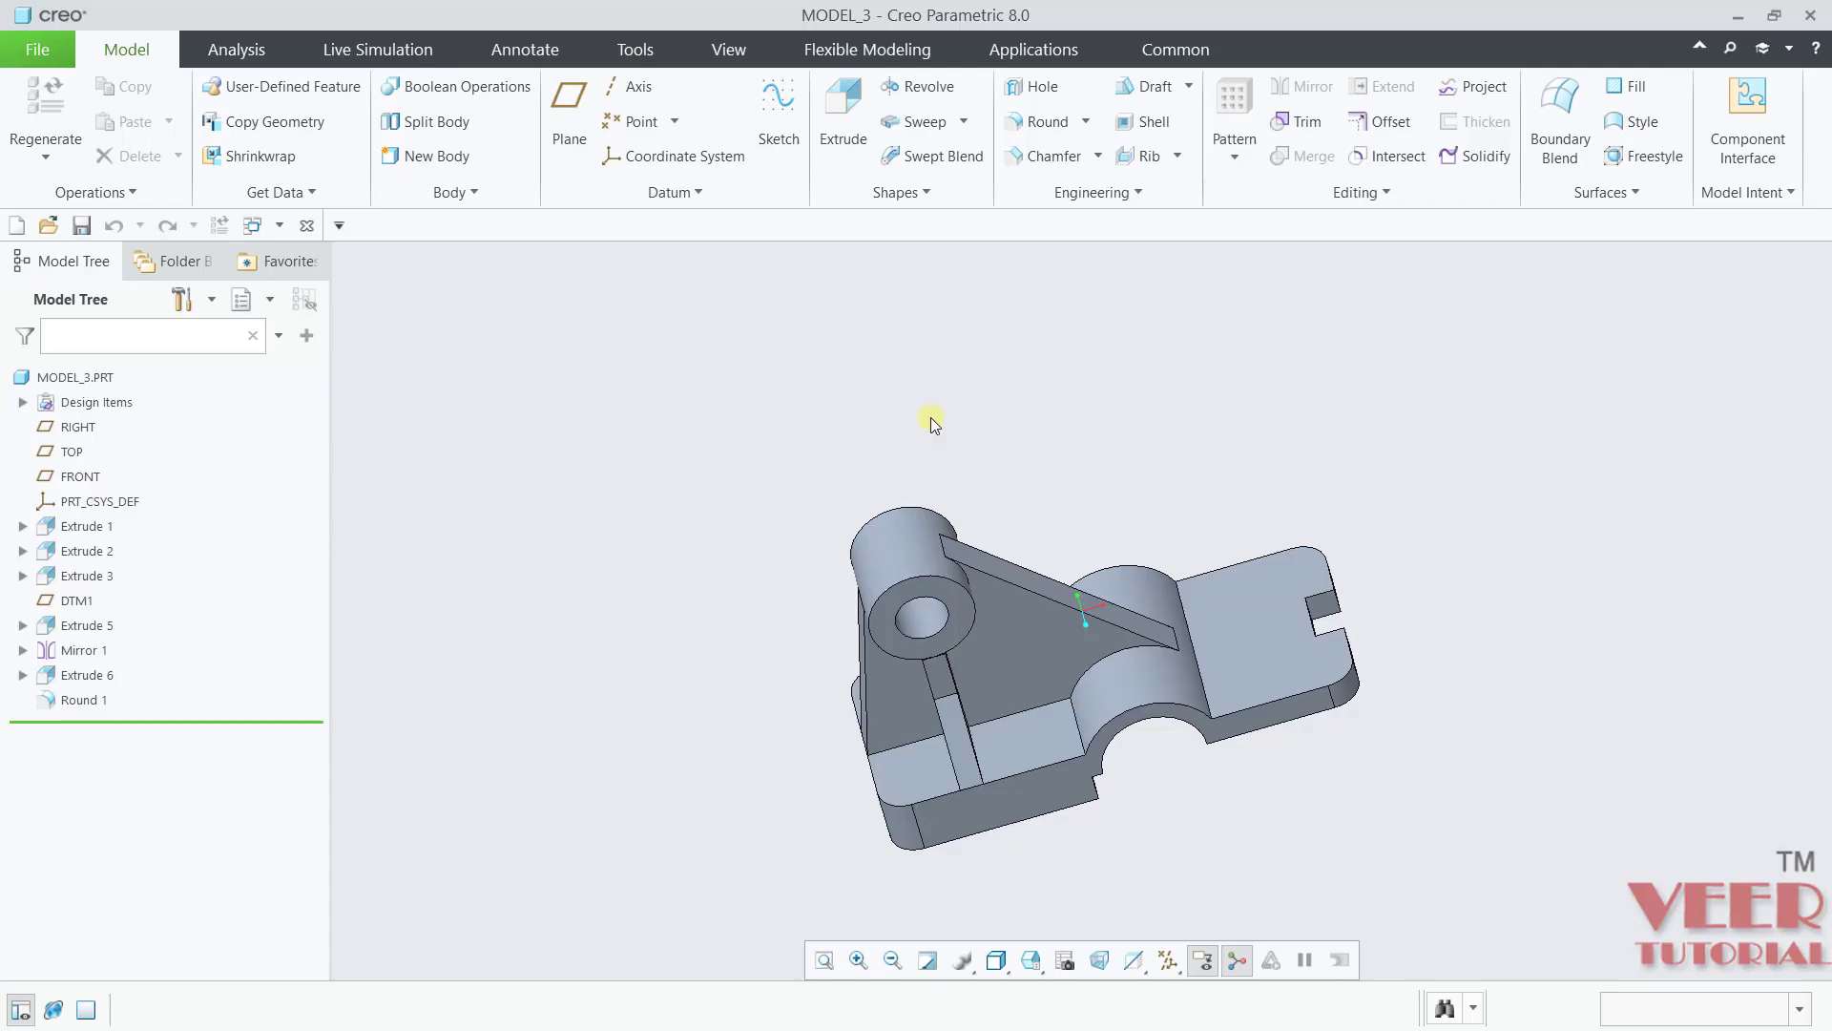
pyautogui.moveTo(839, 654); pyautogui.dragTo(1339, 488, button='middle')
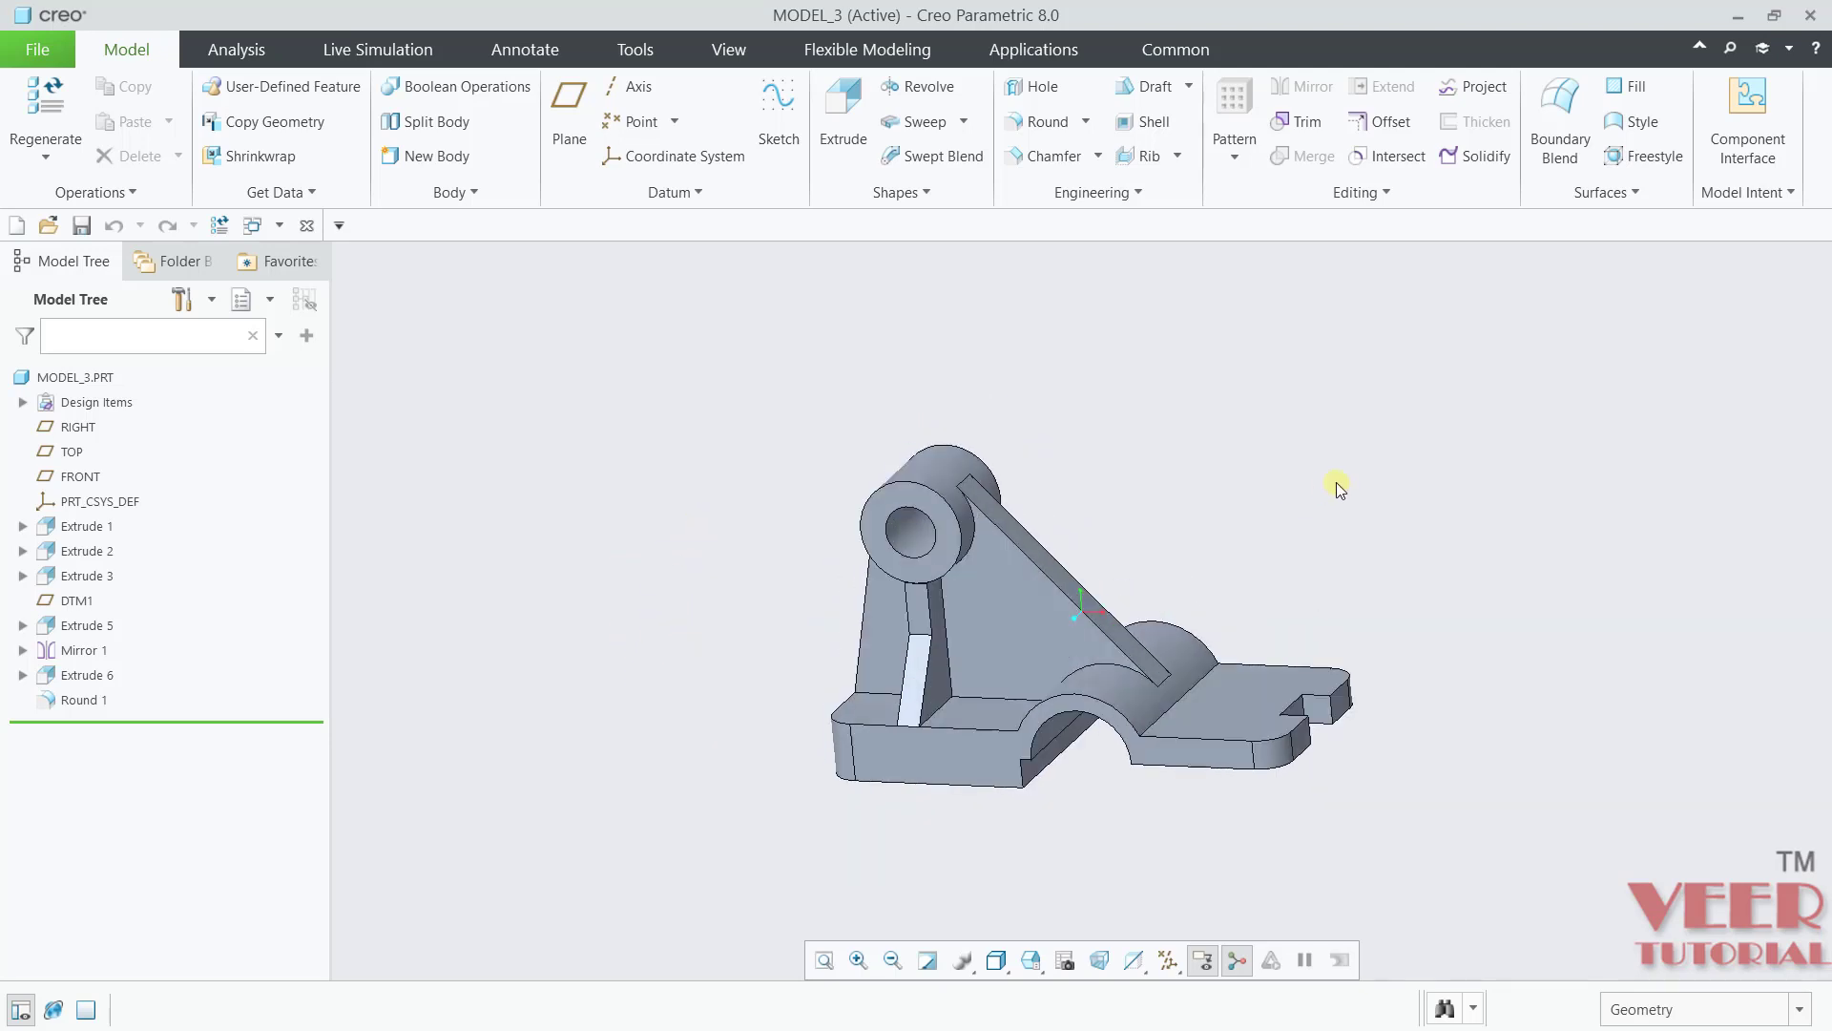
pyautogui.hotkey('ctrl', 'd')
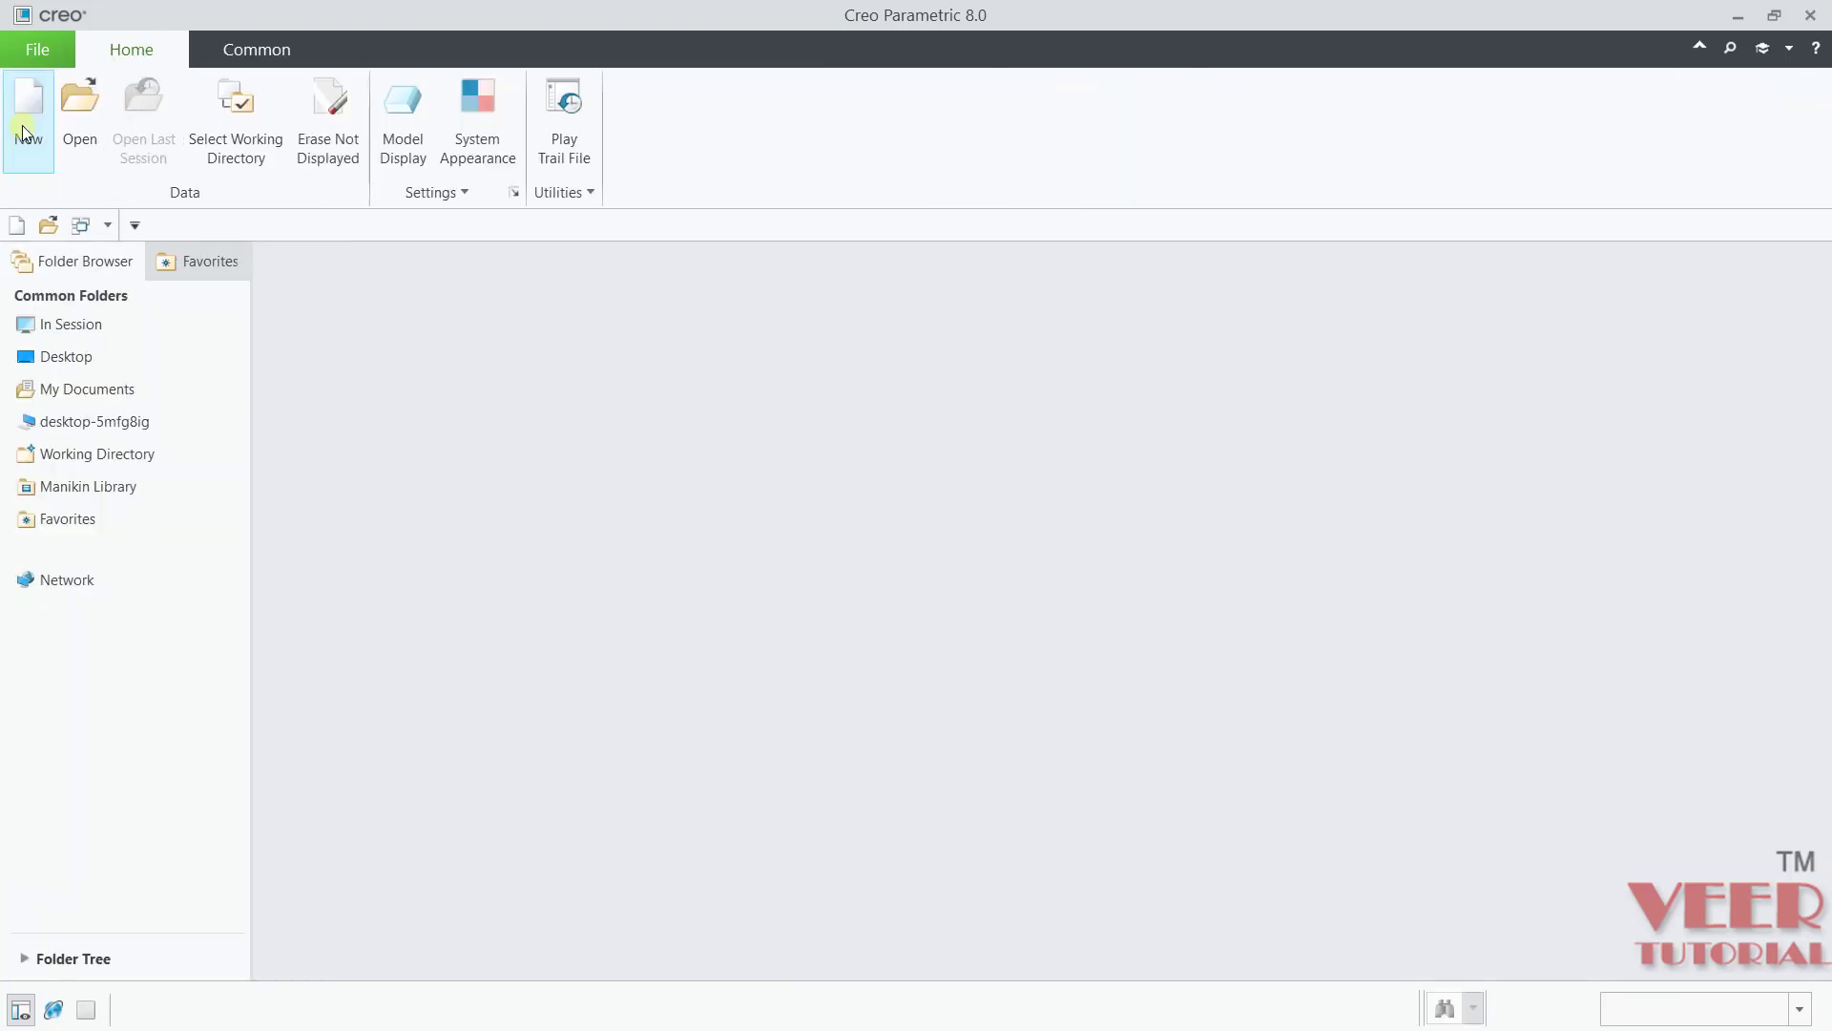
# Step: Create a new solid part named model_3 without the default template, using the mmns_part_solid_abs template
pyautogui.click(28, 123)
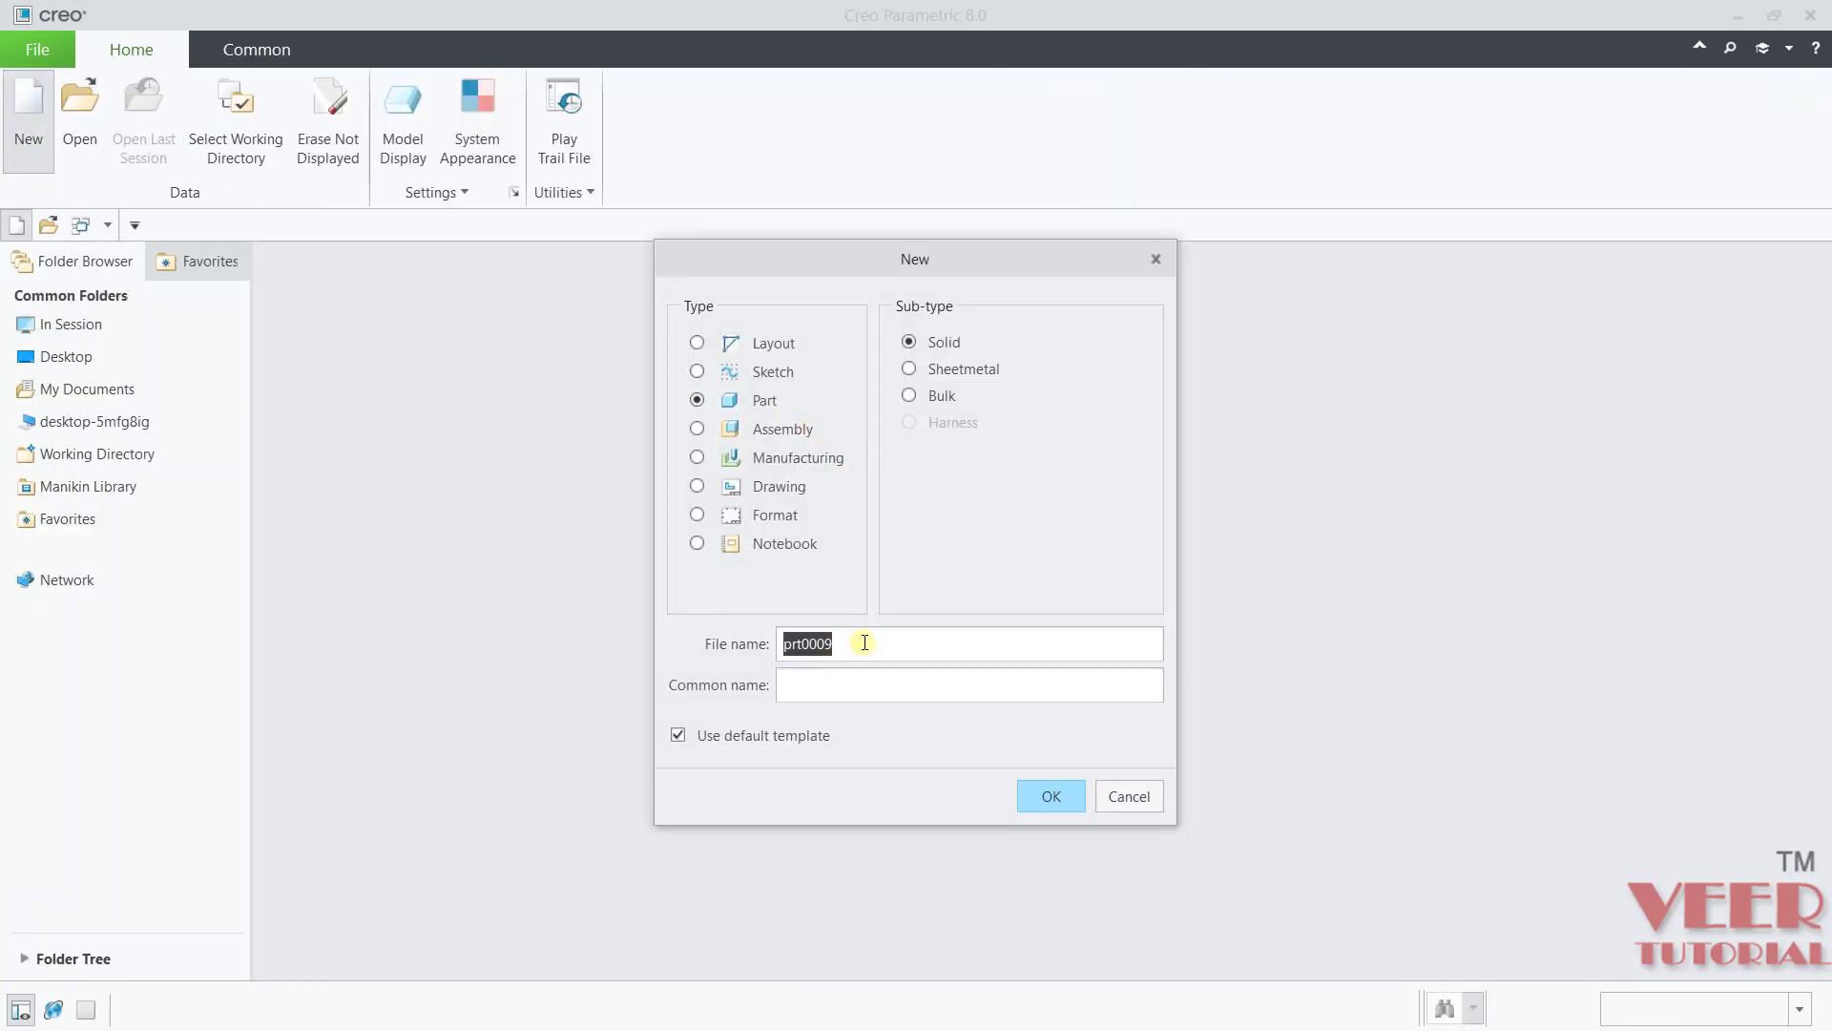
pyautogui.click(677, 736)
pyautogui.doubleClick(858, 643)
pyautogui.write('model_3')
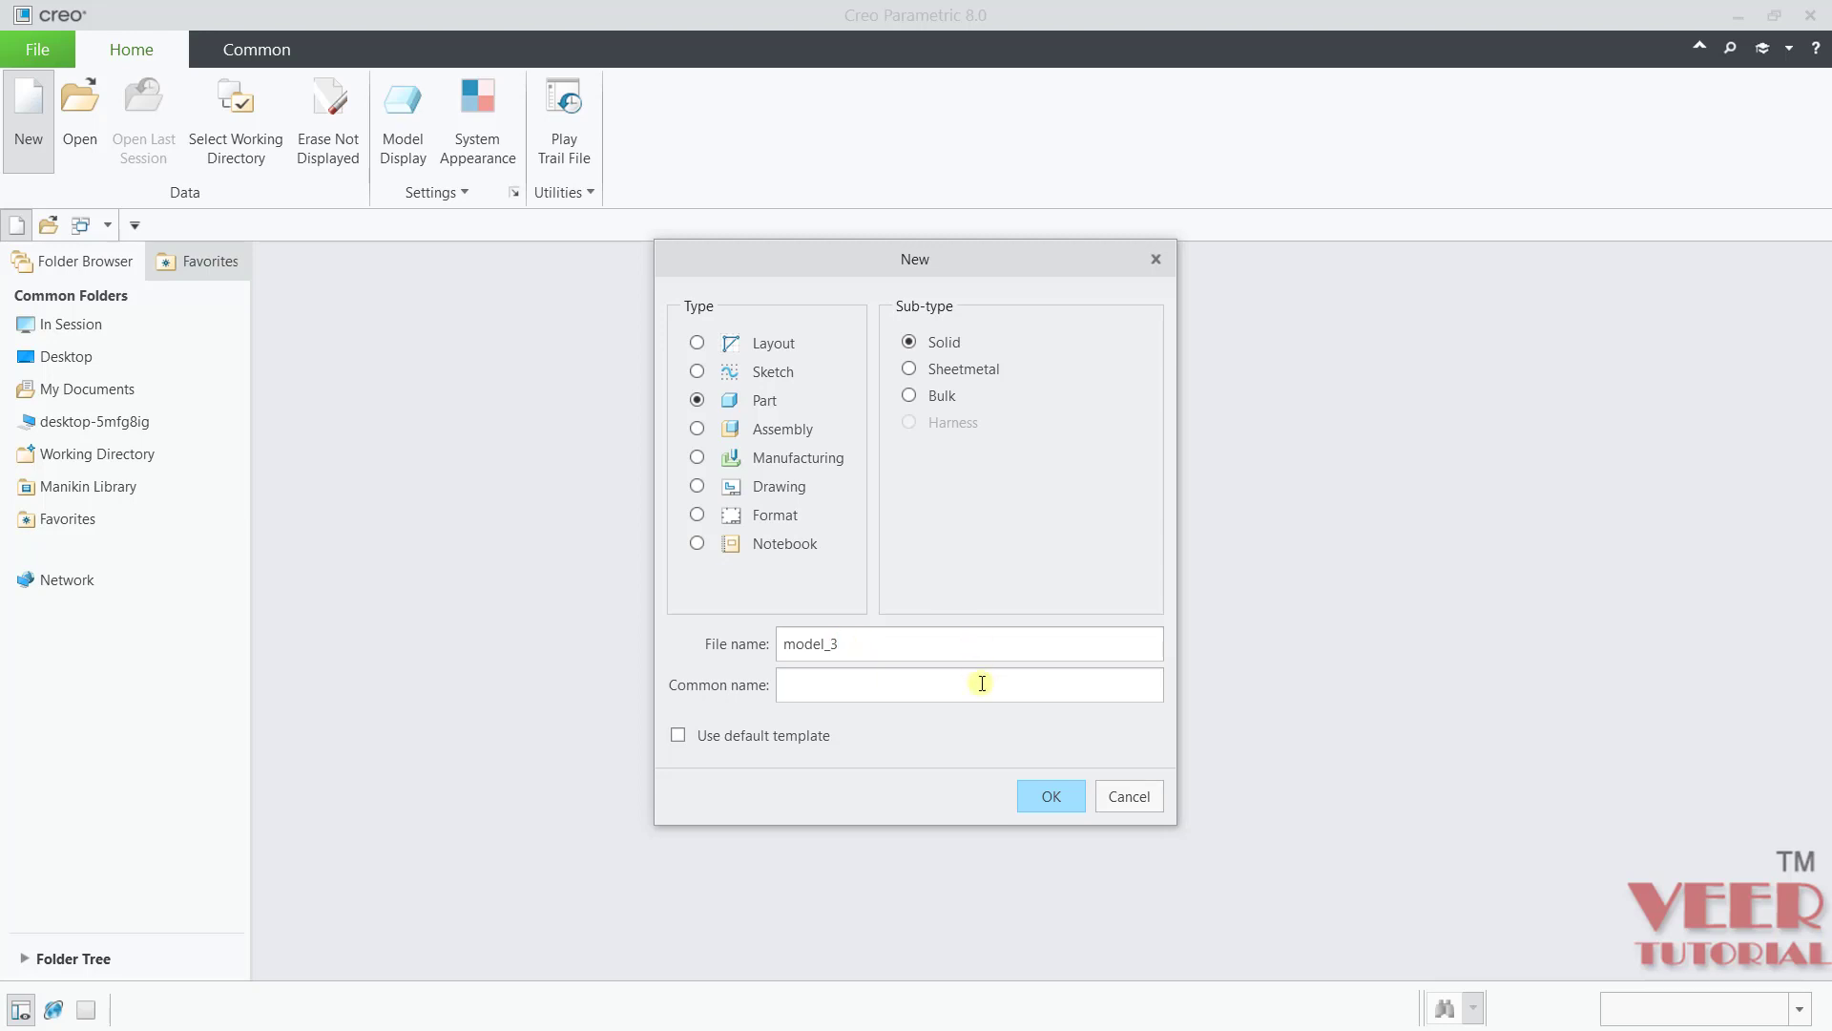
pyautogui.click(1027, 794)
pyautogui.scroll(-1, 847, 394)
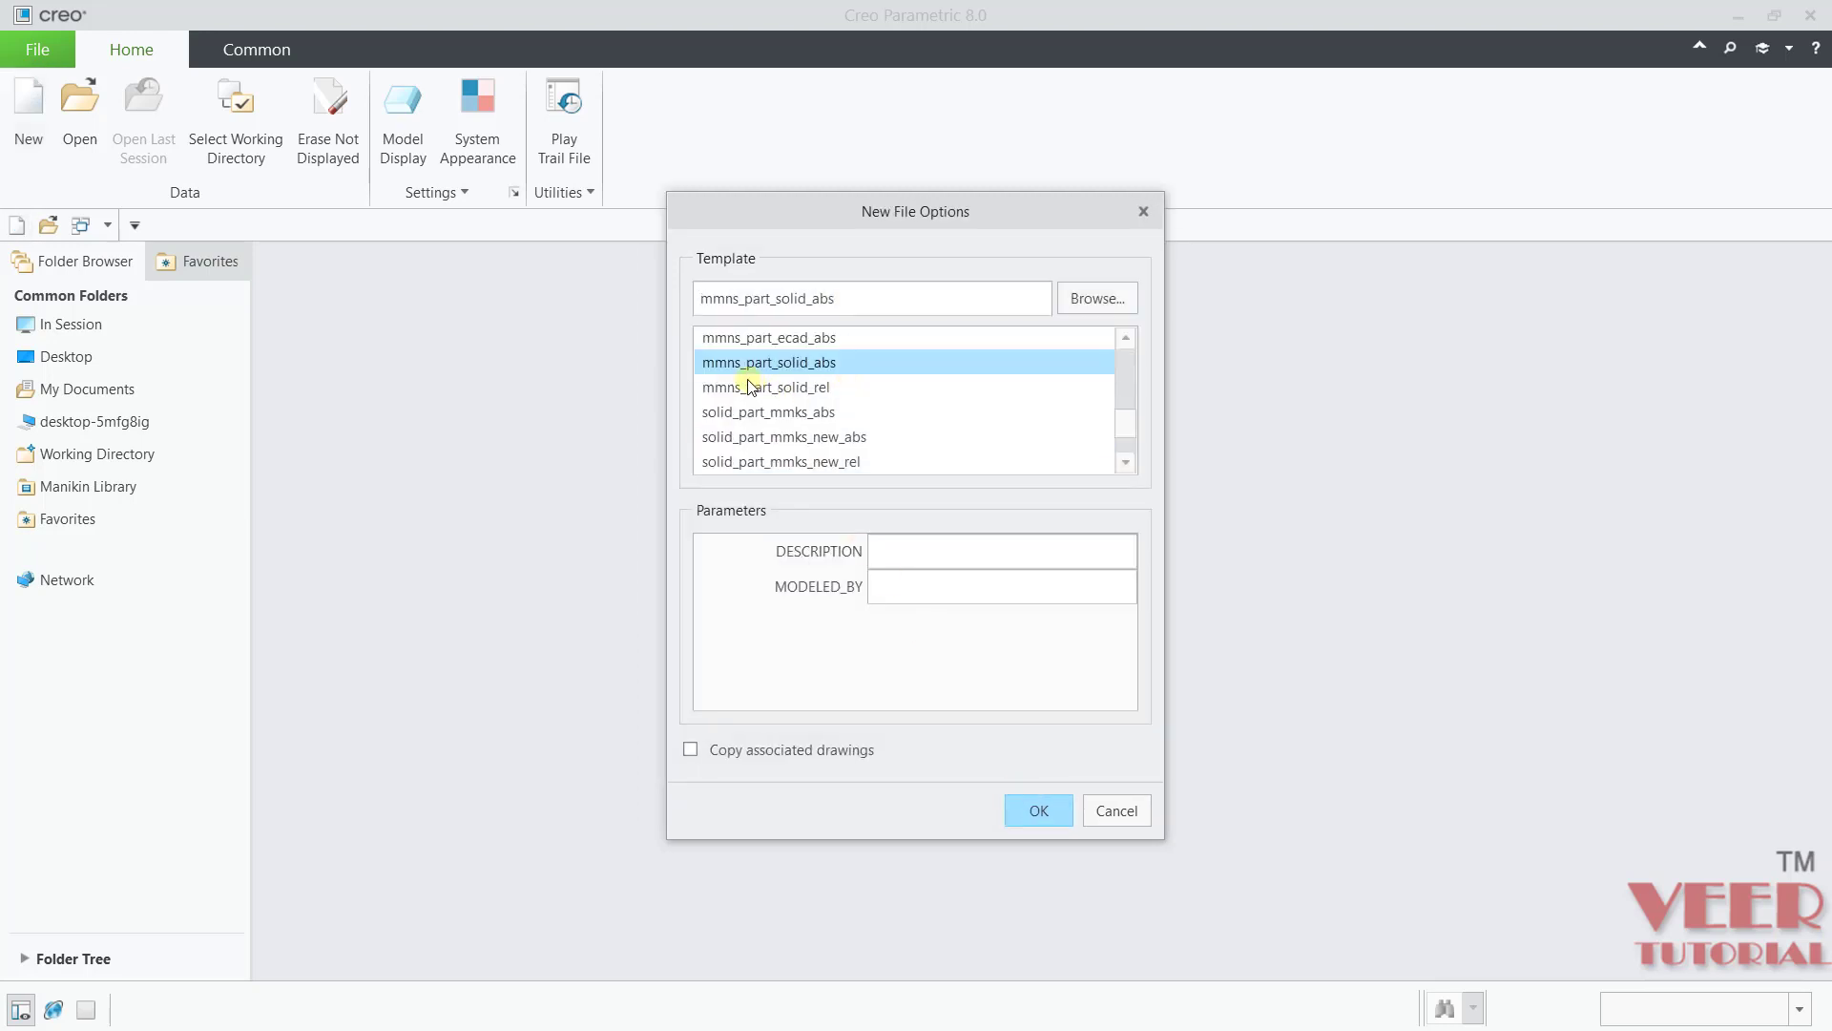
pyautogui.click(1049, 813)
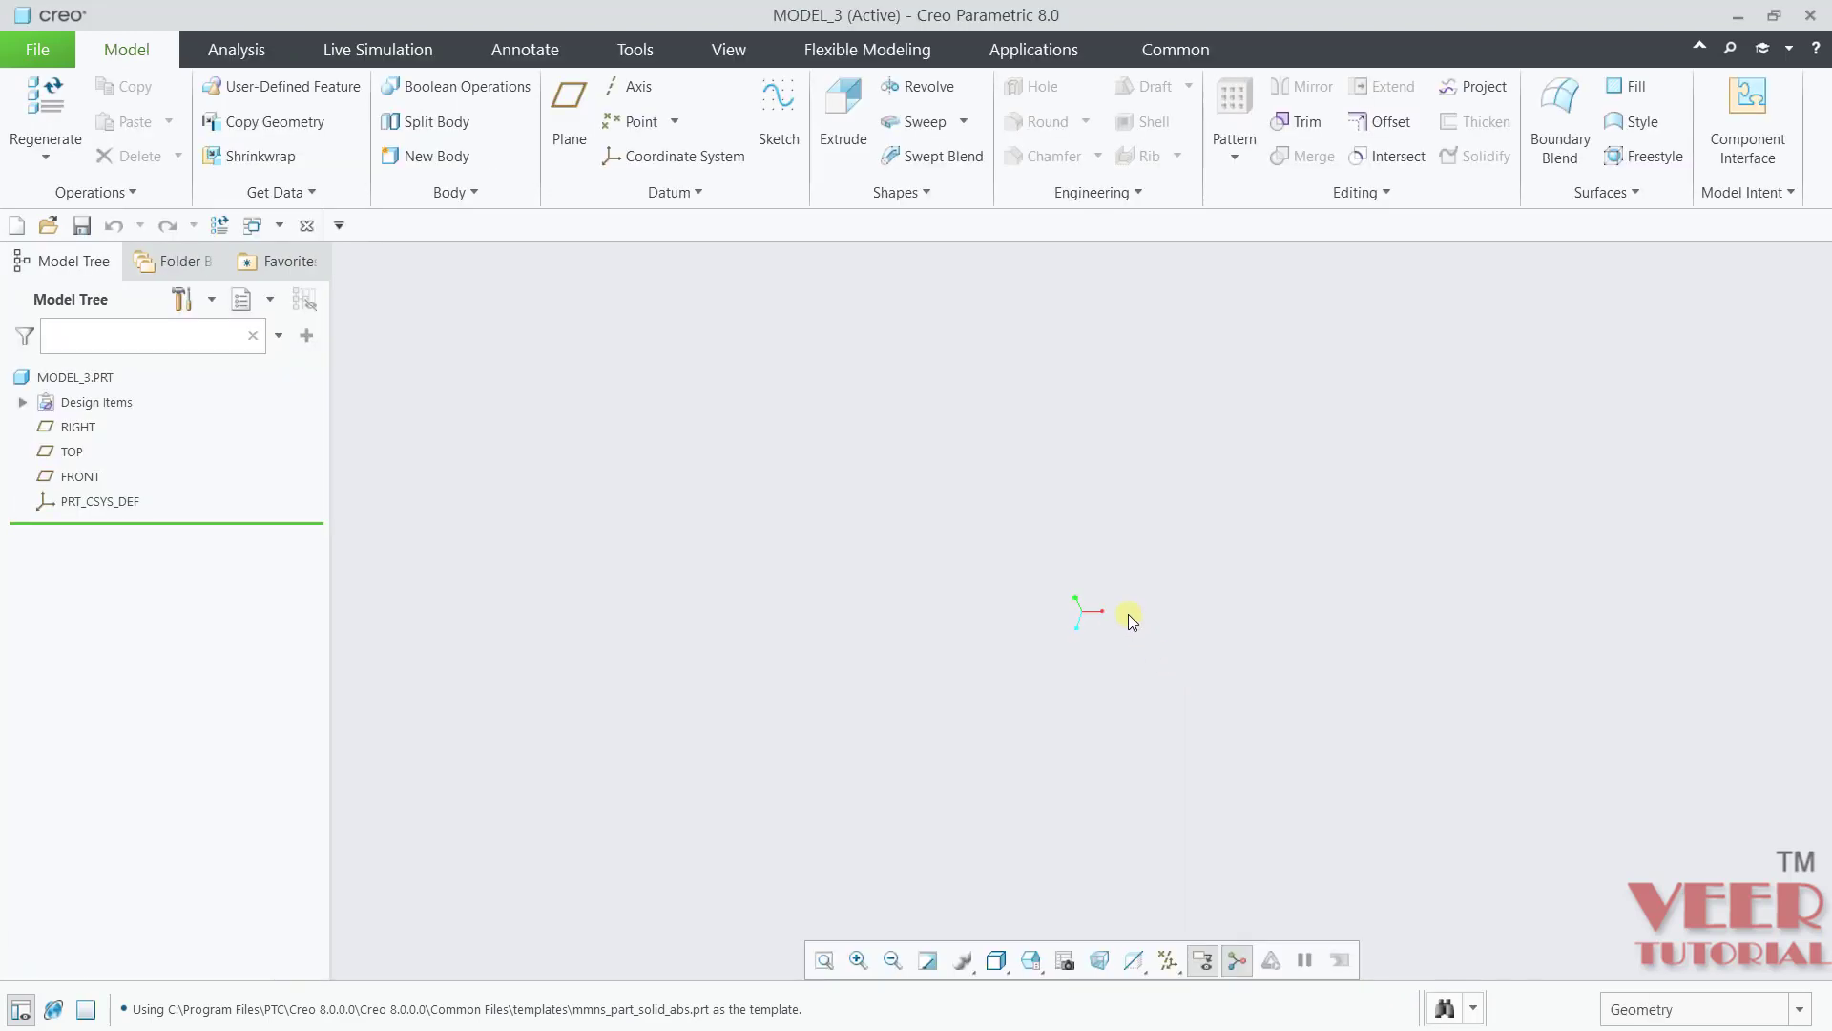
# Step: Display all datum features and start an Extrude with its sketch on the FRONT plane
pyautogui.click(1168, 959)
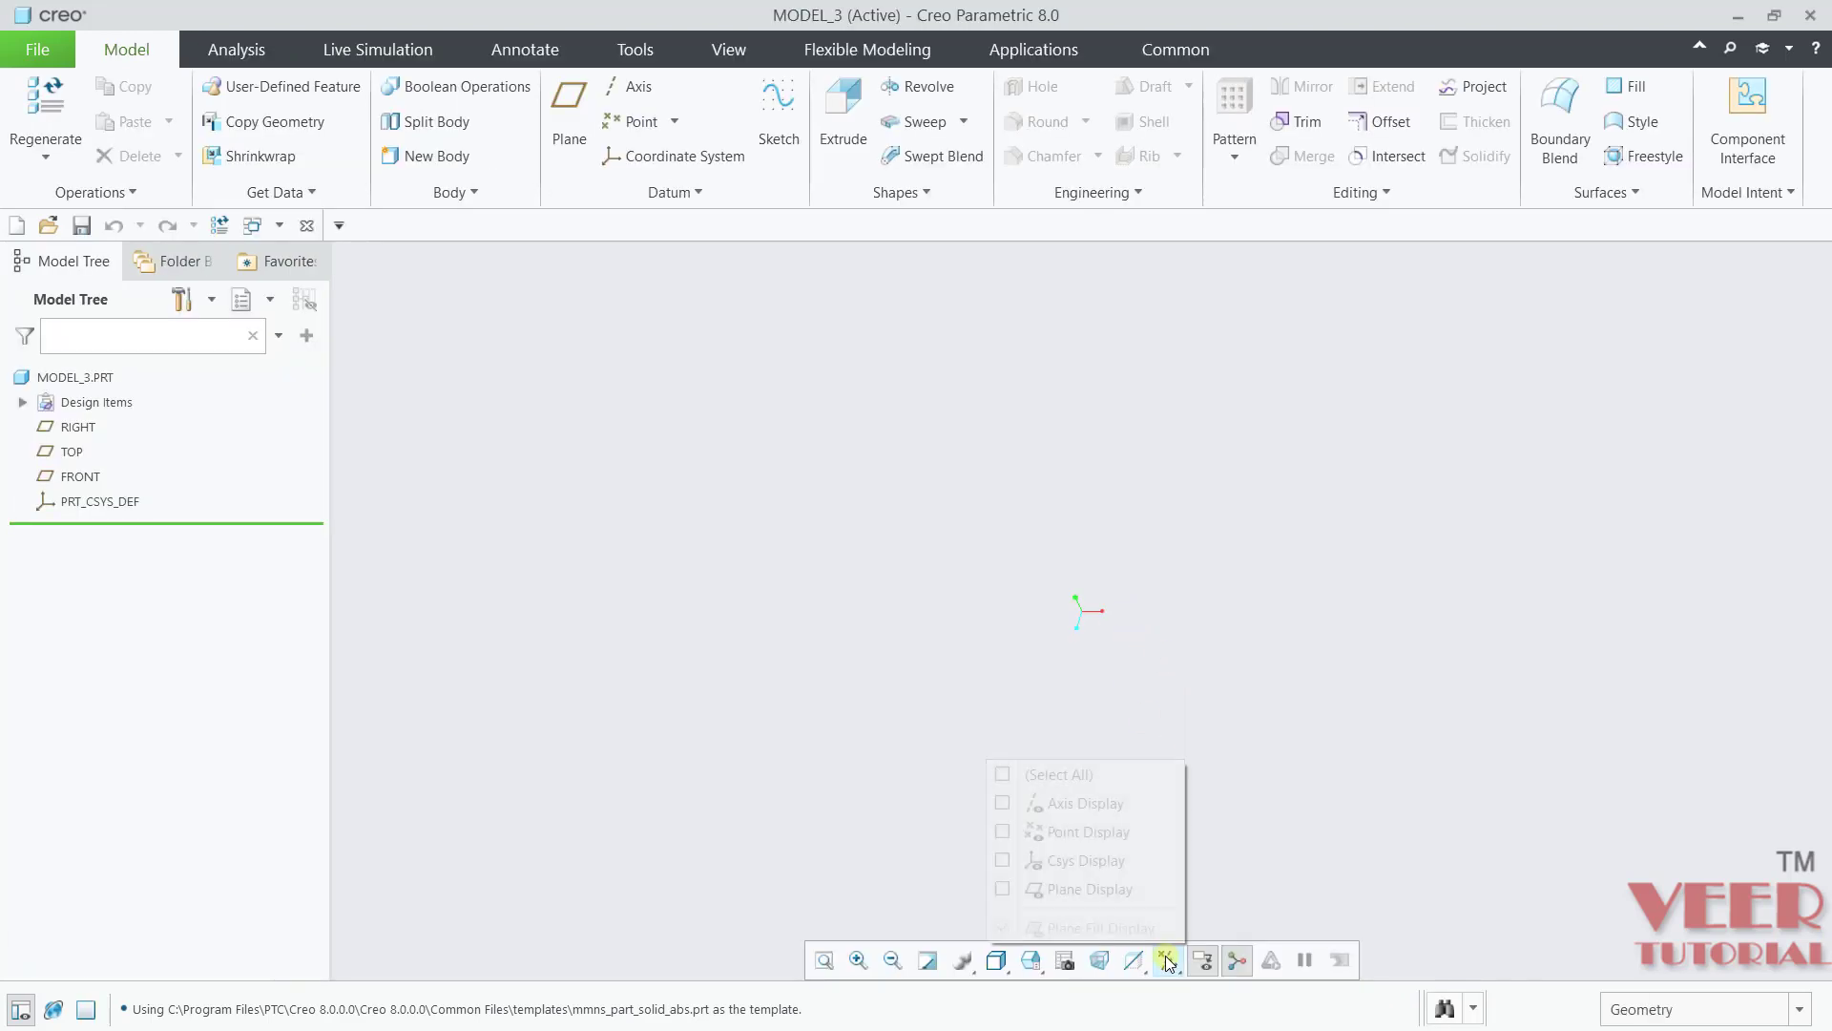
pyautogui.click(1002, 774)
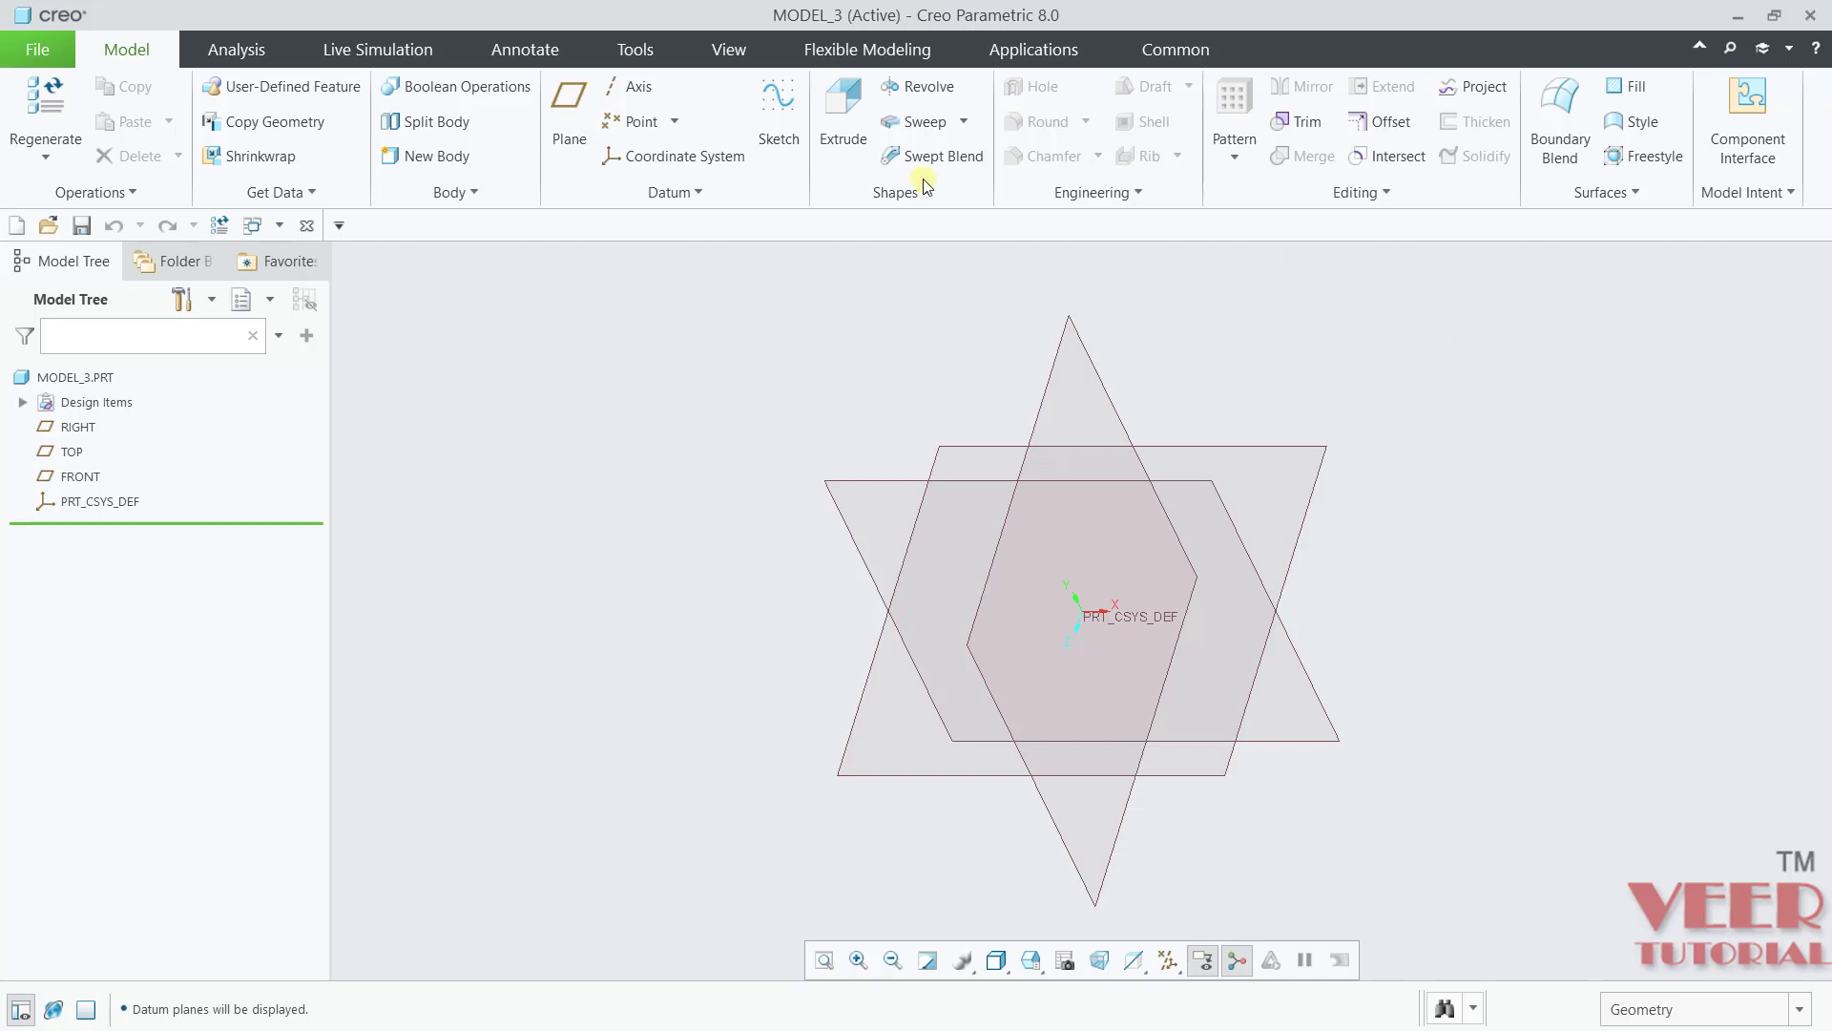
pyautogui.click(843, 119)
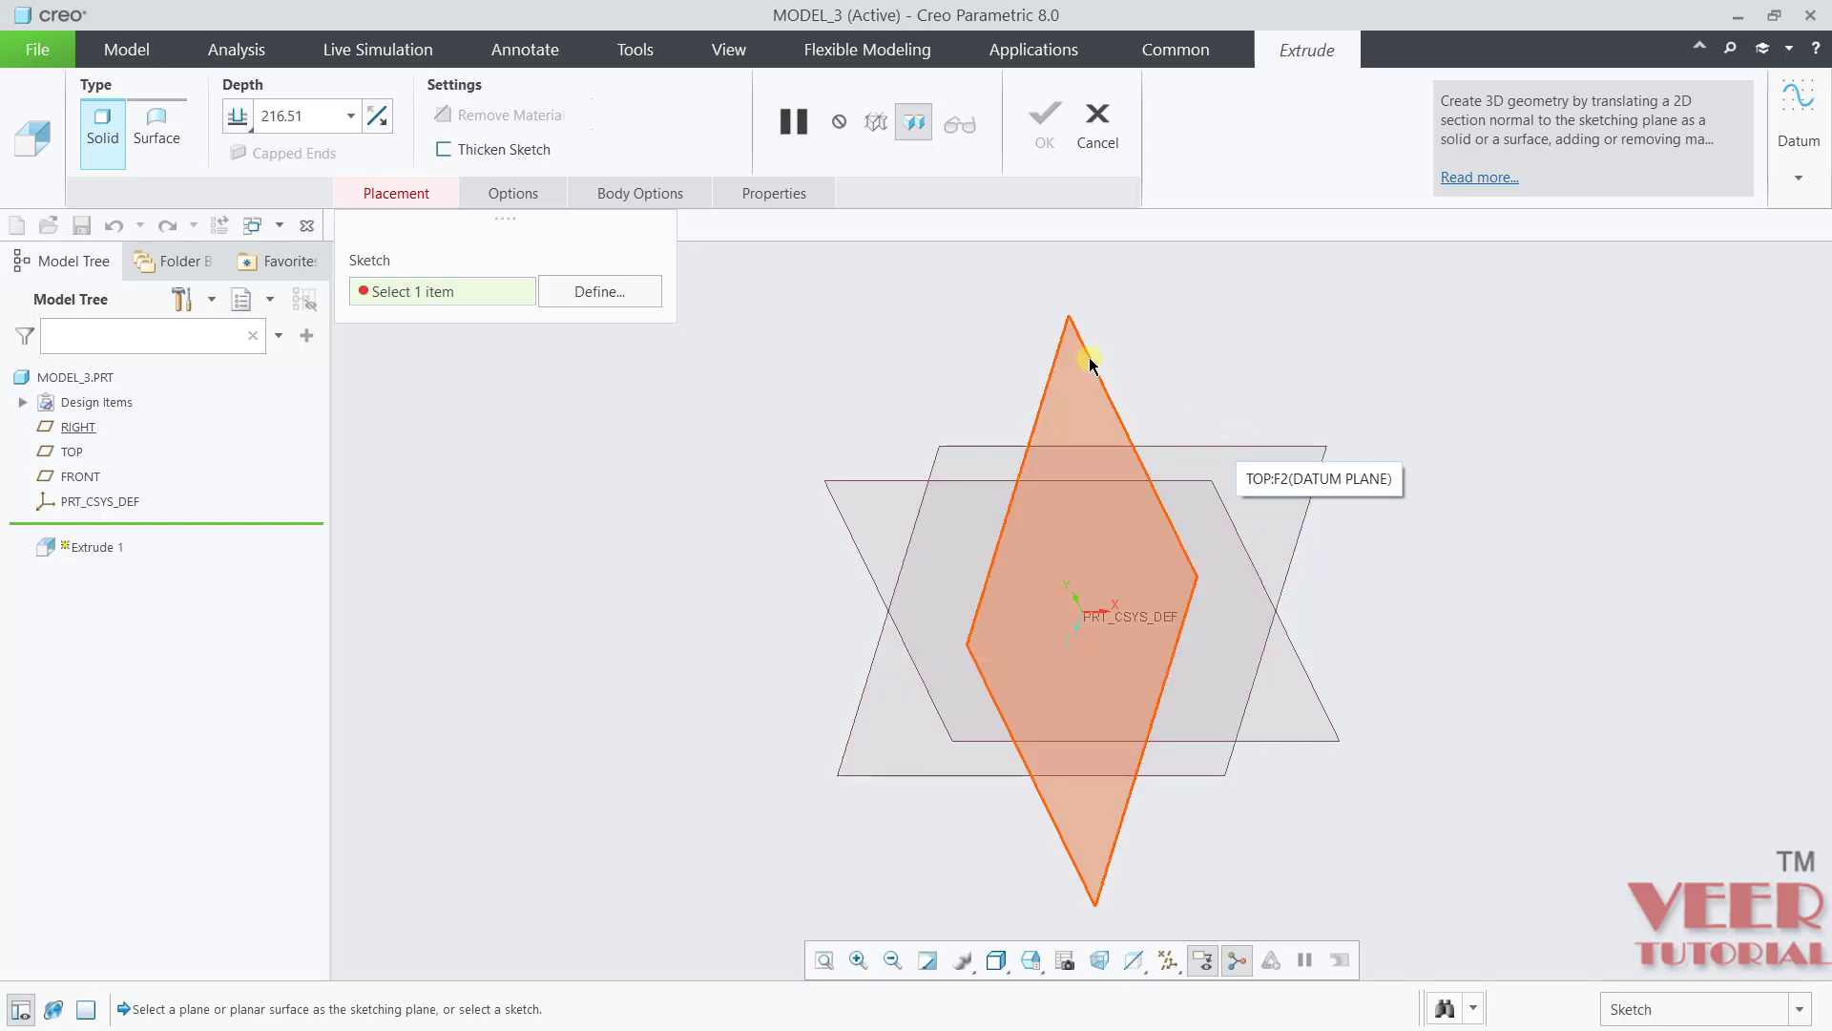
pyautogui.click(890, 483)
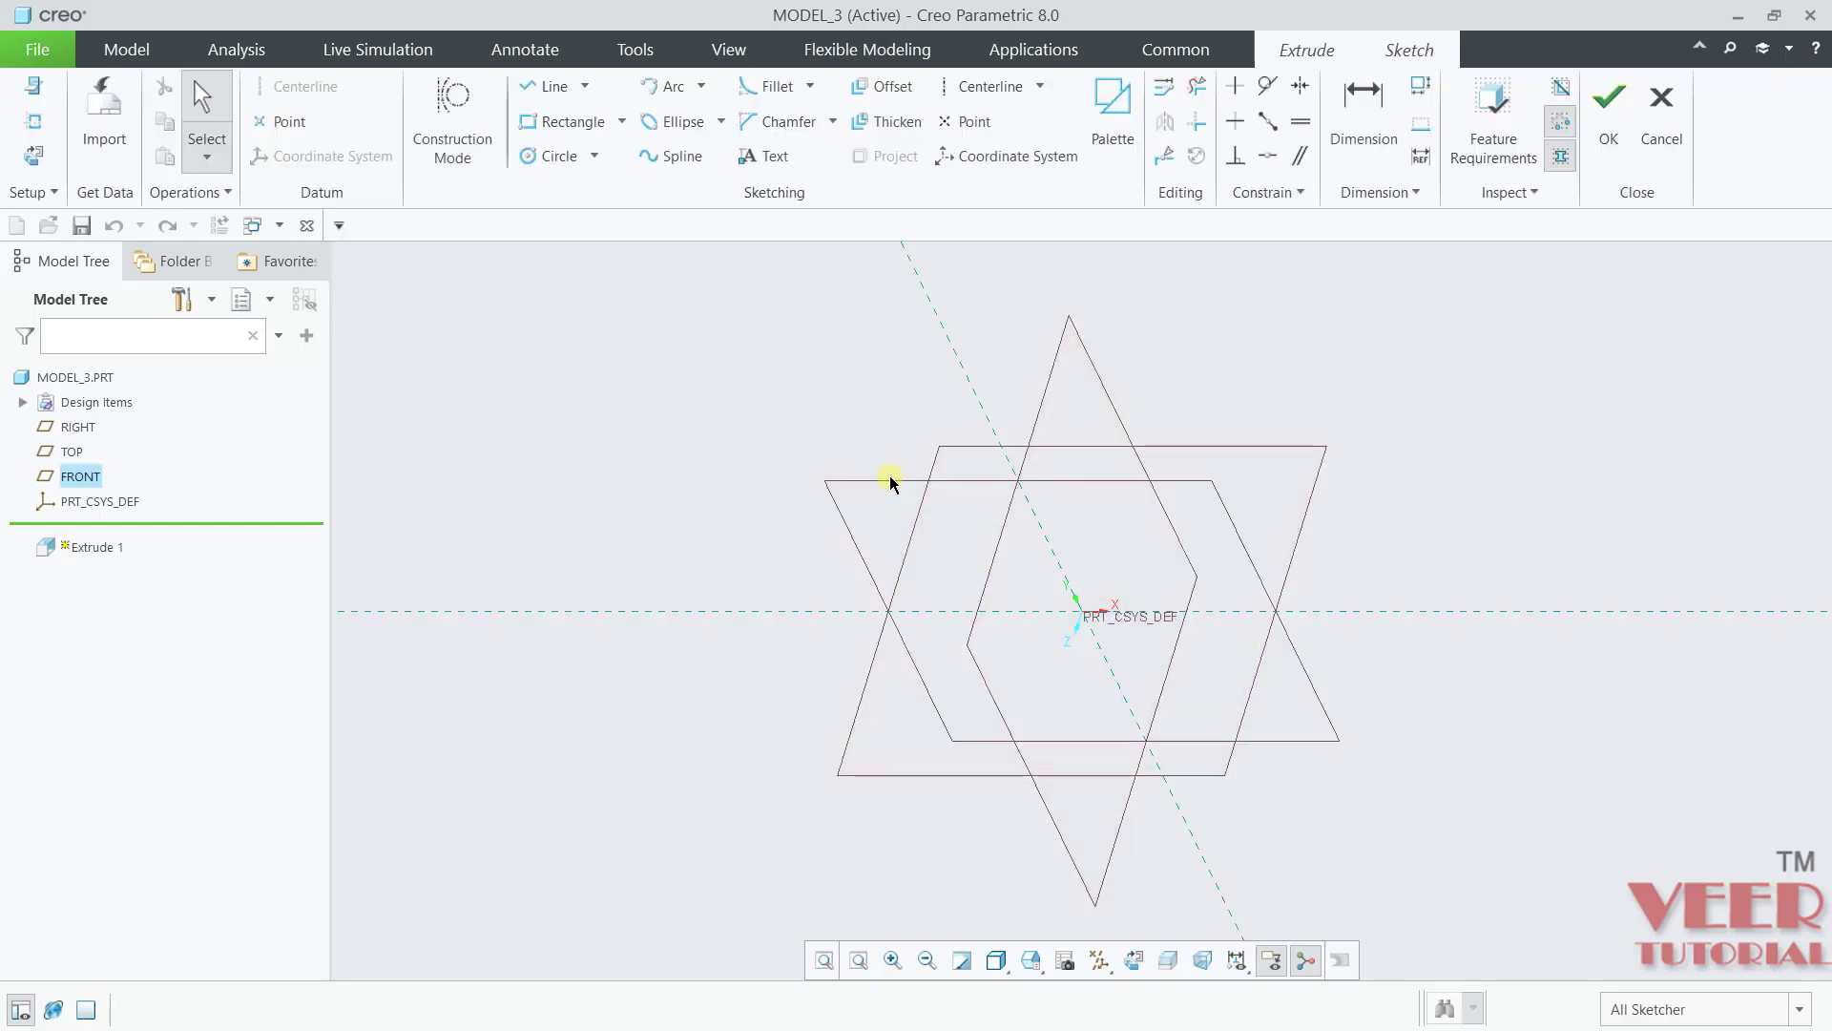
# Step: Orient the sketch plane parallel to the screen and hide all datum features
pyautogui.click(30, 168)
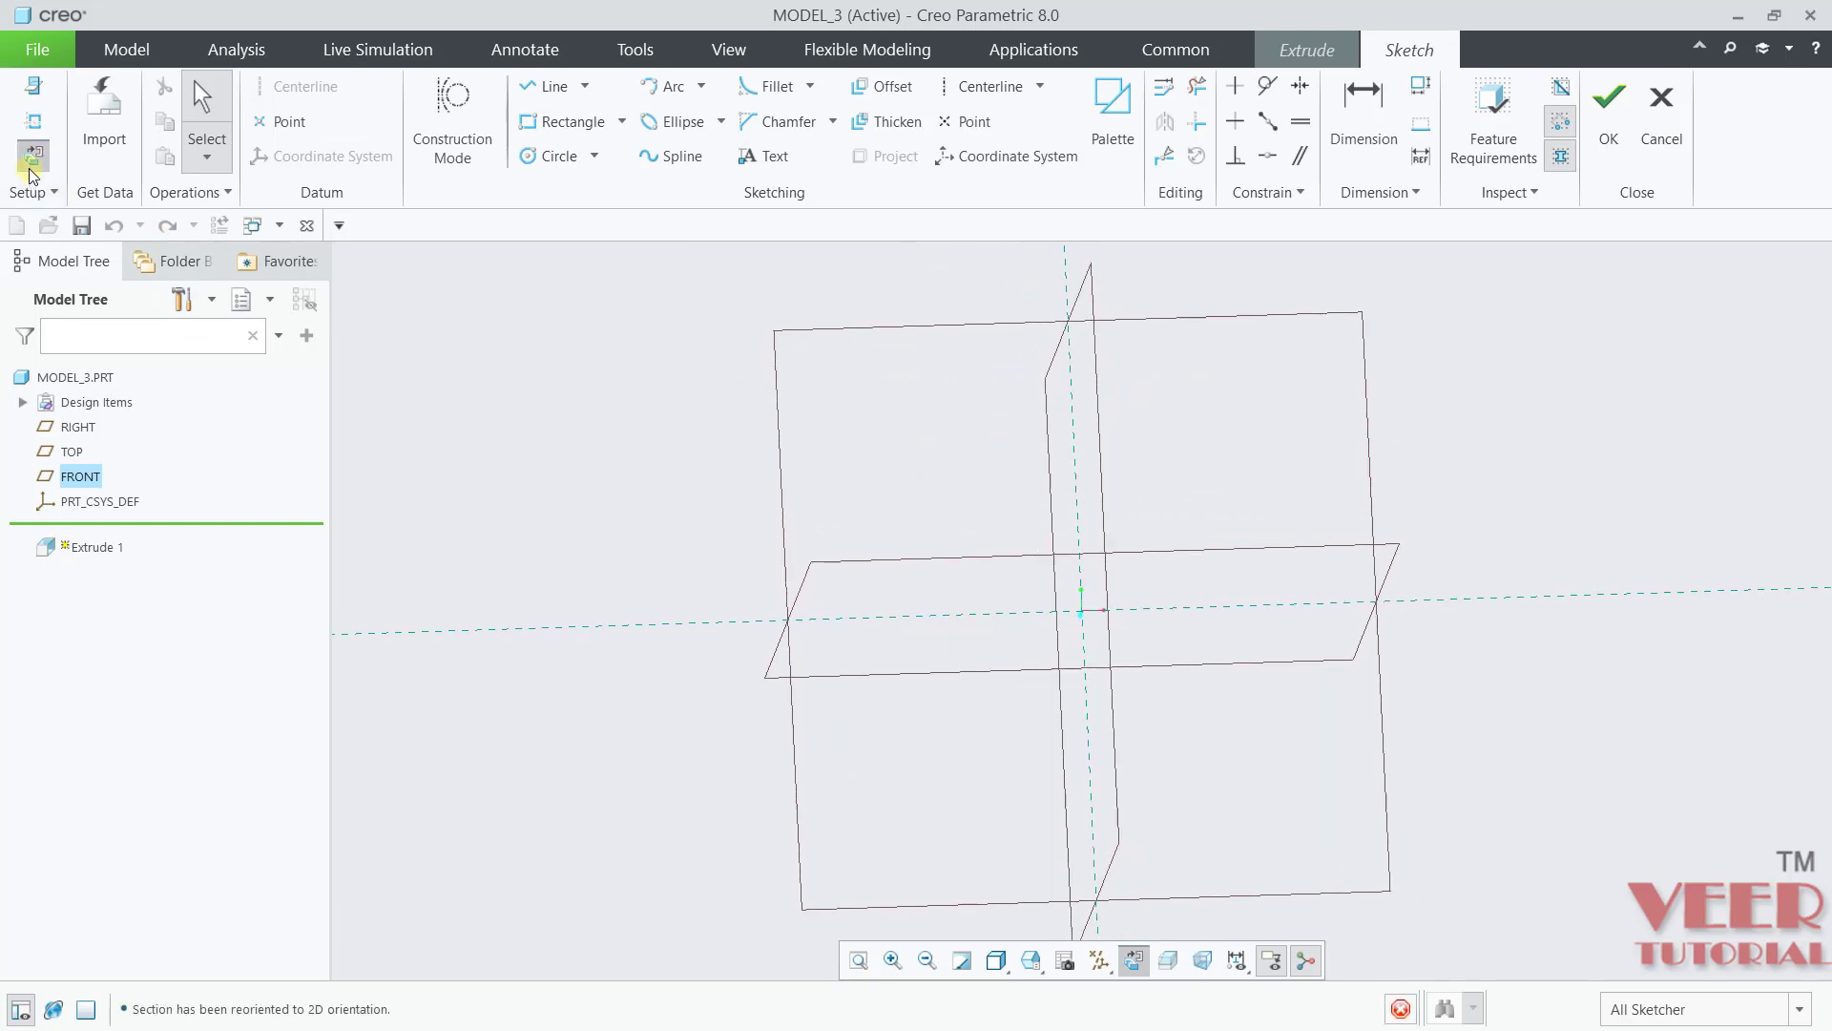
pyautogui.click(1099, 959)
pyautogui.click(957, 814)
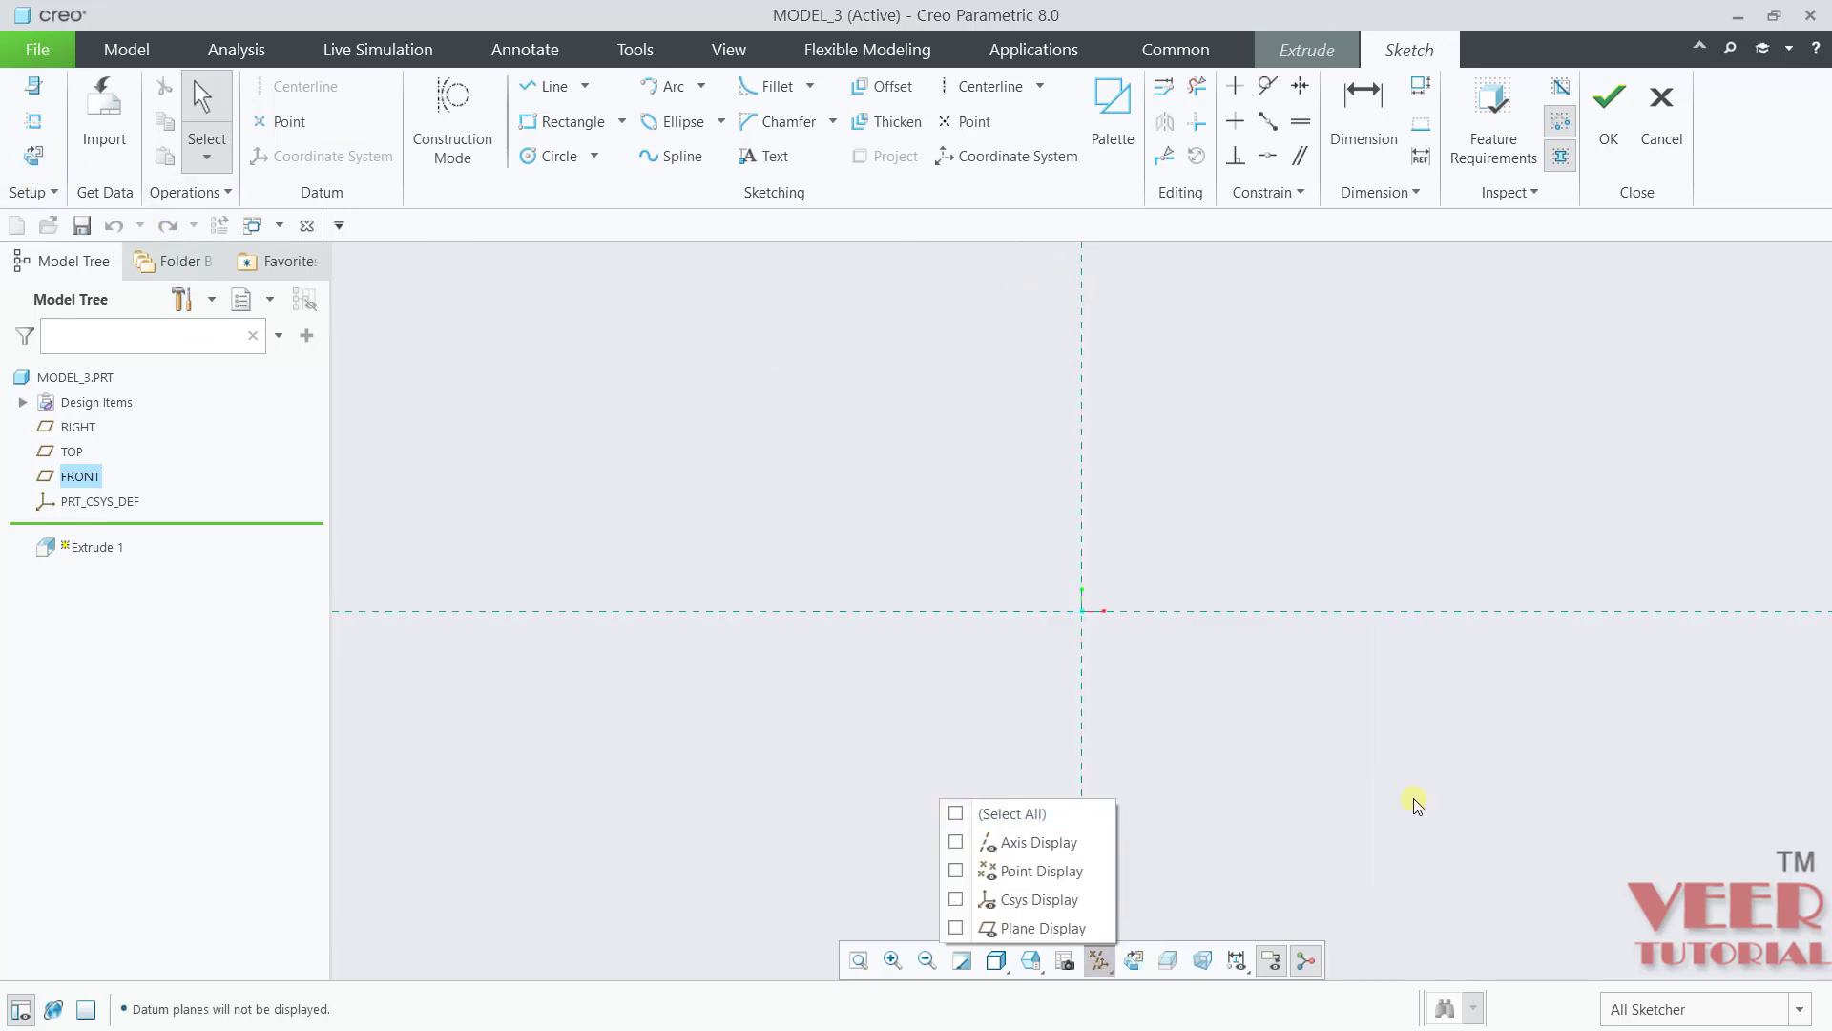
# Step: Draw a vertical and a horizontal centerline along the sketch references, crossing at the origin
pyautogui.click(985, 84)
pyautogui.click(1084, 358)
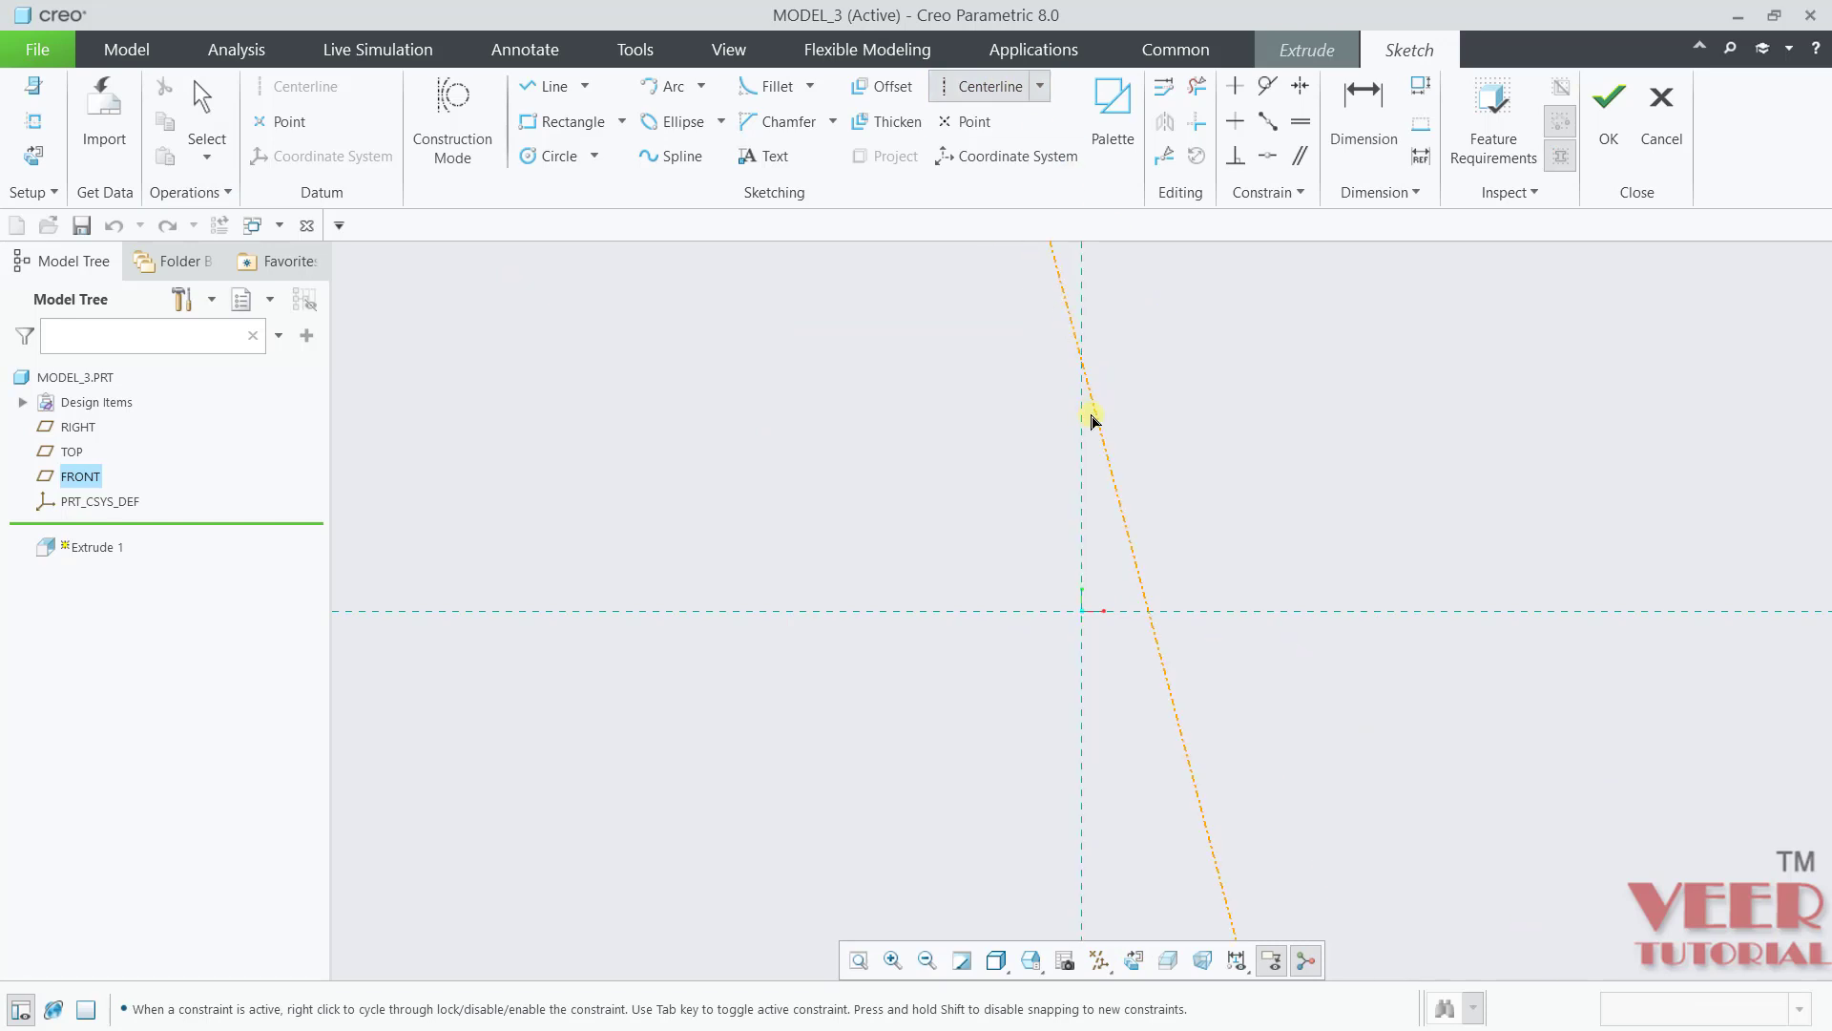
pyautogui.click(1080, 472)
pyautogui.click(983, 610)
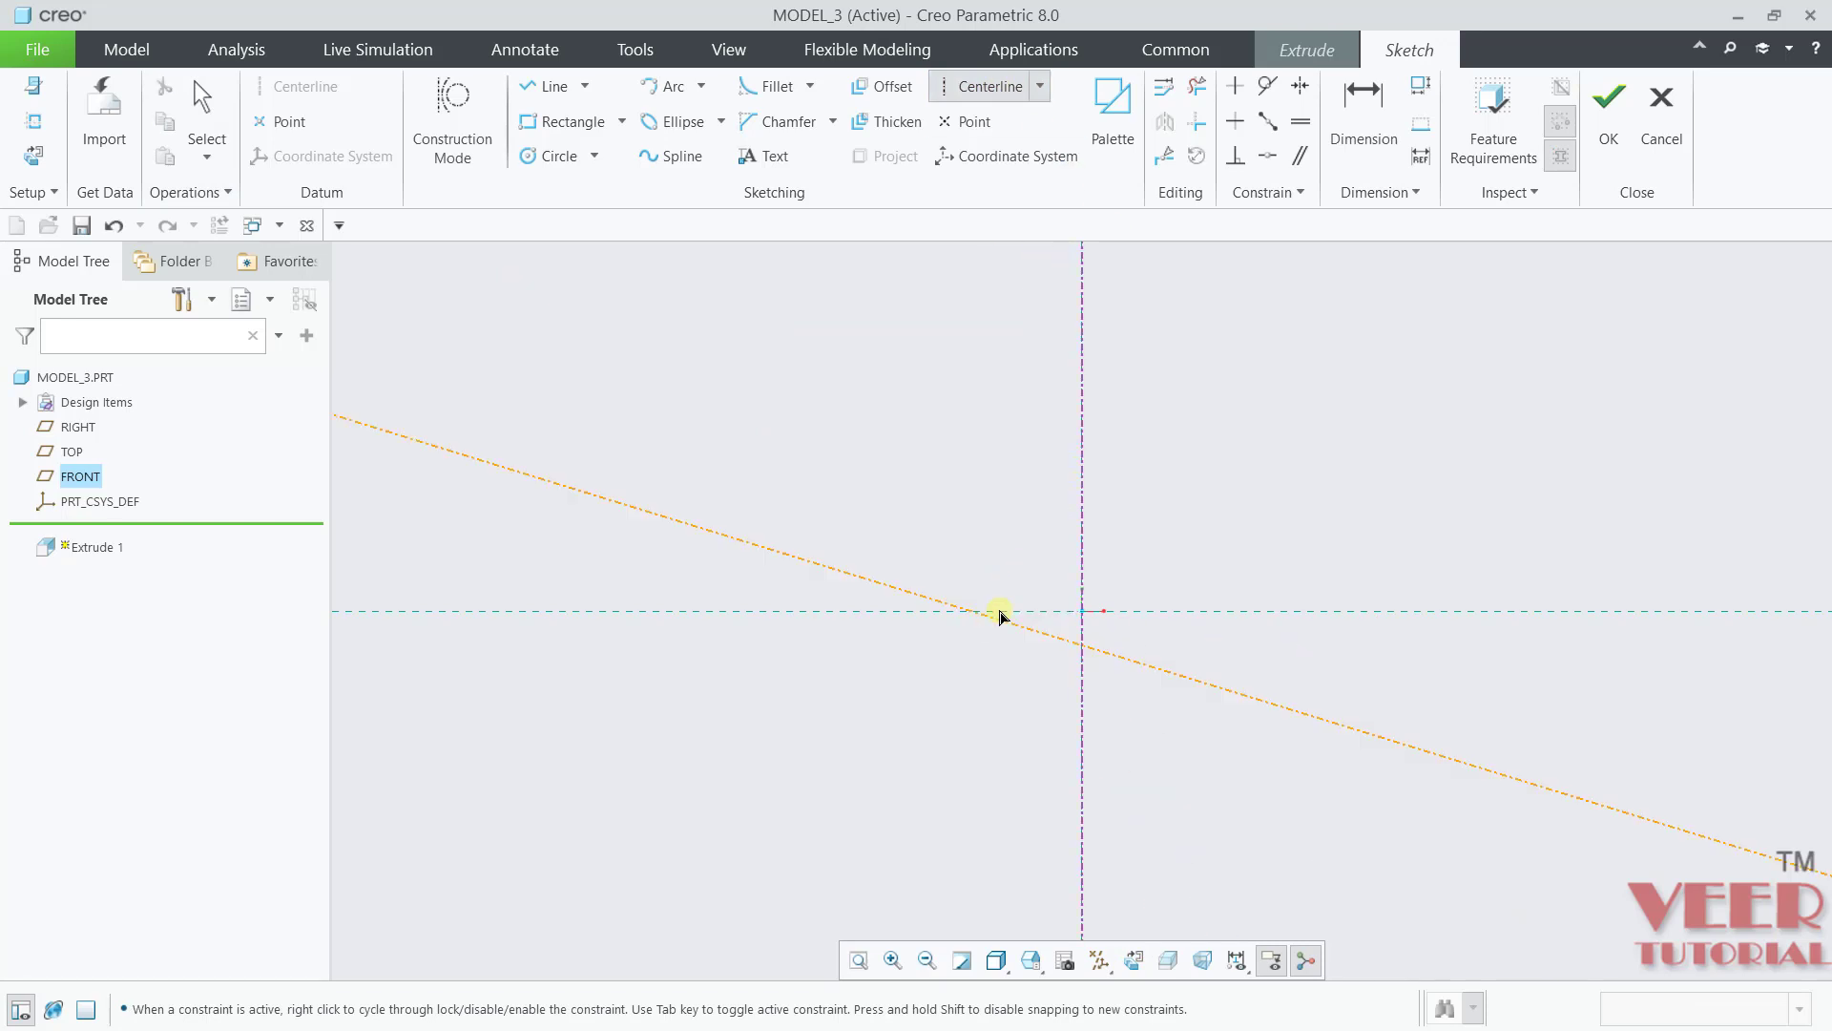
pyautogui.click(1336, 611)
pyautogui.hotkey('ctrl', 'a')
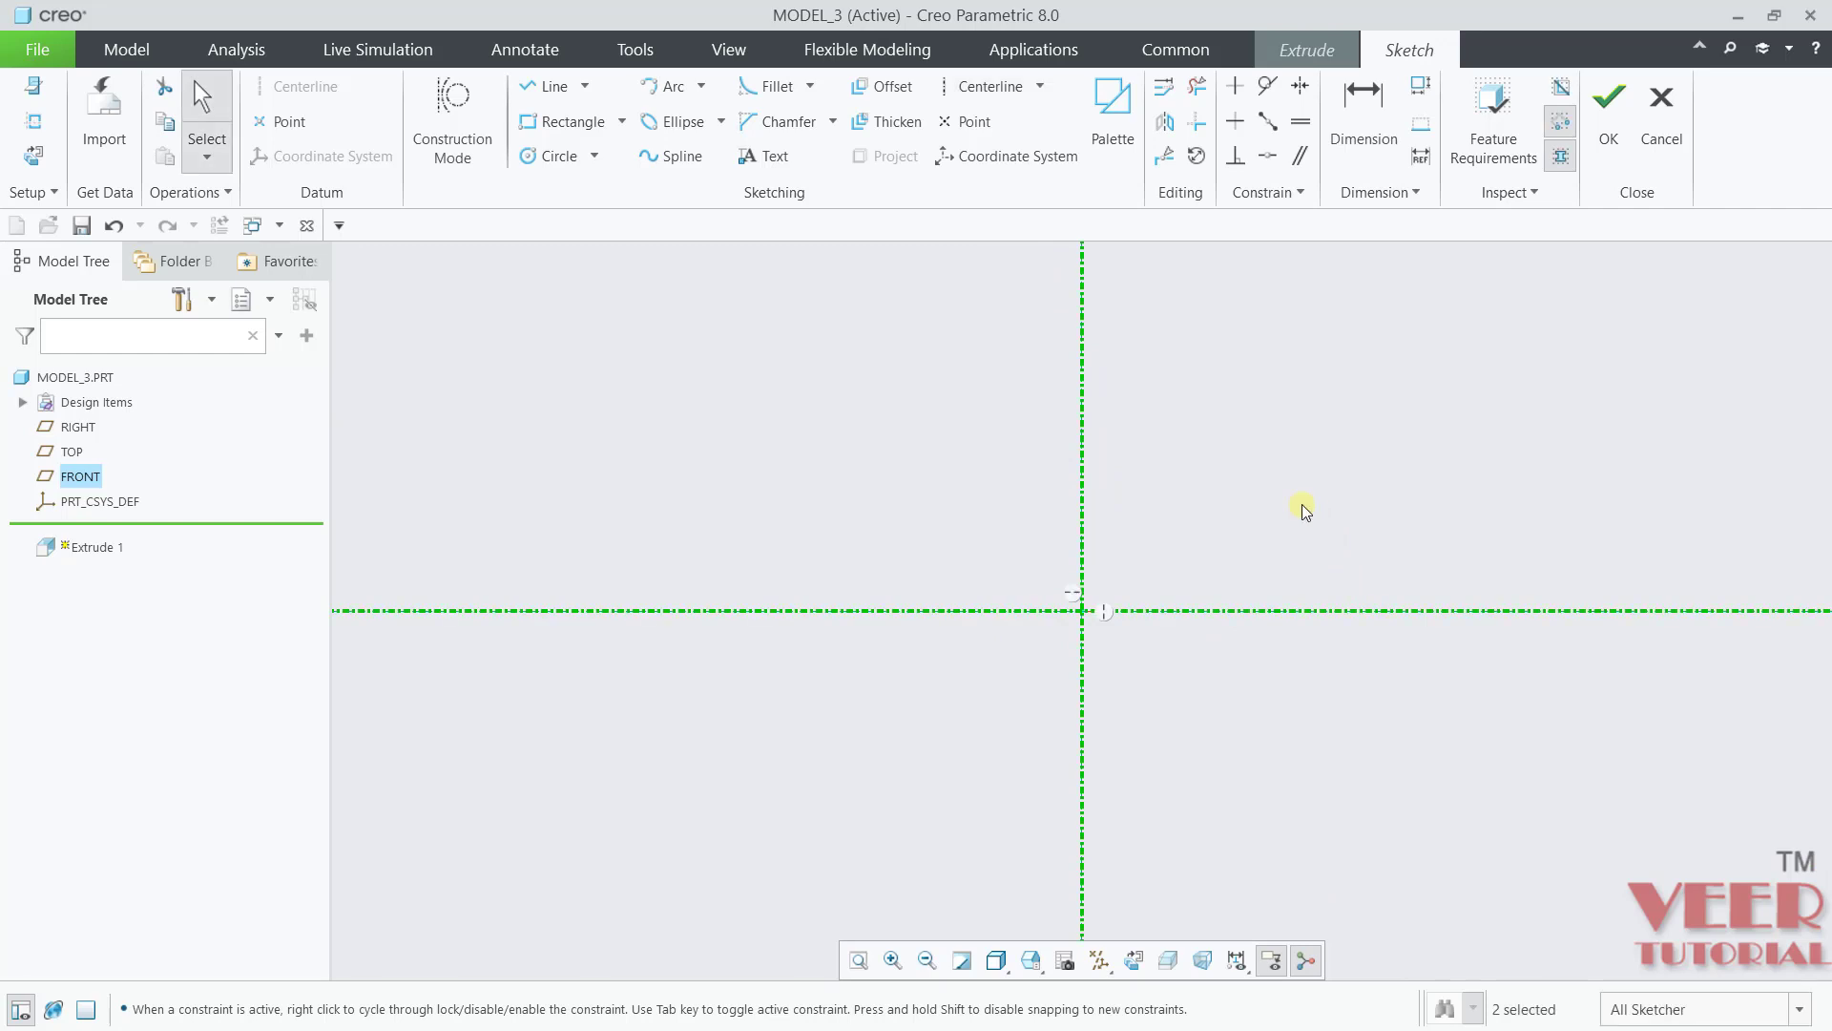
# Step: Sketch a corner rectangle about 209 mm wide and 70 mm high, extending up and left from the centerline intersection
pyautogui.scroll(-2, 1260, 496)
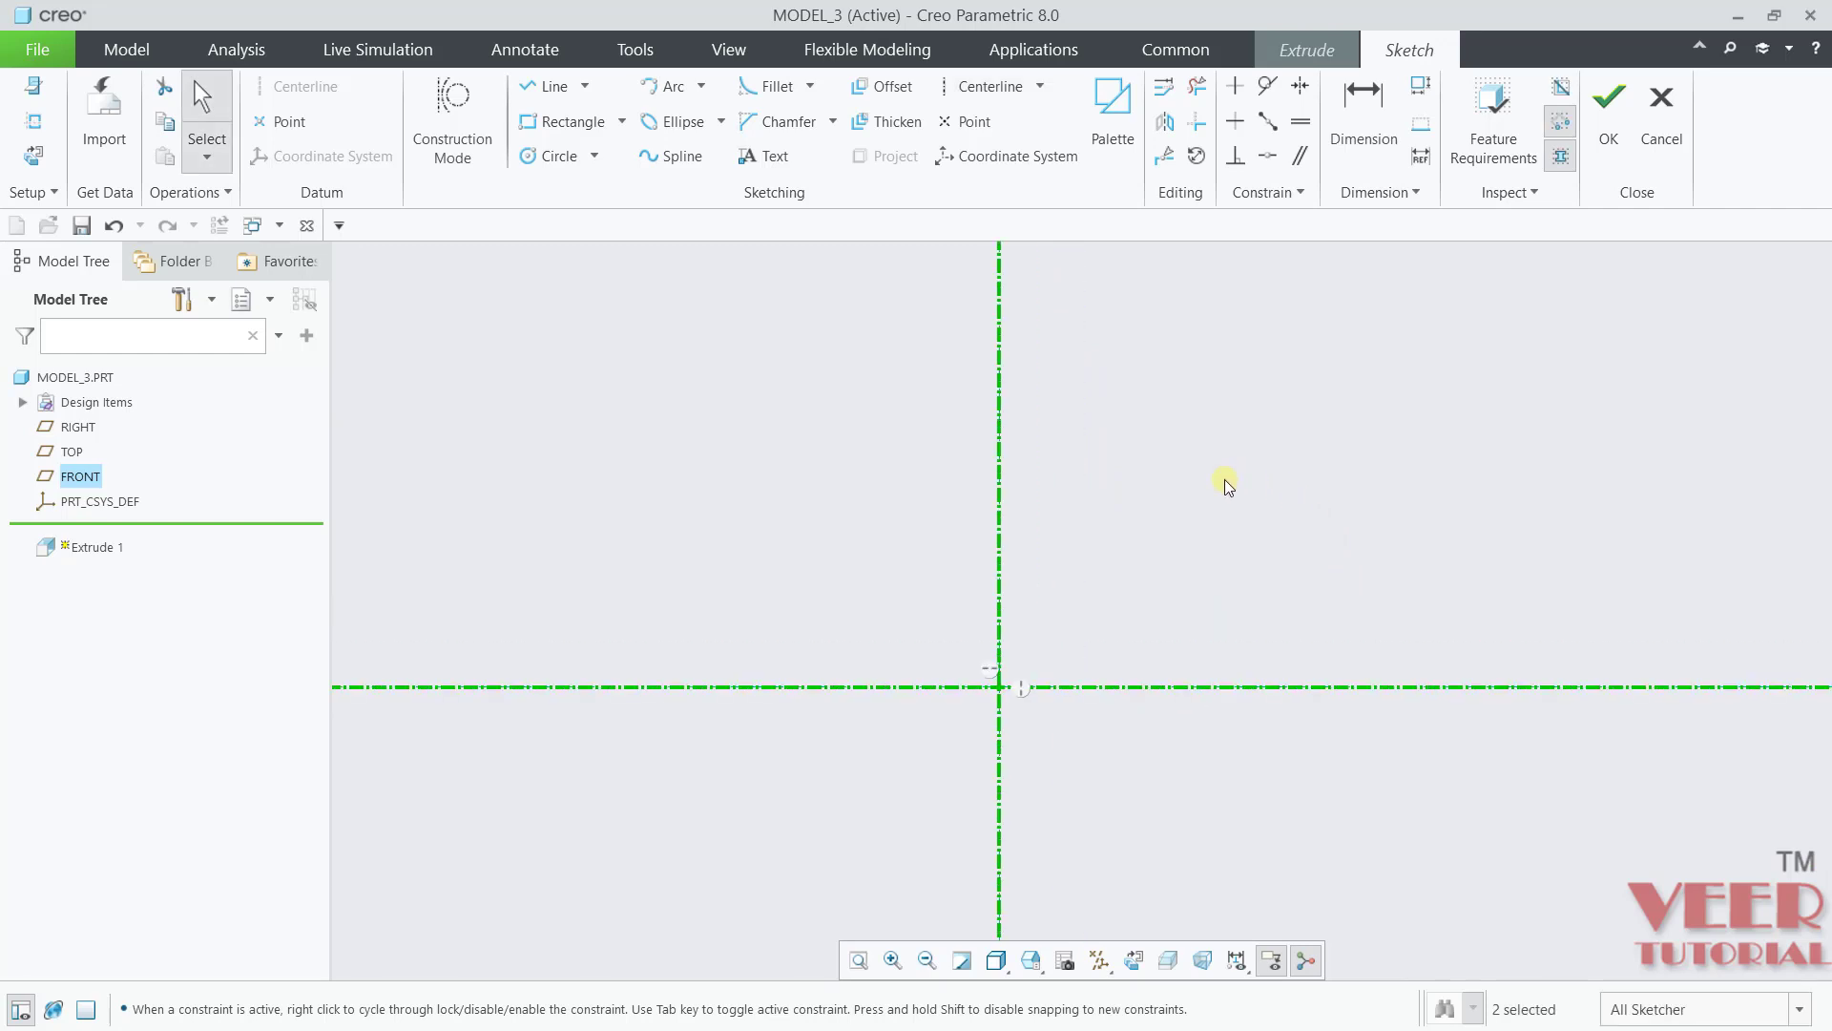
pyautogui.click(624, 124)
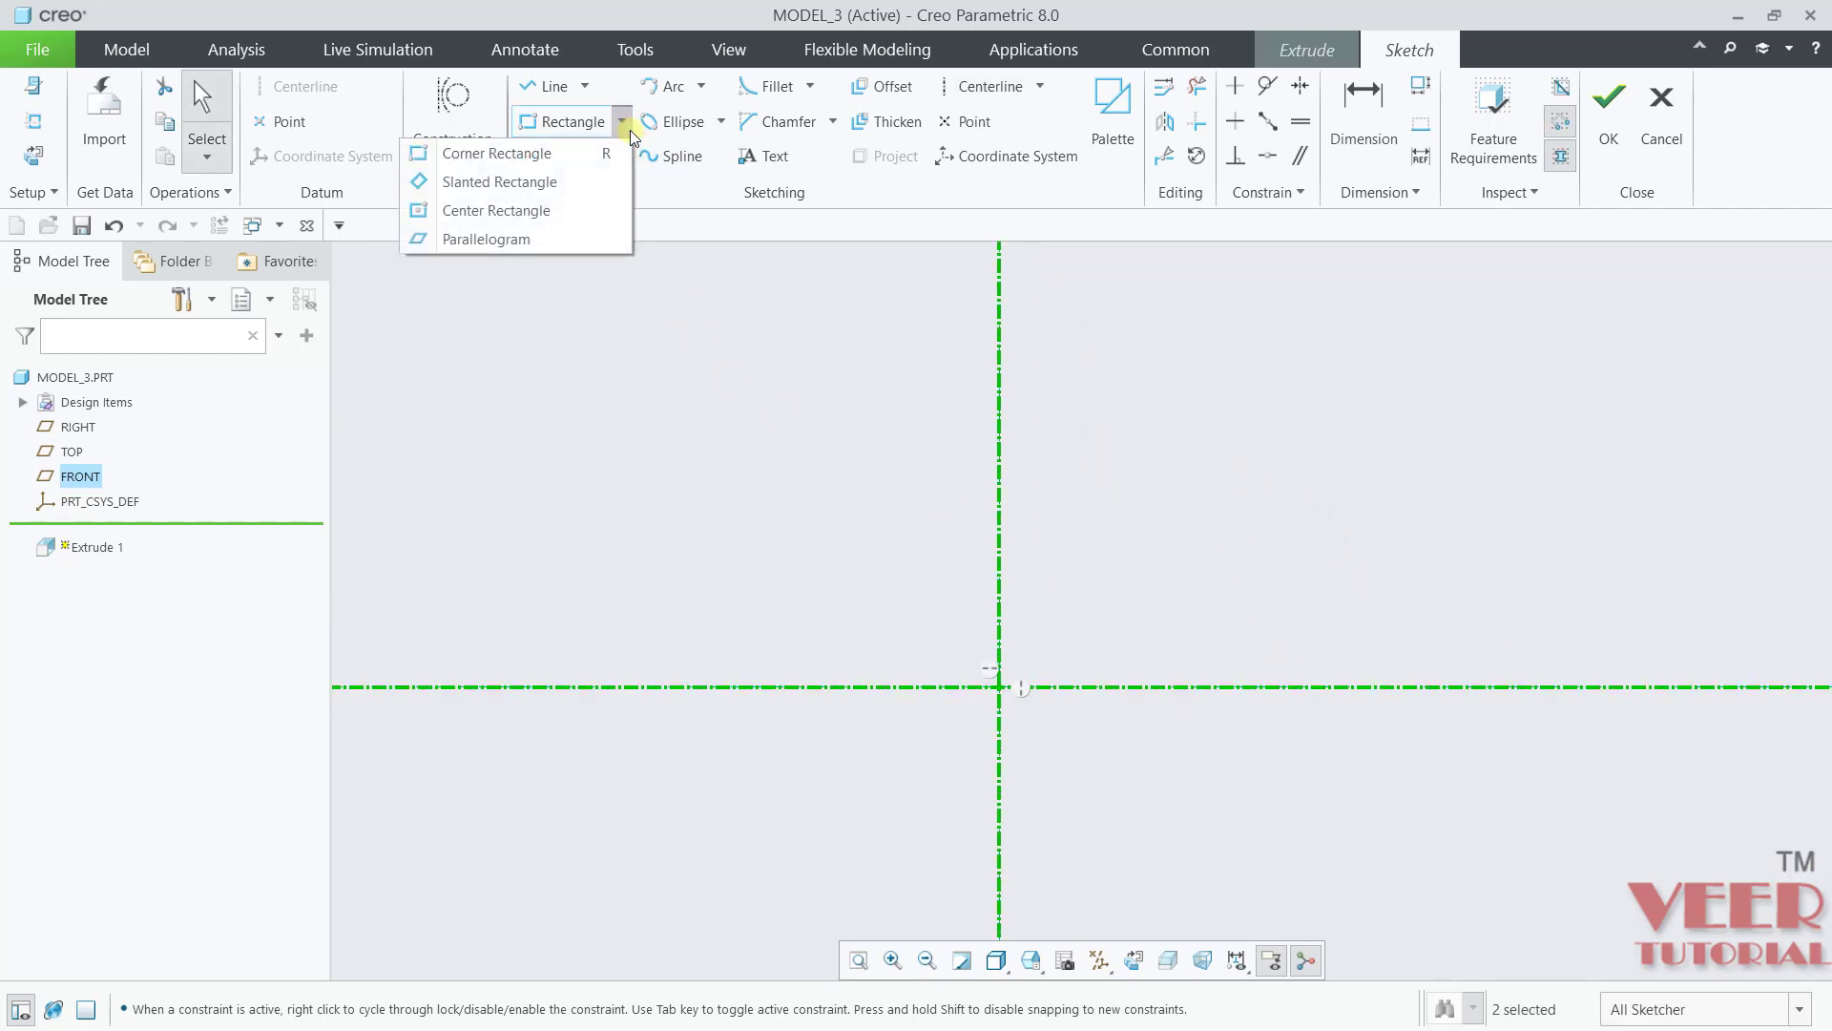
pyautogui.click(521, 155)
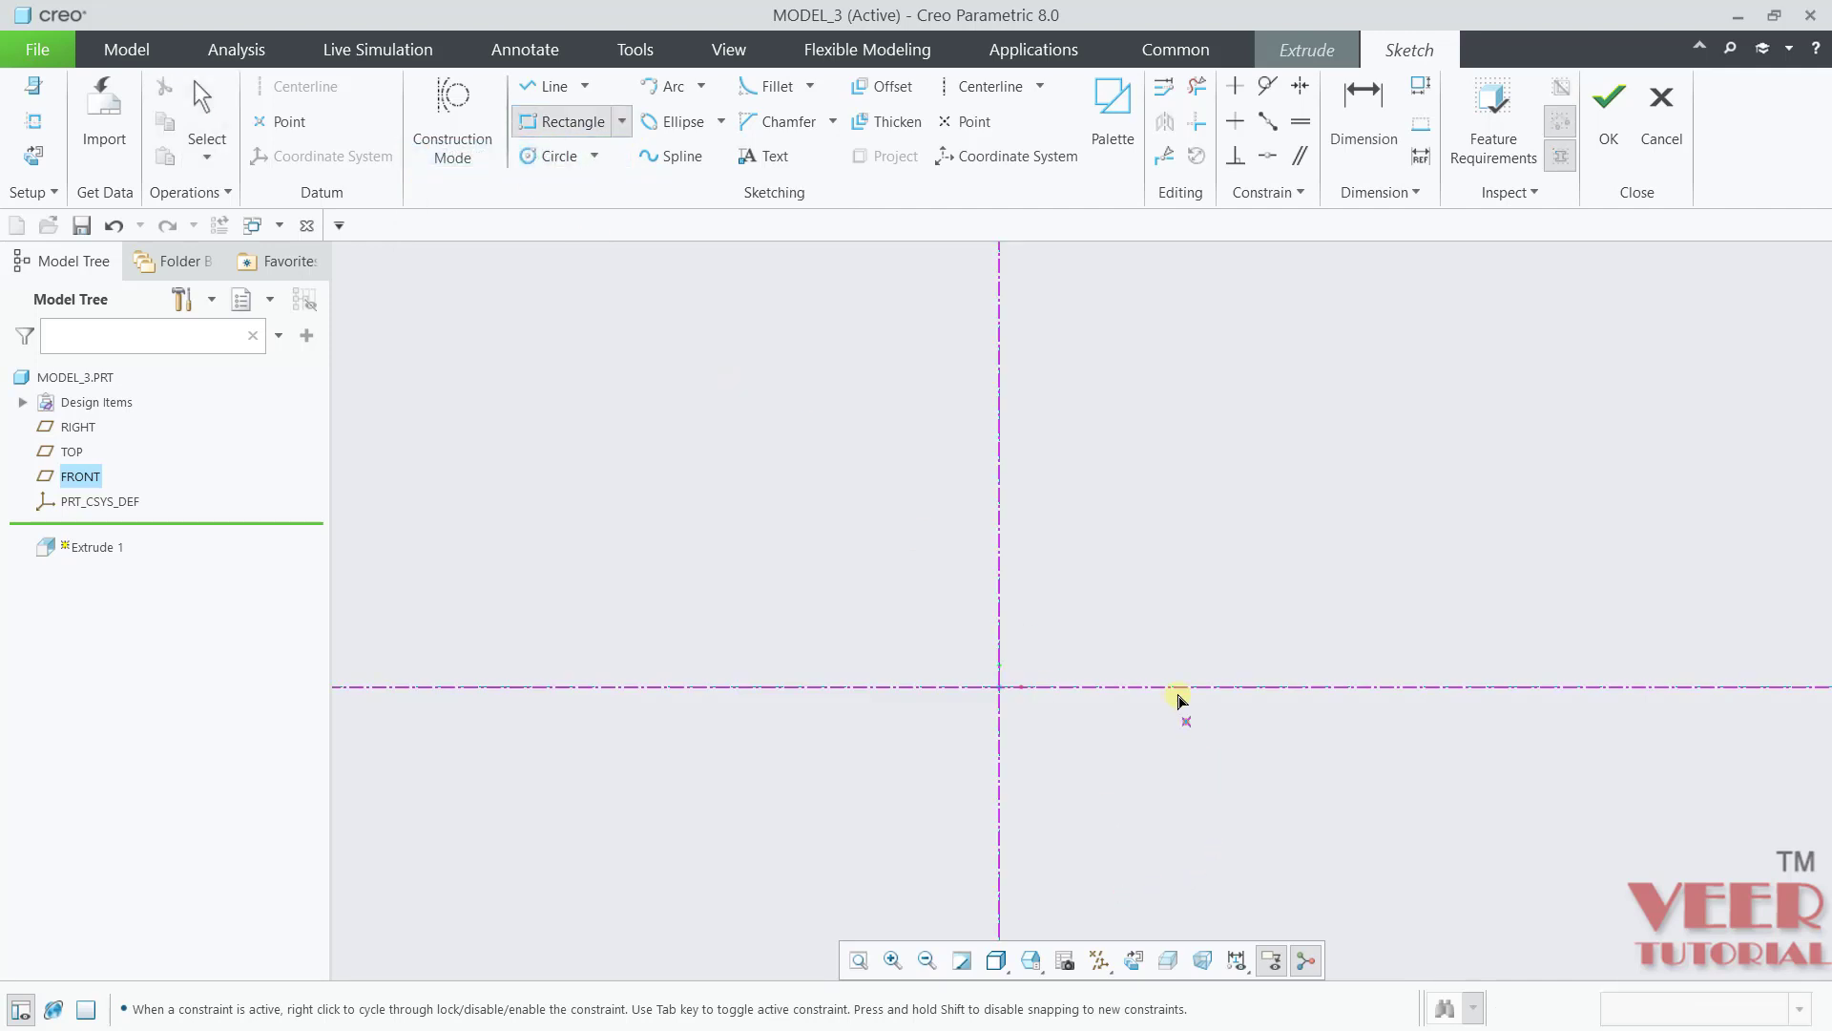
pyautogui.scroll(-2, 1395, 764)
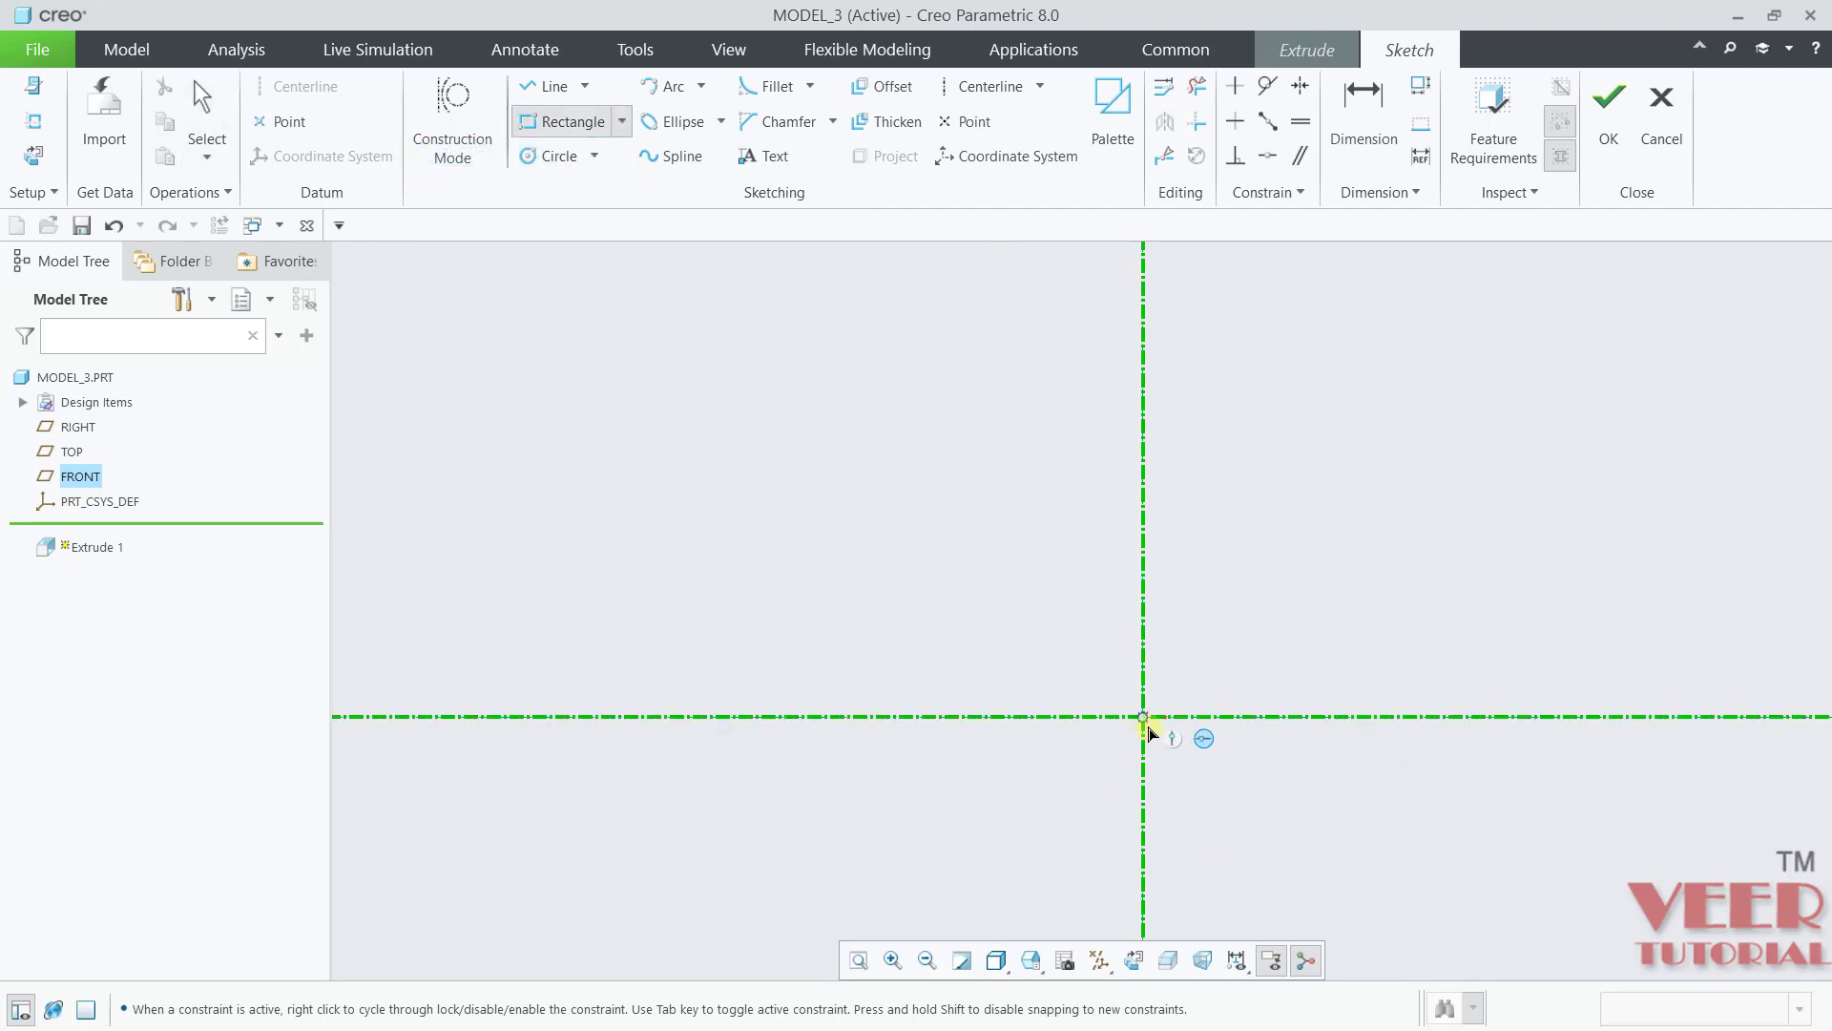
pyautogui.click(1130, 714)
pyautogui.click(764, 592)
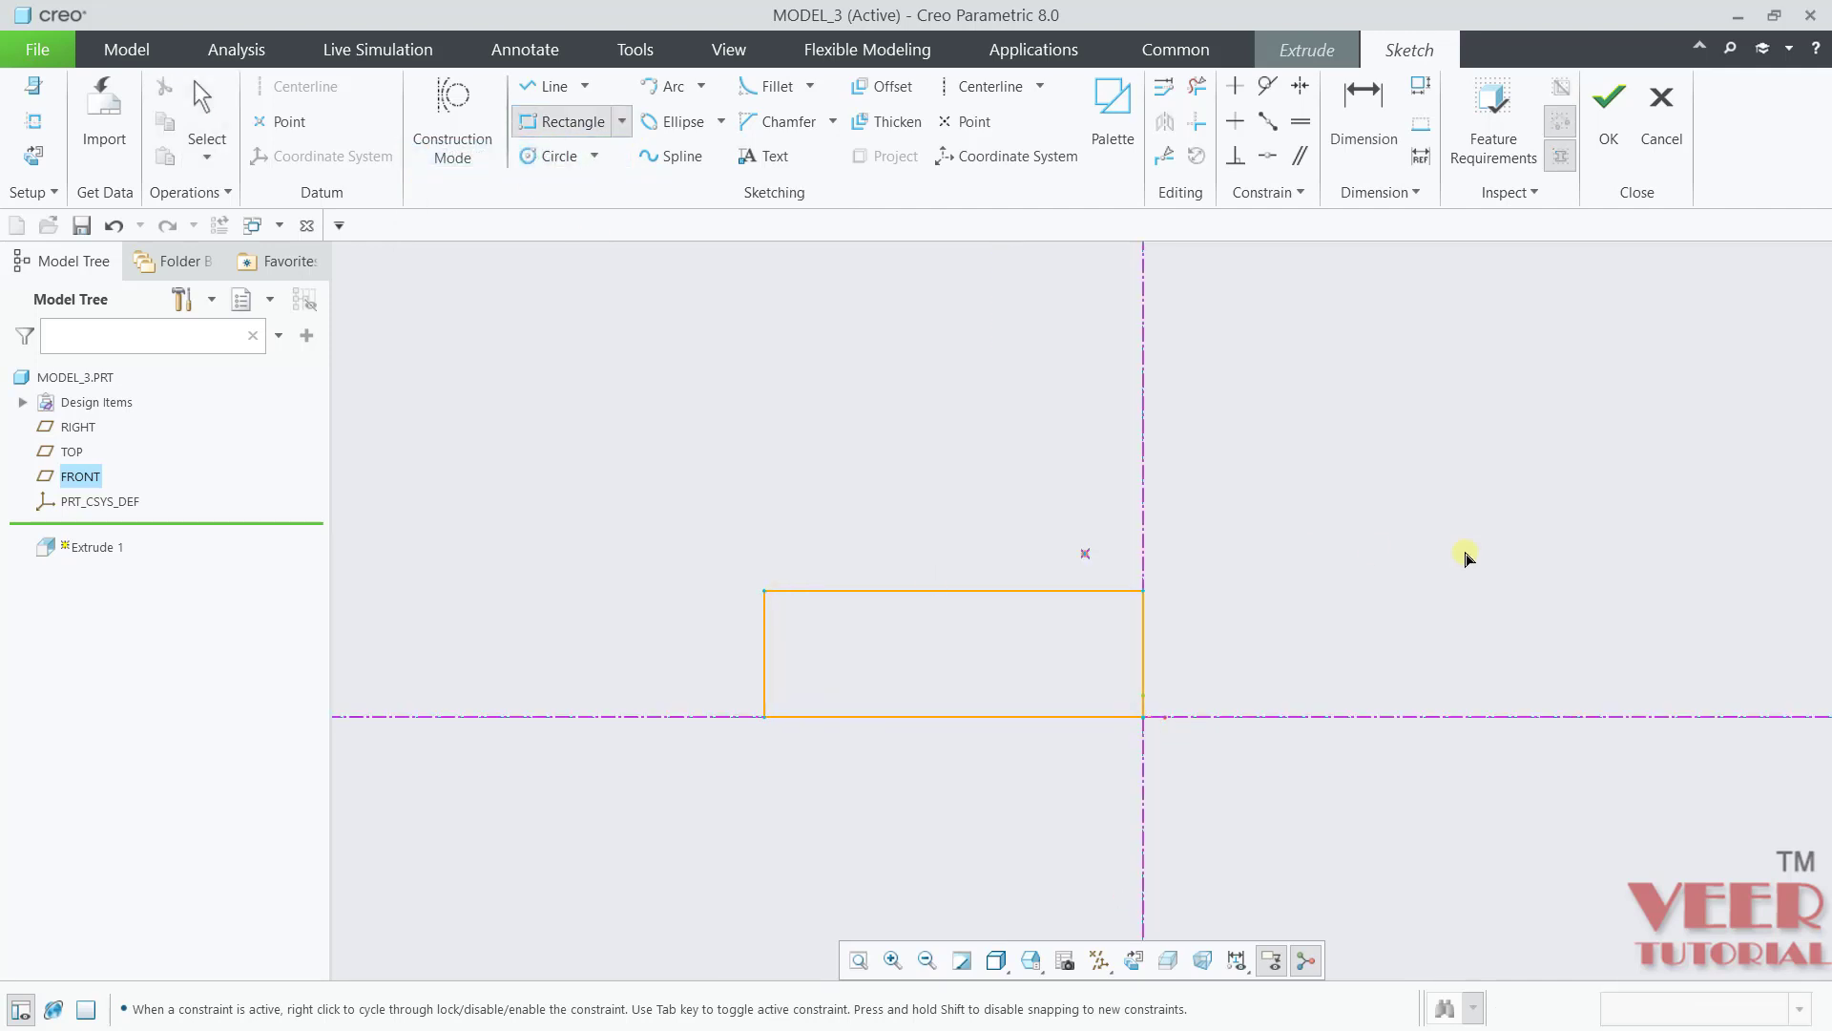
pyautogui.middleClick(1463, 553)
pyautogui.scroll(3, 778, 680)
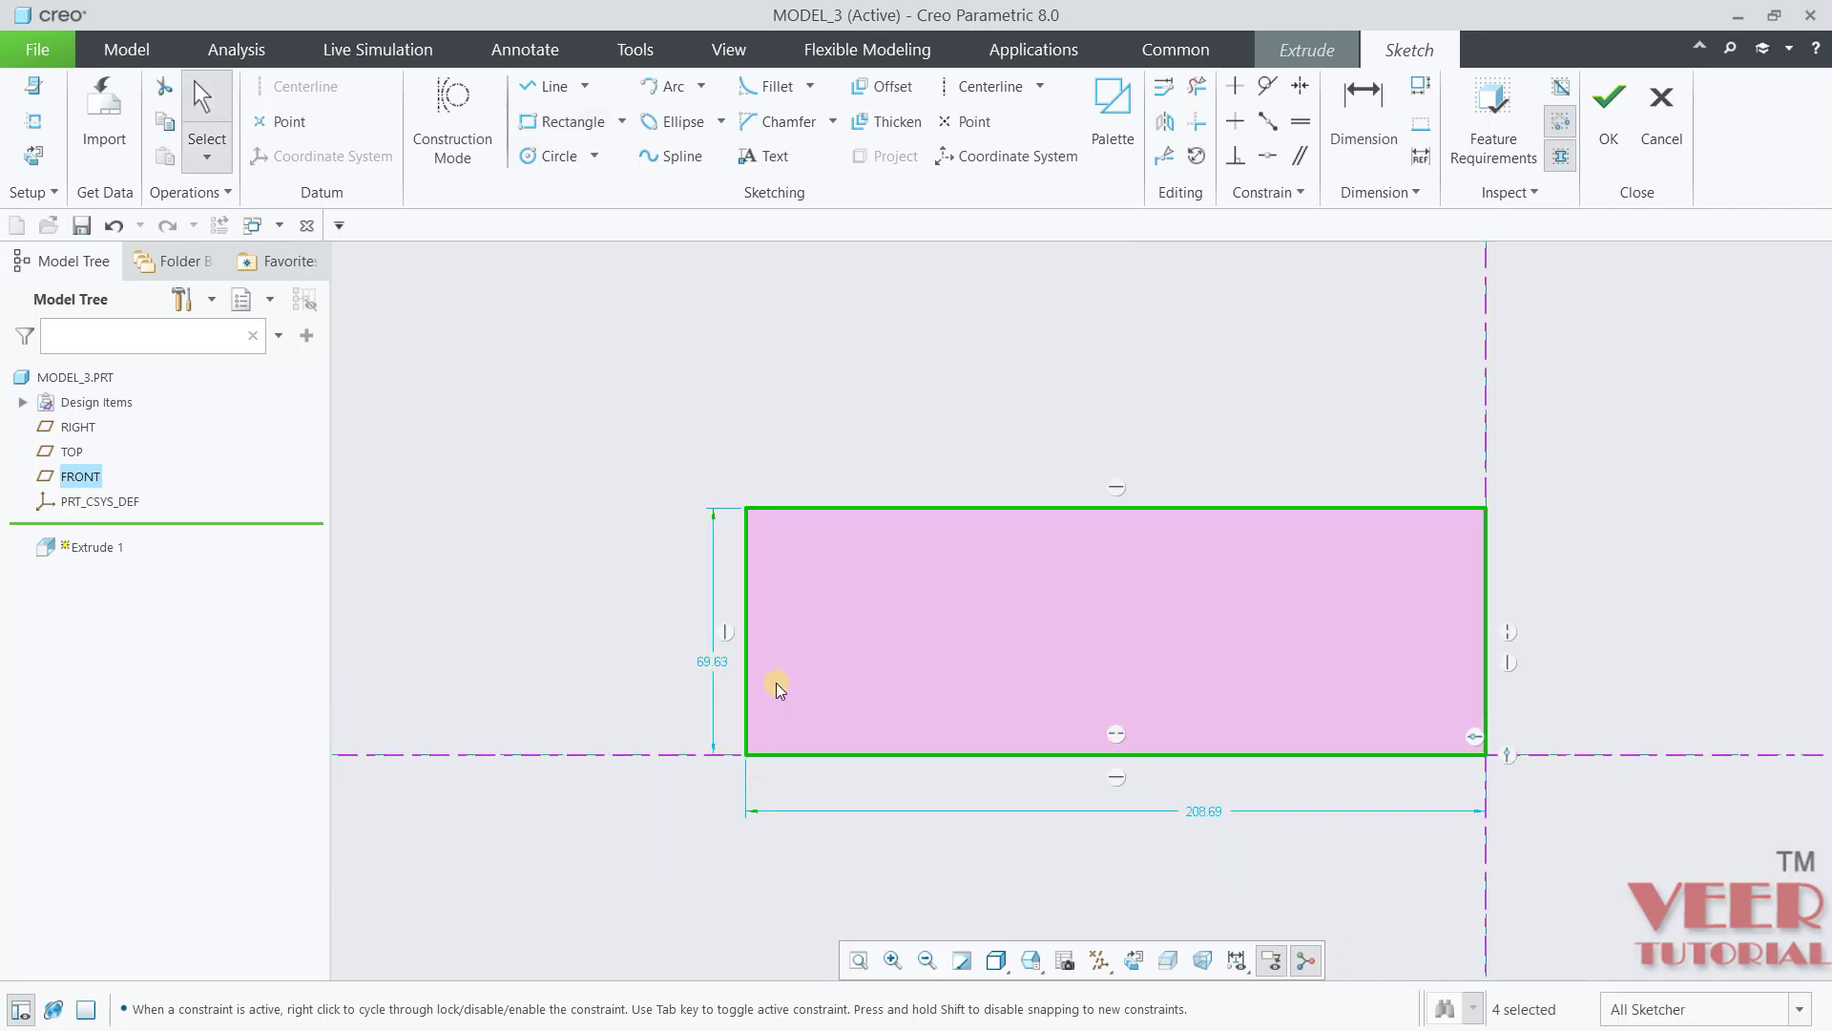
# Step: Set the rectangle's height to 20 mm and its width to 70 mm
pyautogui.doubleClick(723, 663)
pyautogui.write('20')
pyautogui.press('Return')
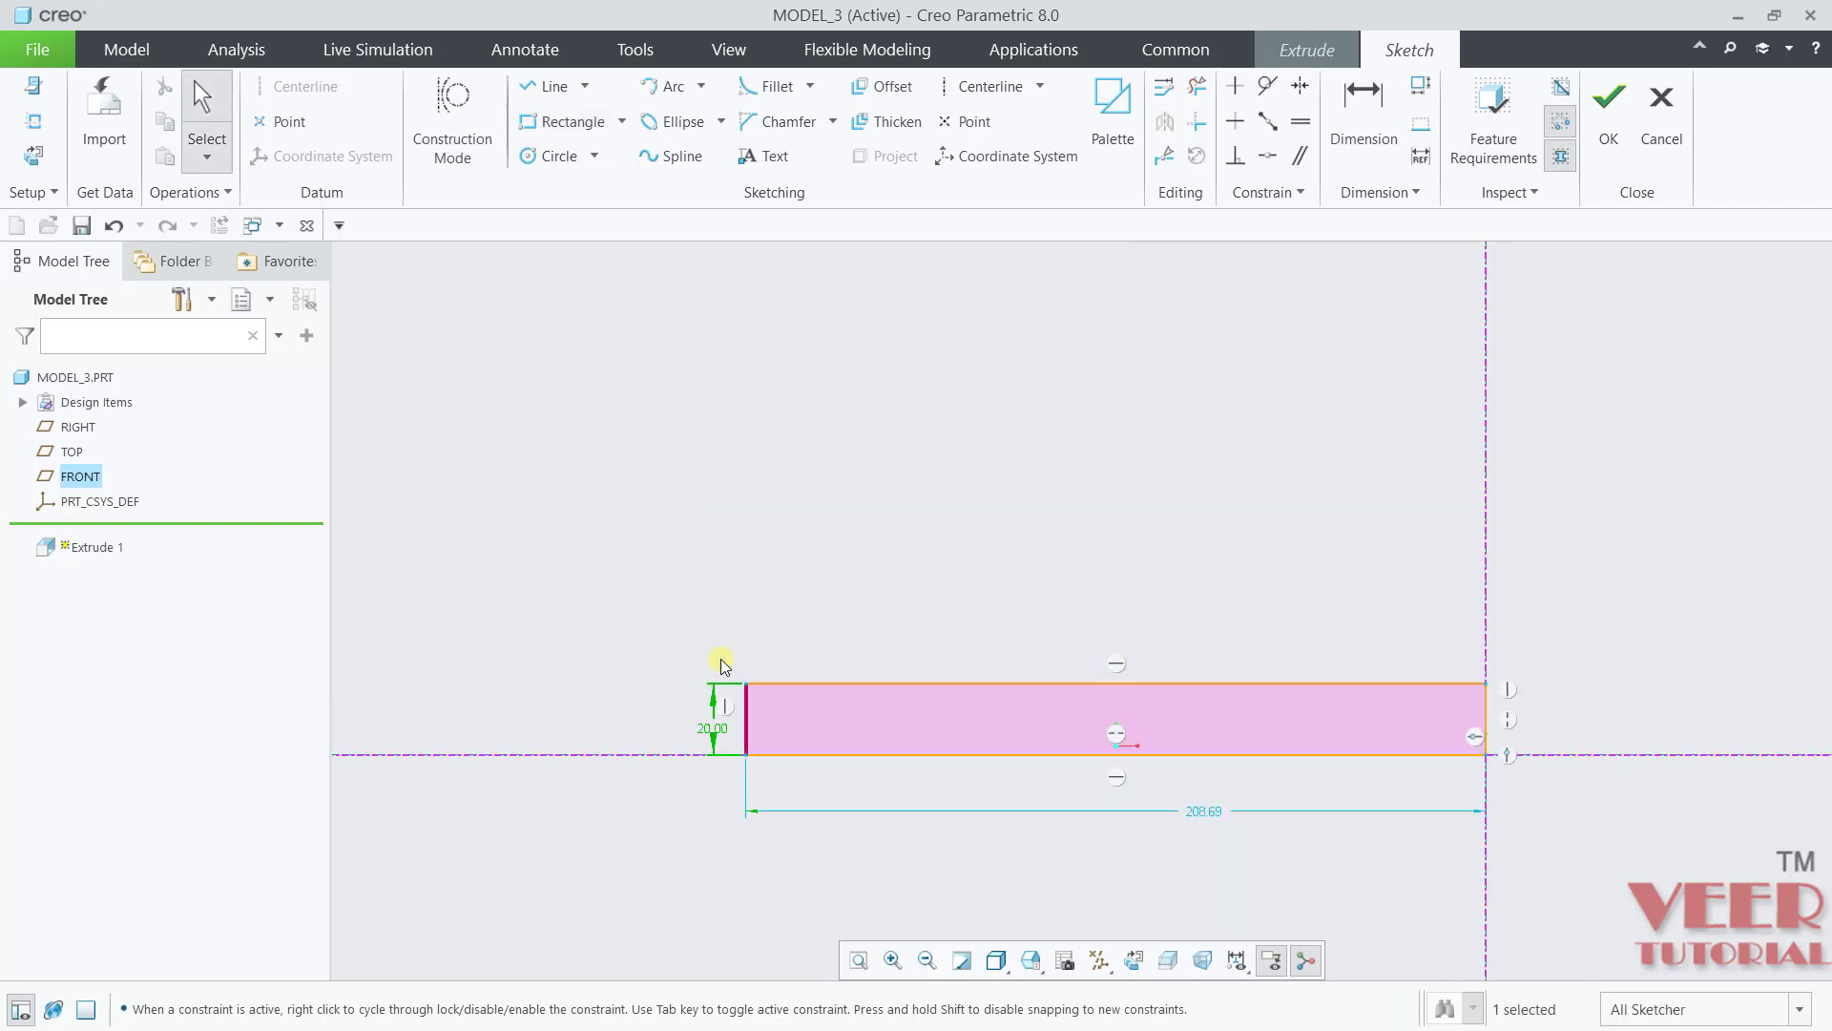
pyautogui.doubleClick(1201, 814)
pyautogui.write('70')
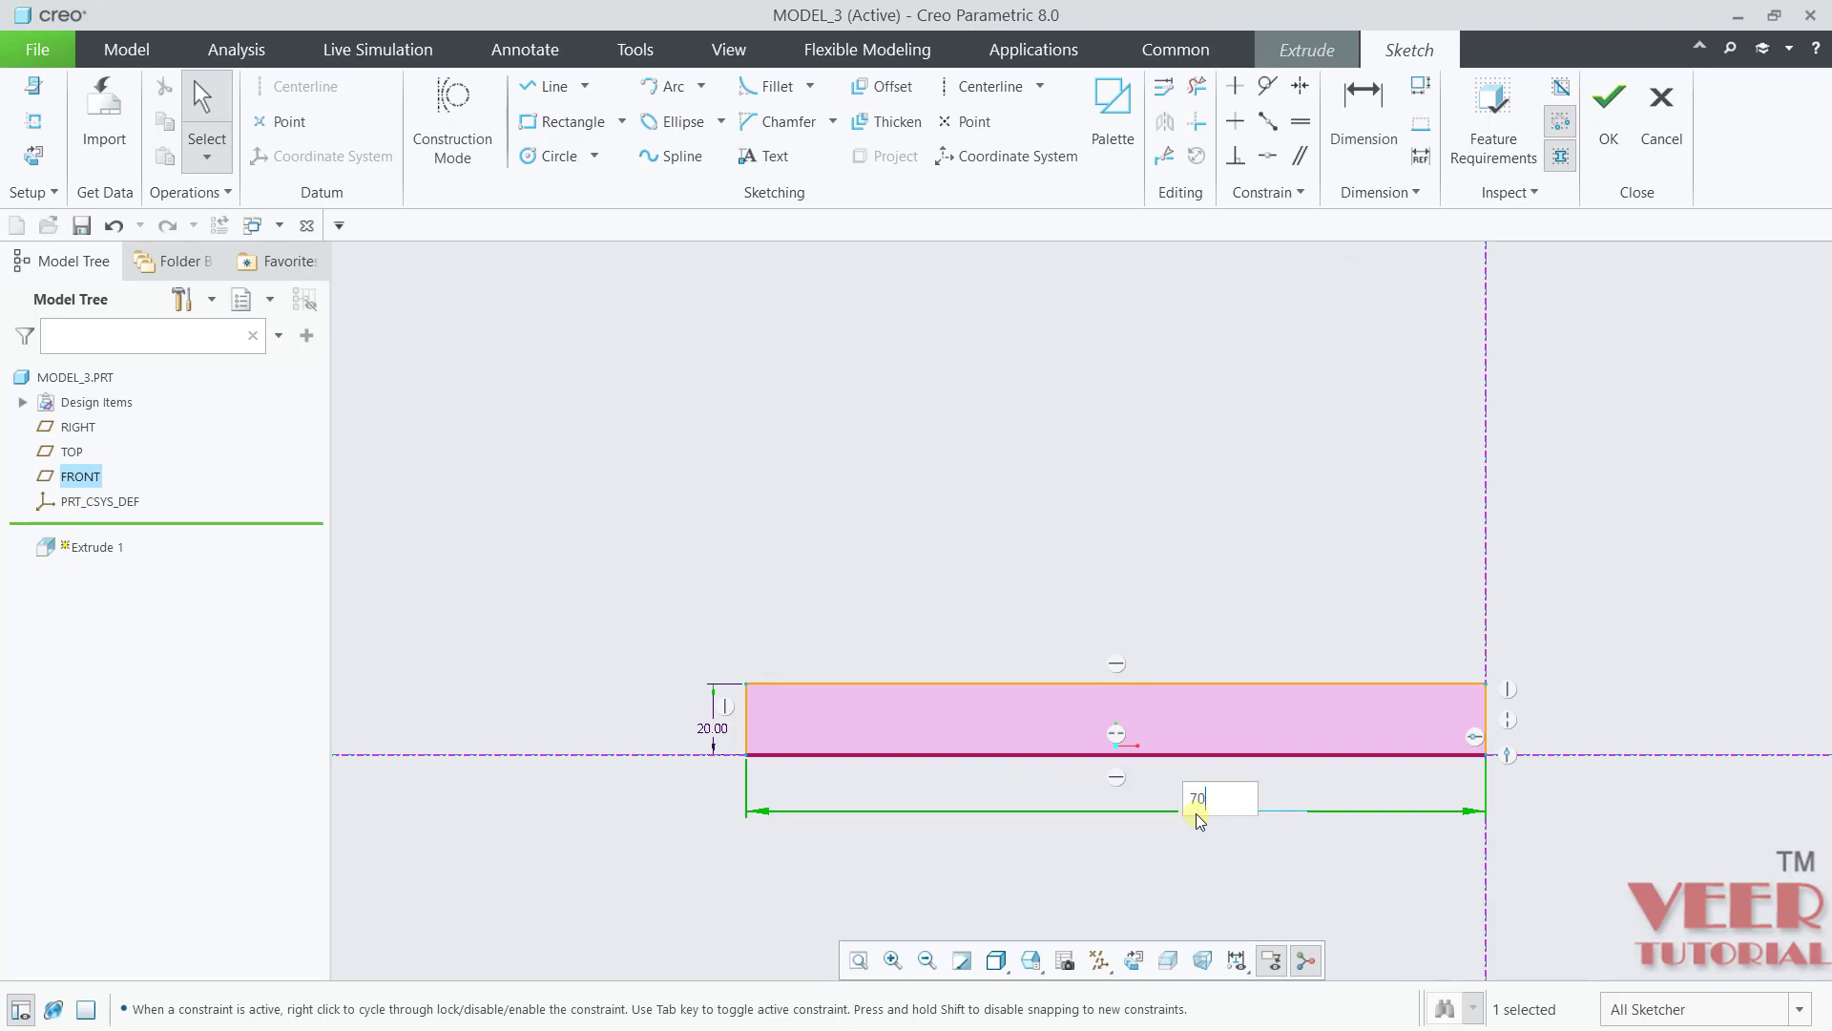
pyautogui.press('Return')
pyautogui.scroll(-3, 696, 707)
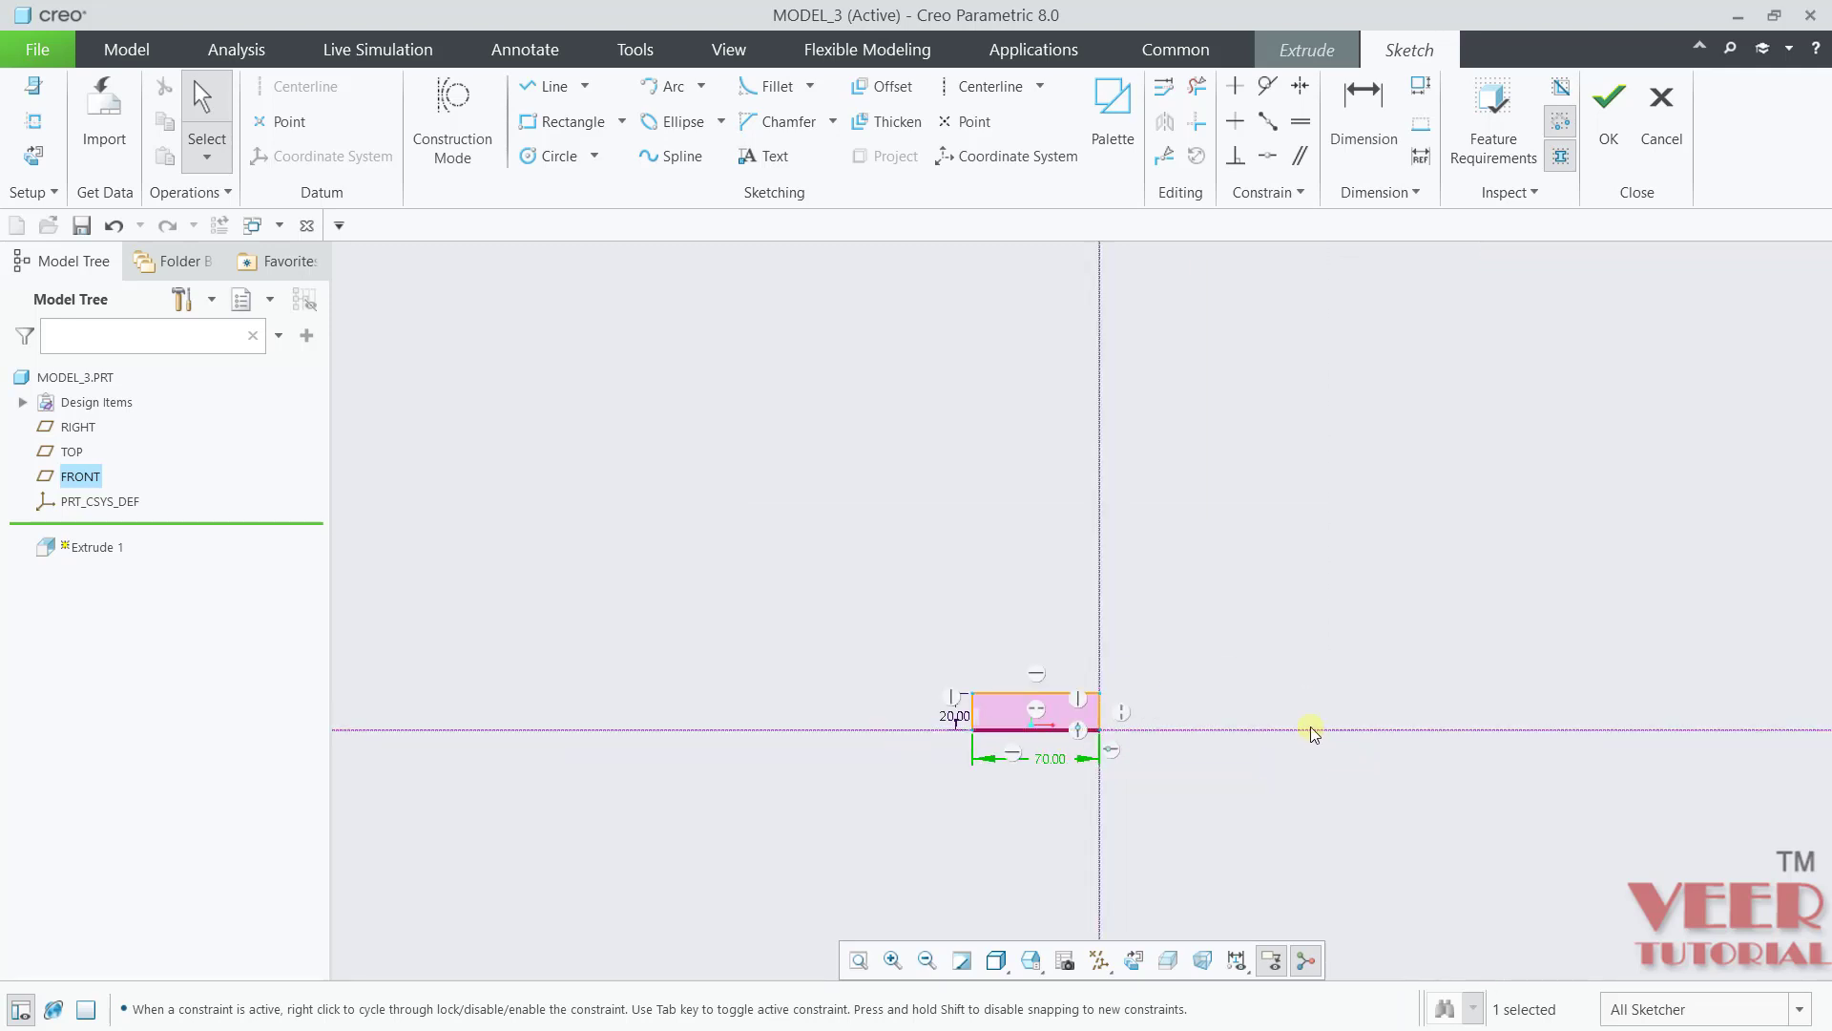
pyautogui.scroll(4, 1313, 728)
pyautogui.scroll(2, 938, 686)
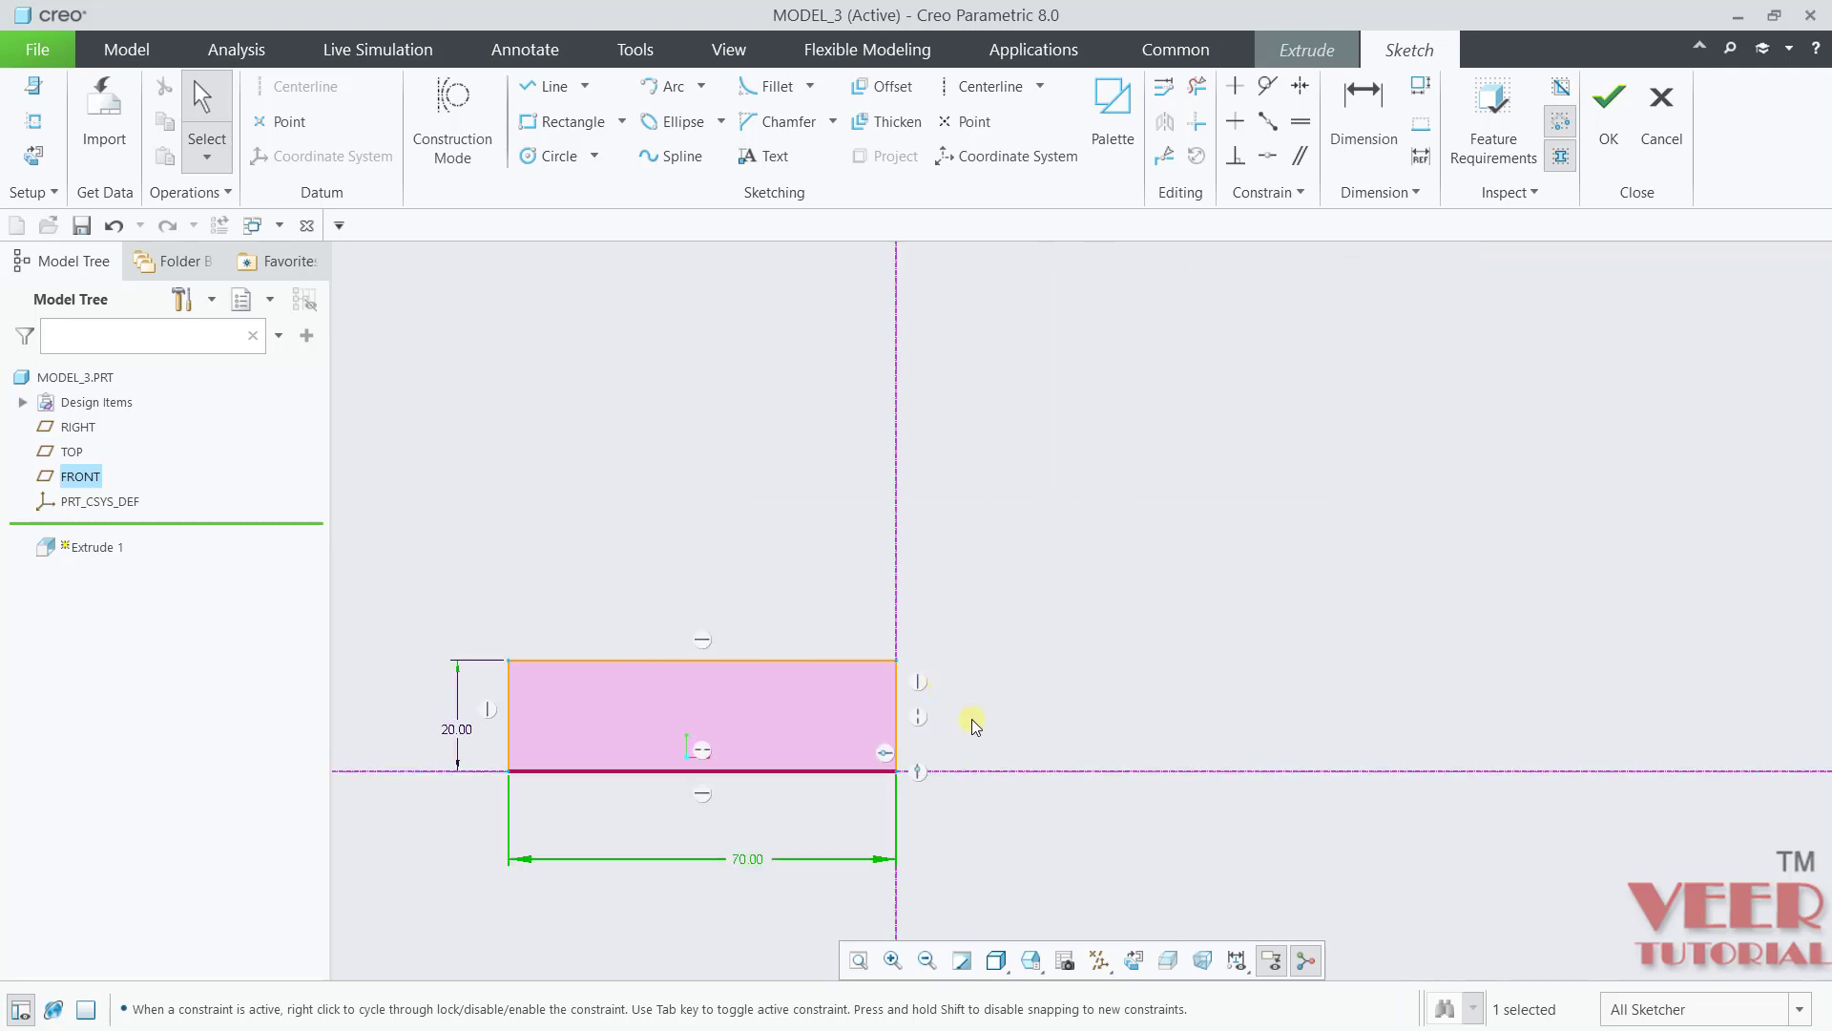
# Step: Switch to drawing_3.pdf in Foxit Reader to check the front view's arch and thin plate dimensions, returning to the Creo sketch
pyautogui.hotkey('alt', 'Tab')
pyautogui.scroll(-10, 1240, 569)
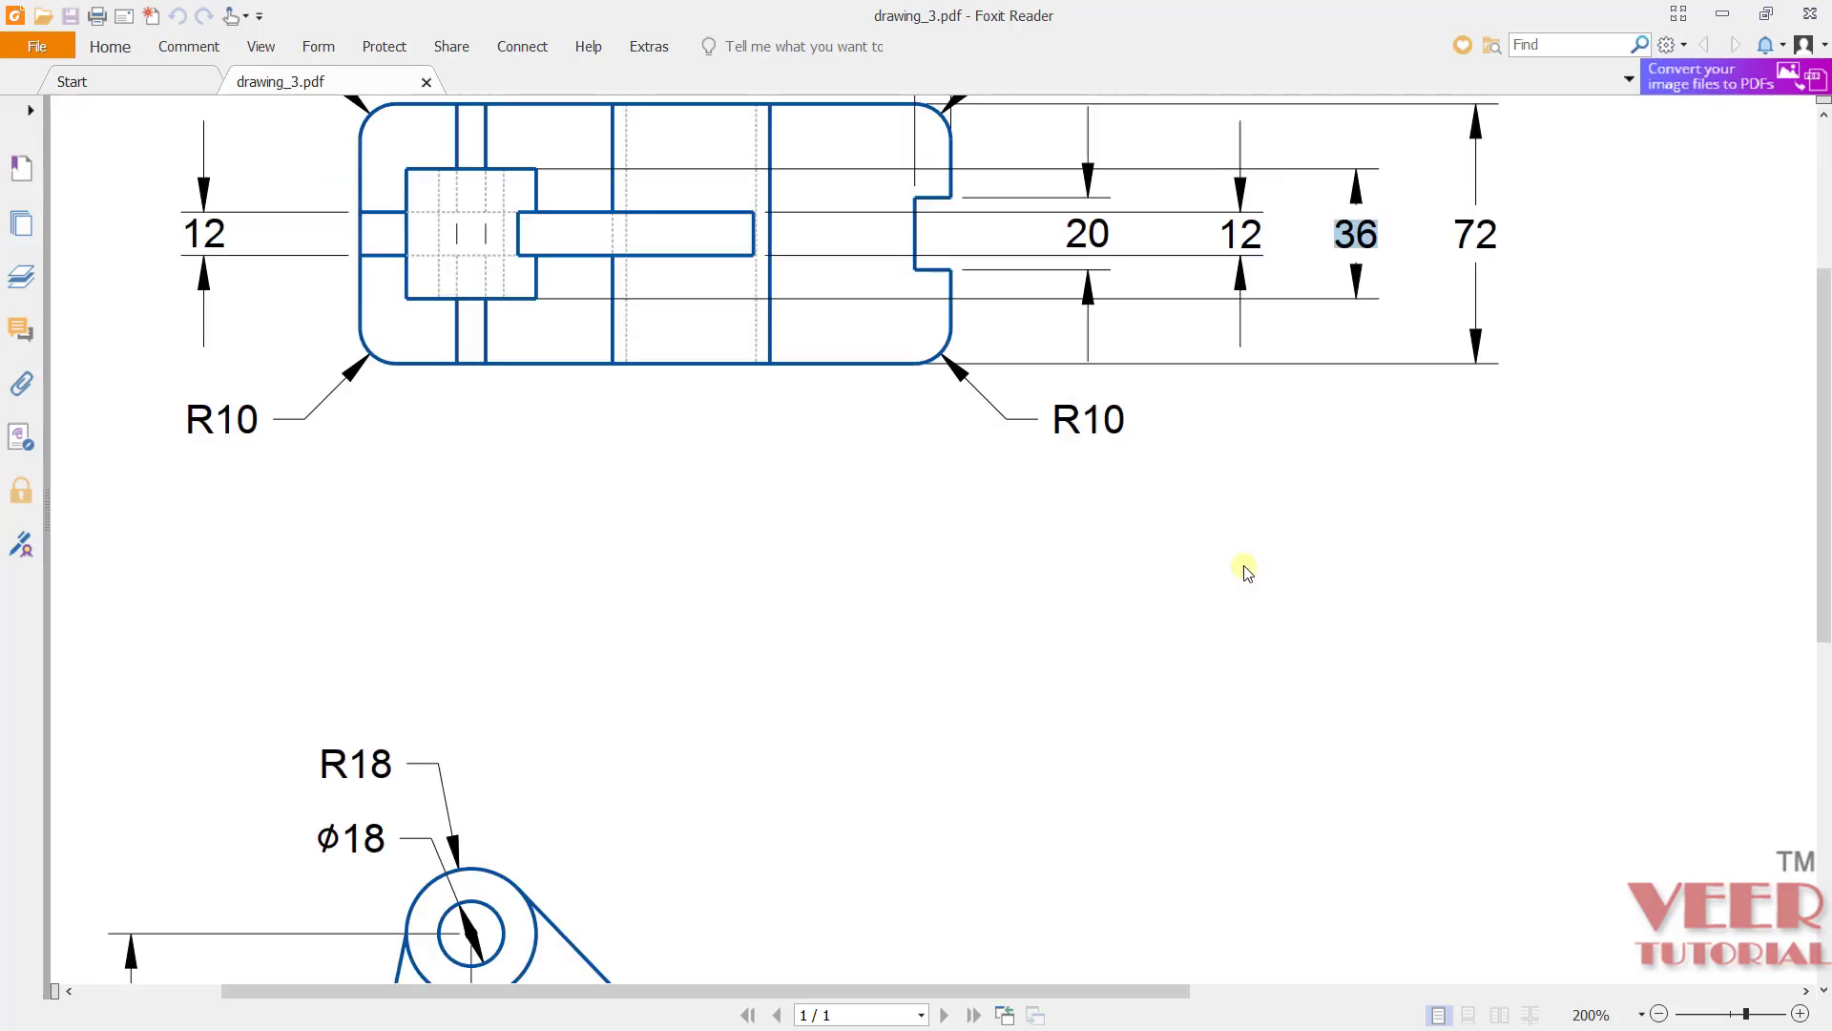
pyautogui.scroll(-3, 1240, 569)
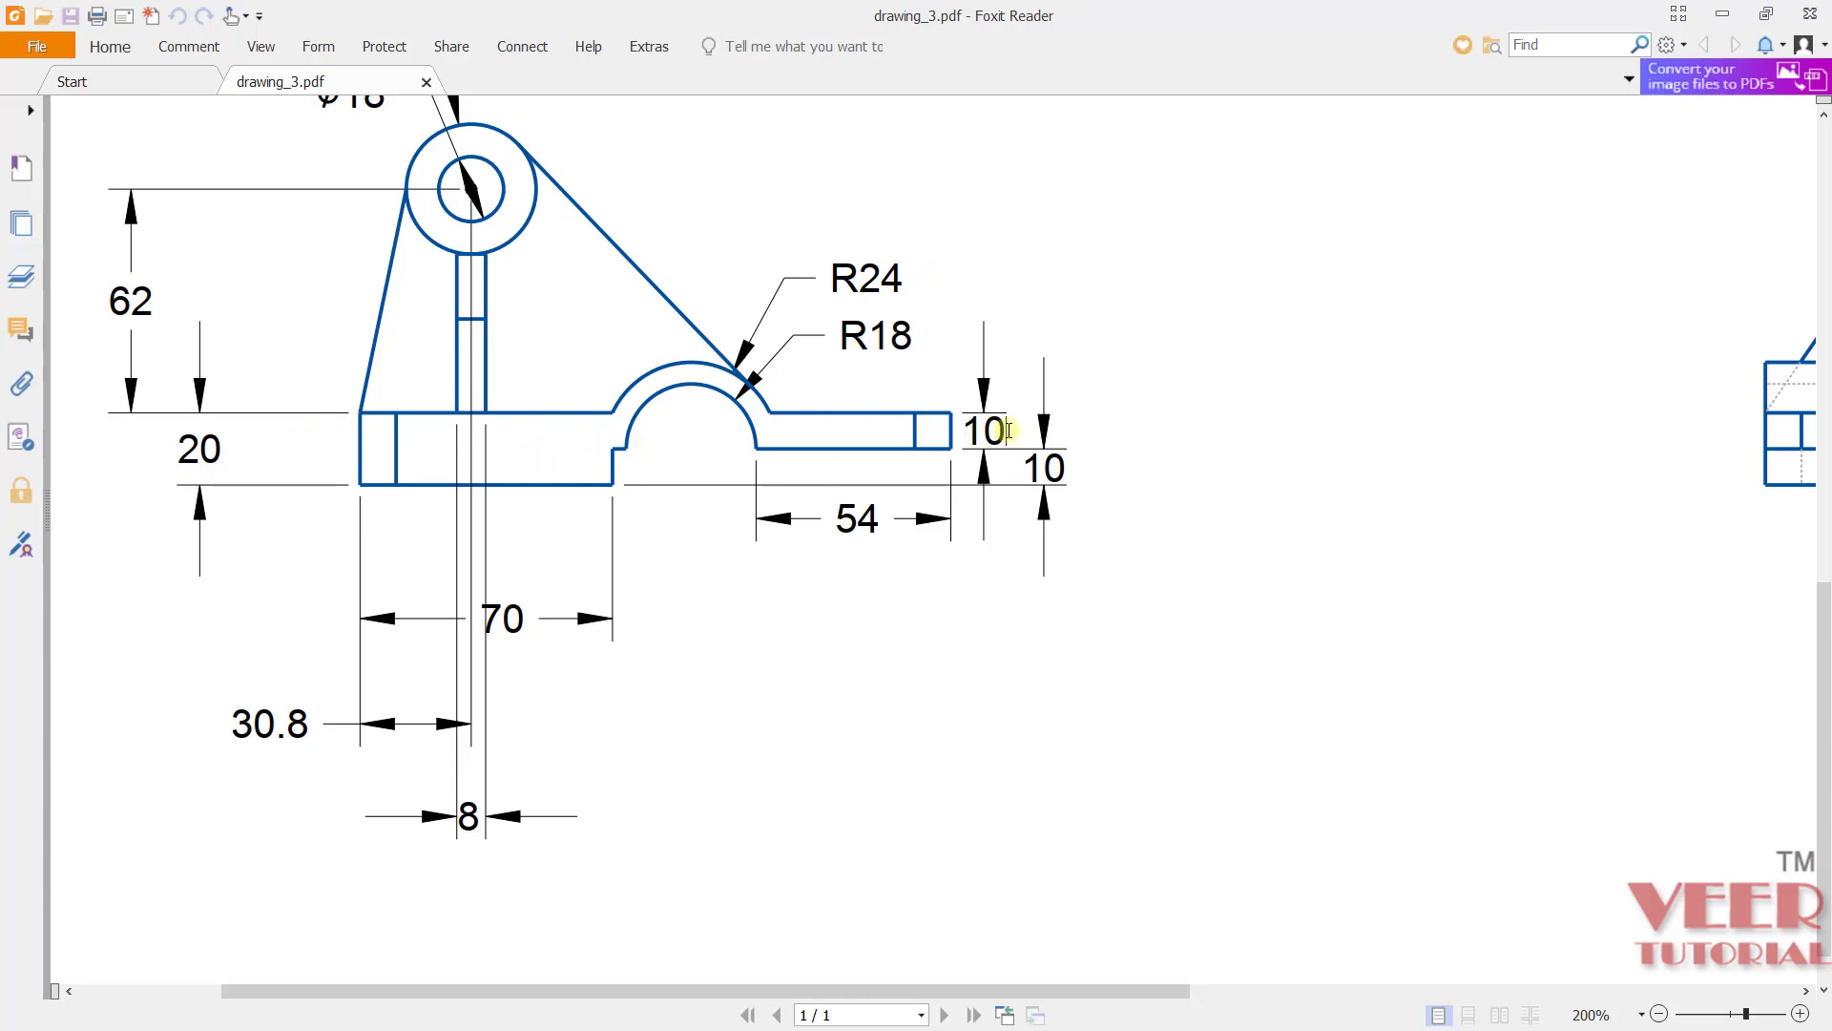
pyautogui.hotkey('alt', 'Tab')
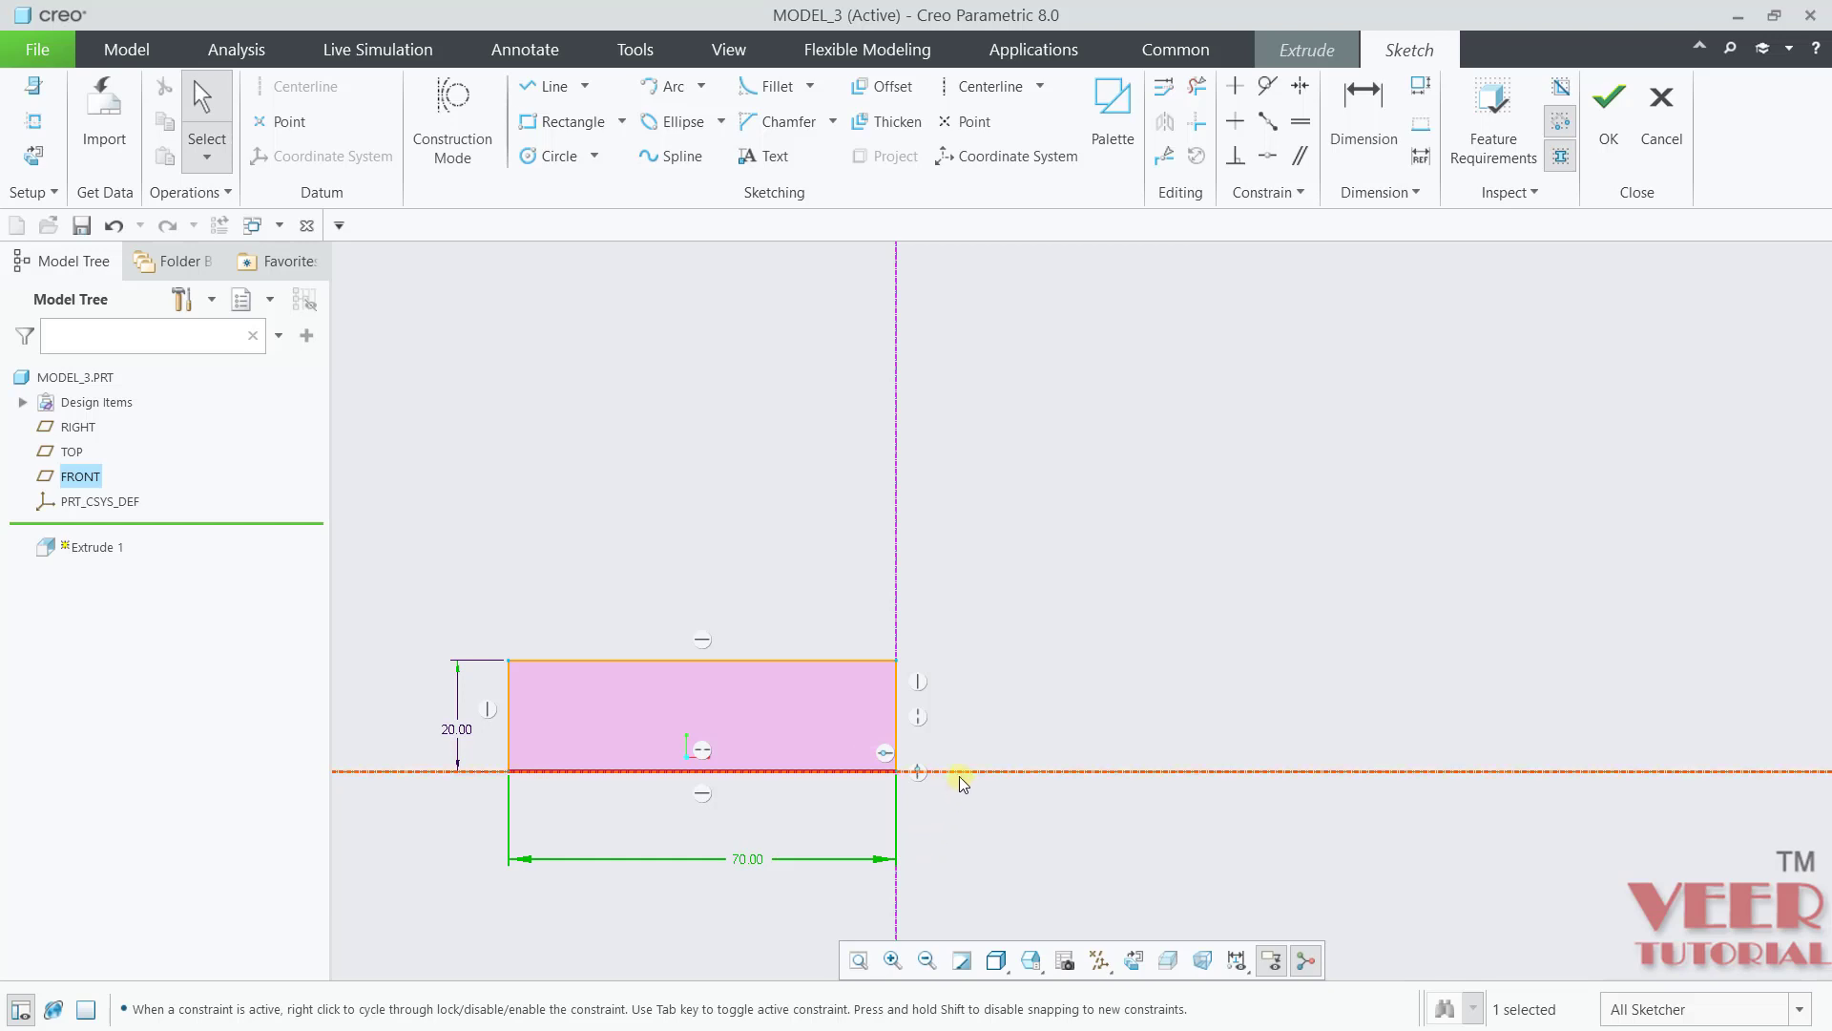
pyautogui.scroll(2, 959, 778)
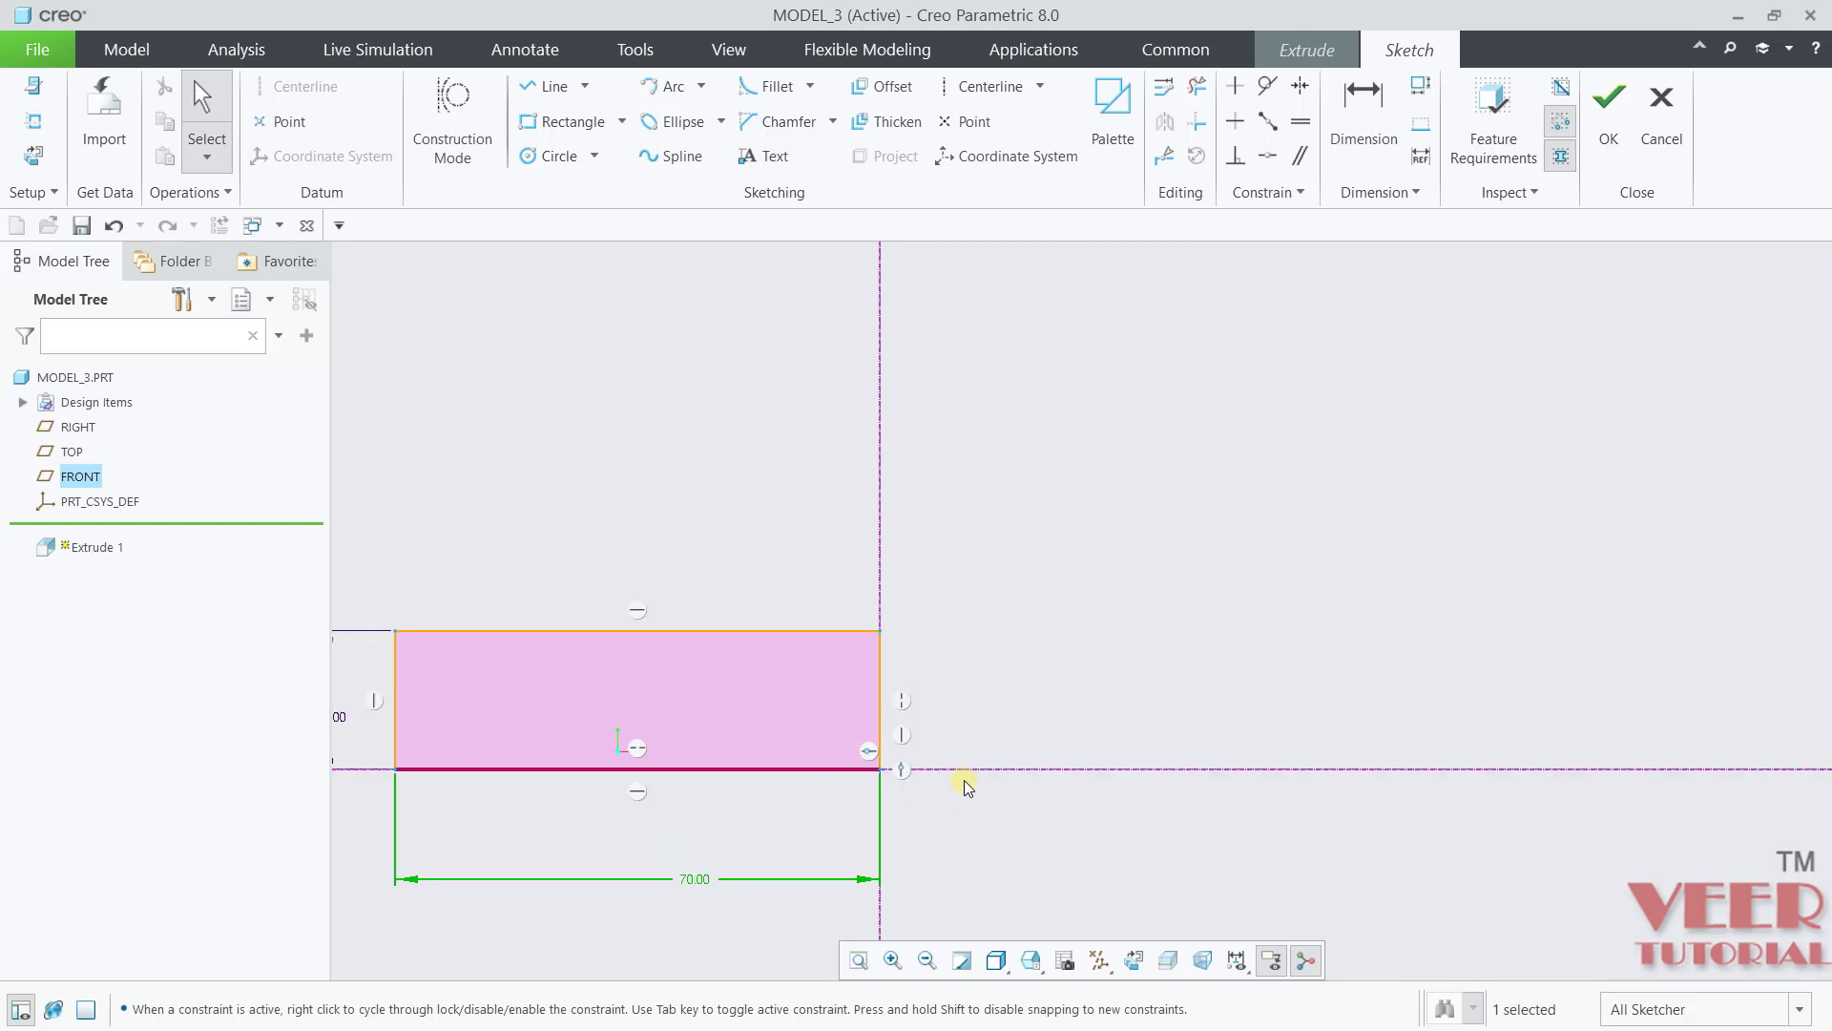
# Step: Sketch two concentric circles beside the rectangle, the inner about 45 mm in diameter and the outer through the rectangle's upper-right corner
pyautogui.click(594, 157)
pyautogui.click(553, 184)
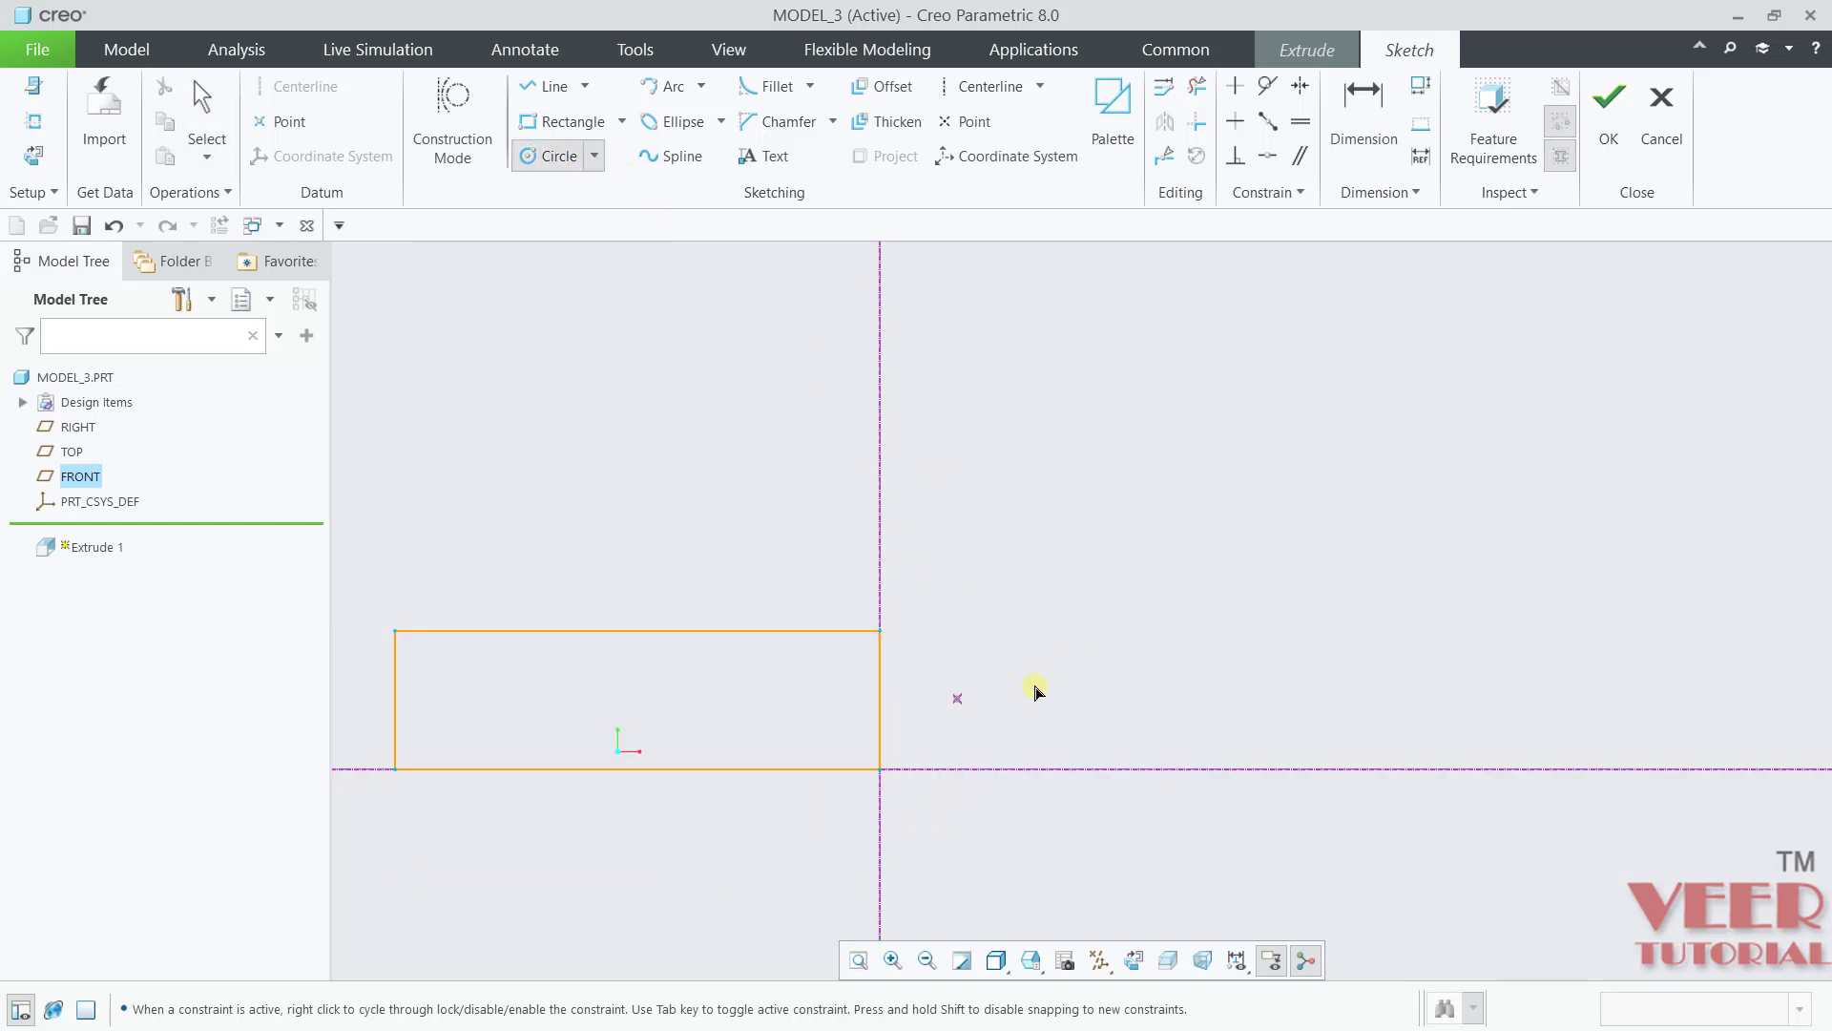
pyautogui.click(1119, 703)
pyautogui.click(1195, 570)
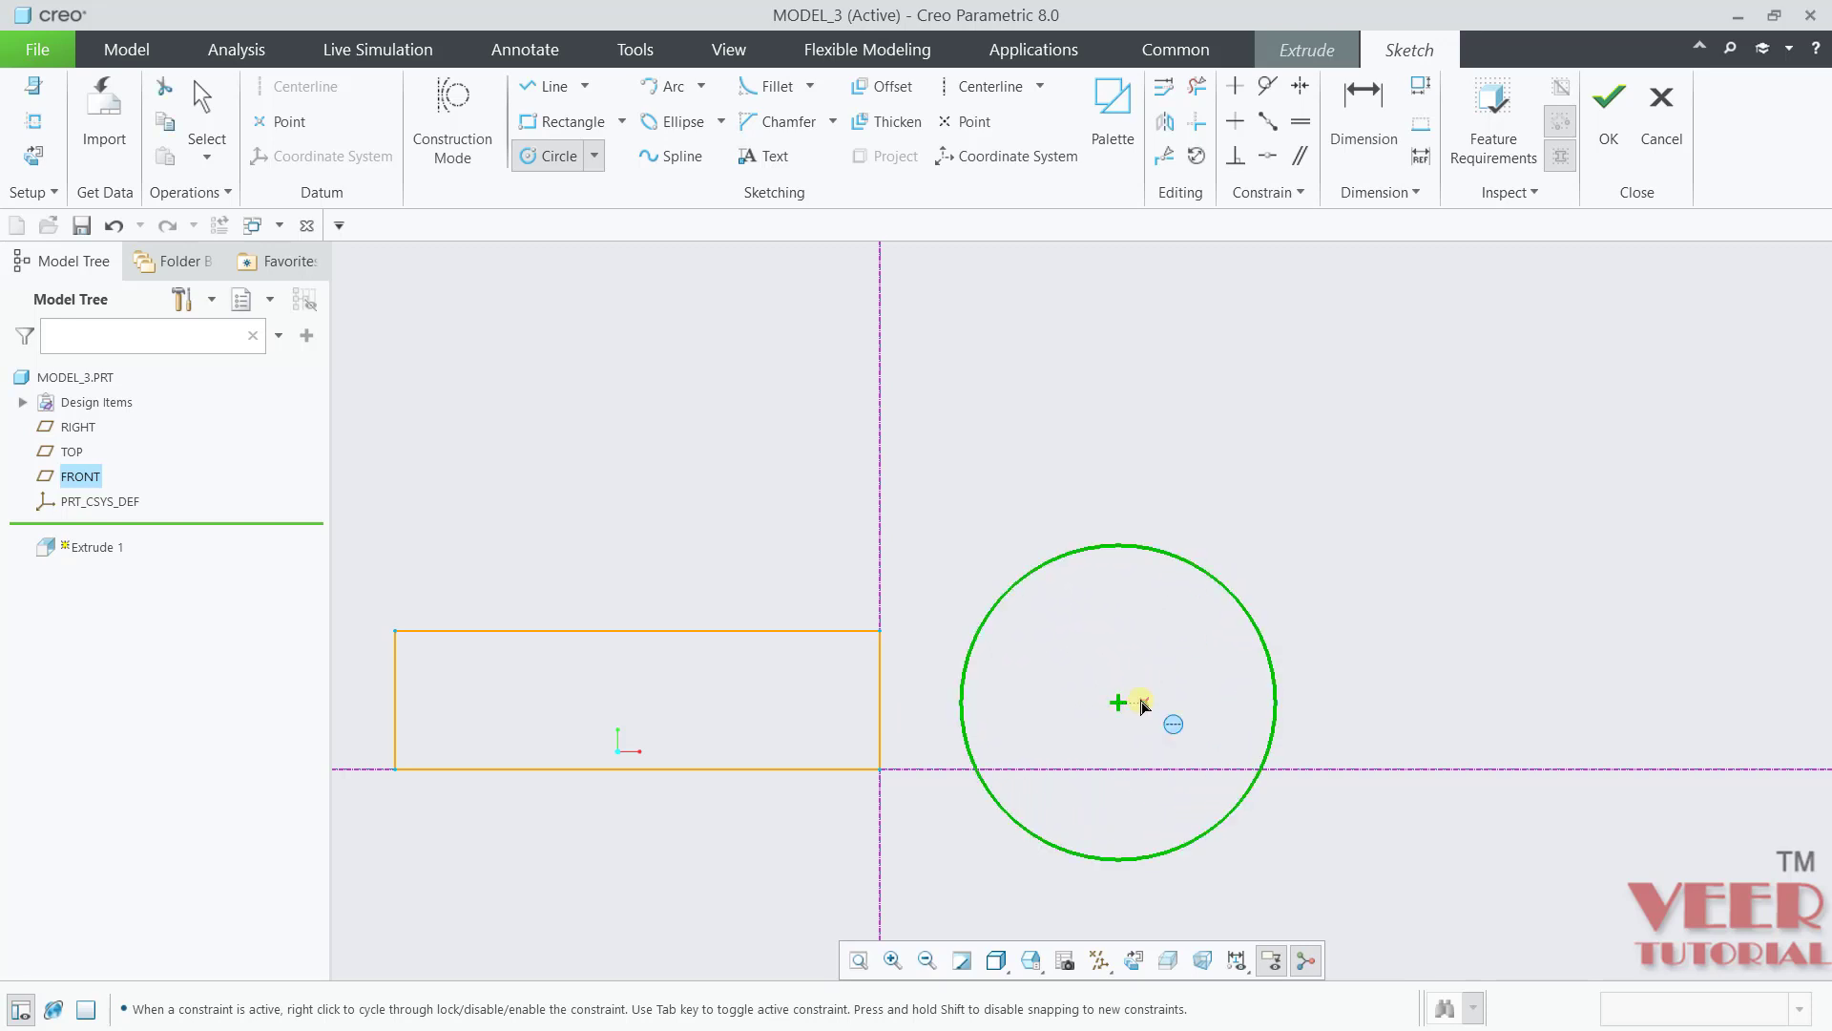
pyautogui.click(1119, 703)
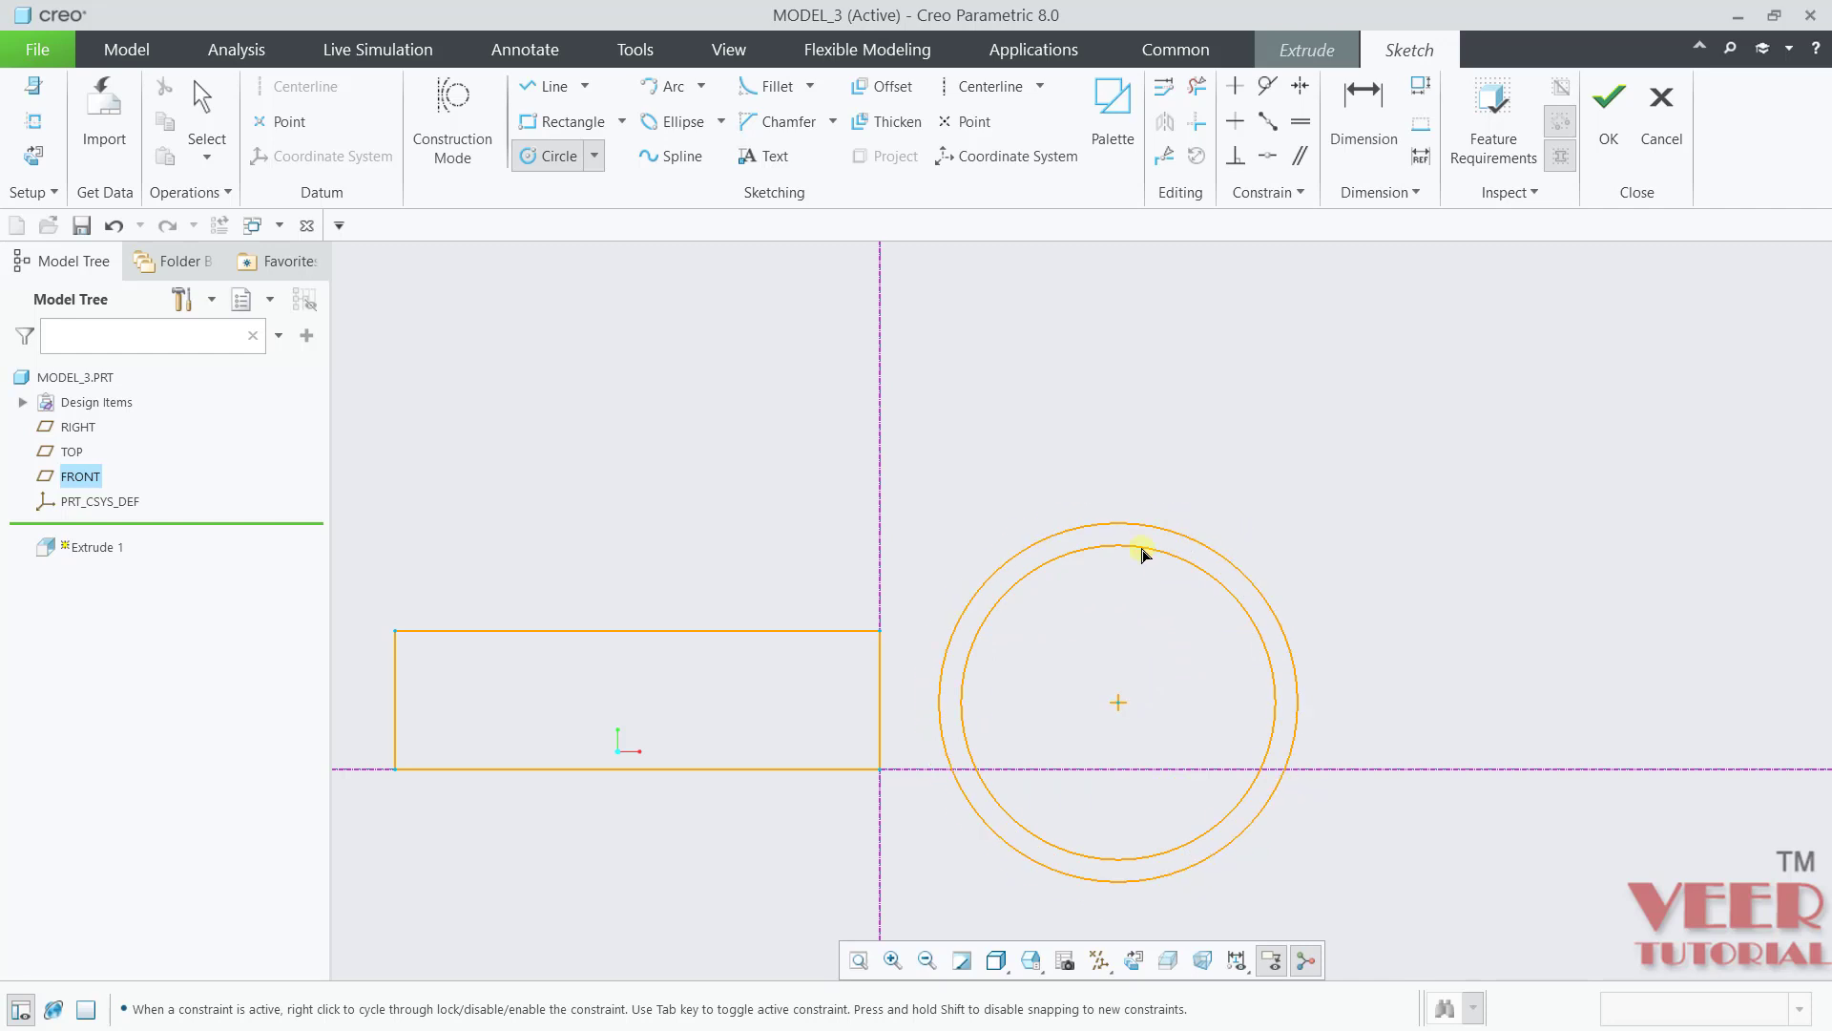
pyautogui.scroll(-1, 926, 632)
pyautogui.scroll(-2, 926, 631)
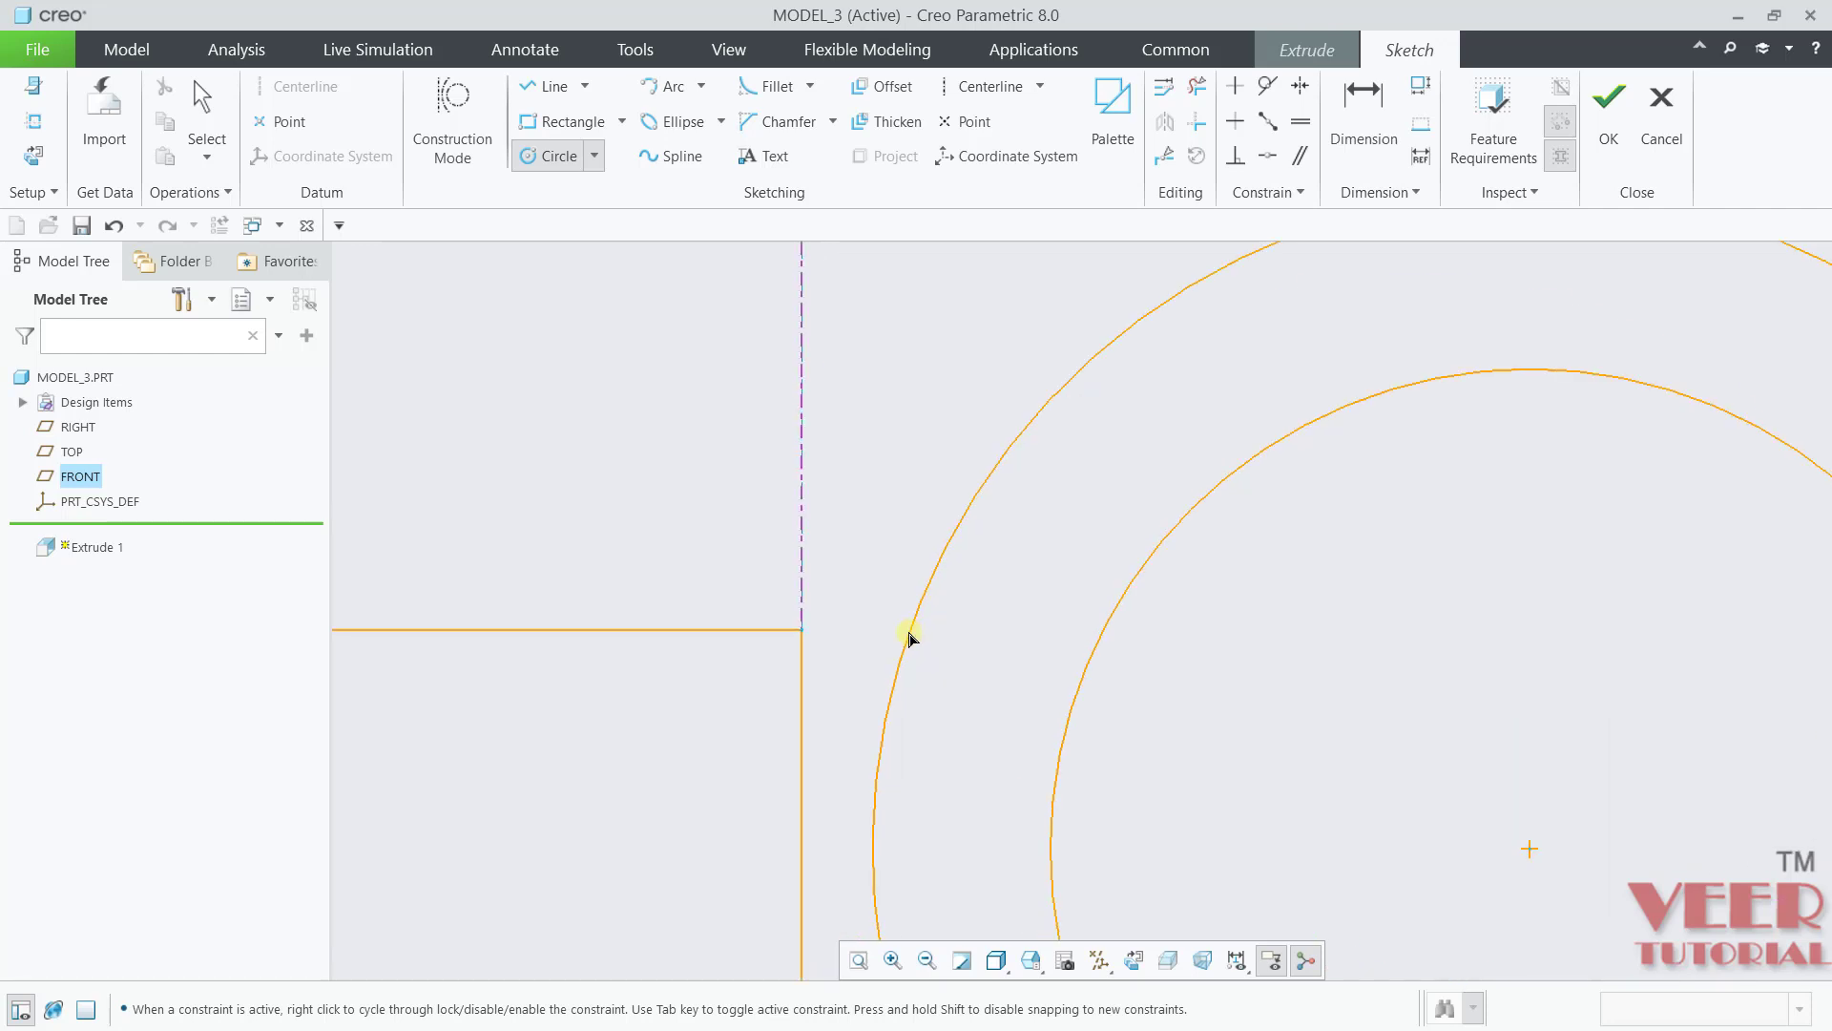
pyautogui.click(802, 632)
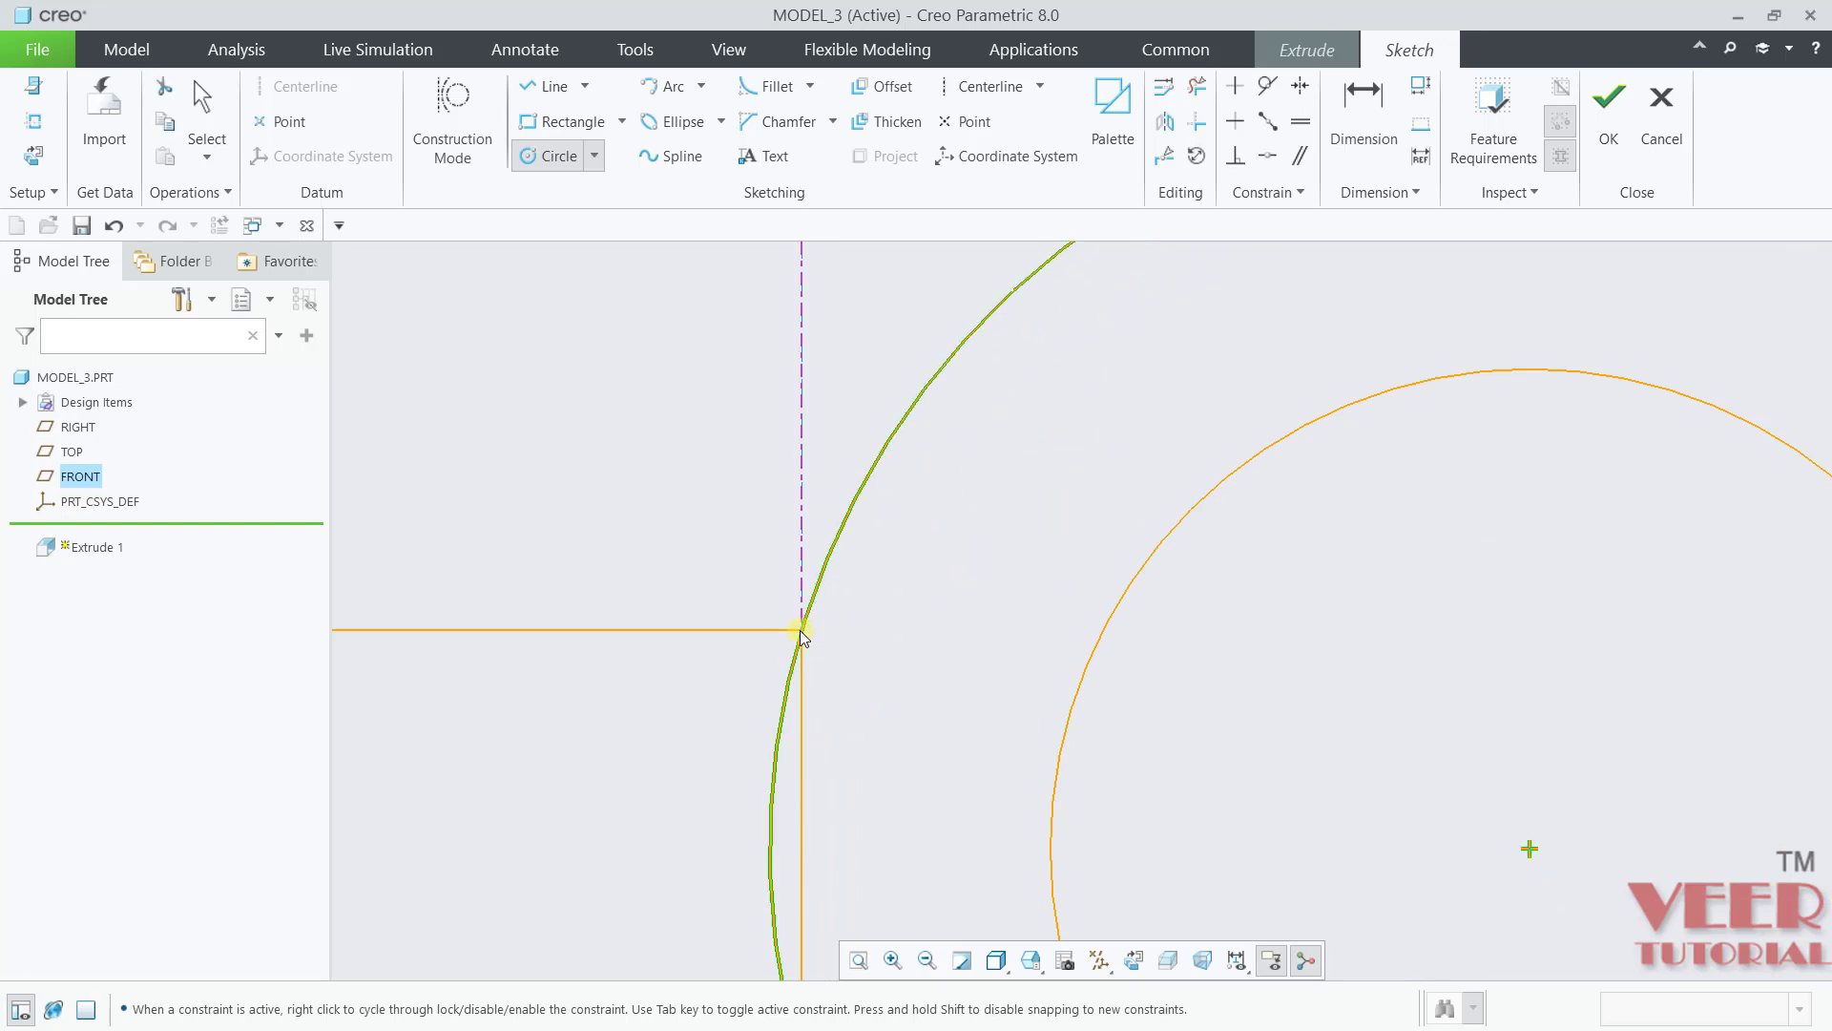
pyautogui.scroll(3, 705, 472)
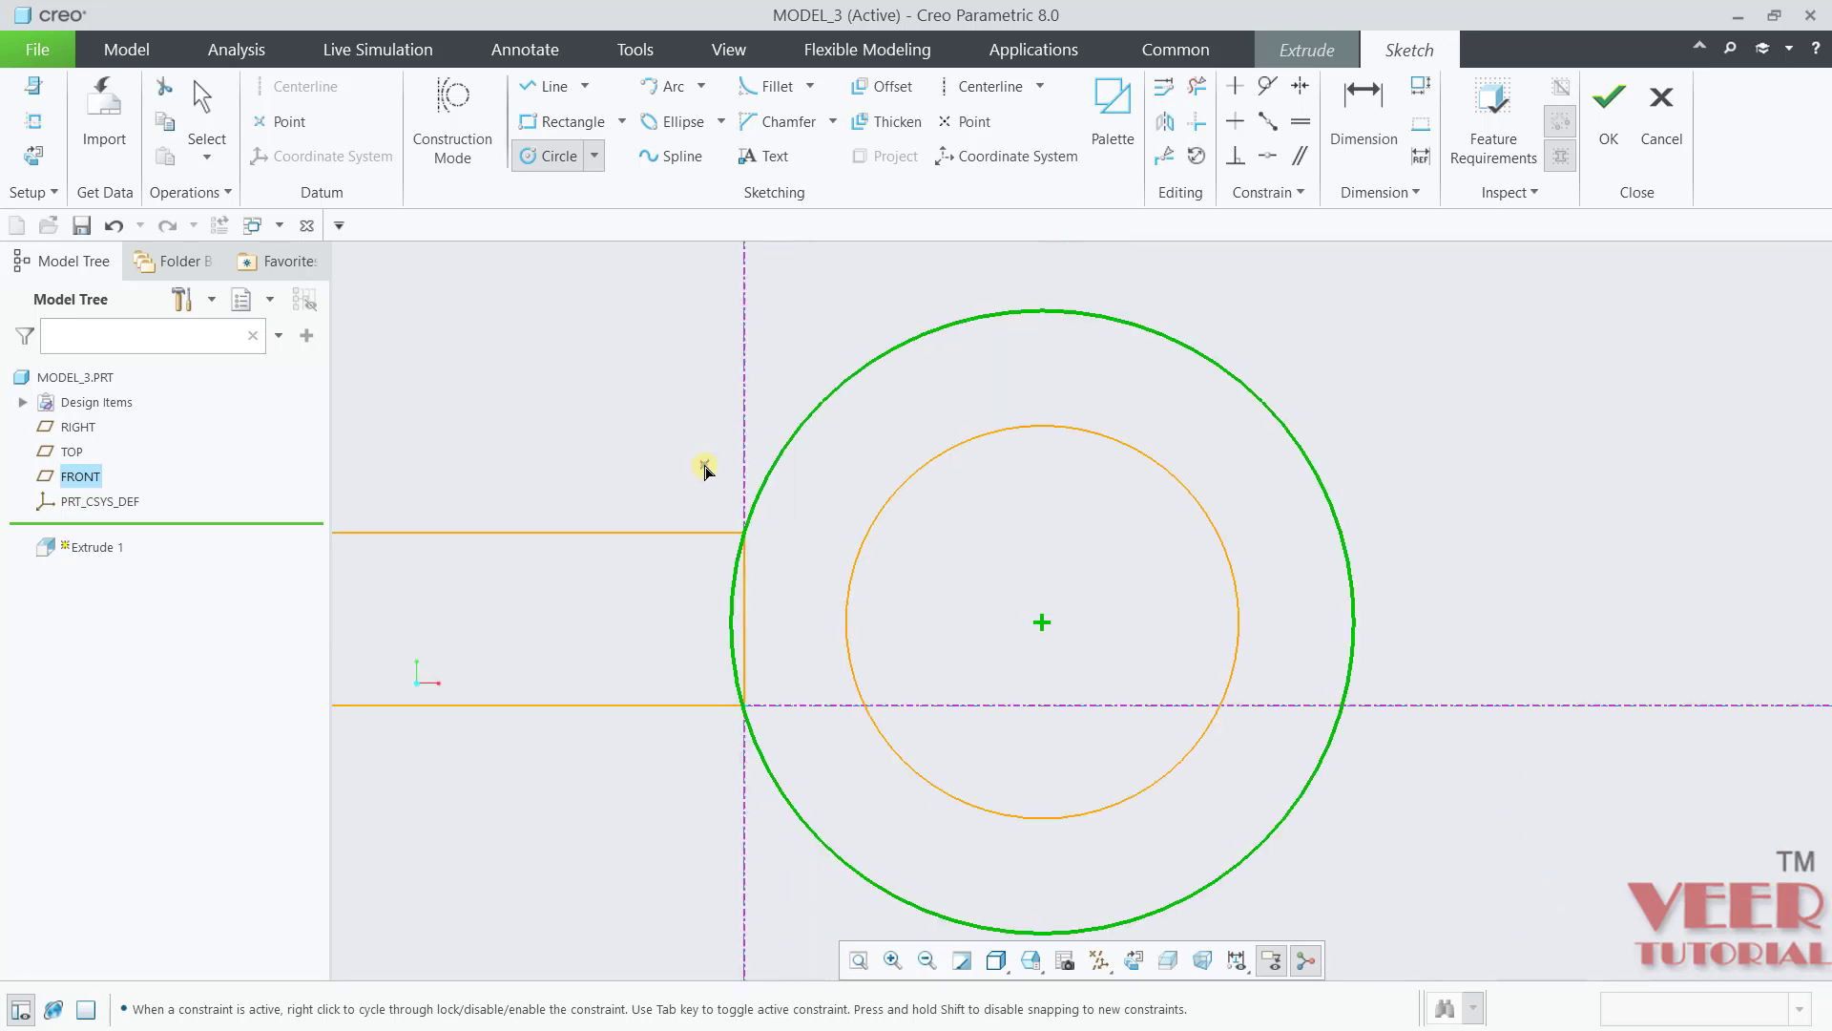
pyautogui.middleClick(708, 475)
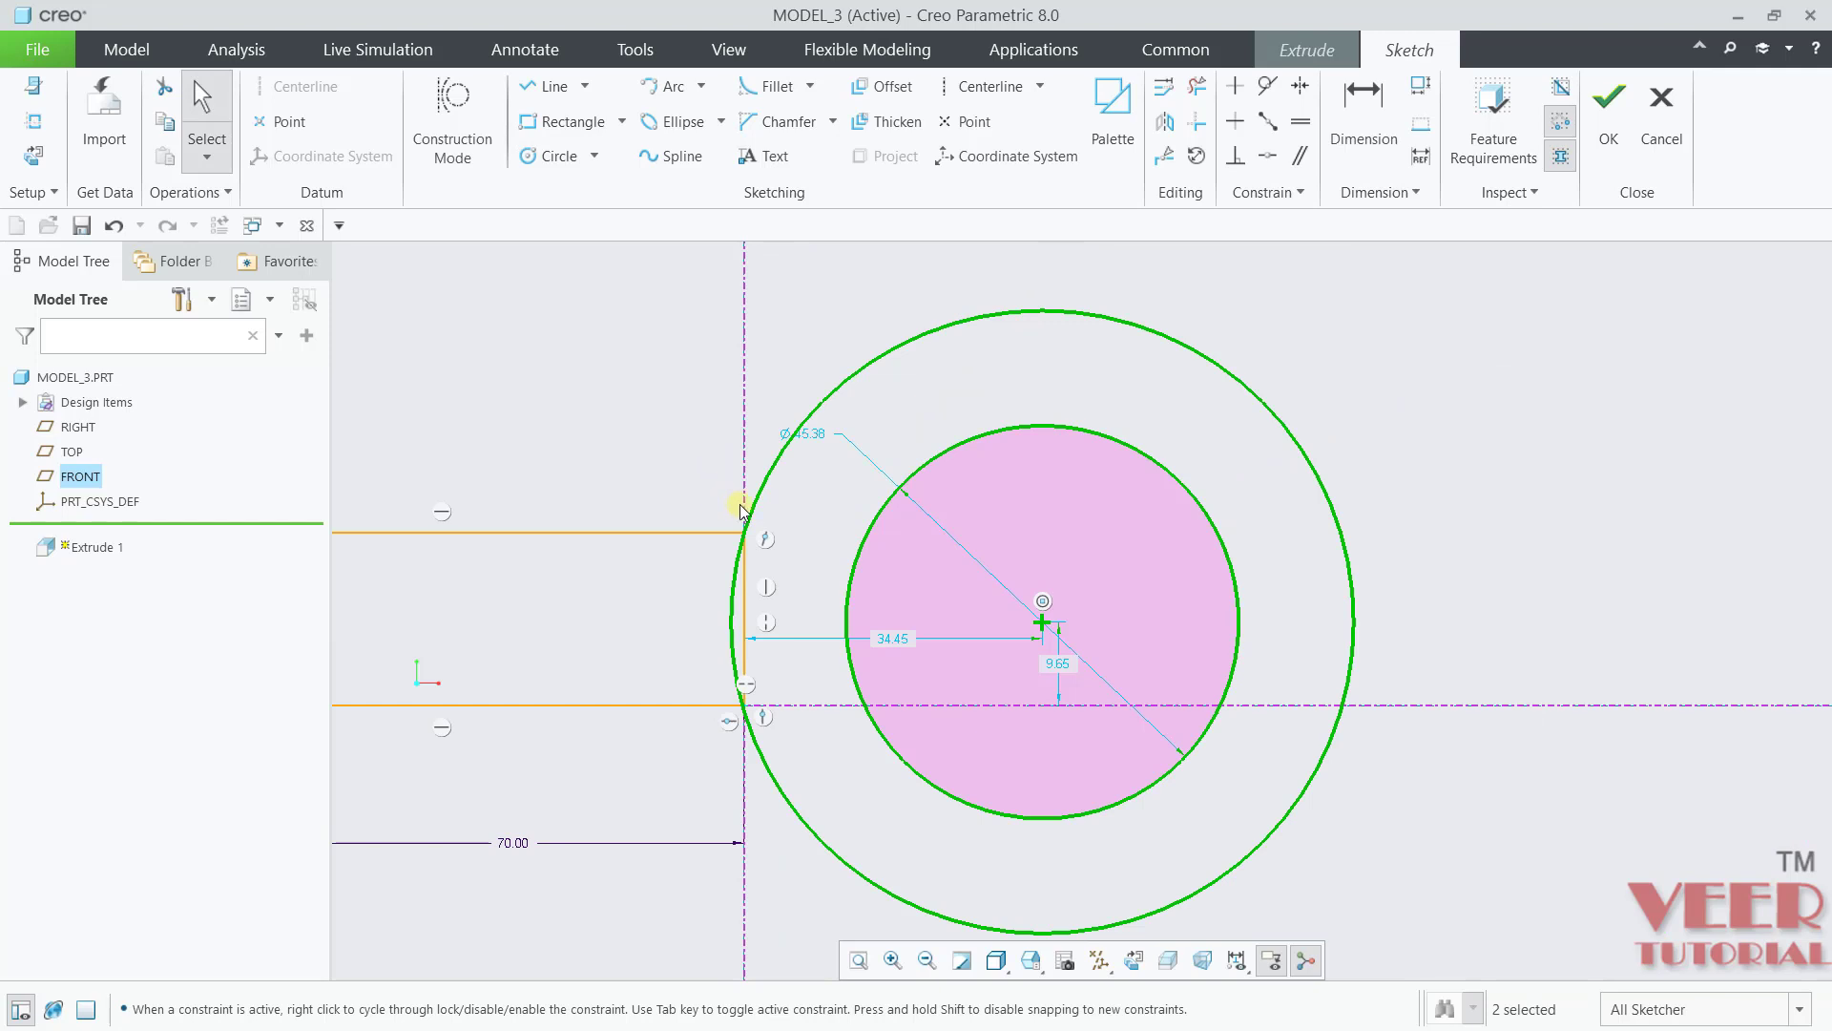
# Step: Set the circles' centre height above the lower horizontal centerline to 10 mm
pyautogui.scroll(-3, 1093, 616)
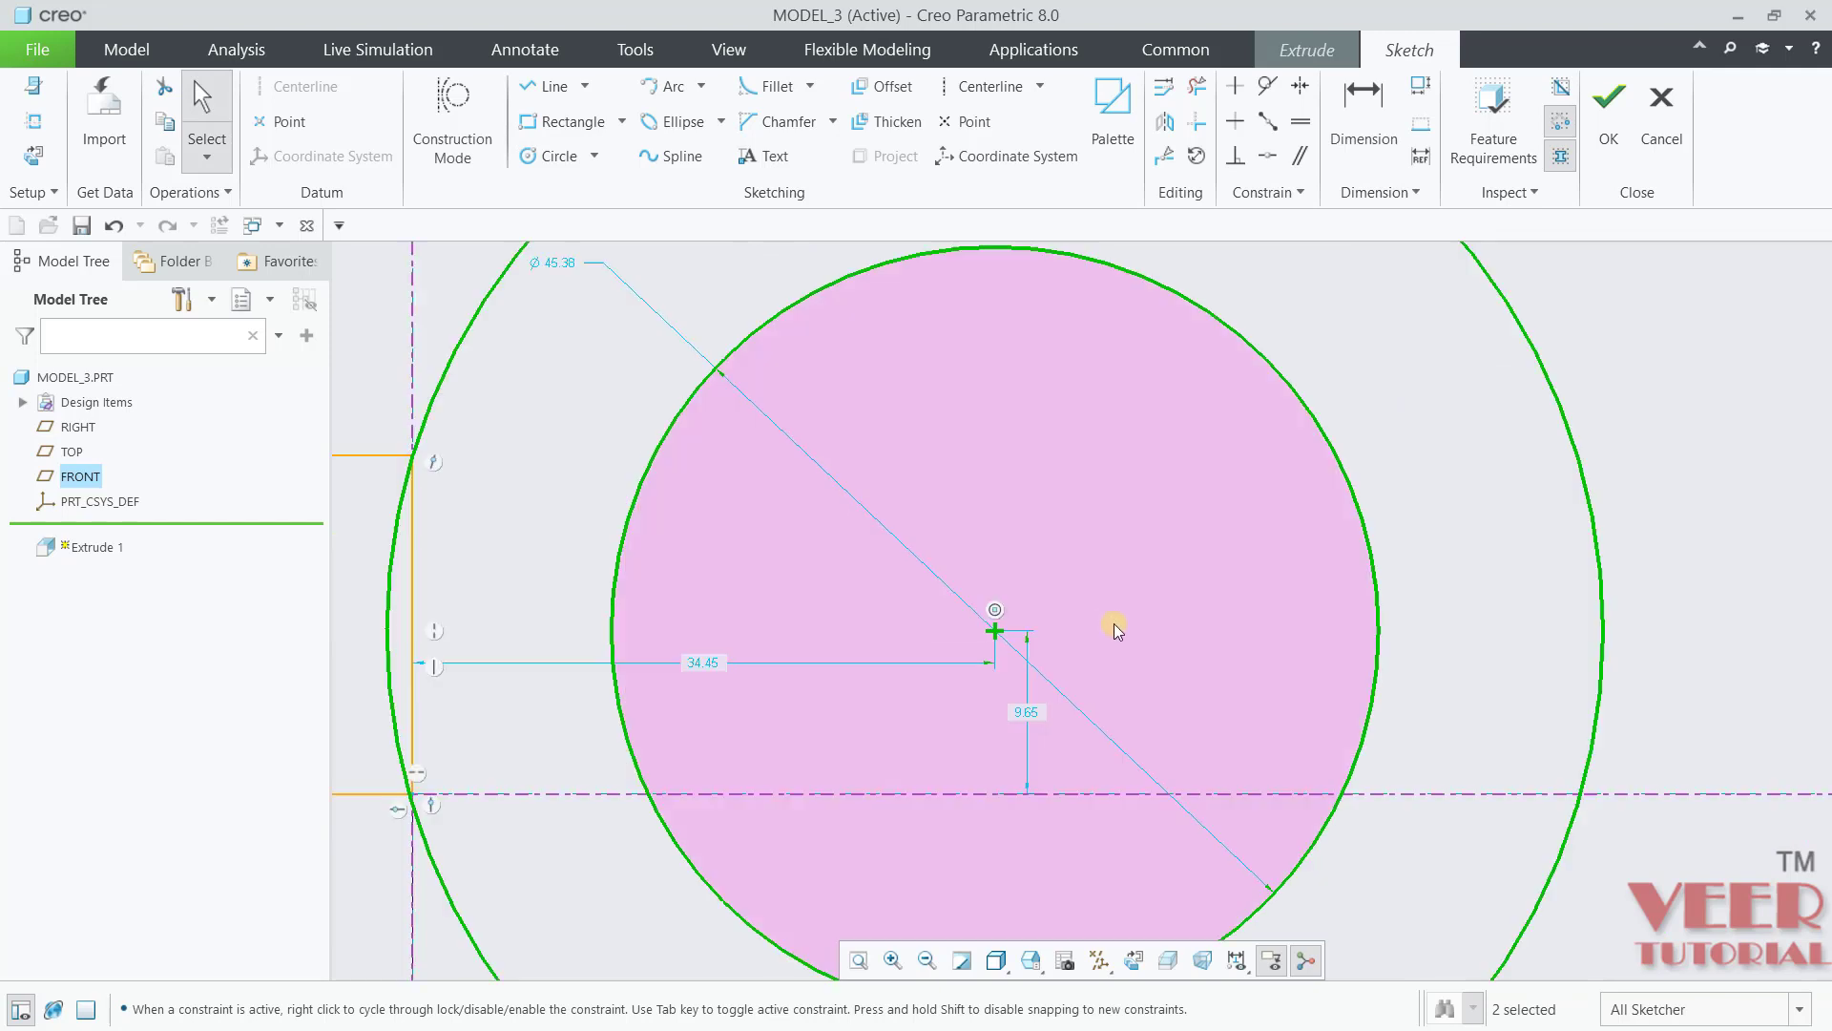
pyautogui.doubleClick(1027, 713)
pyautogui.write('10')
pyautogui.press('Return')
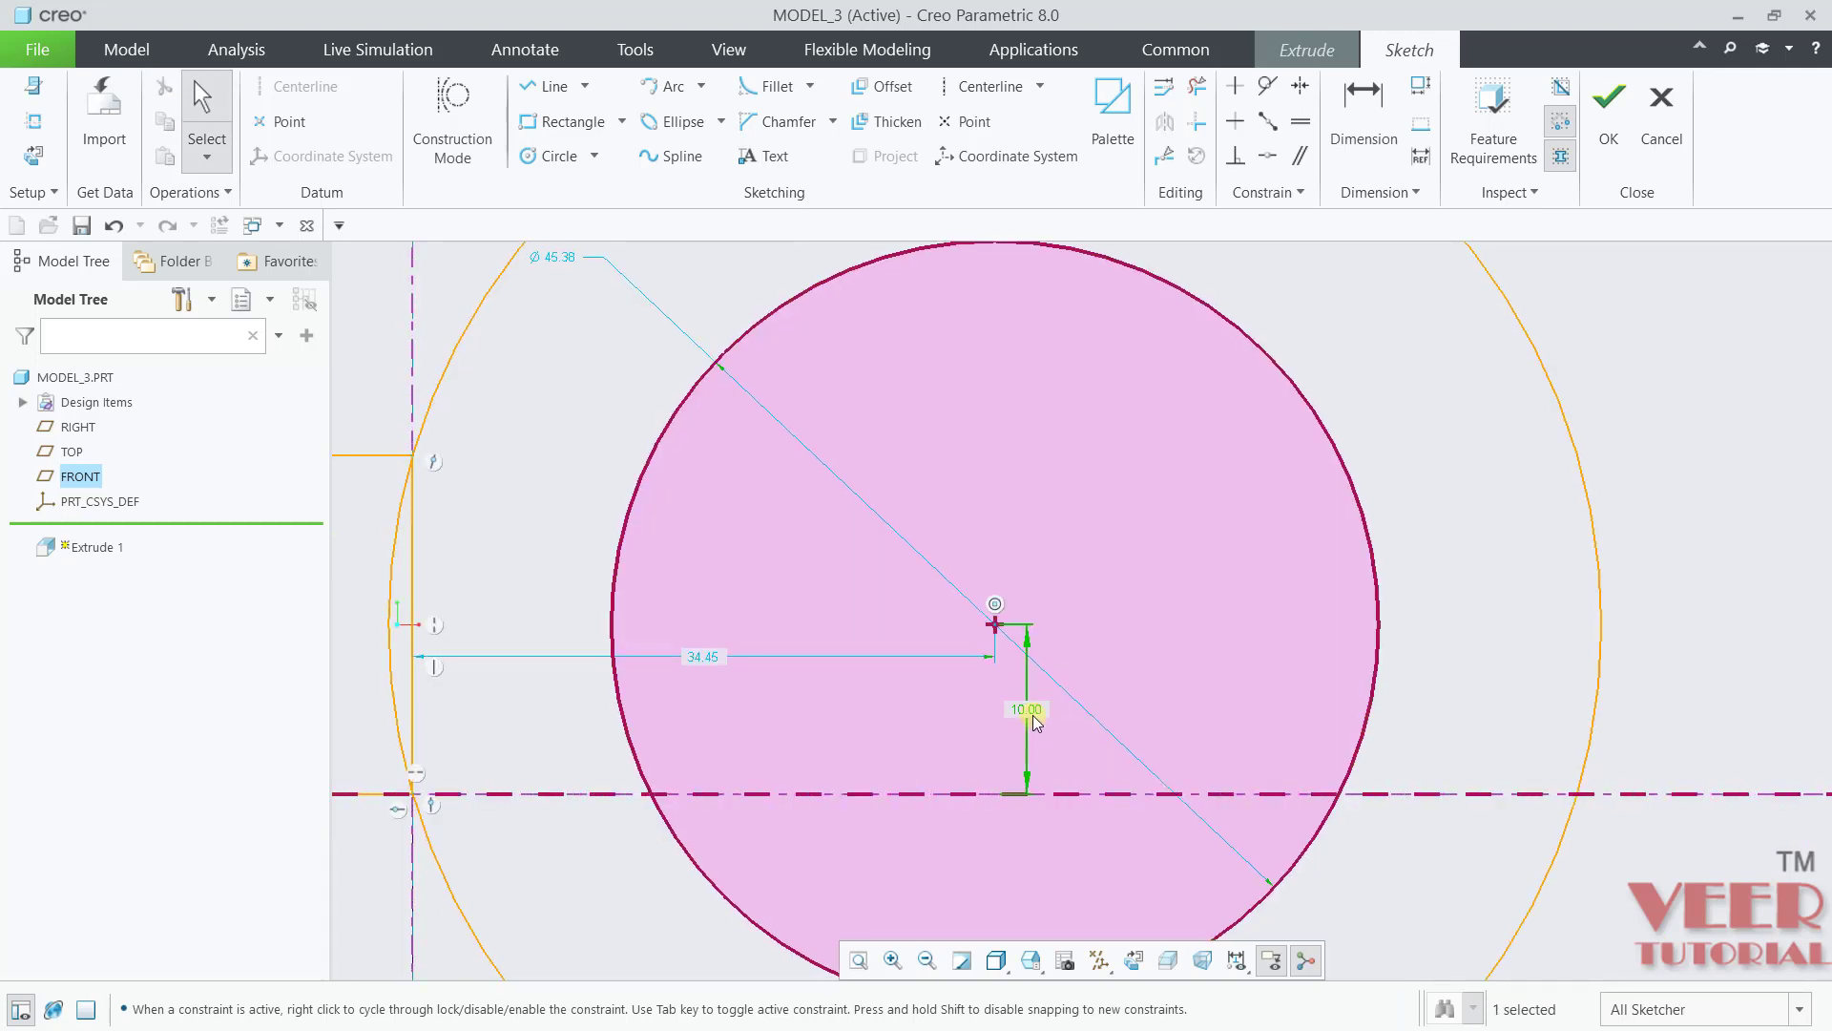
# Step: Convert the inner circle's diameter dimension to a radius and set it to 18 mm
pyautogui.scroll(3, 1030, 722)
pyautogui.scroll(-3, 929, 619)
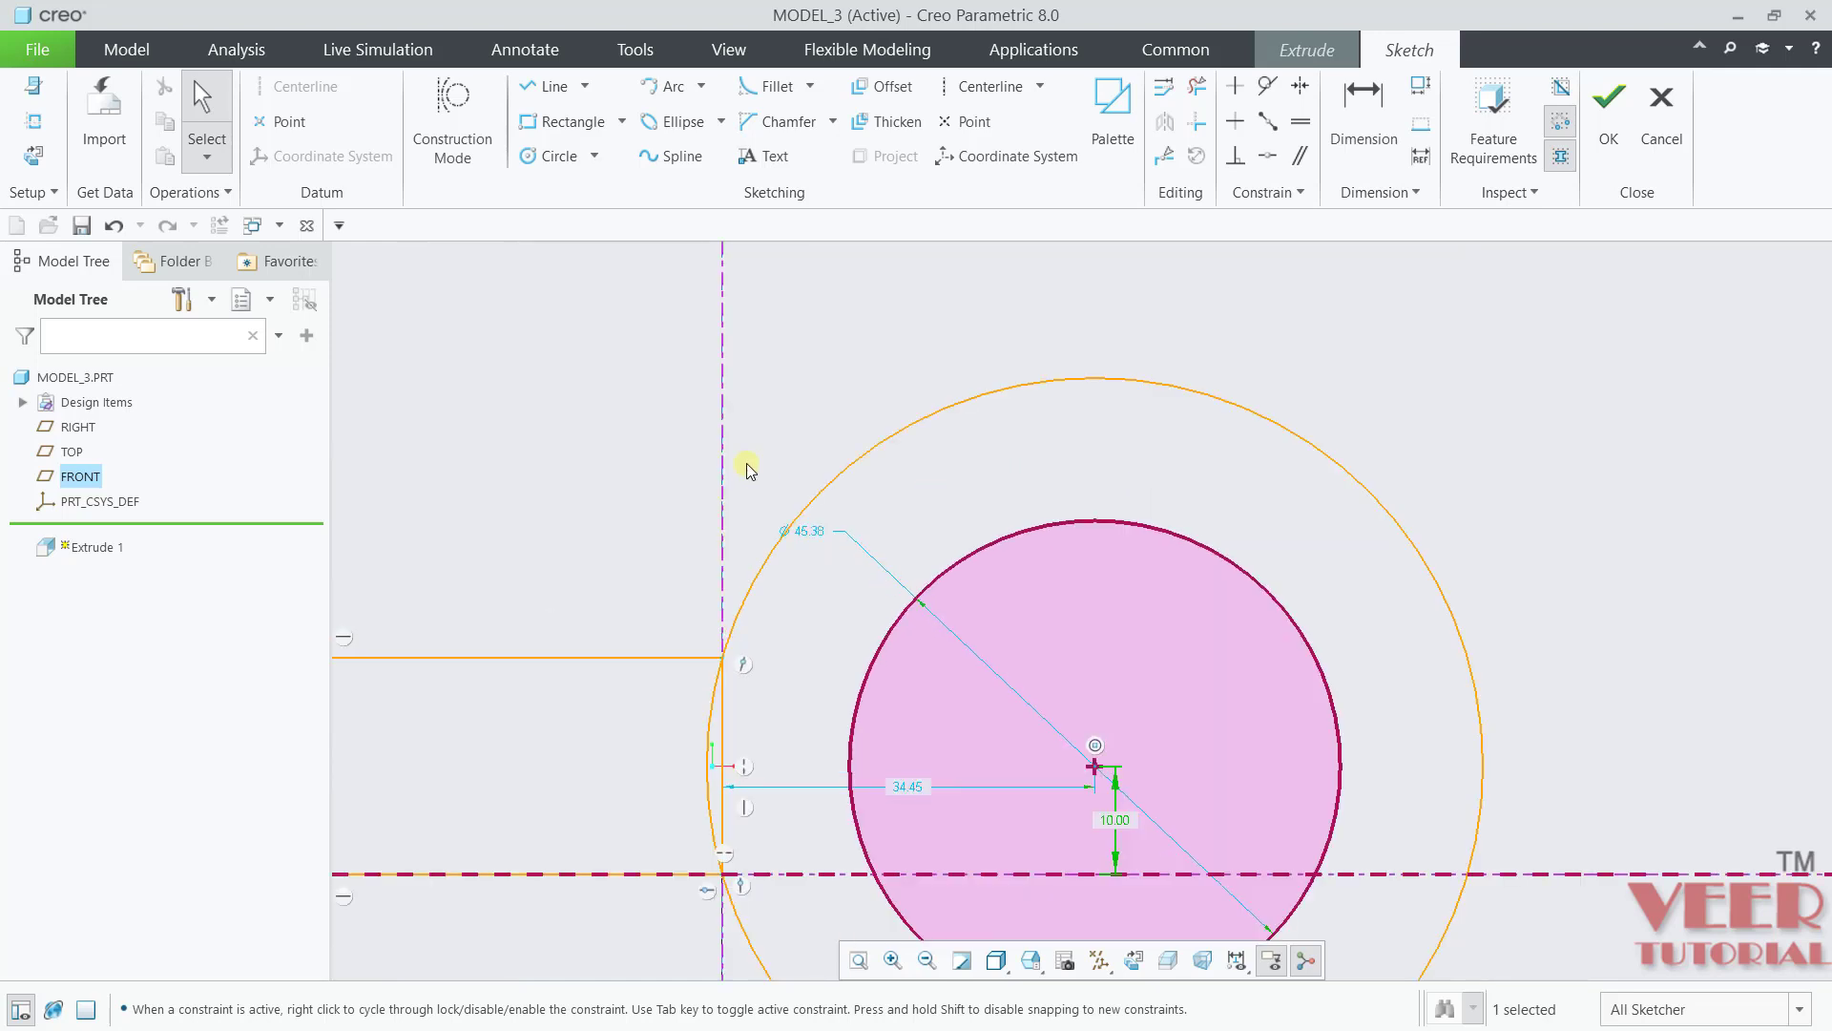
pyautogui.scroll(3, 764, 473)
pyautogui.scroll(-3, 798, 478)
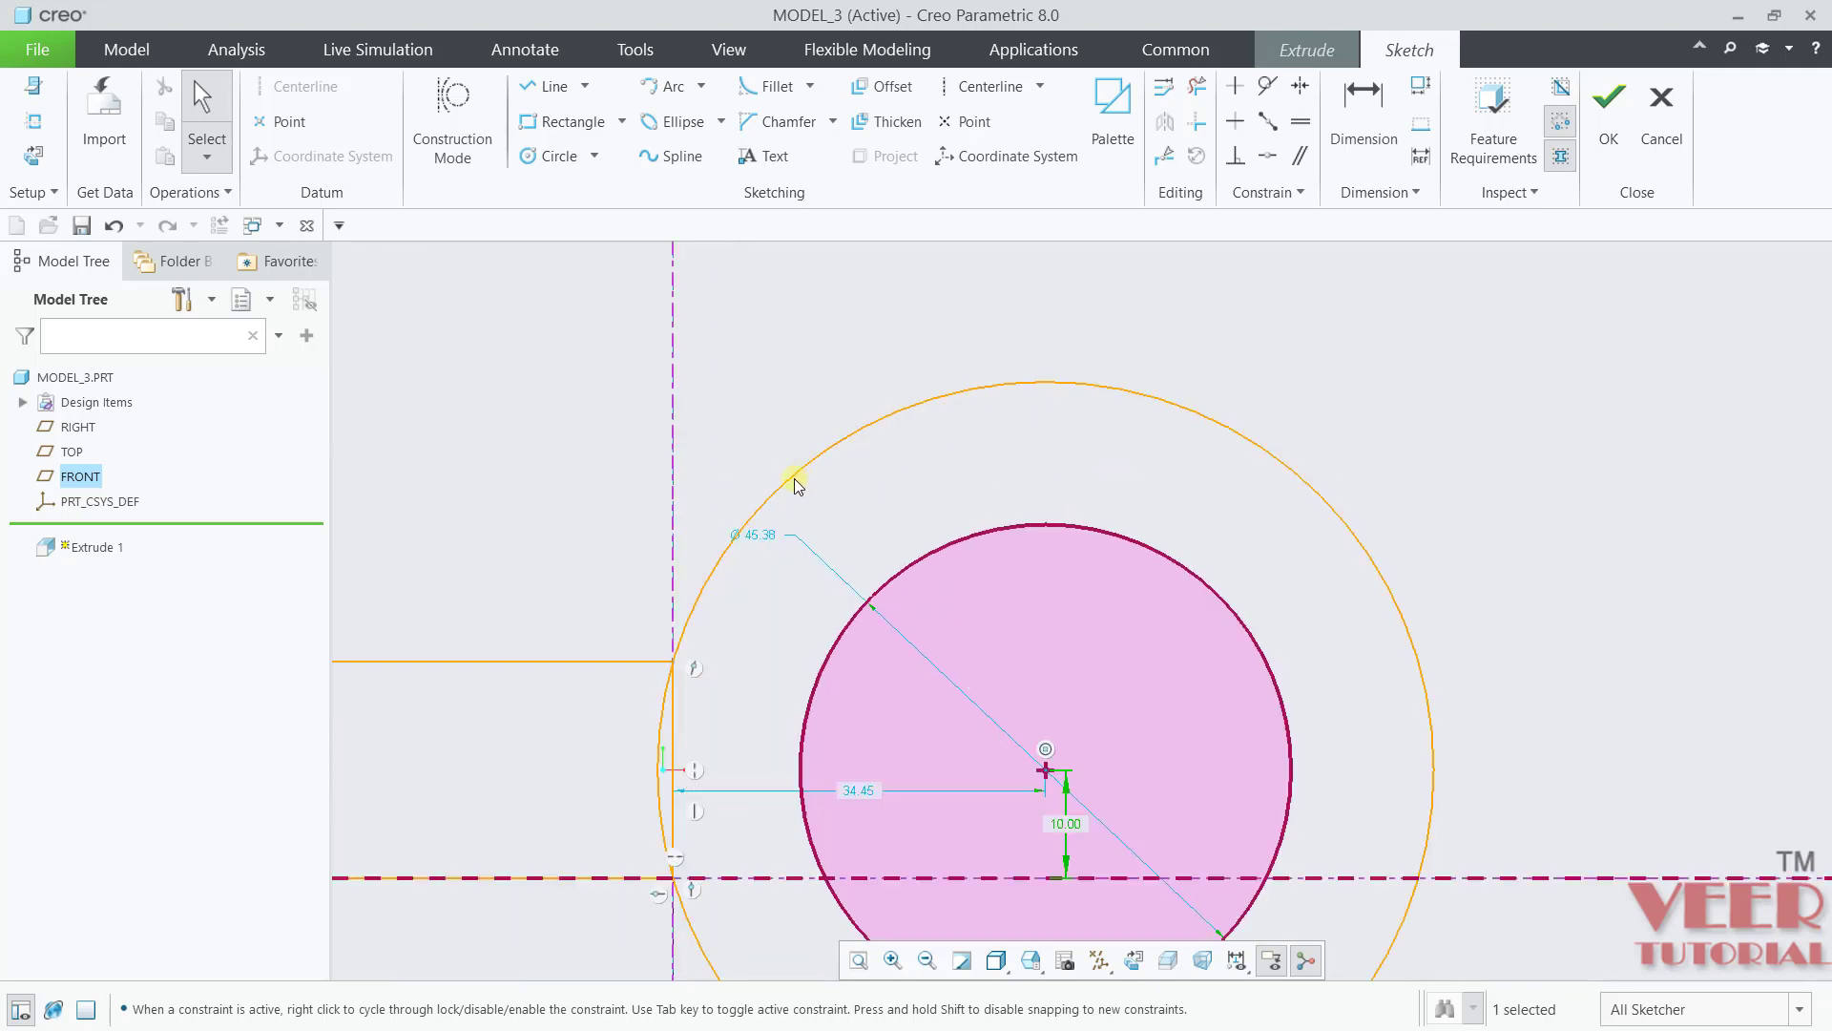
pyautogui.click(766, 541)
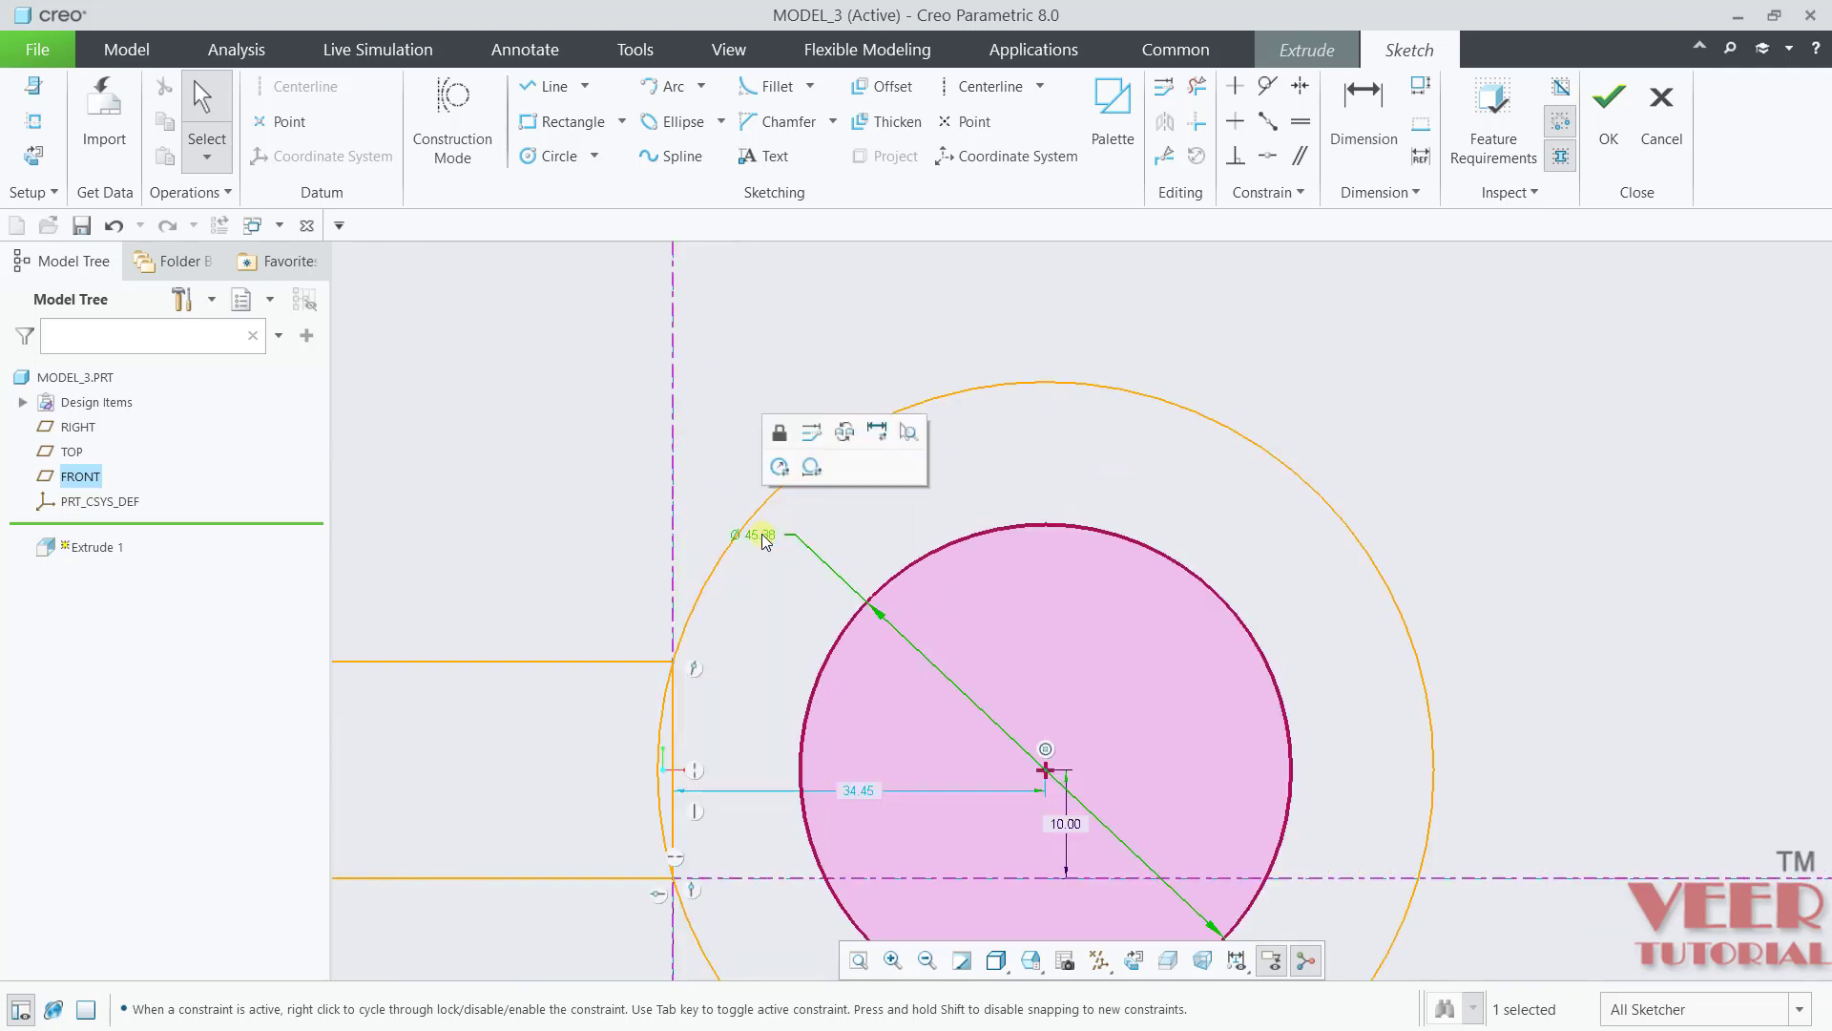
pyautogui.click(786, 474)
pyautogui.write('18')
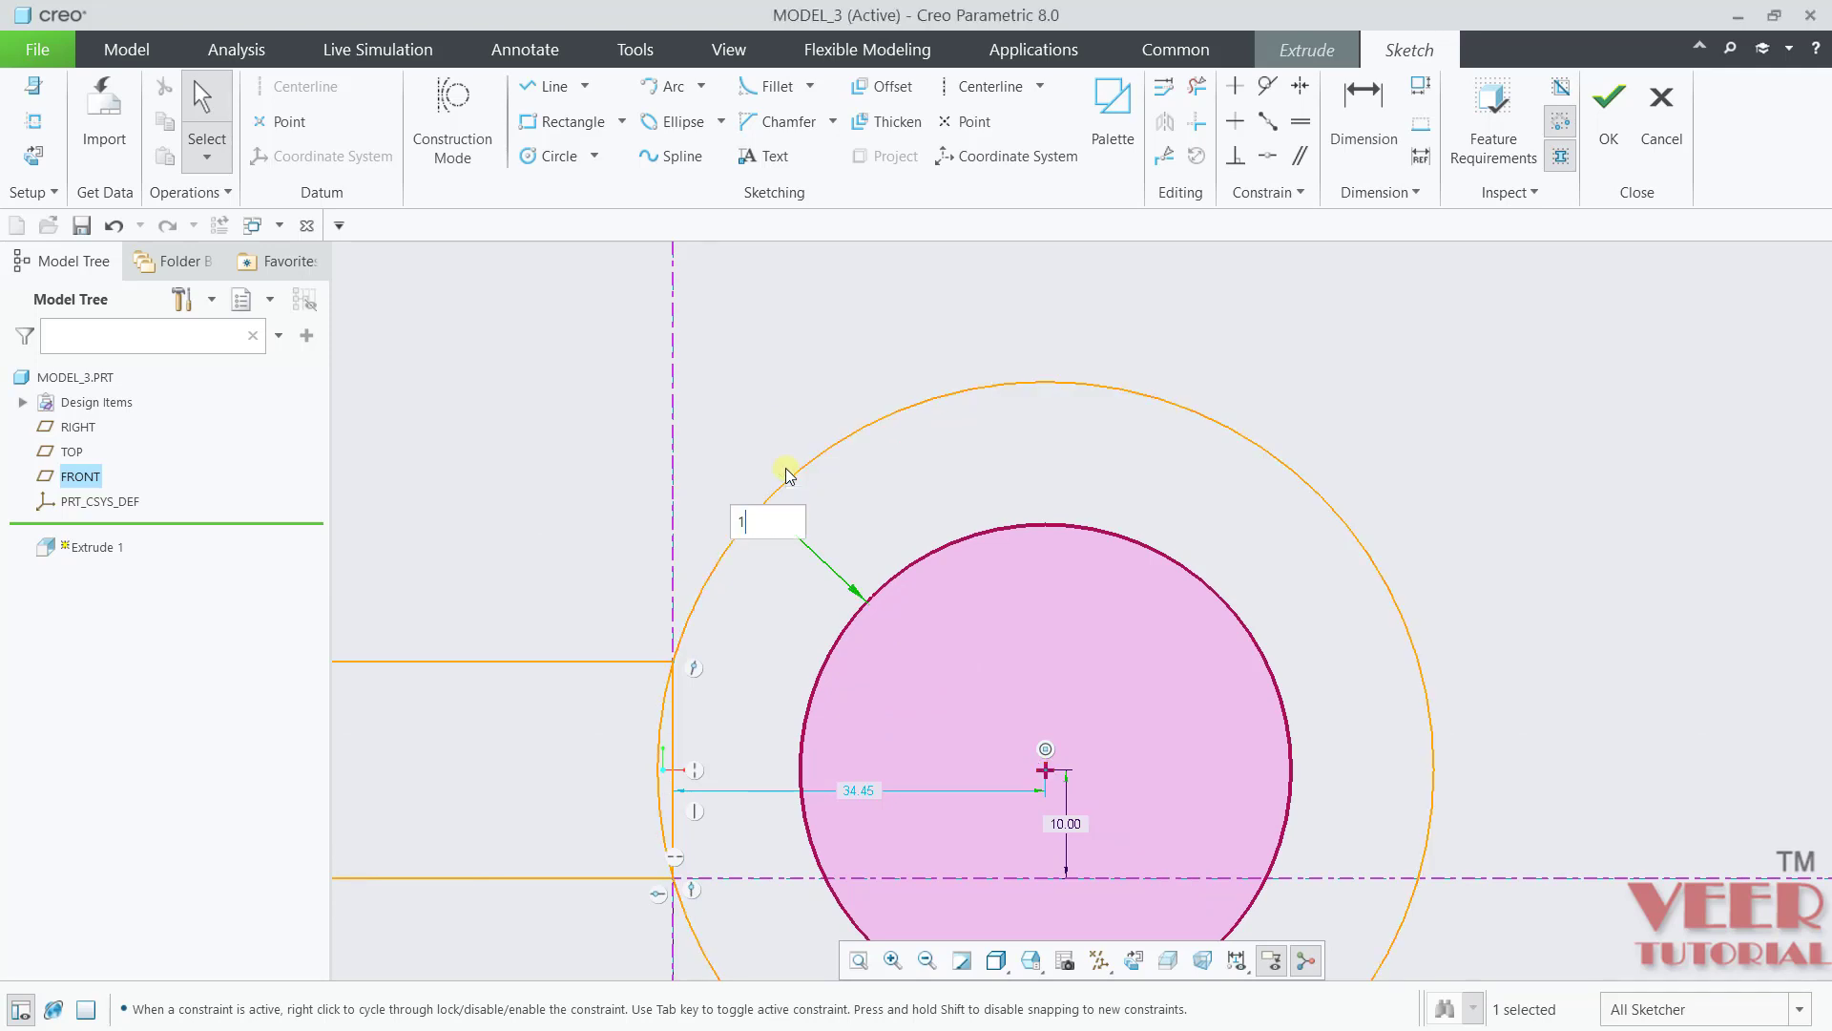
pyautogui.press('Return')
pyautogui.scroll(2, 788, 477)
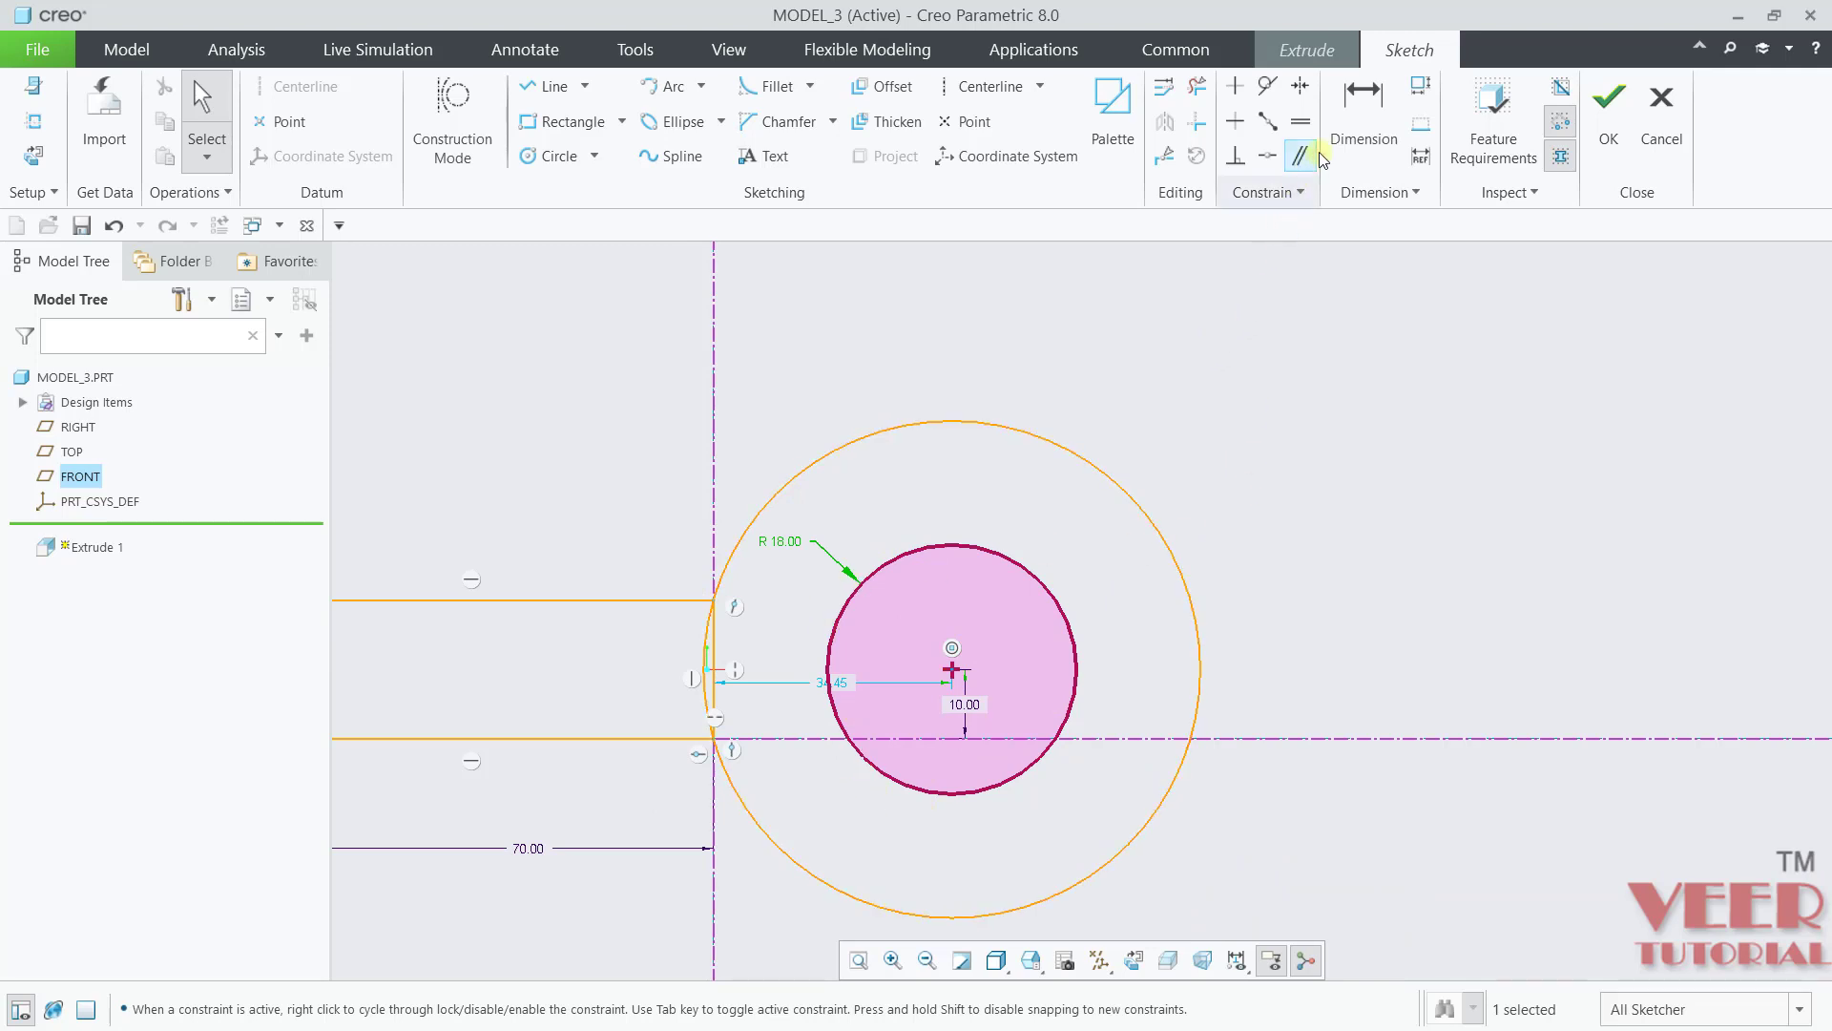
# Step: Add a radius dimension to the outer circle and set it to 24 mm
pyautogui.click(1363, 109)
pyautogui.click(1044, 425)
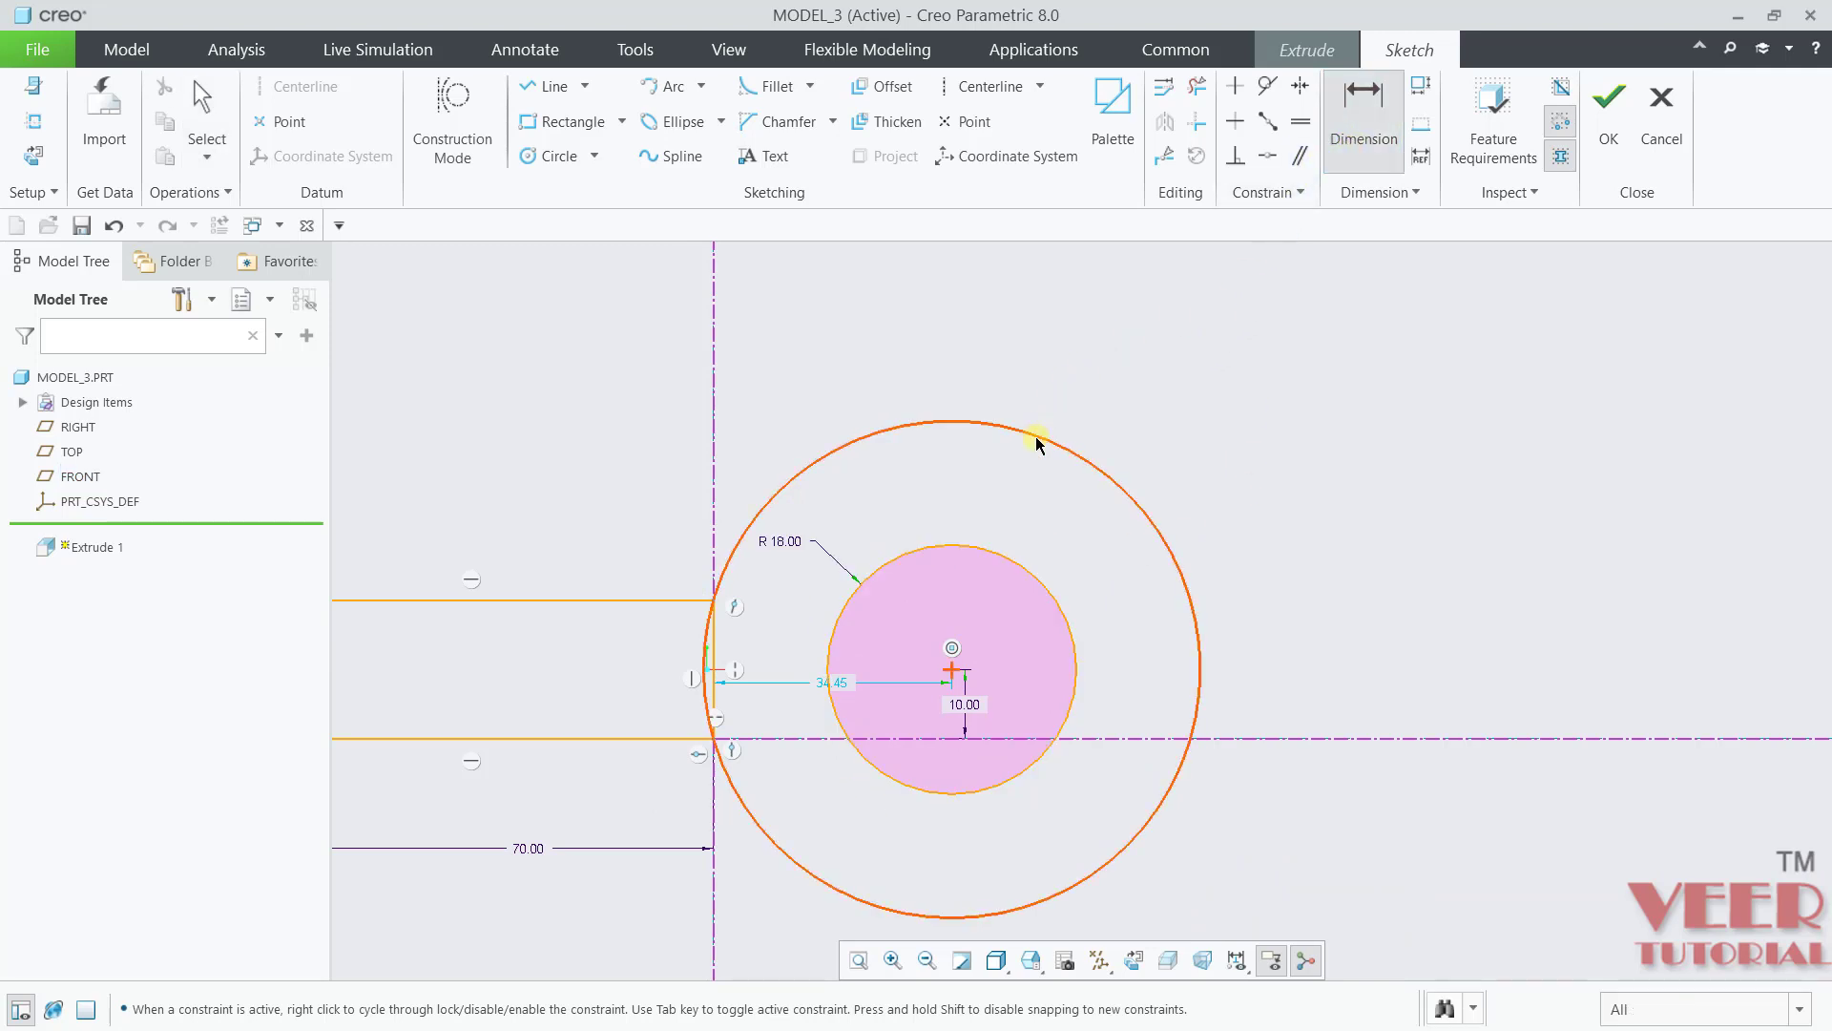
pyautogui.middleClick(1167, 358)
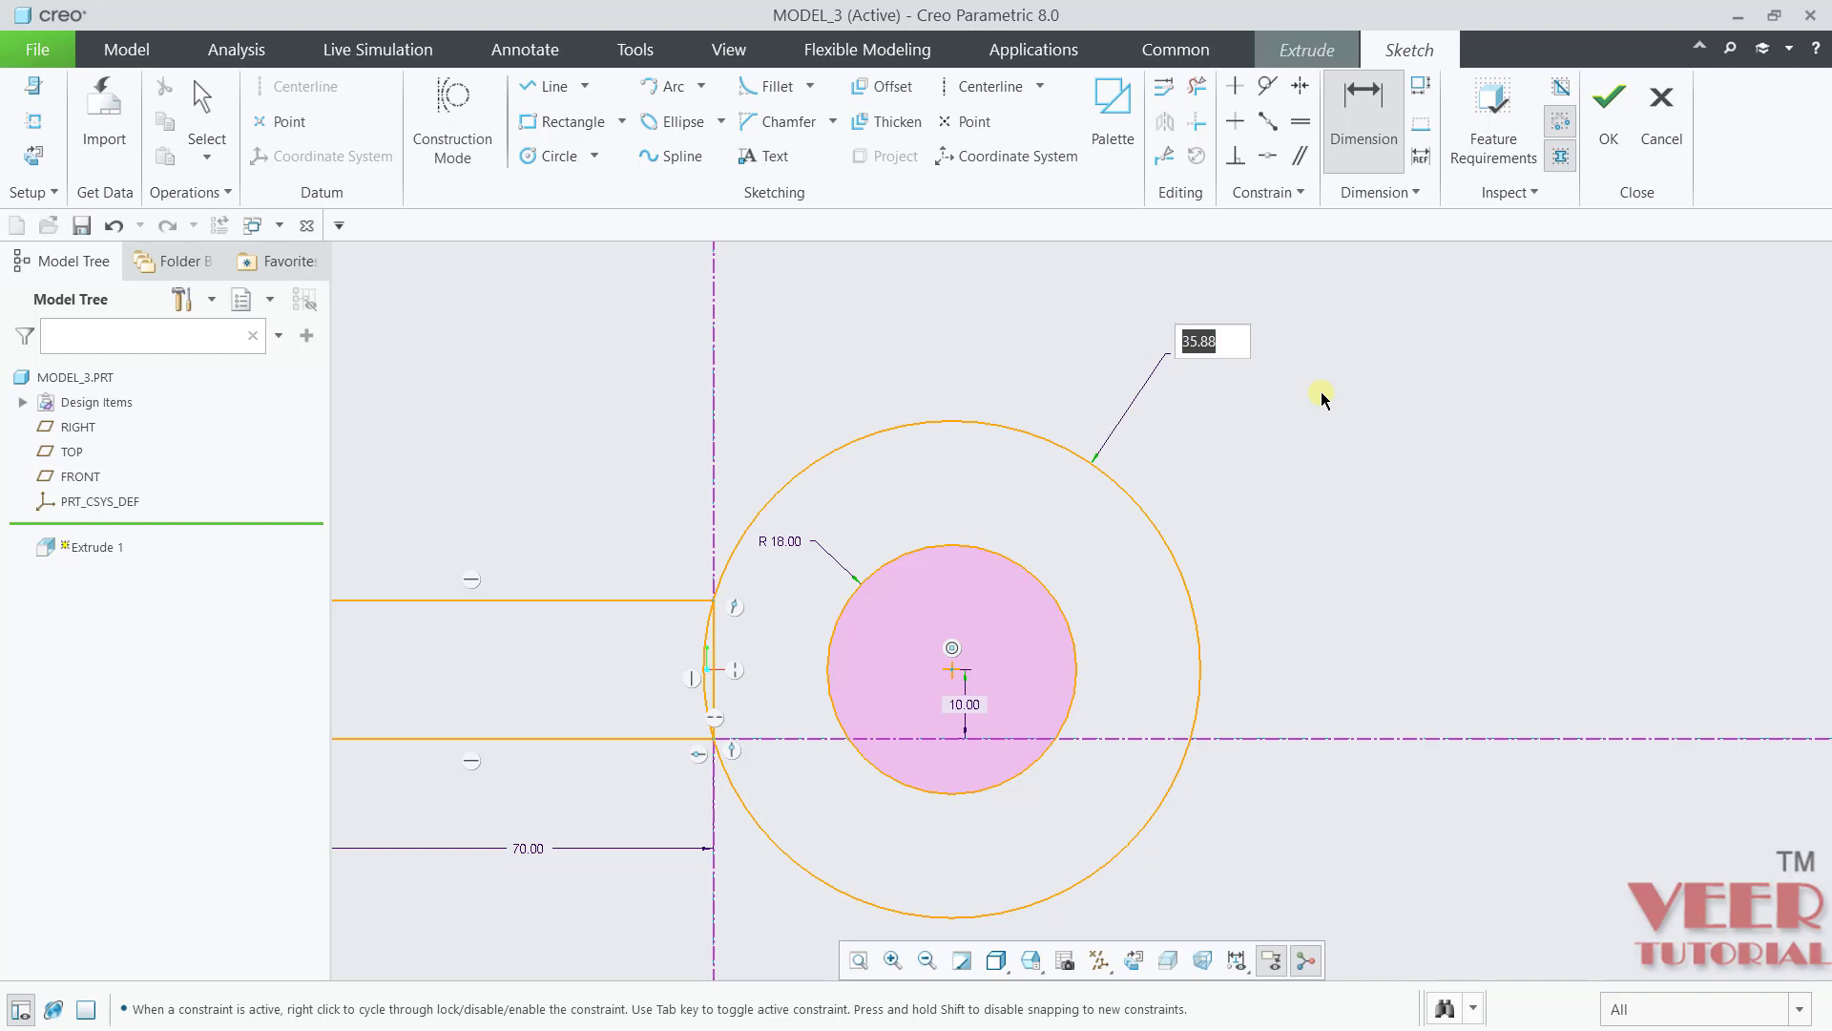
pyautogui.press('Return')
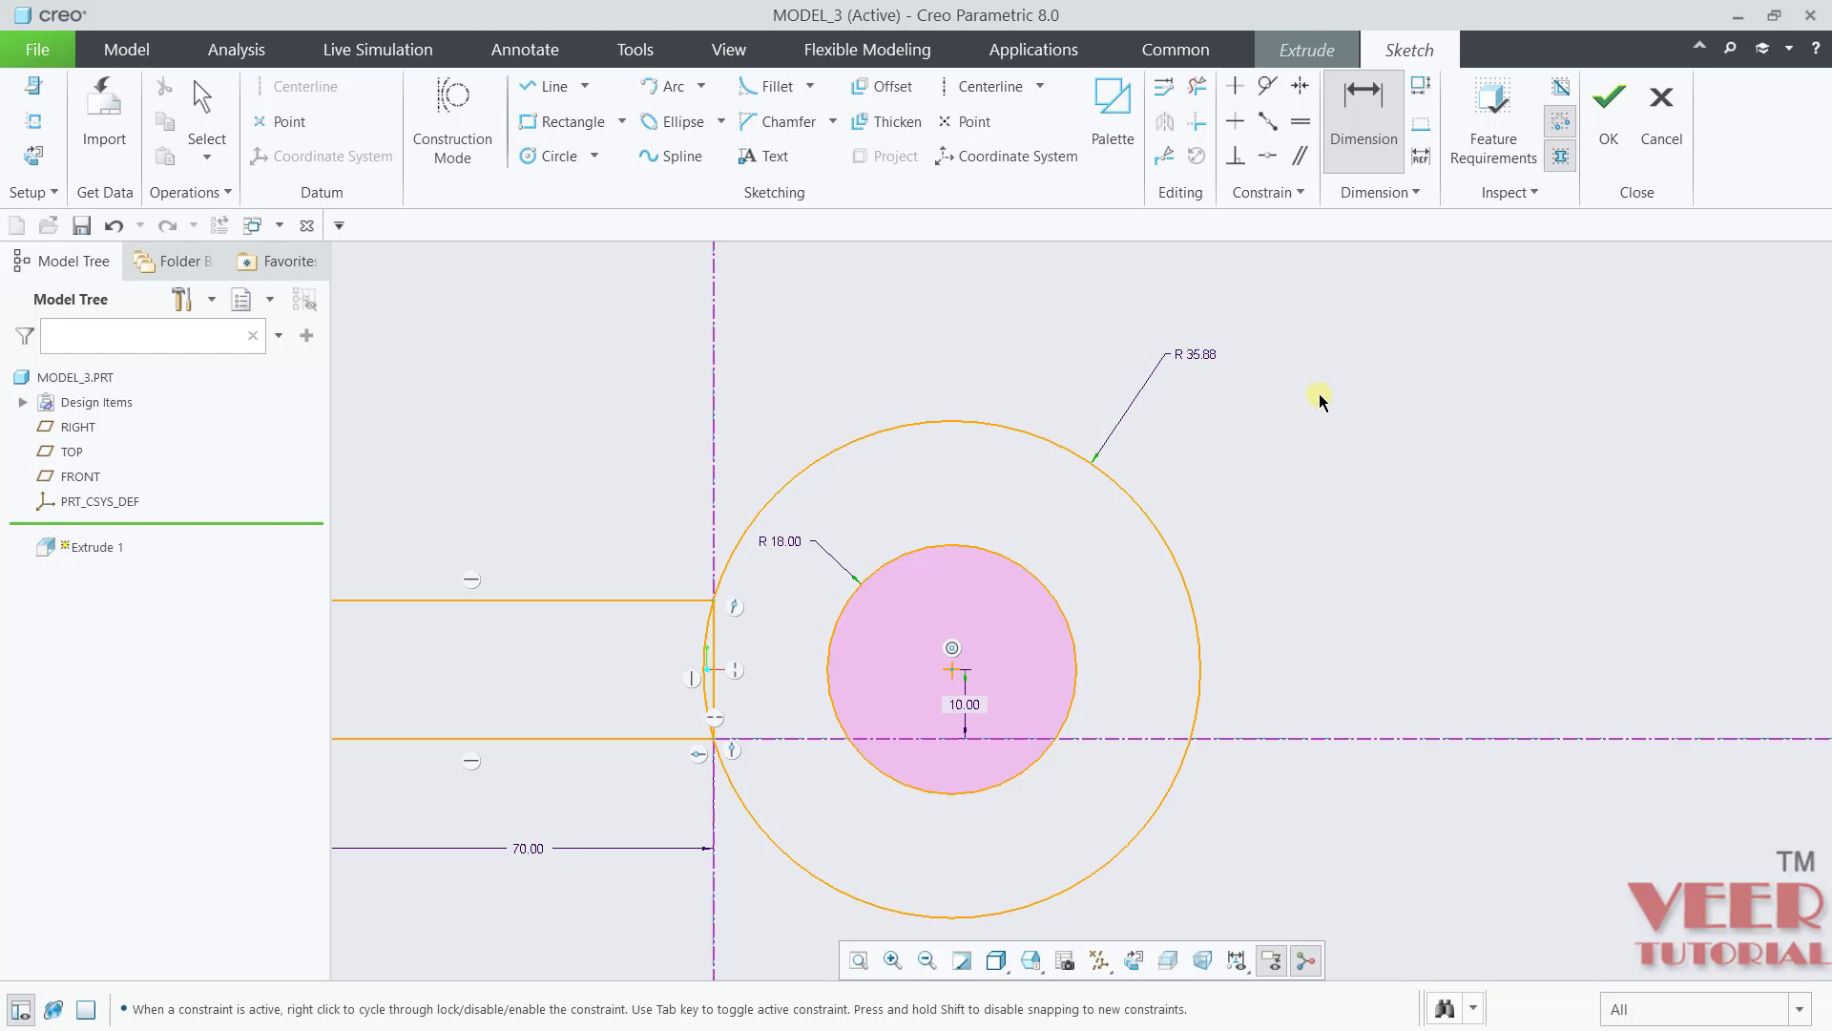
pyautogui.doubleClick(1205, 359)
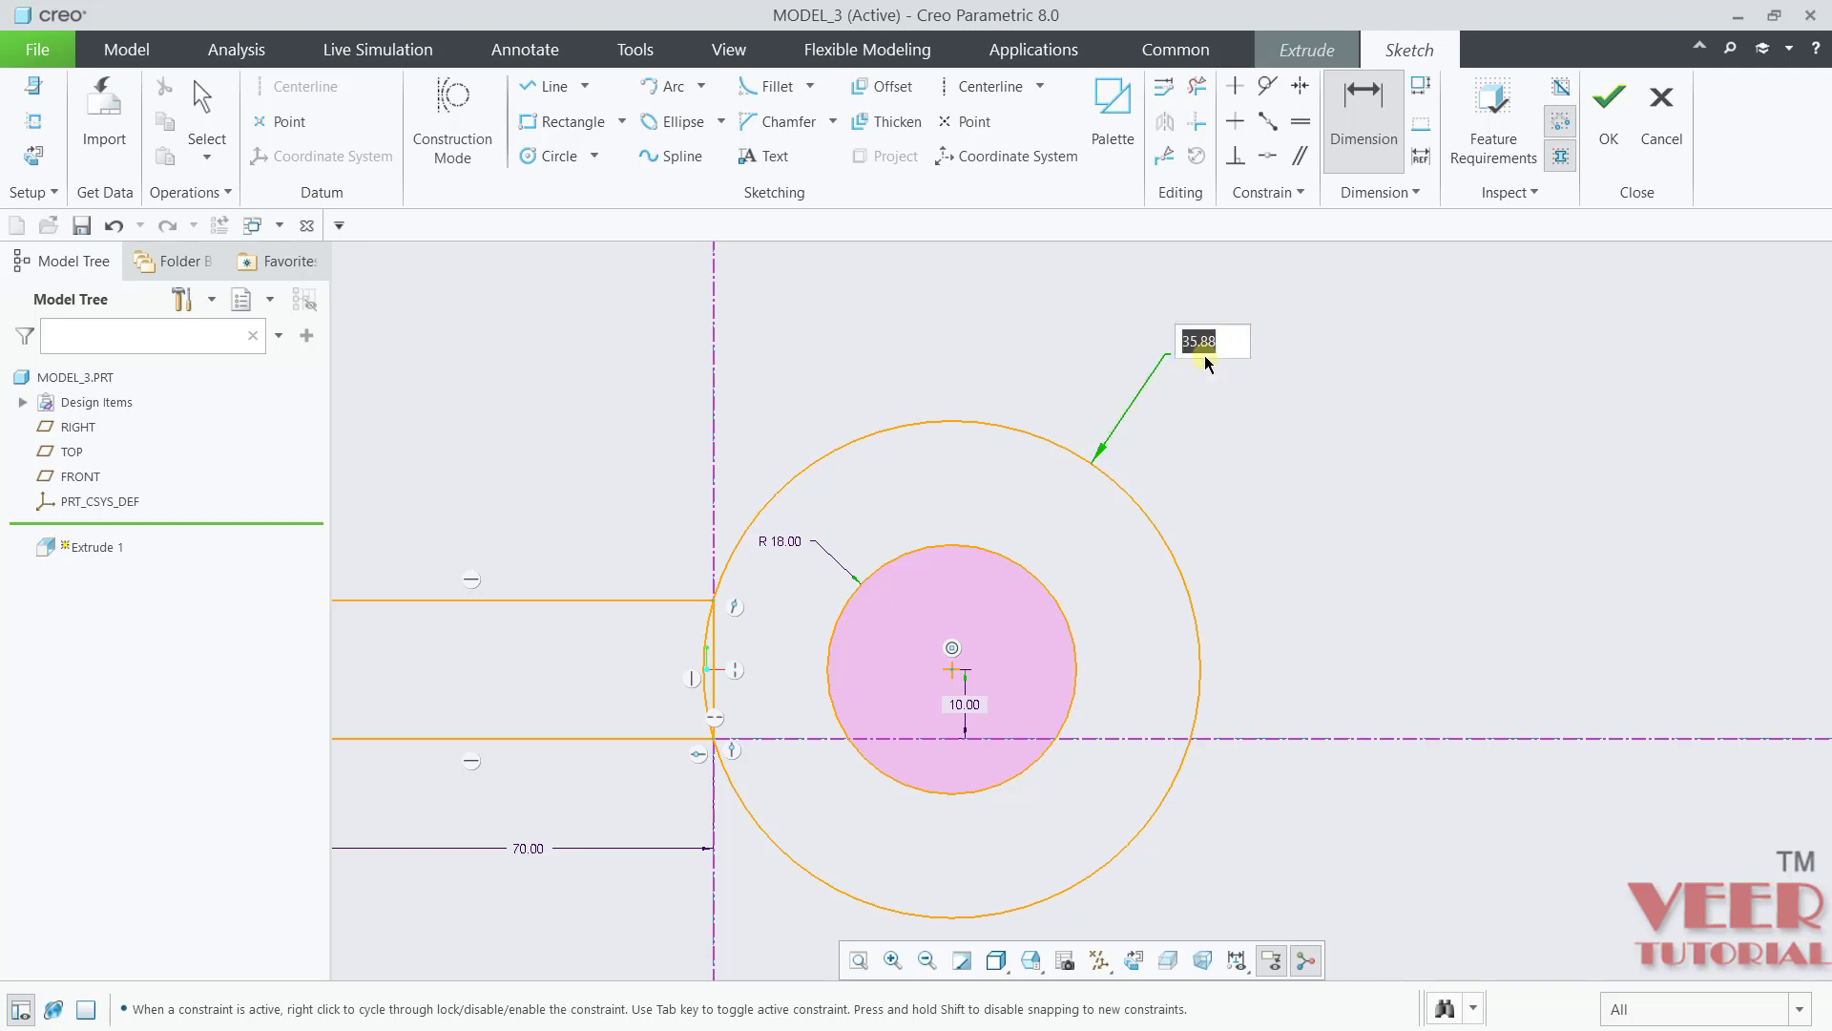
pyautogui.write('24')
pyautogui.press('Return')
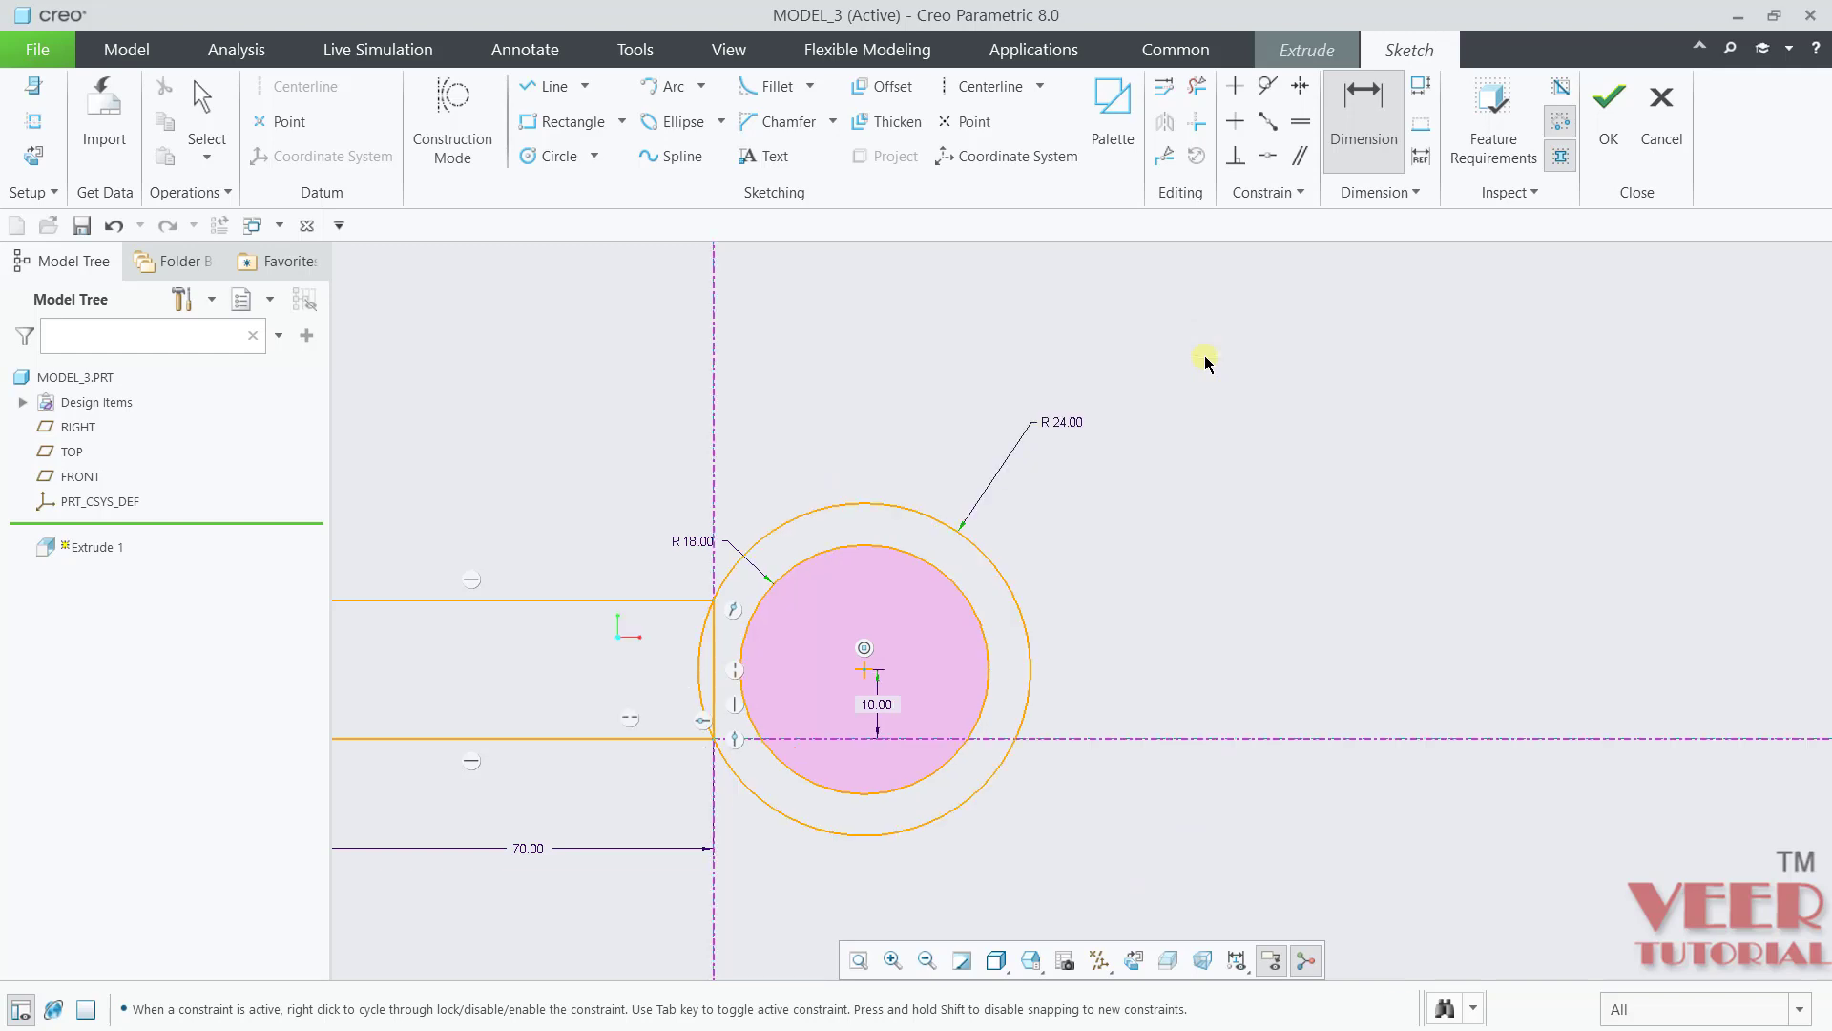
pyautogui.middleClick(1206, 360)
pyautogui.scroll(3, 1102, 420)
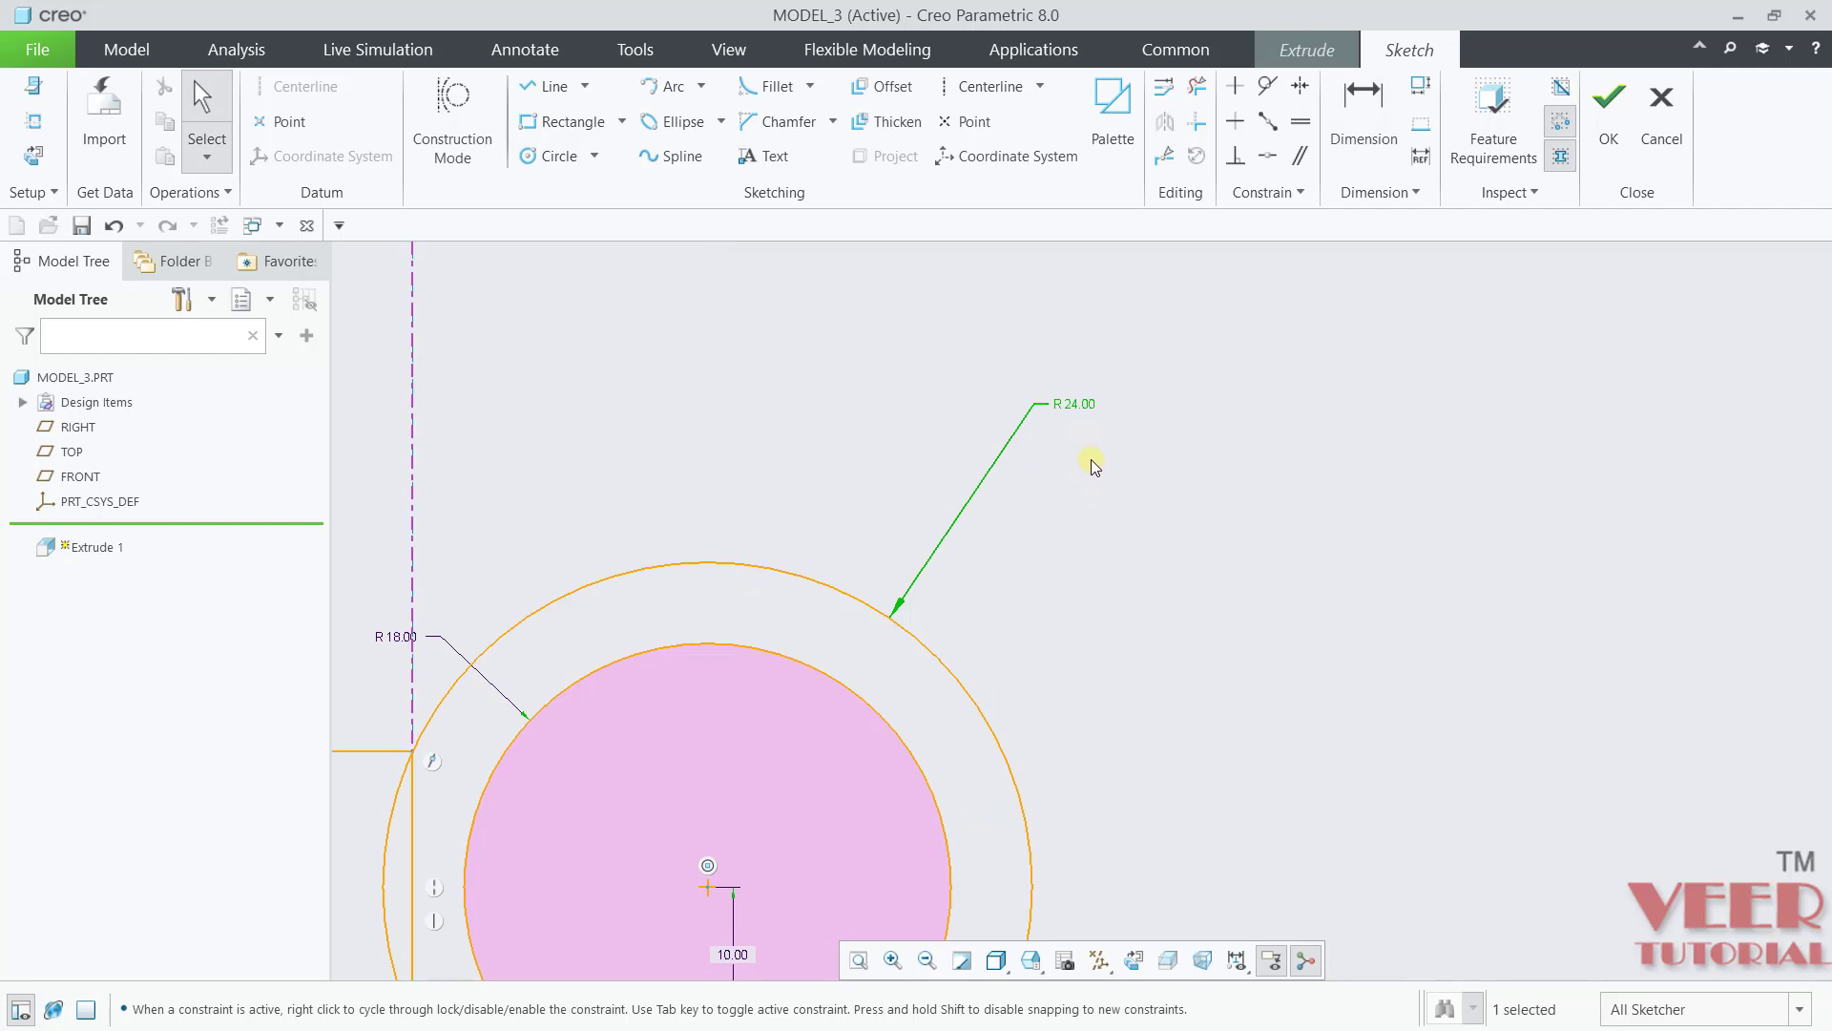
pyautogui.rightClick(1068, 401)
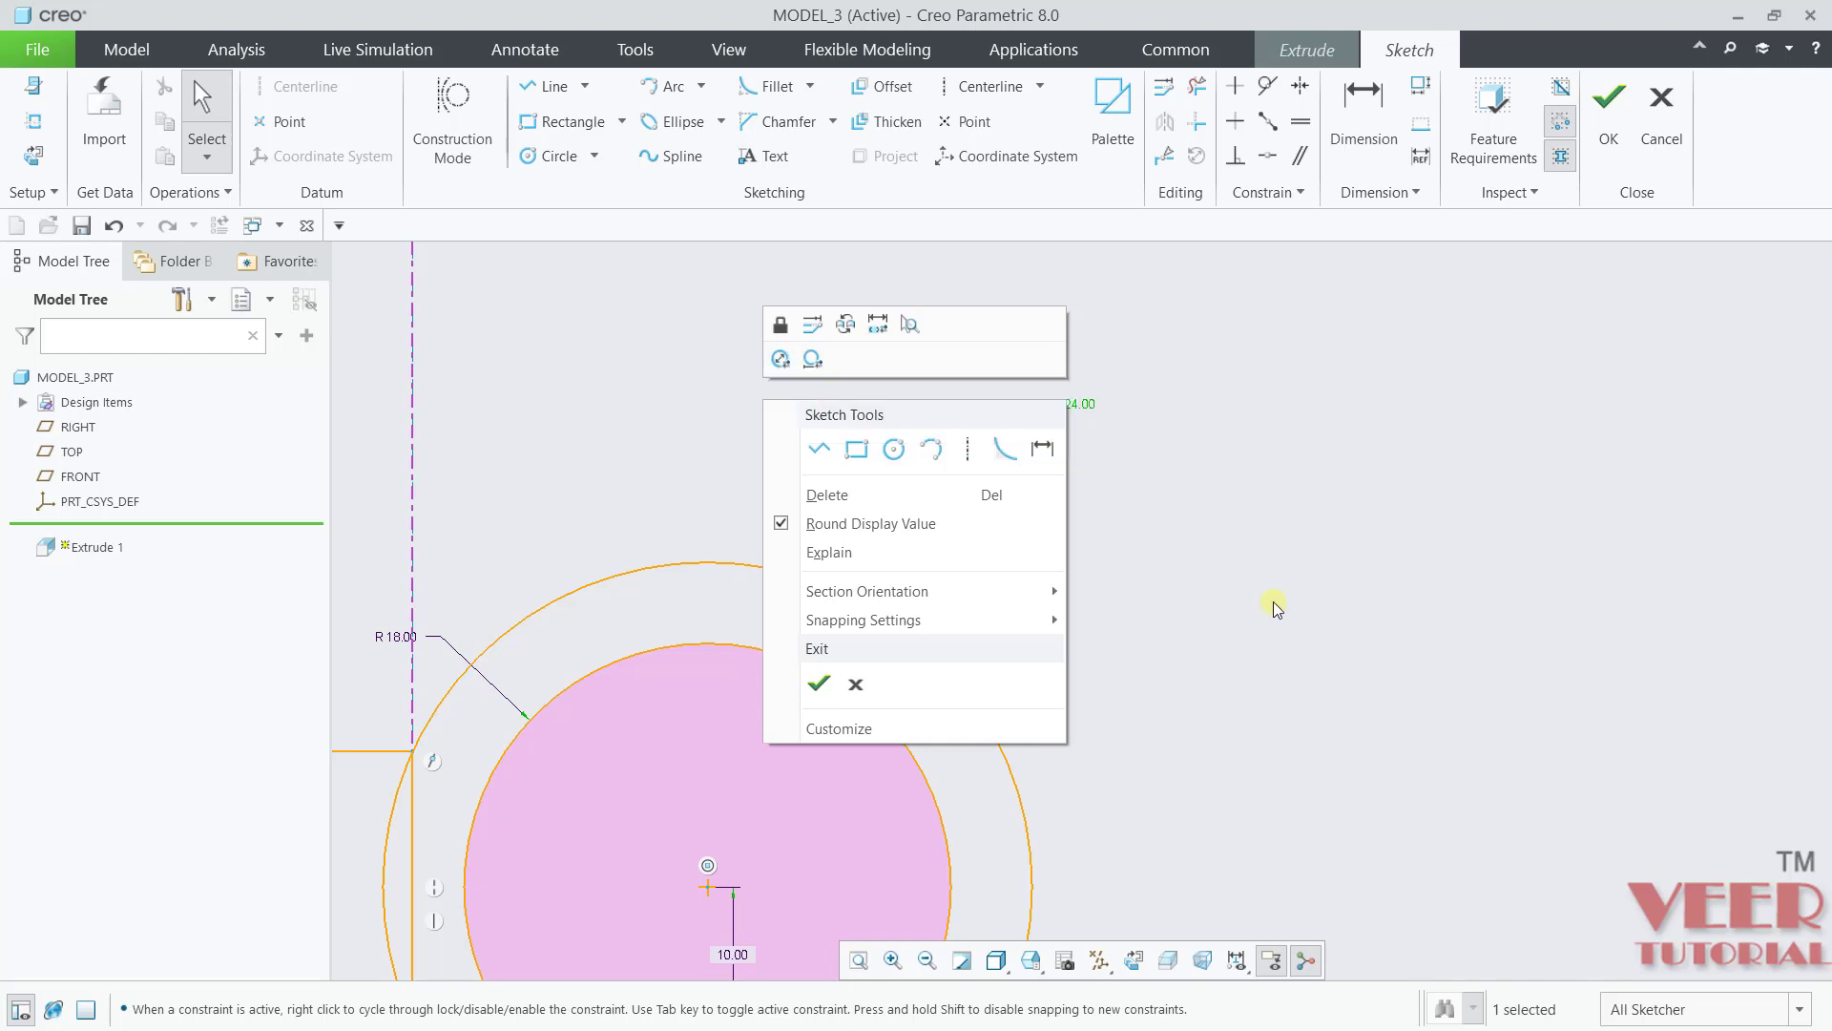
pyautogui.press('Escape')
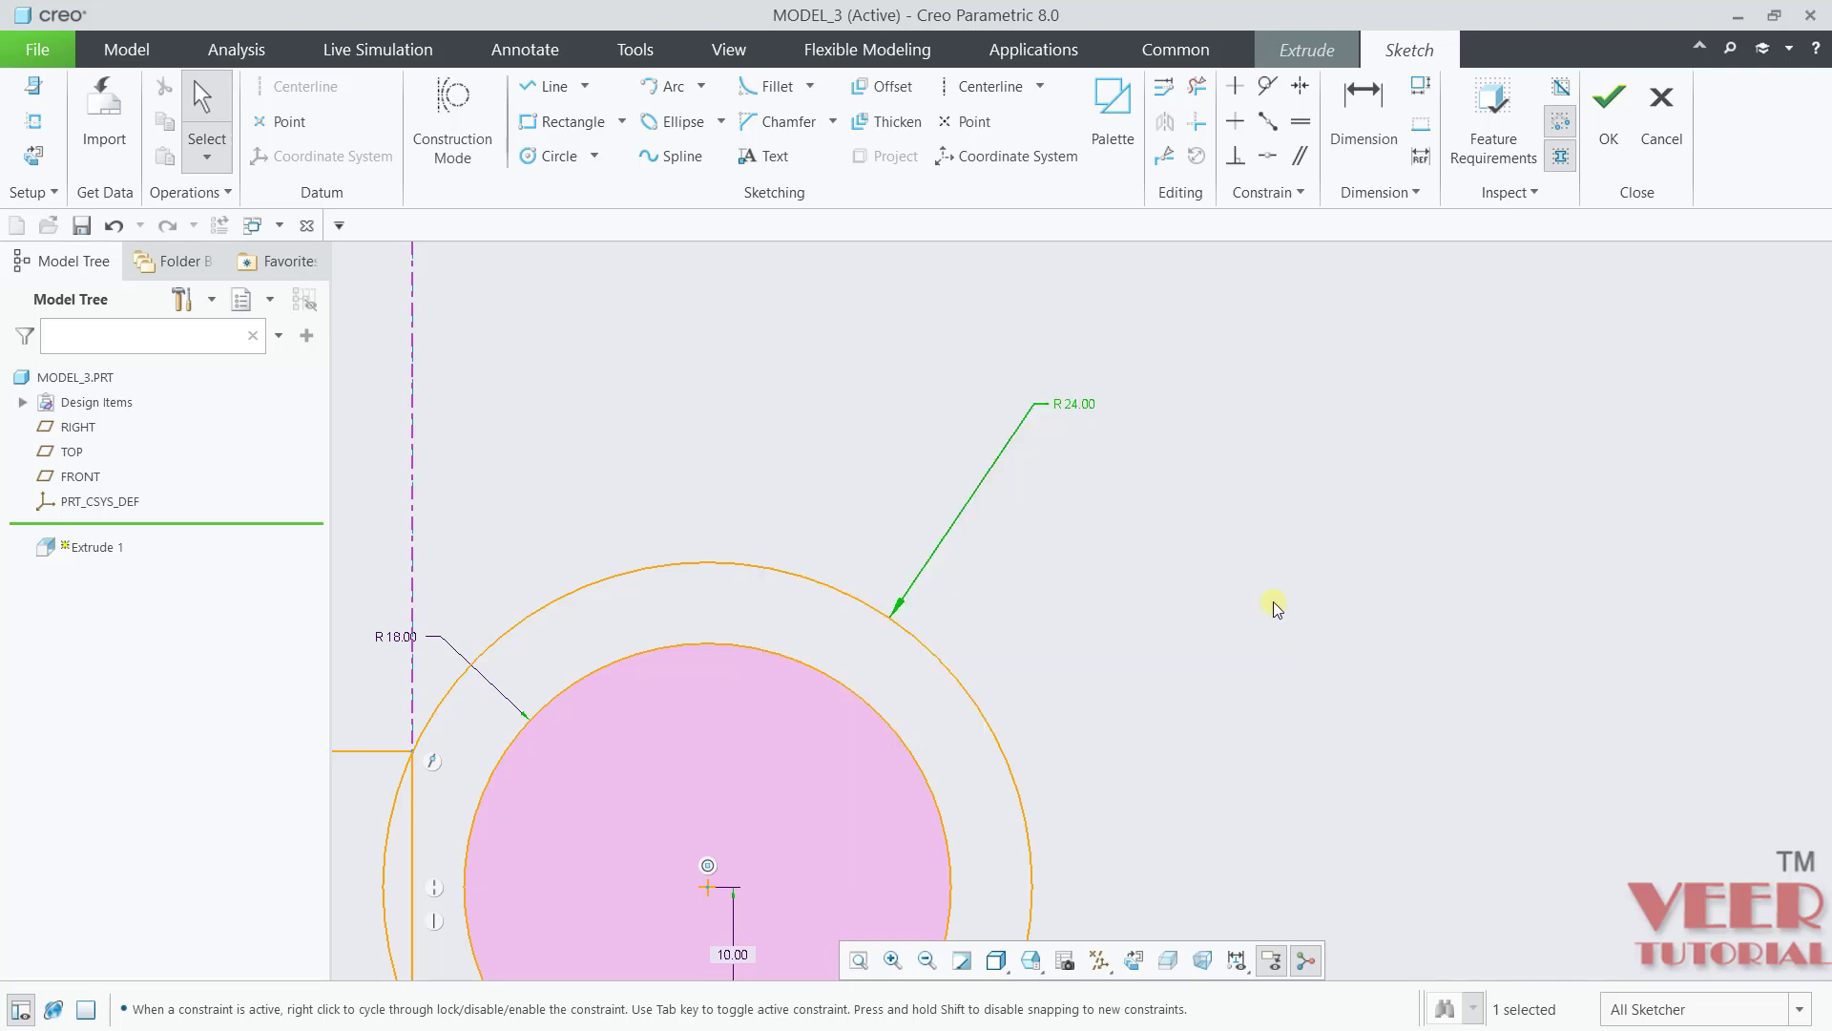
pyautogui.click(1166, 532)
# Step: Draw a horizontal centerline through the common centre of the two circles
pyautogui.scroll(-4, 1166, 528)
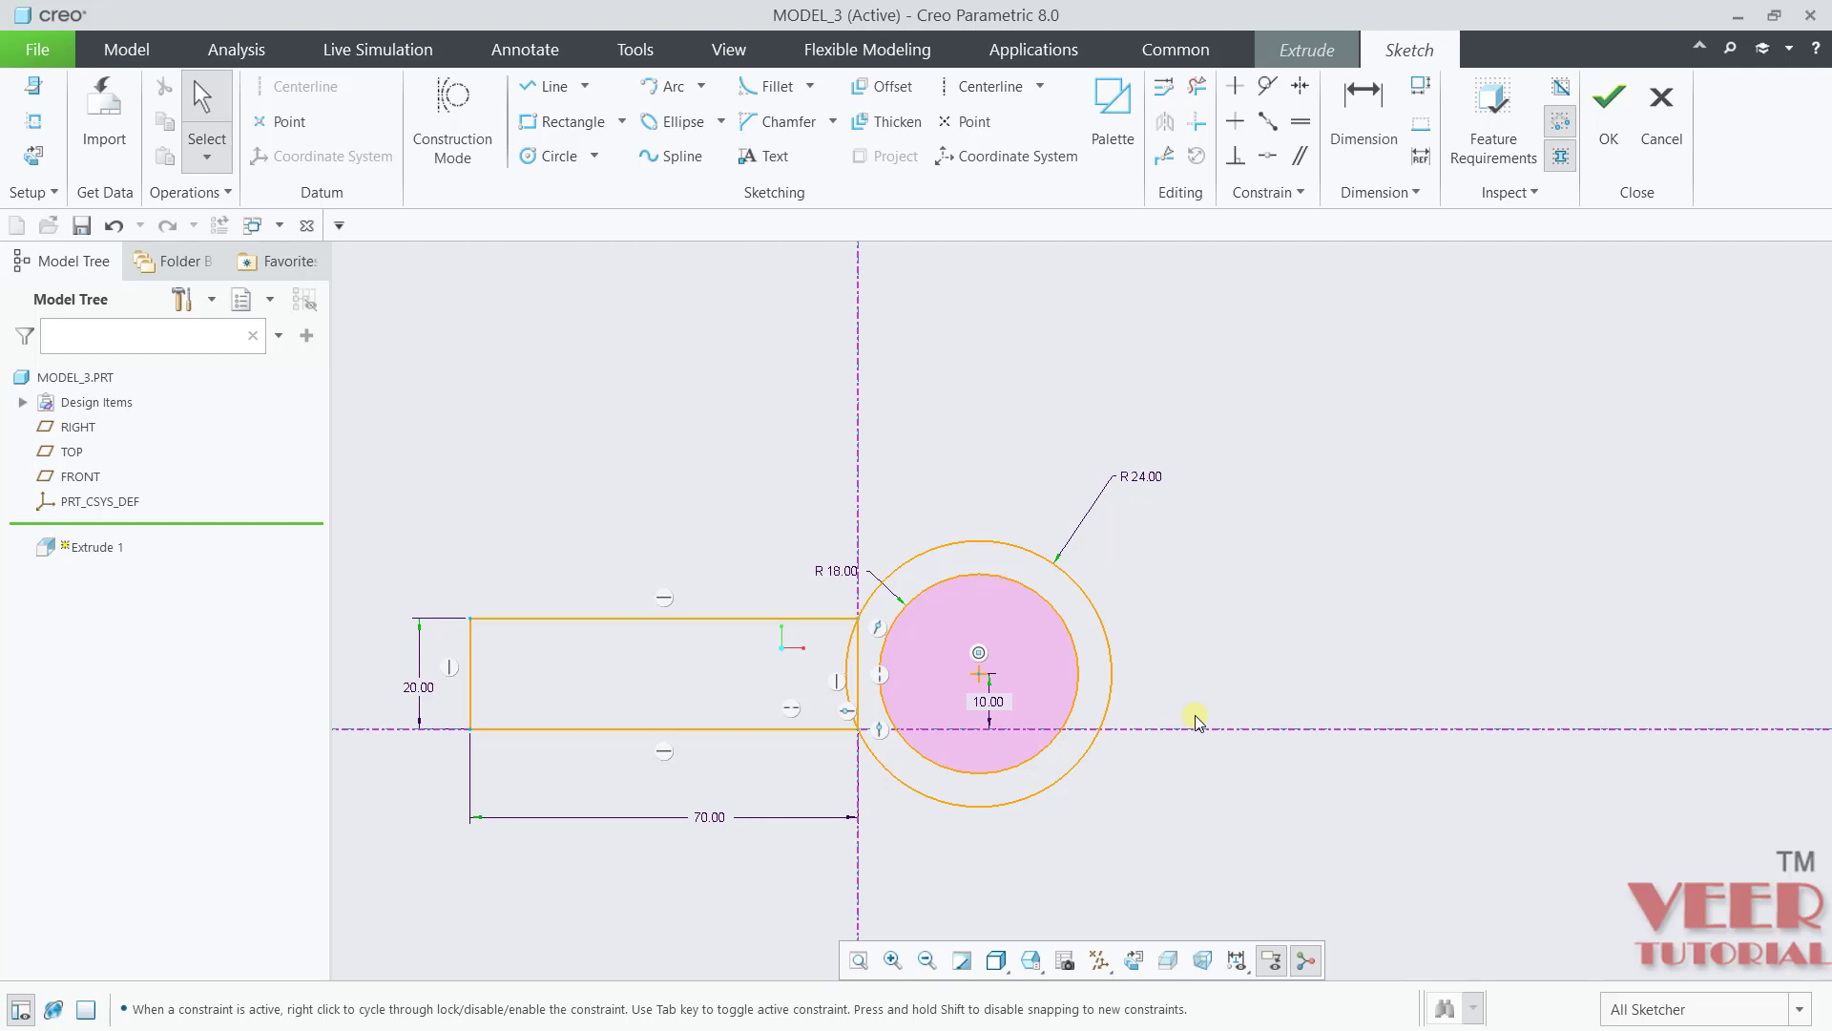
pyautogui.scroll(3, 902, 760)
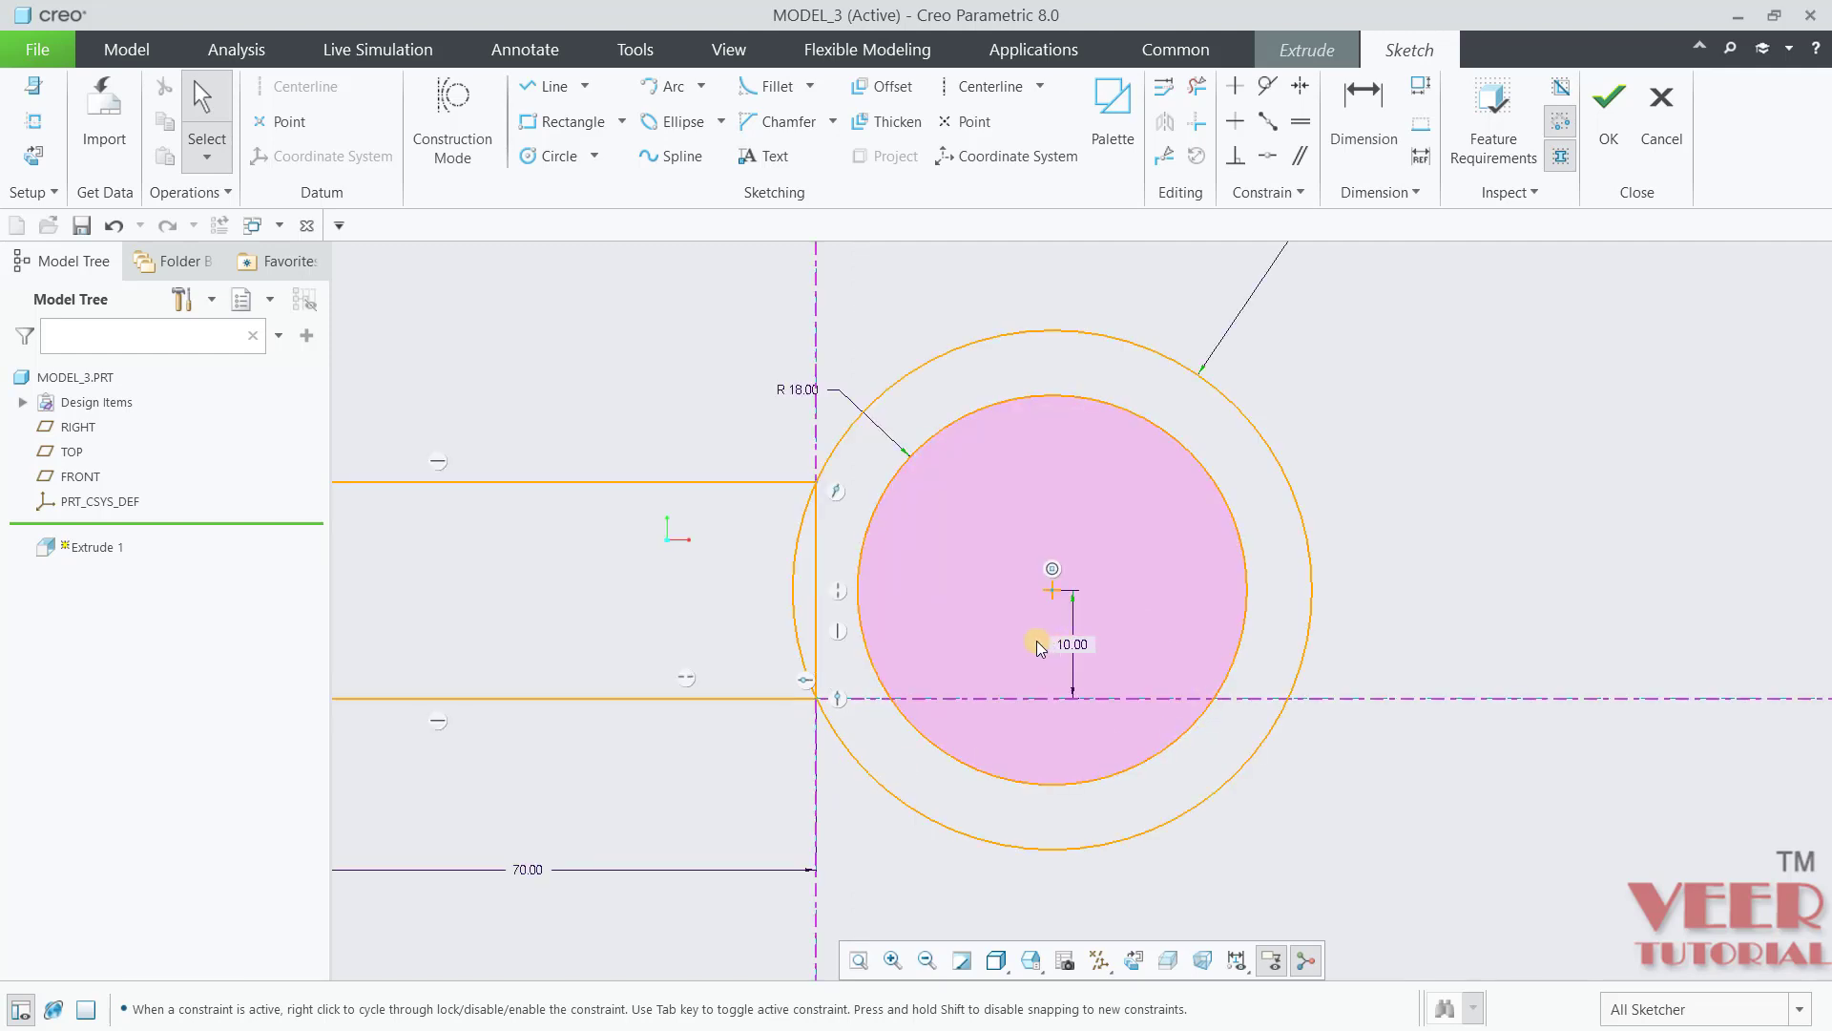
pyautogui.scroll(-4, 955, 668)
pyautogui.scroll(4, 981, 604)
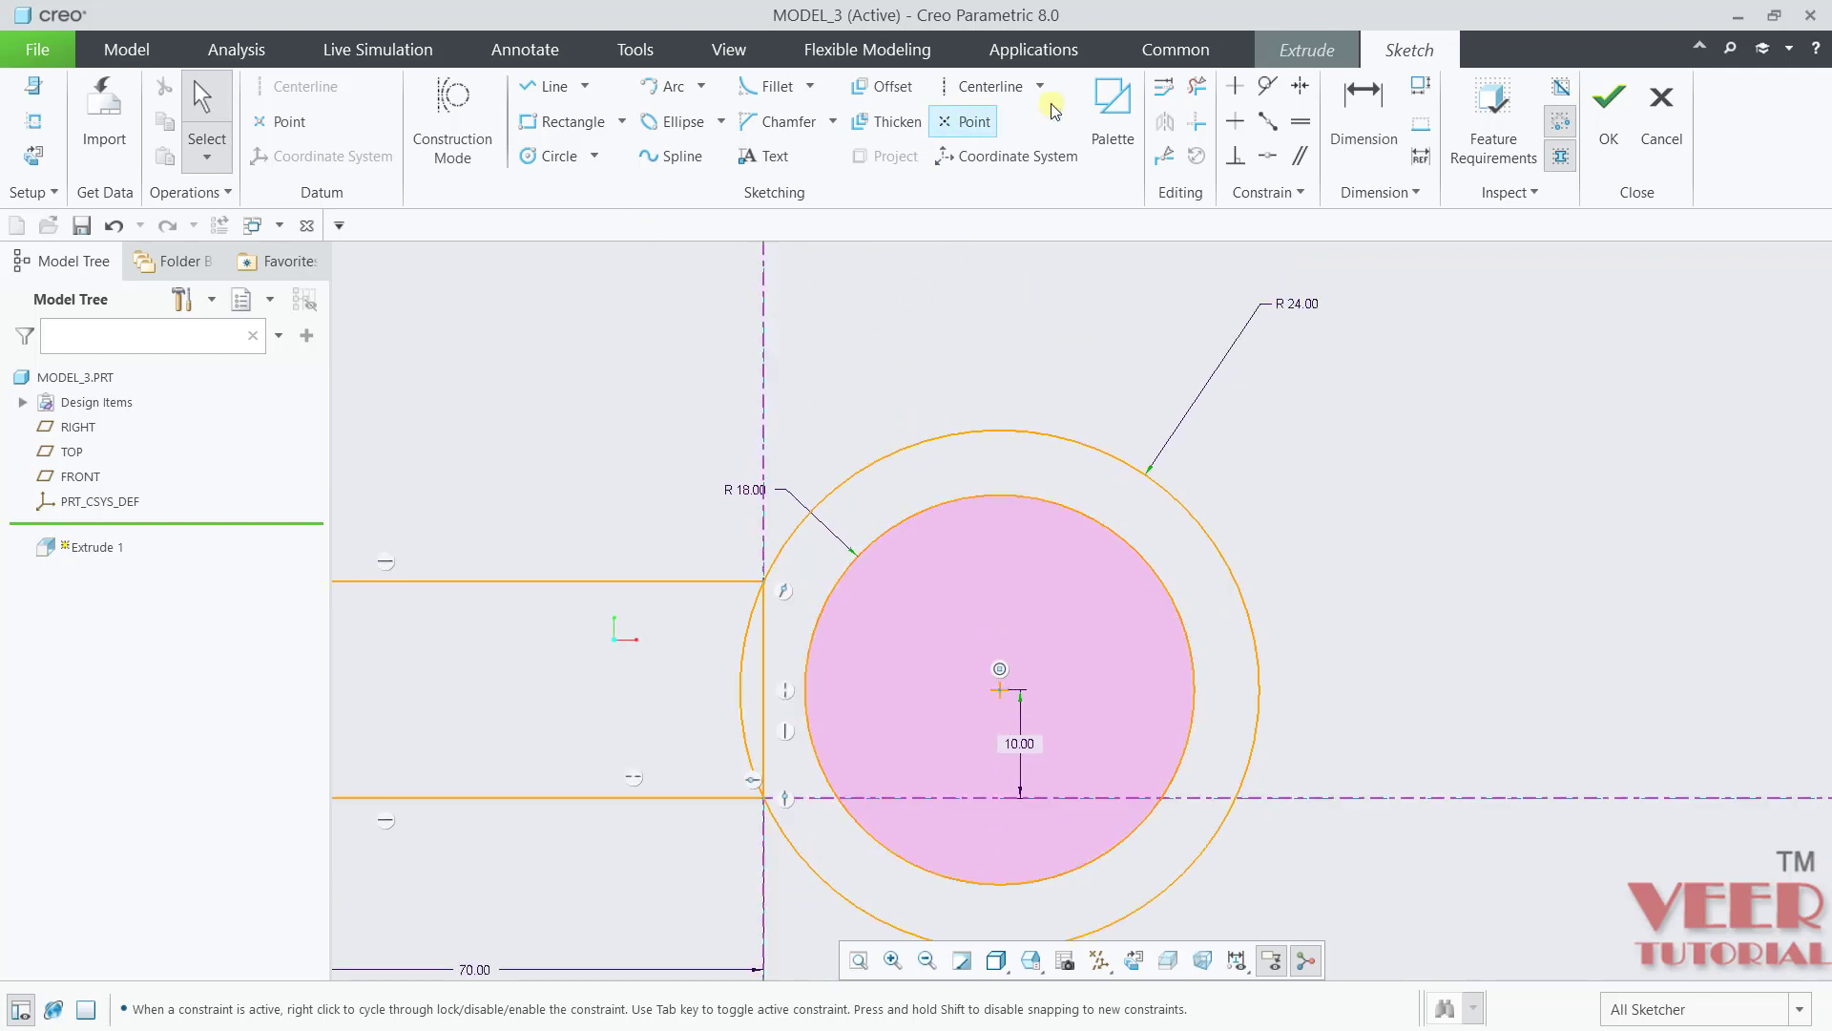
pyautogui.click(989, 87)
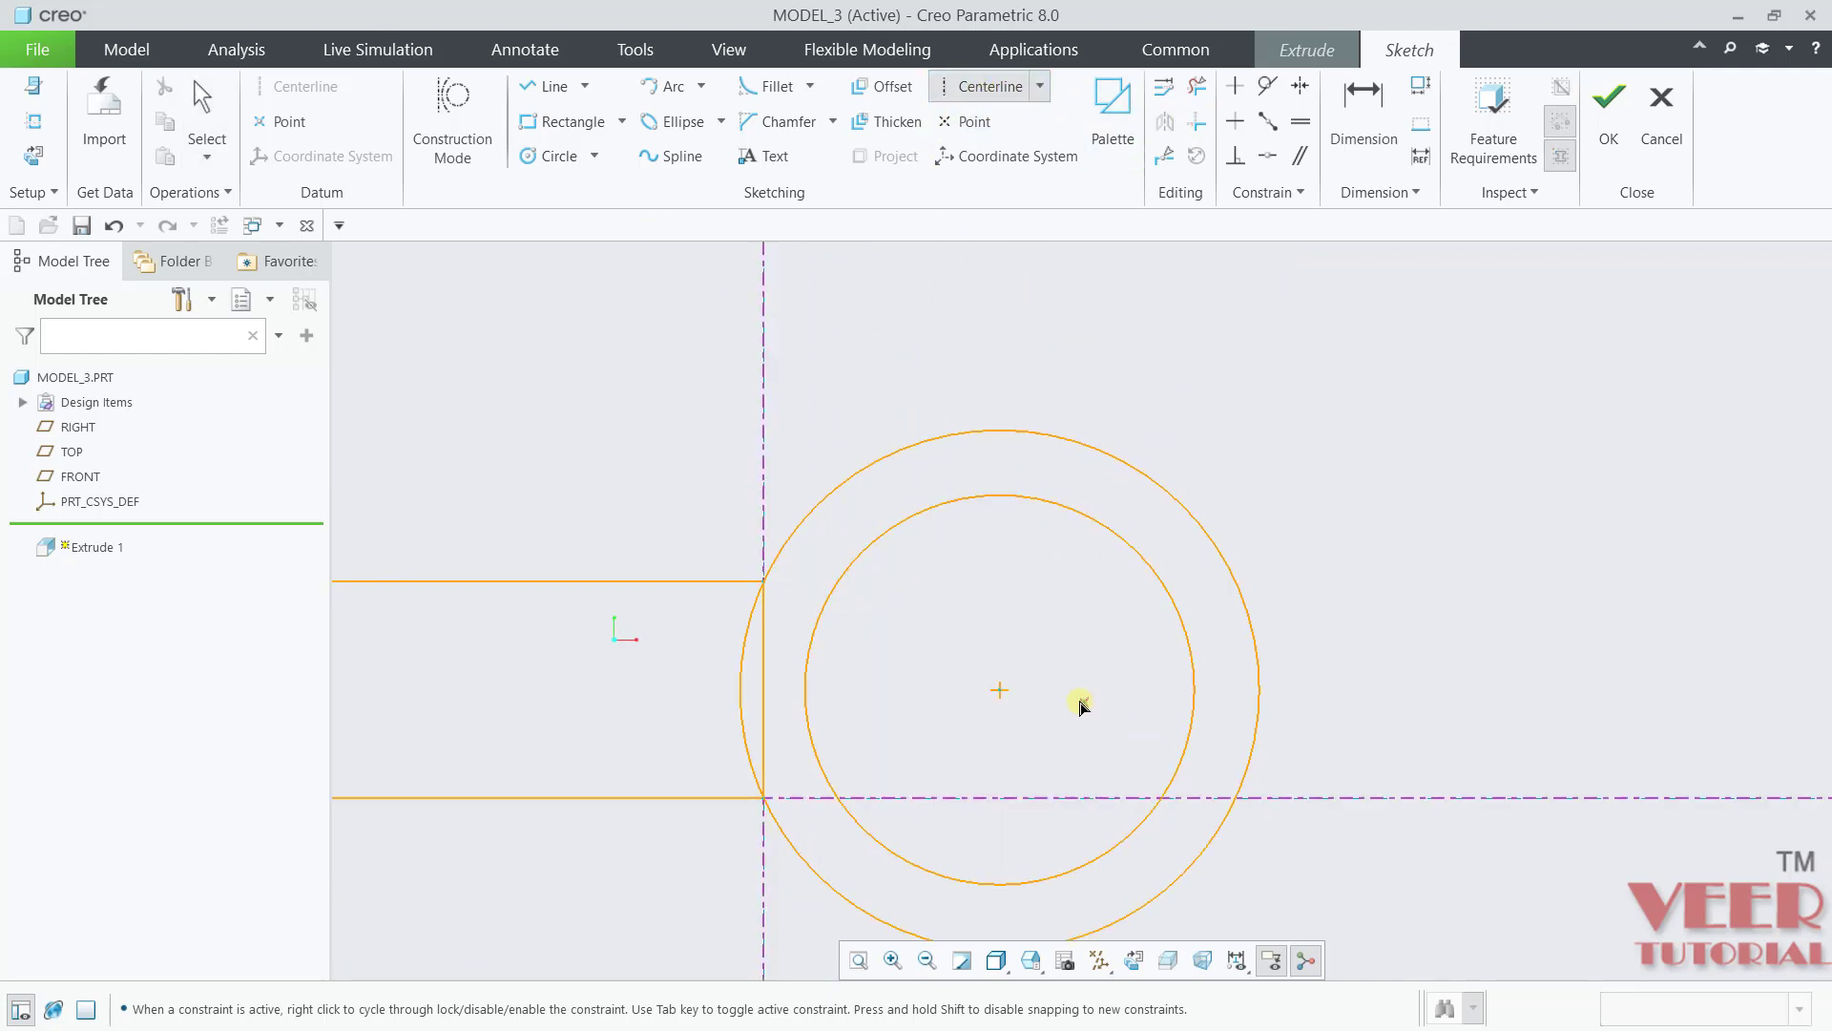
pyautogui.scroll(2, 1079, 701)
pyautogui.click(957, 681)
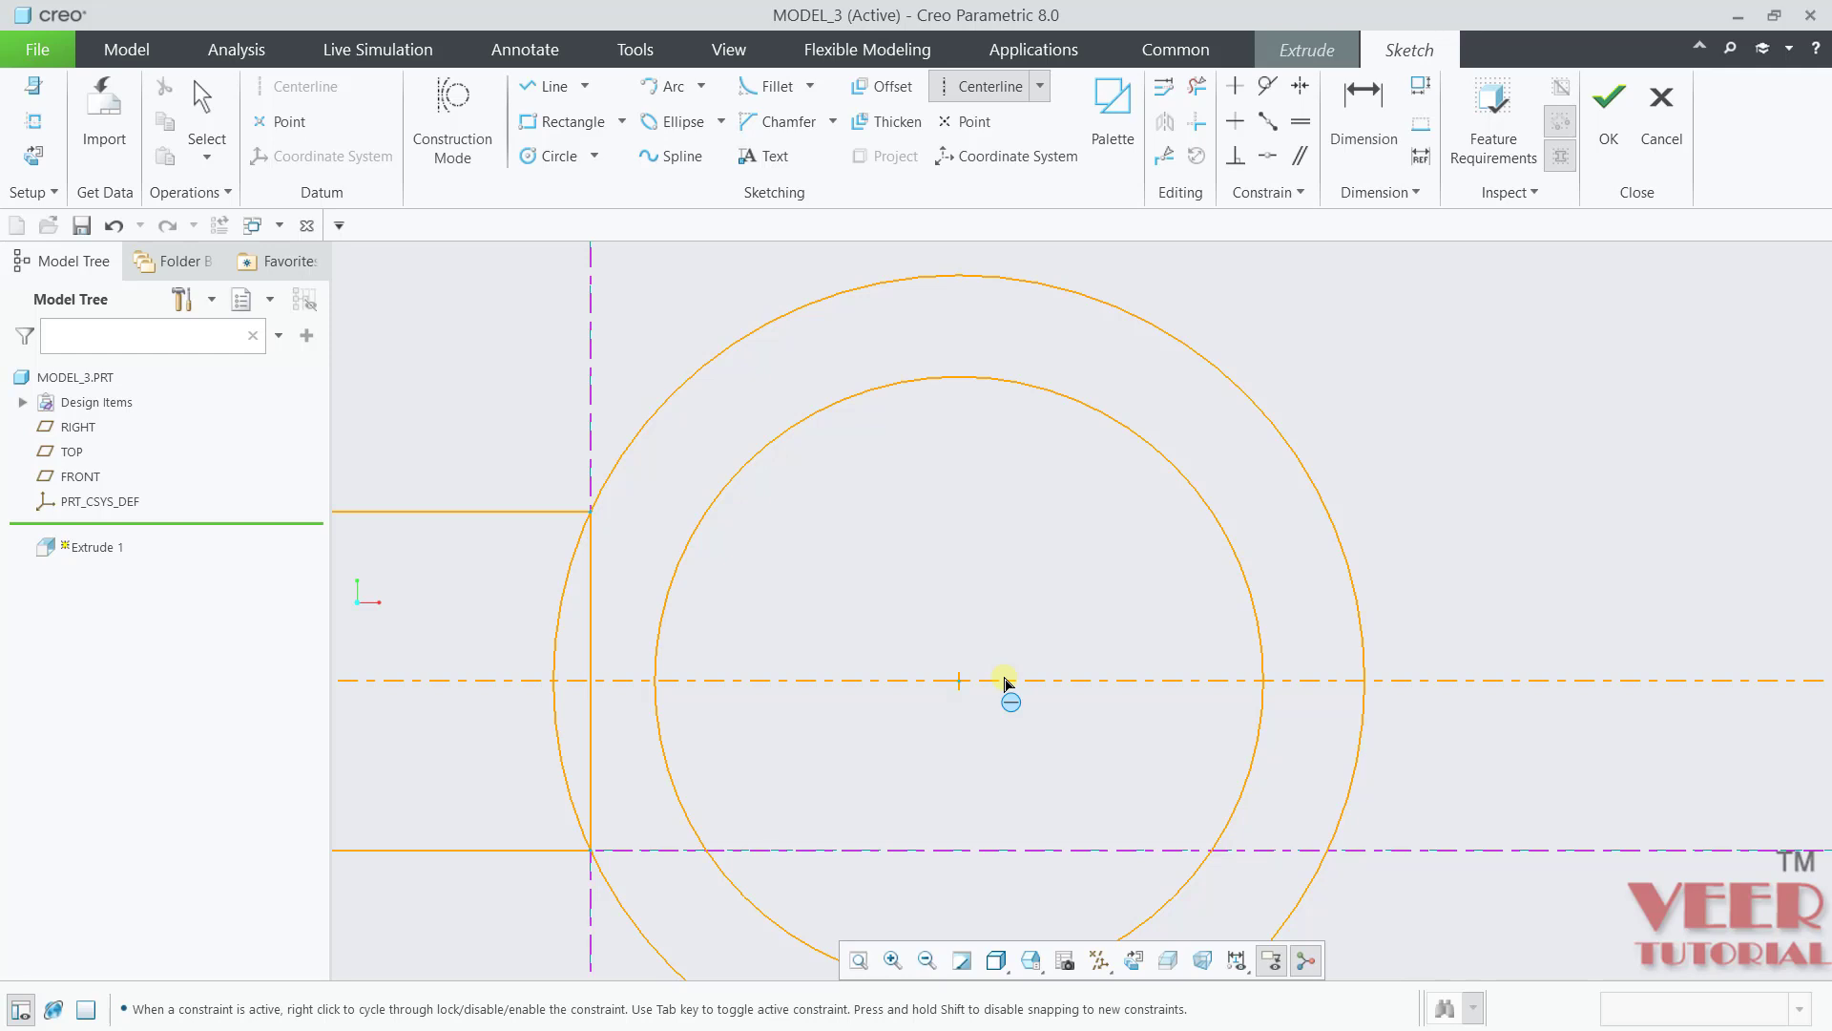
pyautogui.click(1005, 681)
pyautogui.middleClick(1069, 663)
pyautogui.click(1069, 663)
pyautogui.scroll(3, 1067, 666)
pyautogui.scroll(-3, 993, 859)
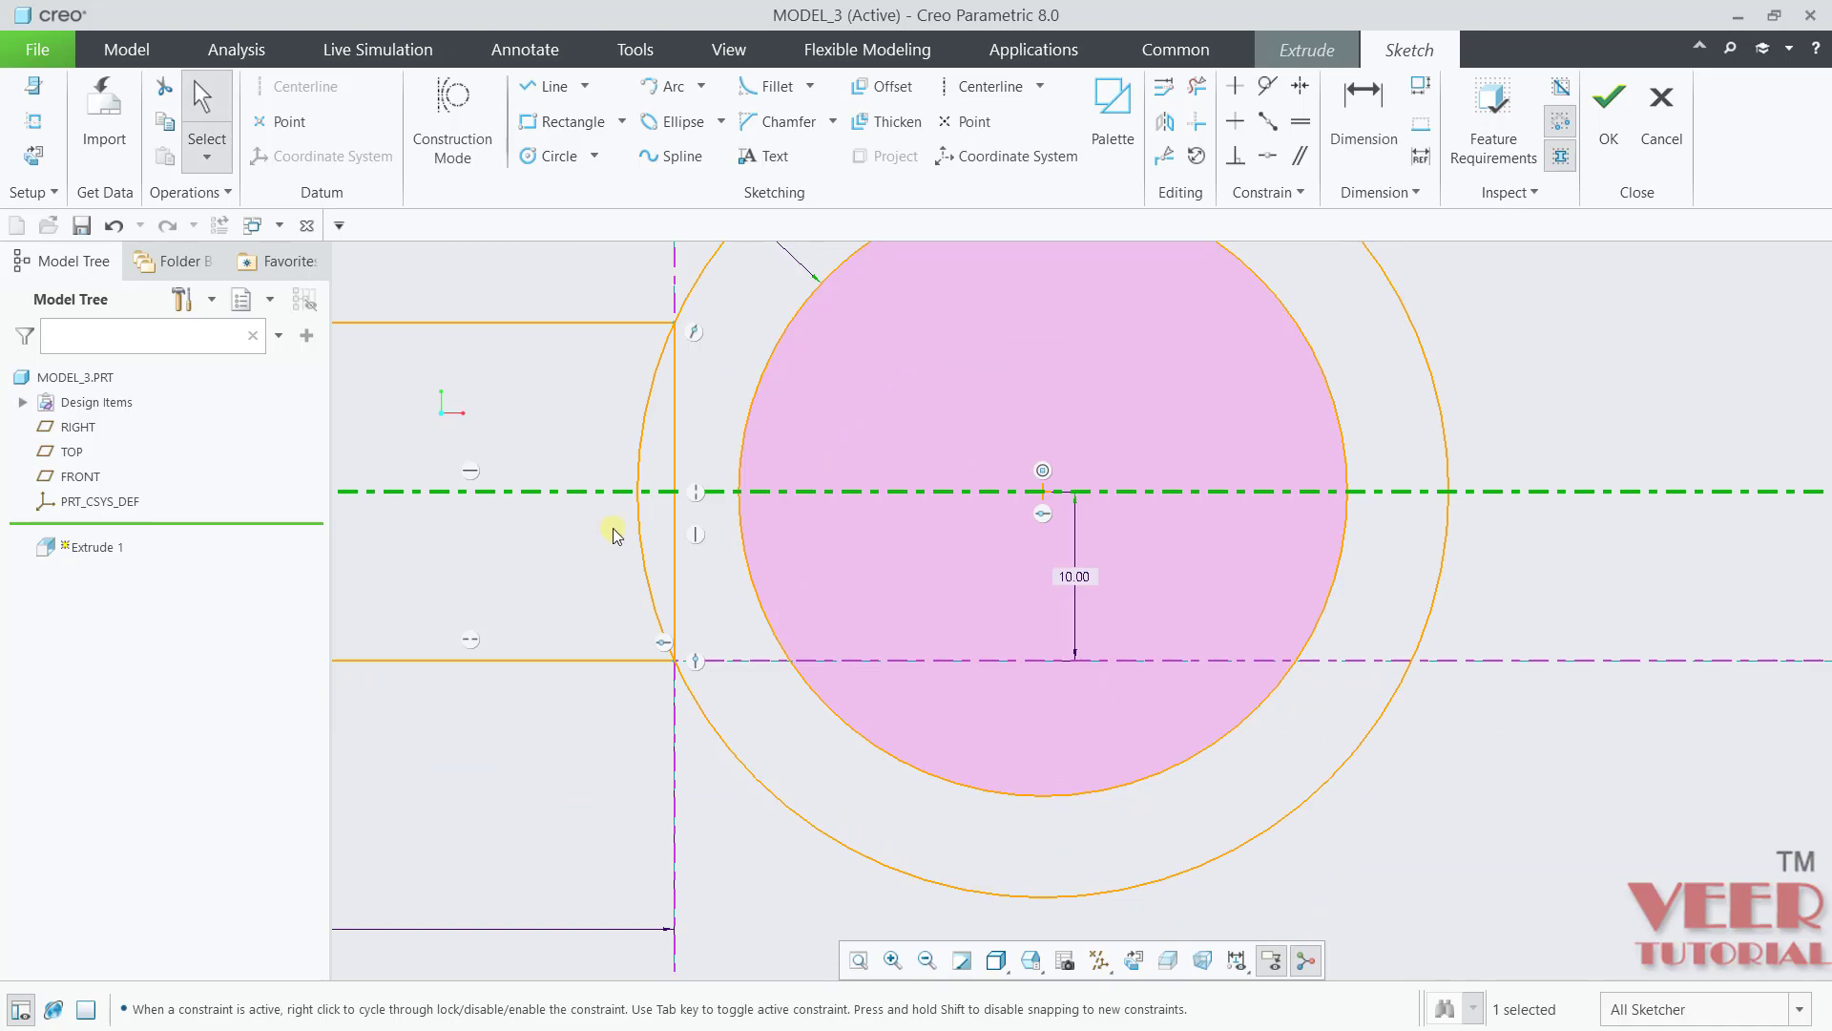
# Step: Switch to drawing_3.pdf in Foxit Reader to check the thin plate's length and thickness in the front view, returning to the Creo sketch
pyautogui.hotkey('alt', 'Tab')
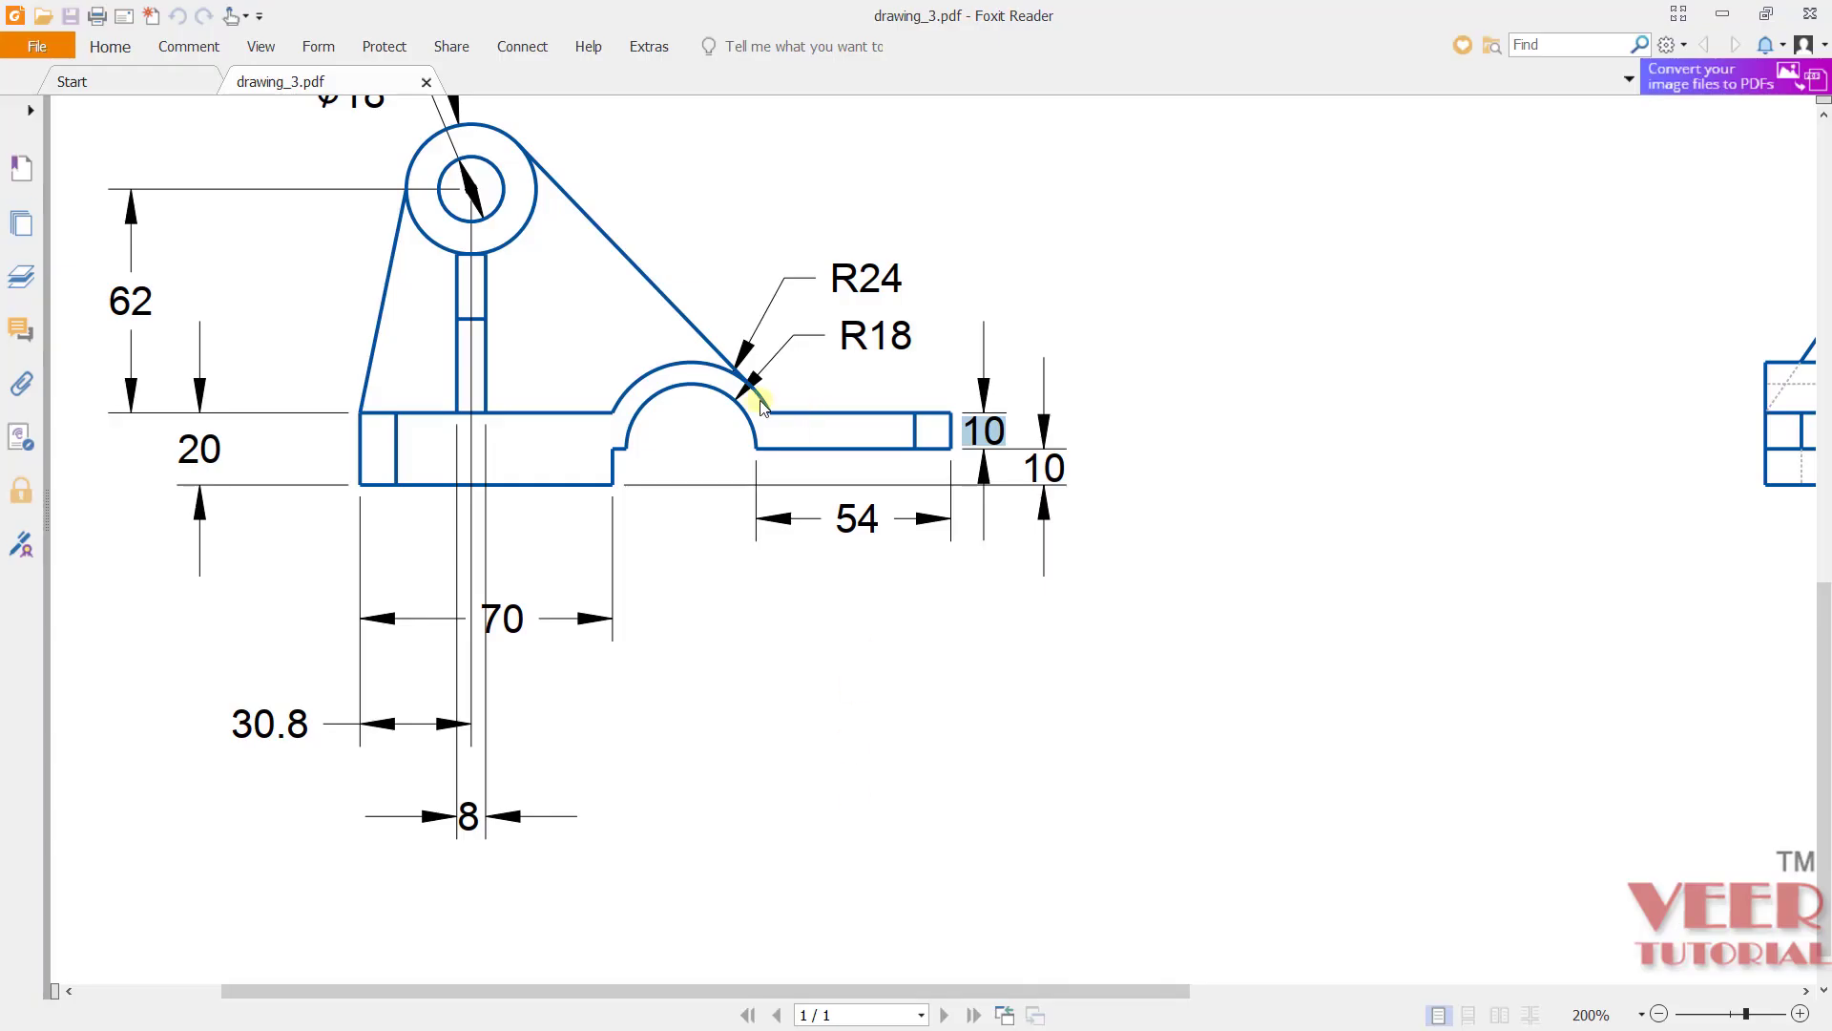
pyautogui.scroll(-1, 753, 405)
pyautogui.scroll(2, 781, 328)
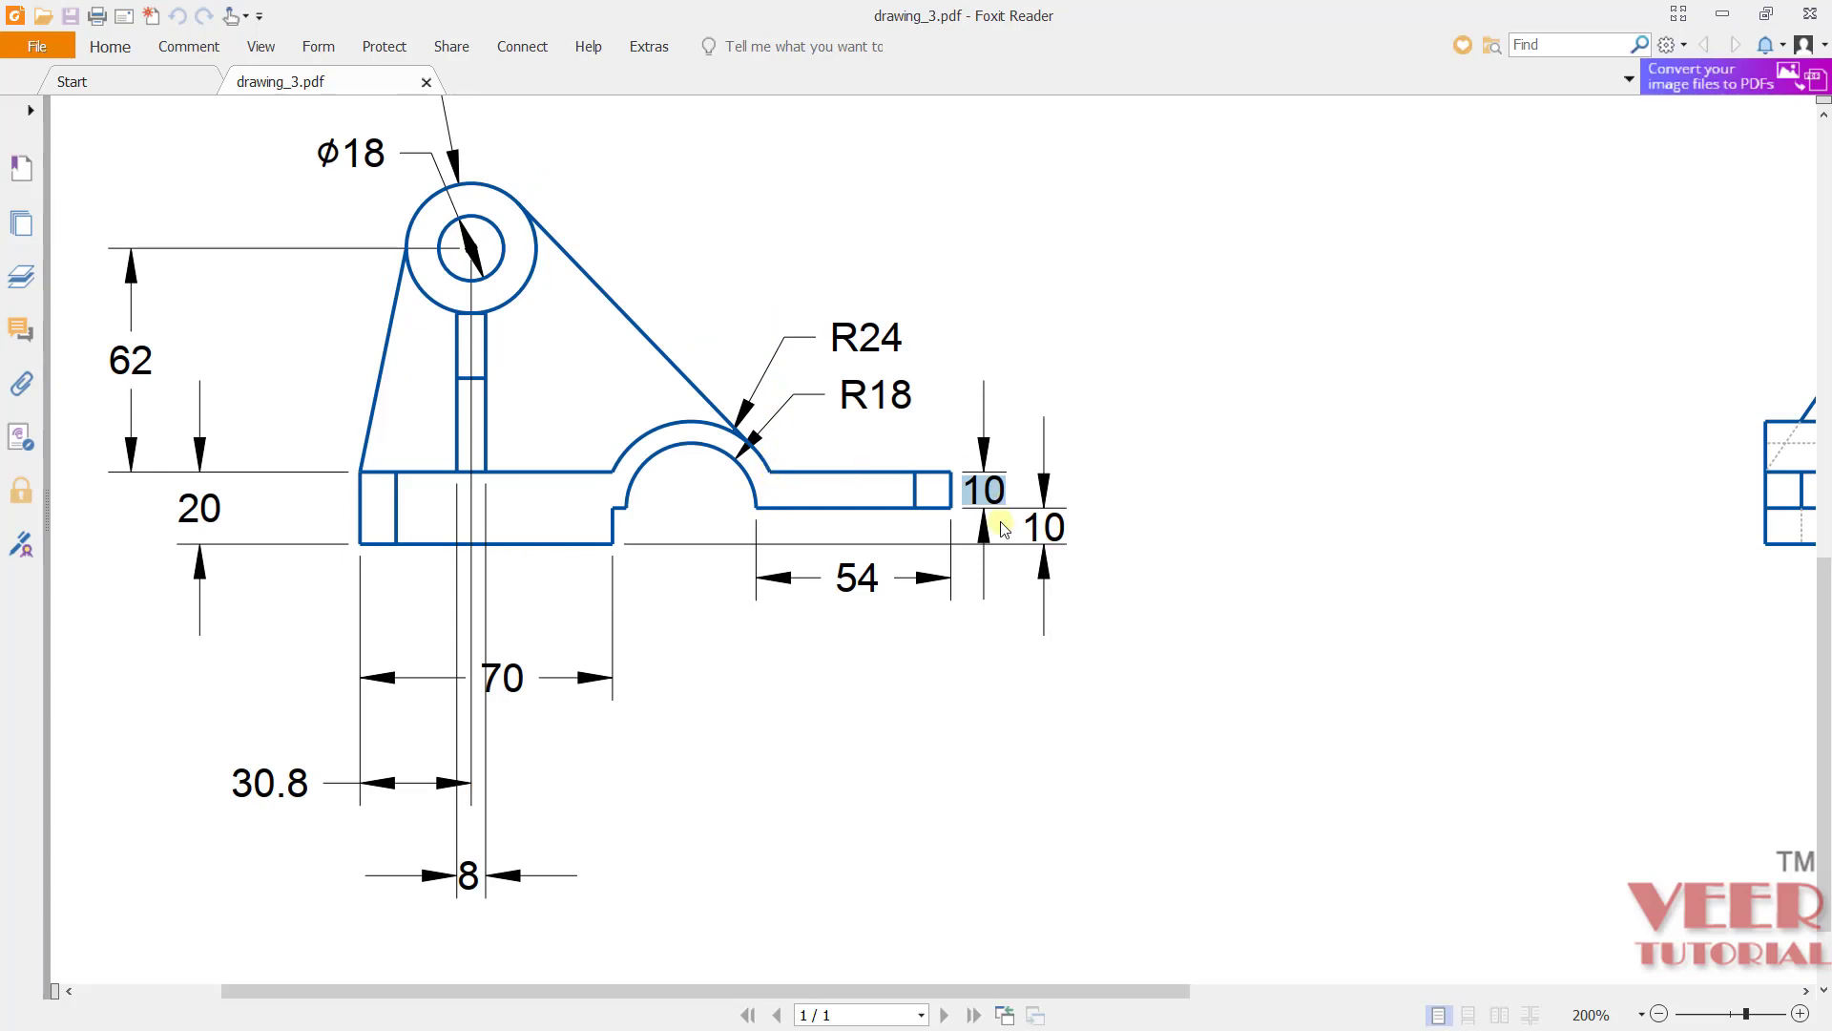
pyautogui.moveTo(852, 575); pyautogui.dragTo(938, 598)
pyautogui.hotkey('alt', 'Tab')
# Step: Sketch a corner rectangle about 69 mm wide and 8 mm high, starting where the inner circle's right side meets the upper horizontal centerline
pyautogui.scroll(-5, 671, 663)
pyautogui.scroll(8, 954, 673)
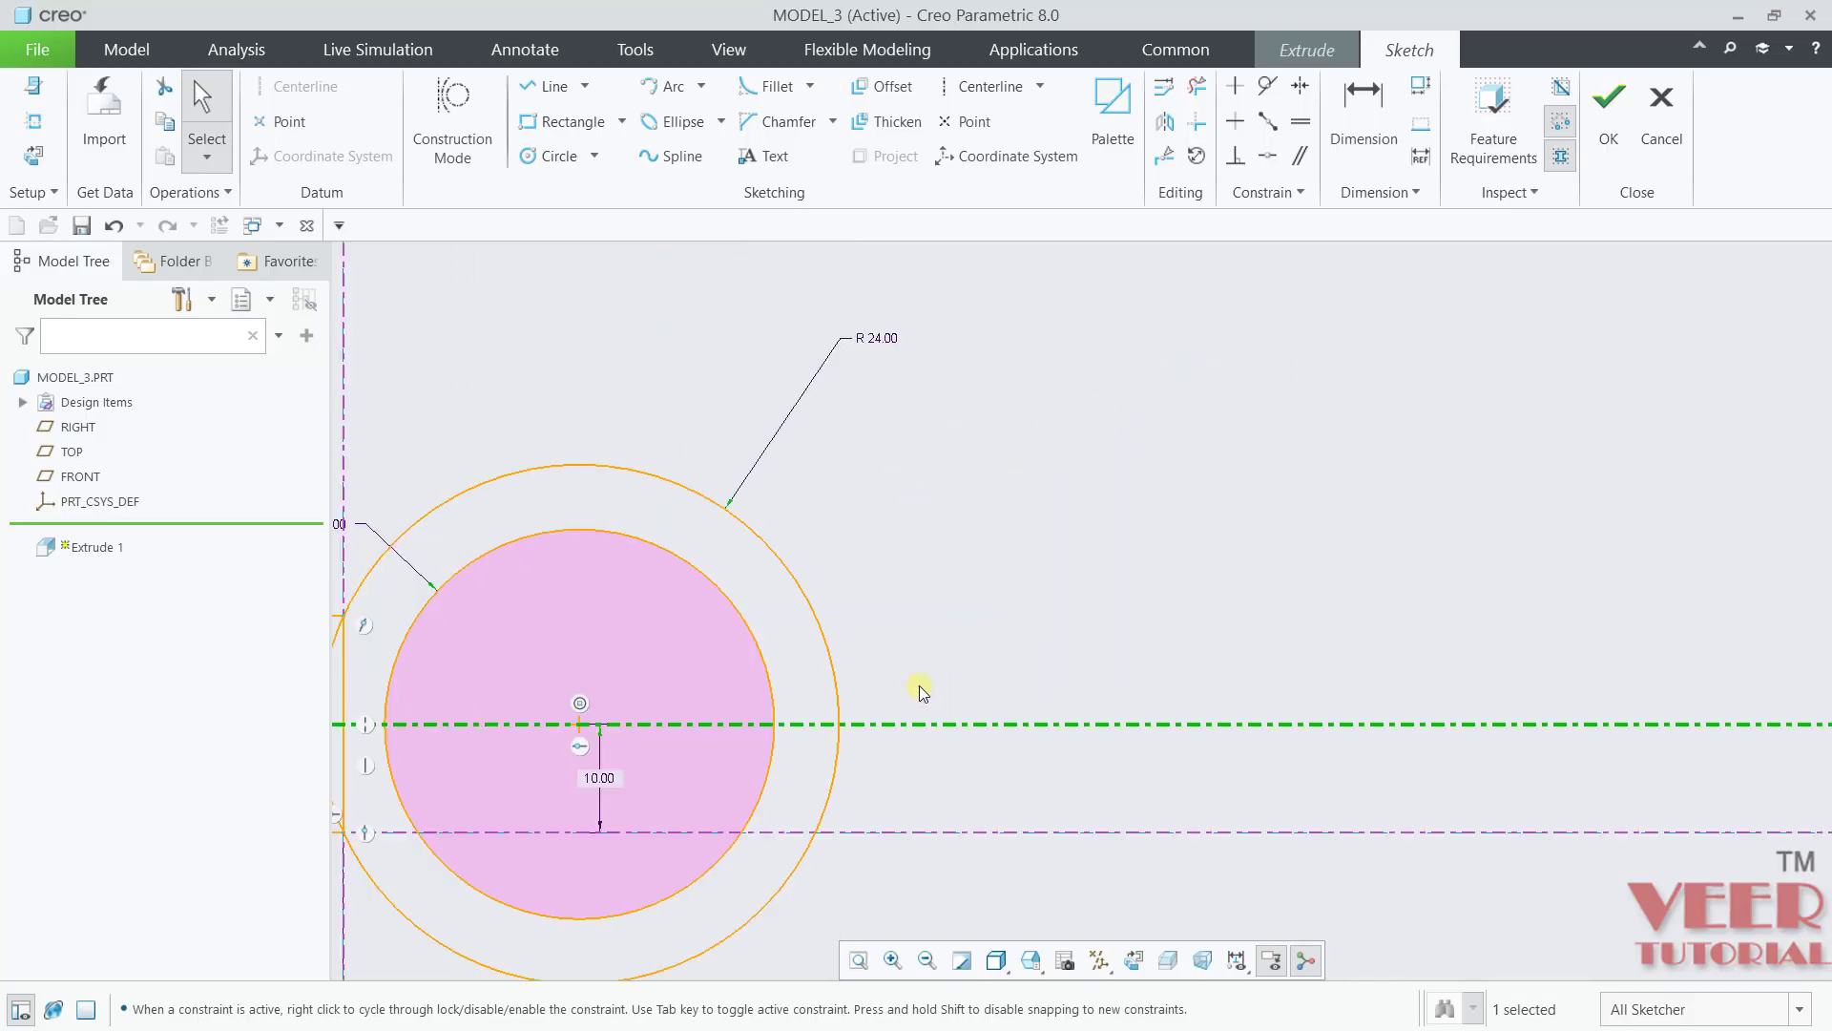
pyautogui.click(624, 123)
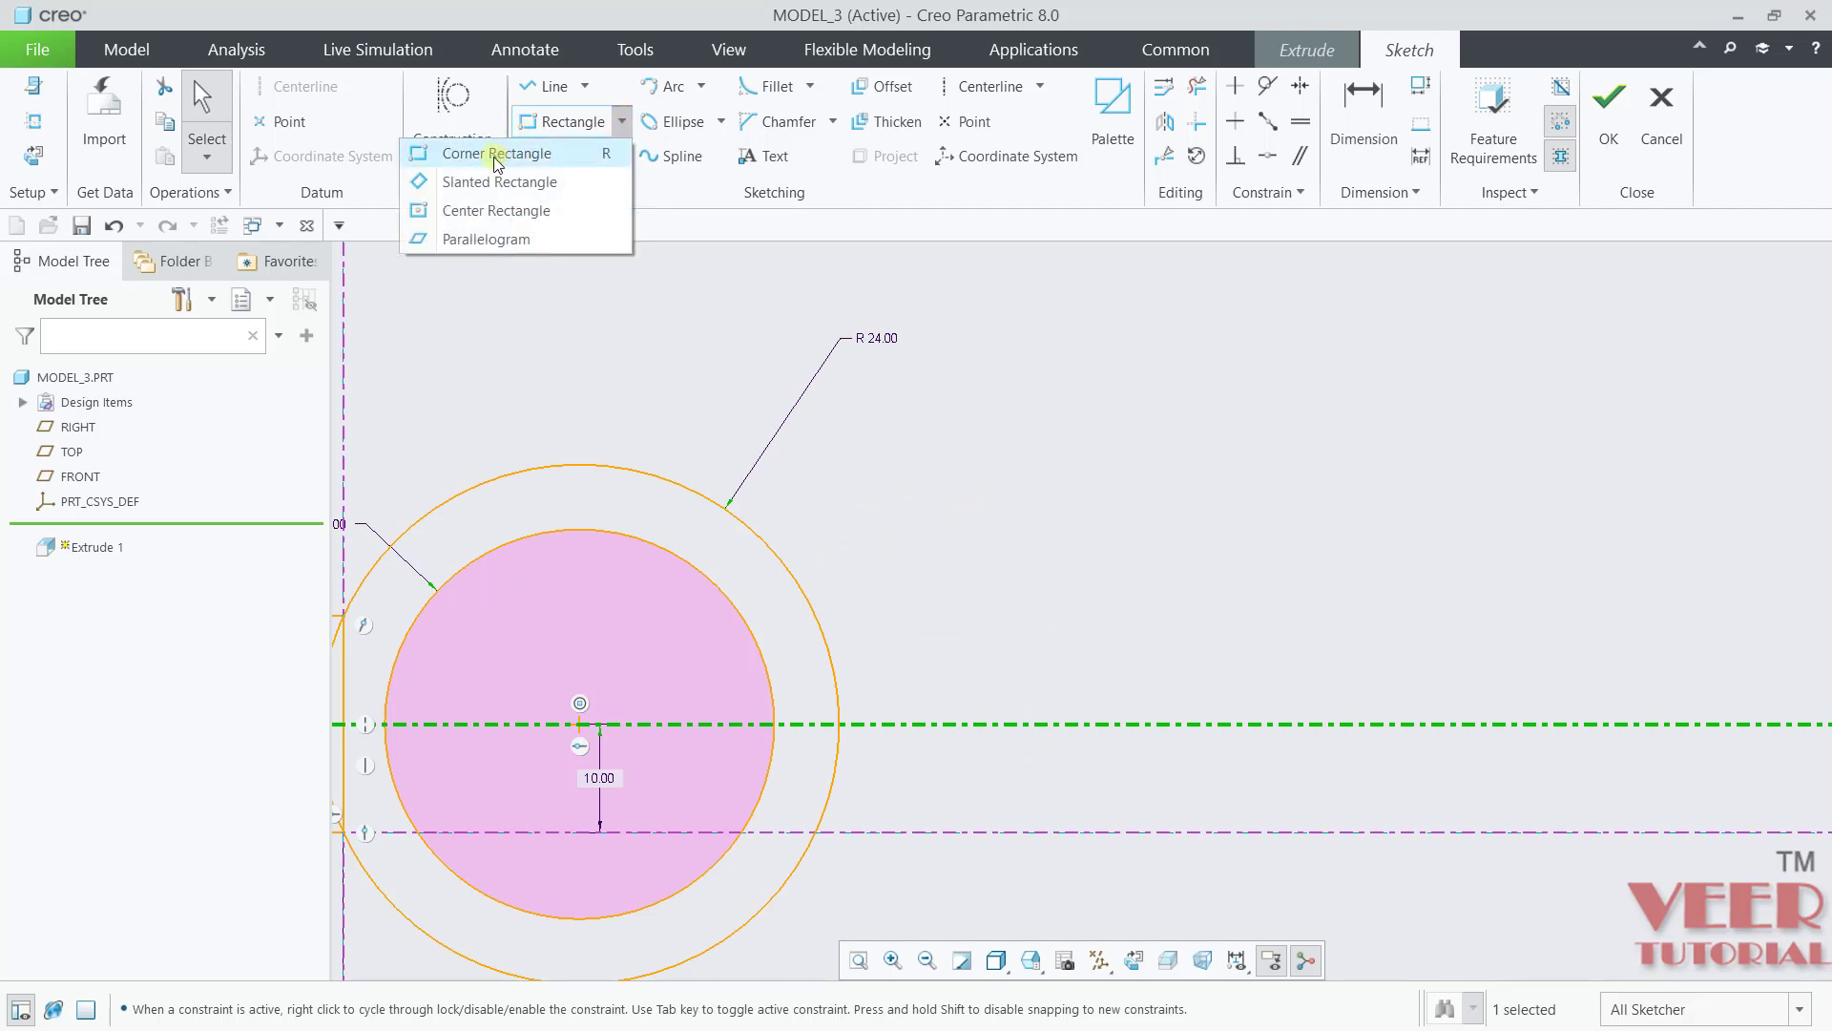
pyautogui.click(496, 155)
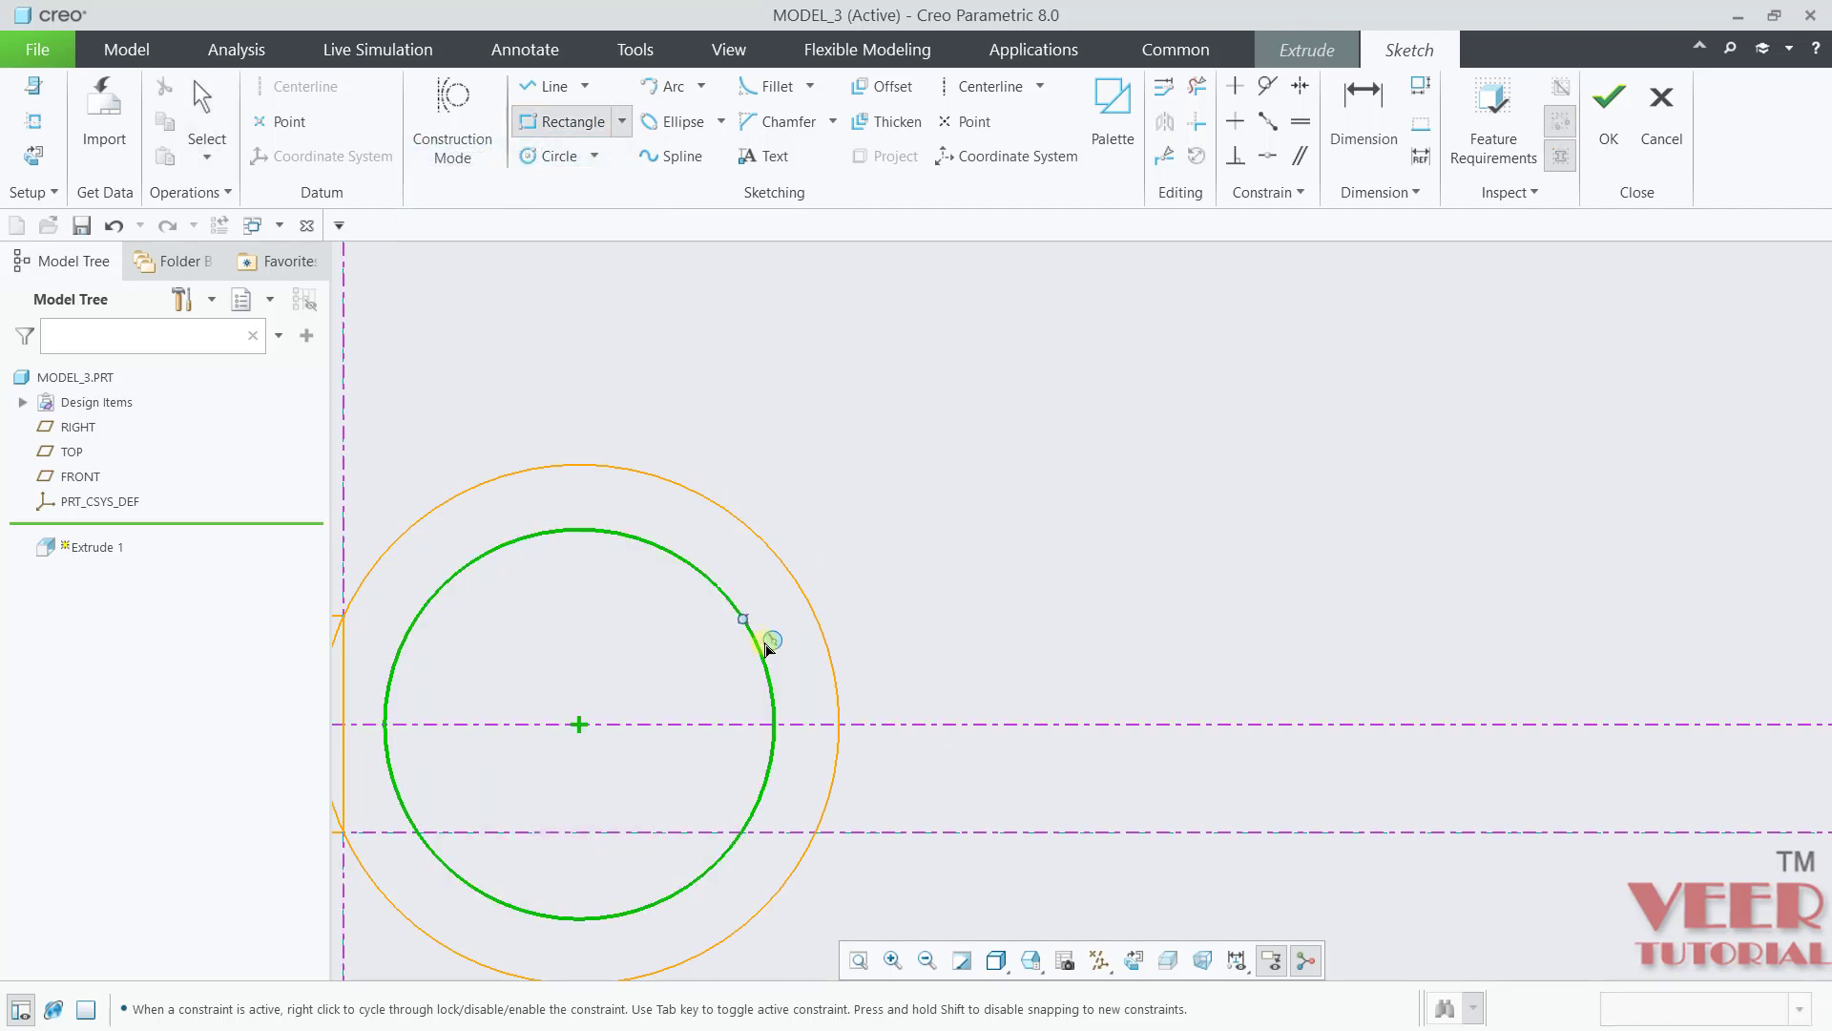
pyautogui.click(776, 732)
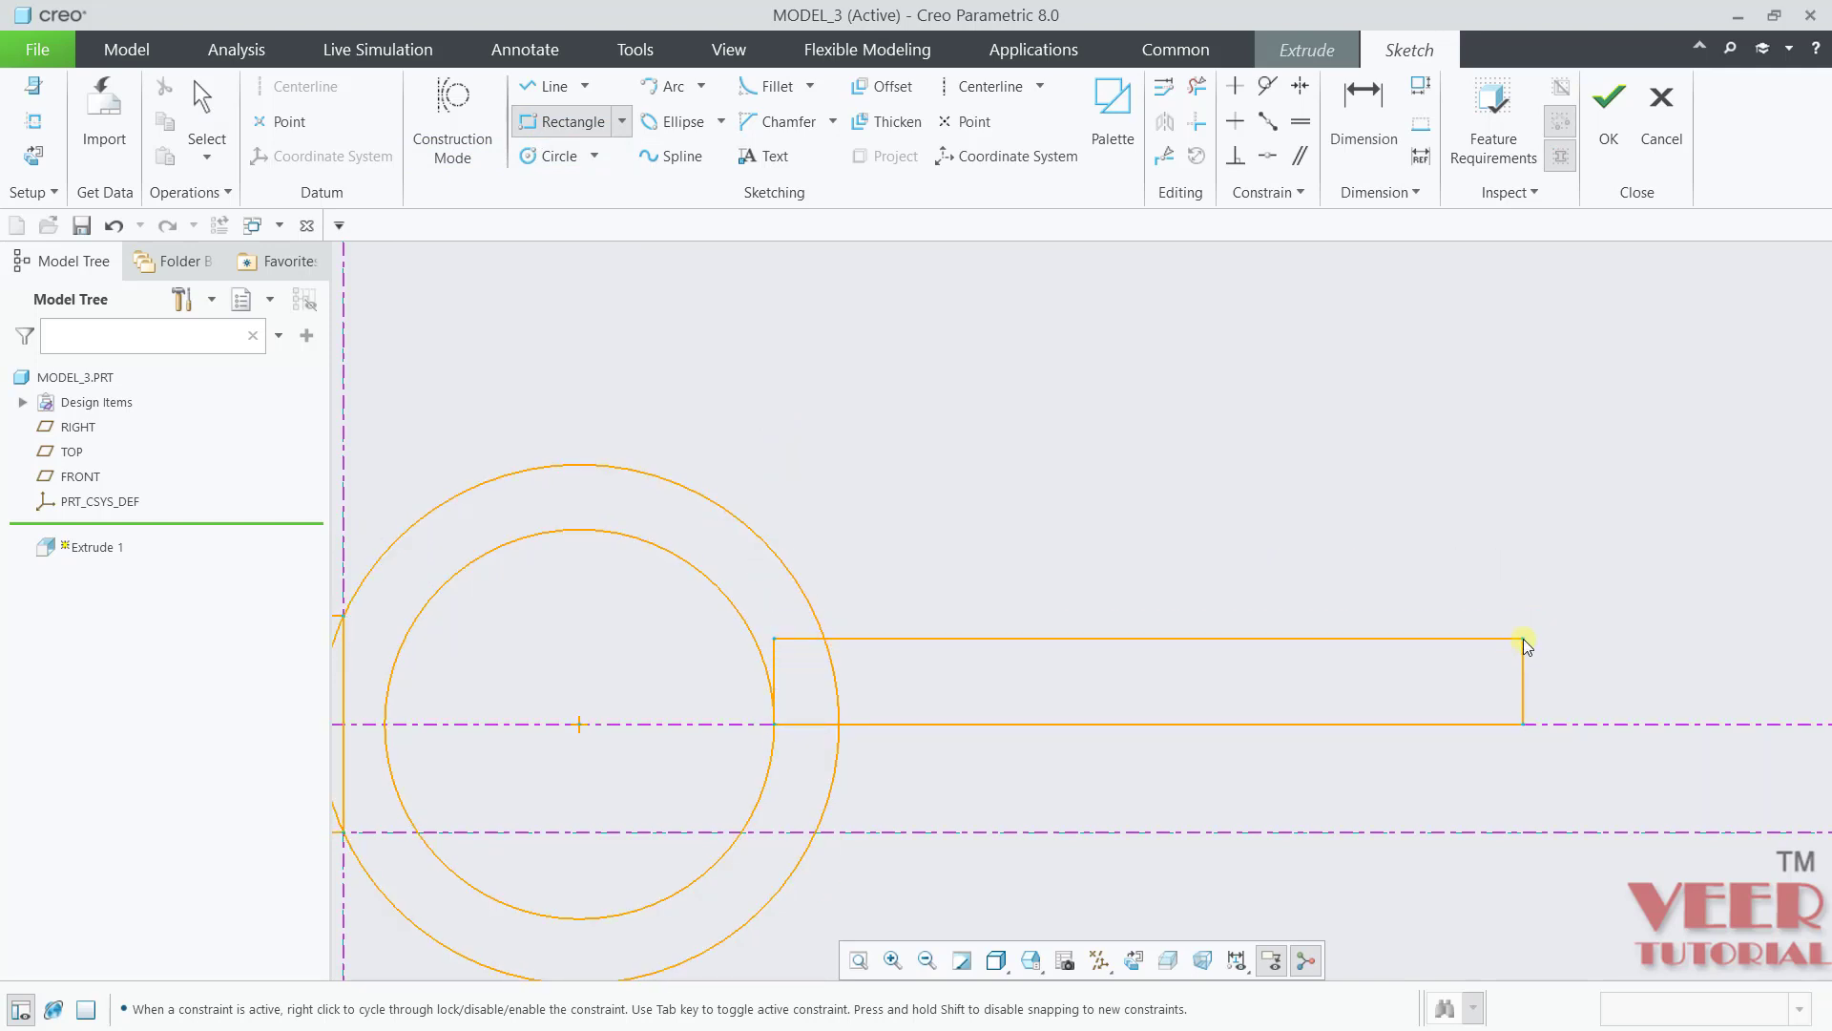
pyautogui.click(1524, 638)
pyautogui.middleClick(1725, 556)
pyautogui.scroll(4, 1527, 680)
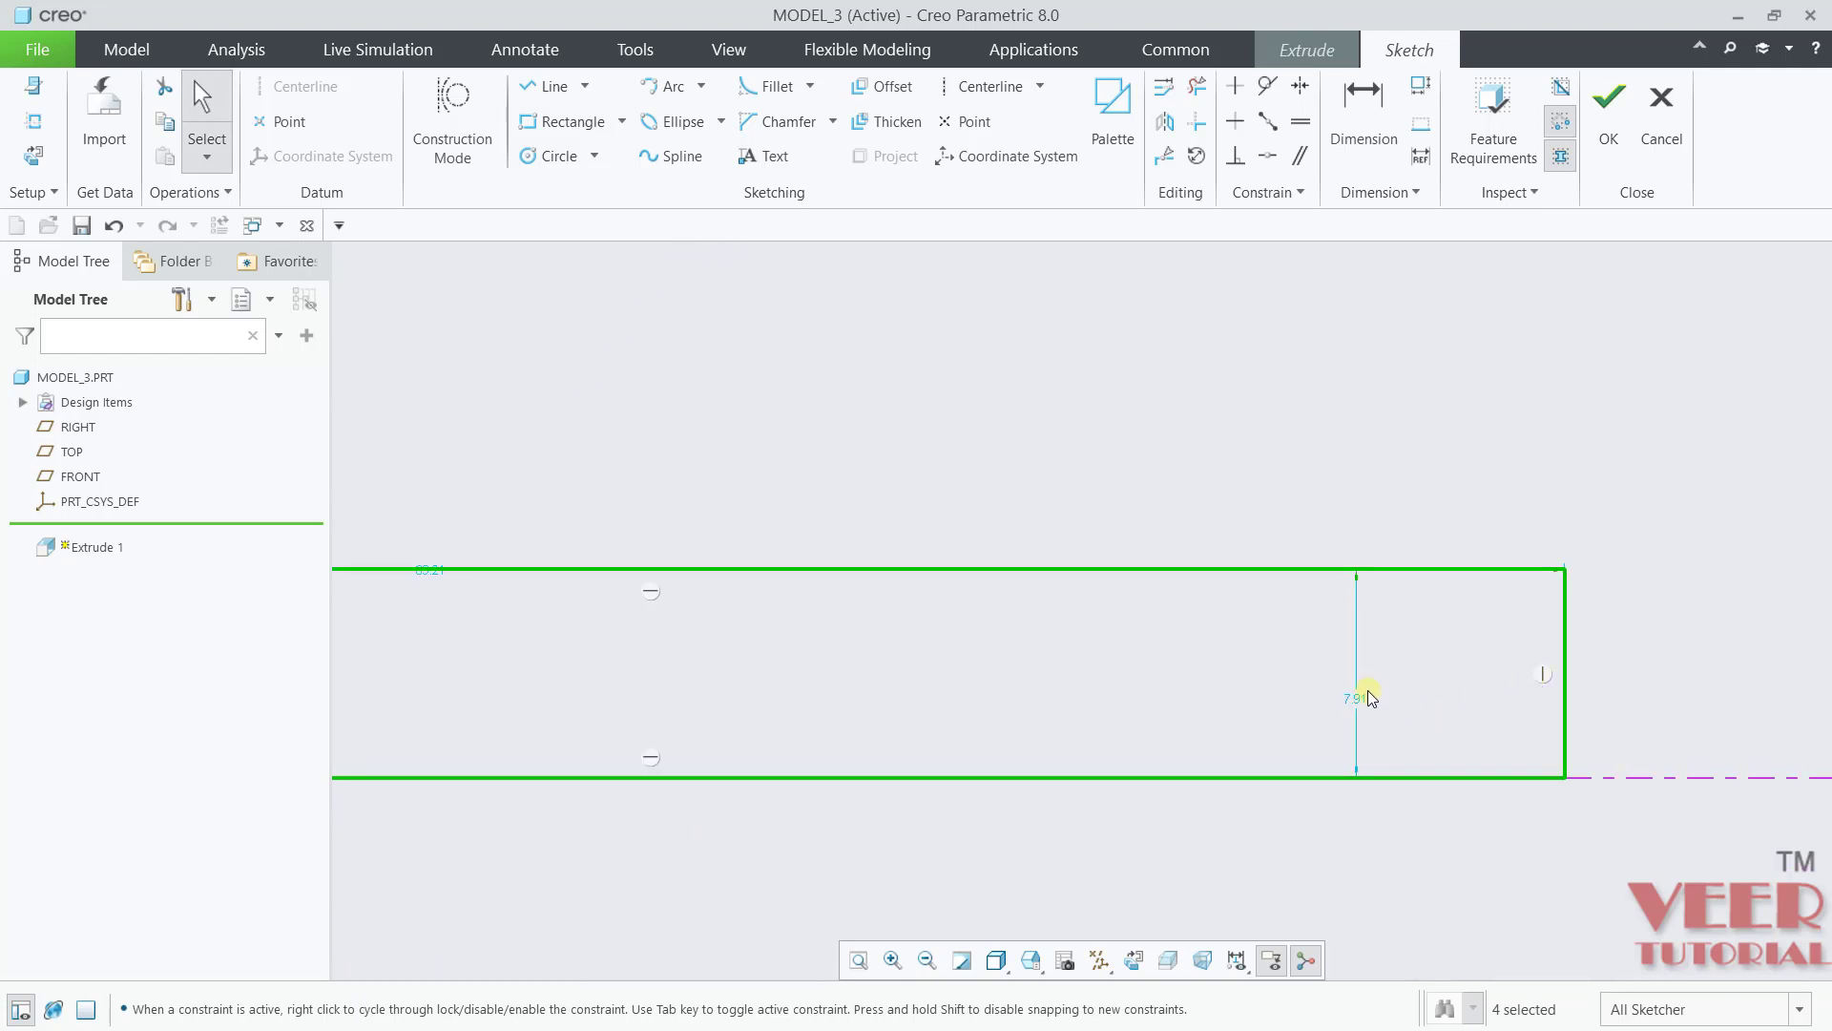
# Step: Set the thin plate rectangle's height to 10 mm and its length to 54 mm
pyautogui.doubleClick(1360, 695)
pyautogui.write('10')
pyautogui.press('Return')
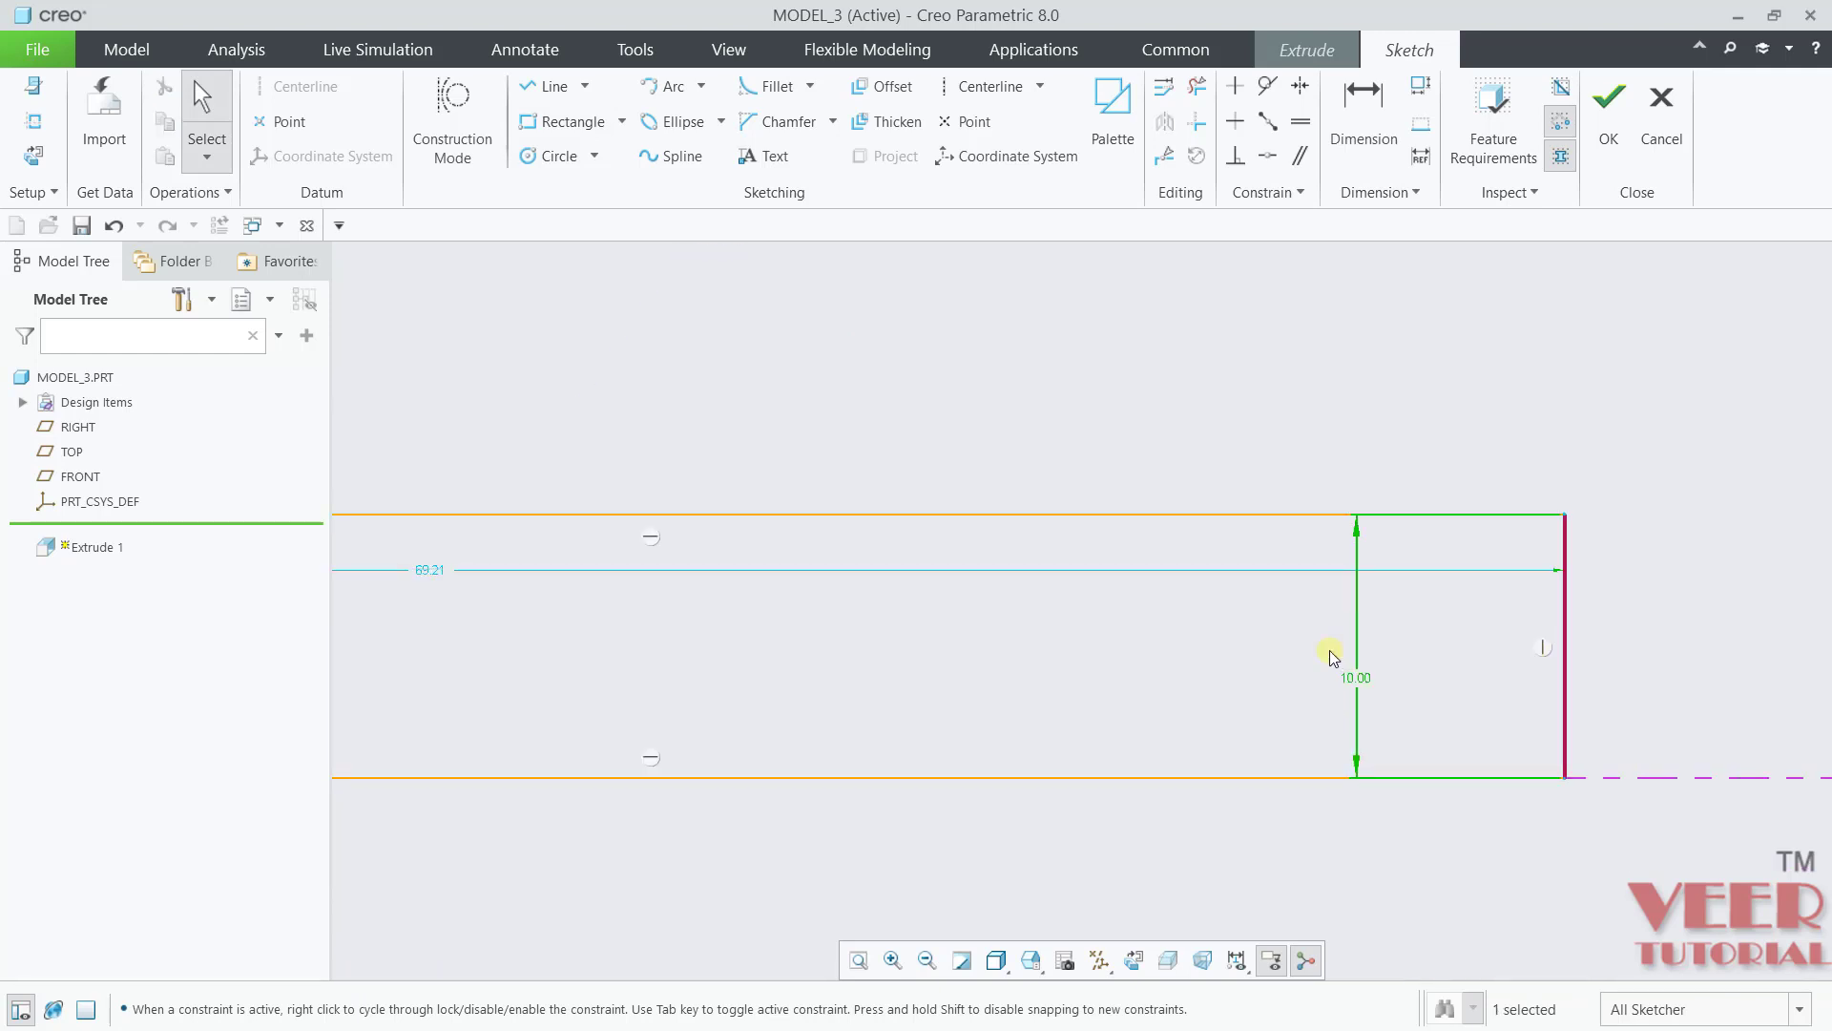
pyautogui.scroll(-5, 1336, 656)
pyautogui.scroll(2, 1034, 611)
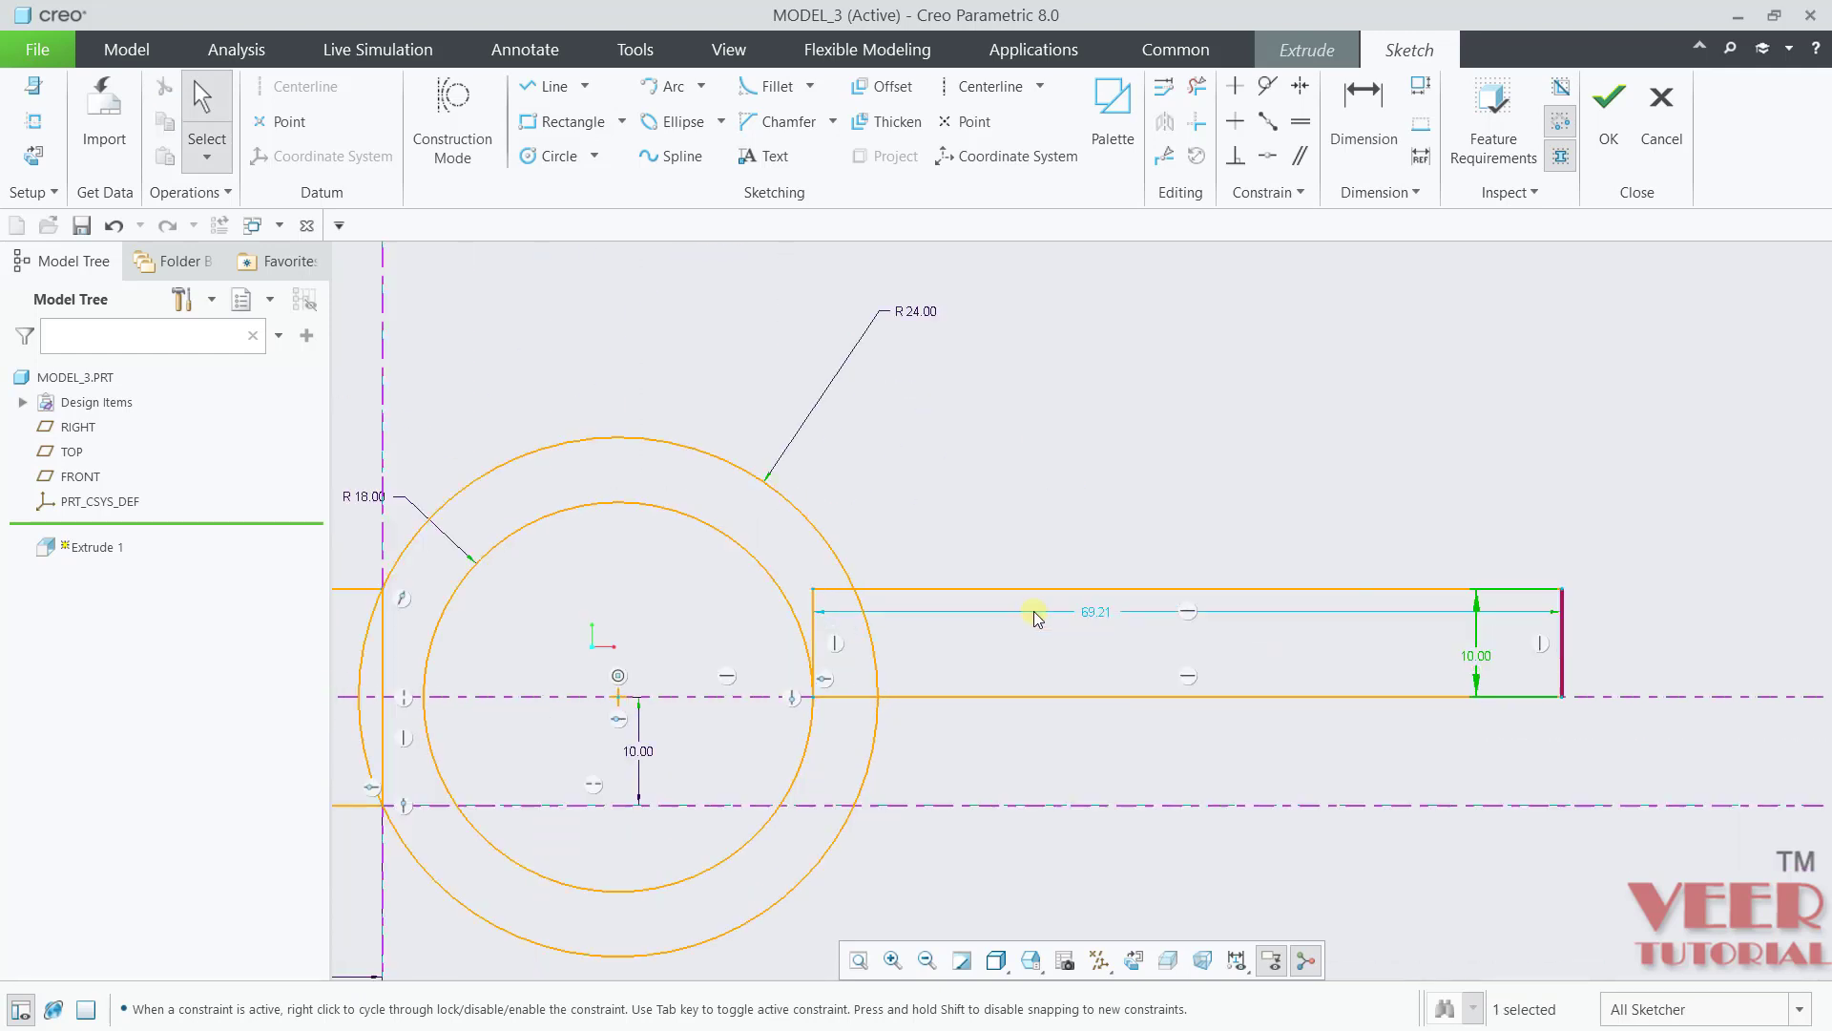
pyautogui.doubleClick(1096, 613)
pyautogui.write('54')
pyautogui.press('Return')
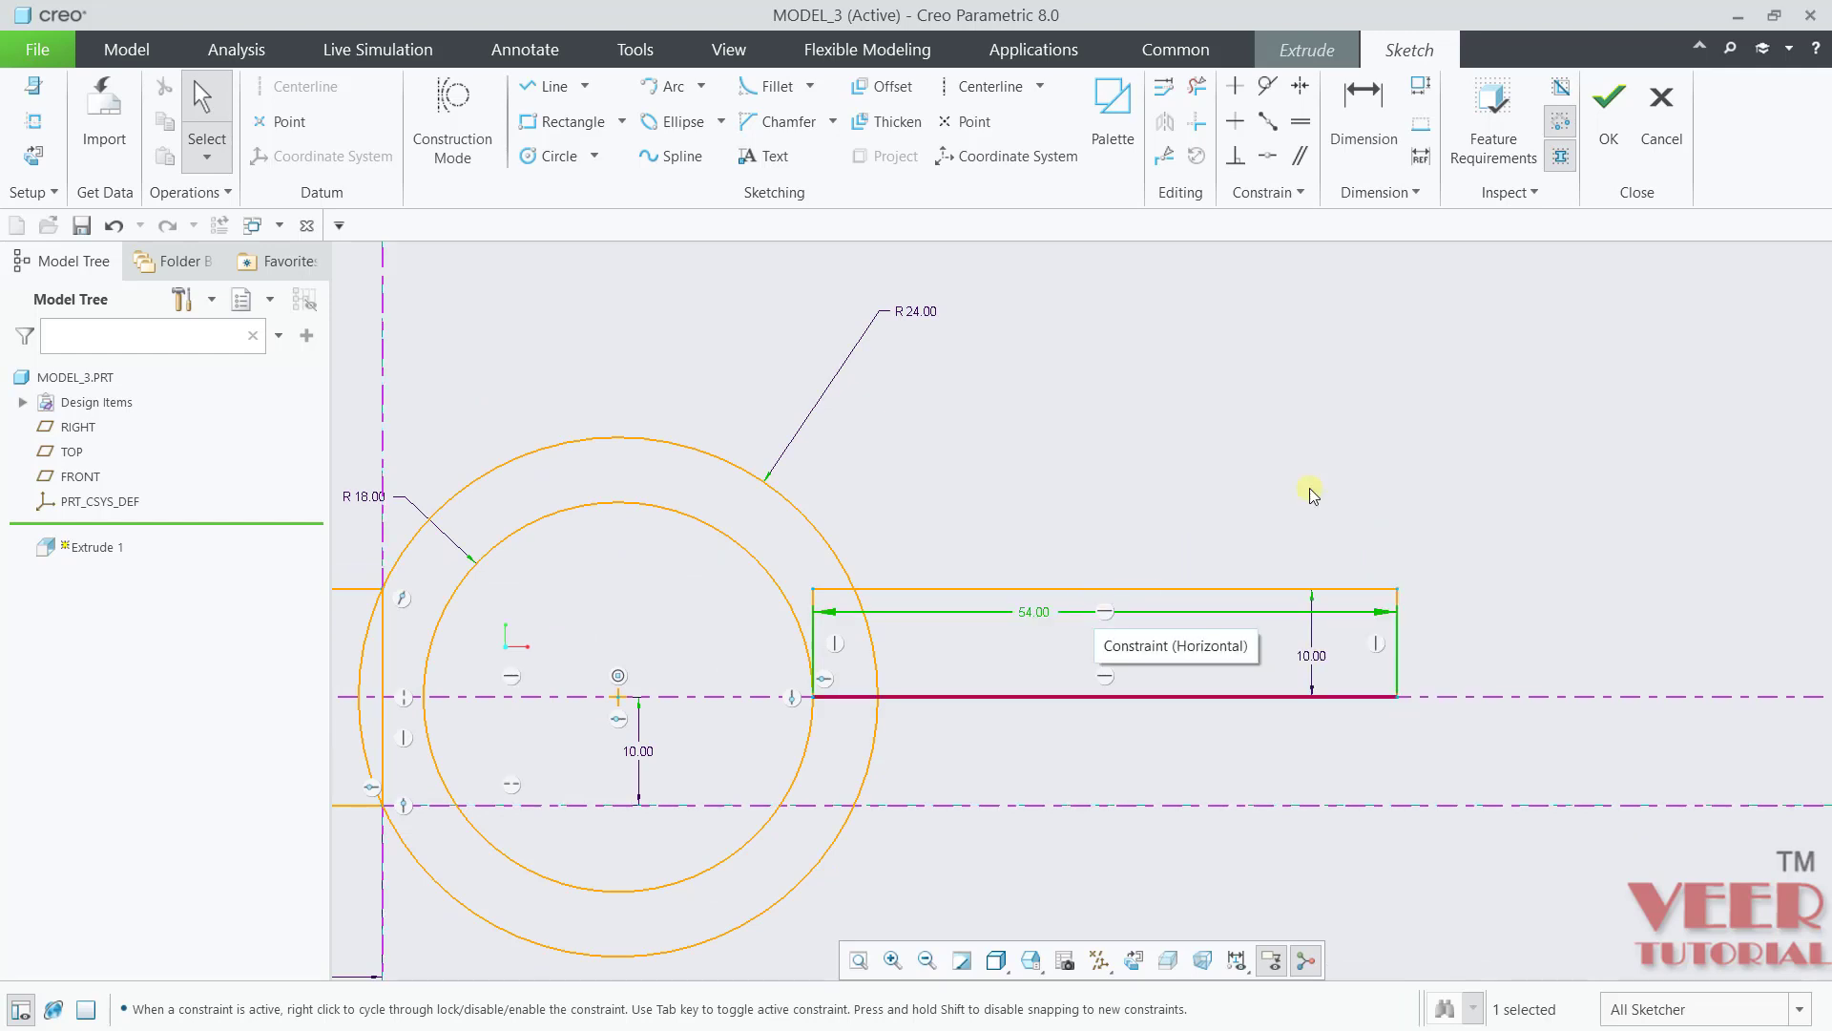
# Step: Trim away the parts of both circles that lie below the lower horizontal centerline
pyautogui.scroll(-4, 1025, 673)
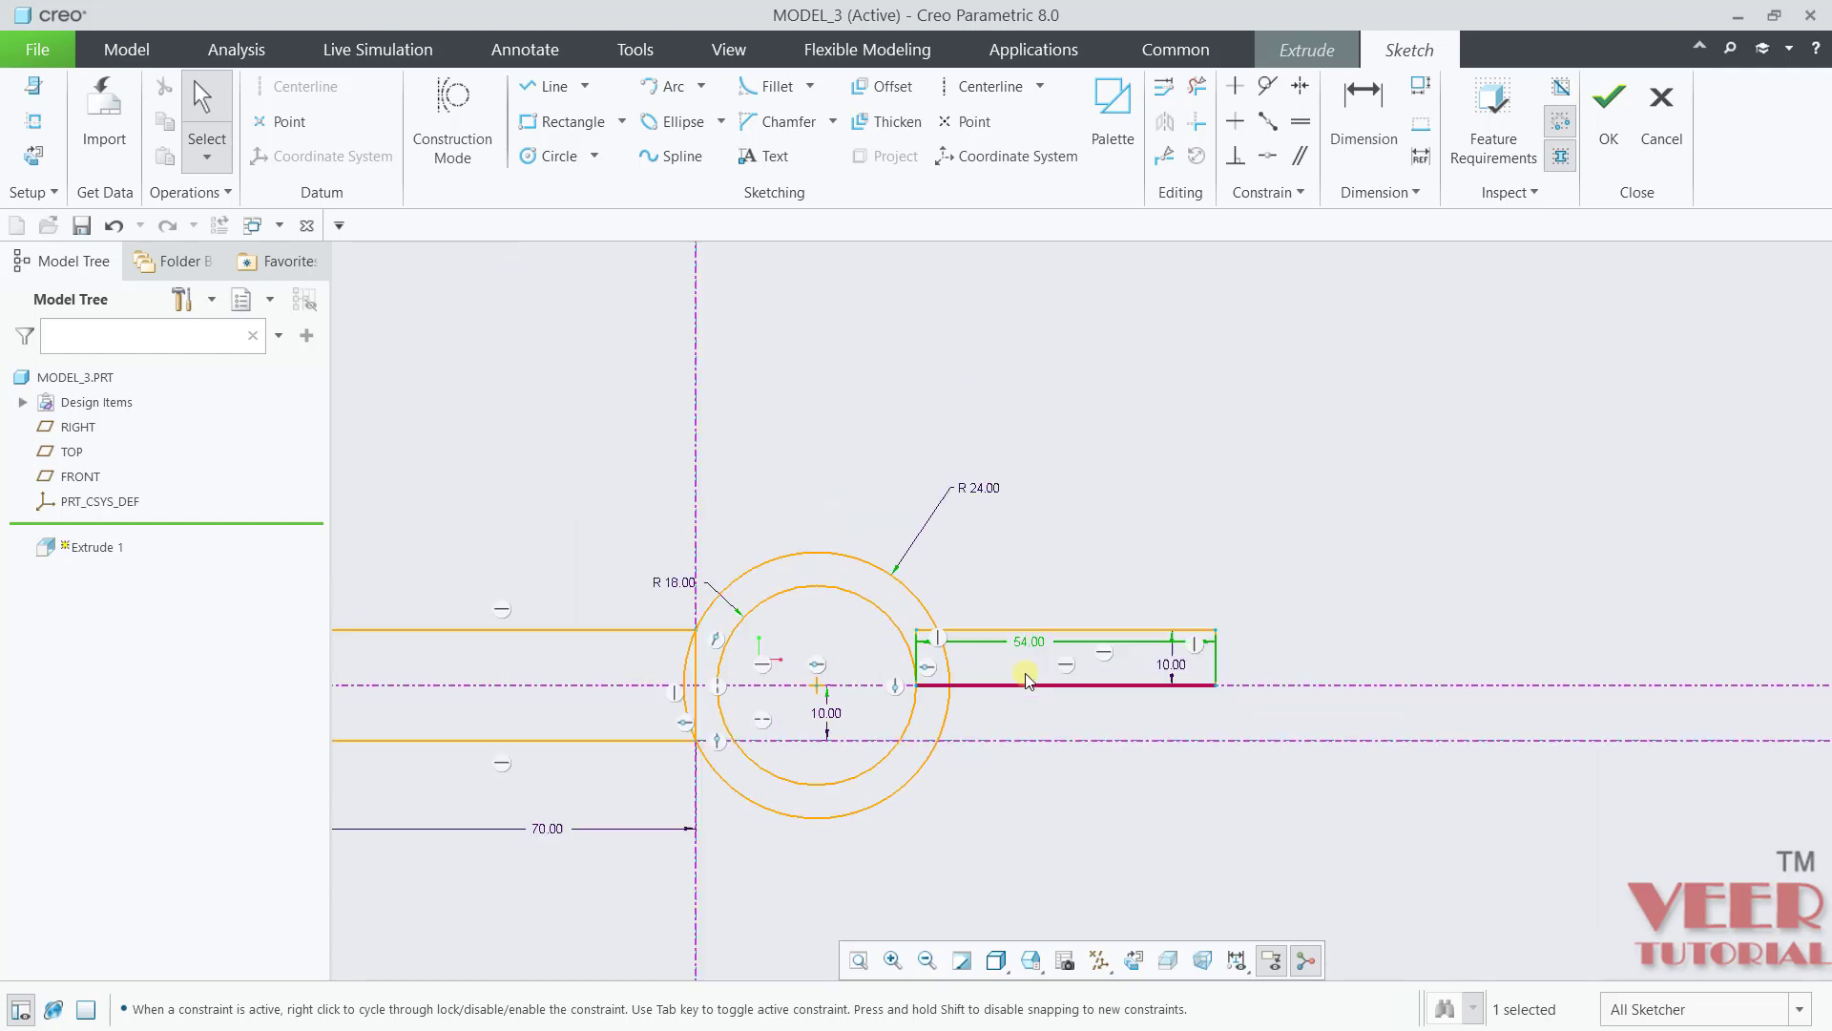
pyautogui.click(1197, 86)
pyautogui.scroll(5, 792, 725)
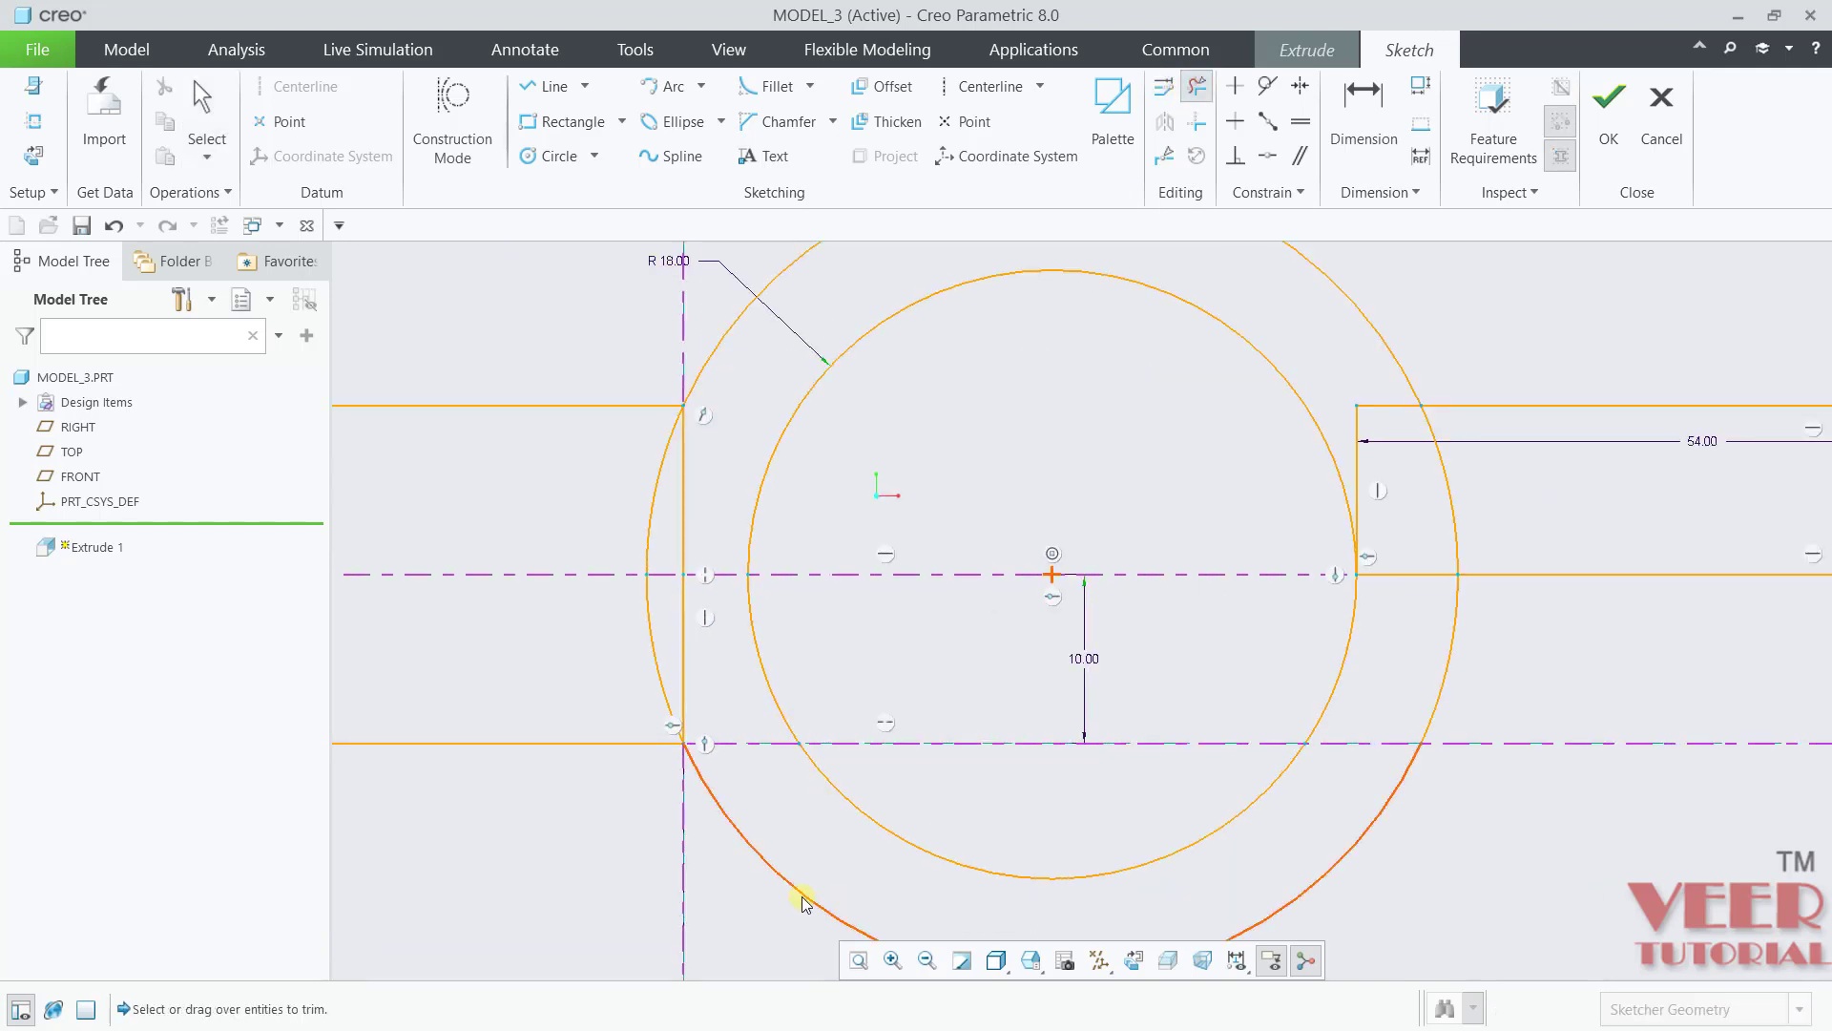
pyautogui.click(804, 902)
pyautogui.scroll(2, 1216, 818)
pyautogui.click(1188, 856)
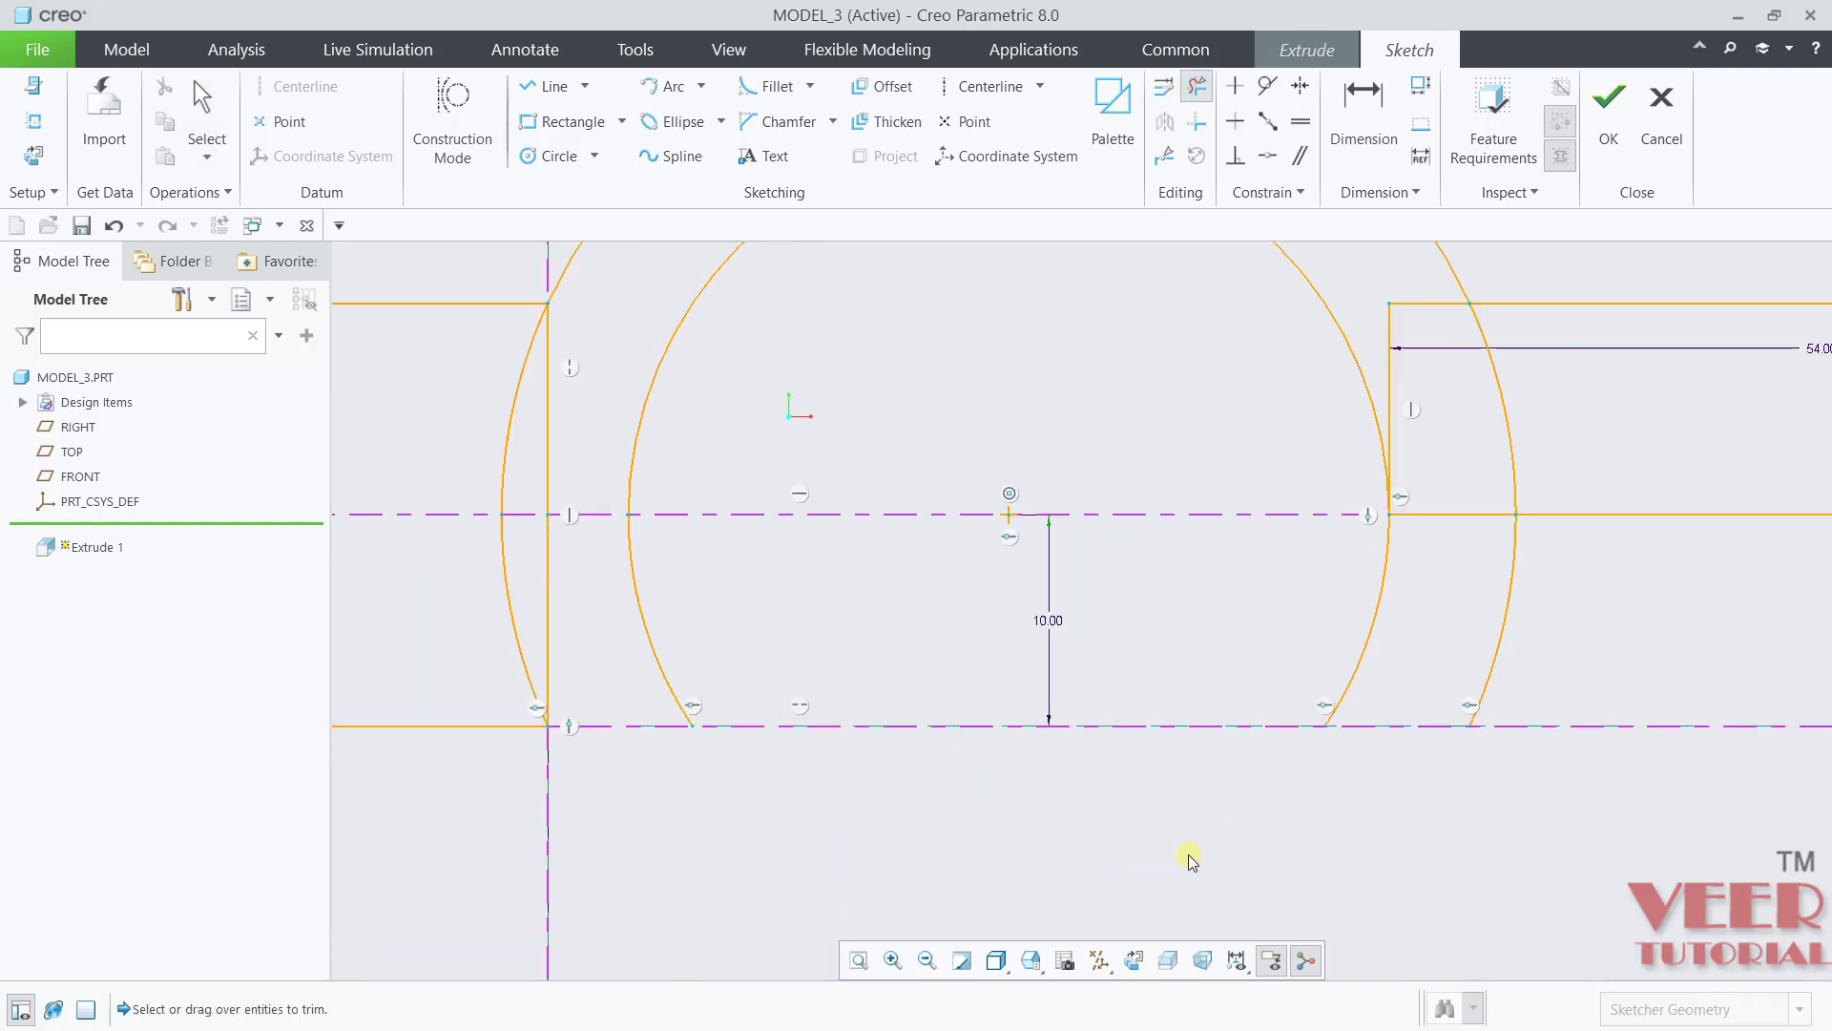
# Step: Trim both circles' remaining arcs below the upper horizontal centerline, the outer arc overlapping the block, and the block's right edge above that centerline
pyautogui.click(1510, 622)
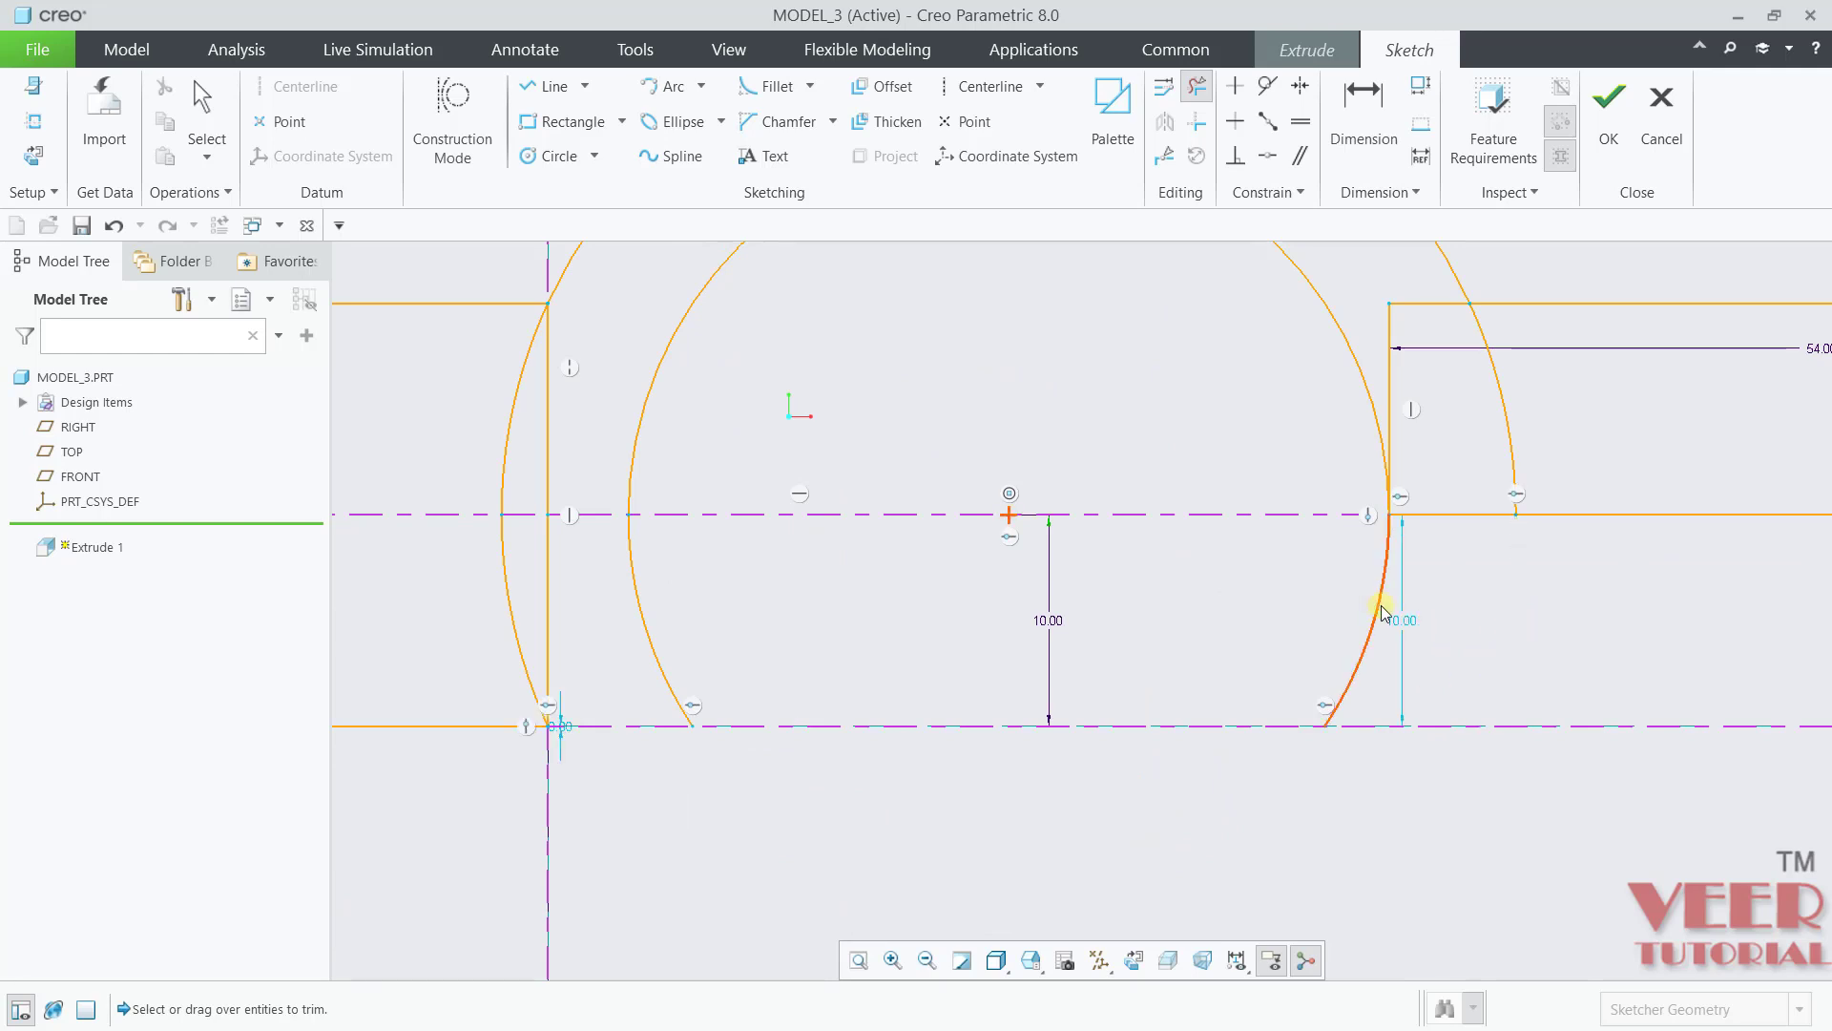
pyautogui.click(1383, 611)
pyautogui.scroll(-2, 1210, 679)
pyautogui.scroll(3, 645, 621)
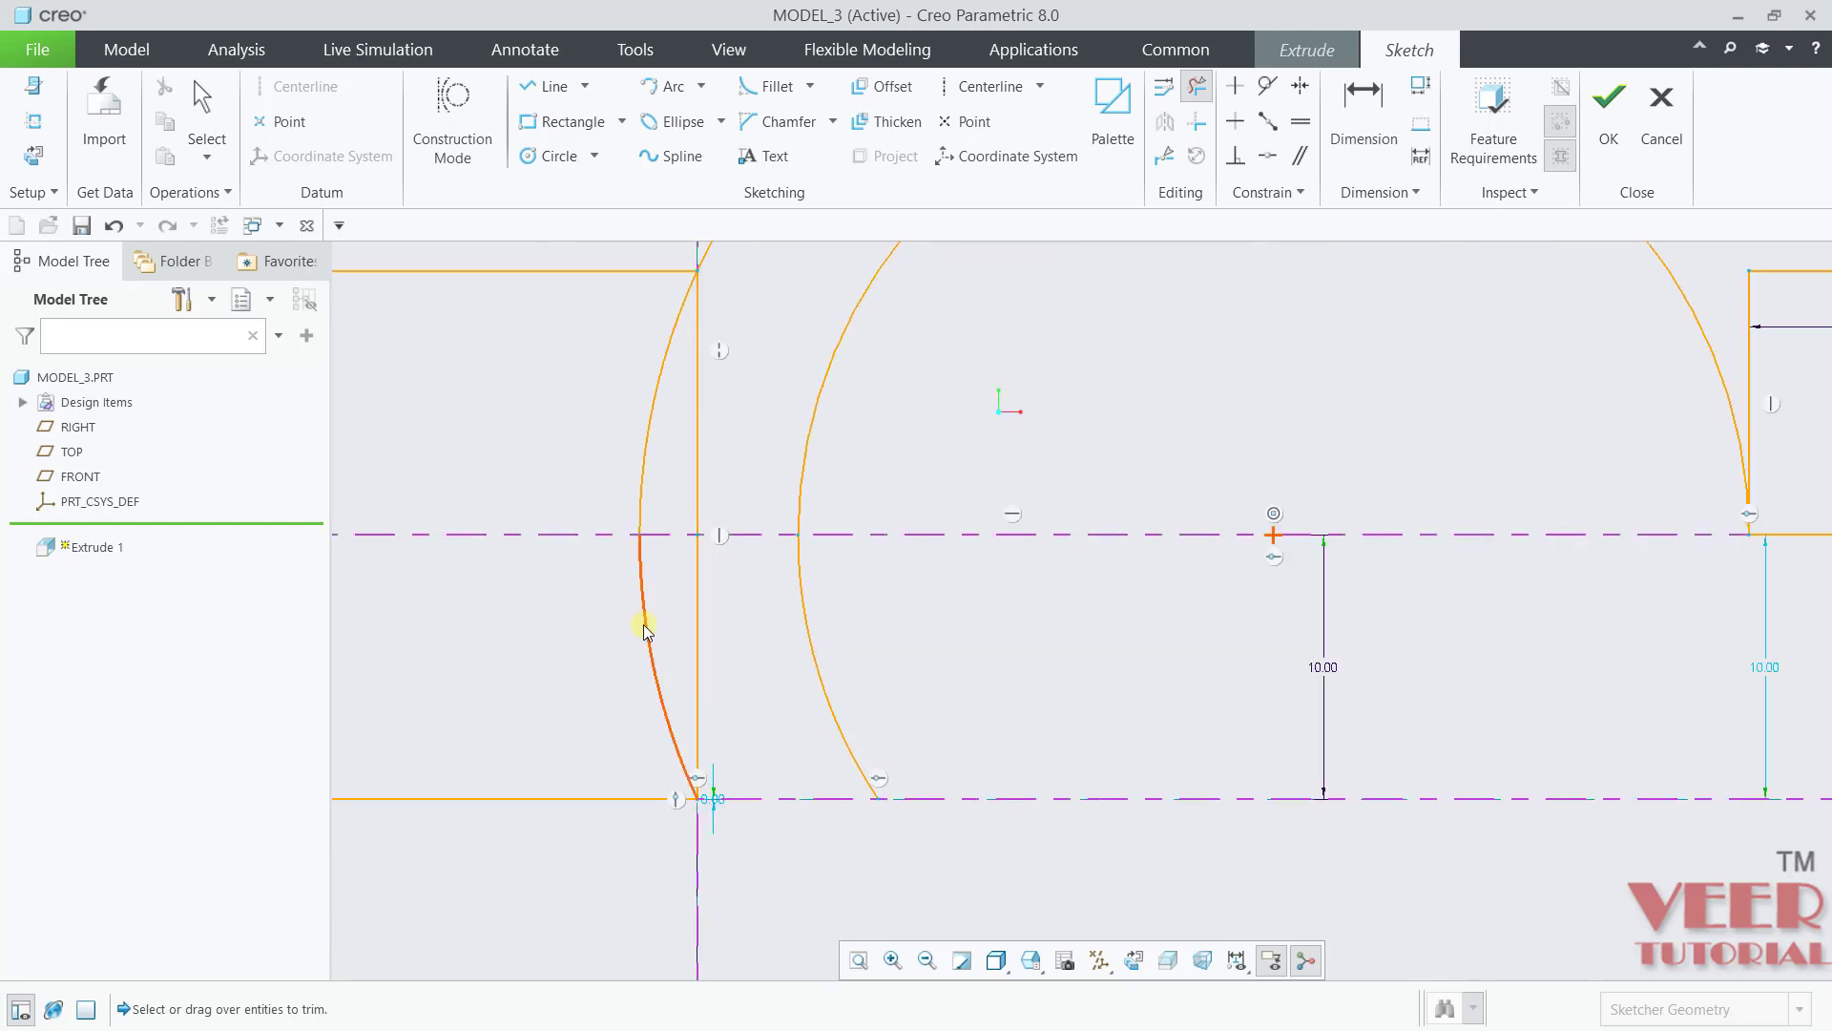
pyautogui.click(645, 630)
pyautogui.click(649, 417)
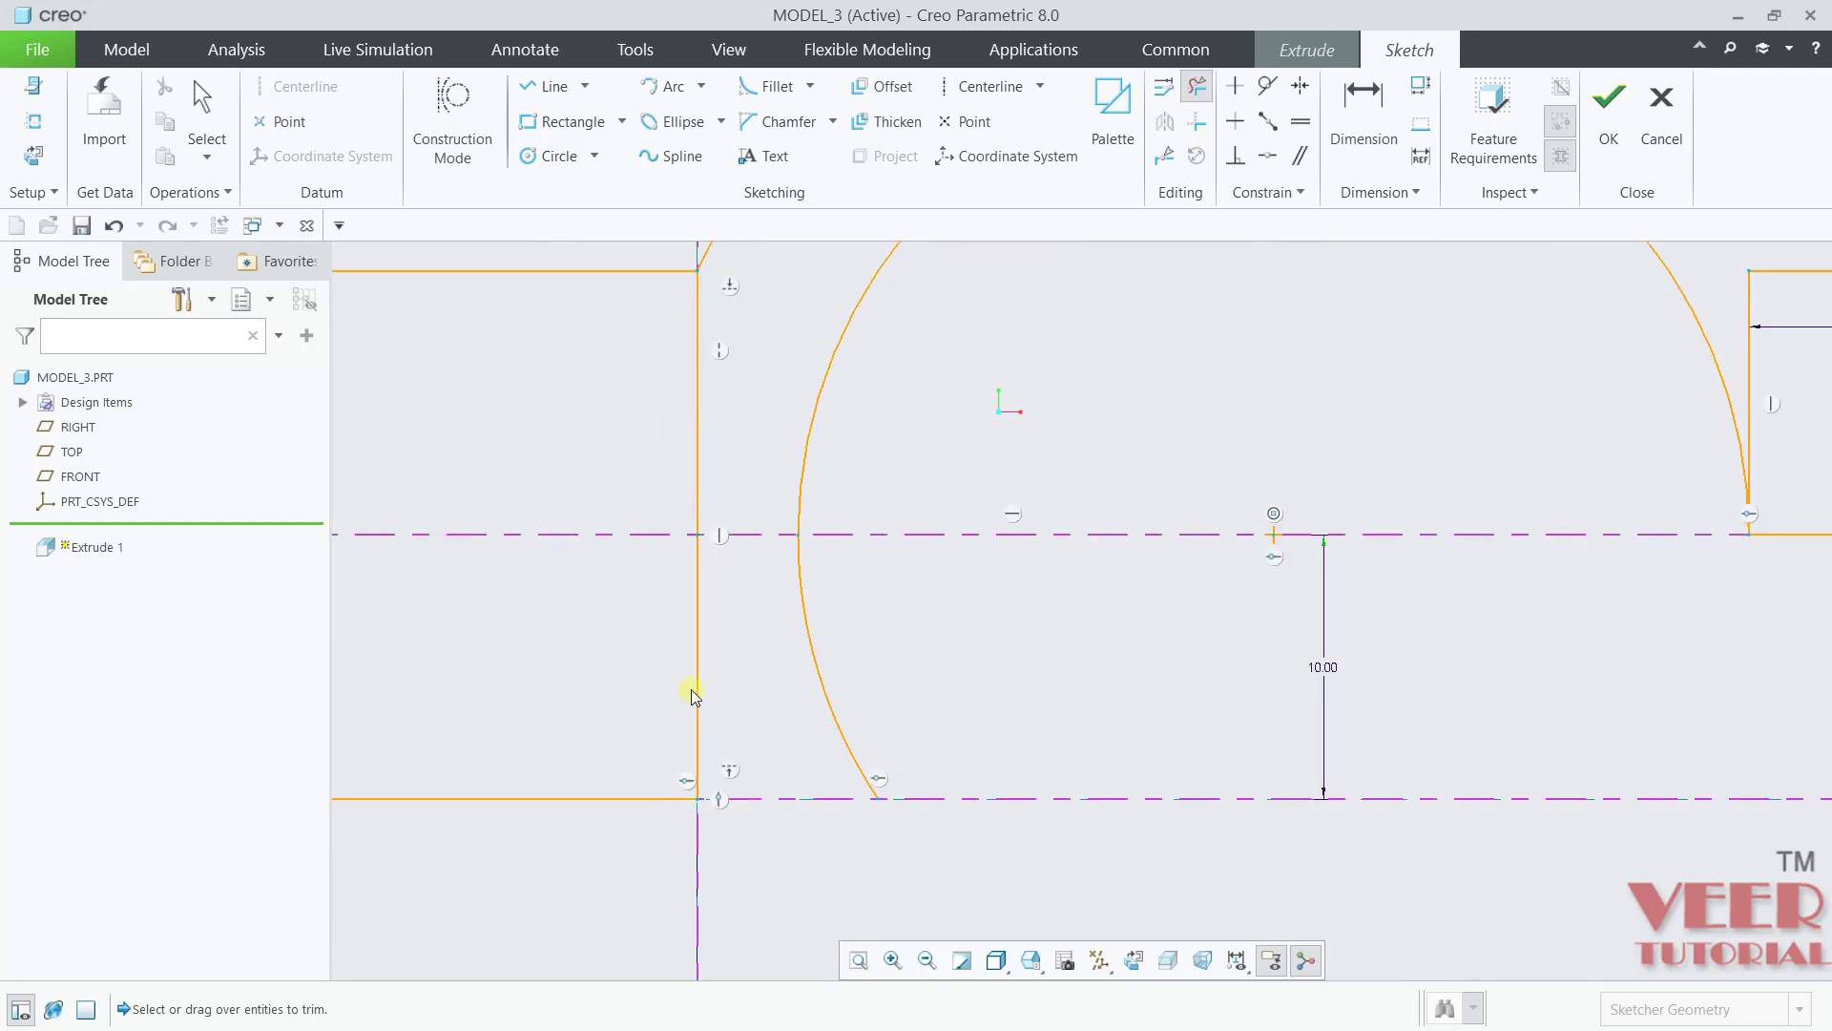
pyautogui.click(810, 648)
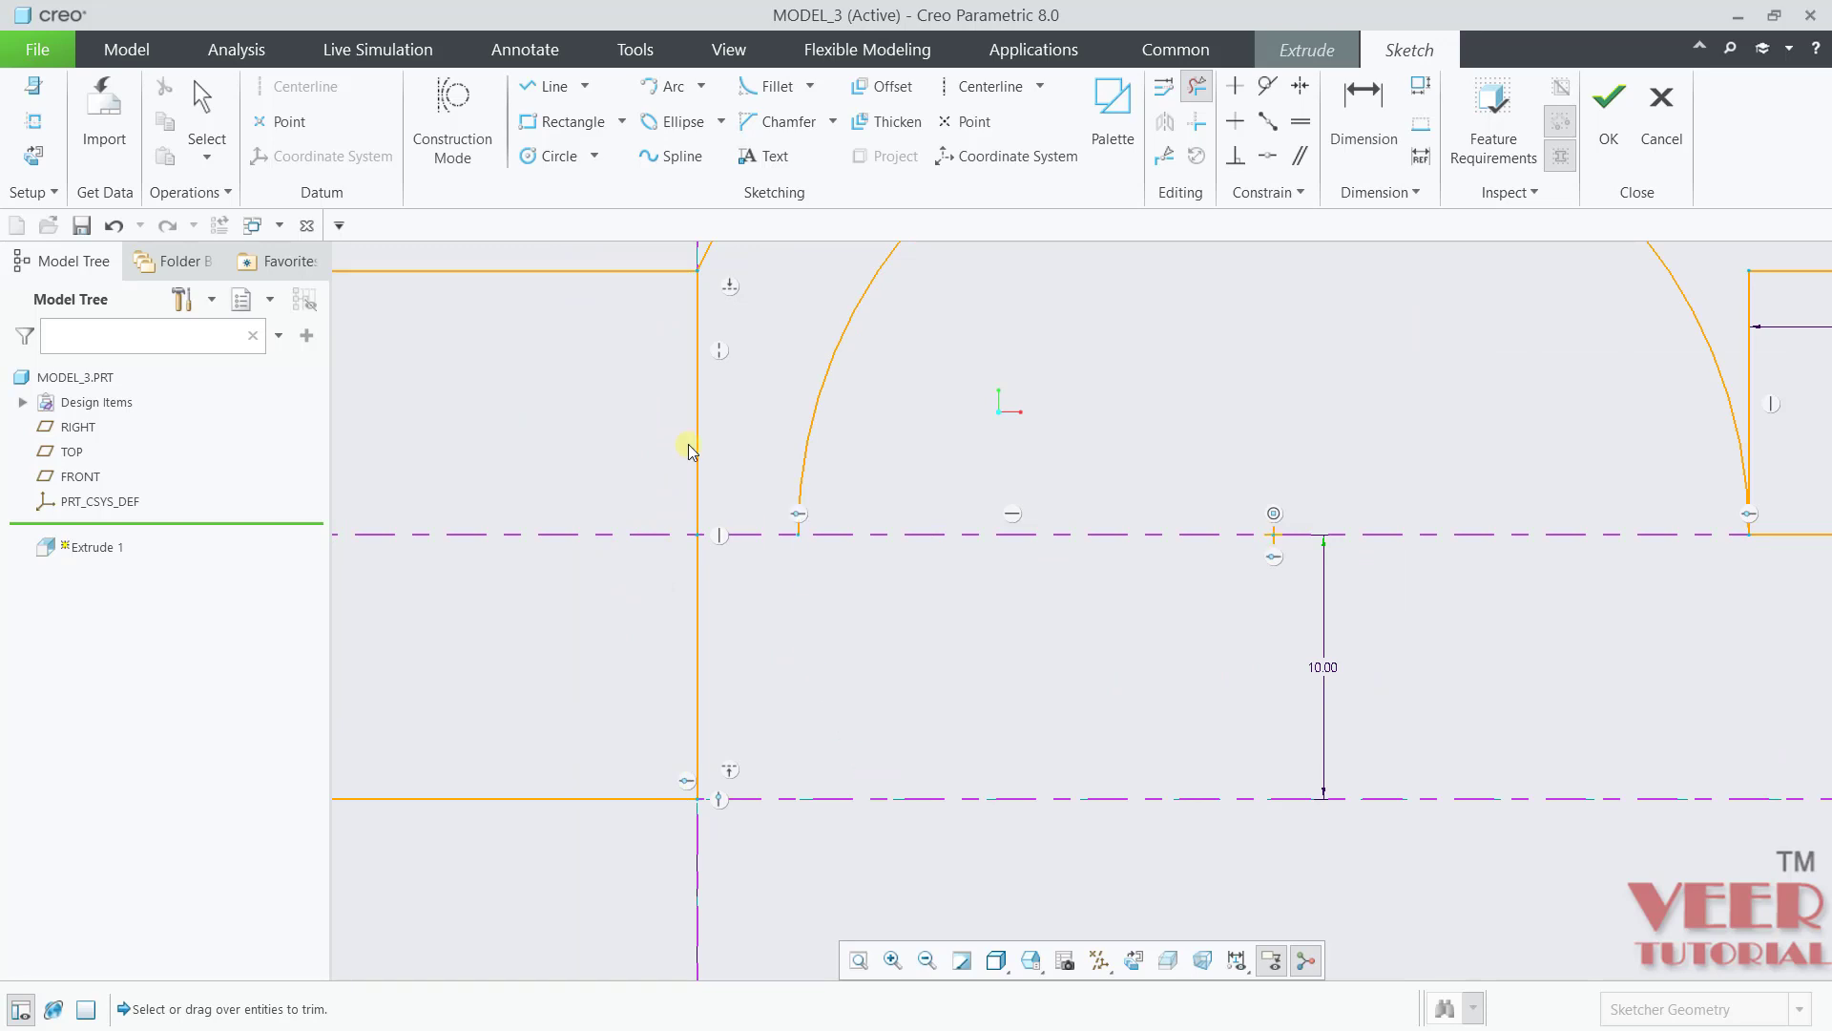
pyautogui.click(691, 394)
pyautogui.scroll(-2, 592, 692)
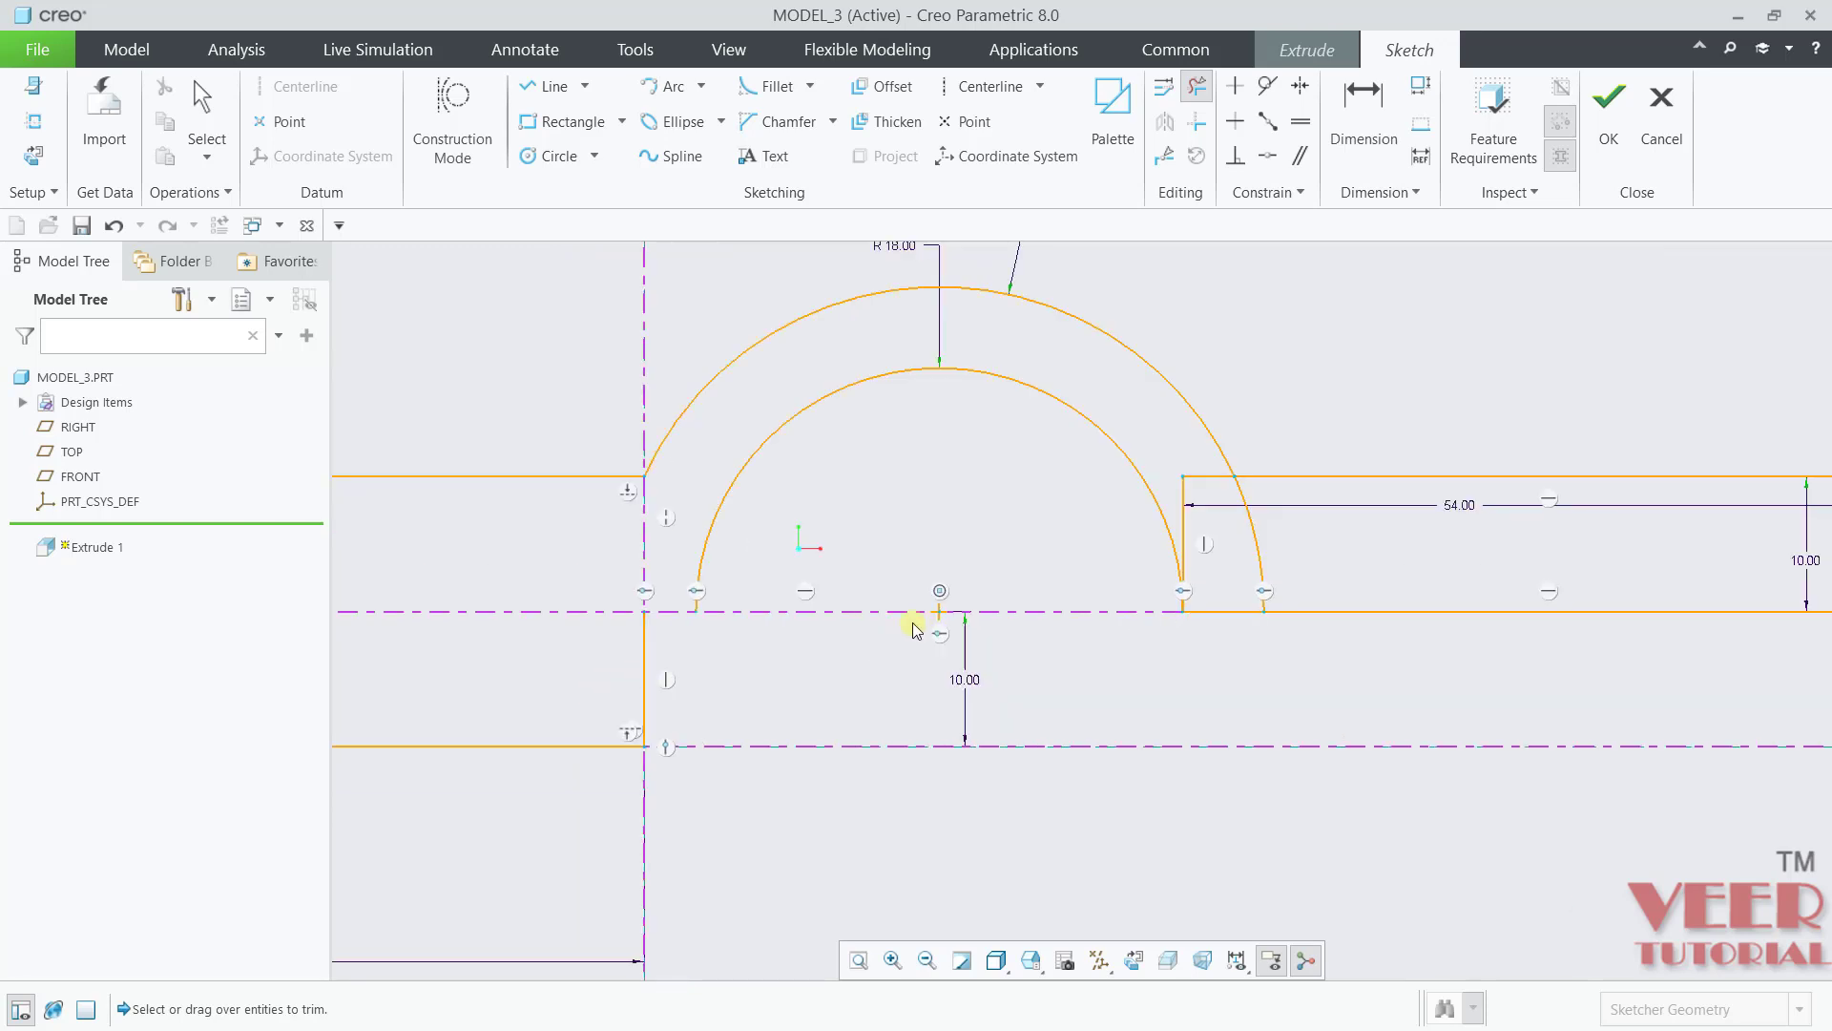
# Step: Trim the thin plate's left edge, its top edge inside the arch, and the outer arc inside the plate
pyautogui.scroll(-3, 556, 654)
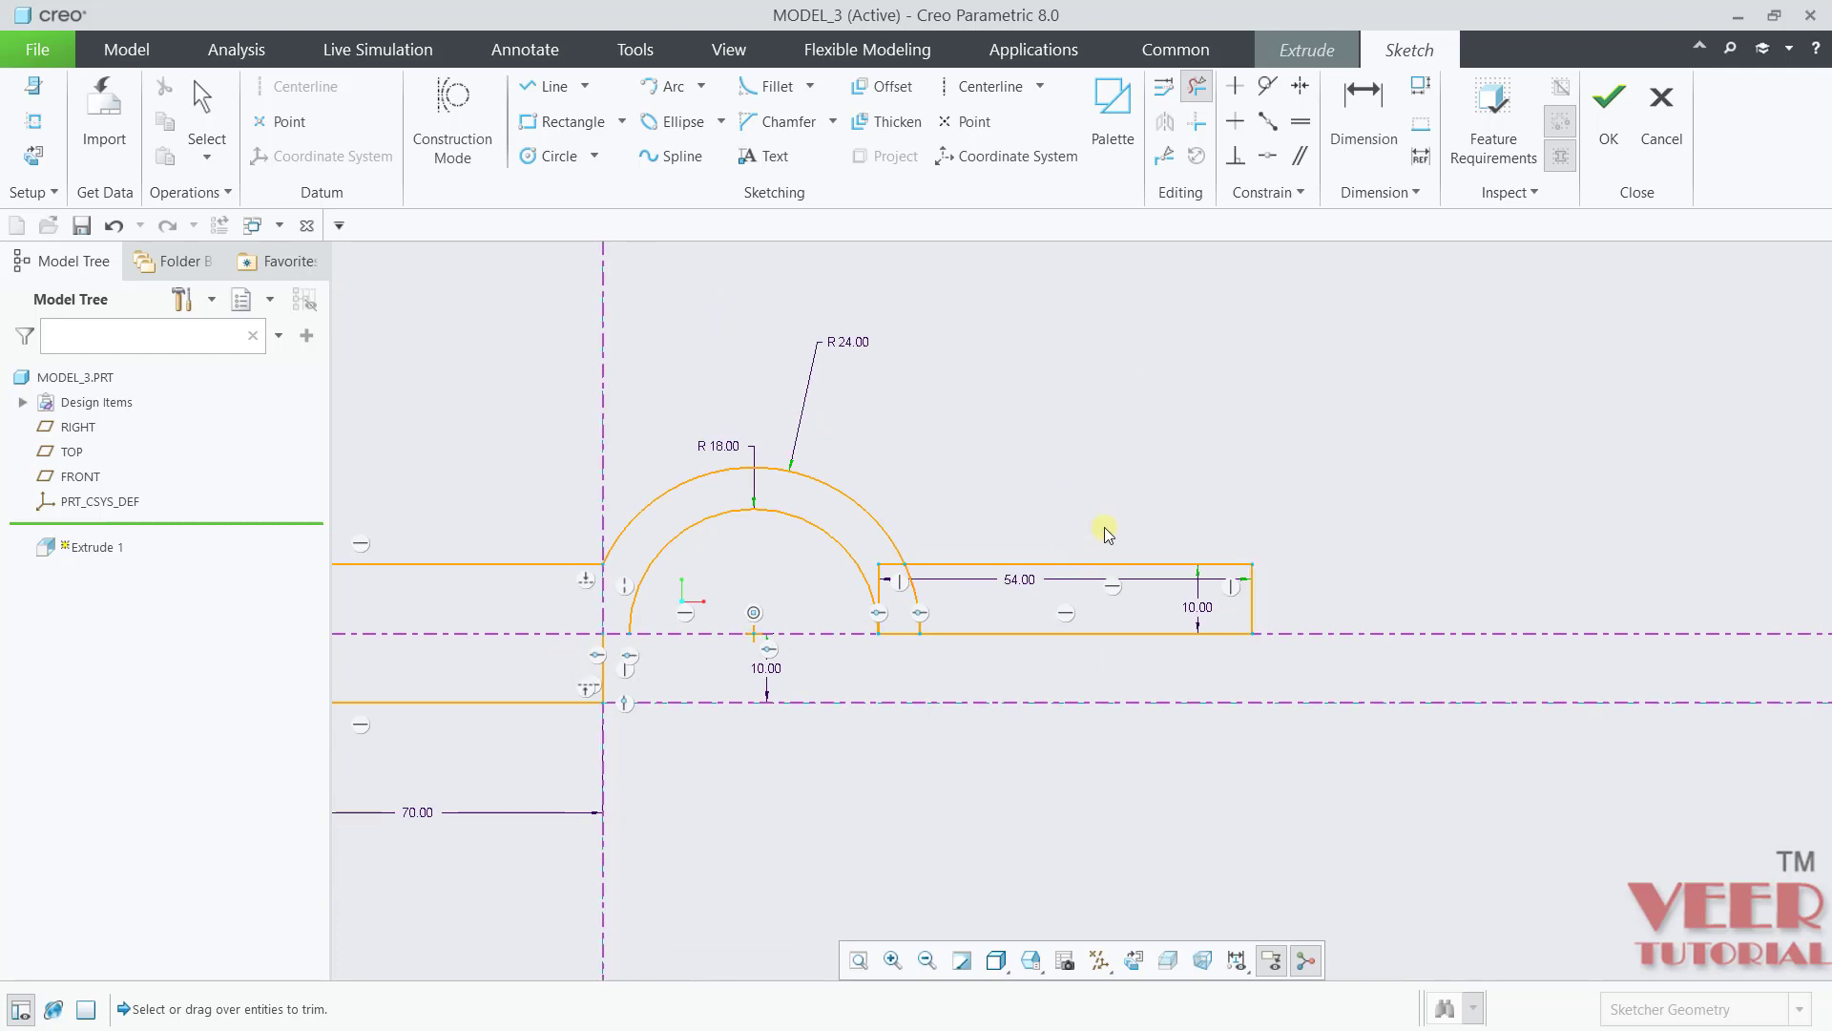
pyautogui.scroll(4, 878, 584)
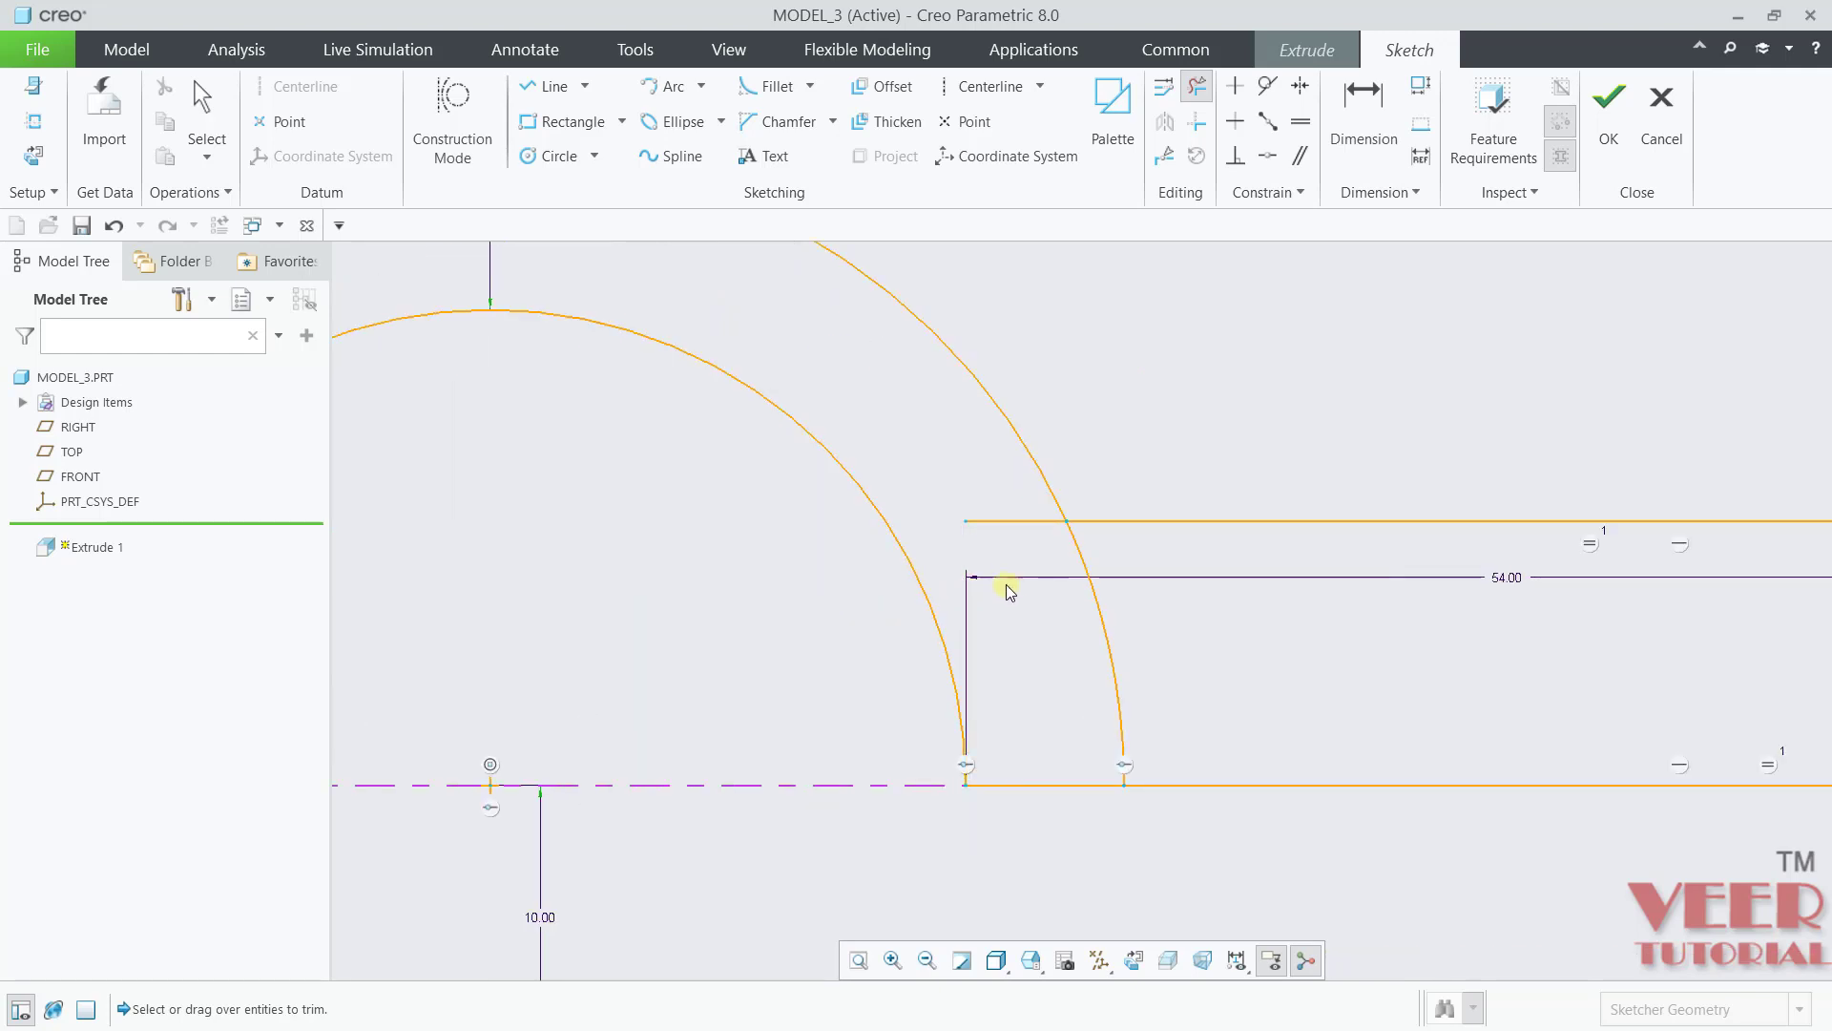
pyautogui.click(1009, 521)
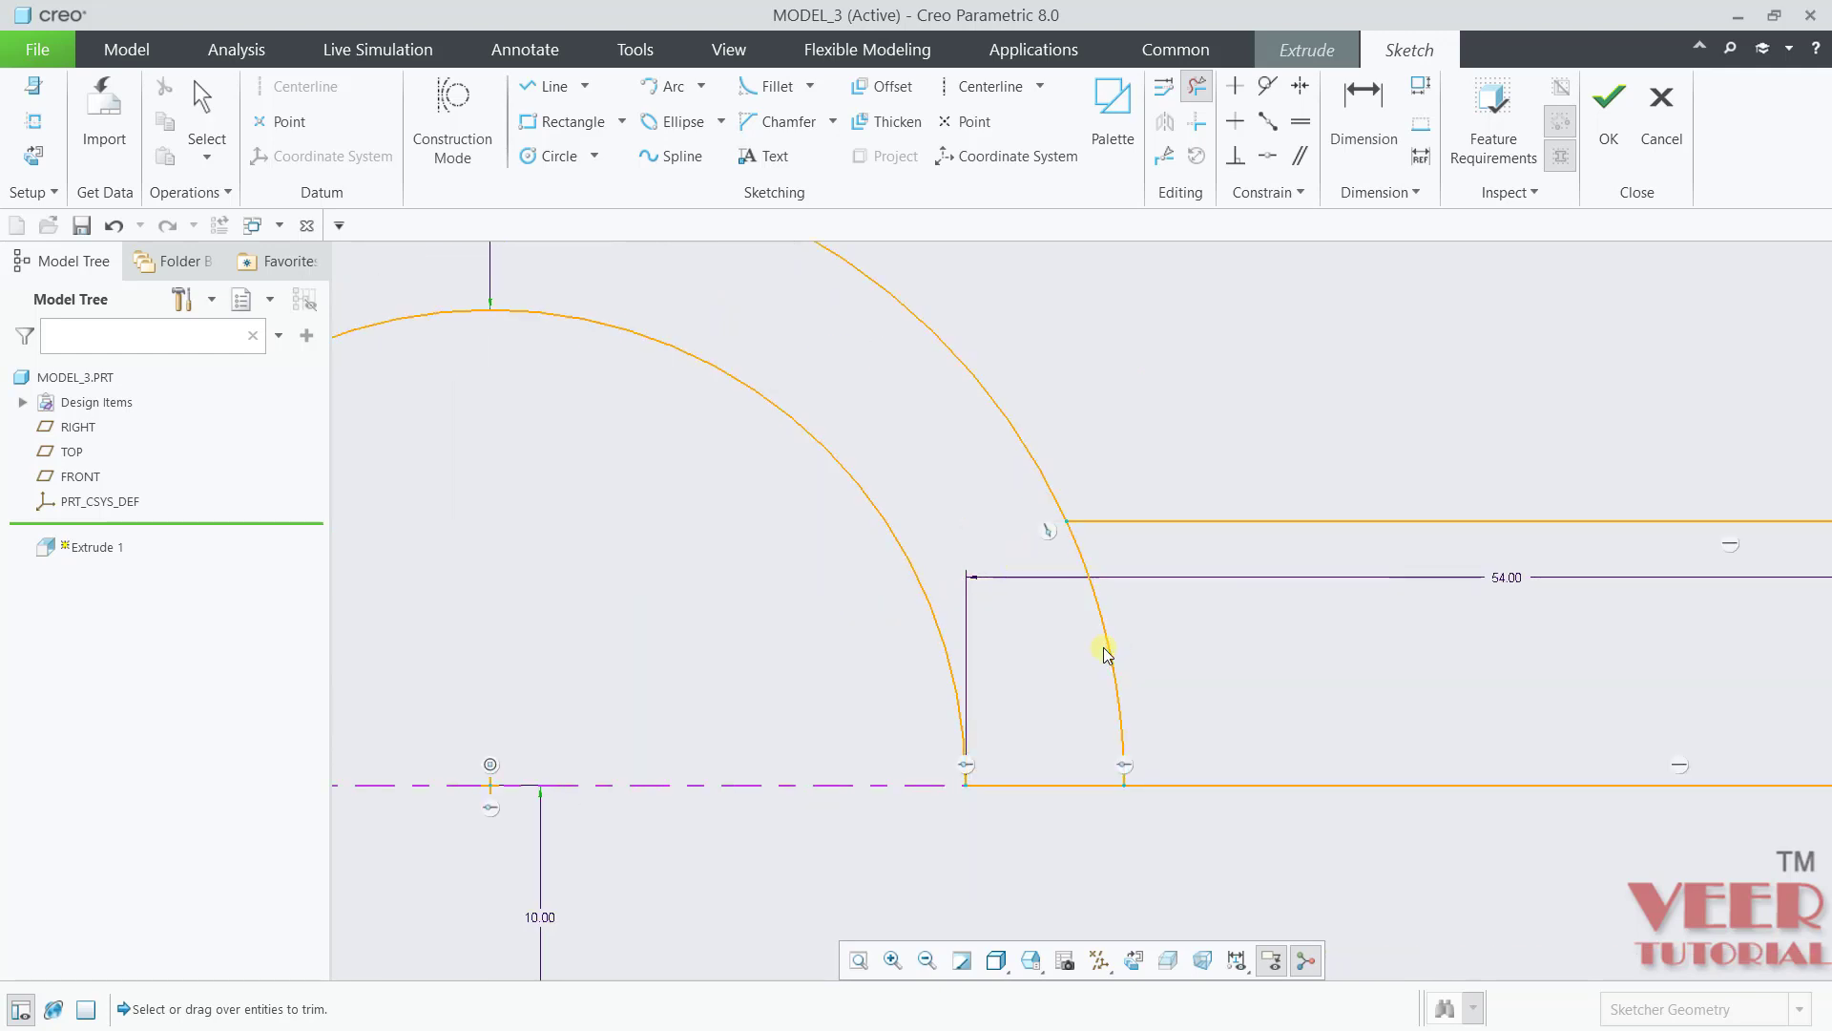
pyautogui.click(1107, 646)
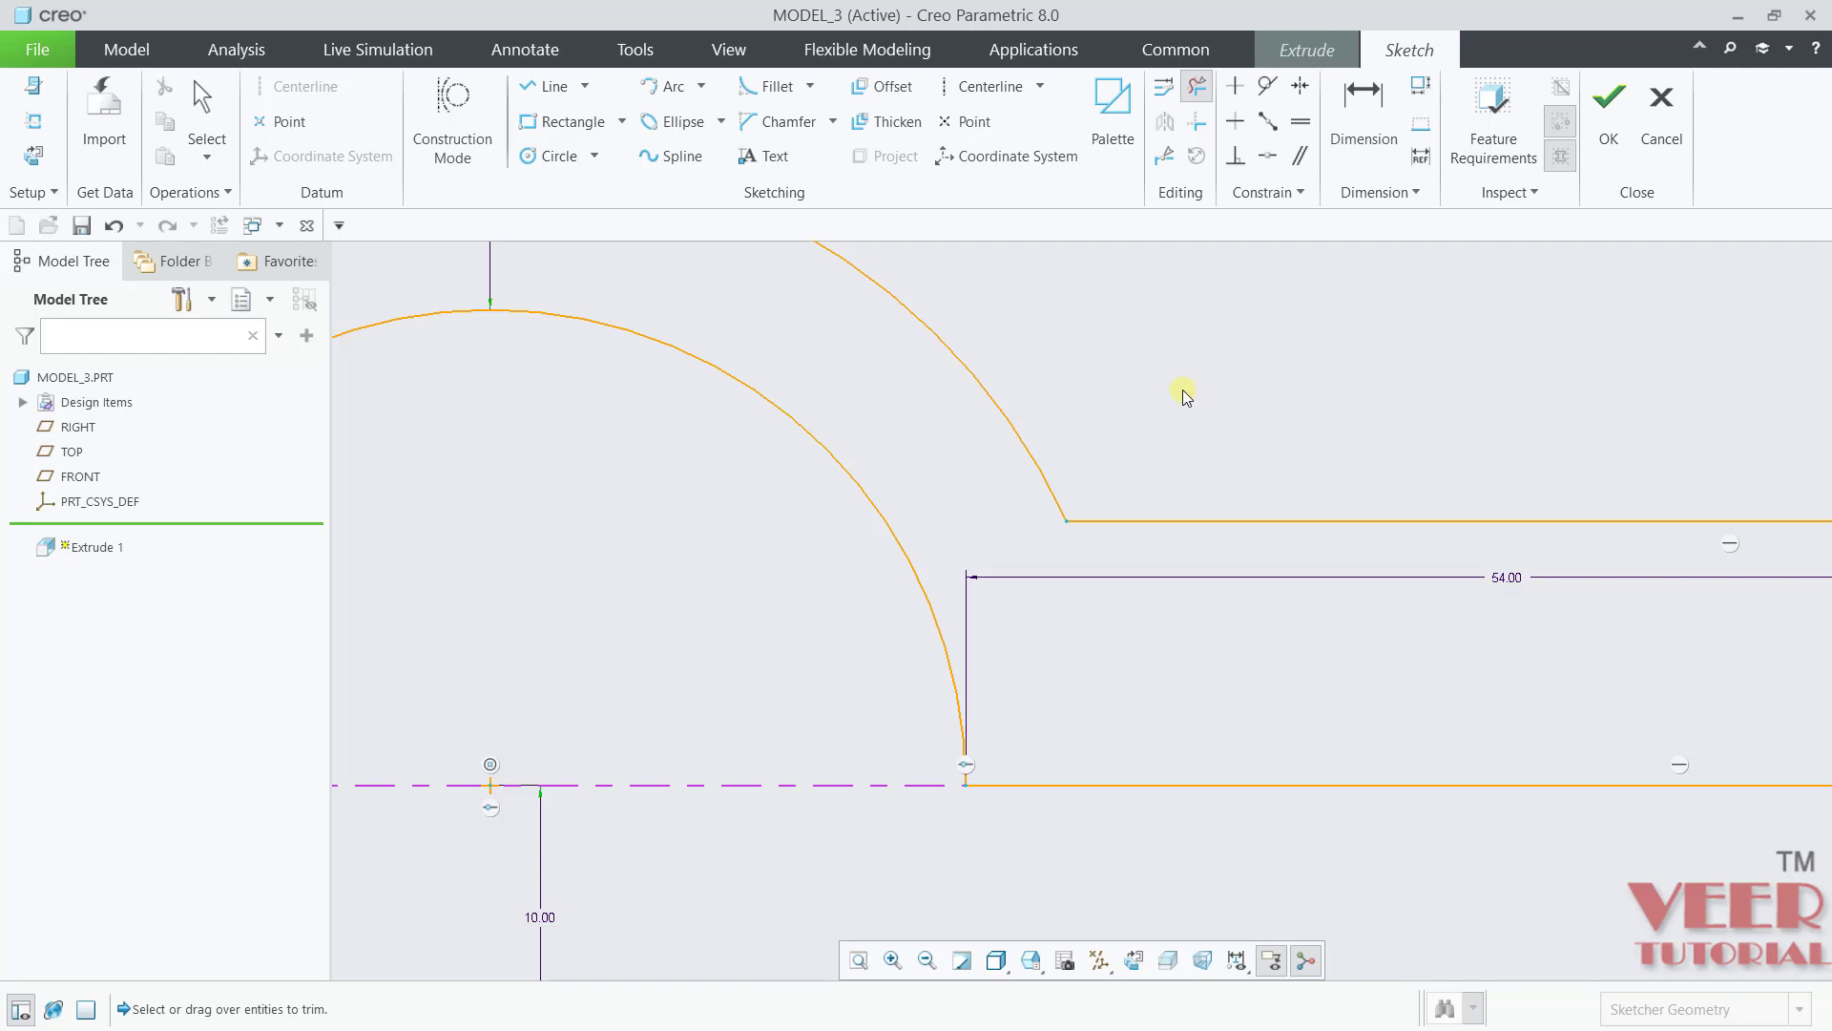
pyautogui.middleClick(1183, 389)
# Step: Close the profile with a horizontal line from the block's trimmed right edge to the inner arc's left end, and finish the sketch
pyautogui.scroll(-3, 947, 494)
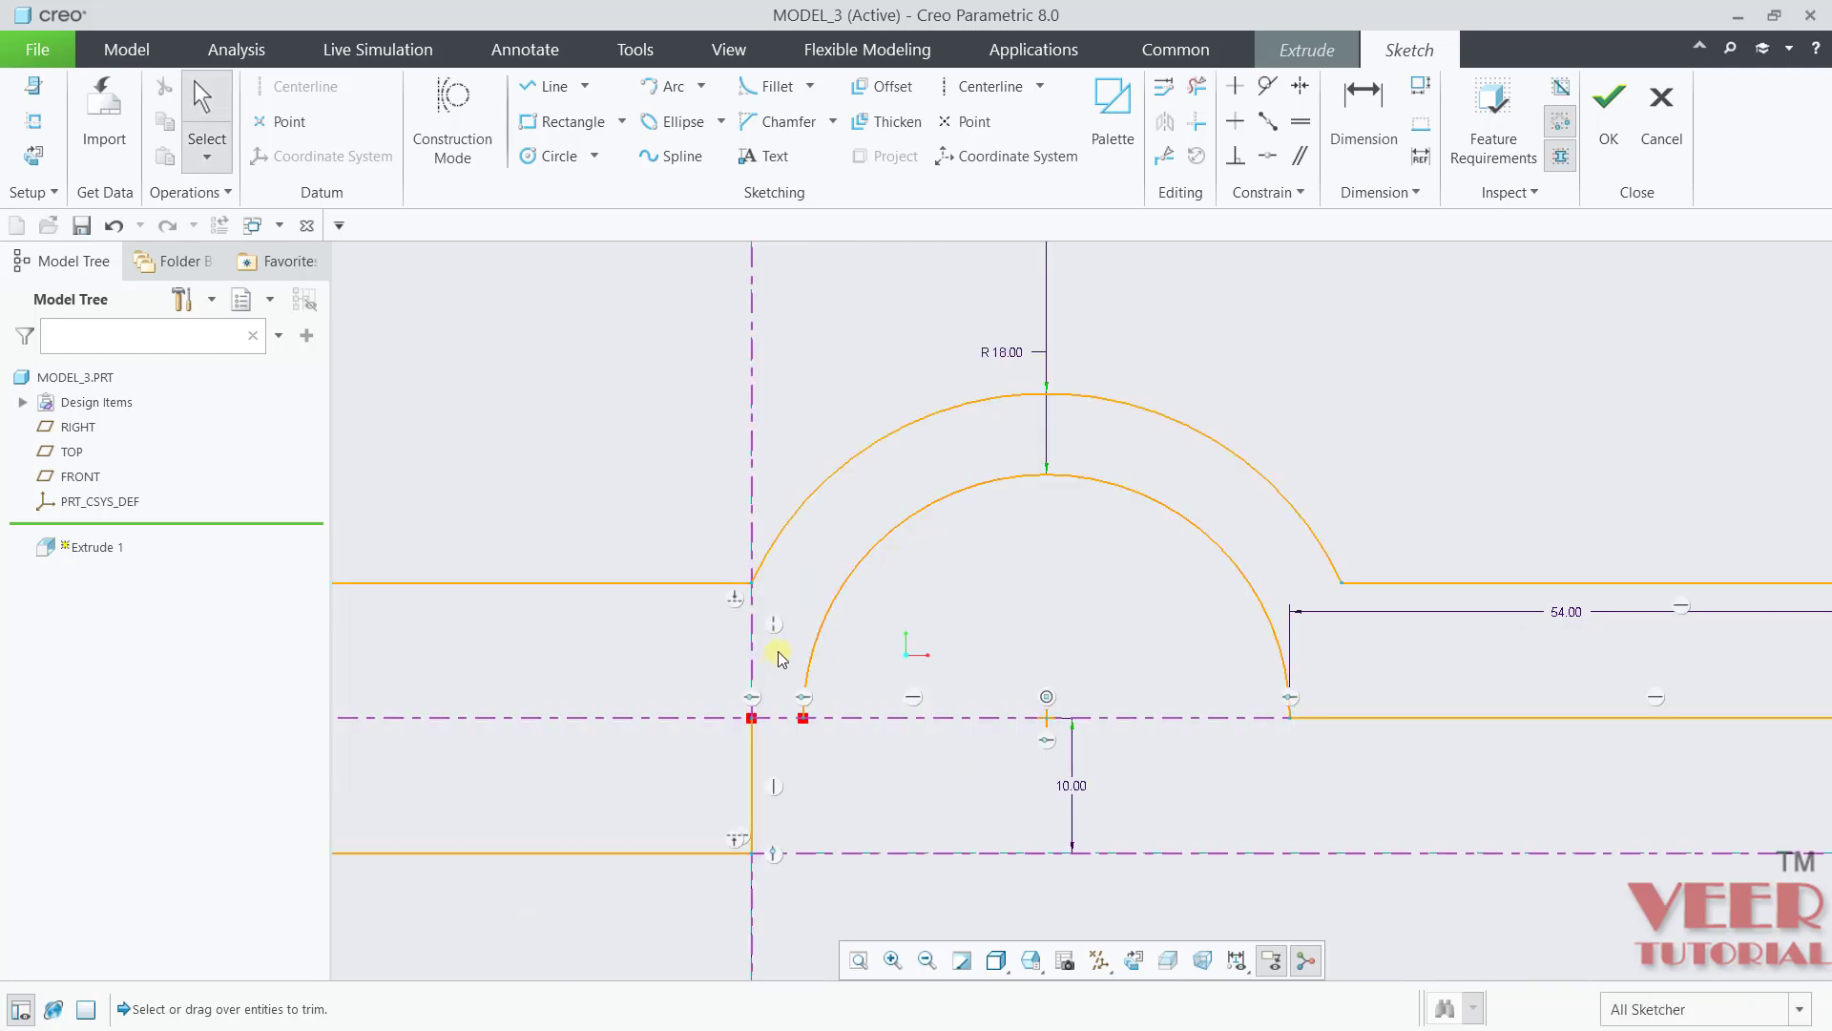
pyautogui.scroll(-3, 778, 657)
pyautogui.scroll(5, 754, 700)
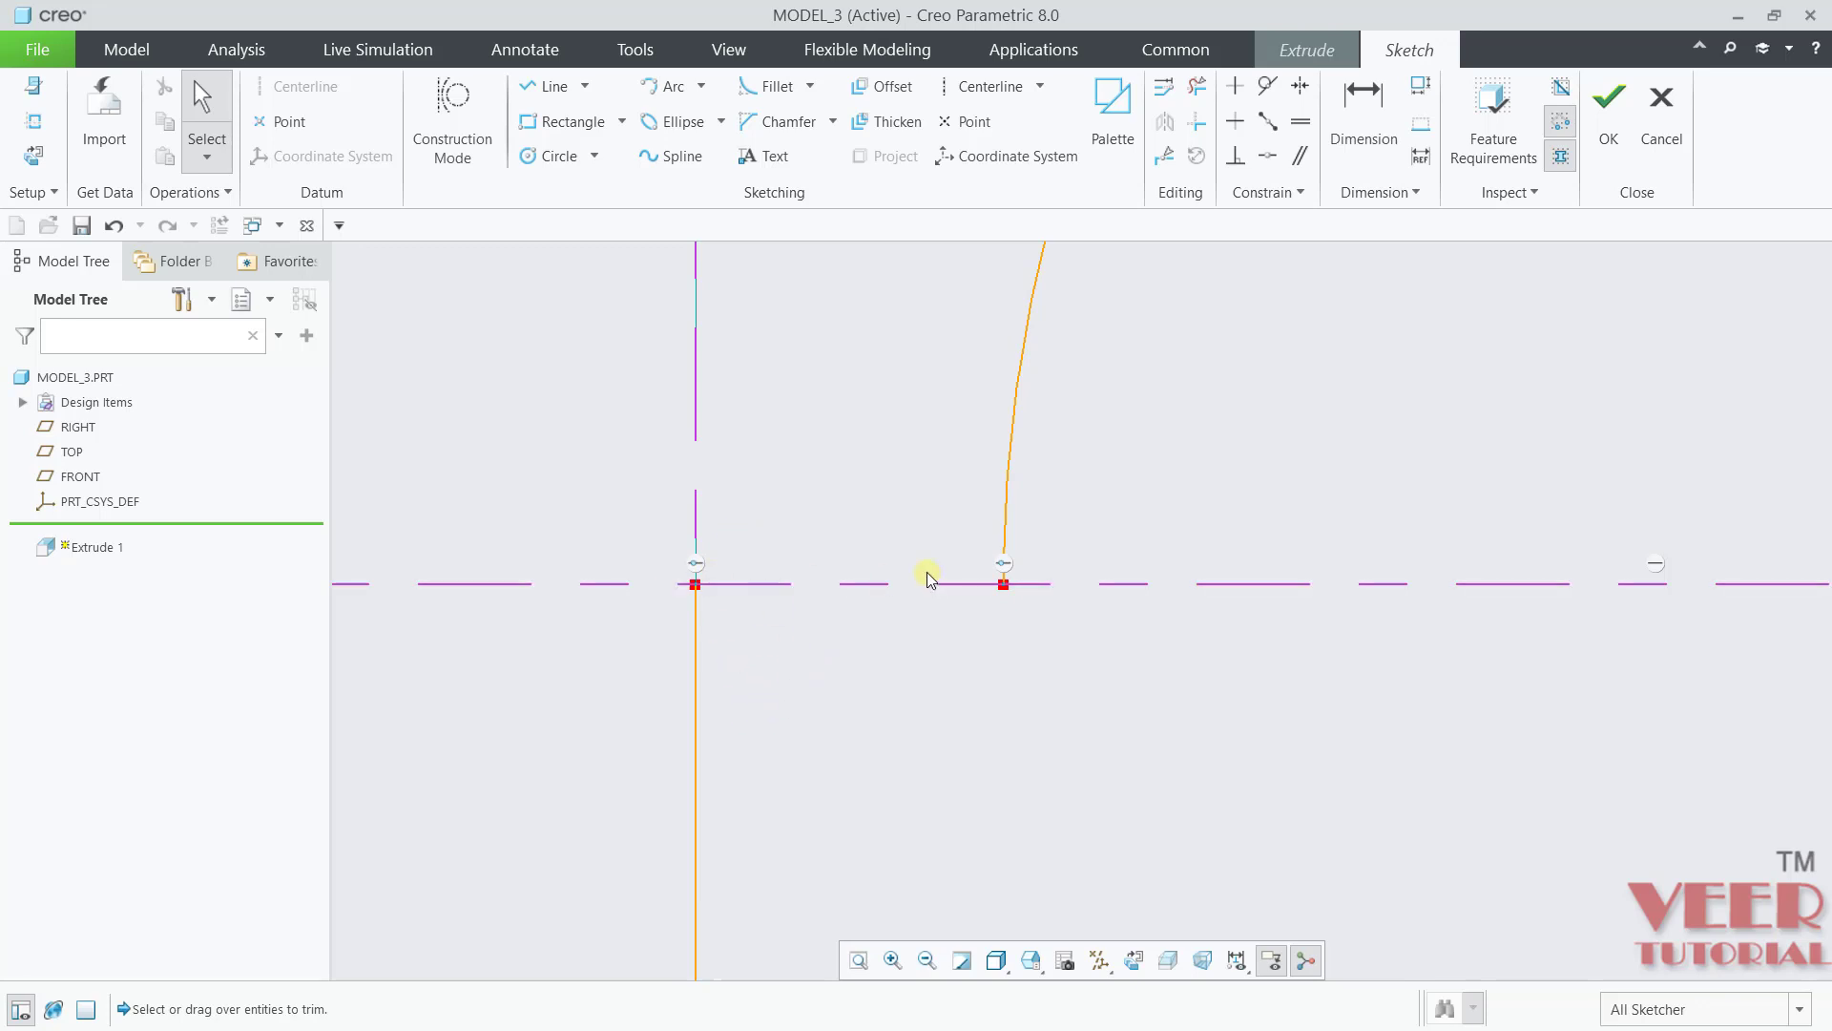
pyautogui.click(585, 86)
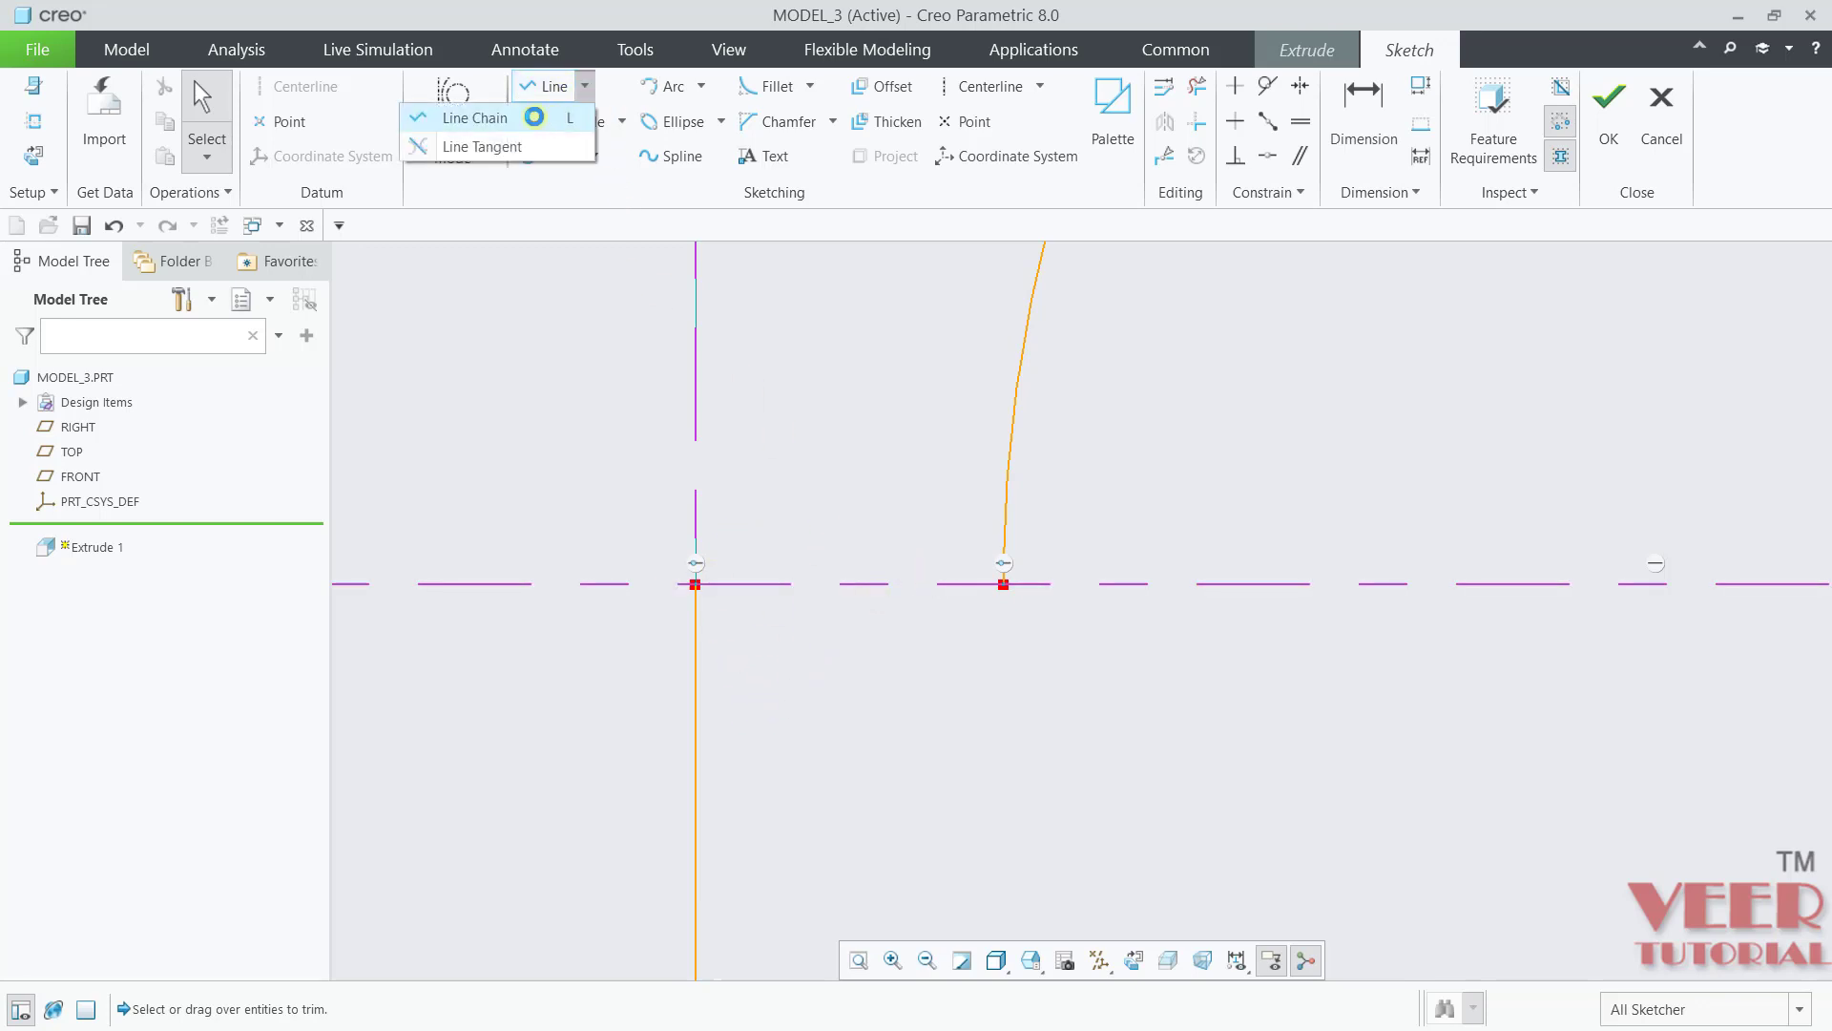
pyautogui.click(482, 120)
pyautogui.click(696, 583)
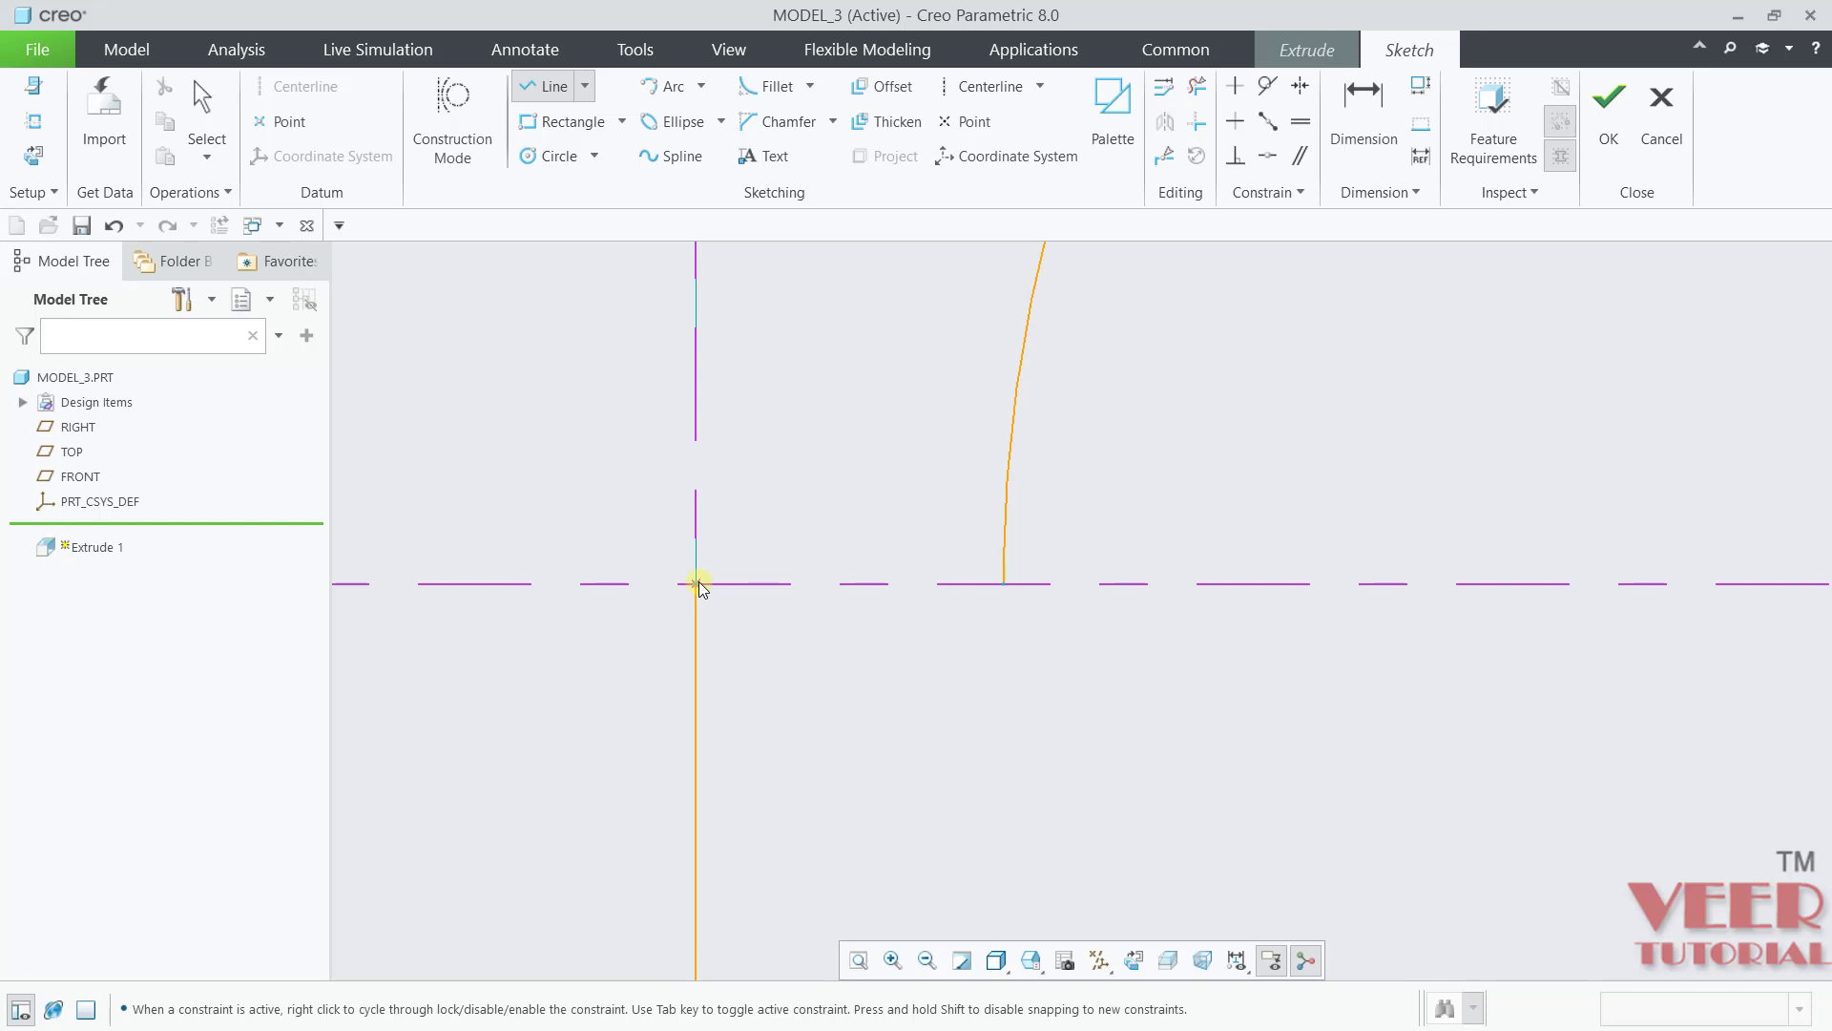
pyautogui.click(1004, 583)
pyautogui.middleClick(1210, 539)
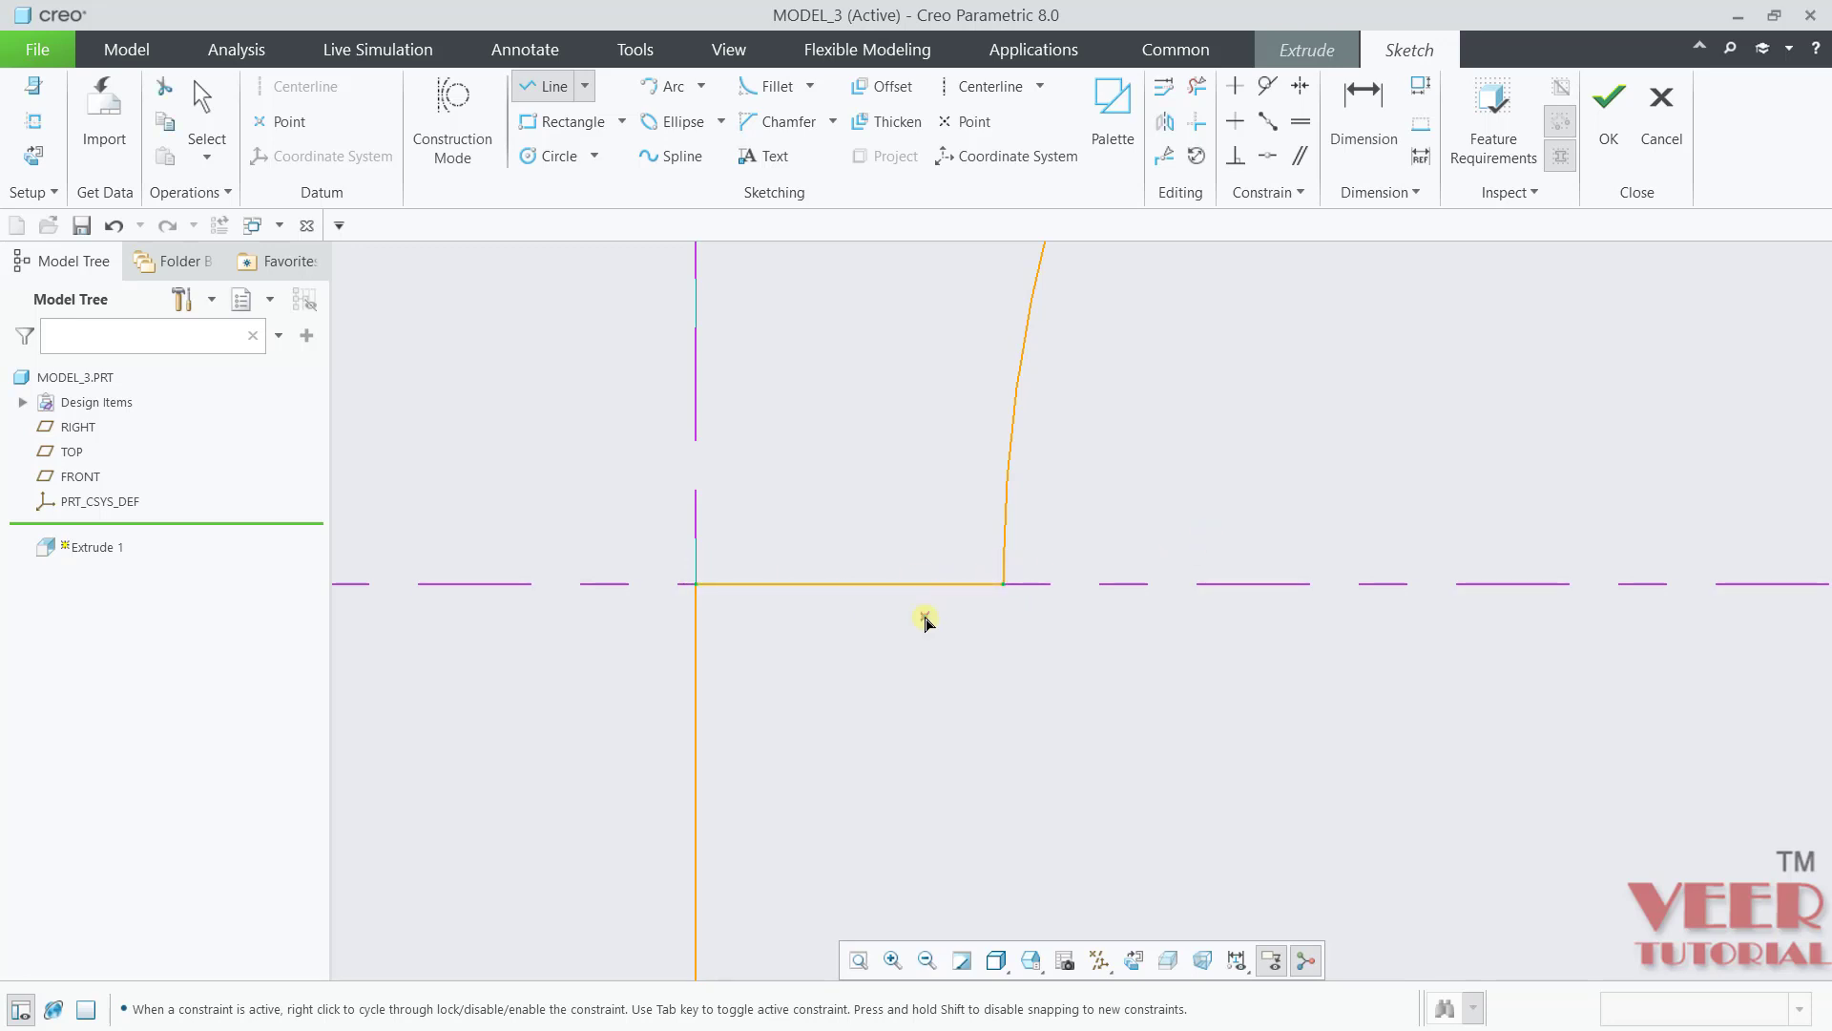
pyautogui.middleClick(807, 708)
pyautogui.scroll(5, 806, 703)
pyautogui.scroll(-1, 1149, 710)
pyautogui.scroll(2, 1117, 687)
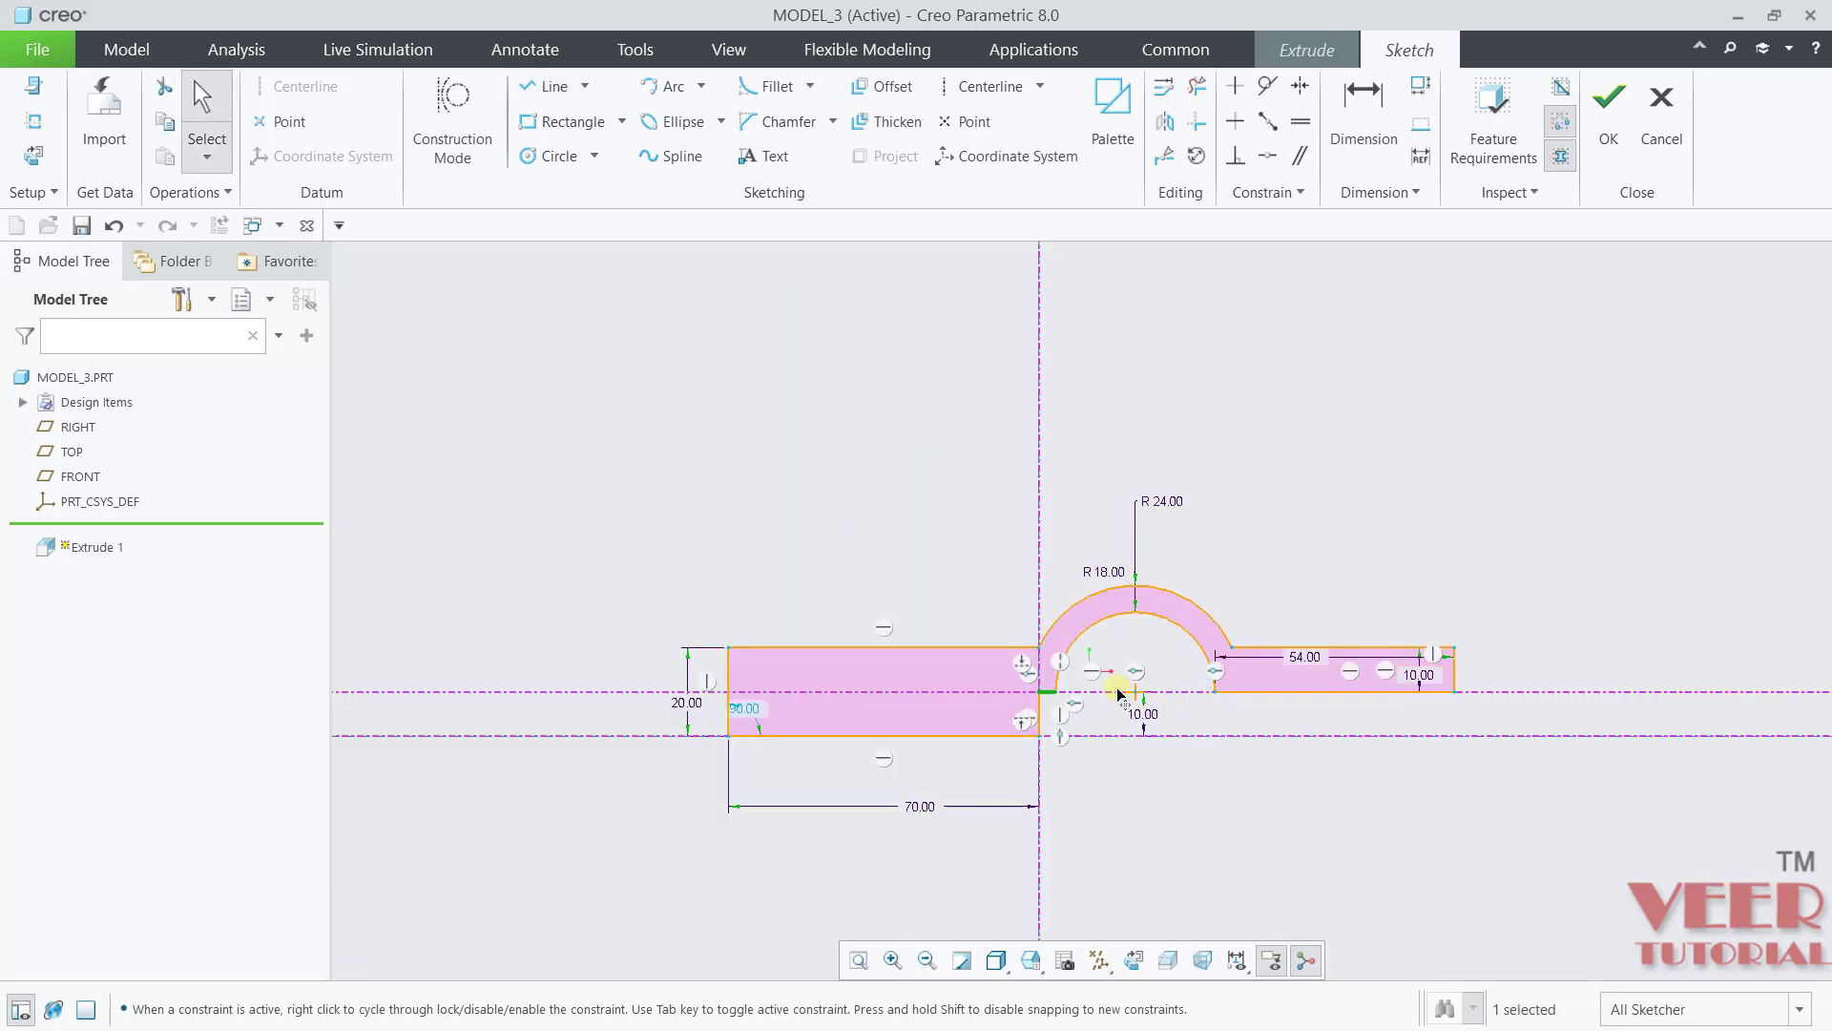
pyautogui.scroll(-2, 903, 691)
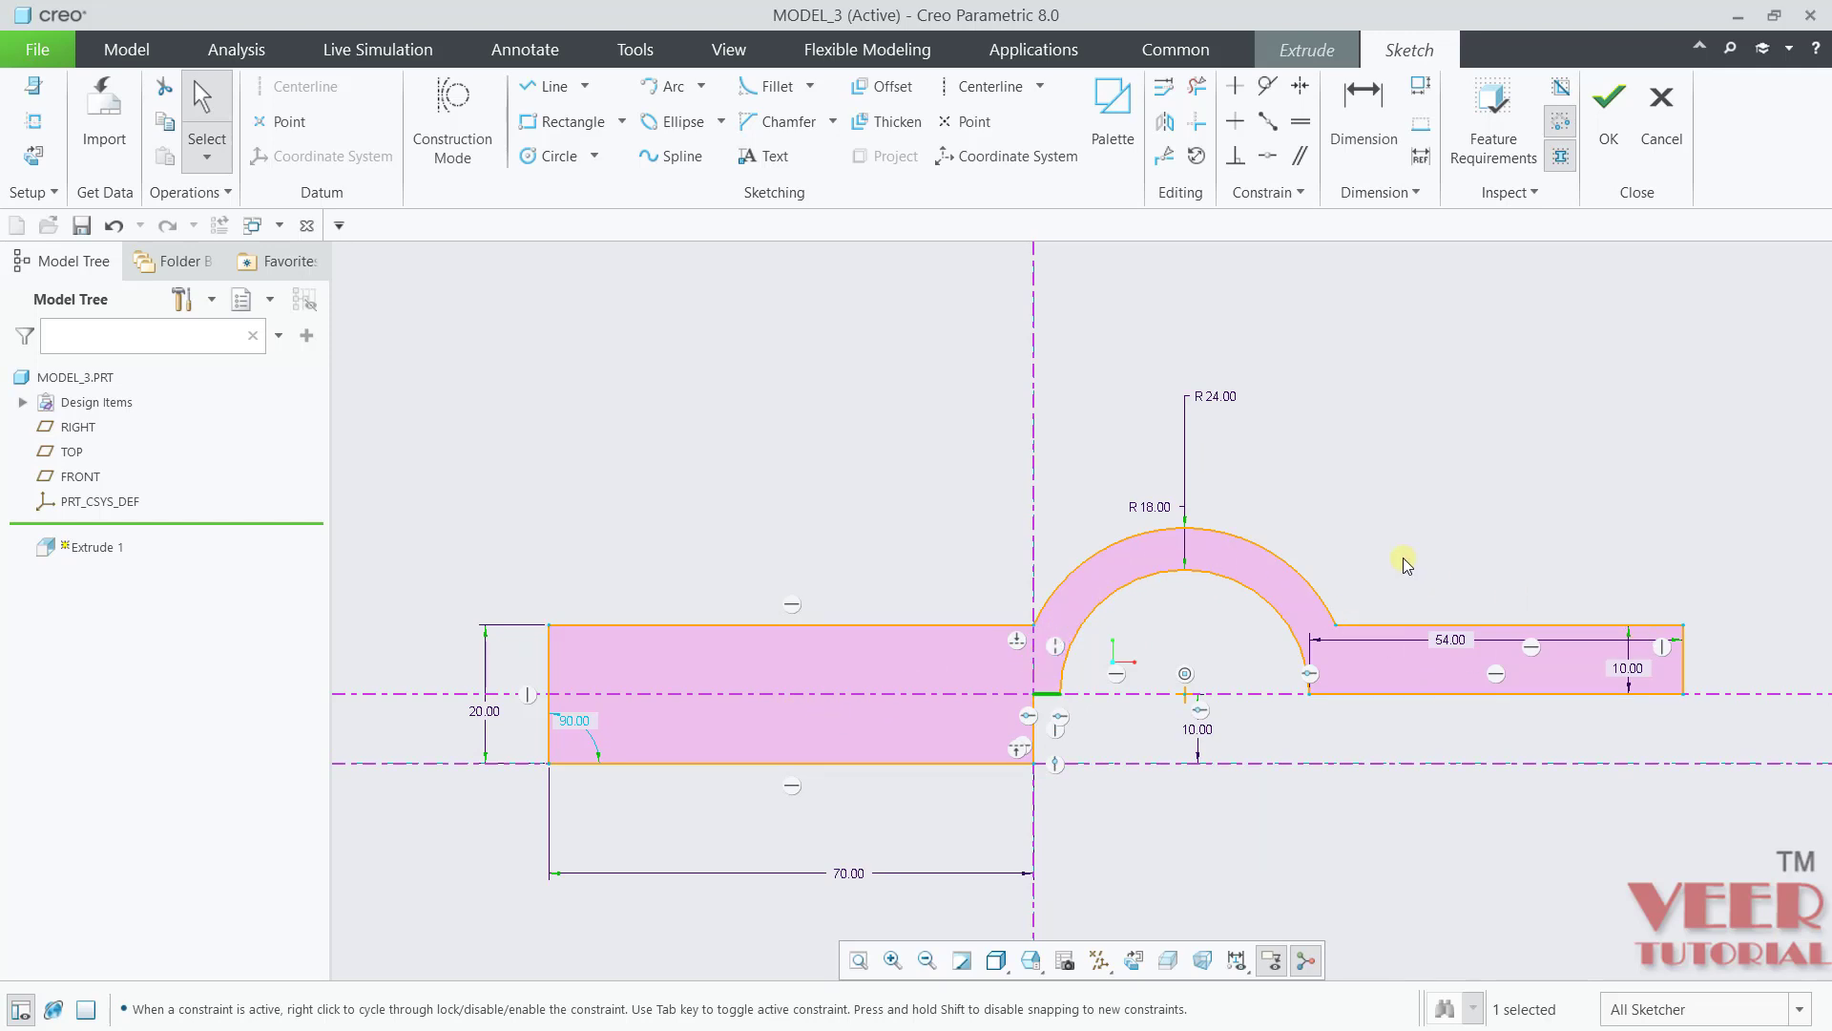
pyautogui.click(1609, 139)
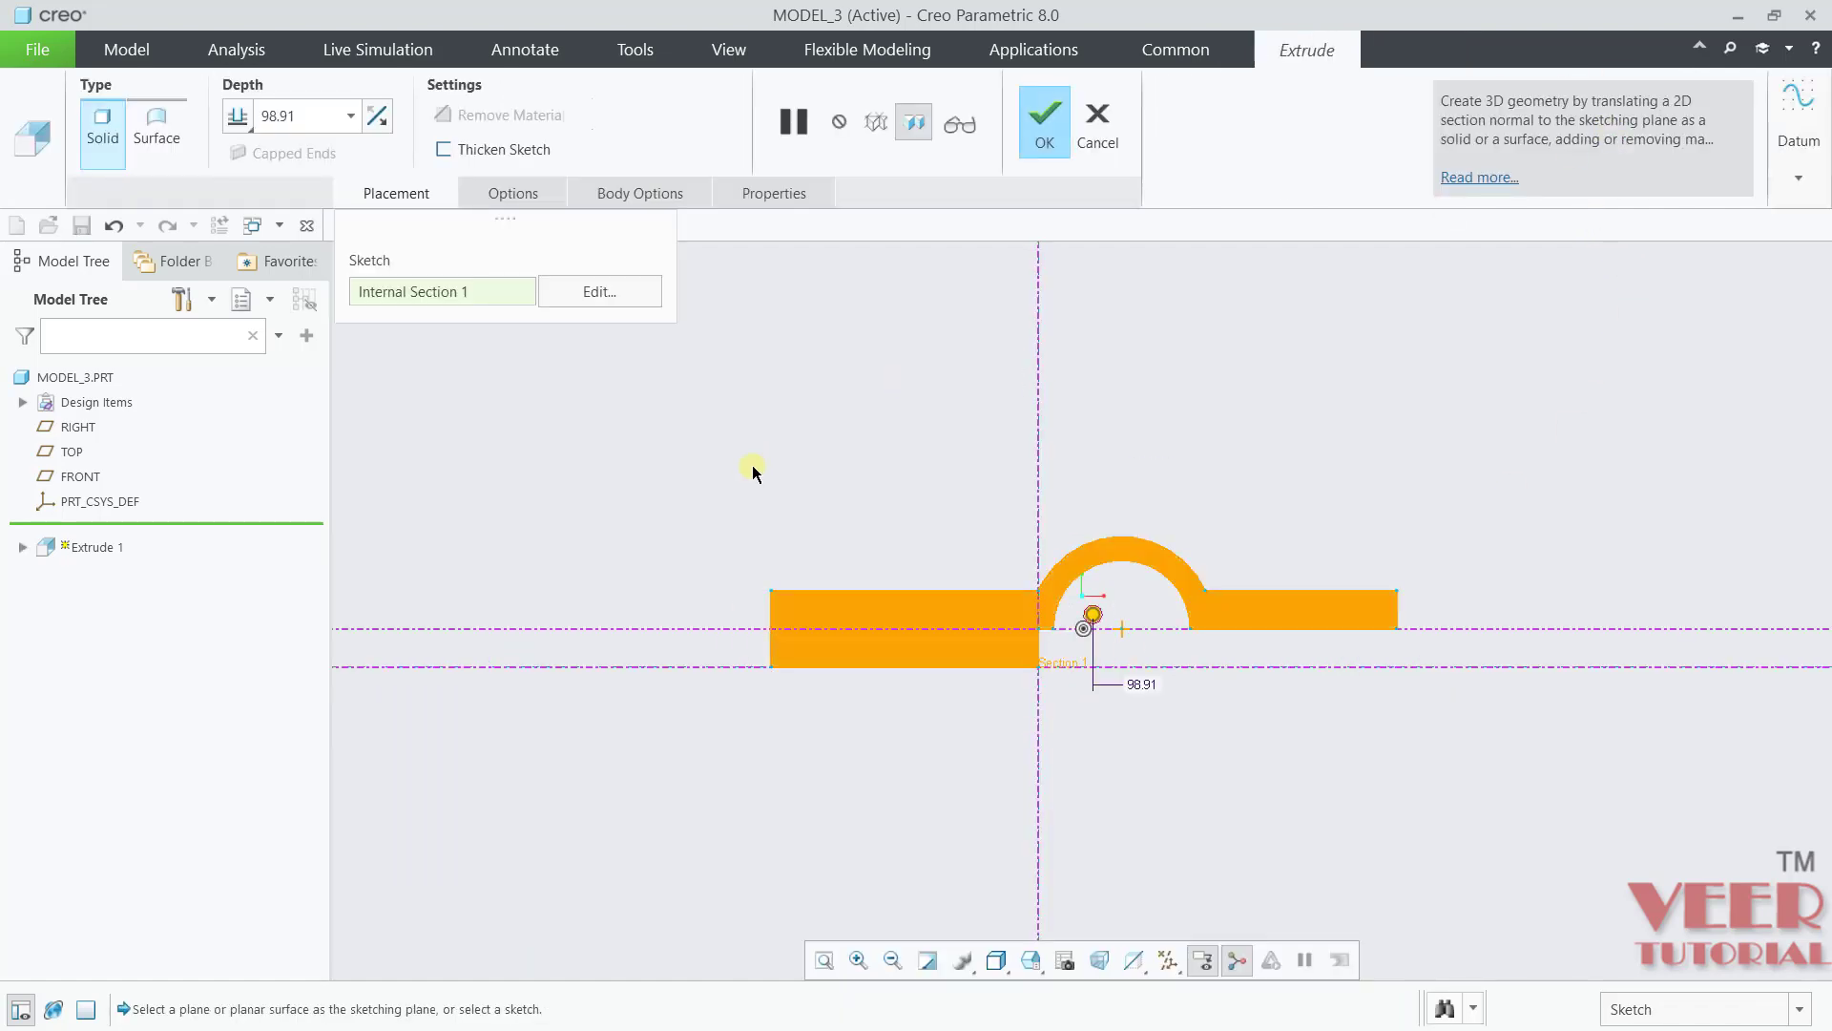
# Step: Extrude the profile symmetrically about the sketch plane to a total depth of 72 mm
pyautogui.moveTo(736, 585)
pyautogui.mouseDown(button='middle')
pyautogui.moveTo(763, 668)
pyautogui.moveTo(731, 614)
pyautogui.mouseUp(button='middle')
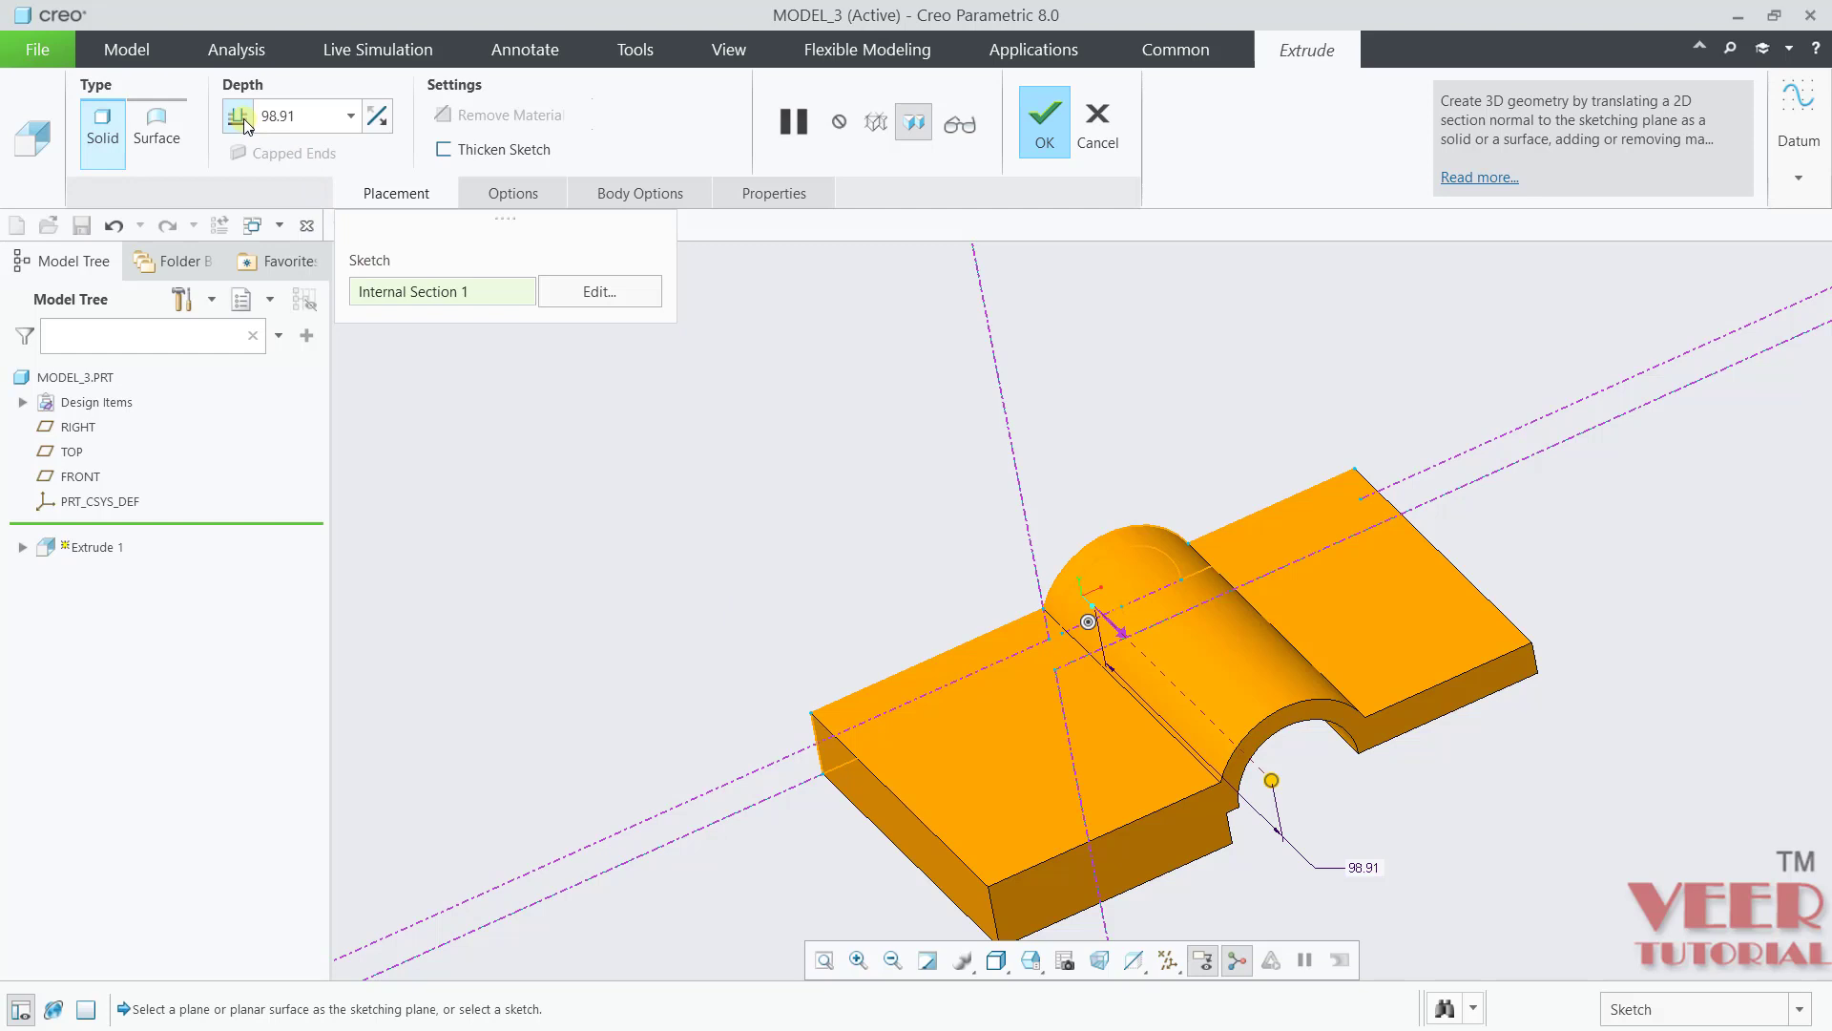
pyautogui.rightClick(854, 580)
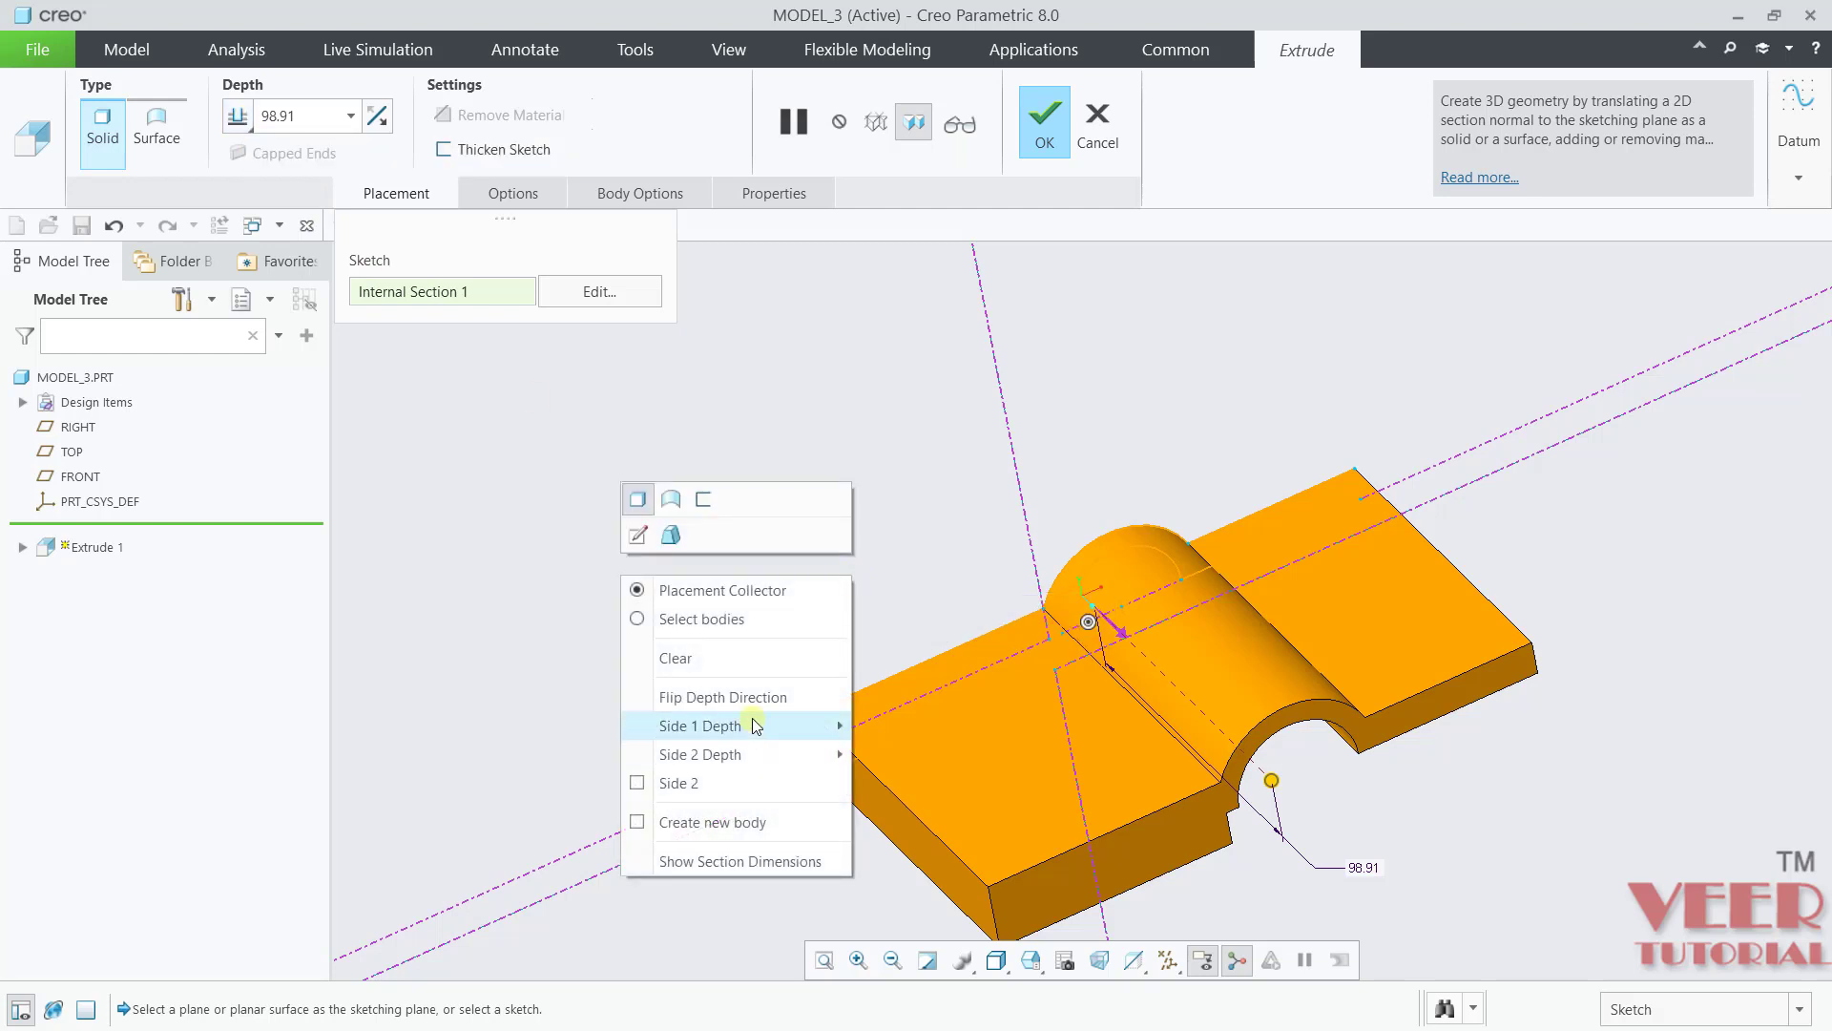
pyautogui.moveTo(756, 726)
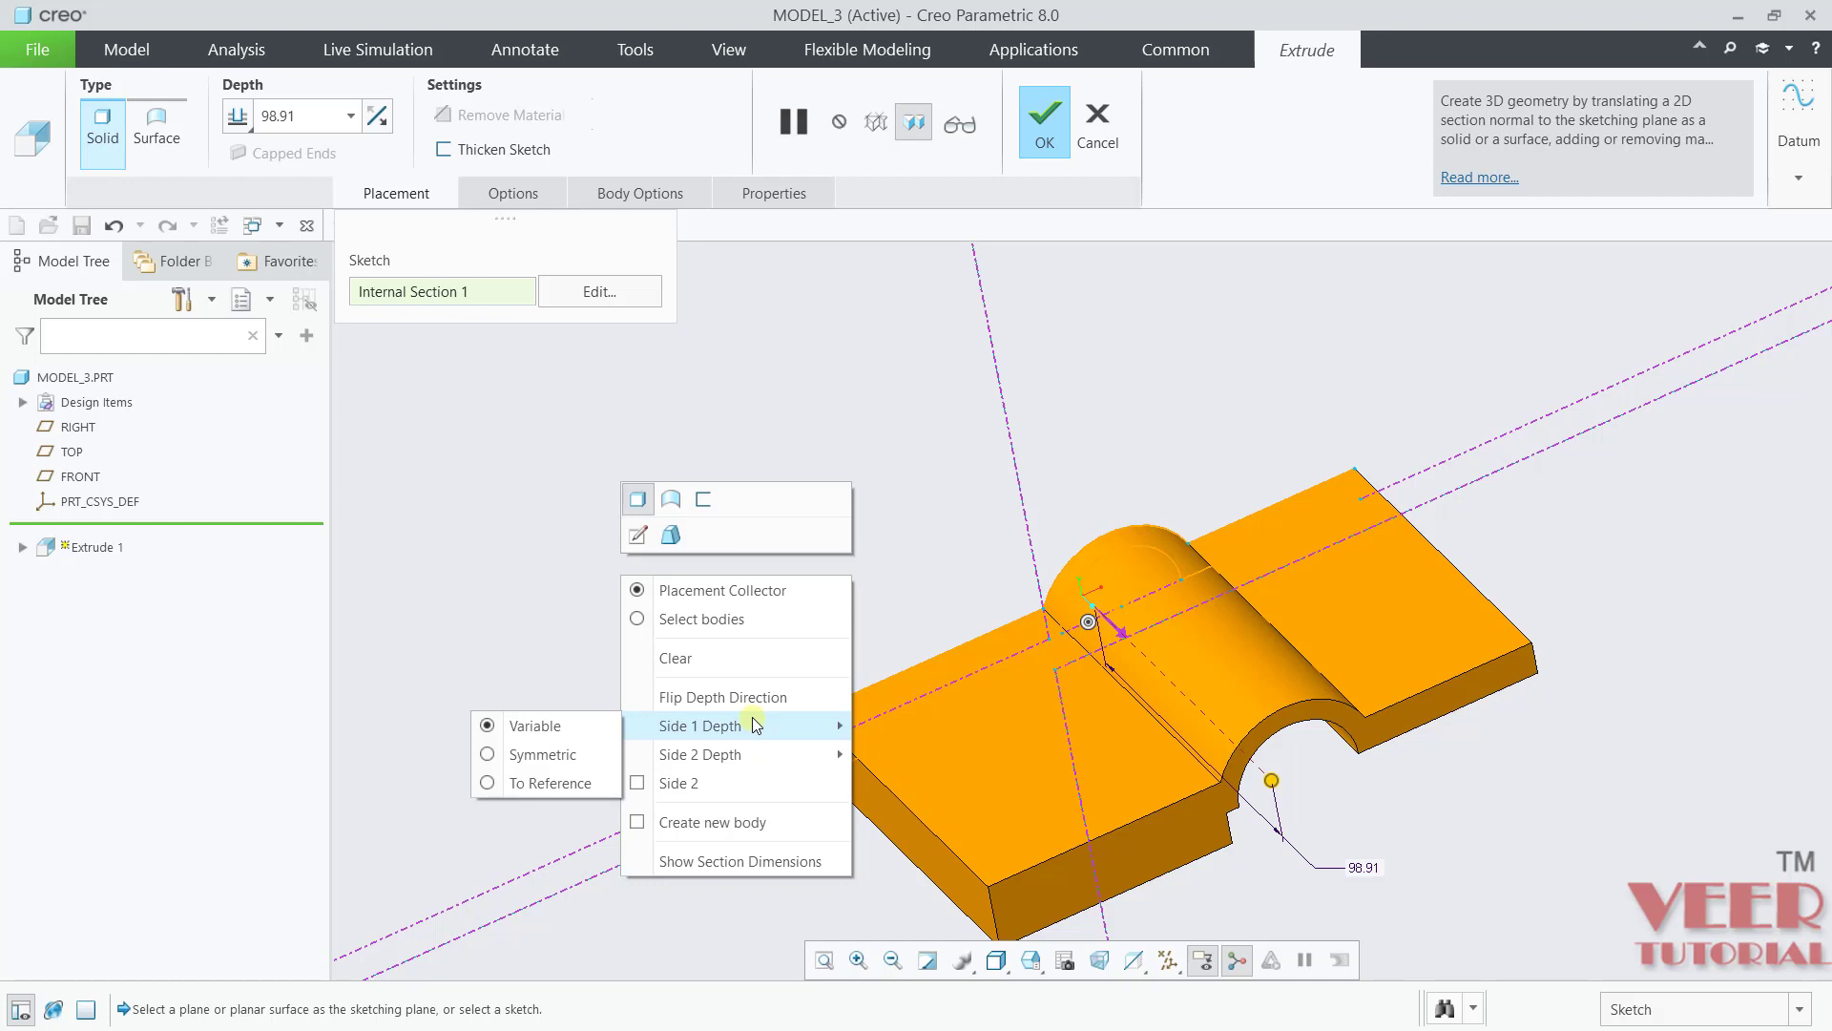
pyautogui.click(520, 756)
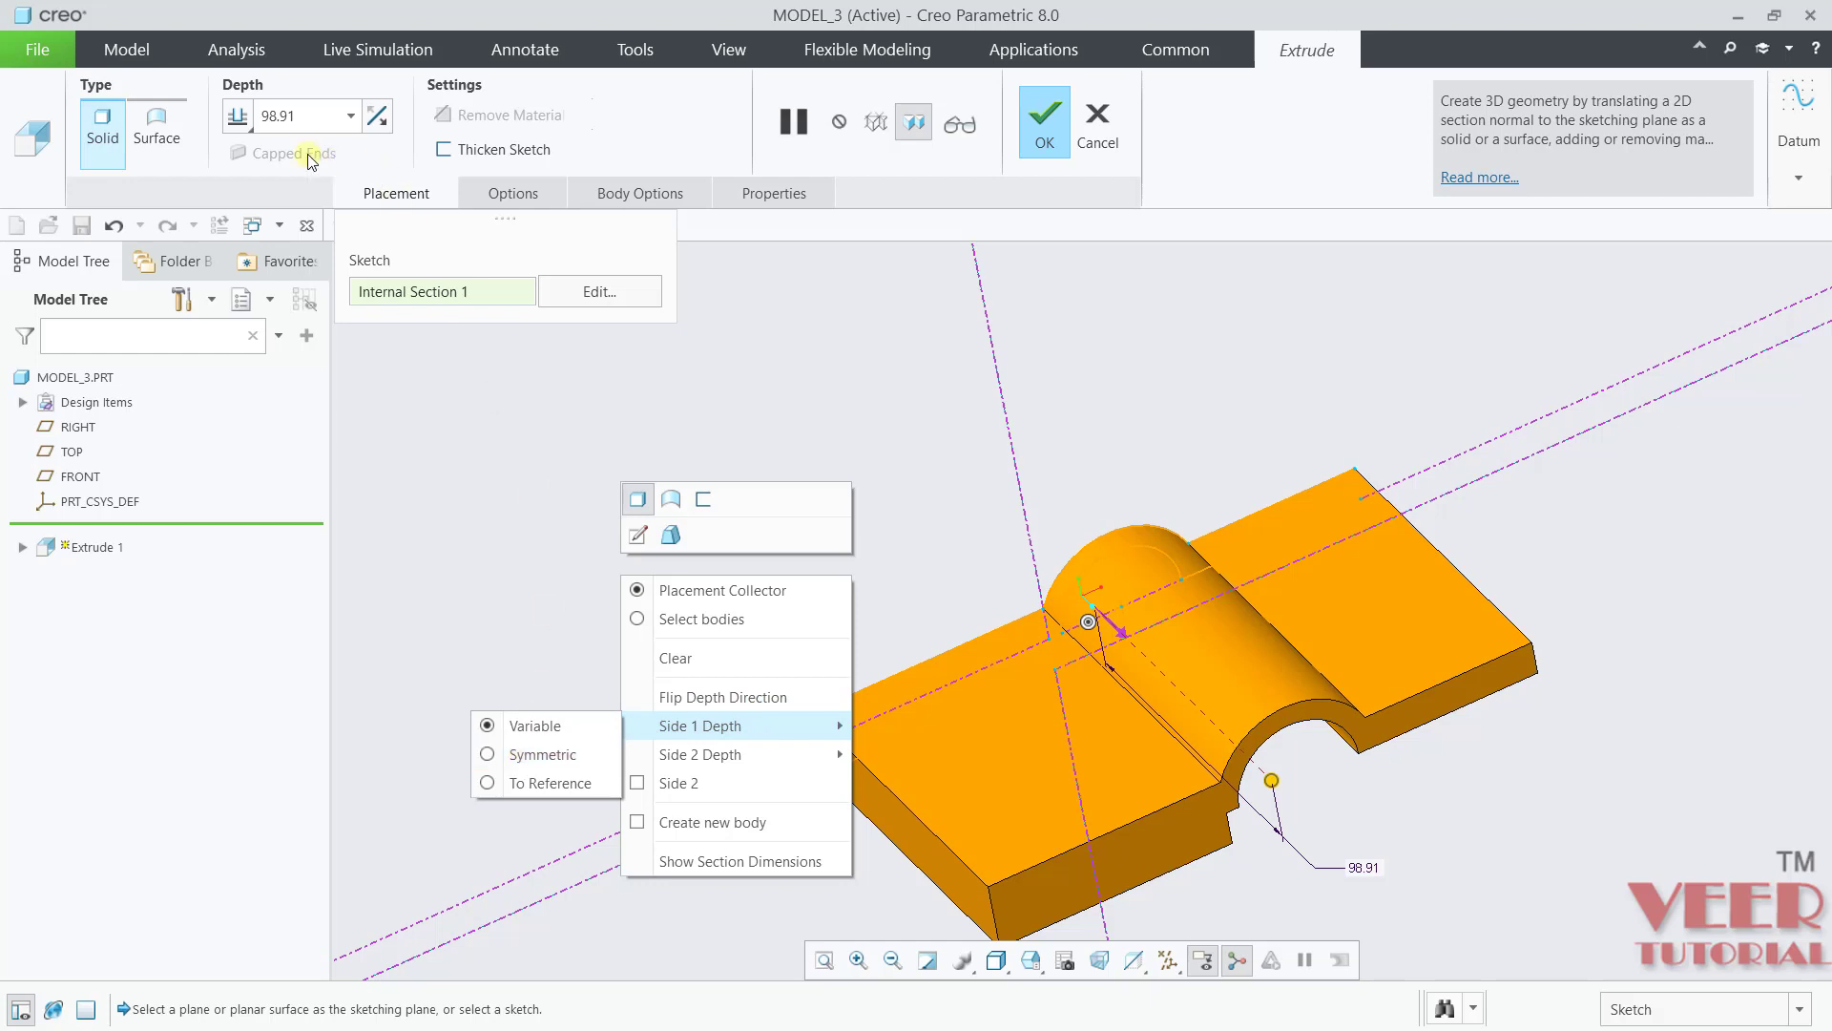
pyautogui.click(247, 131)
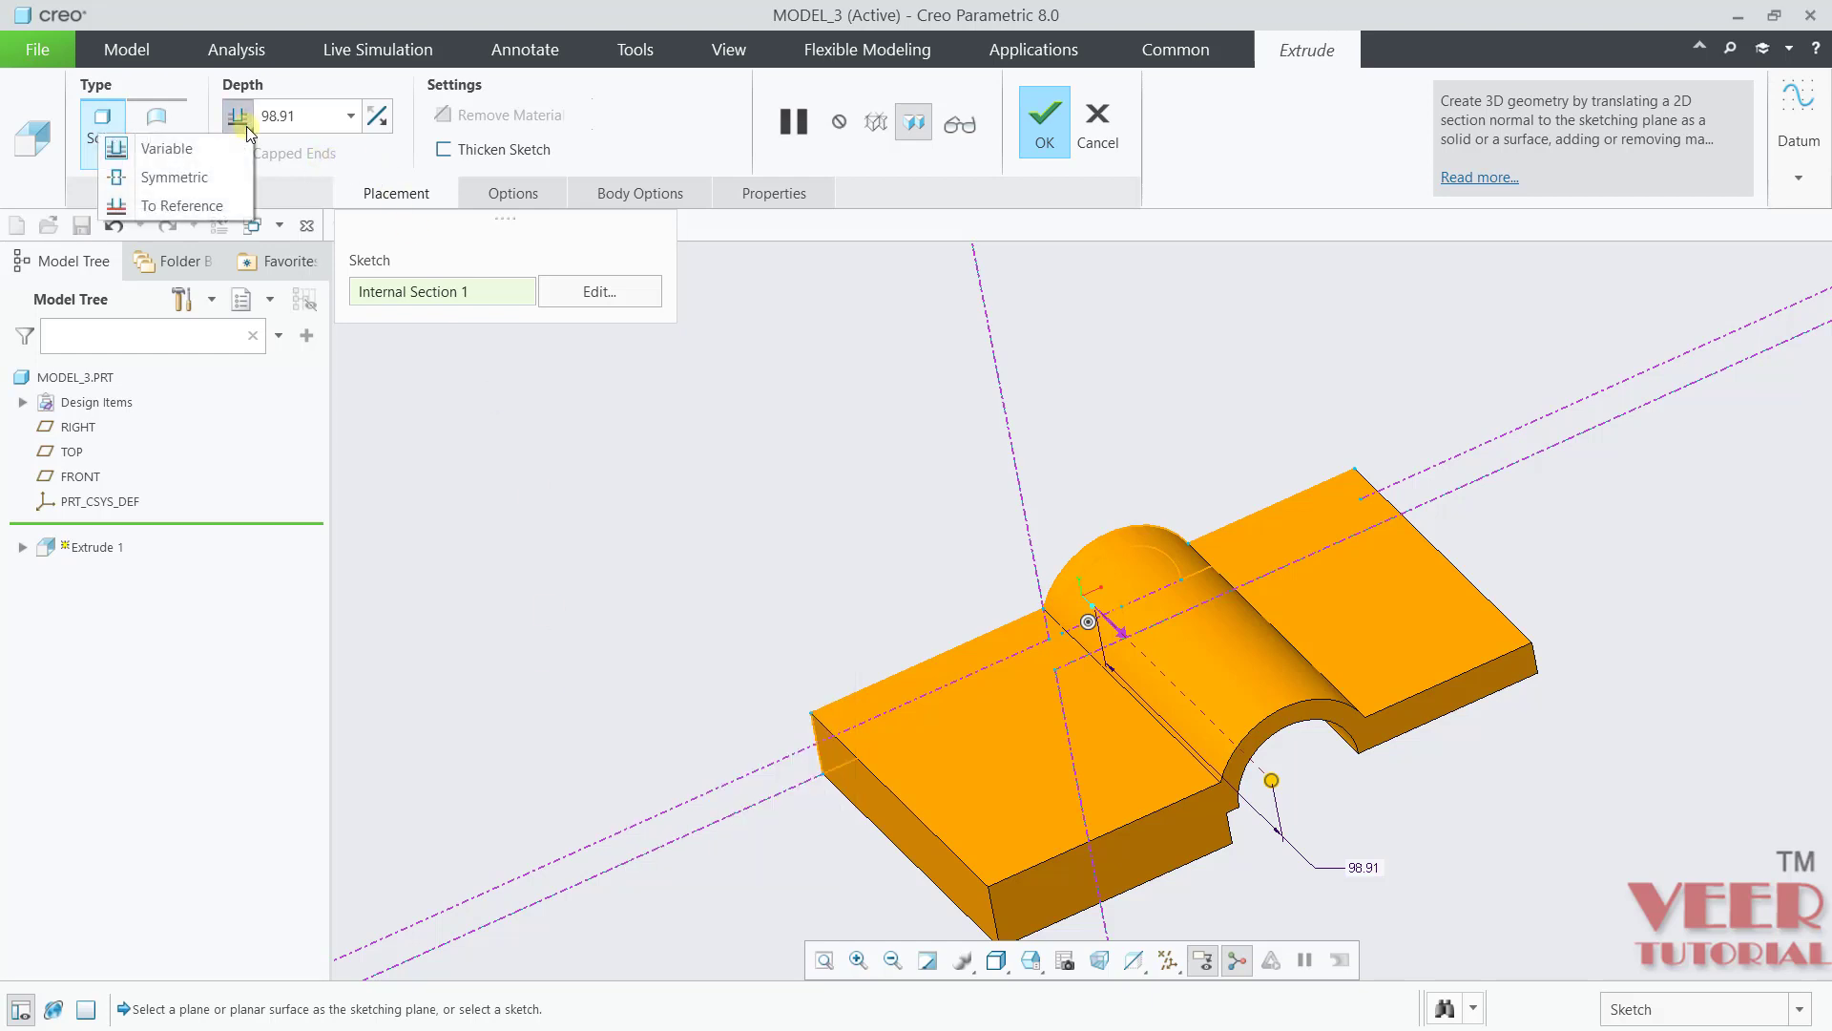
pyautogui.click(174, 177)
pyautogui.click(325, 122)
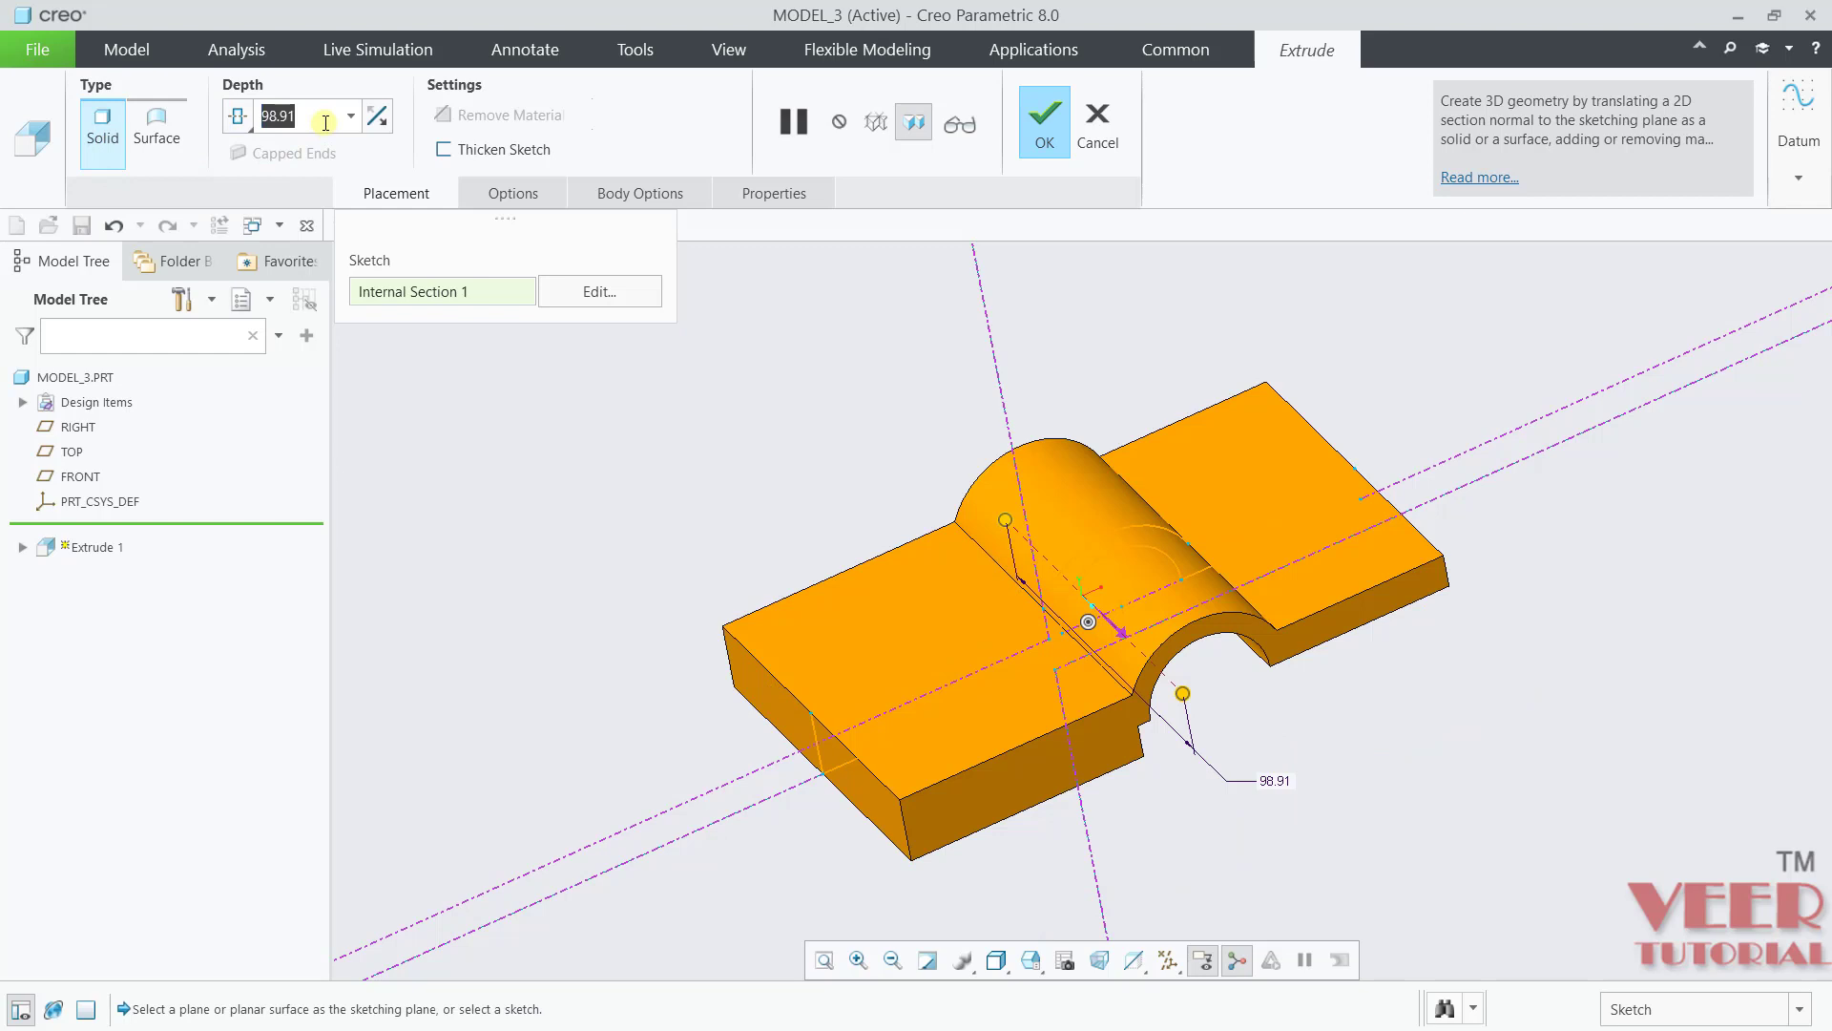
pyautogui.write('72')
pyautogui.press('Return')
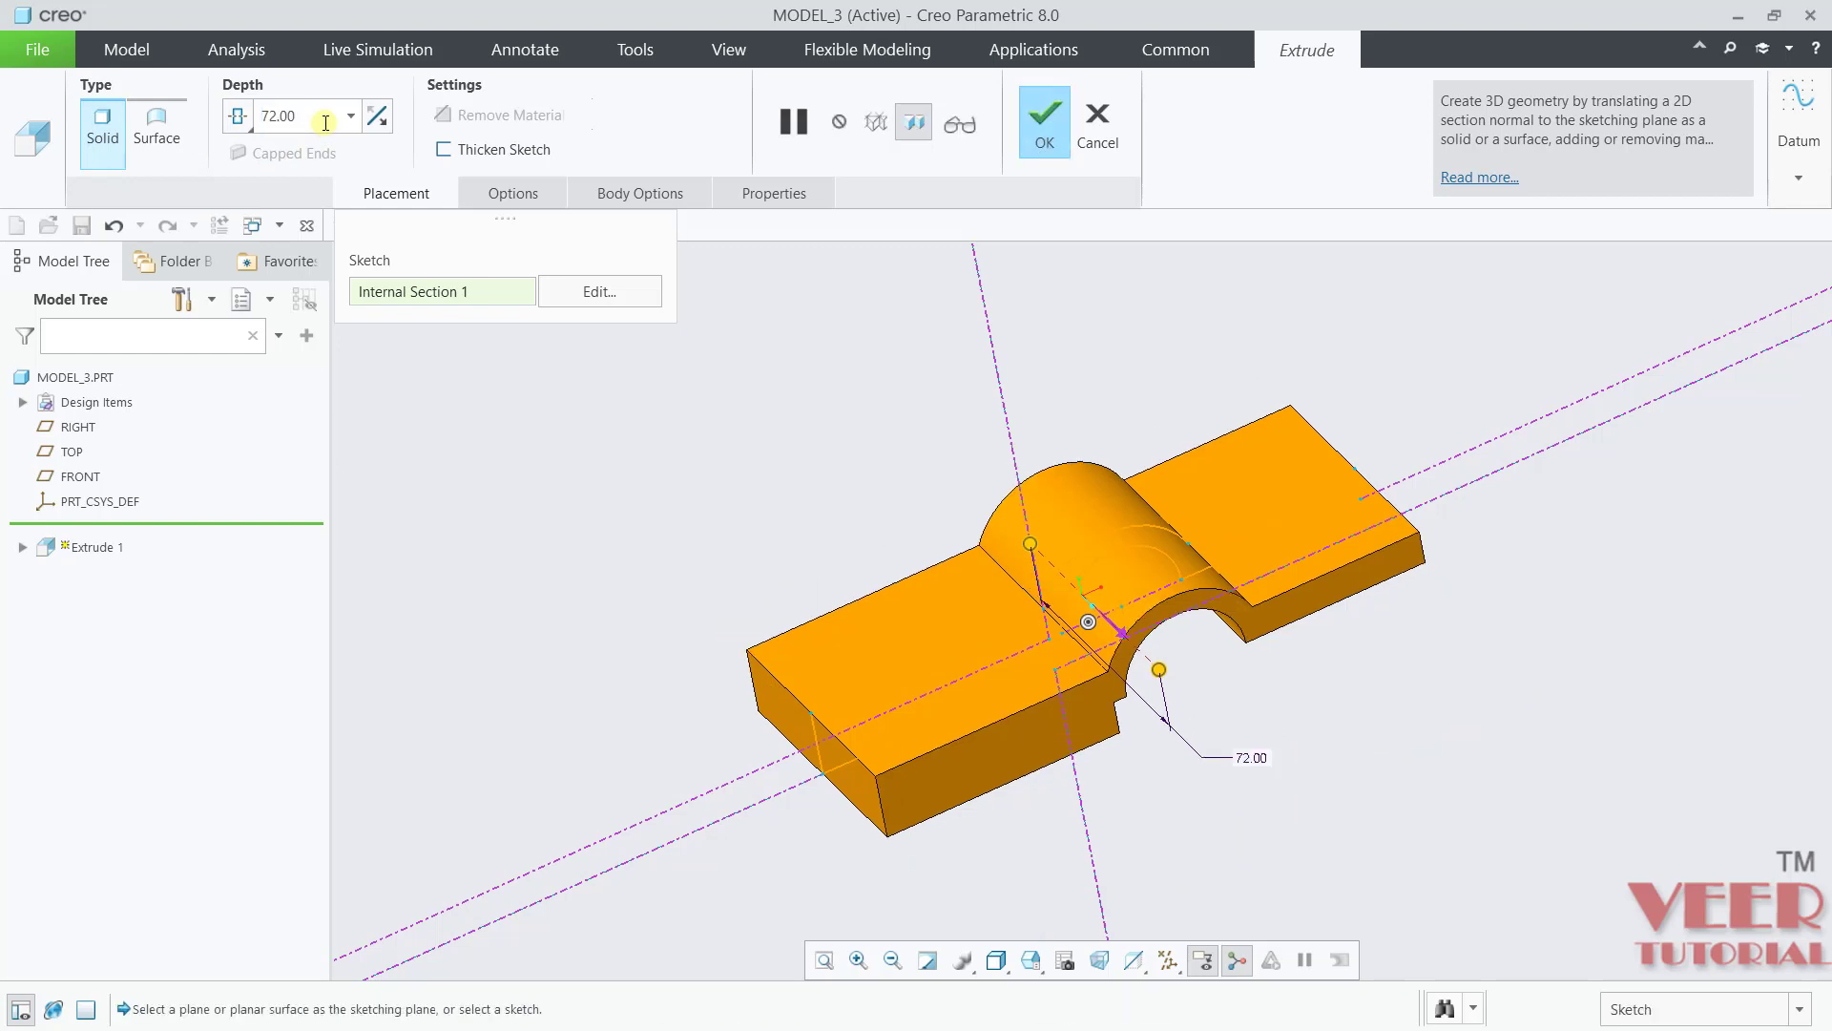
pyautogui.click(1064, 128)
pyautogui.click(728, 531)
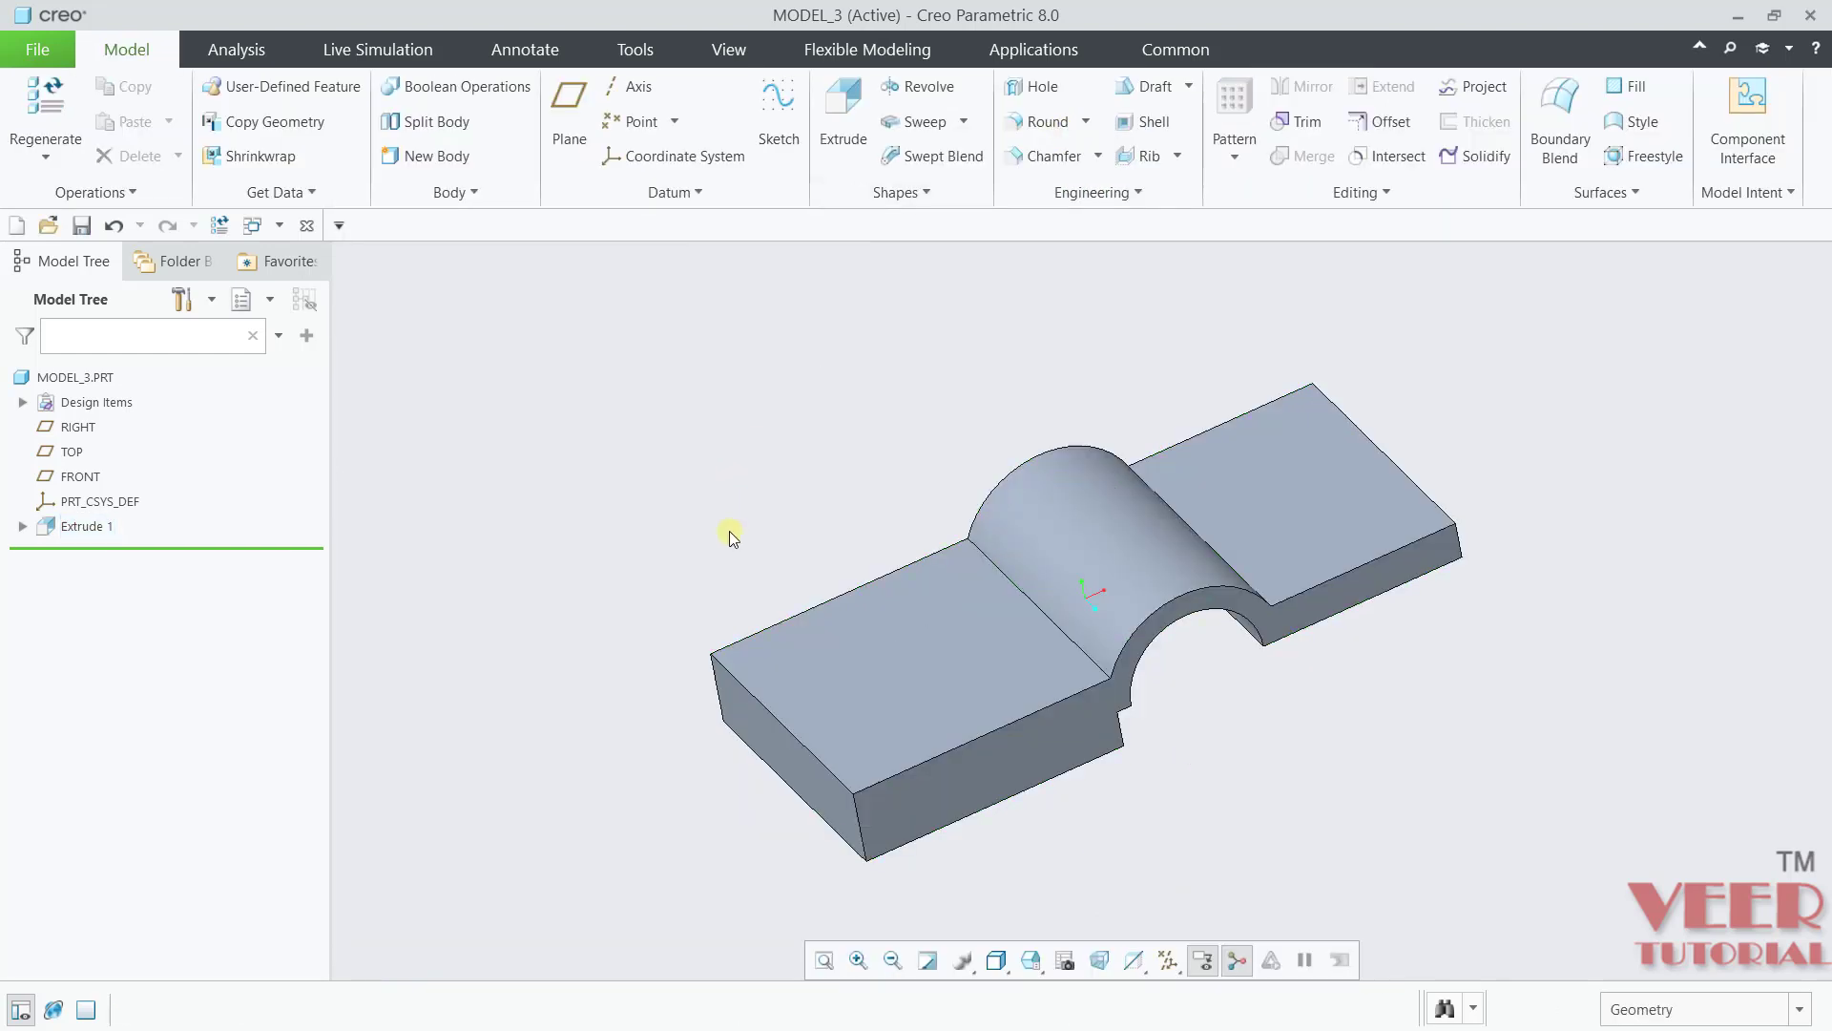
# Step: Switch to drawing_3.pdf in Foxit Reader and check the upper boss's horizontal offset, height, hole diameter and outer radius in the front view
pyautogui.moveTo(728, 532); pyautogui.dragTo(711, 625, button='middle')
pyautogui.hotkey('alt', 'Tab')
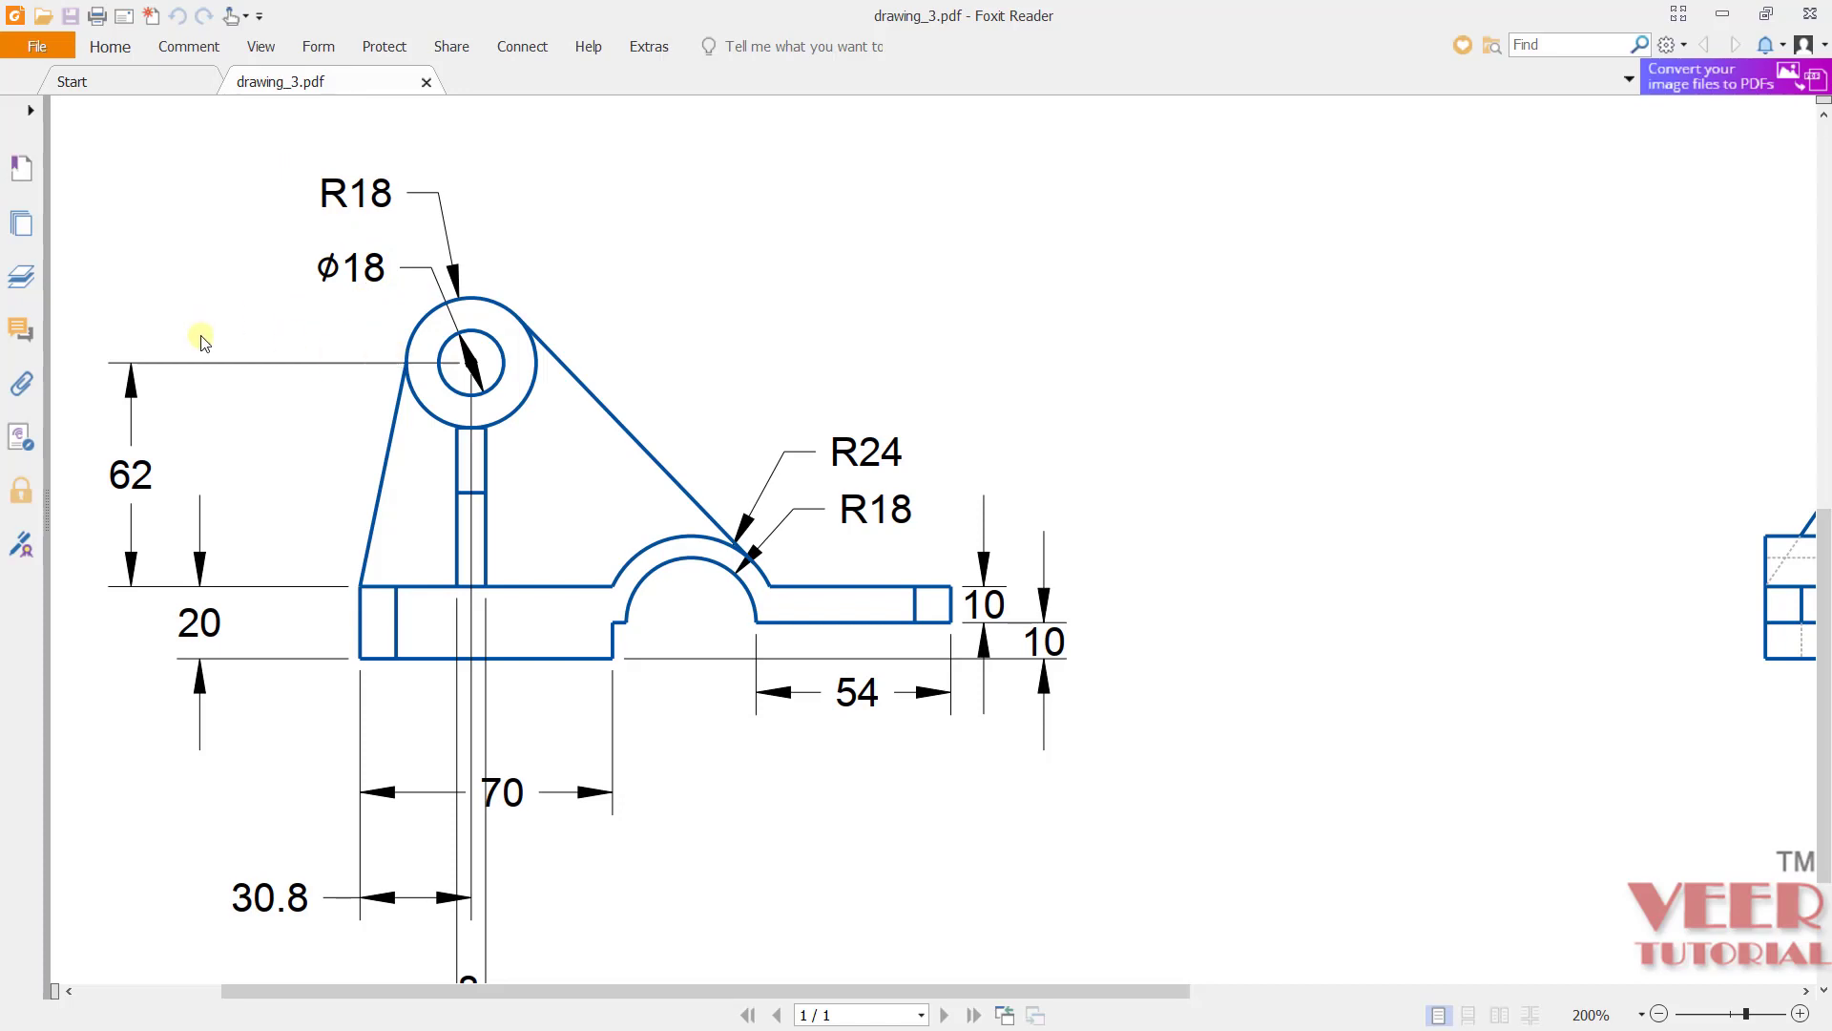
pyautogui.moveTo(237, 884); pyautogui.dragTo(347, 872)
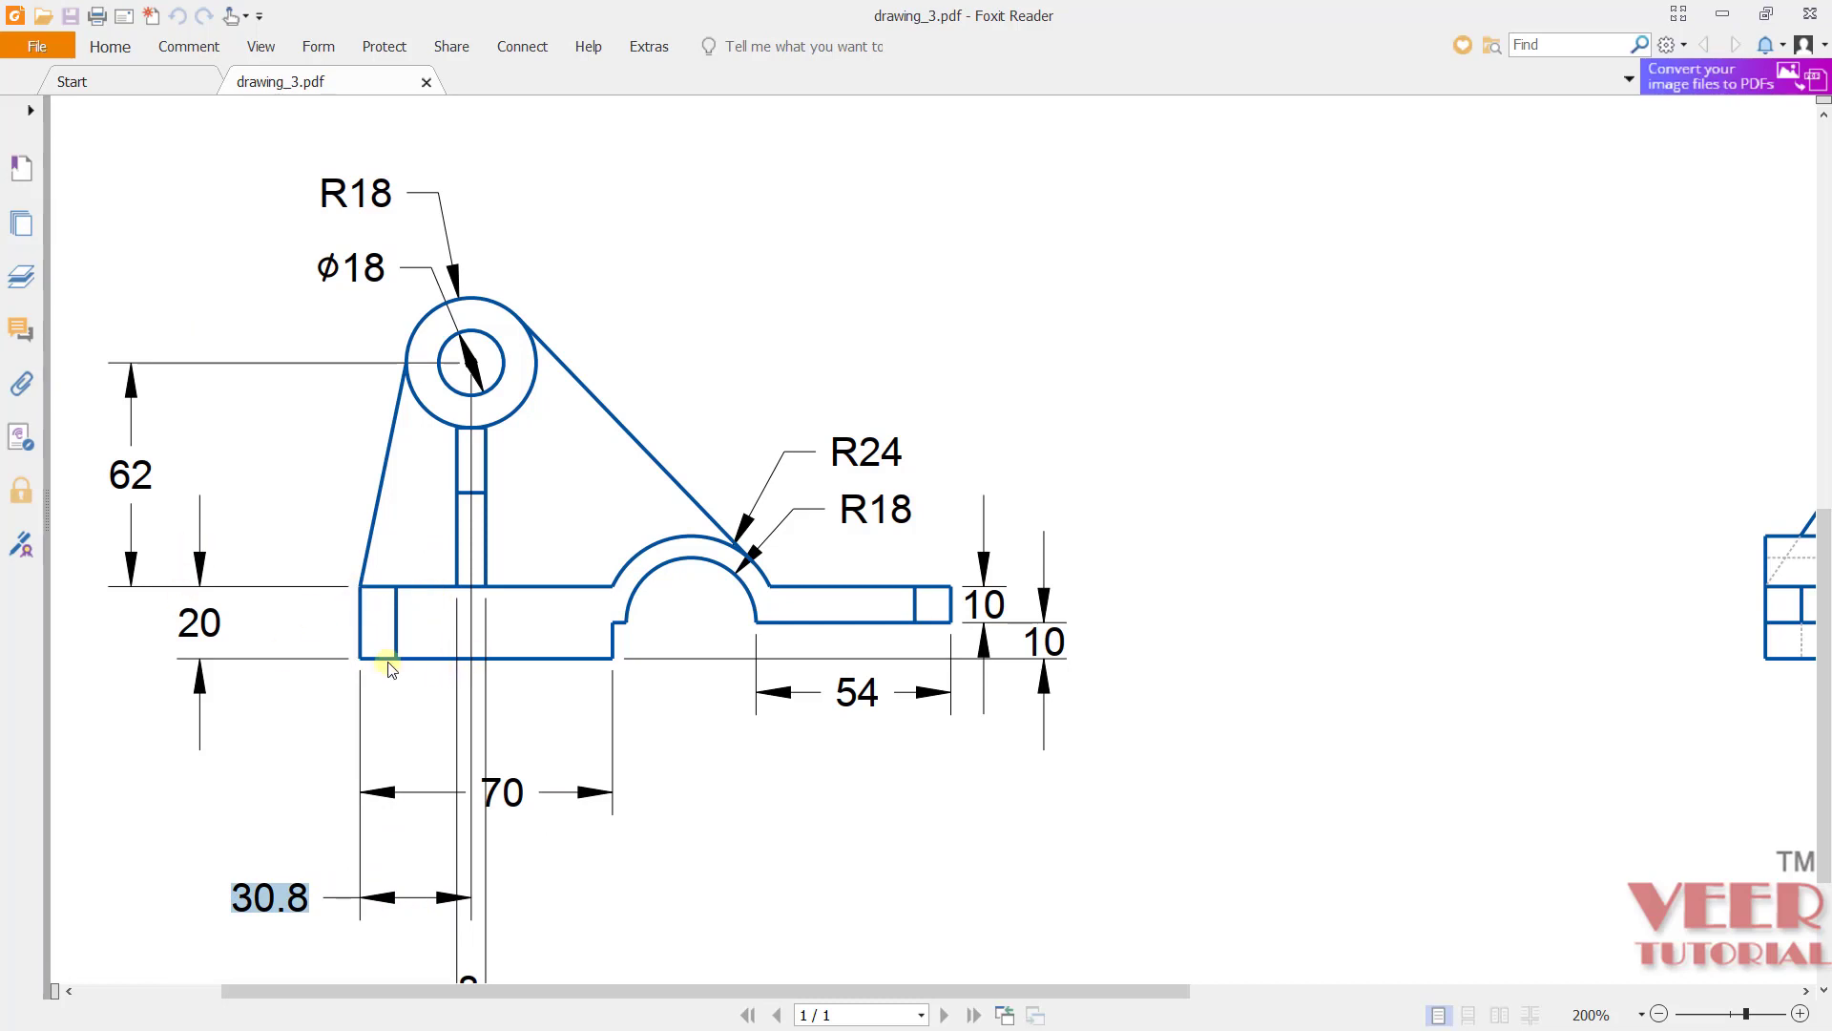
pyautogui.moveTo(103, 474); pyautogui.dragTo(173, 475)
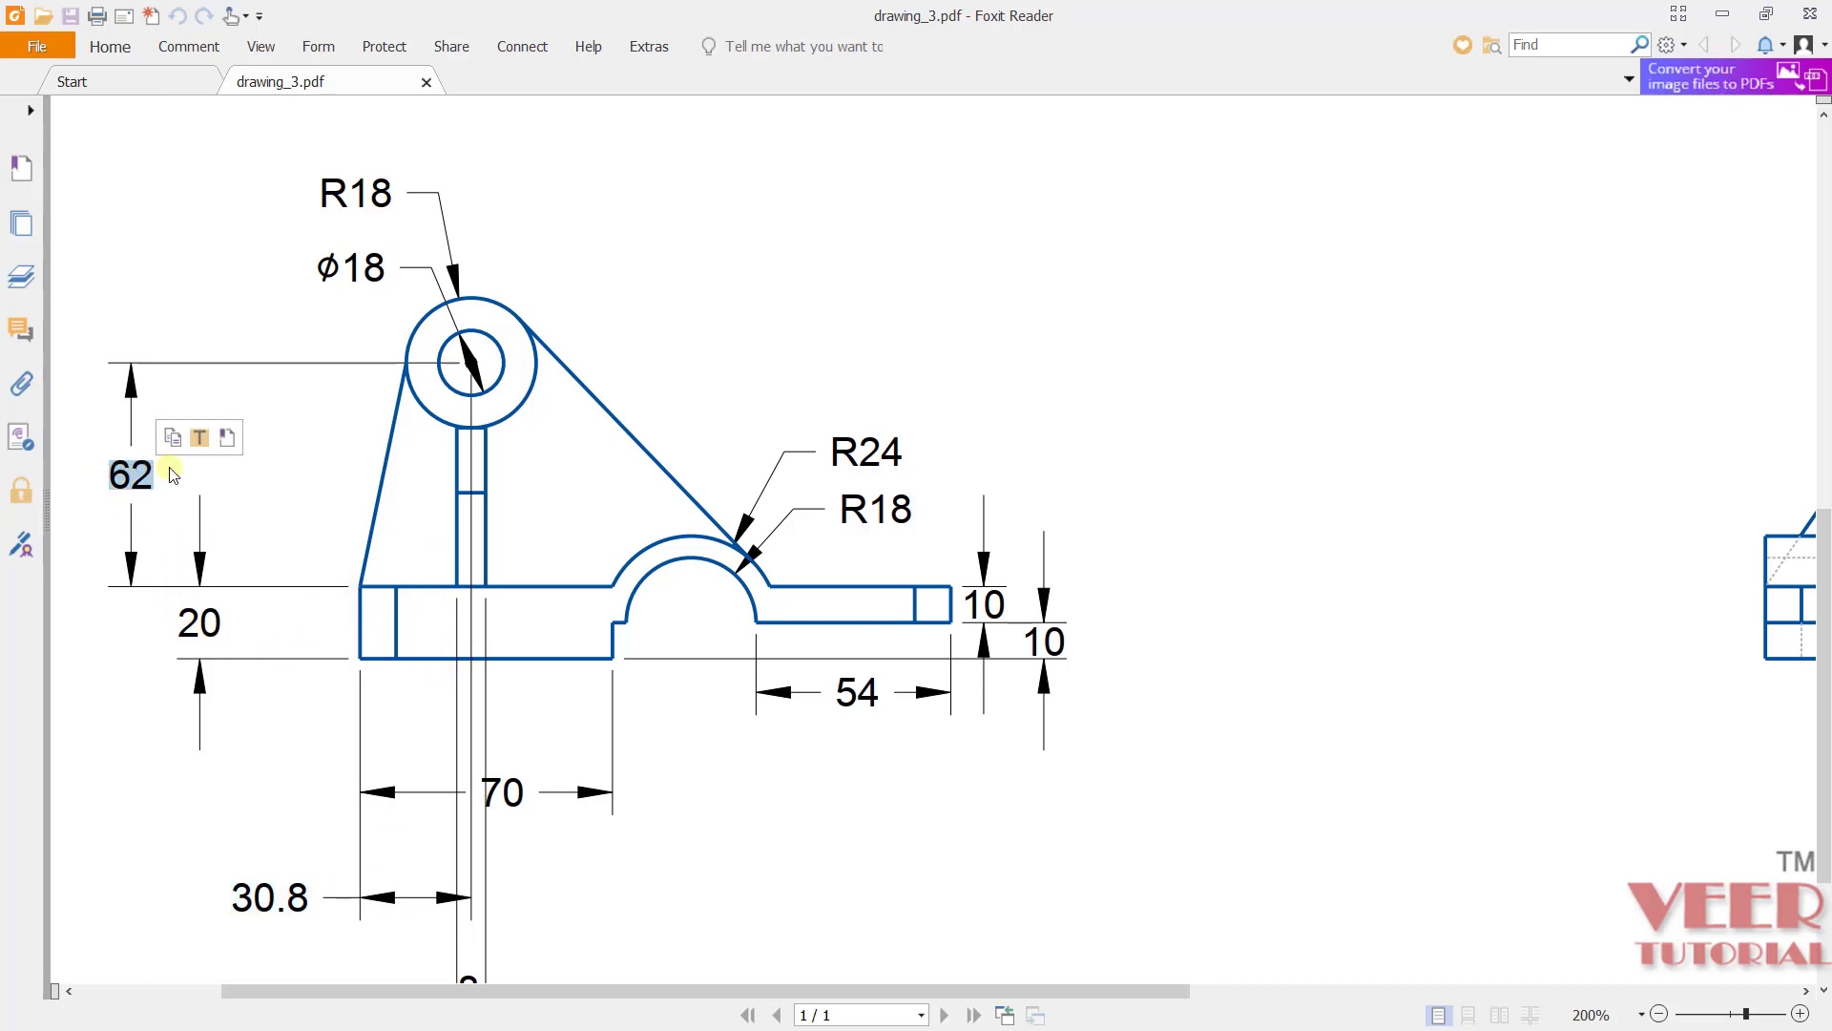
pyautogui.moveTo(301, 266); pyautogui.dragTo(386, 277)
pyautogui.moveTo(319, 180); pyautogui.dragTo(416, 206)
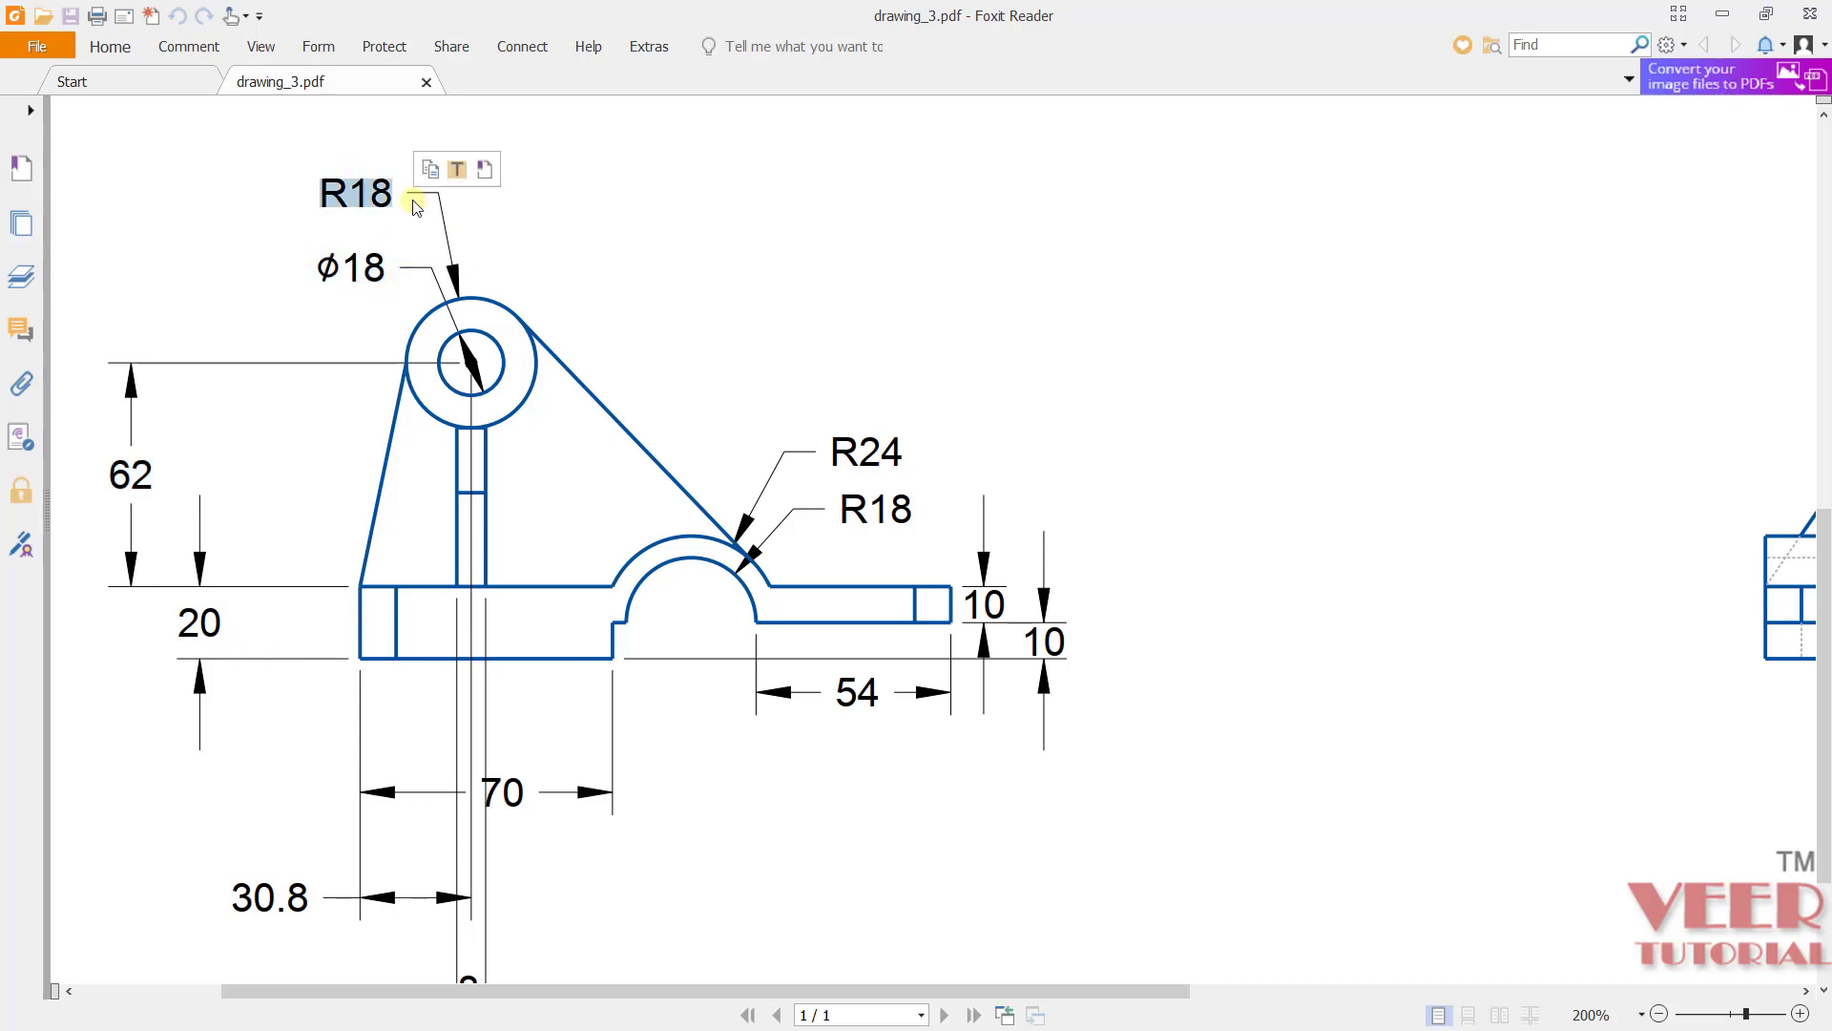
# Step: Switch to Creo Parametric and turn on the display of all datum planes, axes, points and coordinate systems
pyautogui.hotkey('alt', 'Tab')
pyautogui.click(1170, 960)
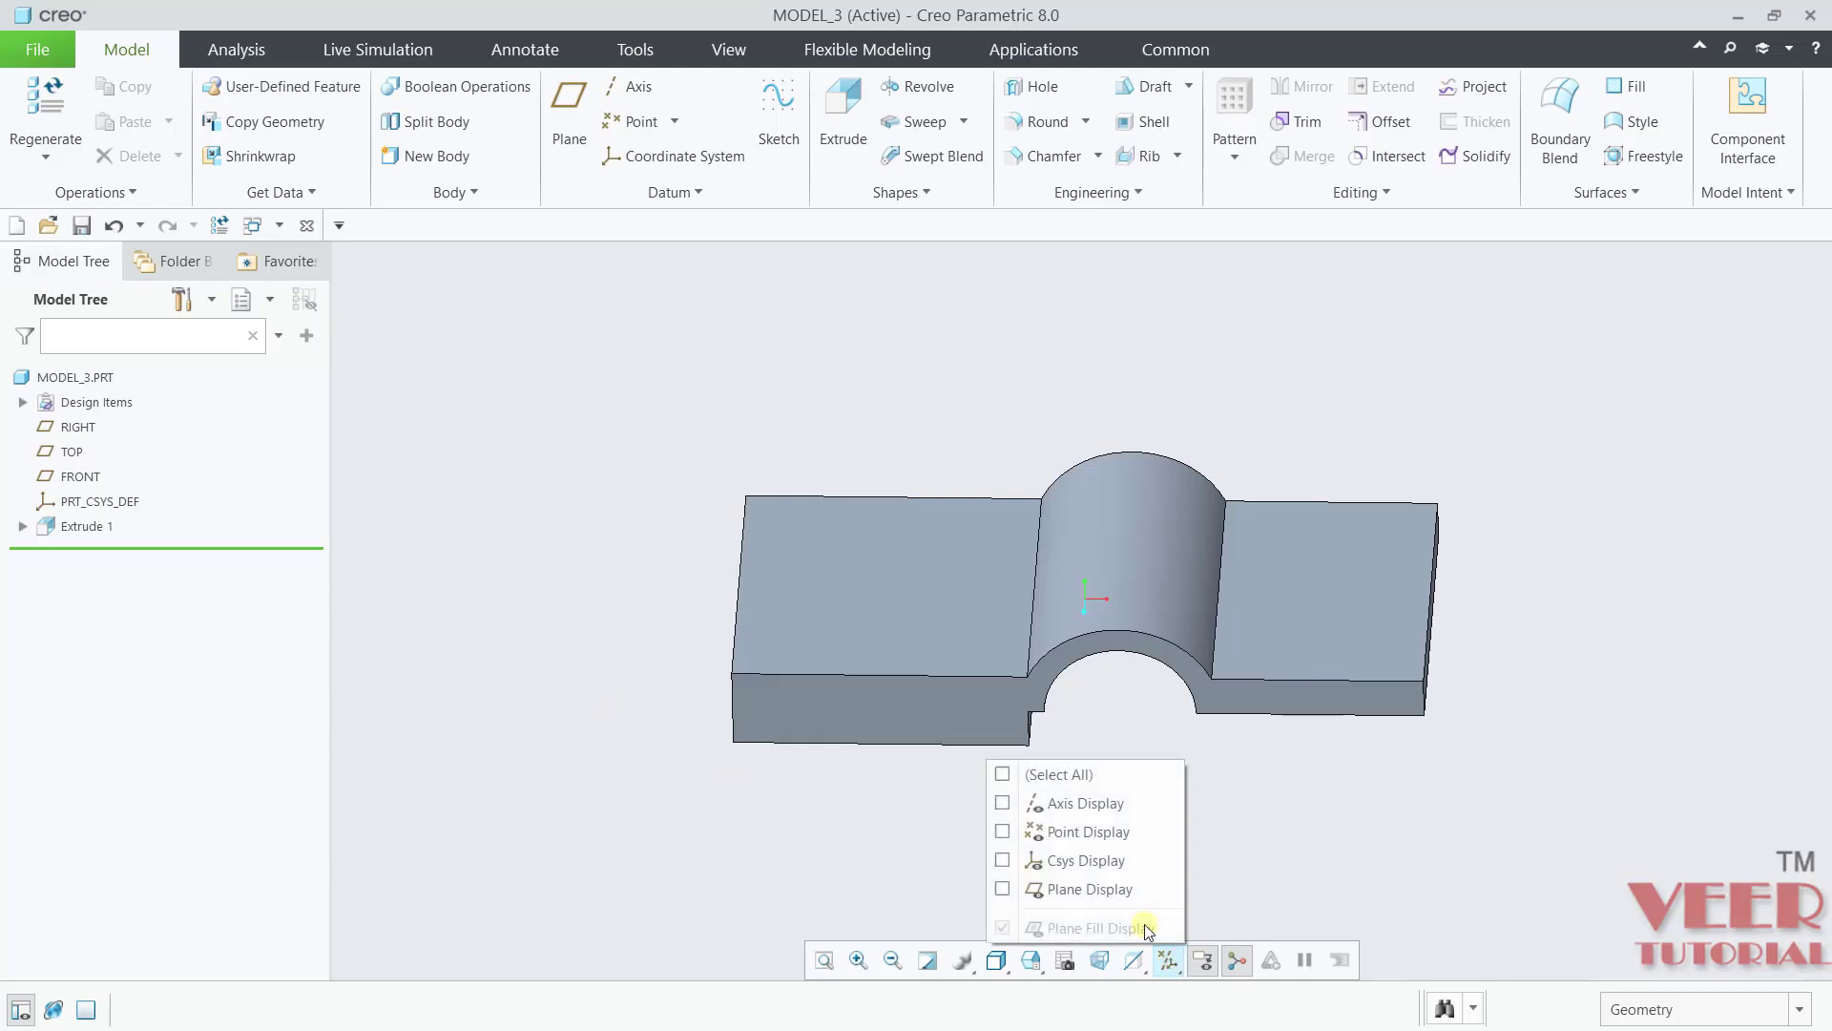
pyautogui.click(1003, 775)
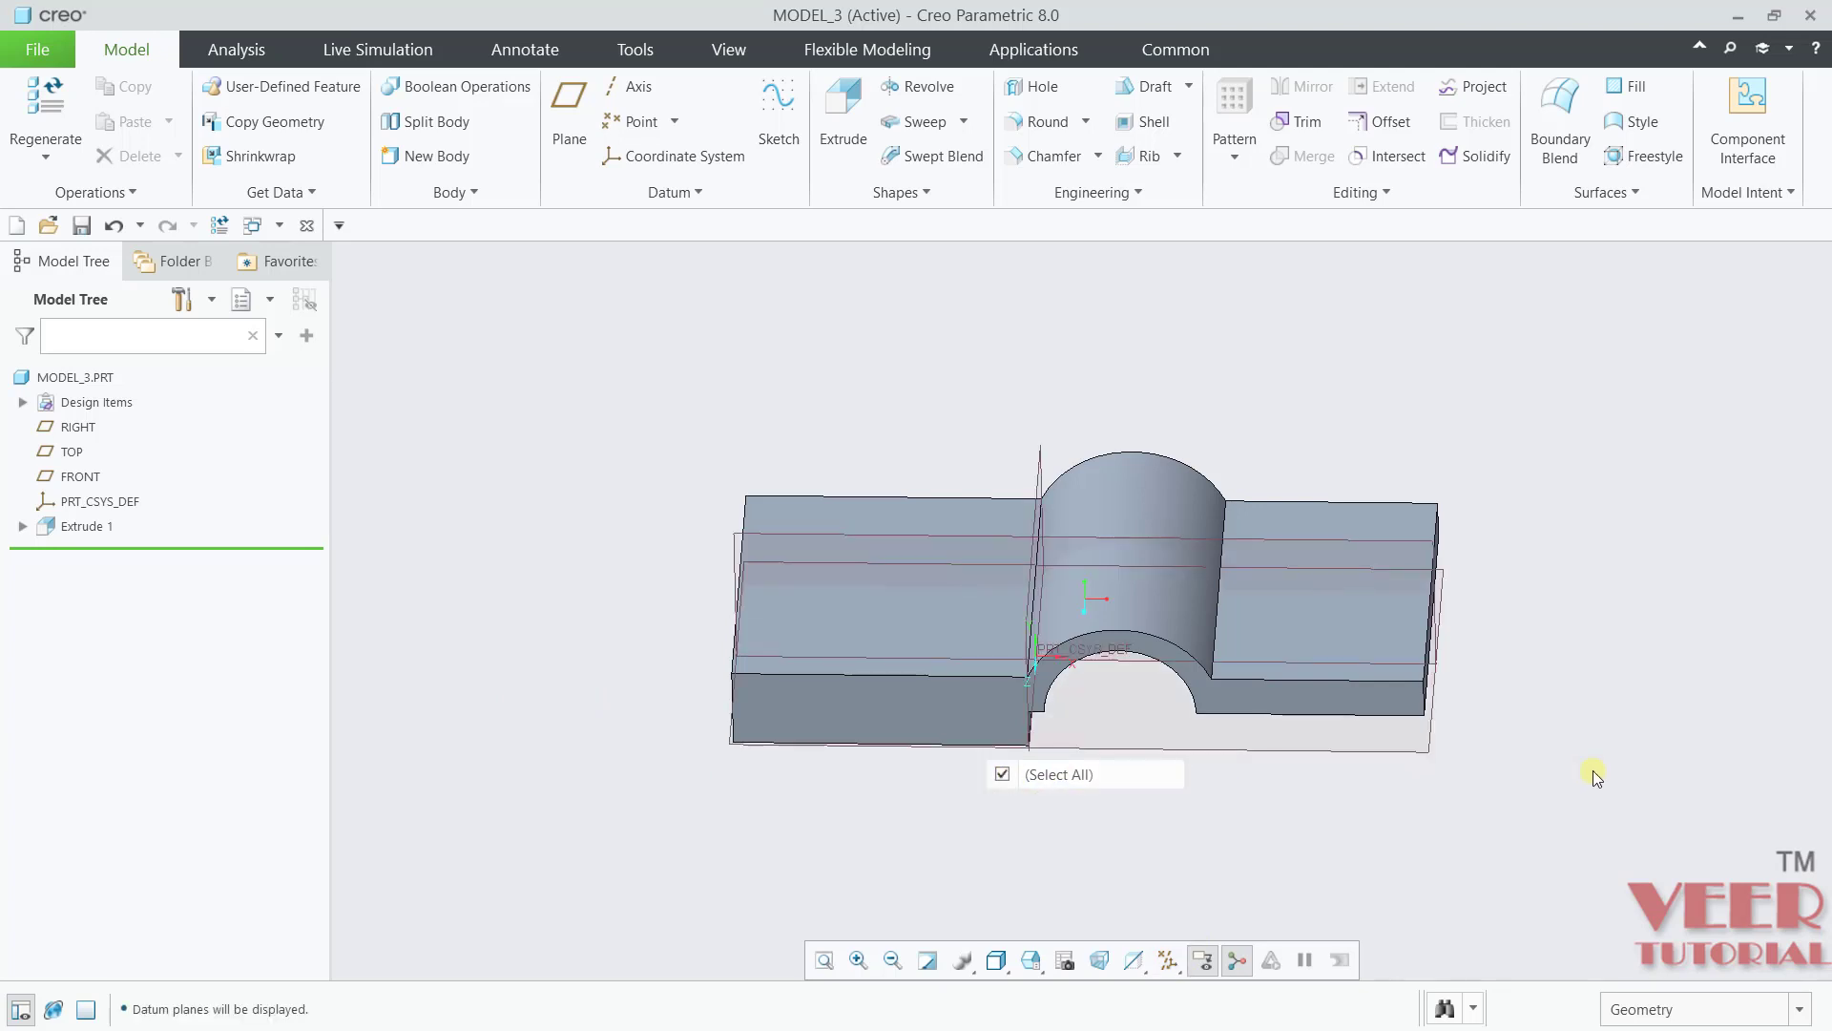
pyautogui.moveTo(1739, 741); pyautogui.dragTo(1640, 740, button='middle')
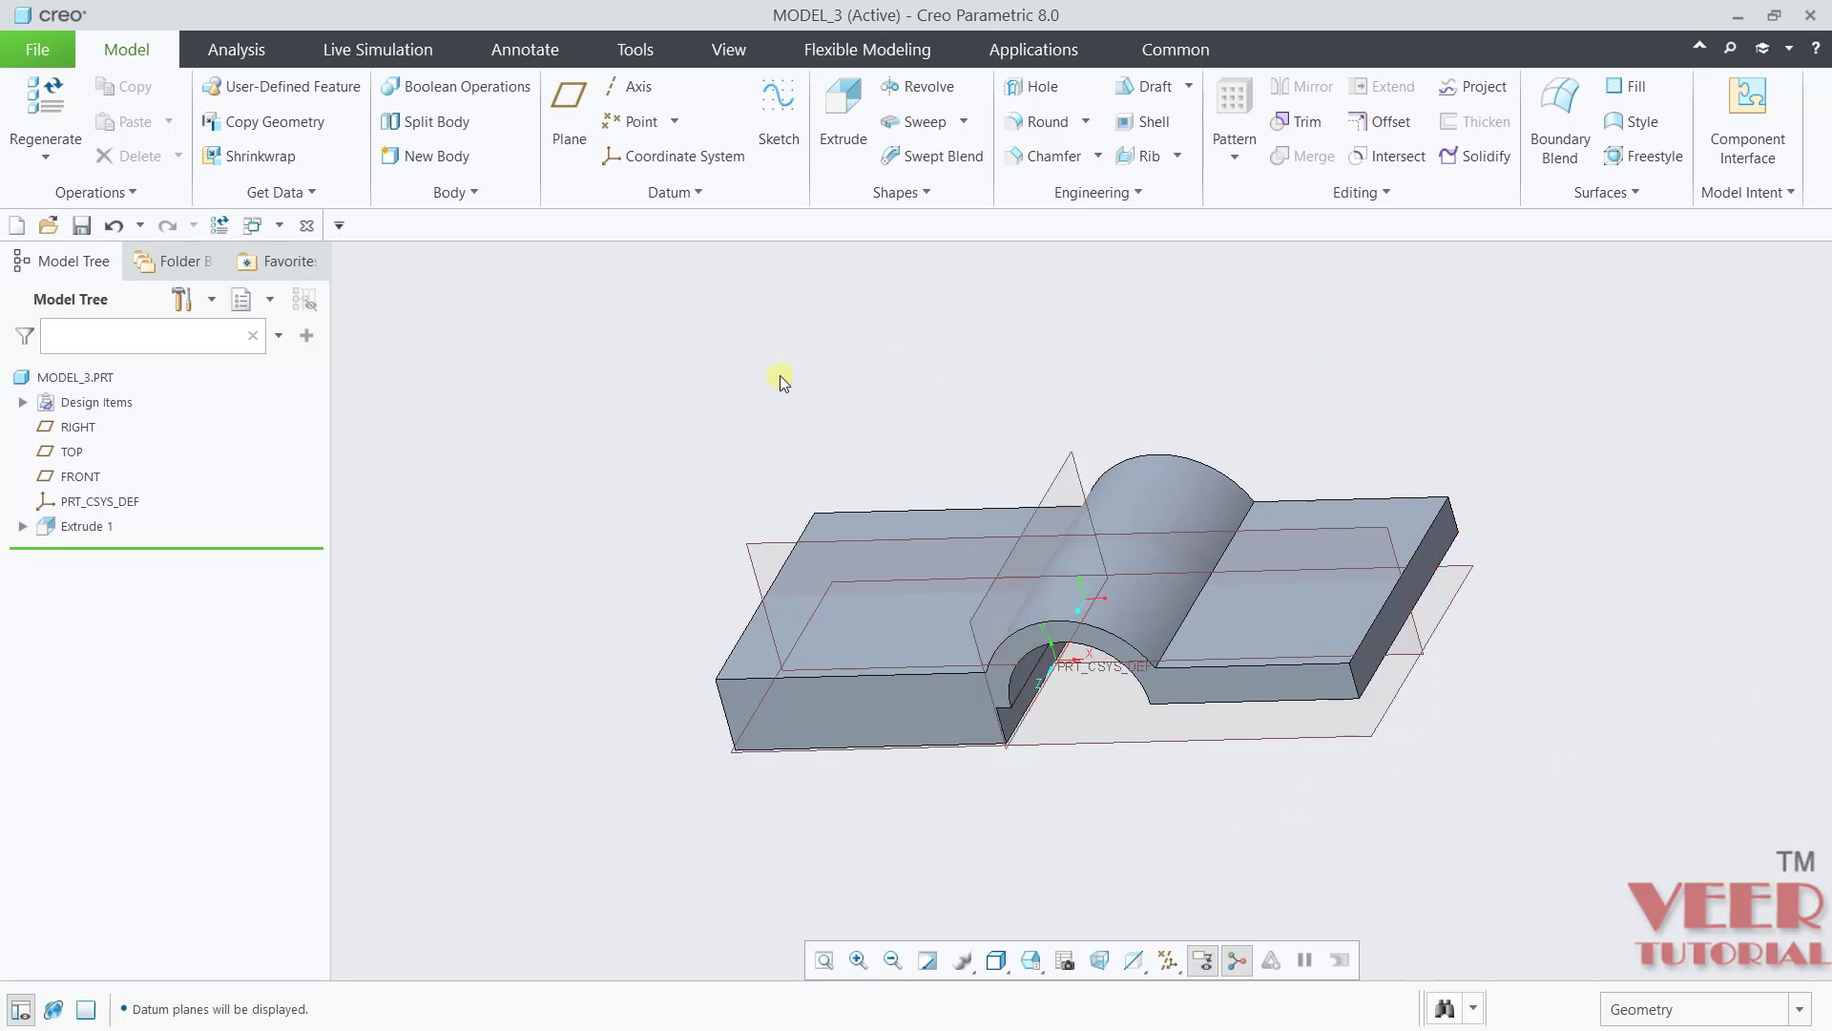
# Step: Start an Extrude feature with a new sketch on the FRONT datum plane and orient the view parallel to the sketch
pyautogui.click(844, 105)
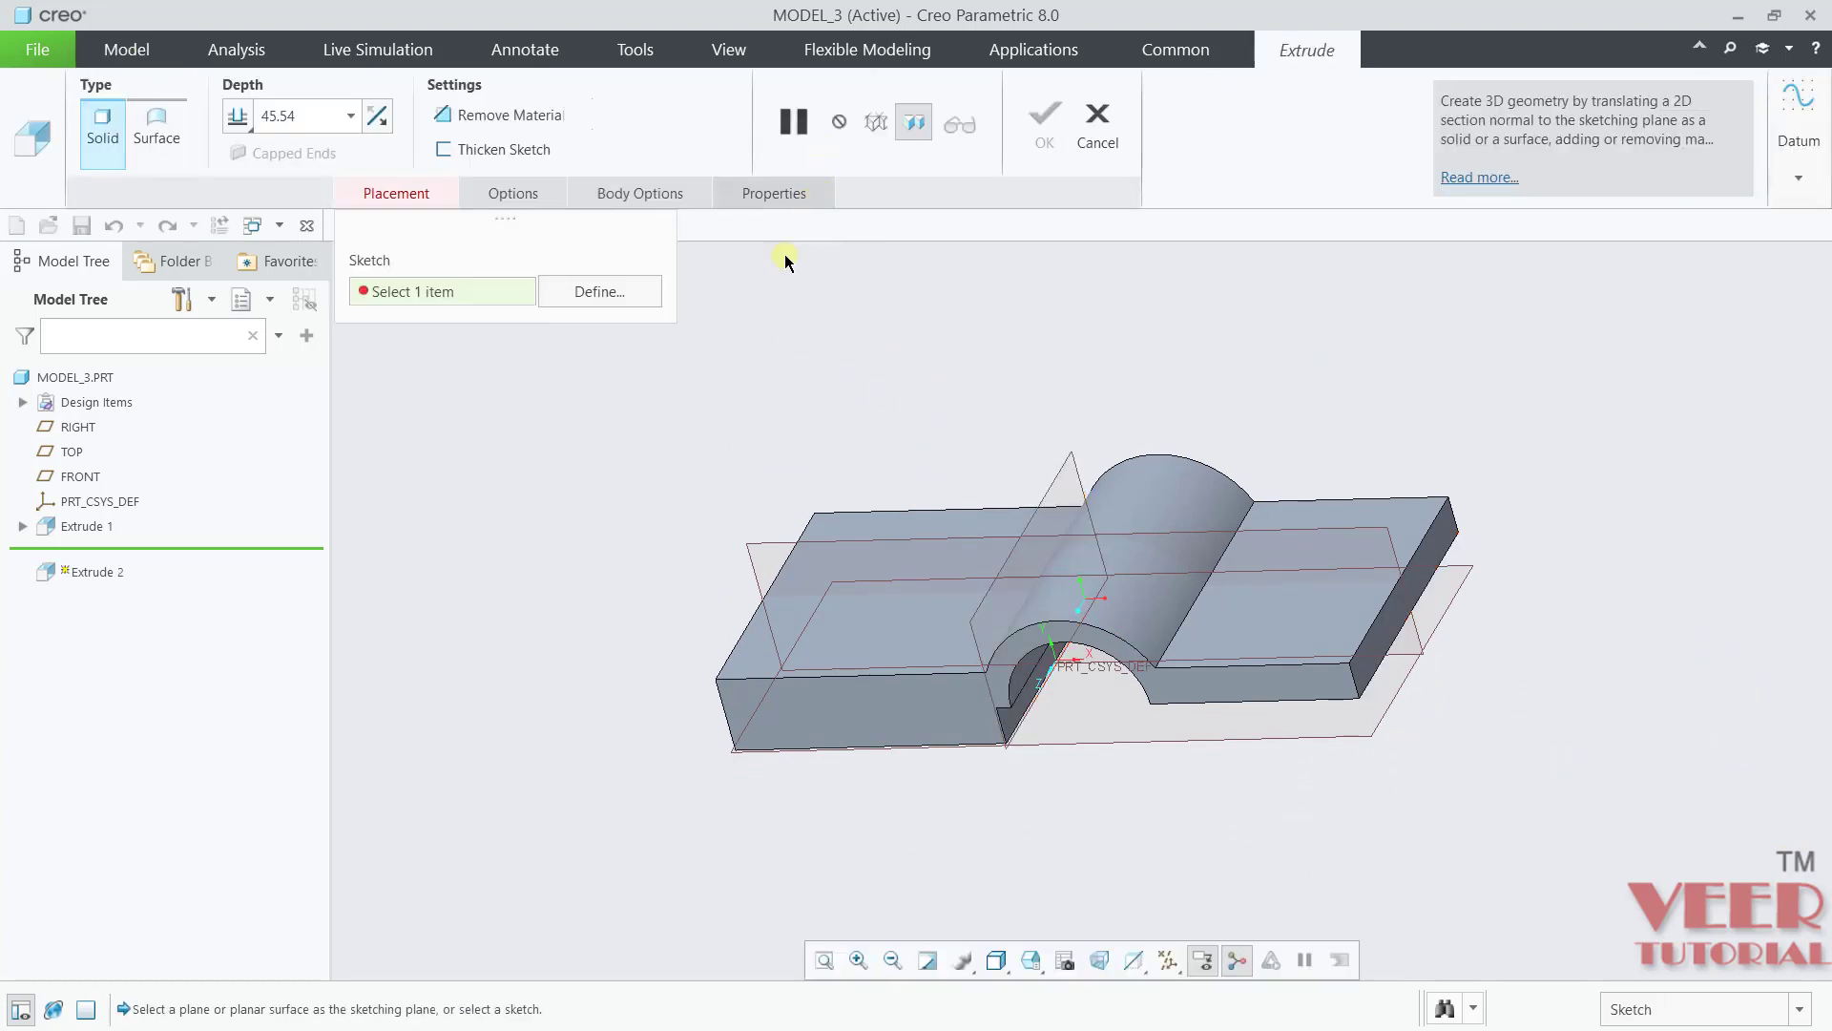
pyautogui.scroll(-2, 823, 587)
pyautogui.scroll(-2, 822, 587)
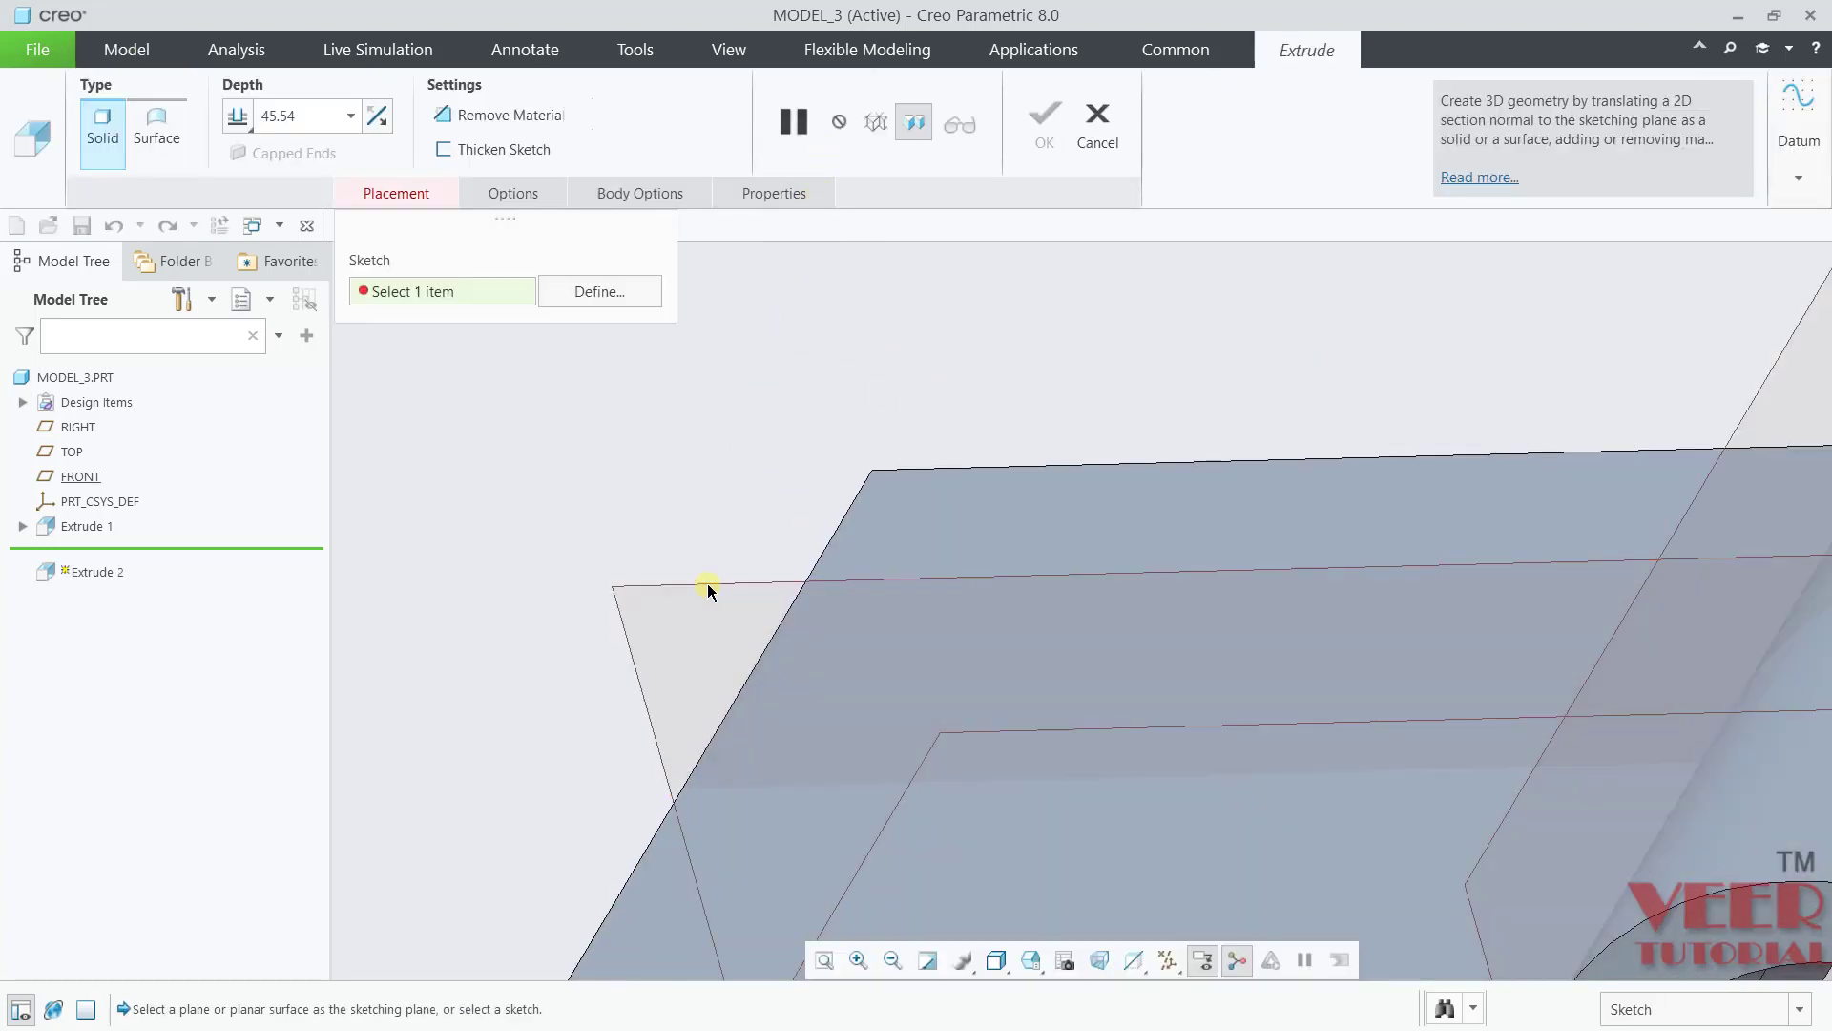
pyautogui.click(710, 590)
pyautogui.click(35, 158)
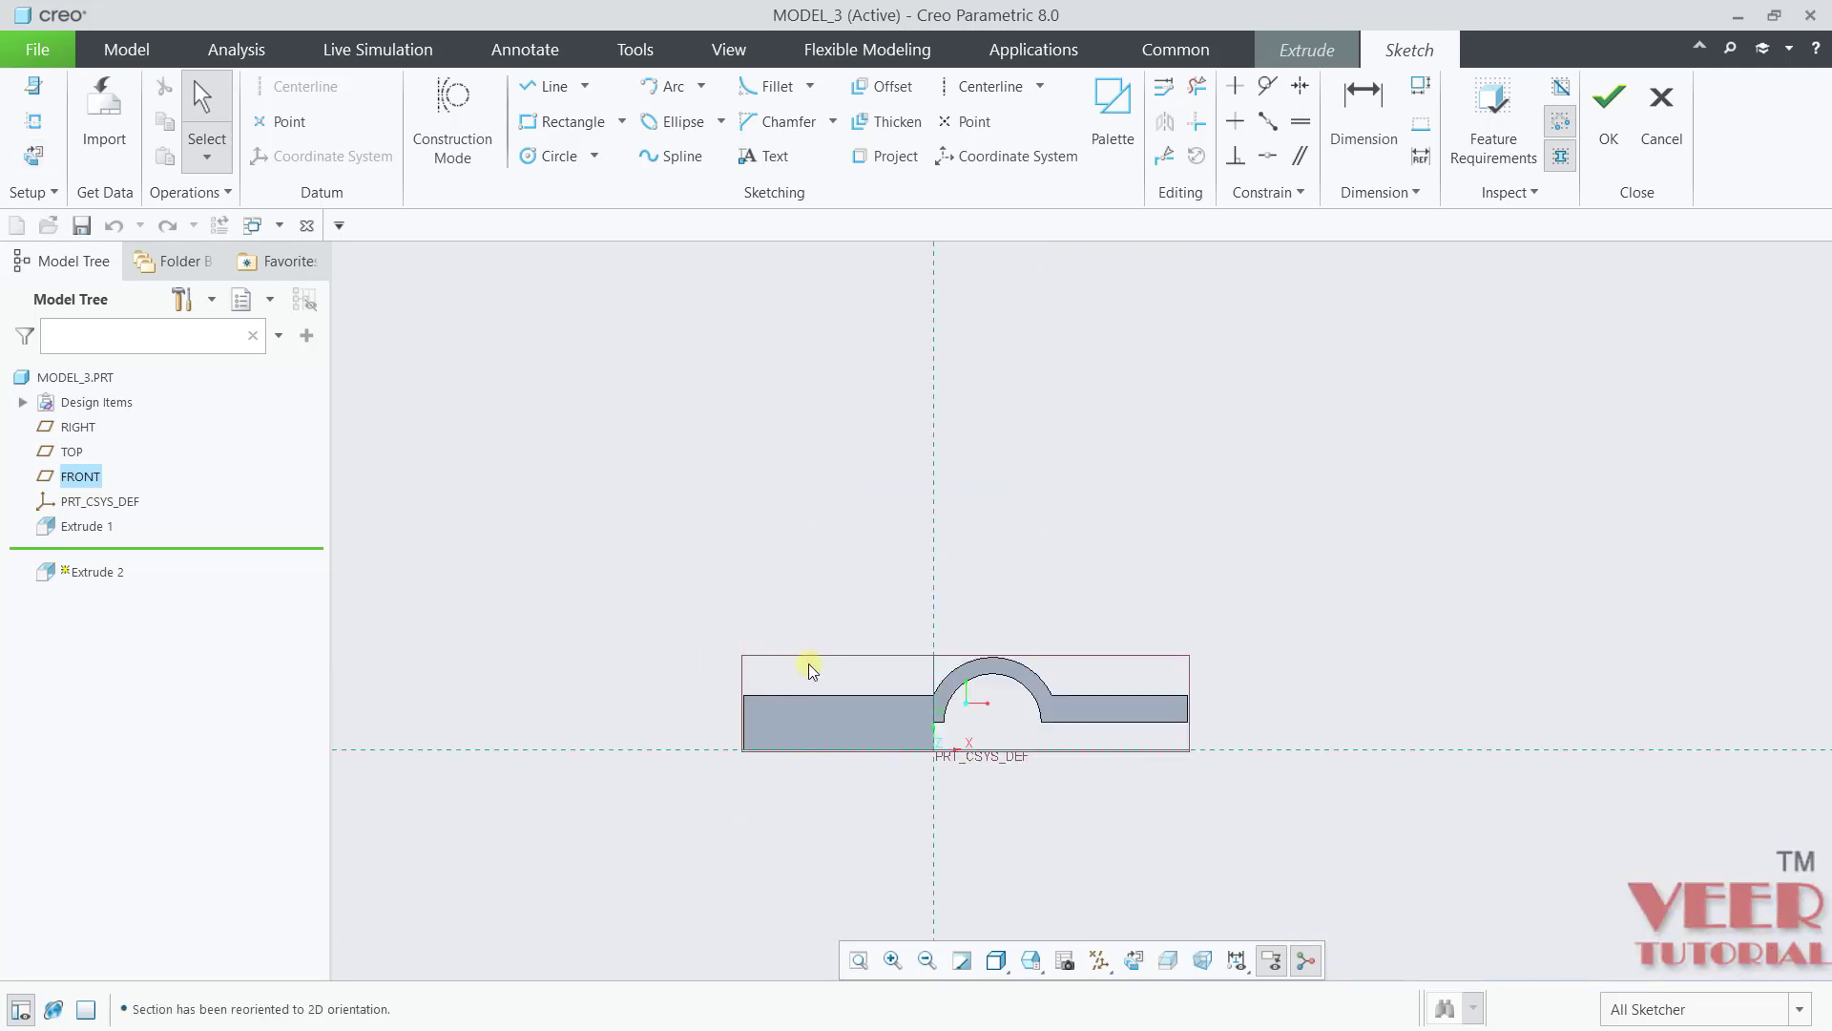
# Step: Sketch two concentric circles above the thick block, about 21 mm and 38 mm in diameter
pyautogui.scroll(-3, 809, 677)
pyautogui.click(596, 156)
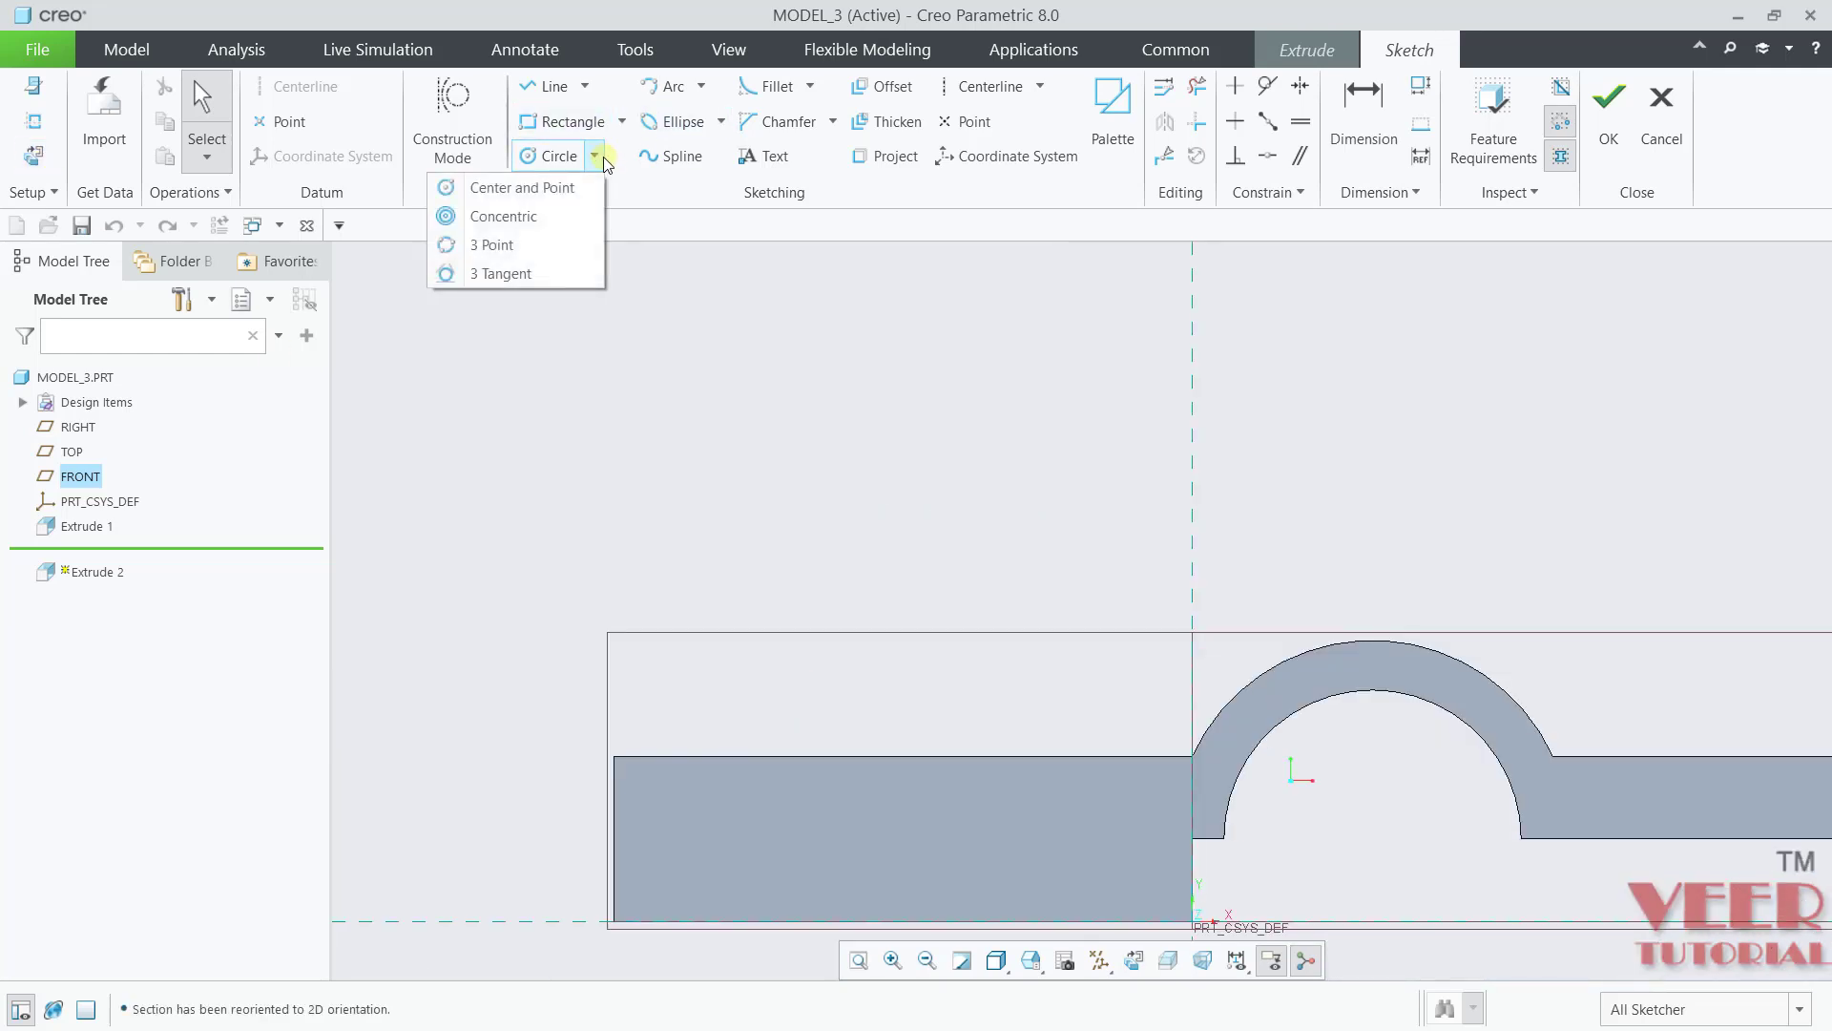
pyautogui.click(564, 189)
pyautogui.click(821, 489)
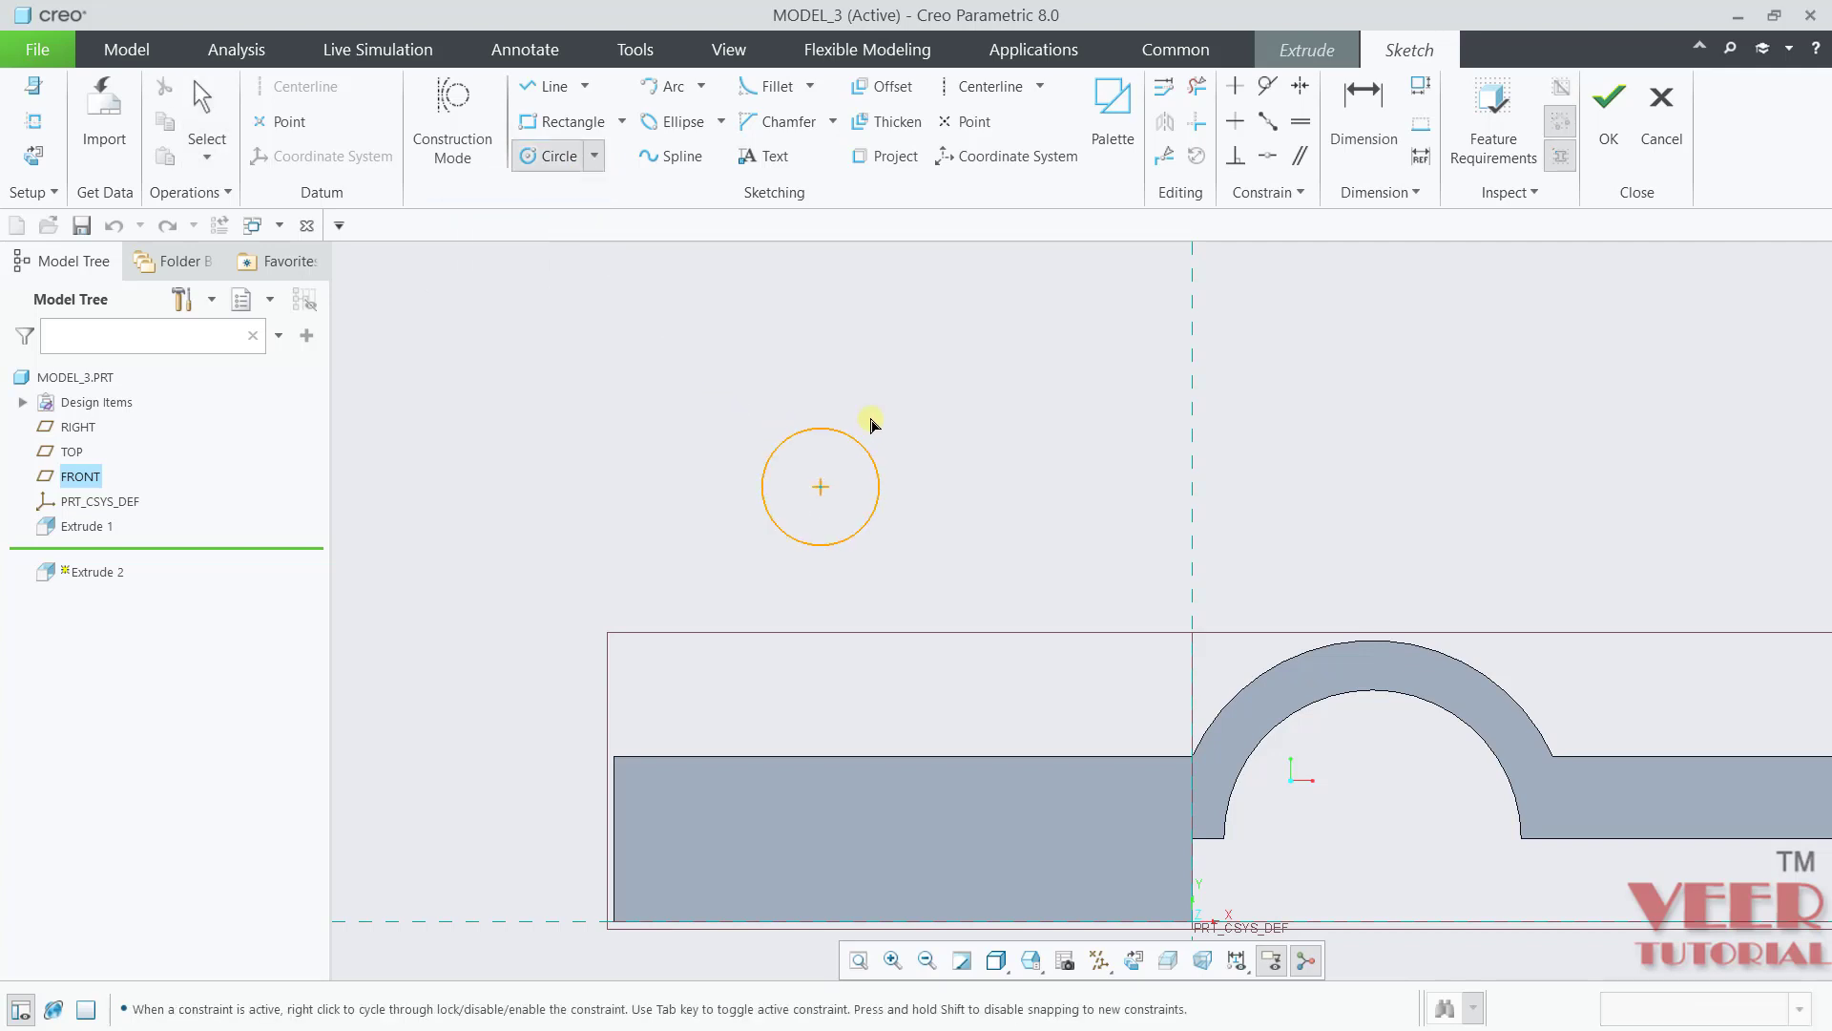
pyautogui.click(878, 420)
pyautogui.click(821, 488)
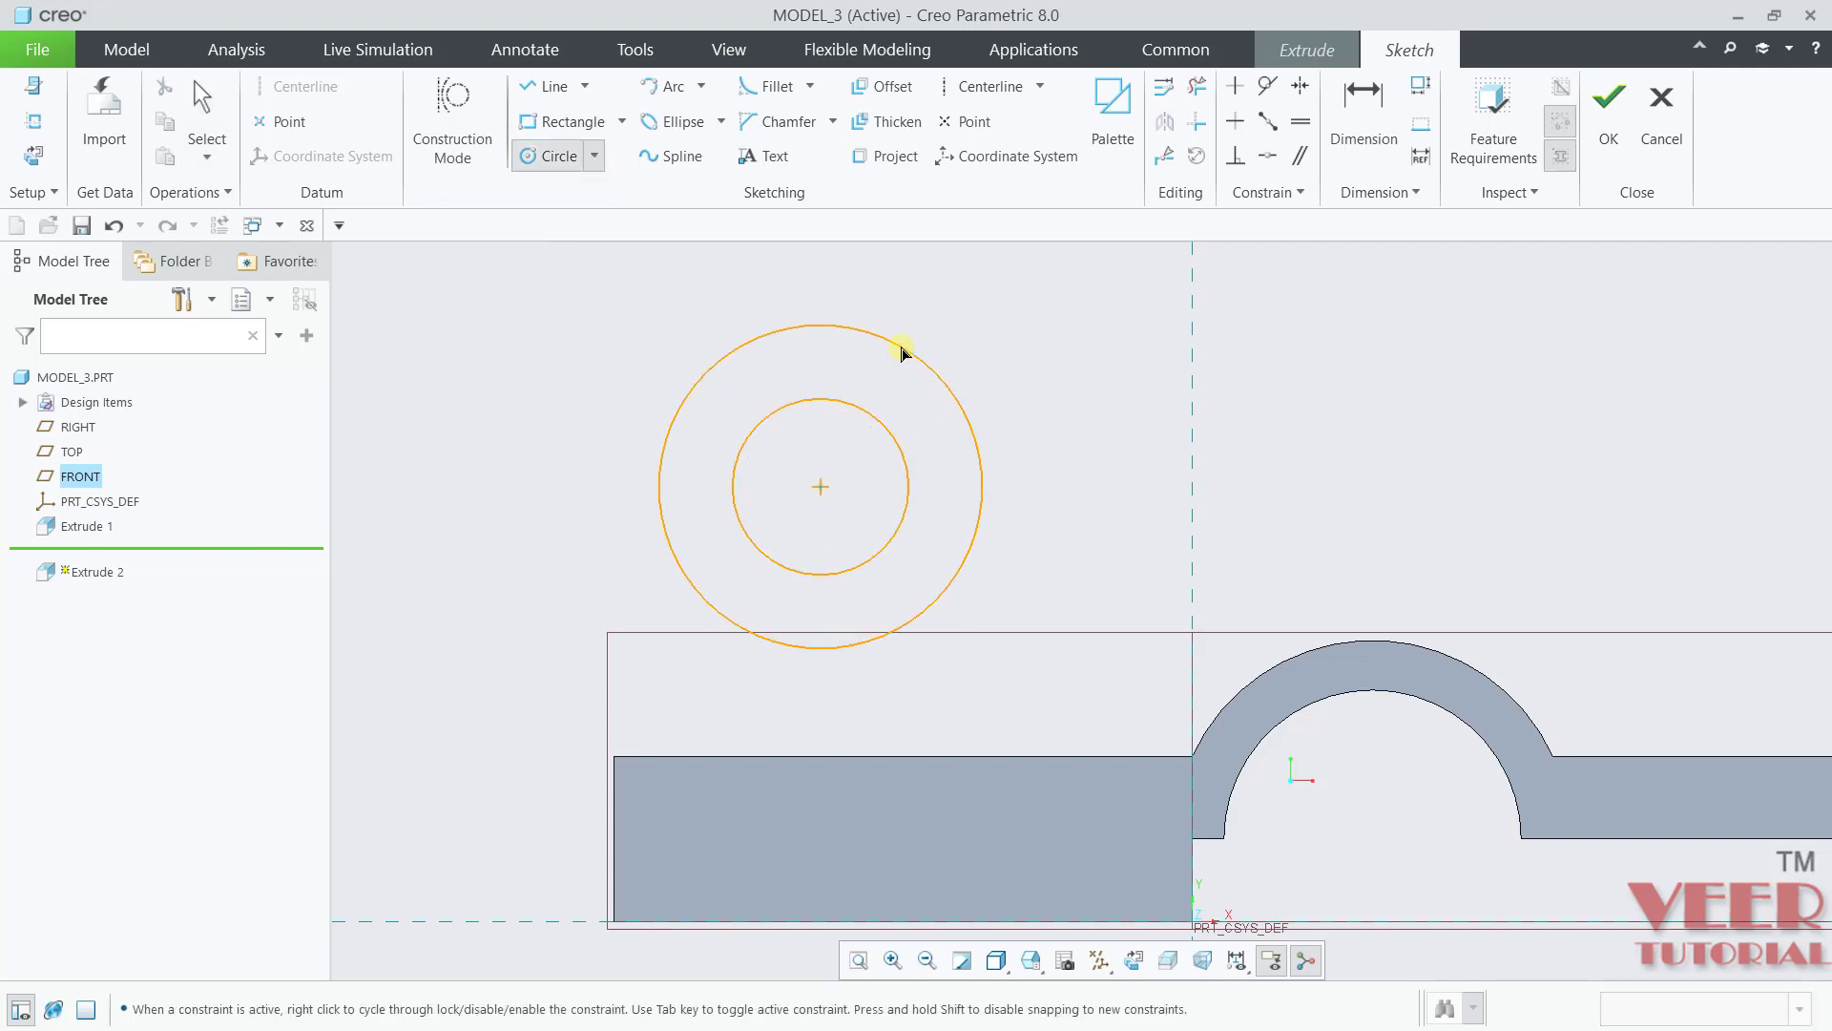
pyautogui.click(968, 439)
pyautogui.middleClick(993, 418)
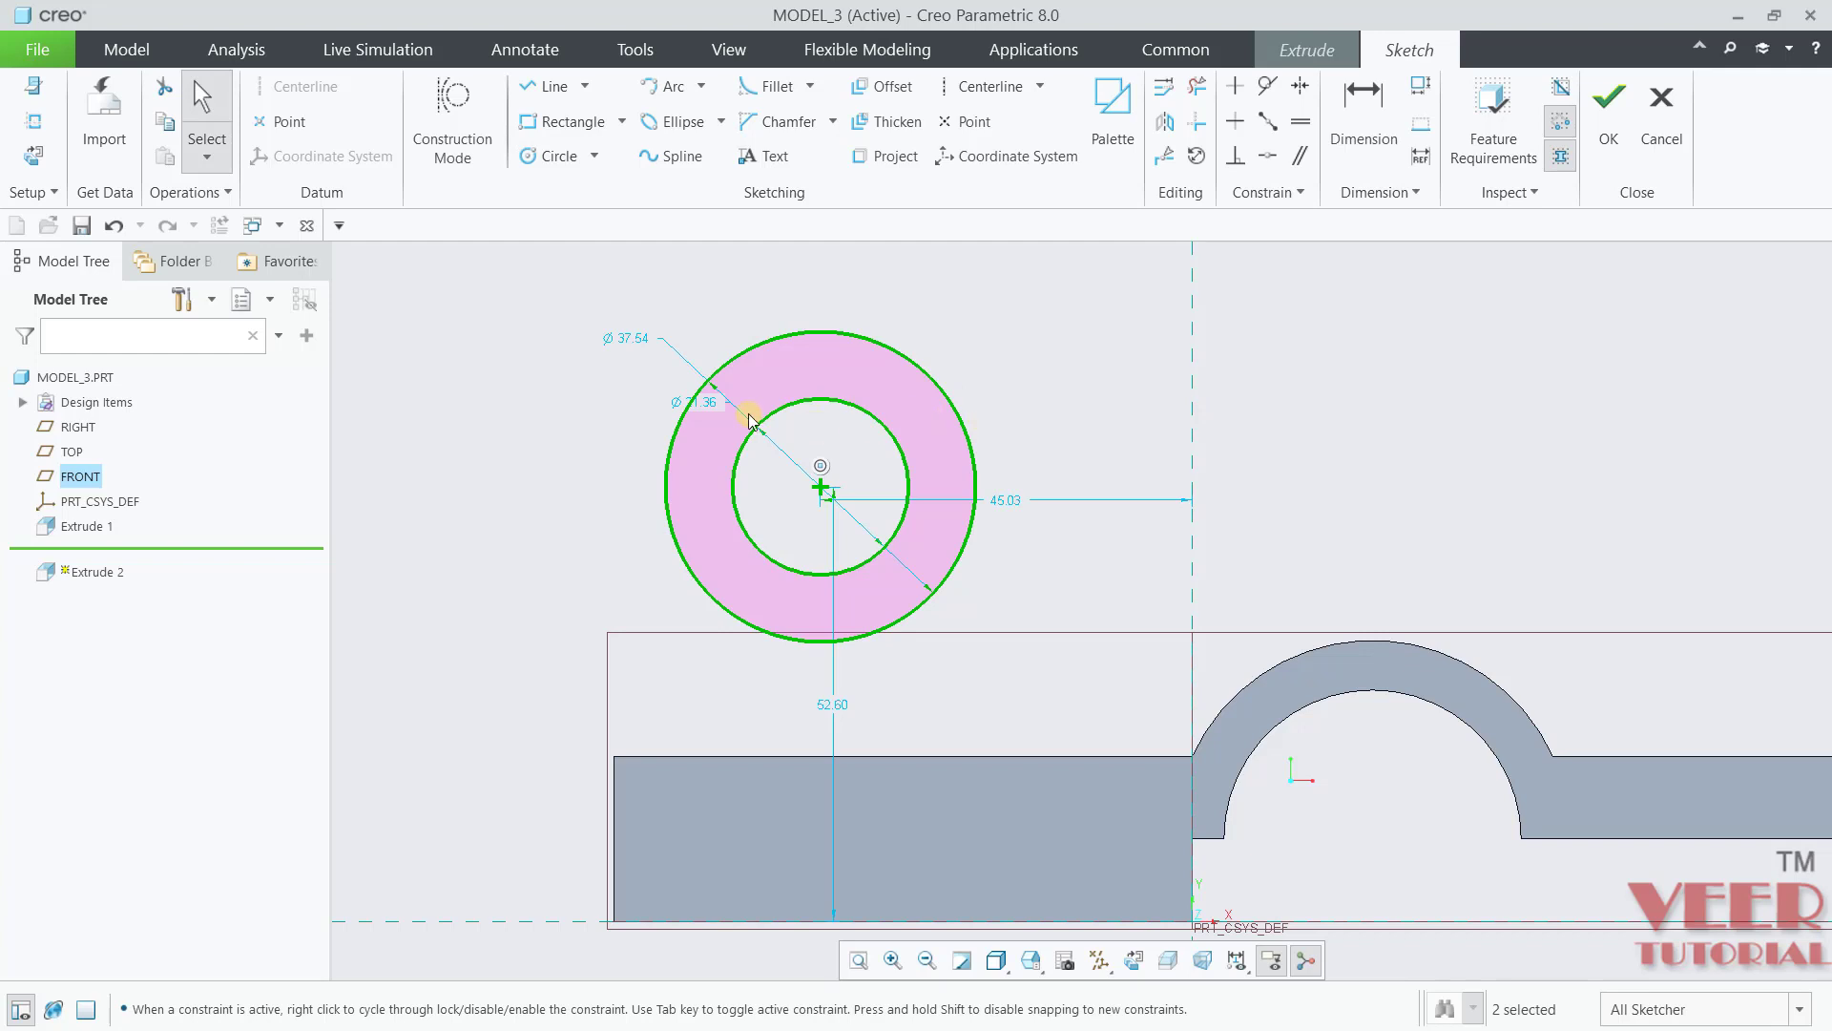
# Step: Set the inner circle's diameter to 18 mm
pyautogui.scroll(4, 750, 420)
pyautogui.doubleClick(663, 390)
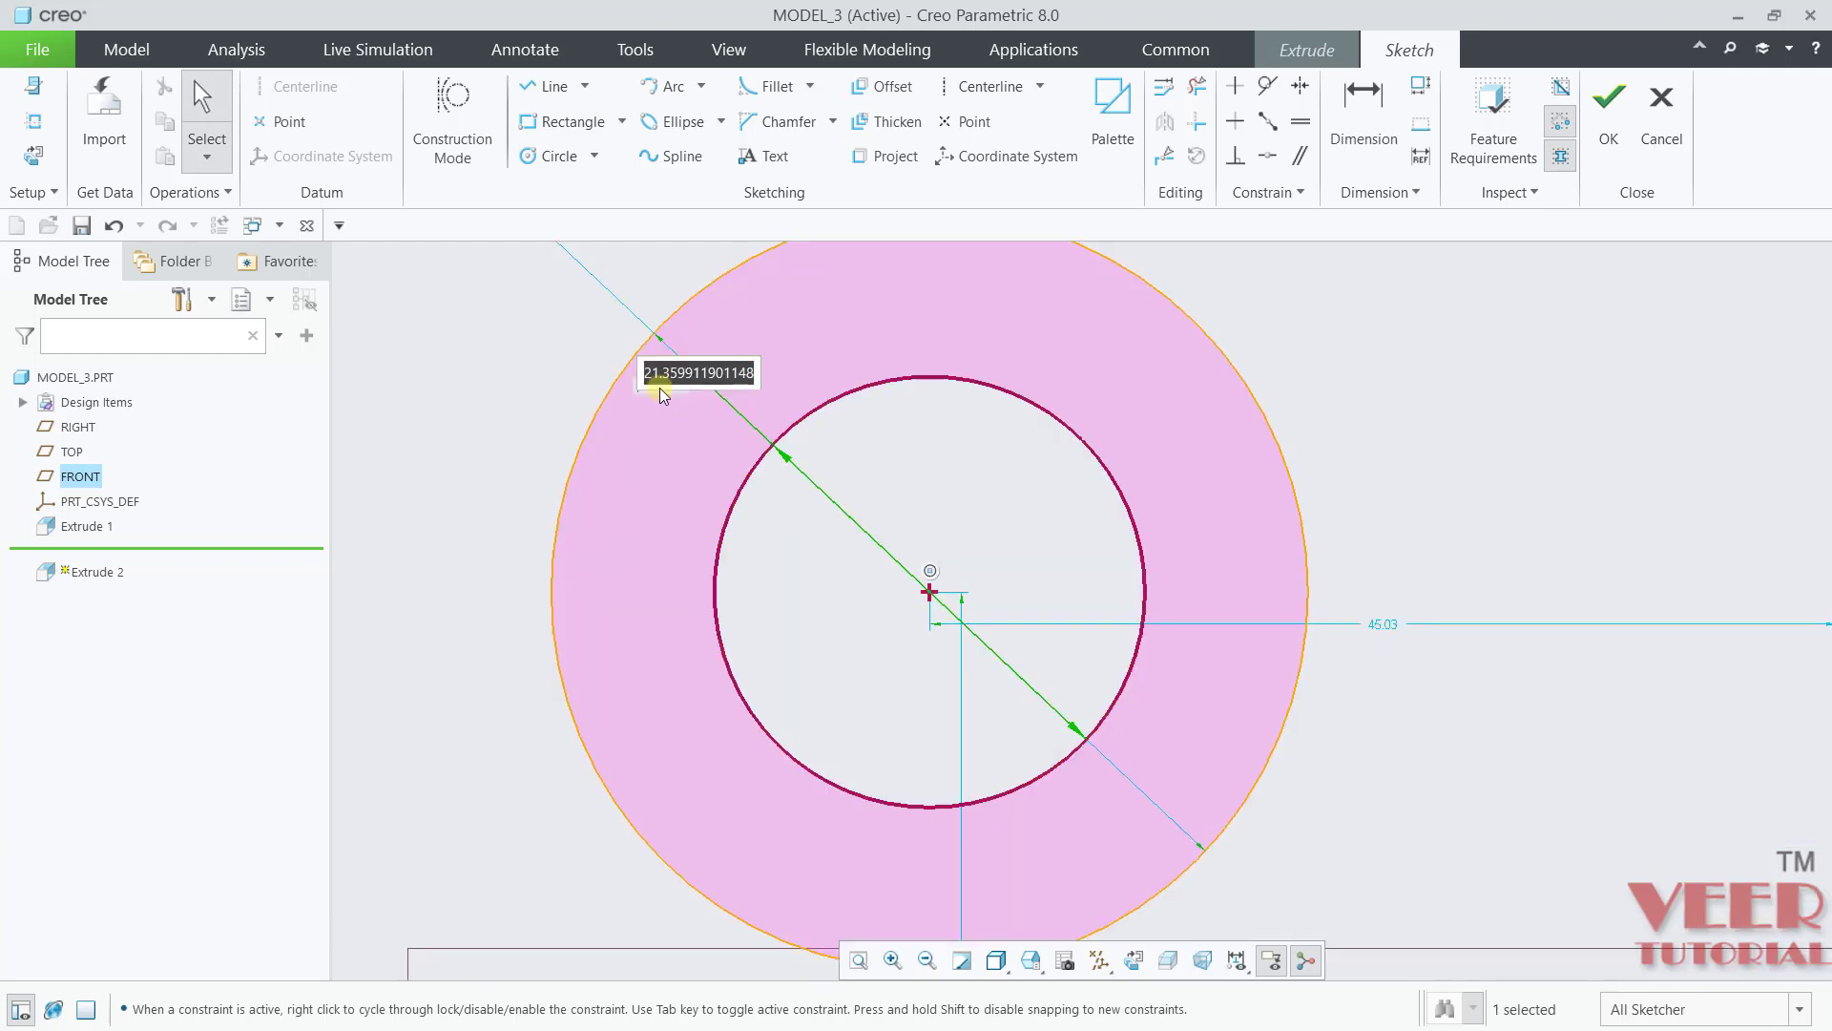
pyautogui.write('18')
pyautogui.press('Return')
pyautogui.scroll(-4, 708, 500)
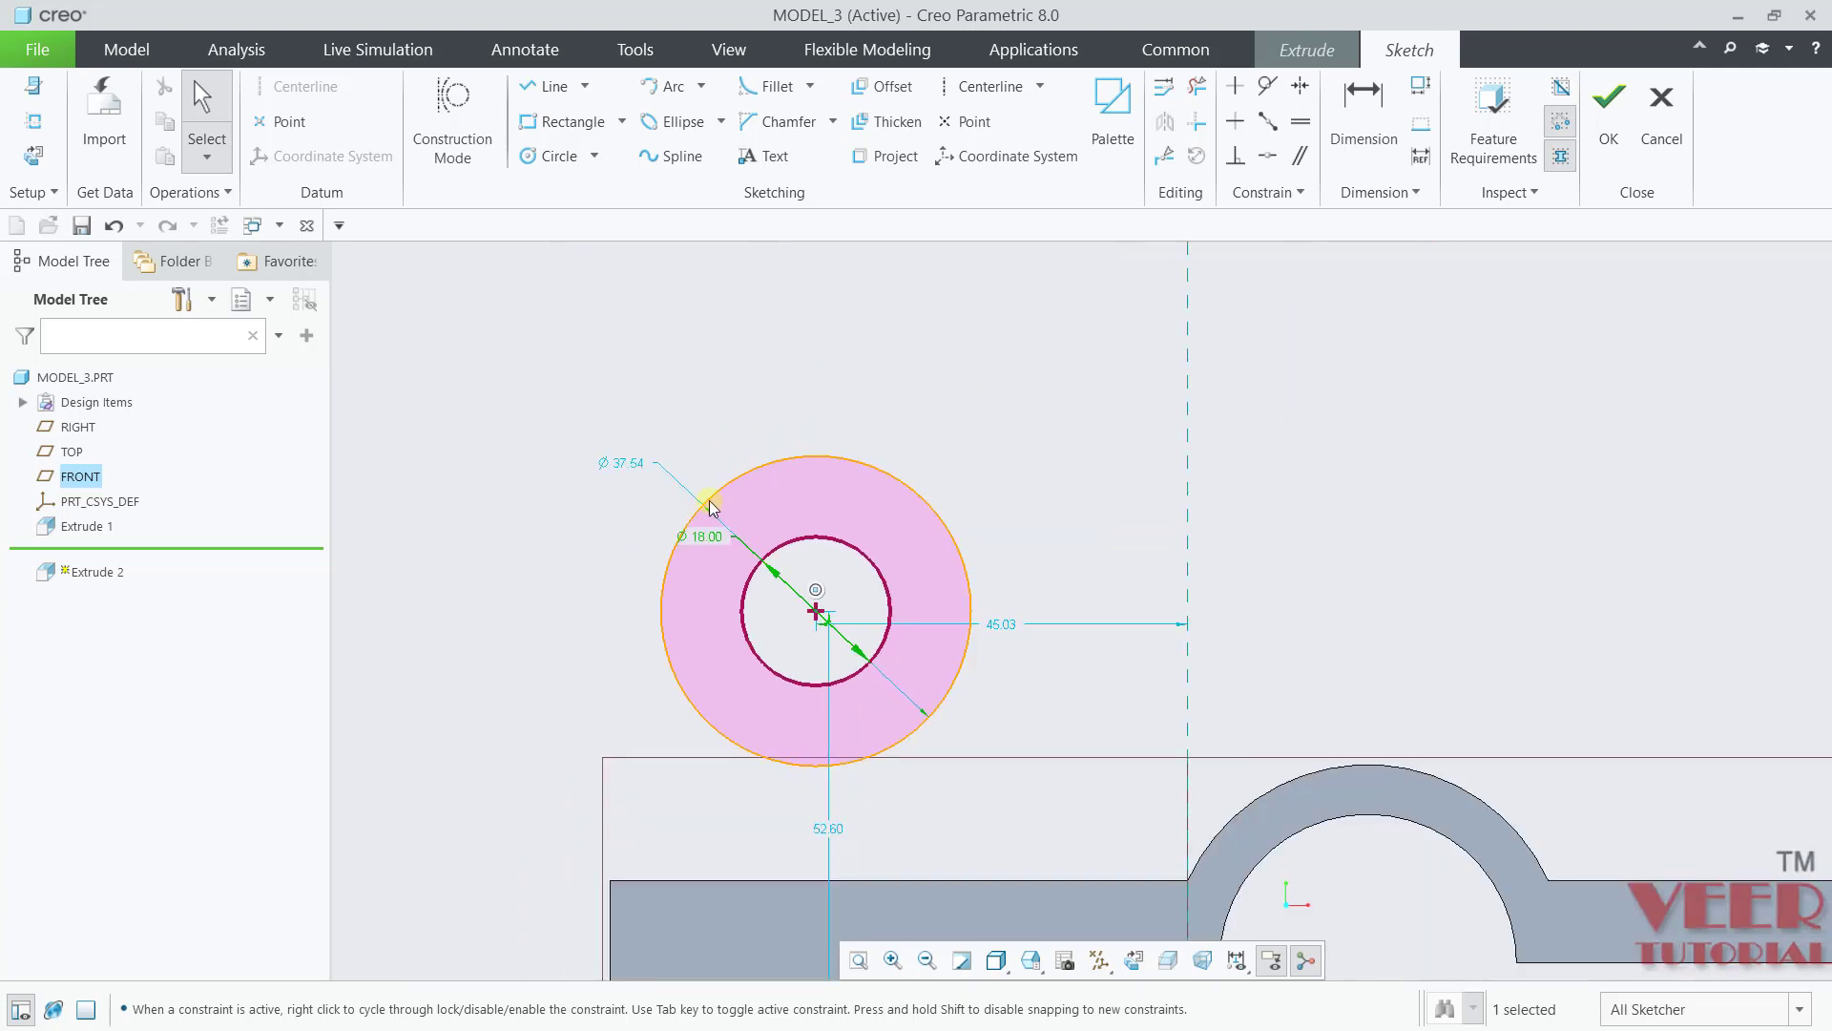
# Step: Convert the outer circle's diameter dimension to a radius and set it to 18 mm
pyautogui.scroll(4, 605, 445)
pyautogui.click(684, 492)
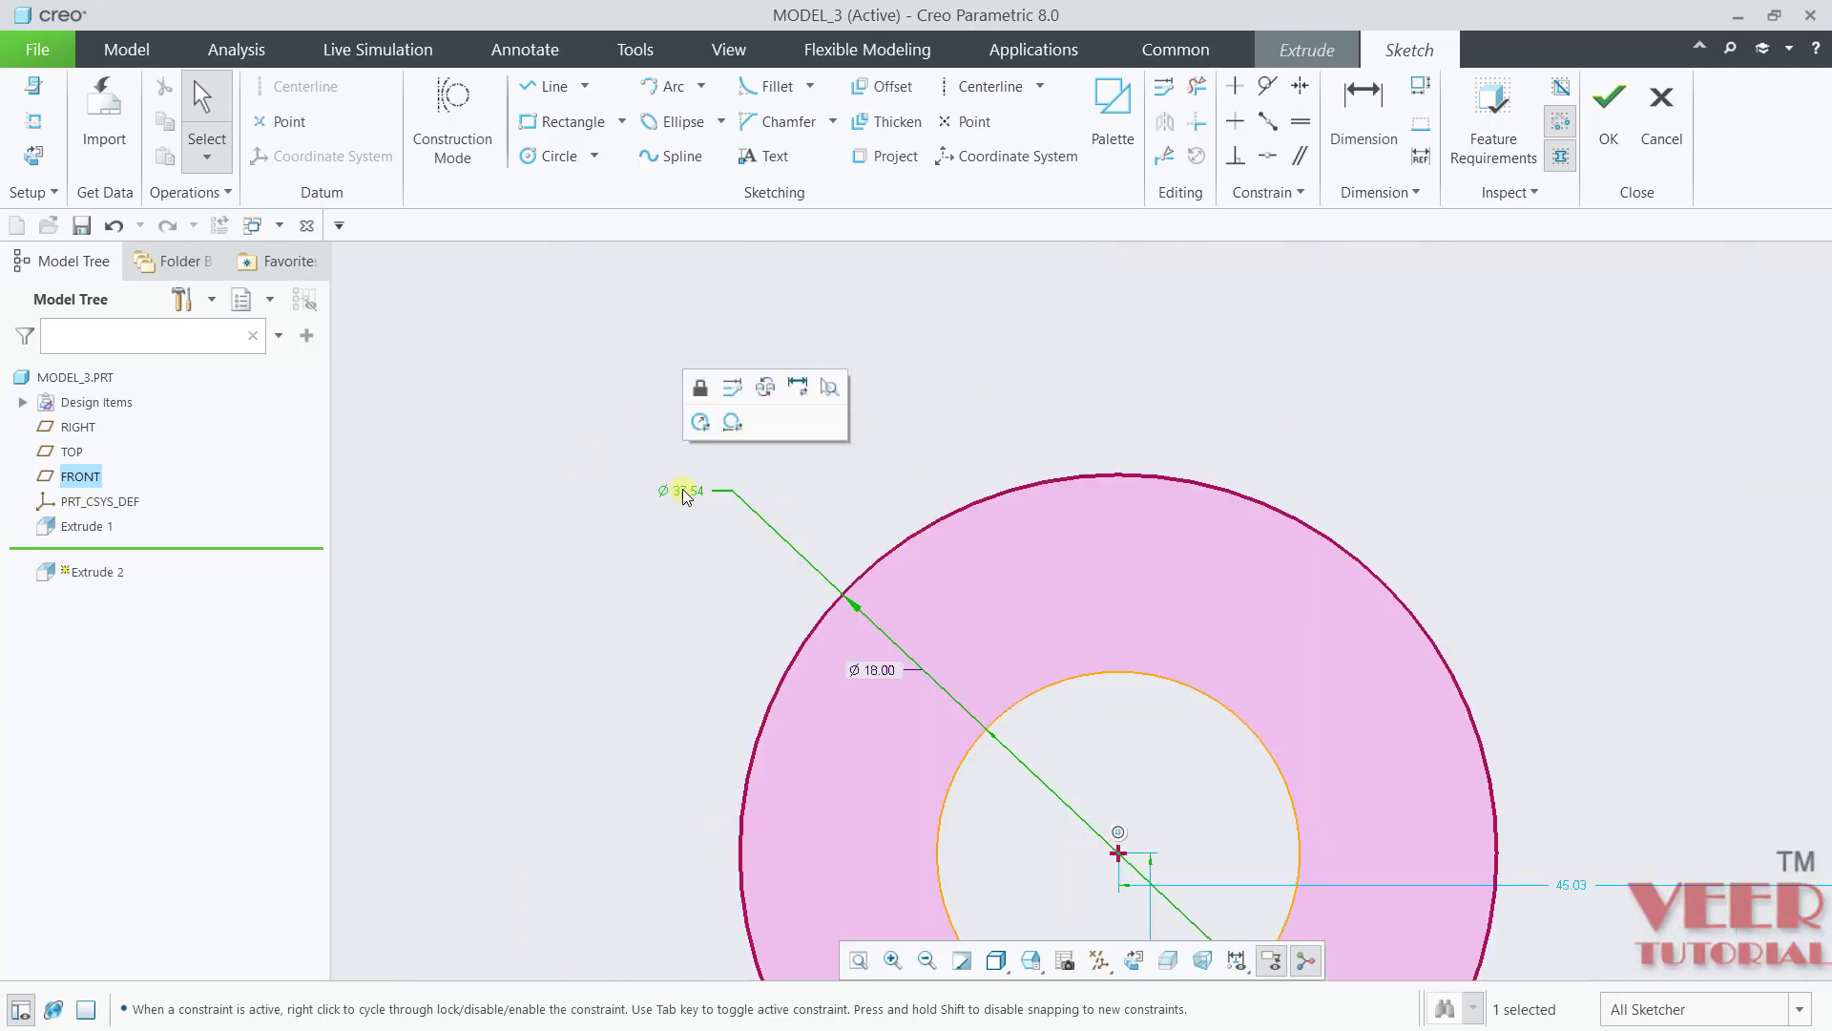
pyautogui.click(699, 424)
pyautogui.write('18')
pyautogui.press('Return')
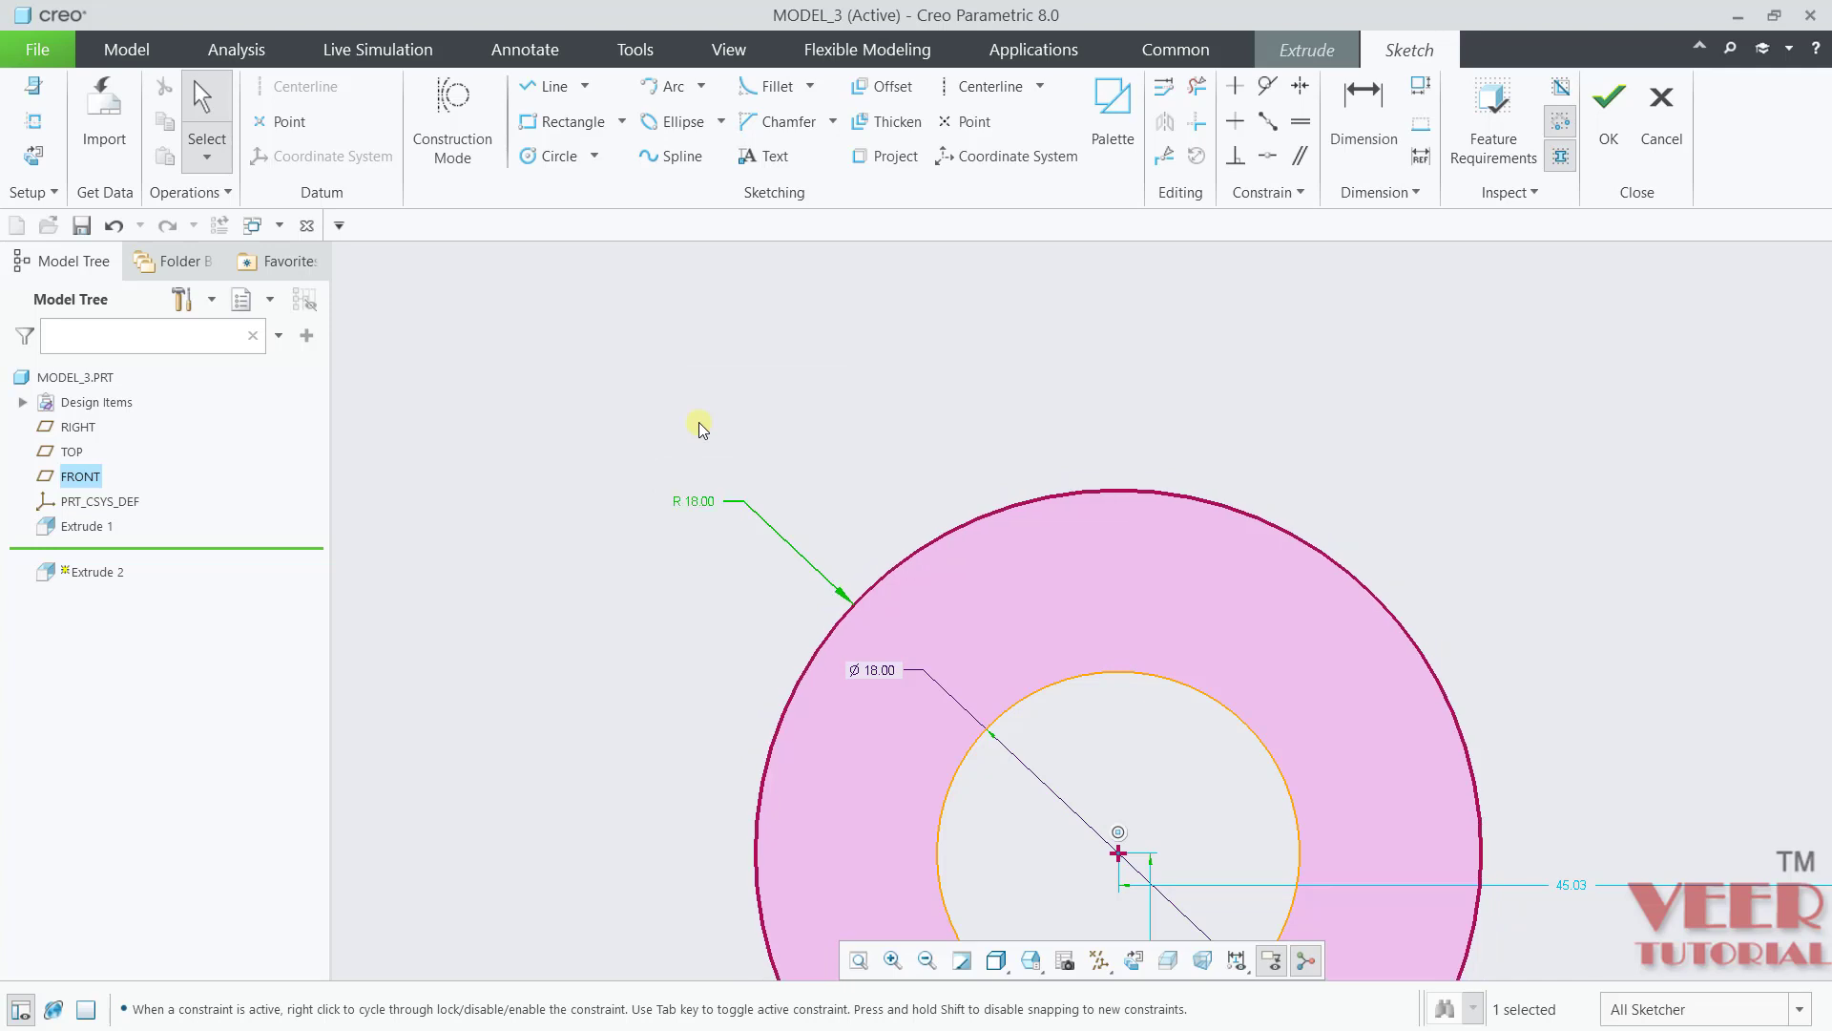
# Step: Add the thick block's left edge and top edge as sketch references
pyautogui.scroll(3, 701, 425)
pyautogui.scroll(-2, 775, 573)
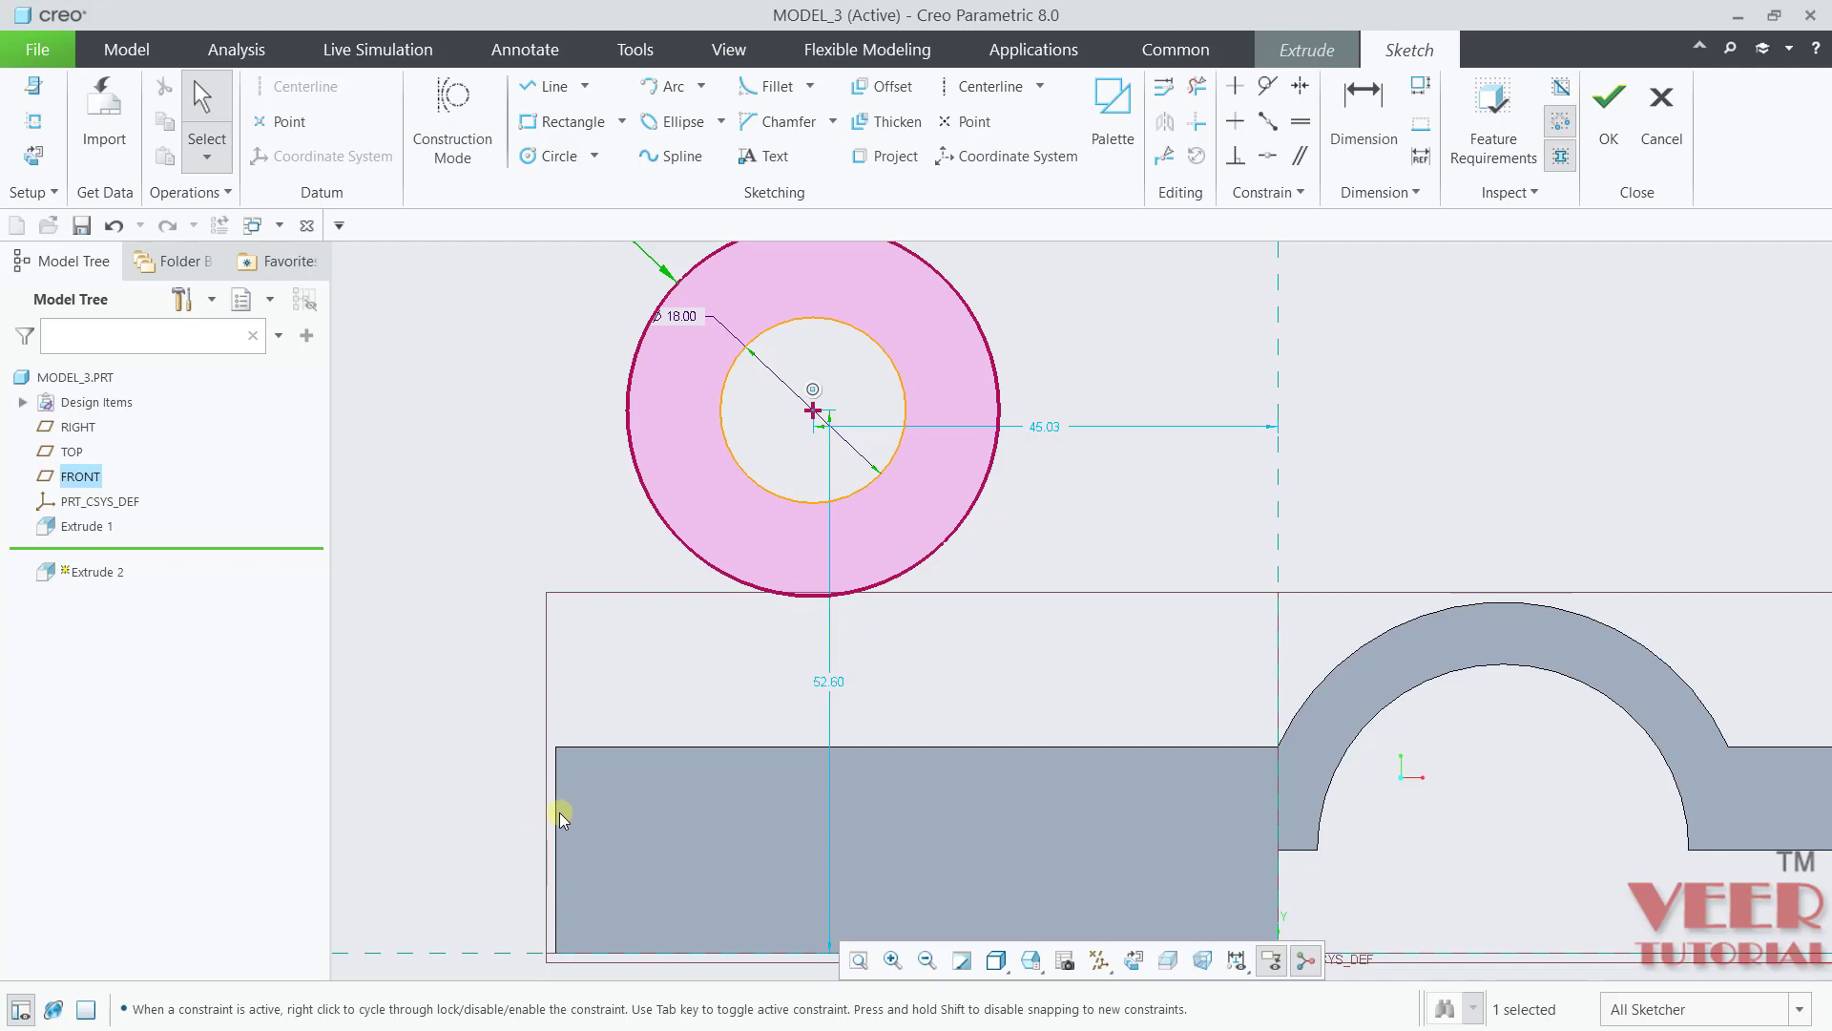
pyautogui.scroll(-1, 563, 816)
pyautogui.scroll(4, 637, 634)
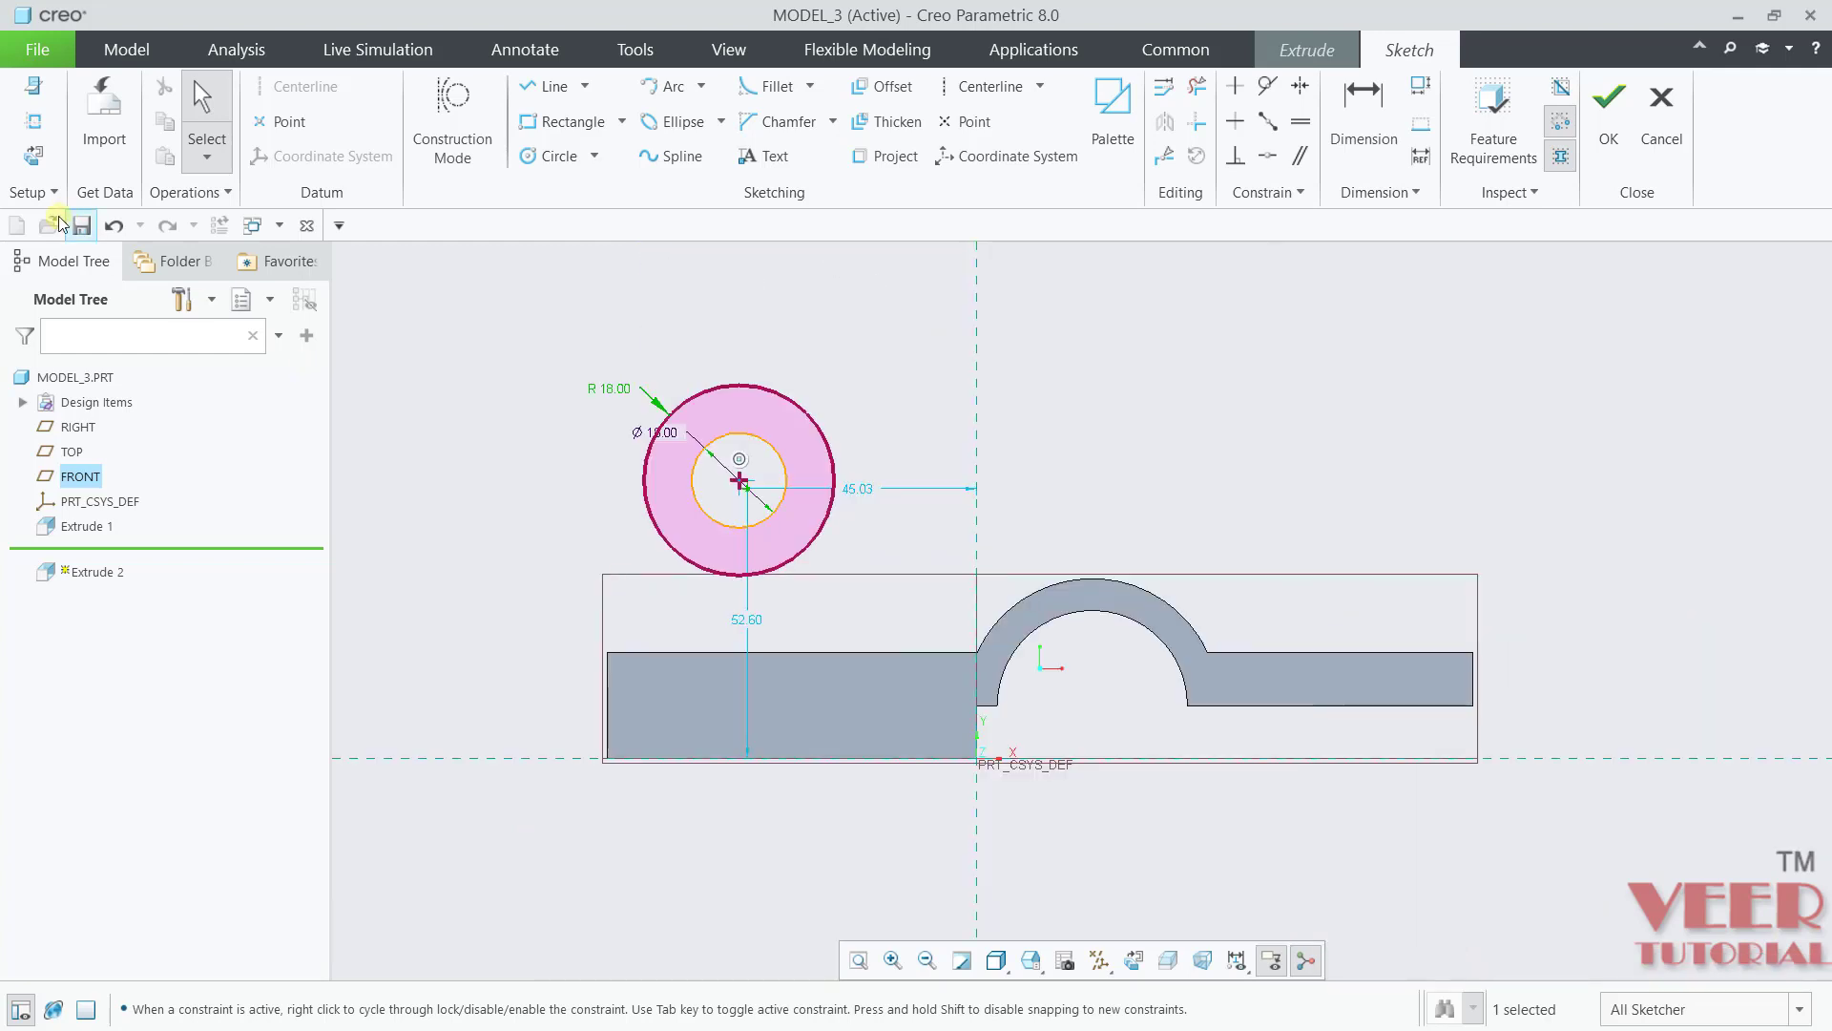
pyautogui.click(26, 129)
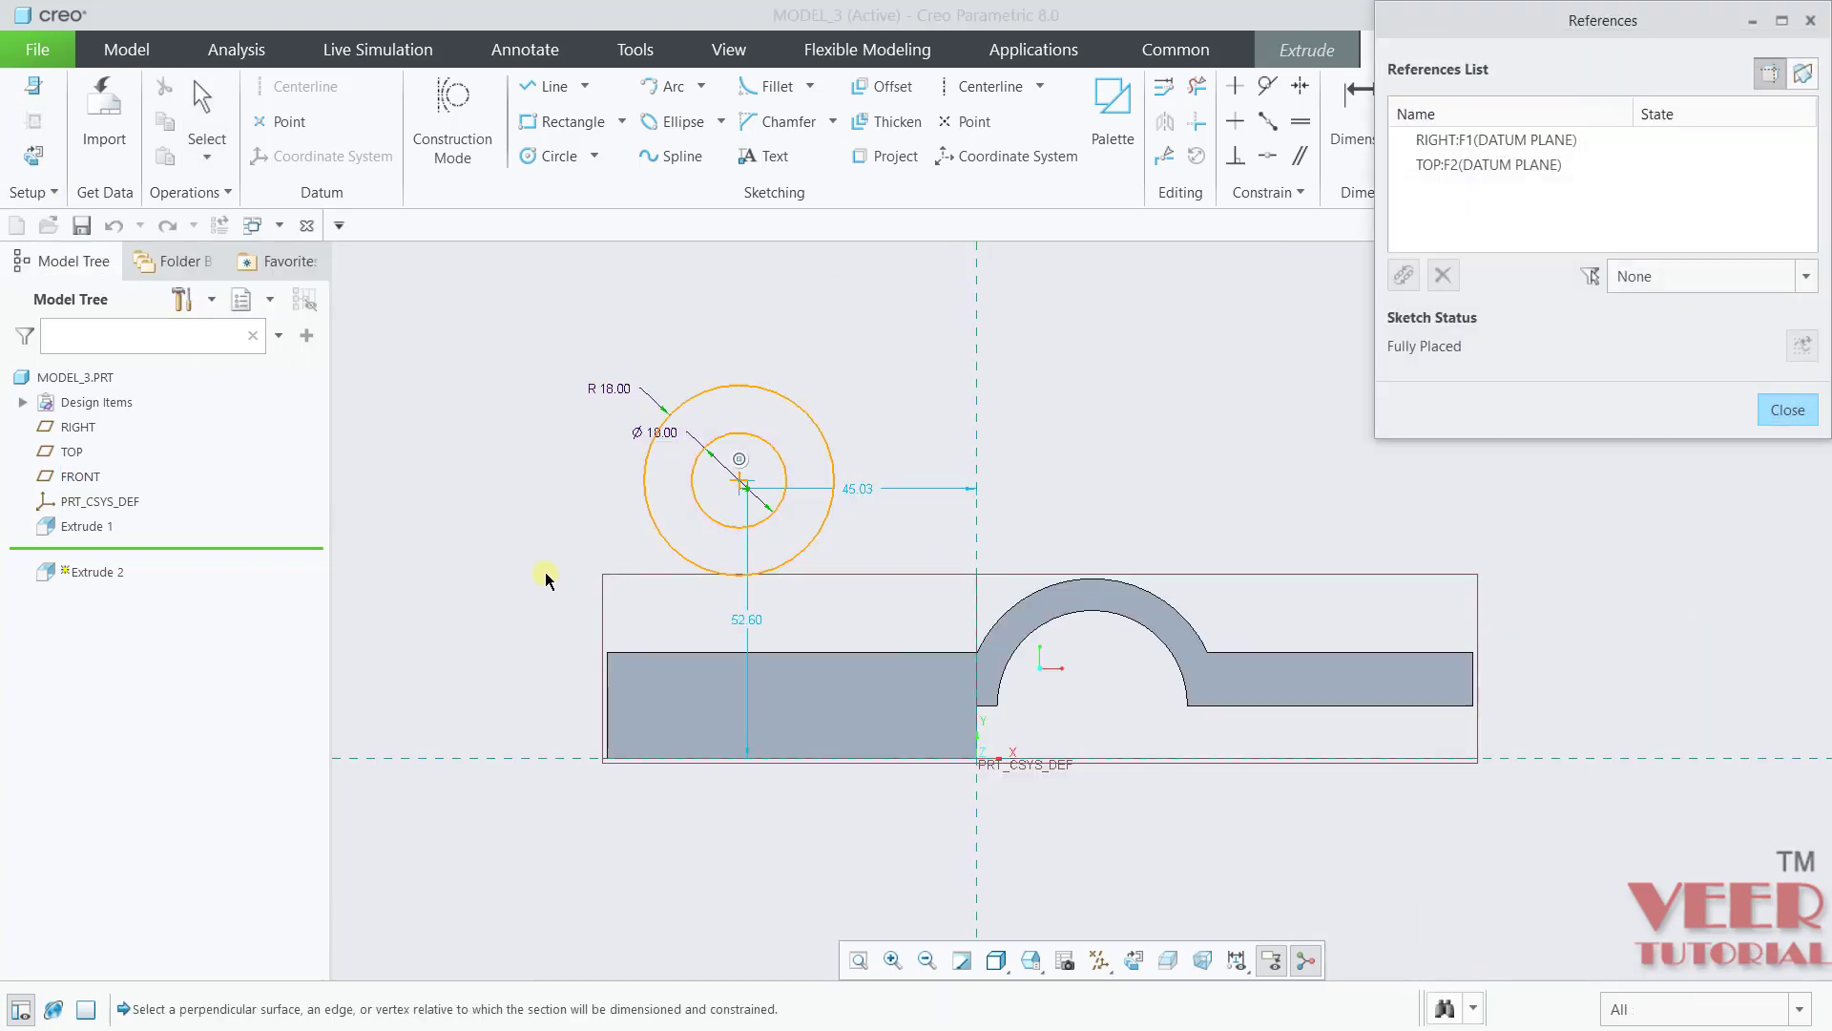
pyautogui.scroll(-4, 629, 716)
pyautogui.click(562, 697)
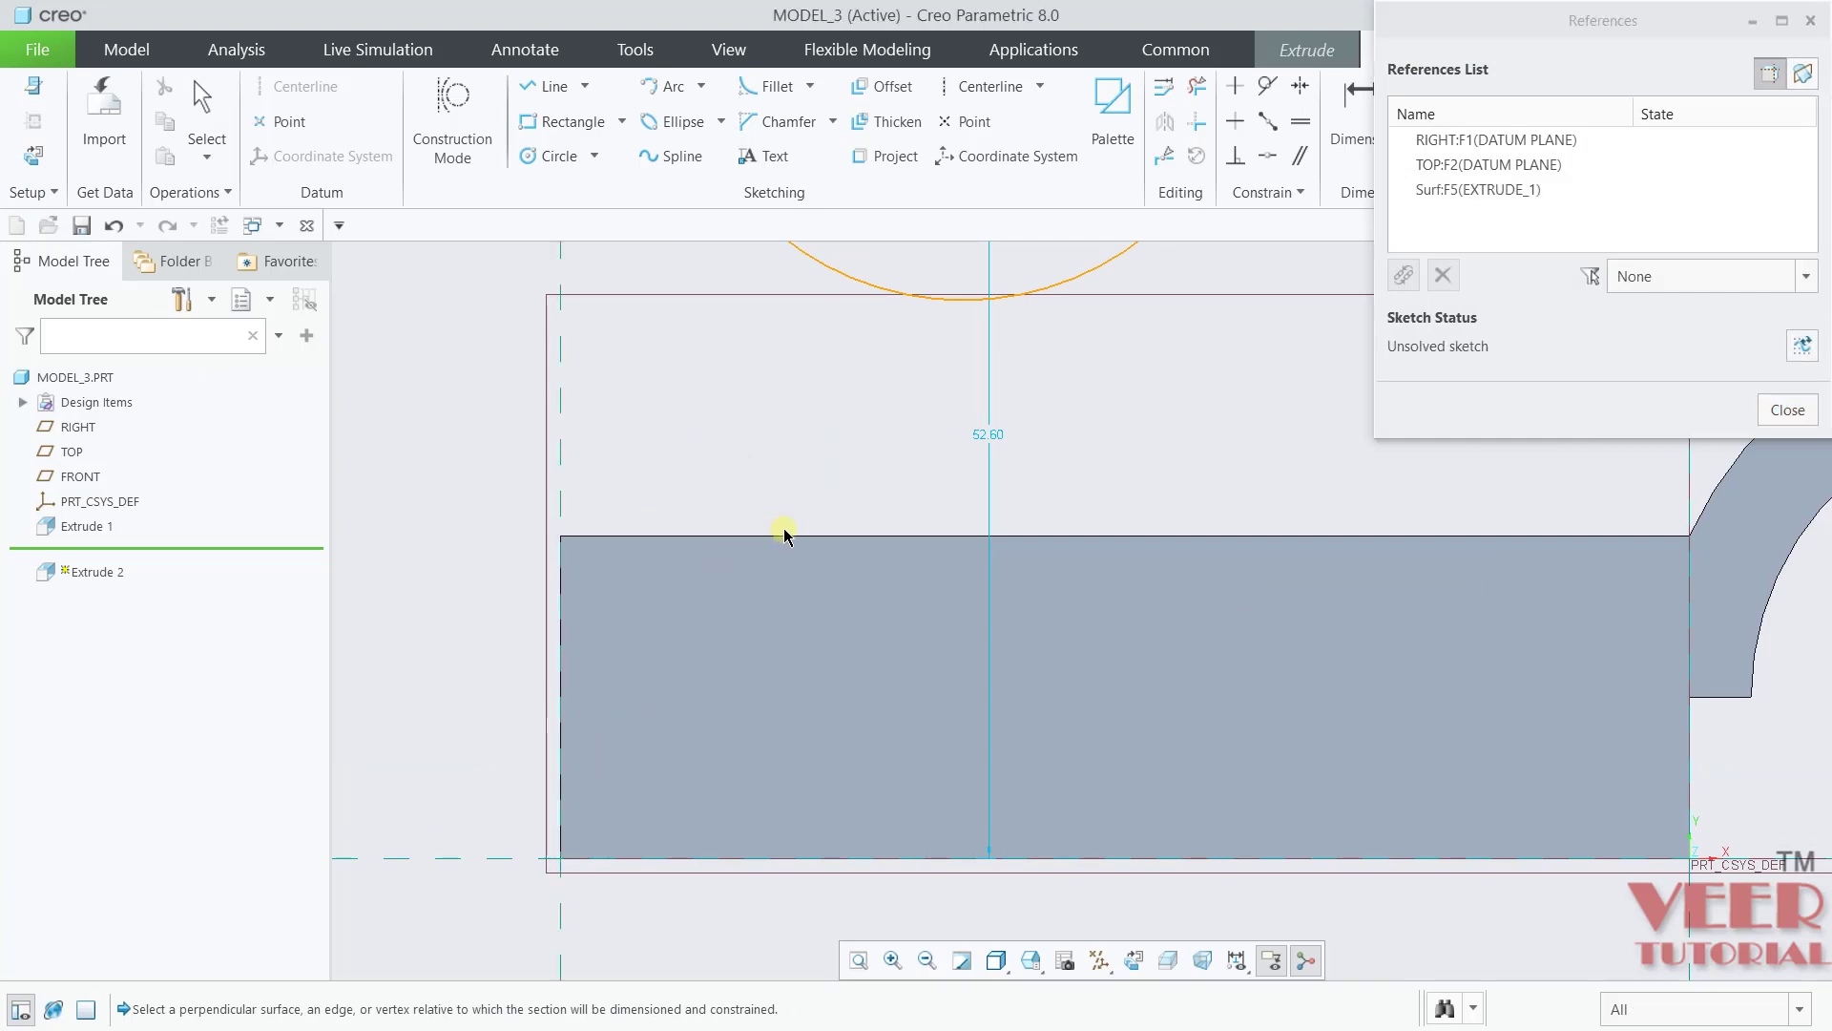
pyautogui.click(780, 536)
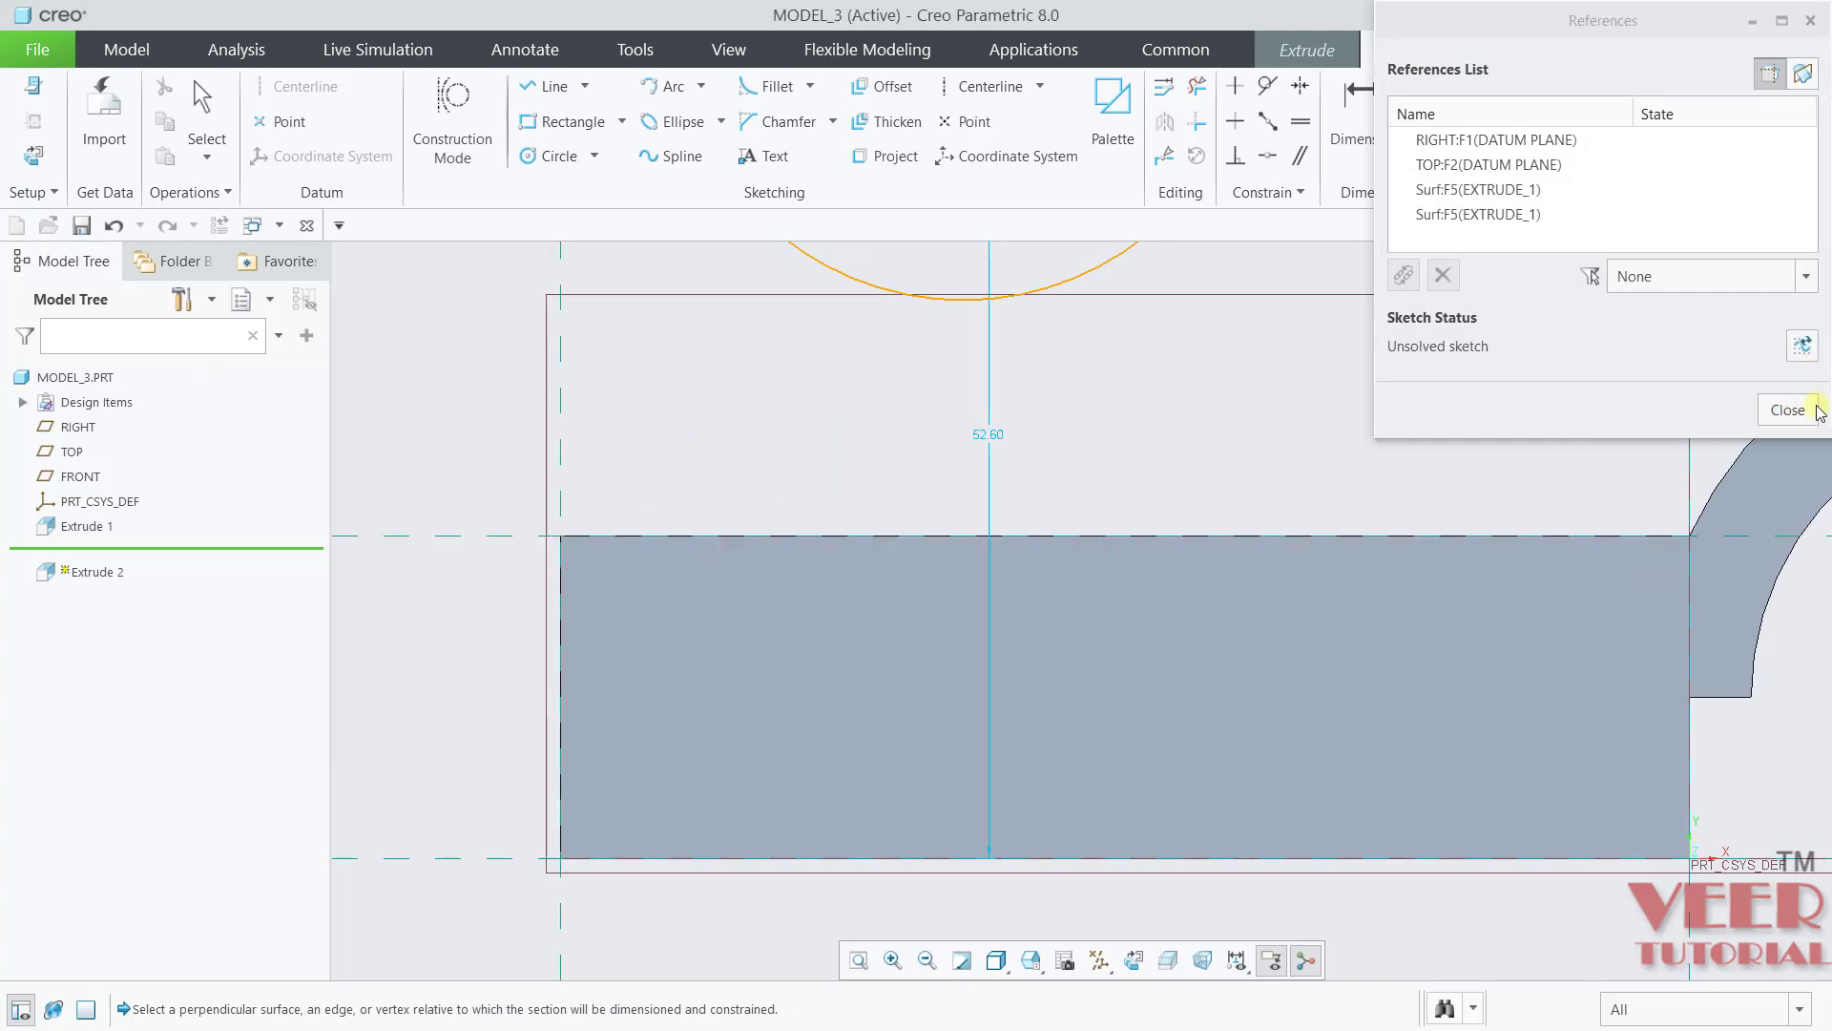
pyautogui.click(1788, 410)
# Step: Dimension the vertical distance from the block's top edge to the circles' centre as 62 mm
pyautogui.click(1364, 124)
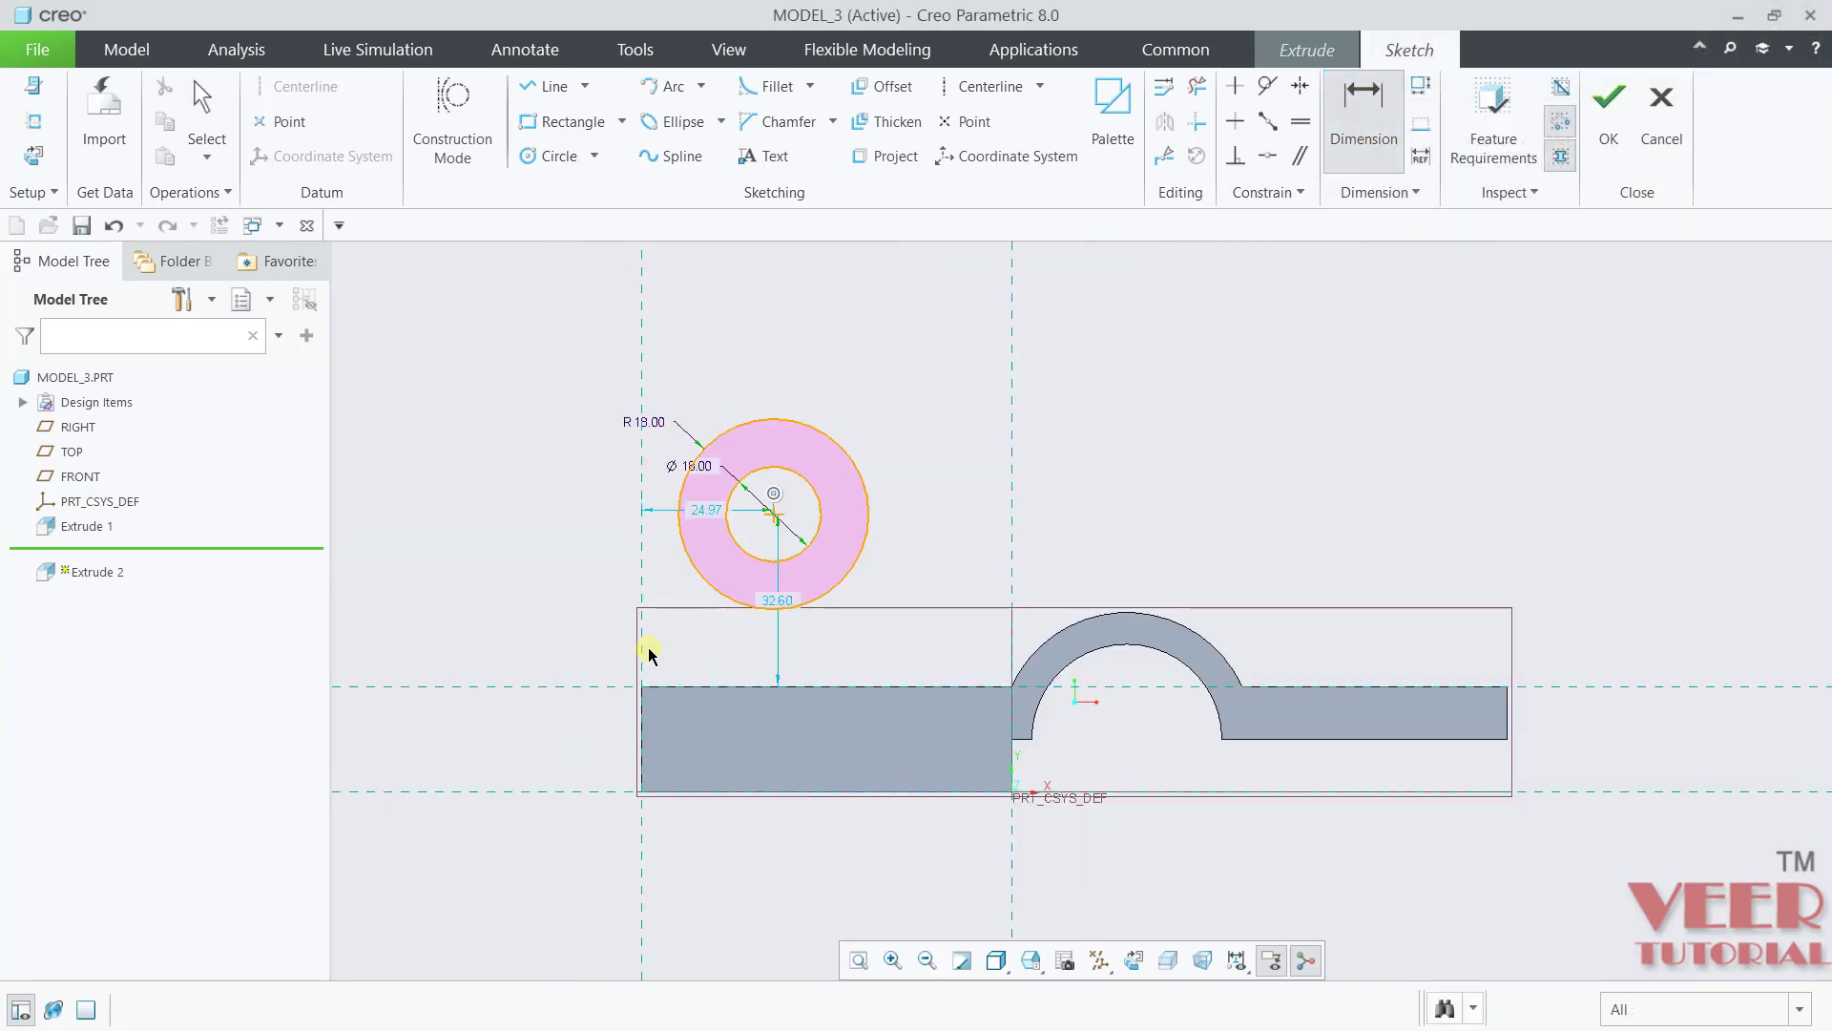
pyautogui.scroll(5, 649, 654)
pyautogui.scroll(-5, 1013, 661)
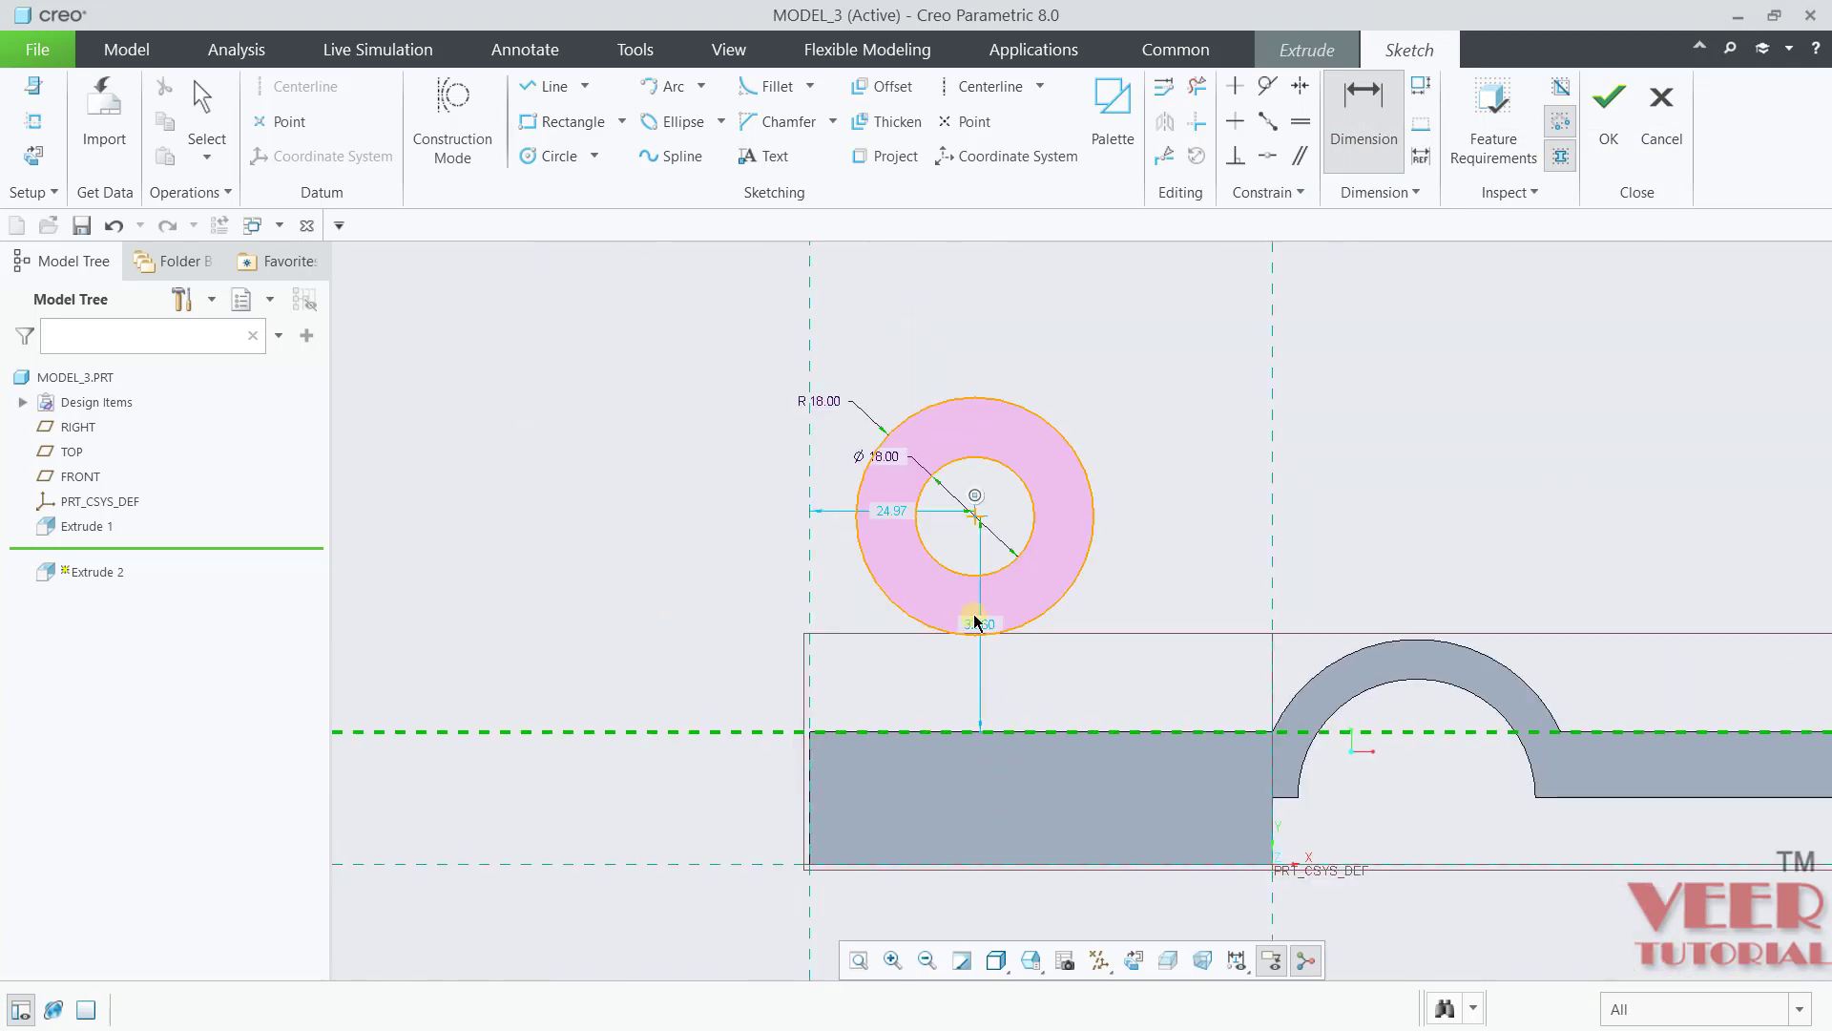
pyautogui.scroll(5, 1028, 460)
pyautogui.scroll(-3, 1117, 537)
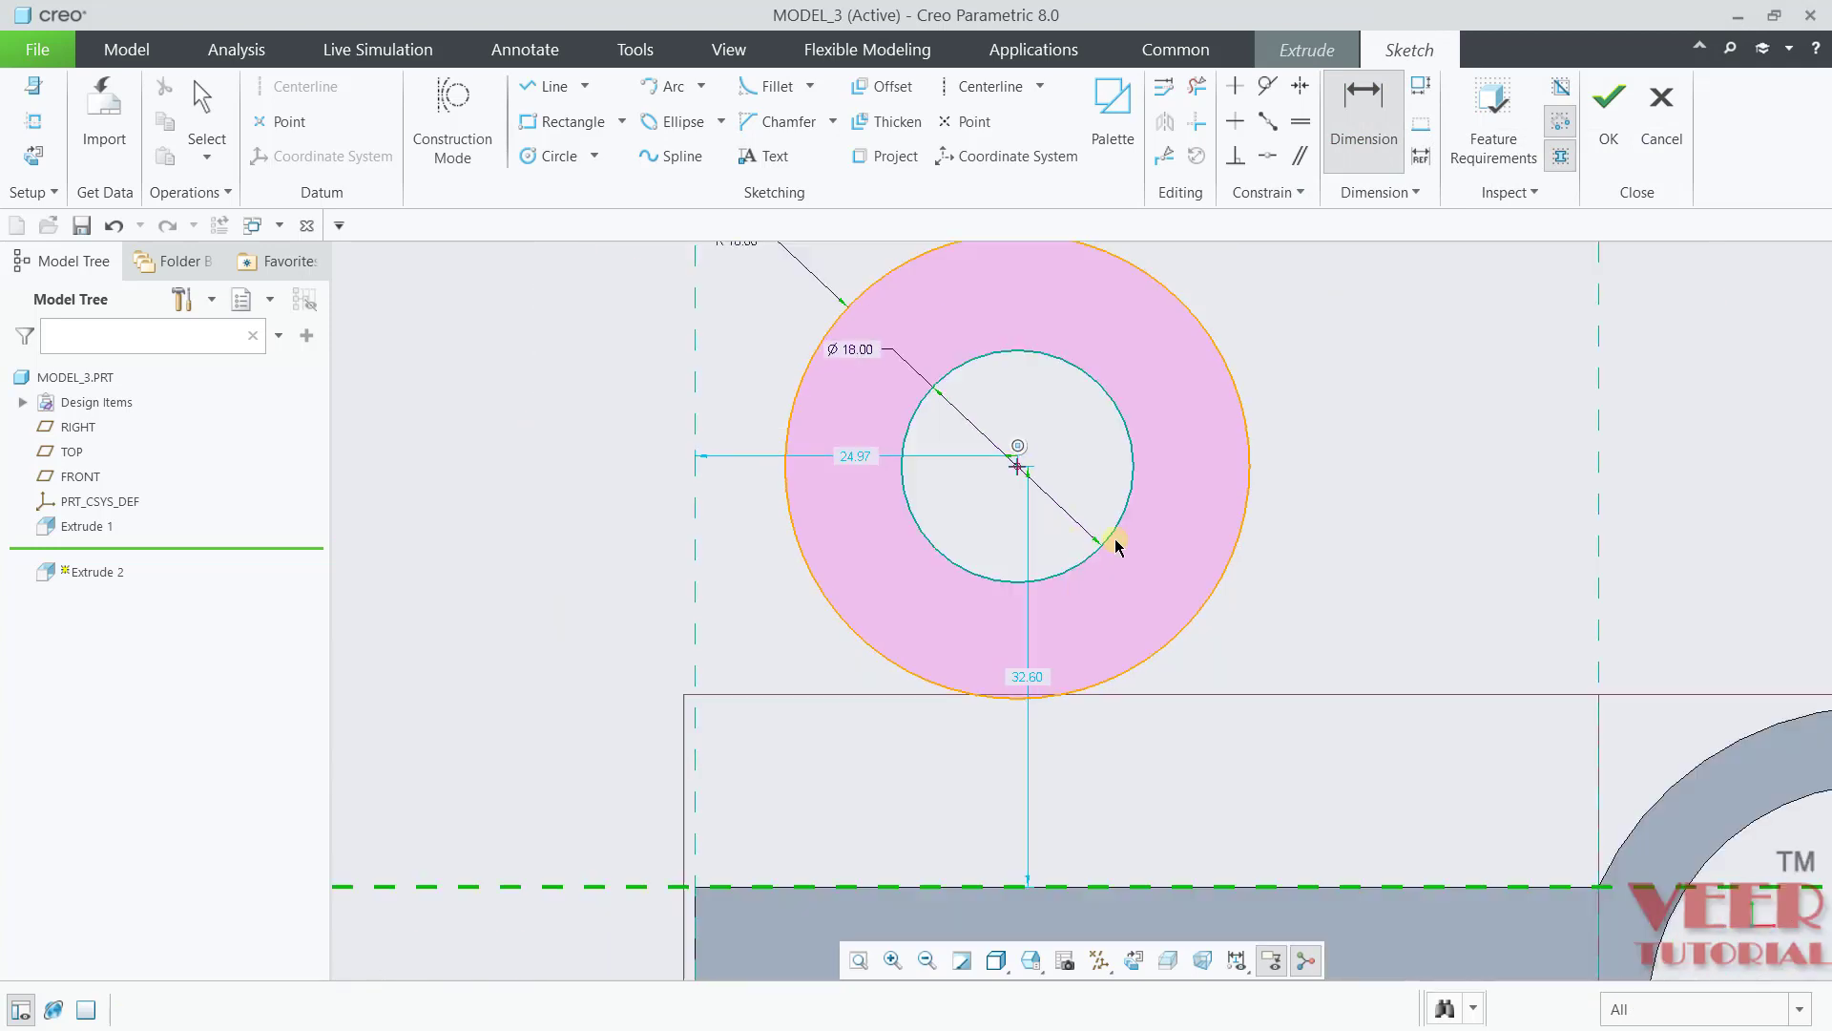
pyautogui.middleClick(665, 669)
pyautogui.write('6')
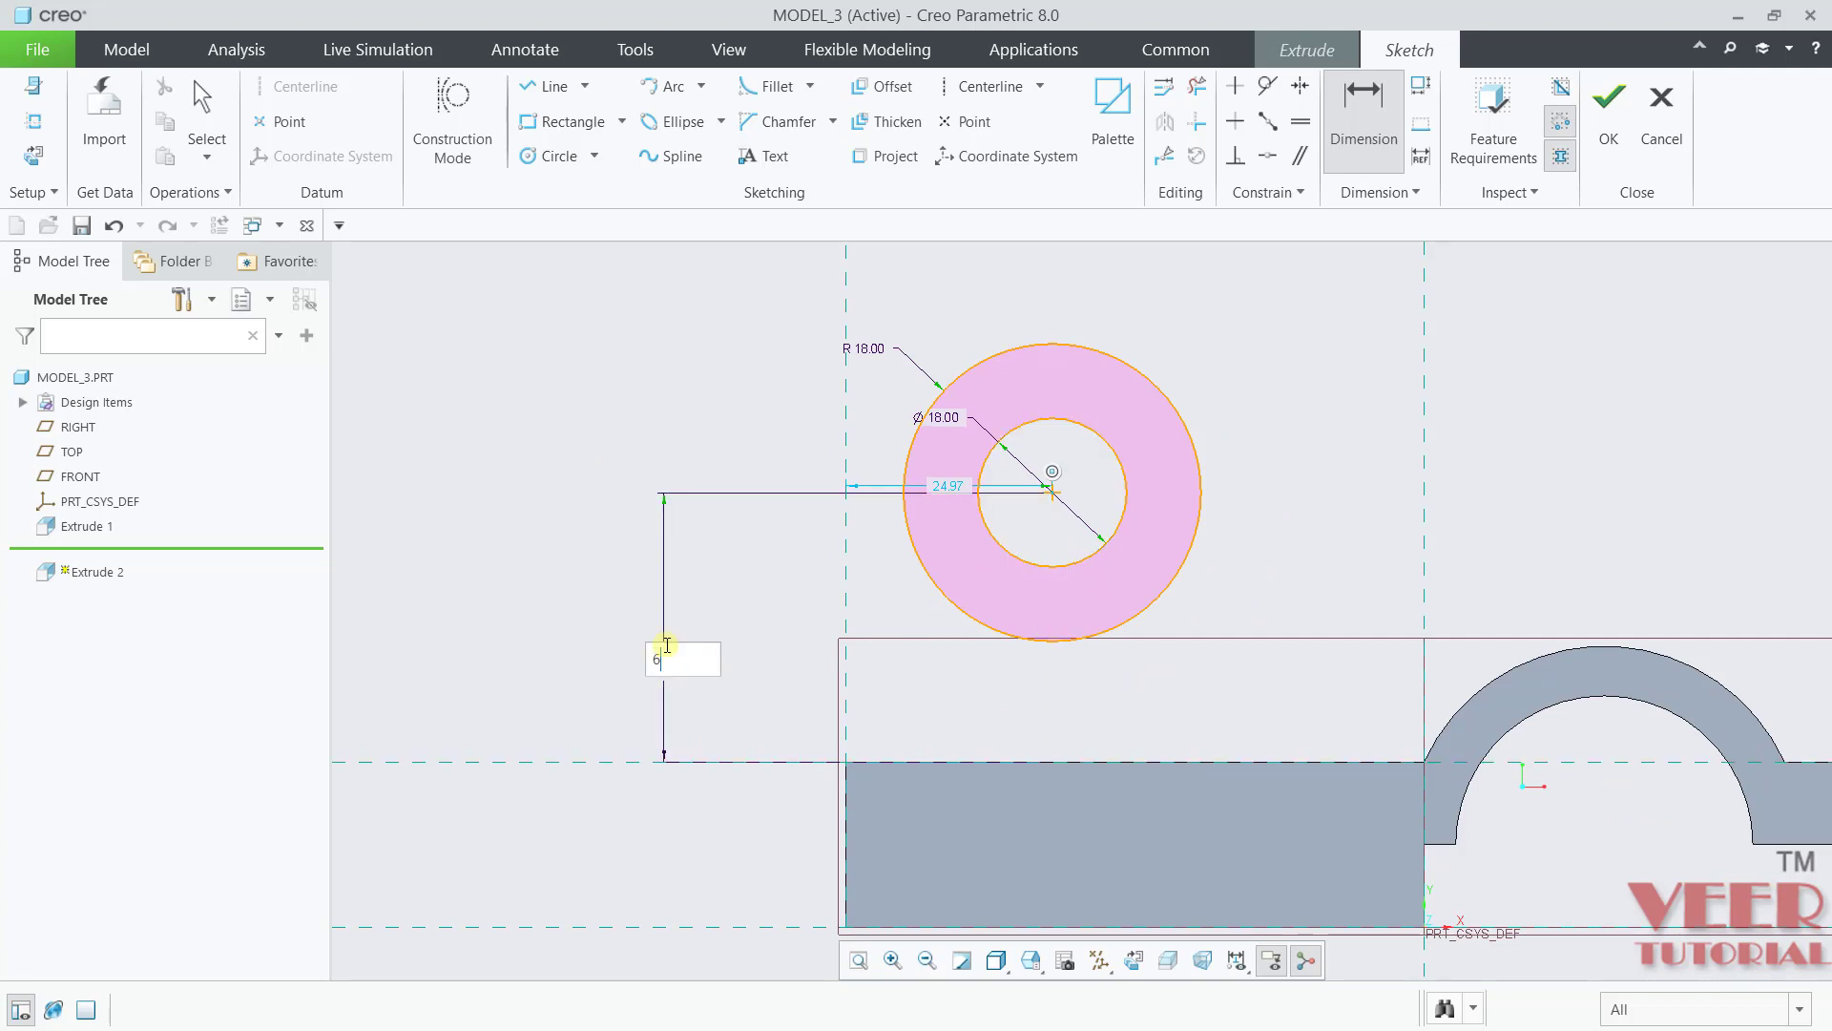
pyautogui.write('2')
pyautogui.press('Return')
# Step: Set the horizontal distance from the block's left edge to the circles' centre to 30.8 mm
pyautogui.scroll(-3, 667, 643)
pyautogui.scroll(8, 749, 479)
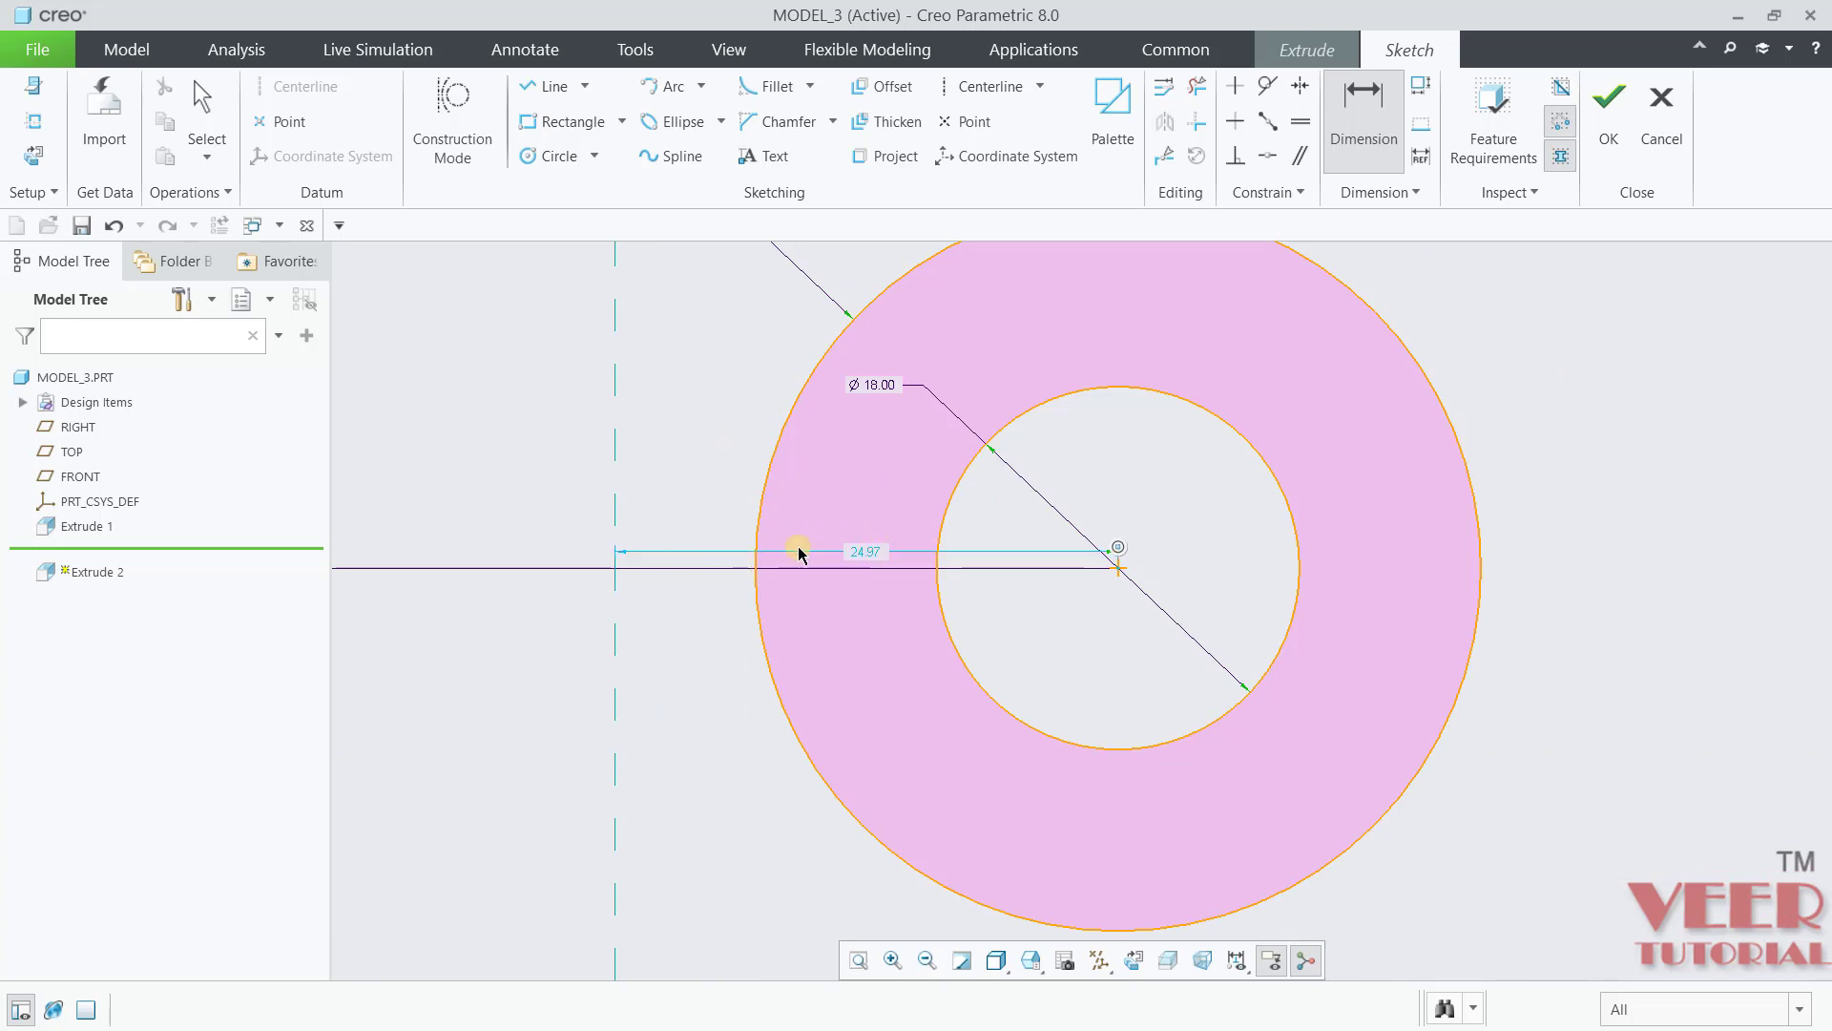
pyautogui.middleClick(882, 561)
pyautogui.click(883, 561)
pyautogui.doubleClick(868, 553)
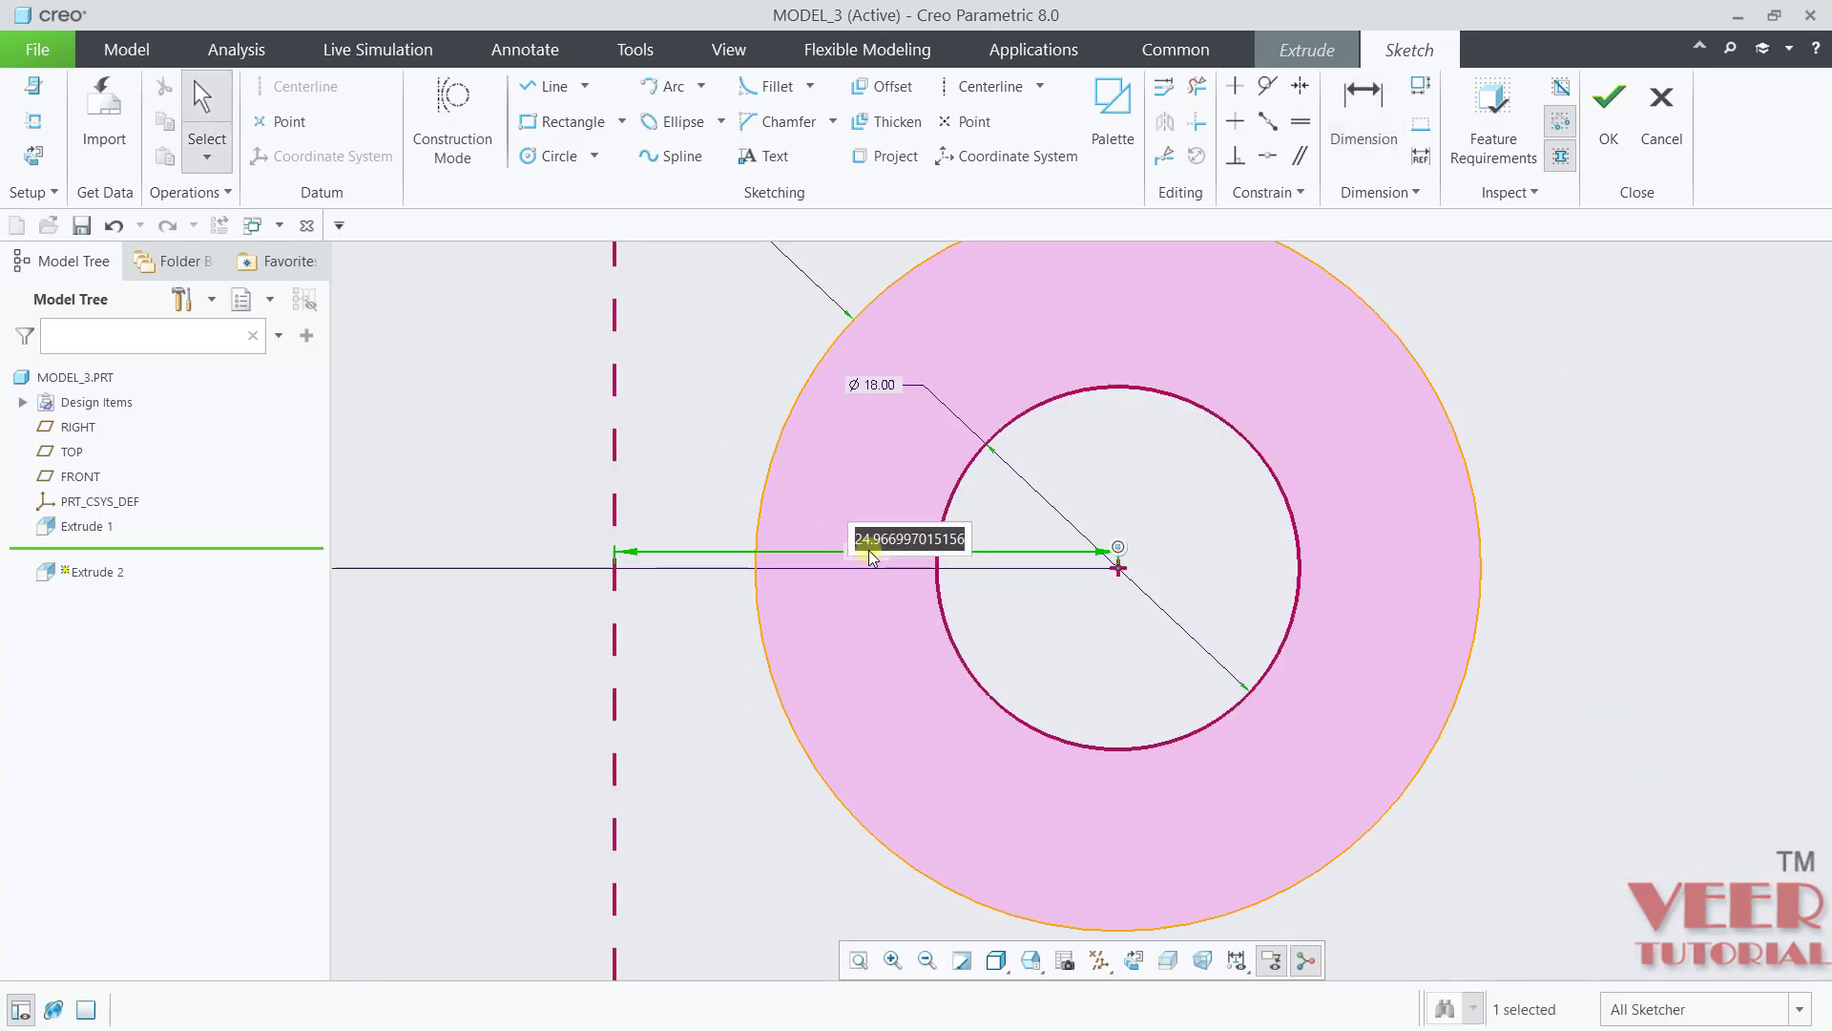
pyautogui.write('30.8')
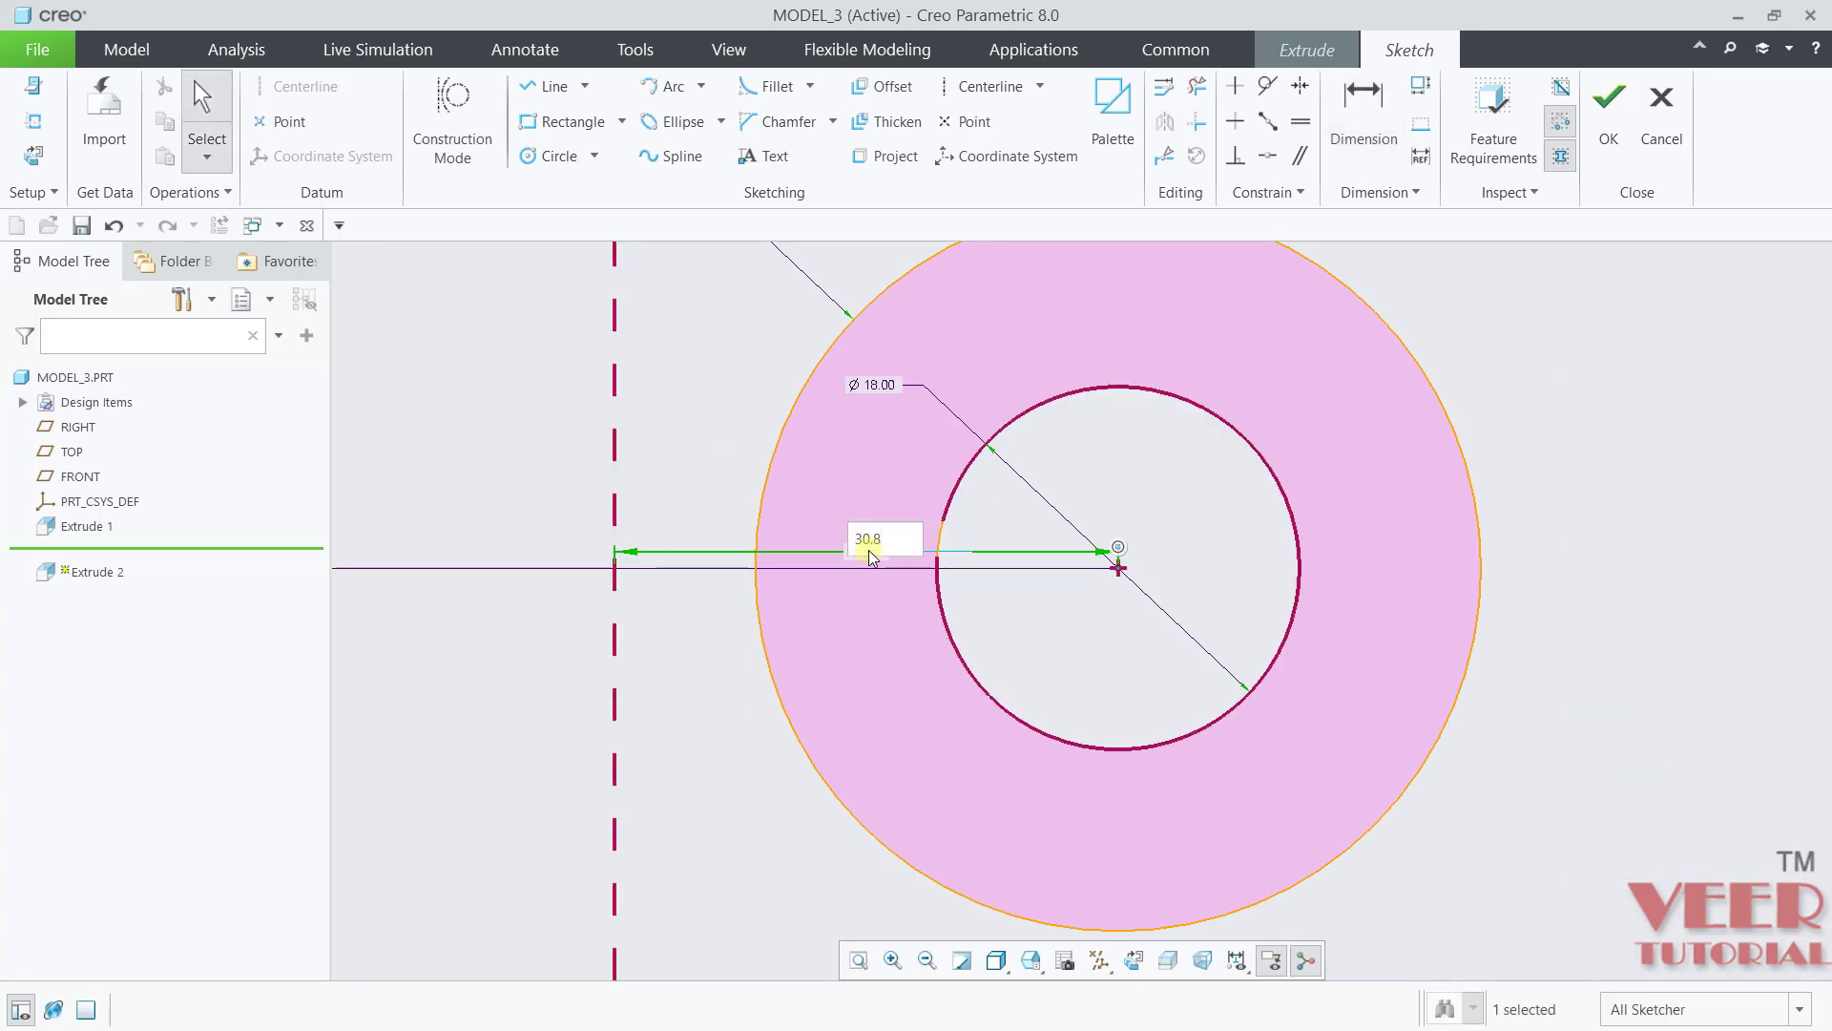
pyautogui.press('Return')
pyautogui.scroll(5, 869, 554)
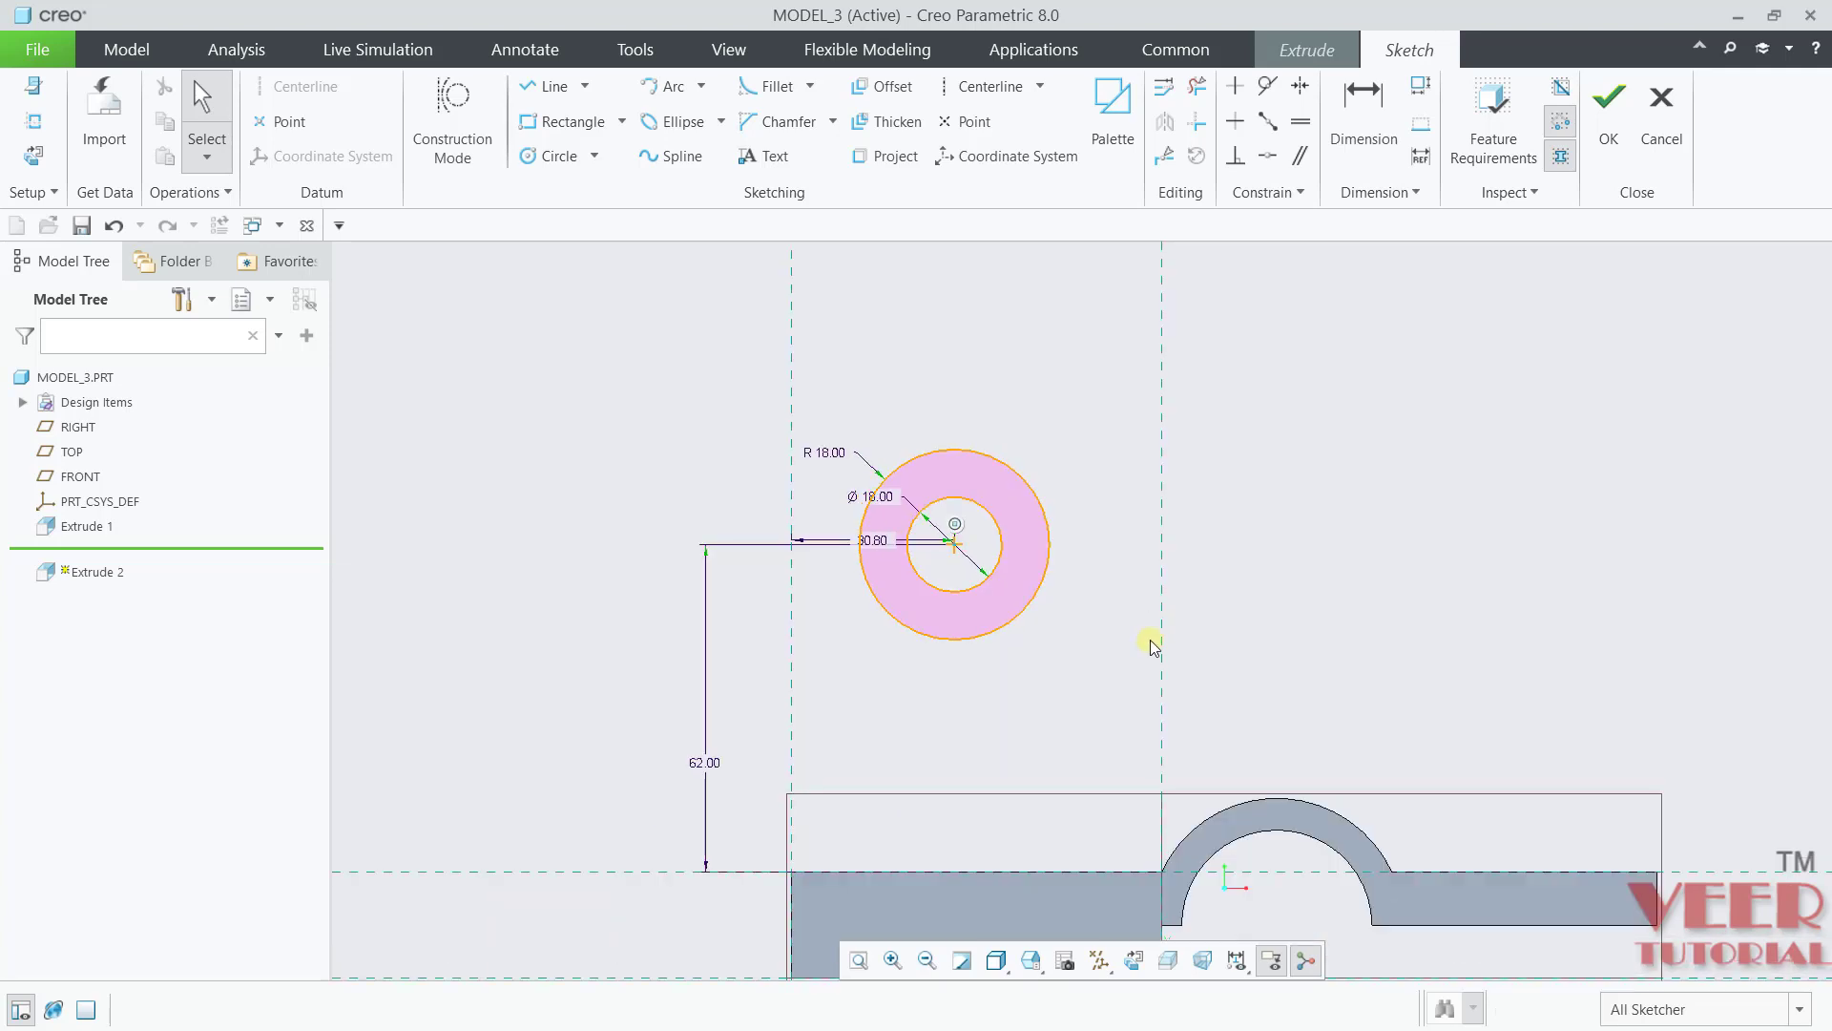
# Step: Switch to drawing_3.pdf in Foxit Reader and check the boss's depth in the top view
pyautogui.hotkey('alt', 'Tab')
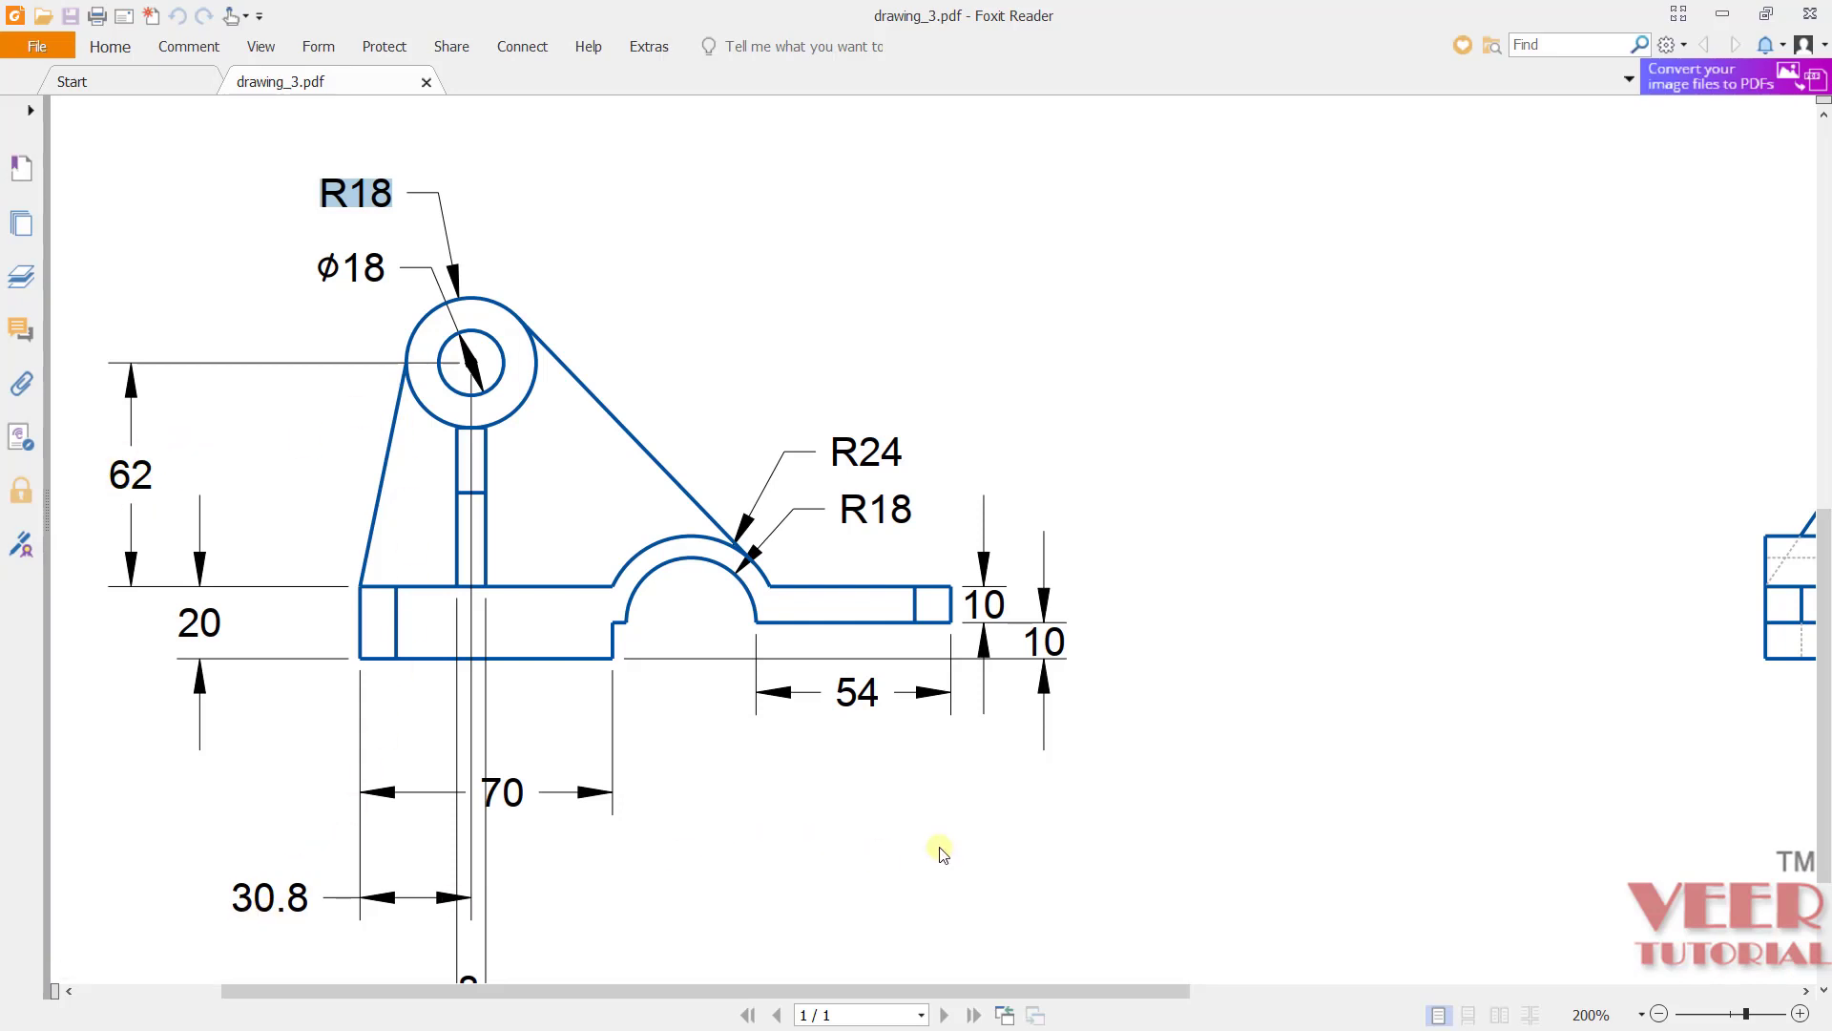
pyautogui.scroll(6, 907, 764)
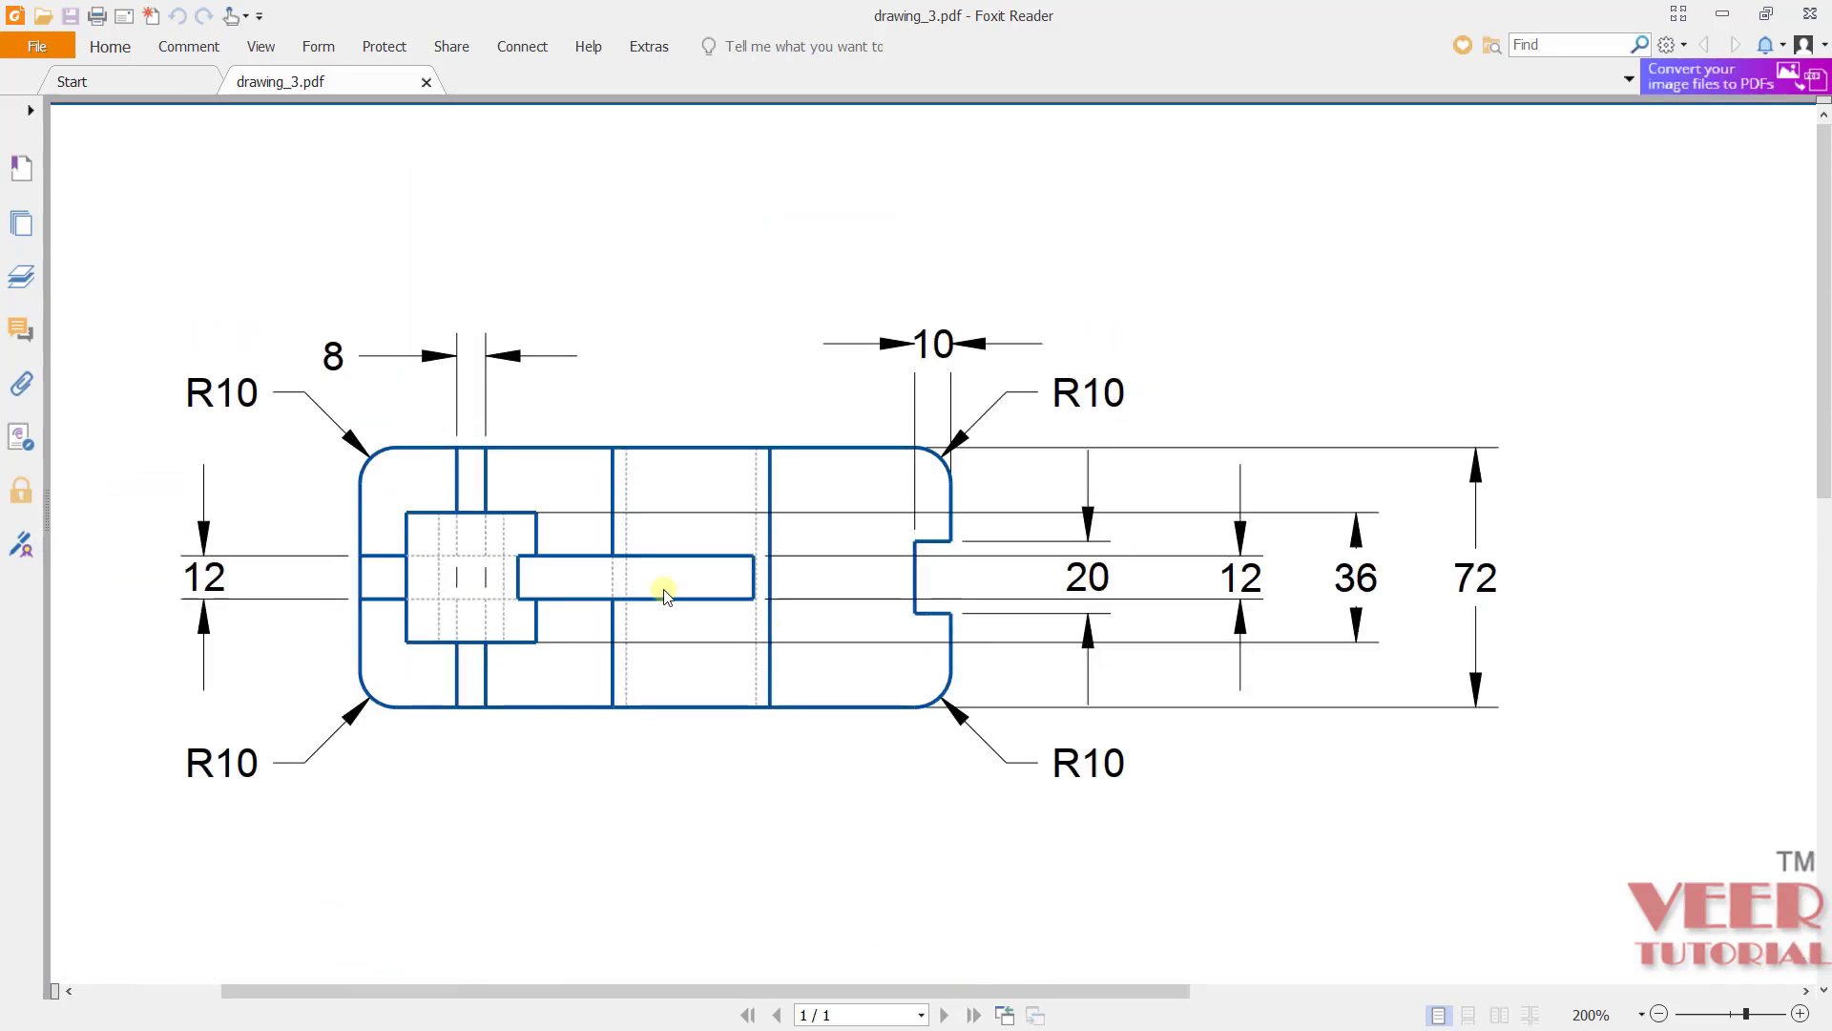
pyautogui.moveTo(1346, 577); pyautogui.dragTo(1396, 569)
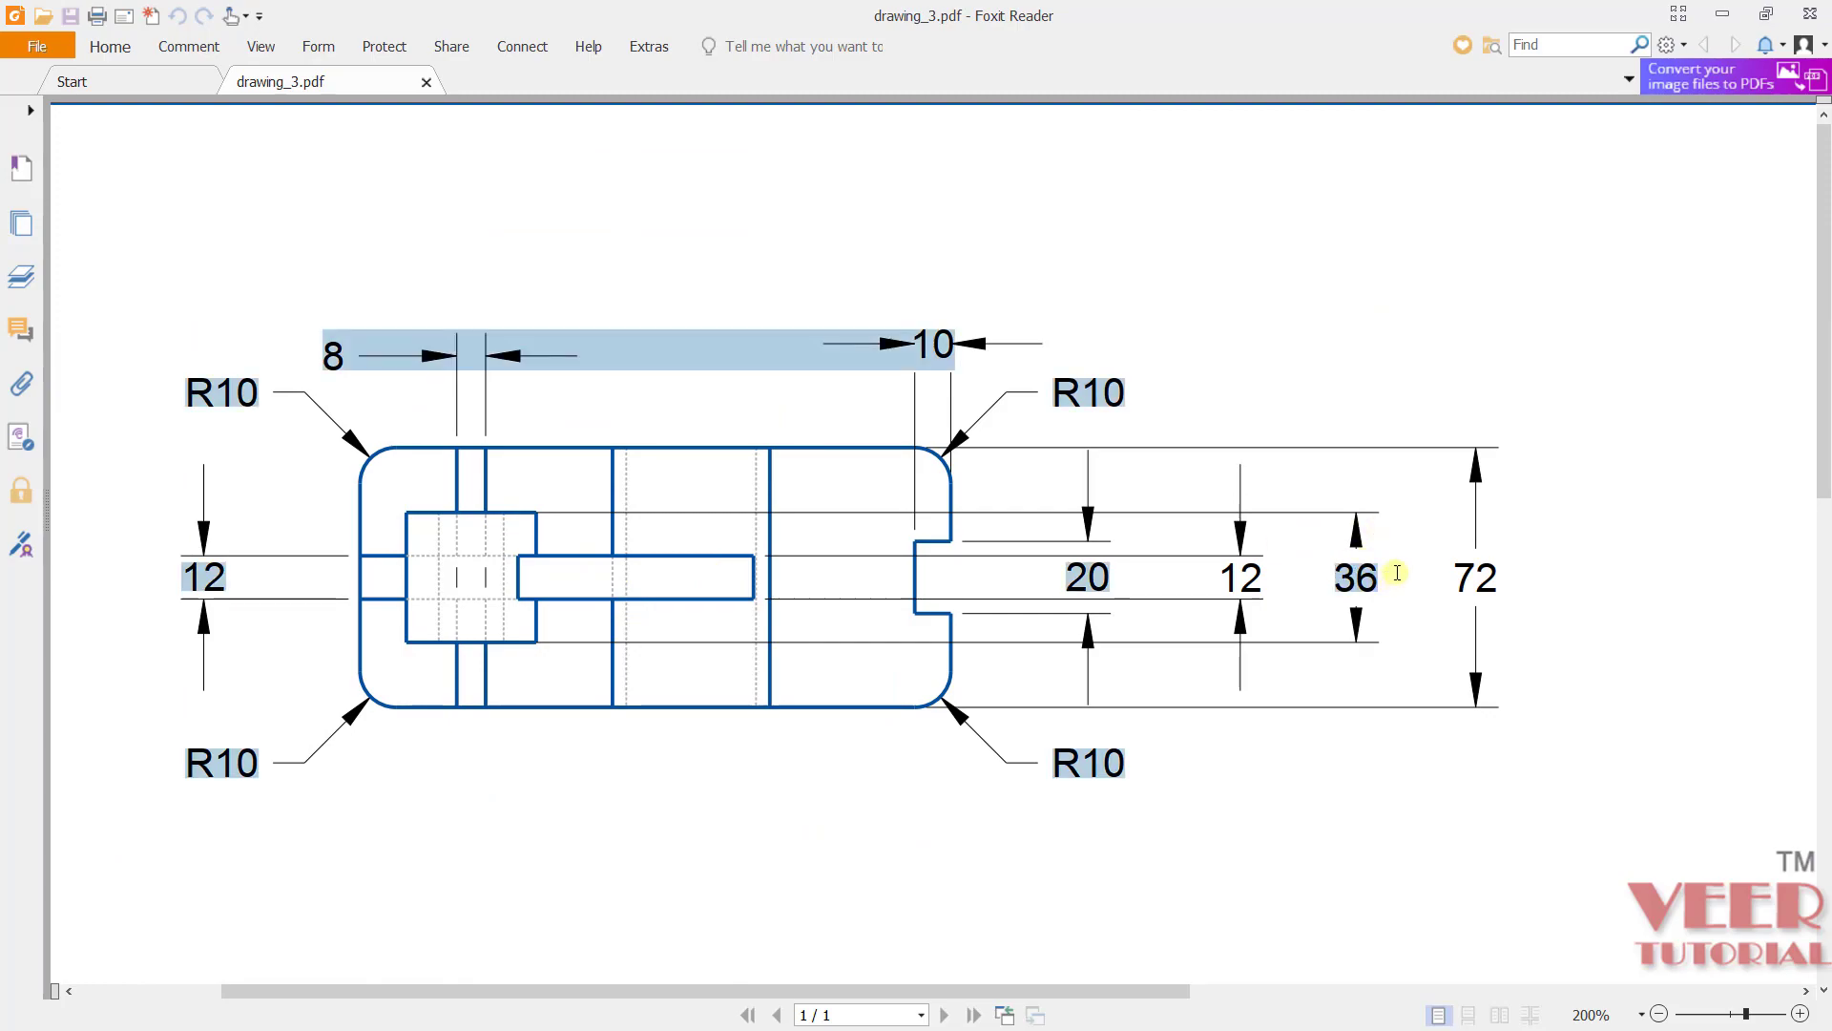
# Step: Return to Creo Parametric, finish the sketch and extrude the ring symmetrically about the FRONT plane to a total depth of 36 mm
pyautogui.hotkey('alt', 'Tab')
pyautogui.scroll(2, 949, 469)
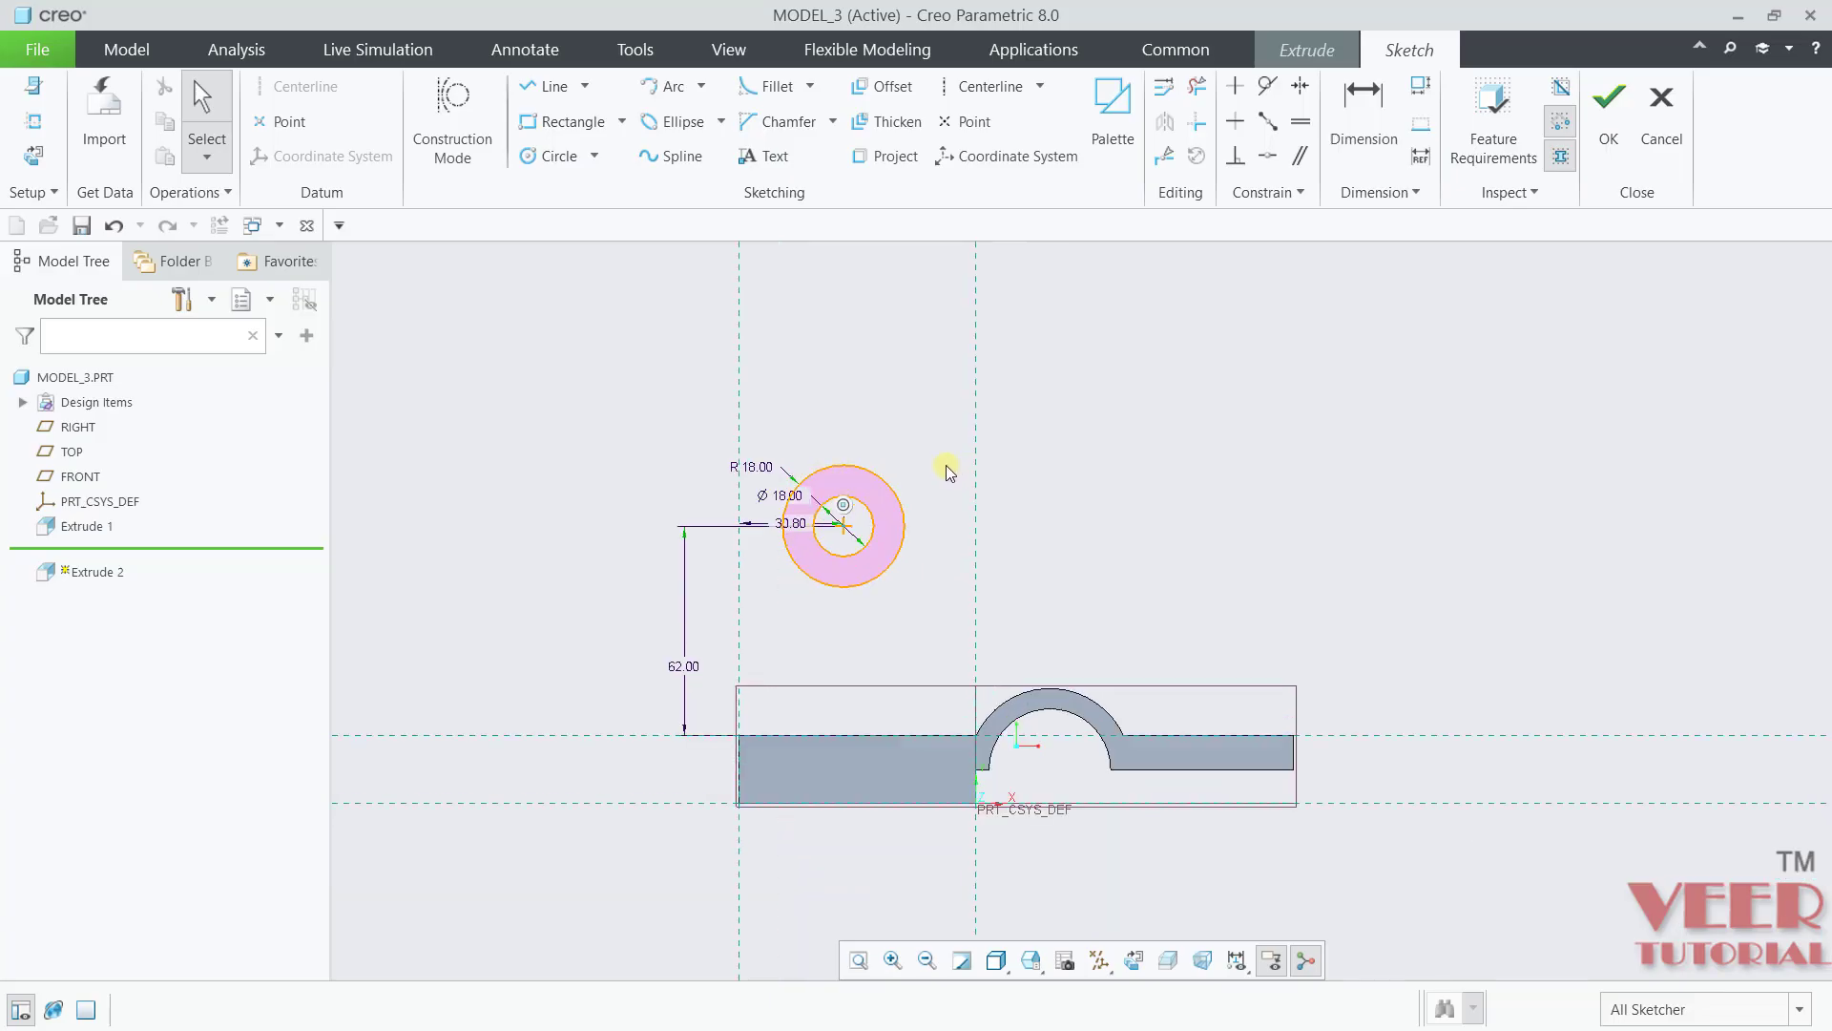
pyautogui.click(1619, 142)
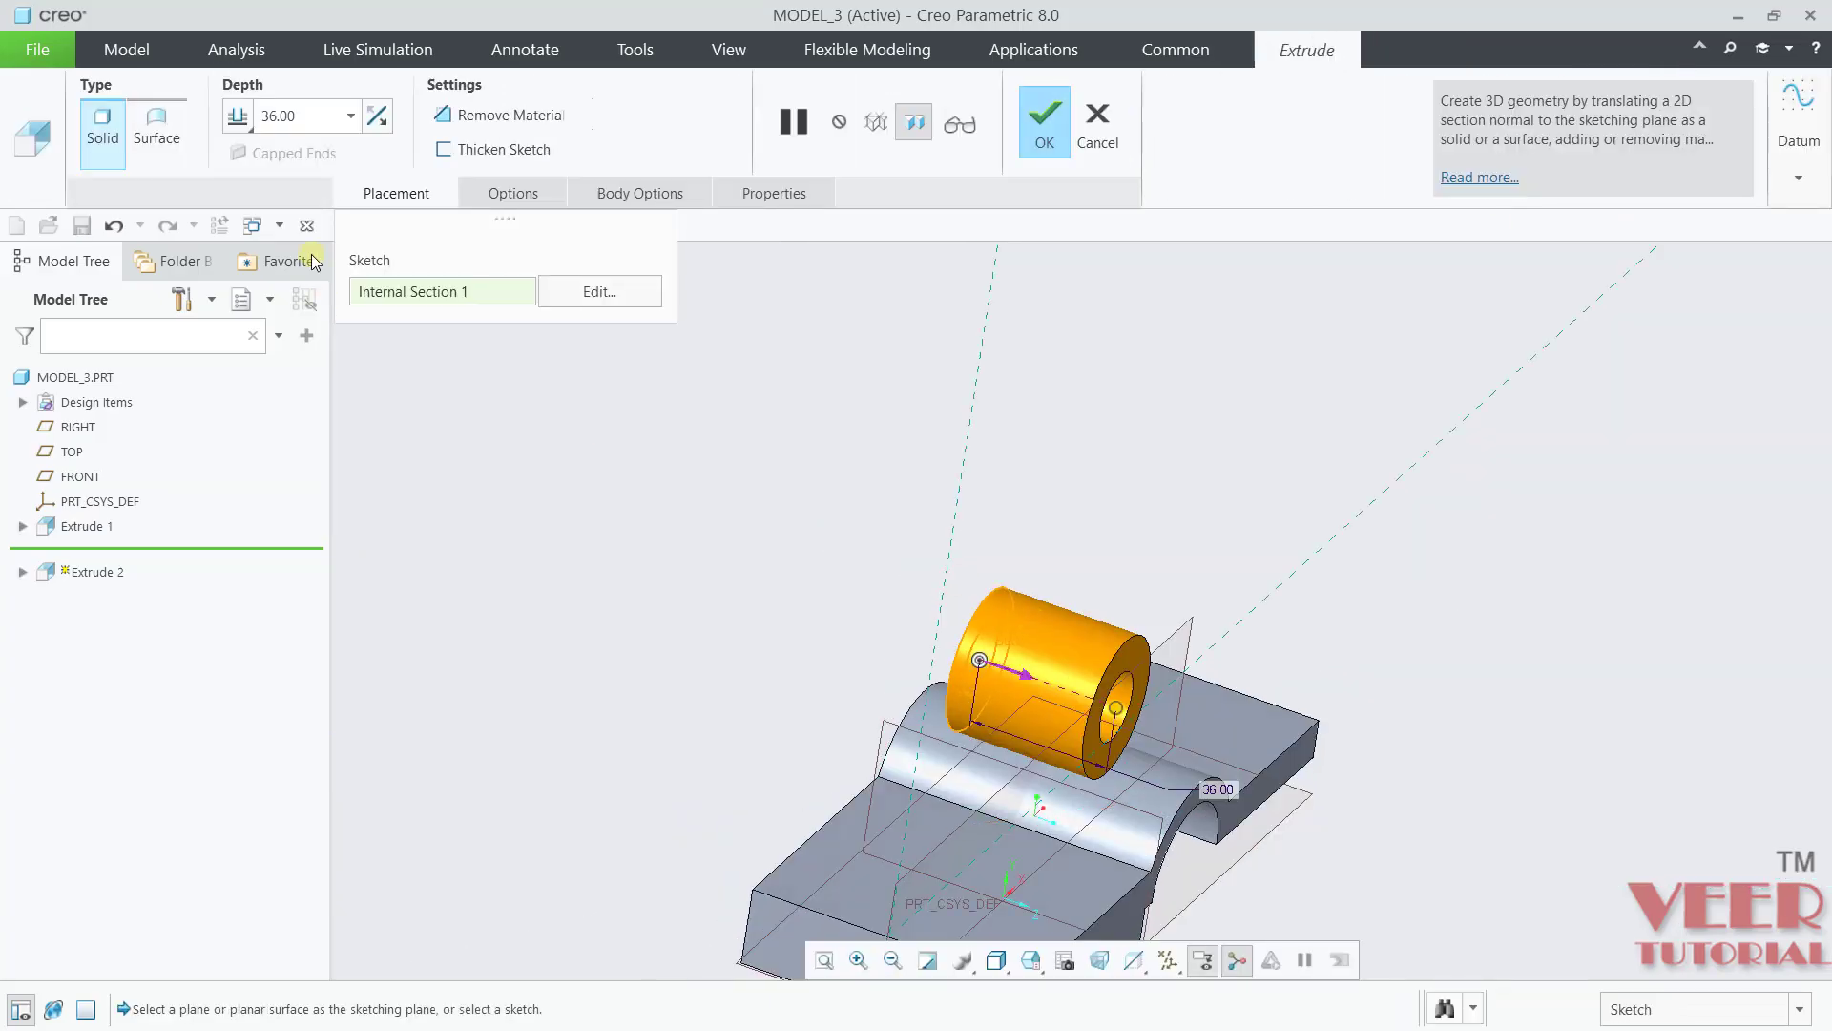
pyautogui.click(251, 122)
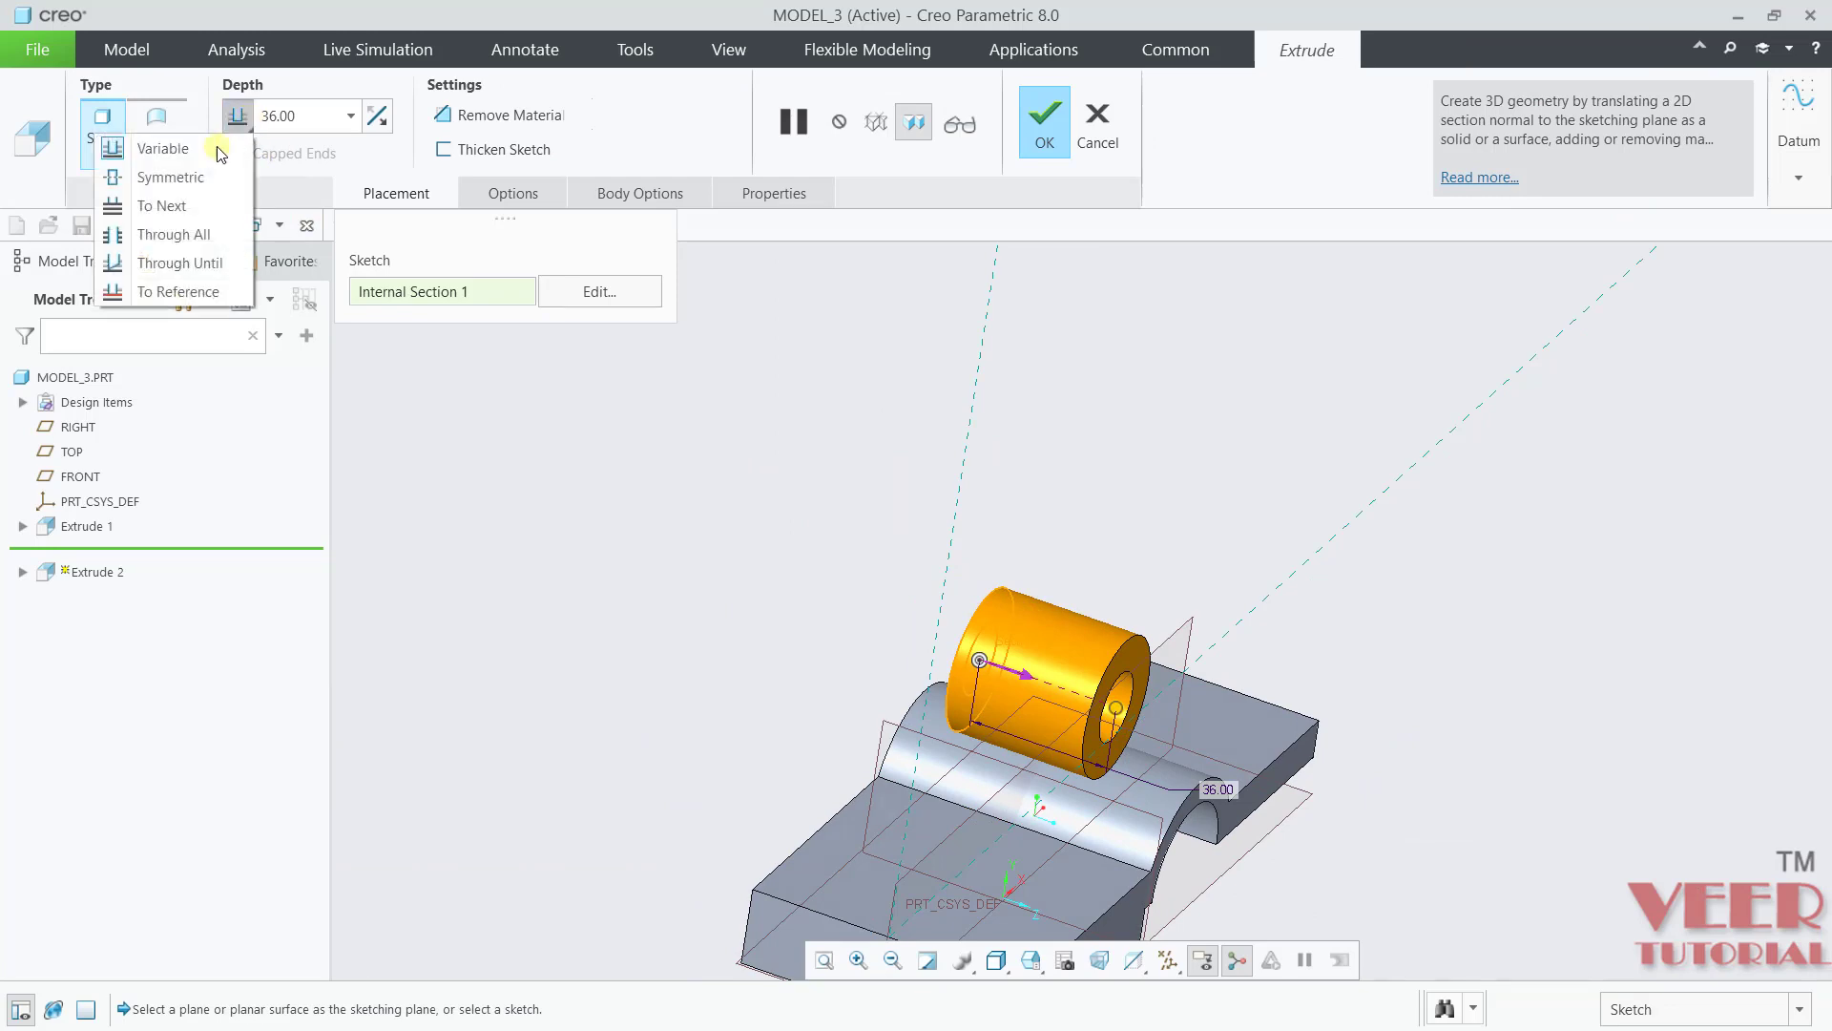
pyautogui.click(190, 180)
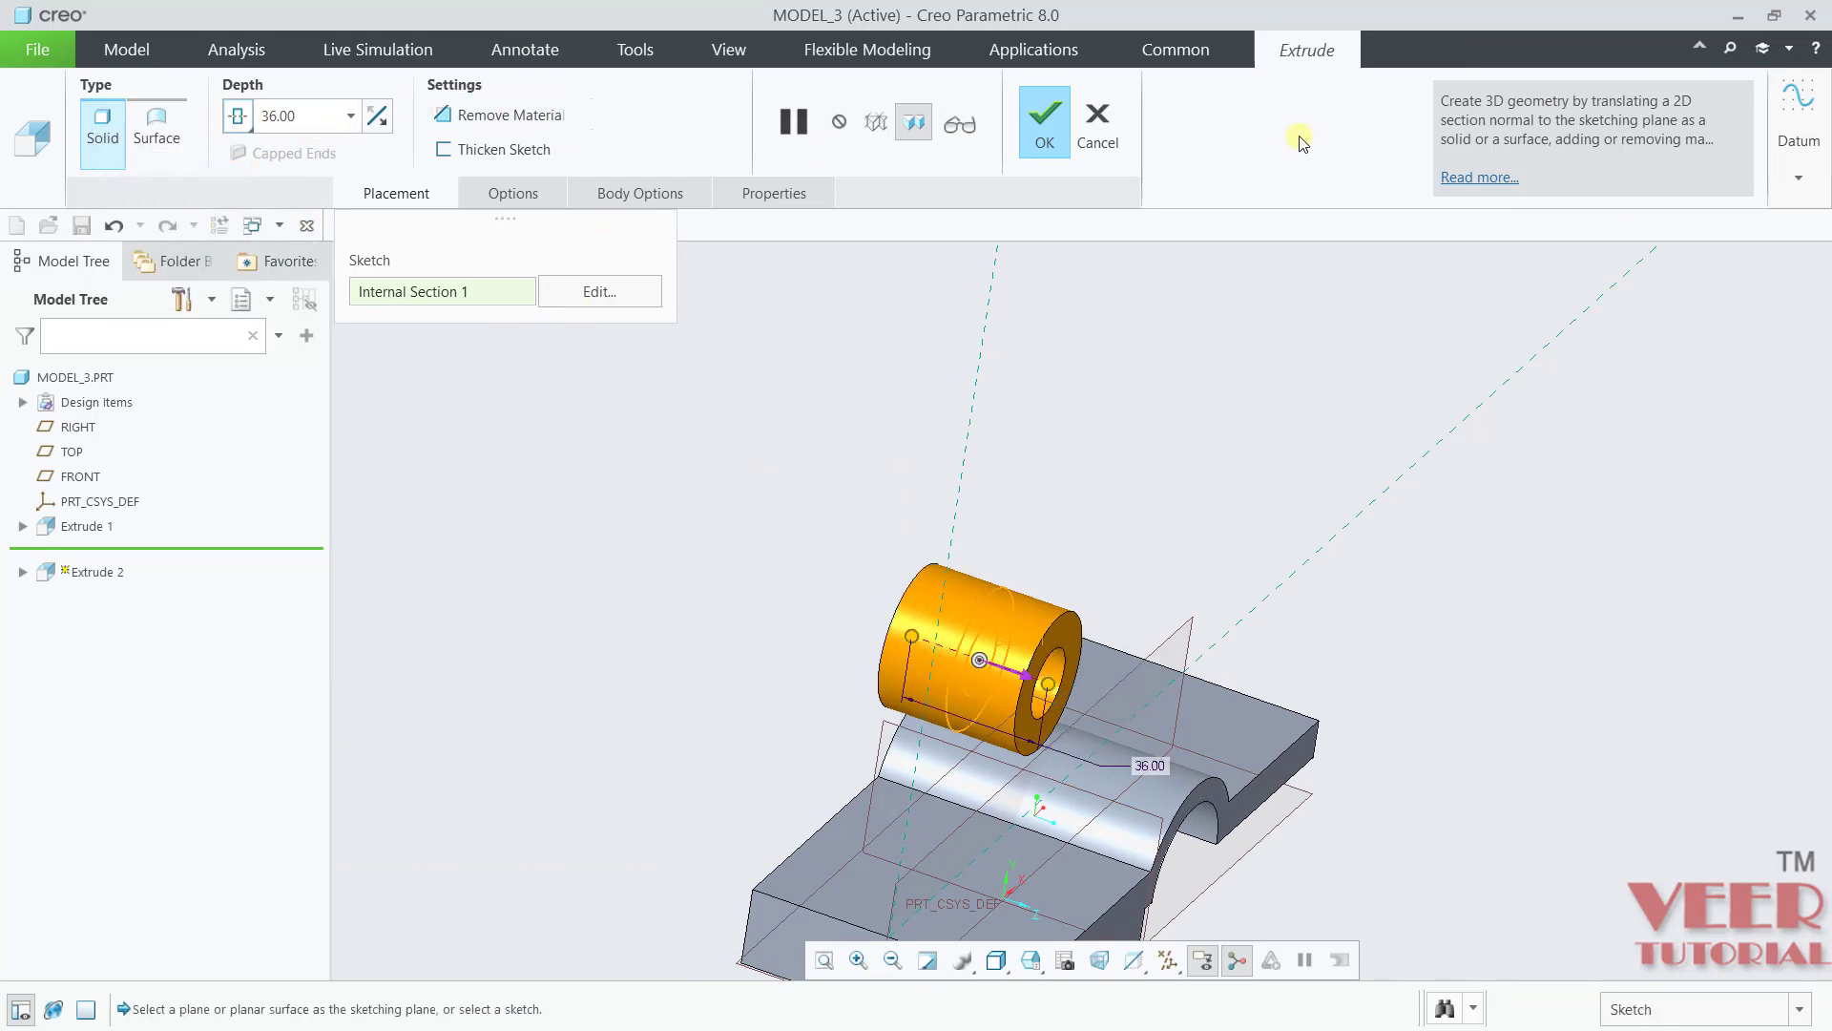
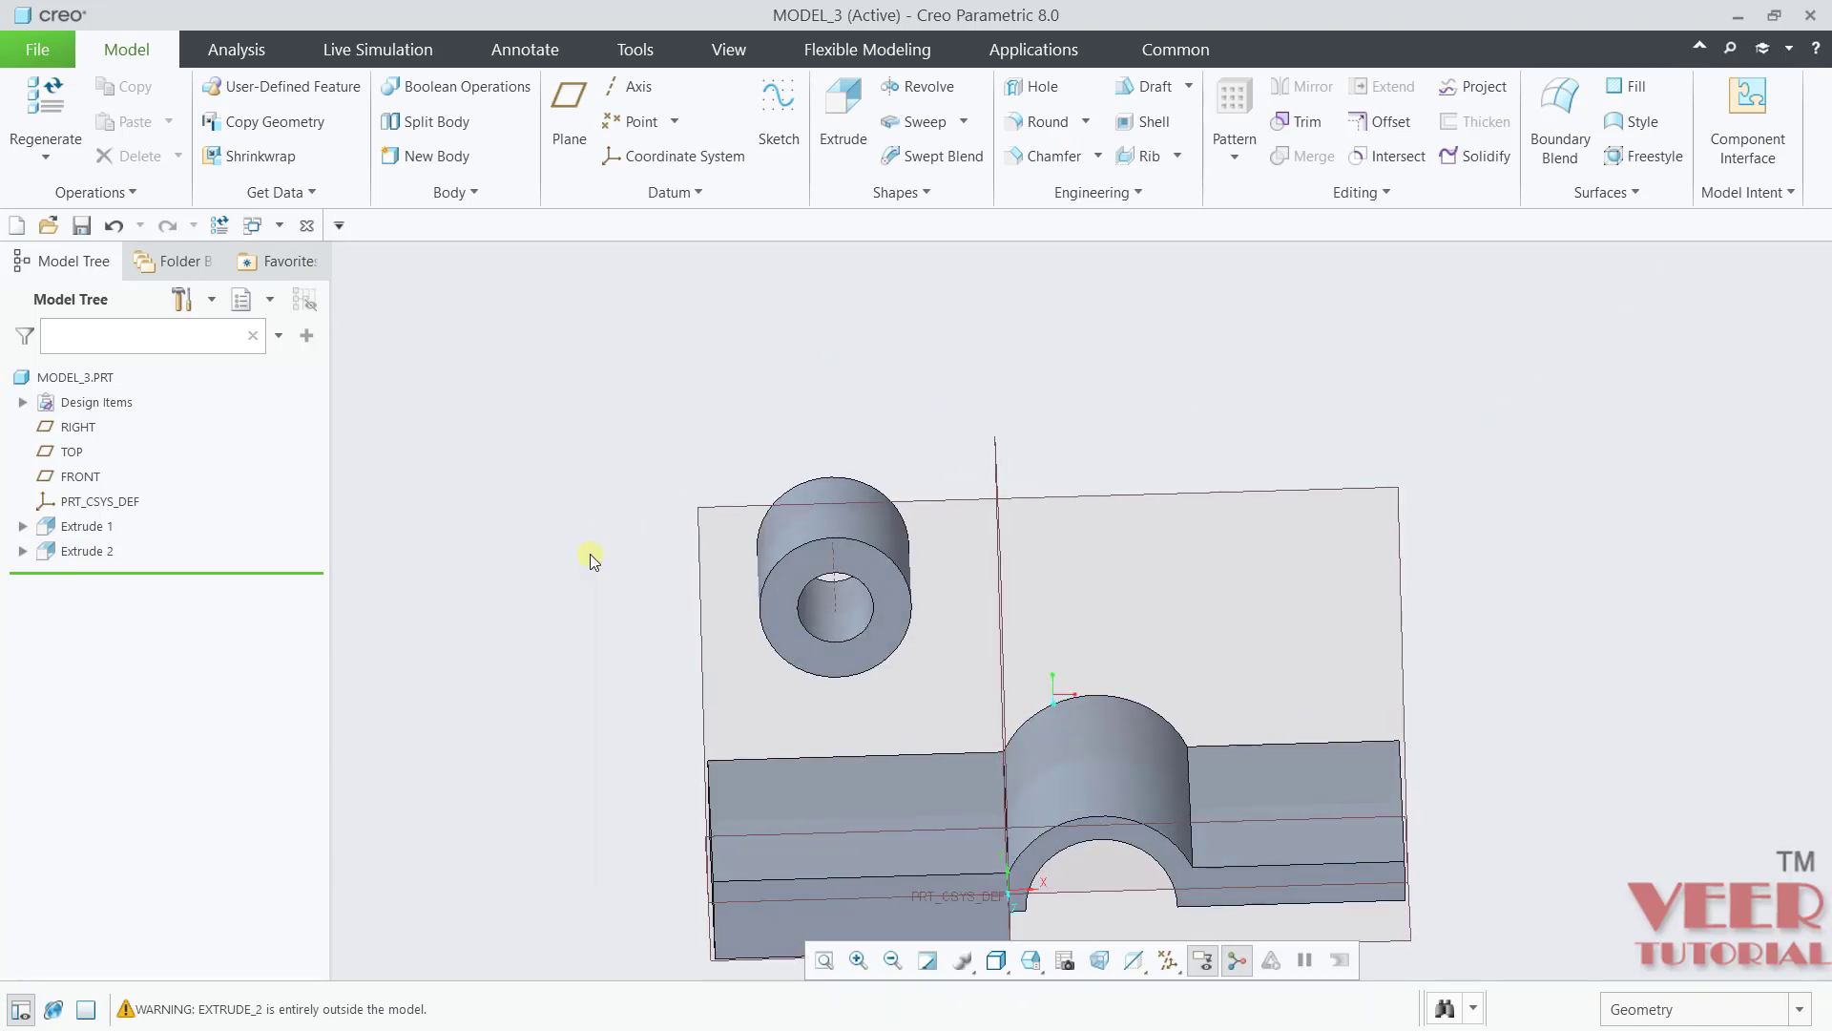
# Step: Switch to drawing_3.pdf in Foxit Reader and check the web's thickness in the top view and its outline in the front view
pyautogui.hotkey('alt', 'Tab')
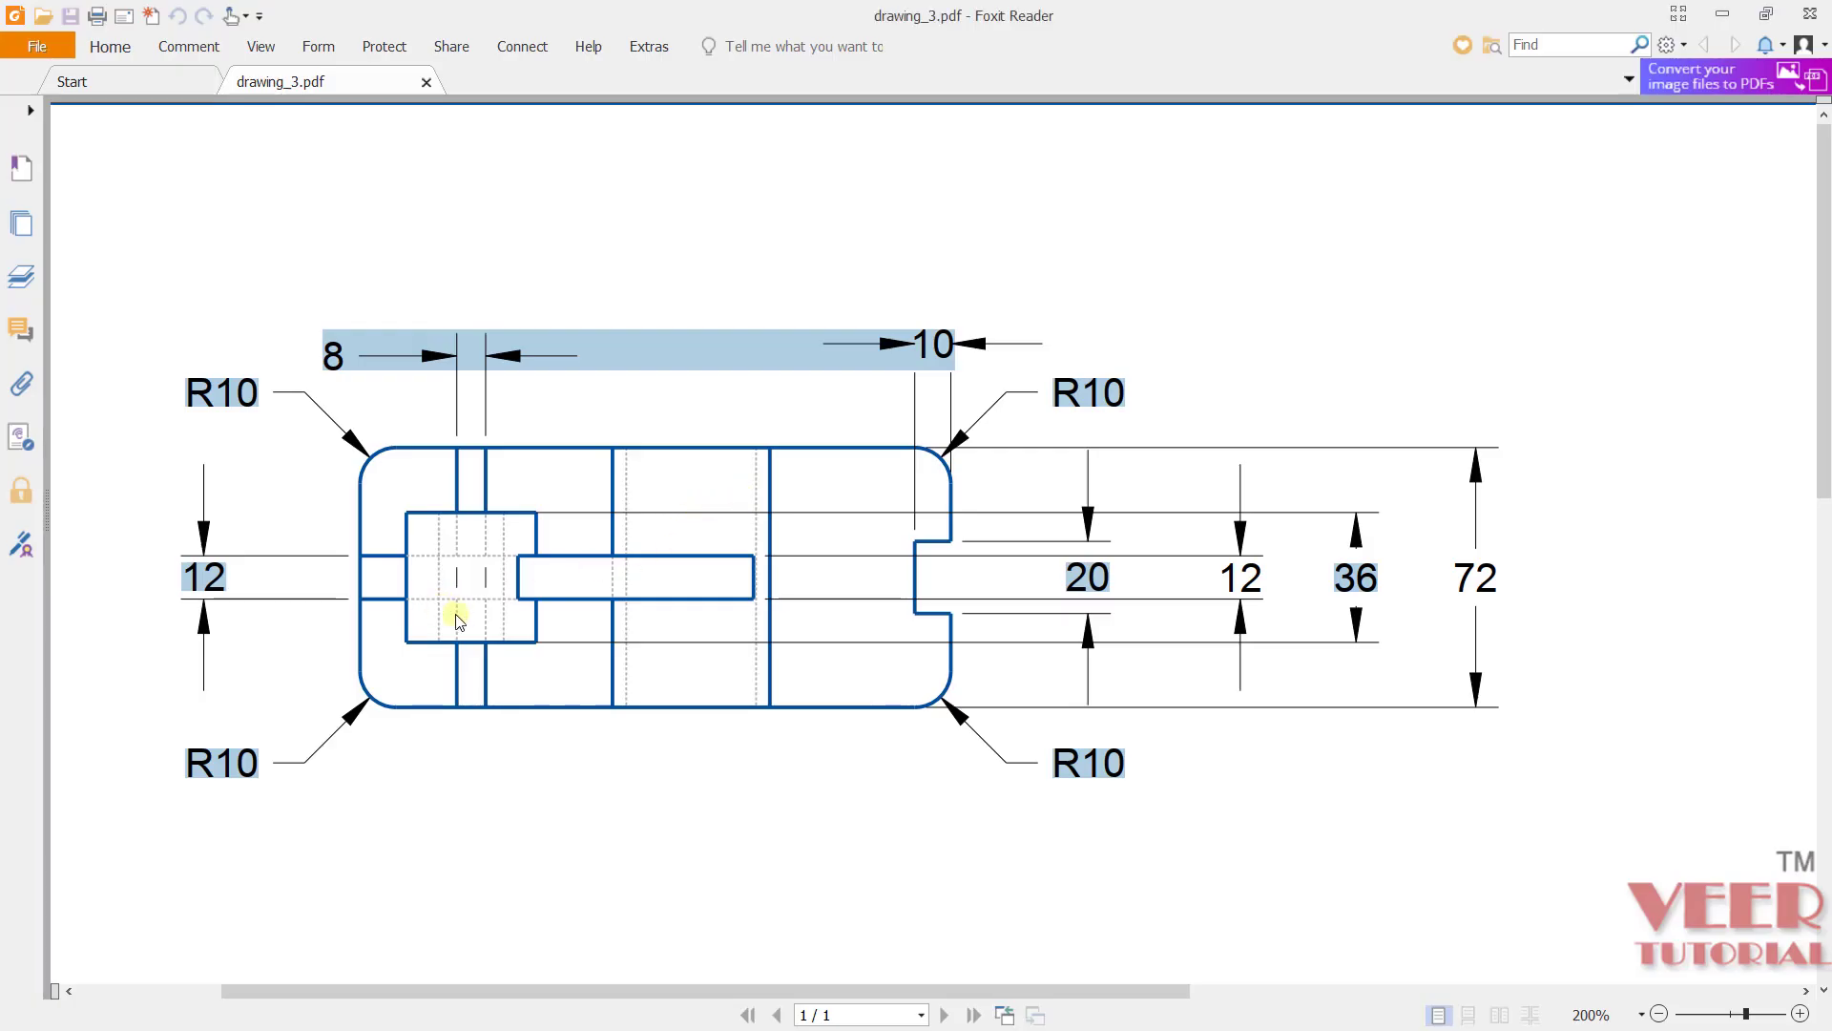
pyautogui.click(613, 763)
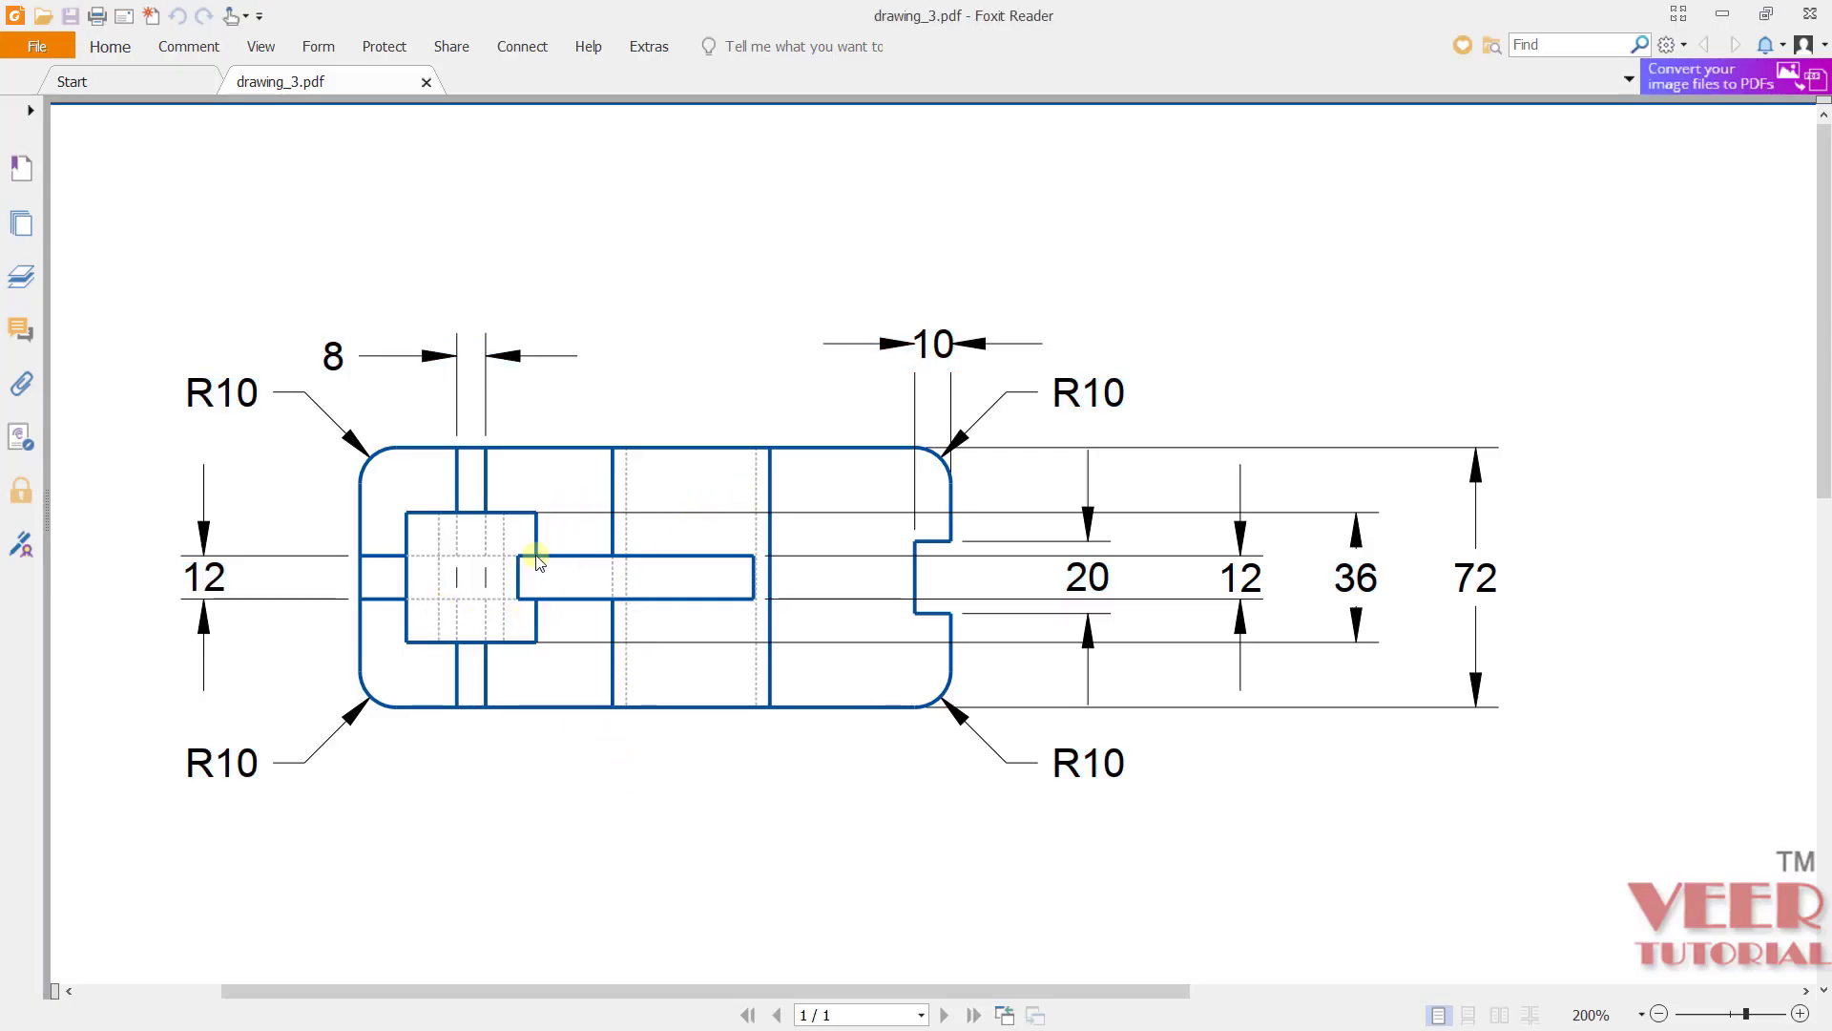
pyautogui.scroll(-4, 537, 554)
pyautogui.scroll(3, 397, 463)
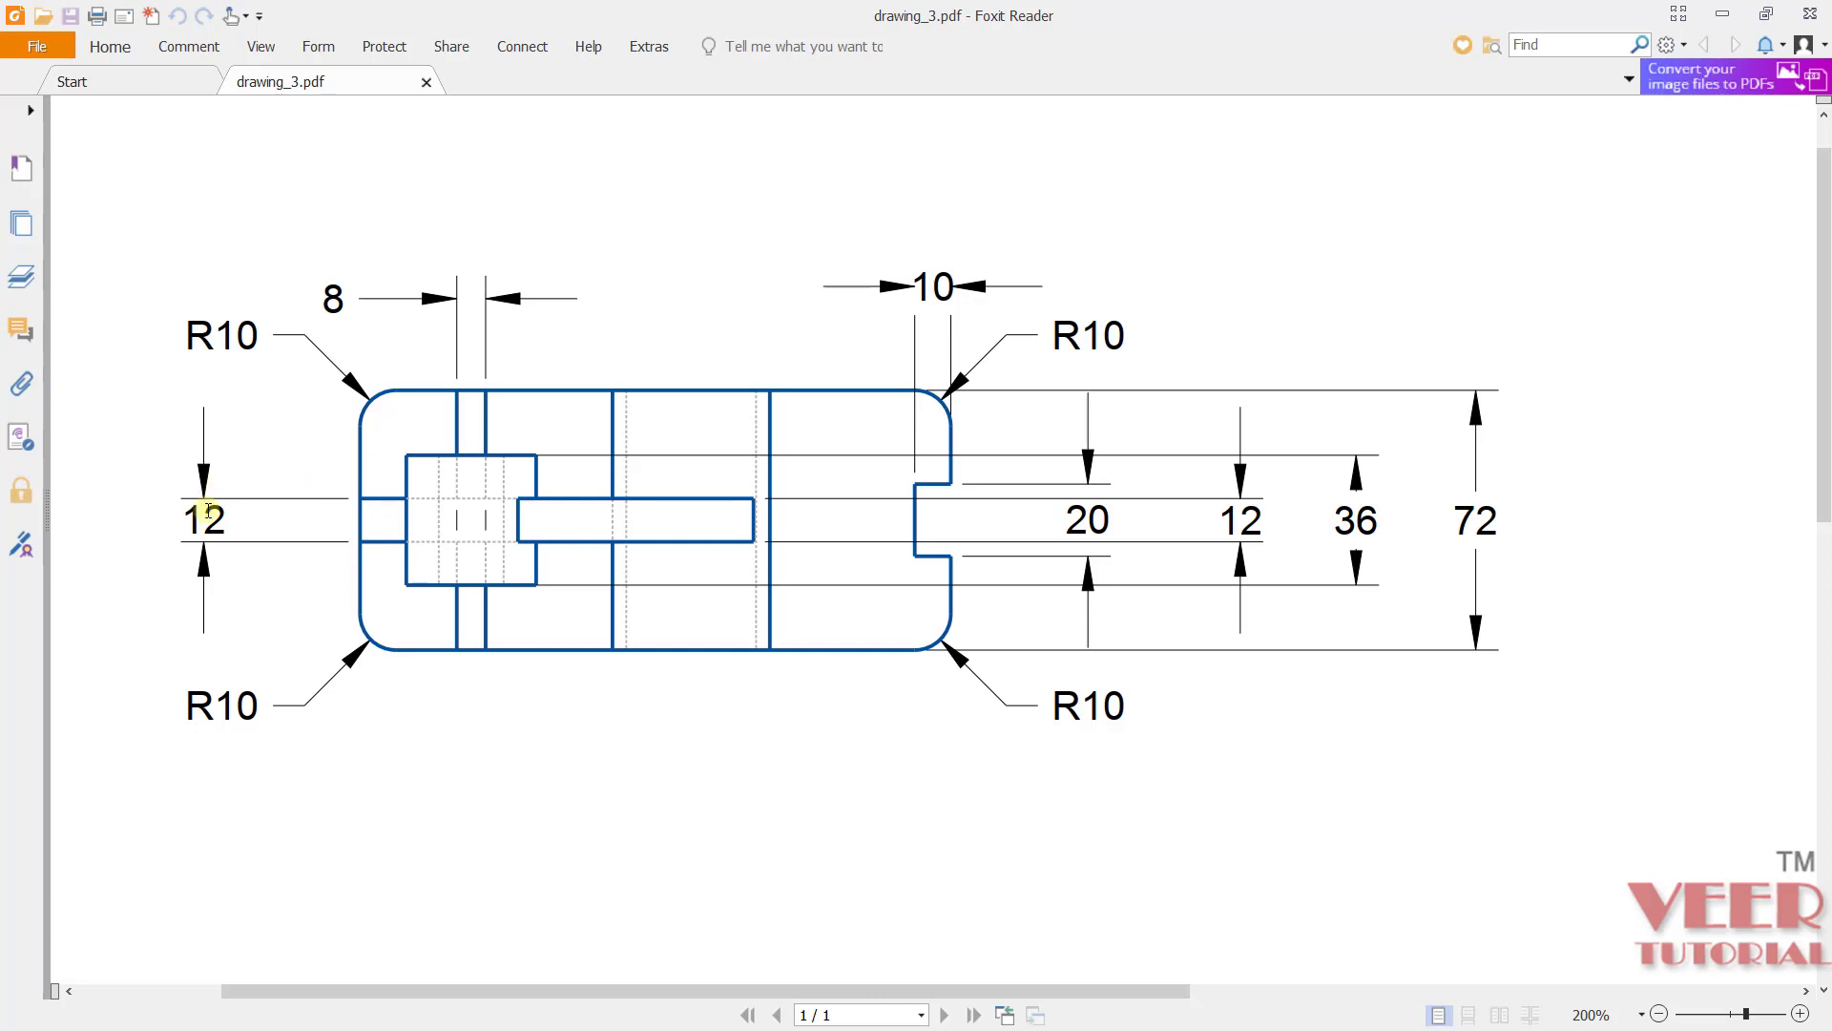
pyautogui.moveTo(199, 523); pyautogui.dragTo(233, 519)
pyautogui.scroll(-5, 613, 745)
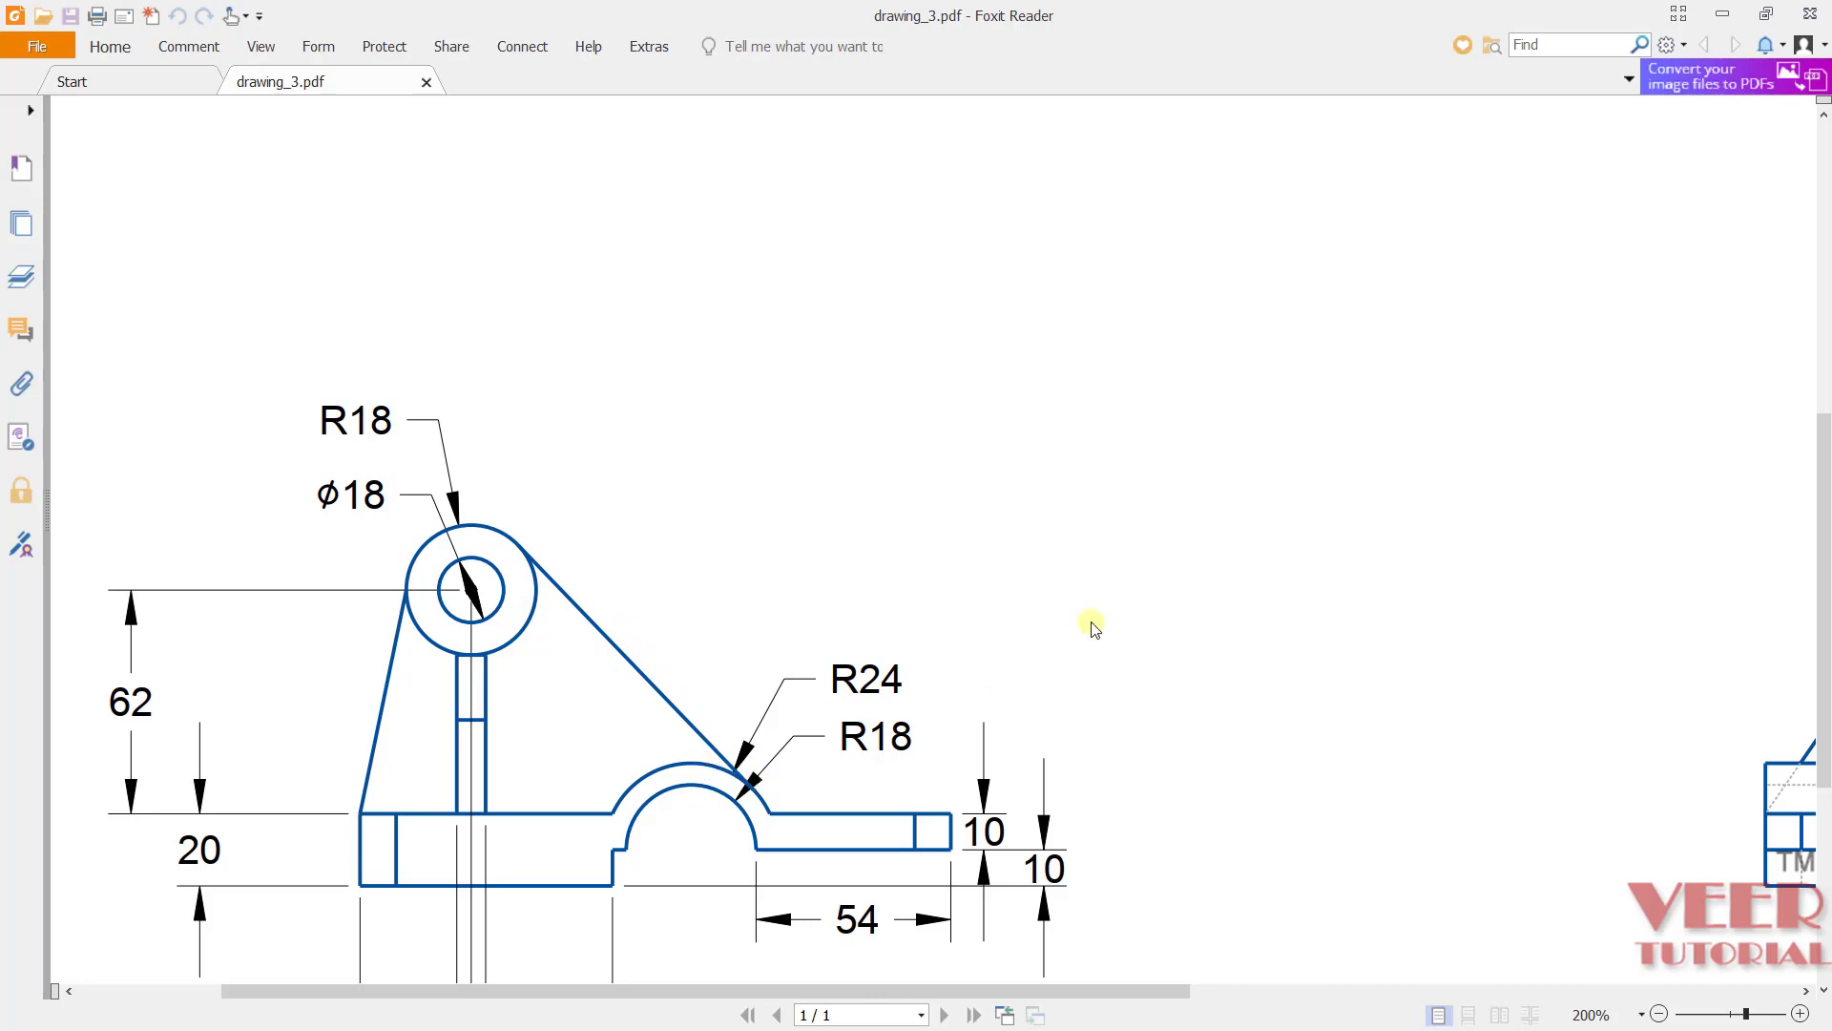
# Step: Return to Creo Parametric, start an Extrude sketch on the FRONT plane and orient the view to the sketch plane
pyautogui.hotkey('alt', 'Tab')
pyautogui.moveTo(622, 392)
pyautogui.mouseDown(button='middle')
pyautogui.moveTo(613, 425)
pyautogui.moveTo(579, 405)
pyautogui.moveTo(614, 417)
pyautogui.moveTo(585, 429)
pyautogui.moveTo(643, 413)
pyautogui.mouseUp(button='middle')
pyautogui.scroll(-5, 566, 582)
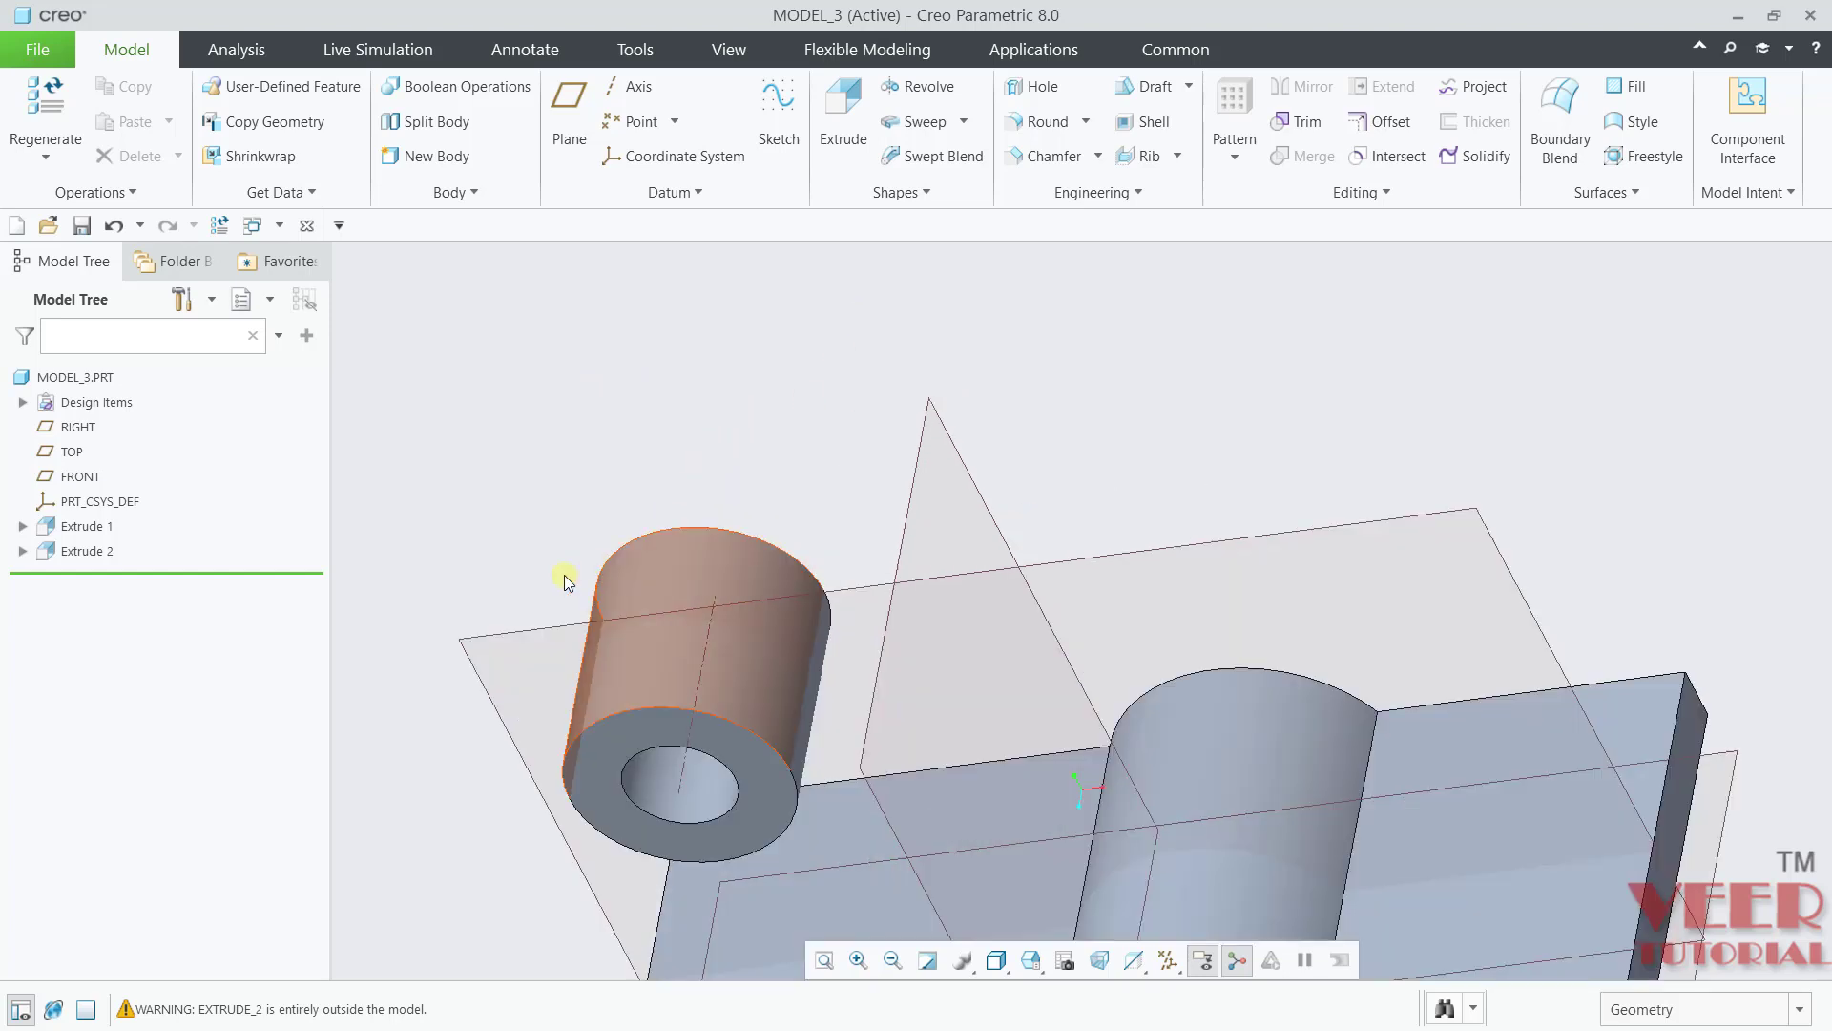
pyautogui.click(845, 141)
pyautogui.click(535, 628)
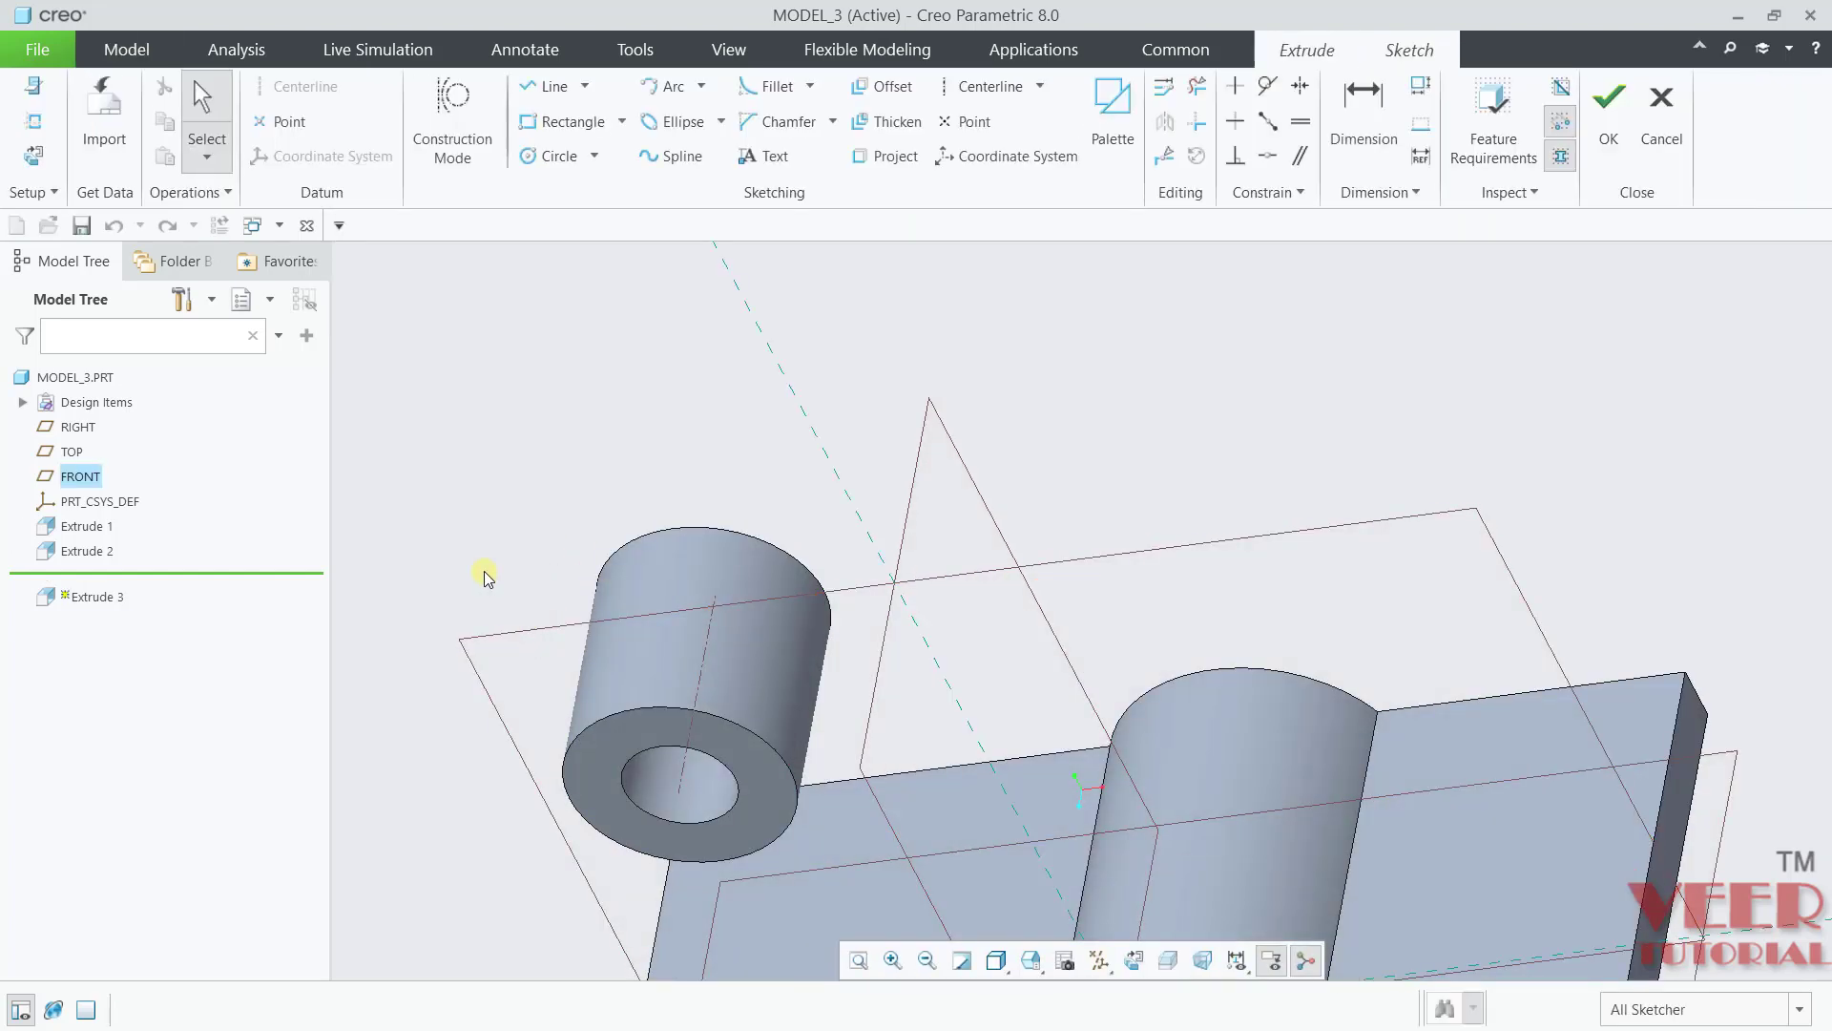
pyautogui.click(23, 162)
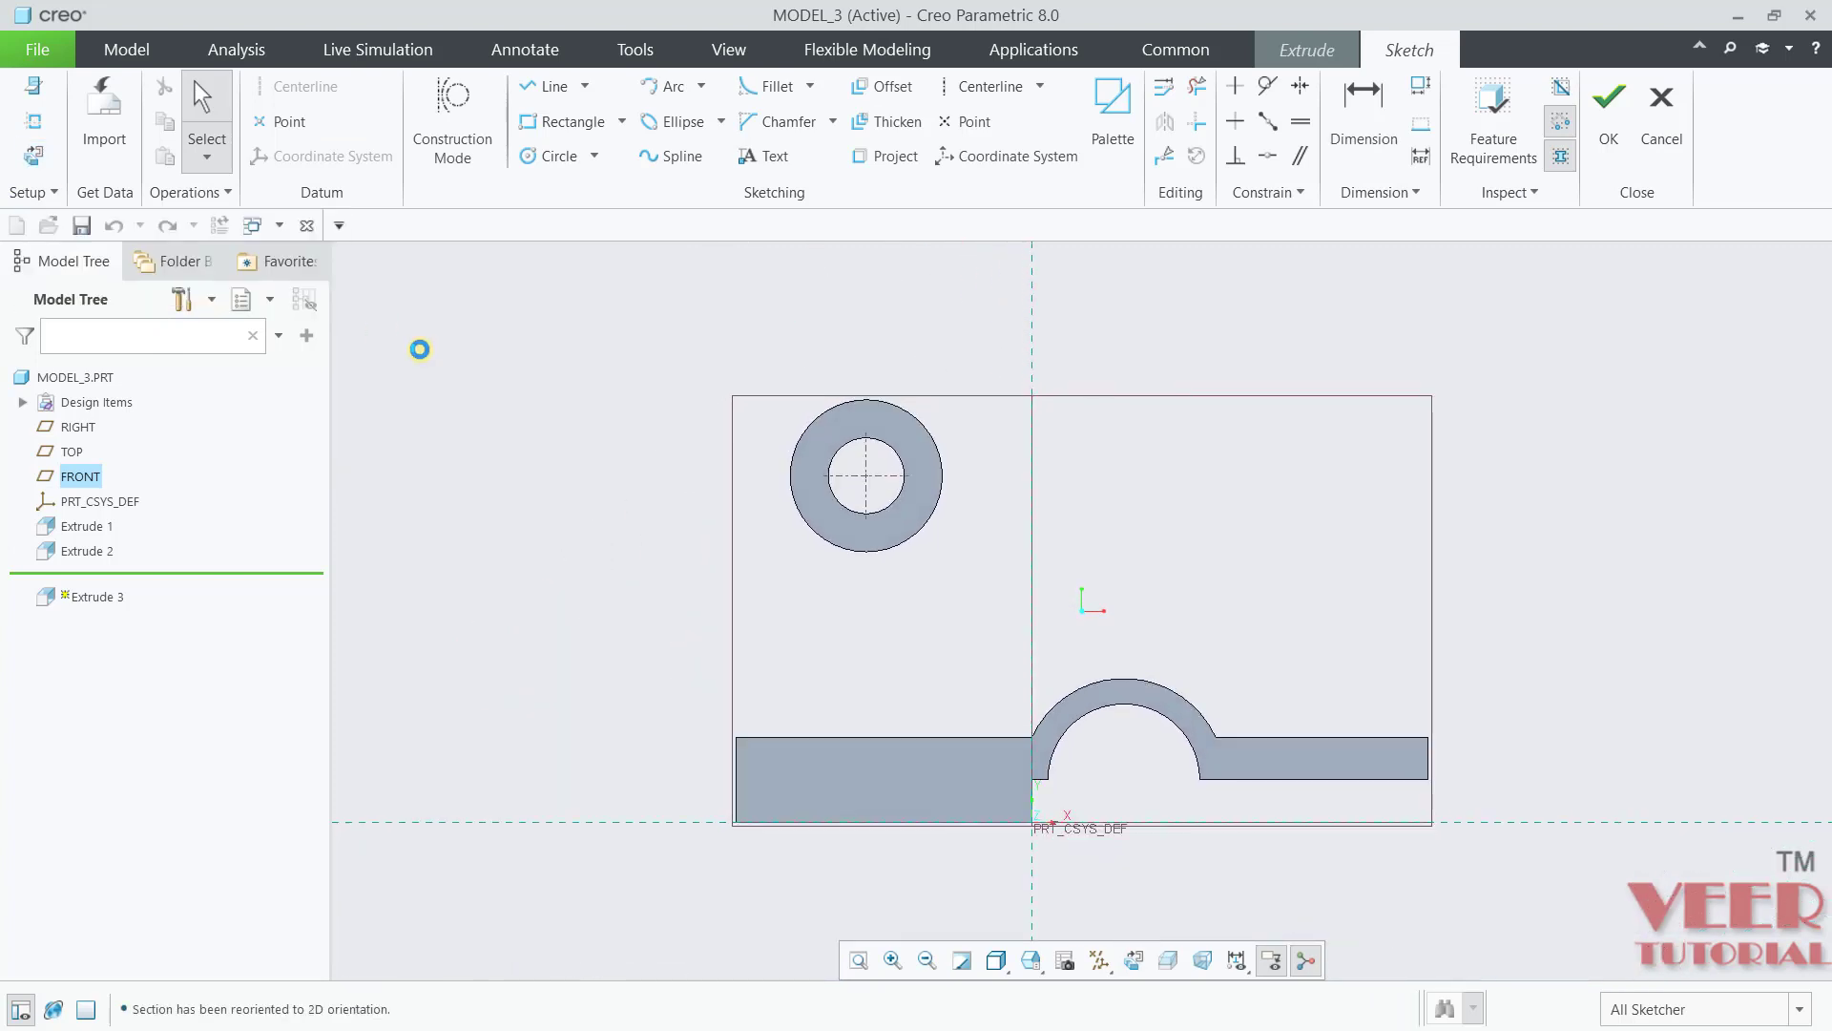
pyautogui.scroll(-2, 1107, 607)
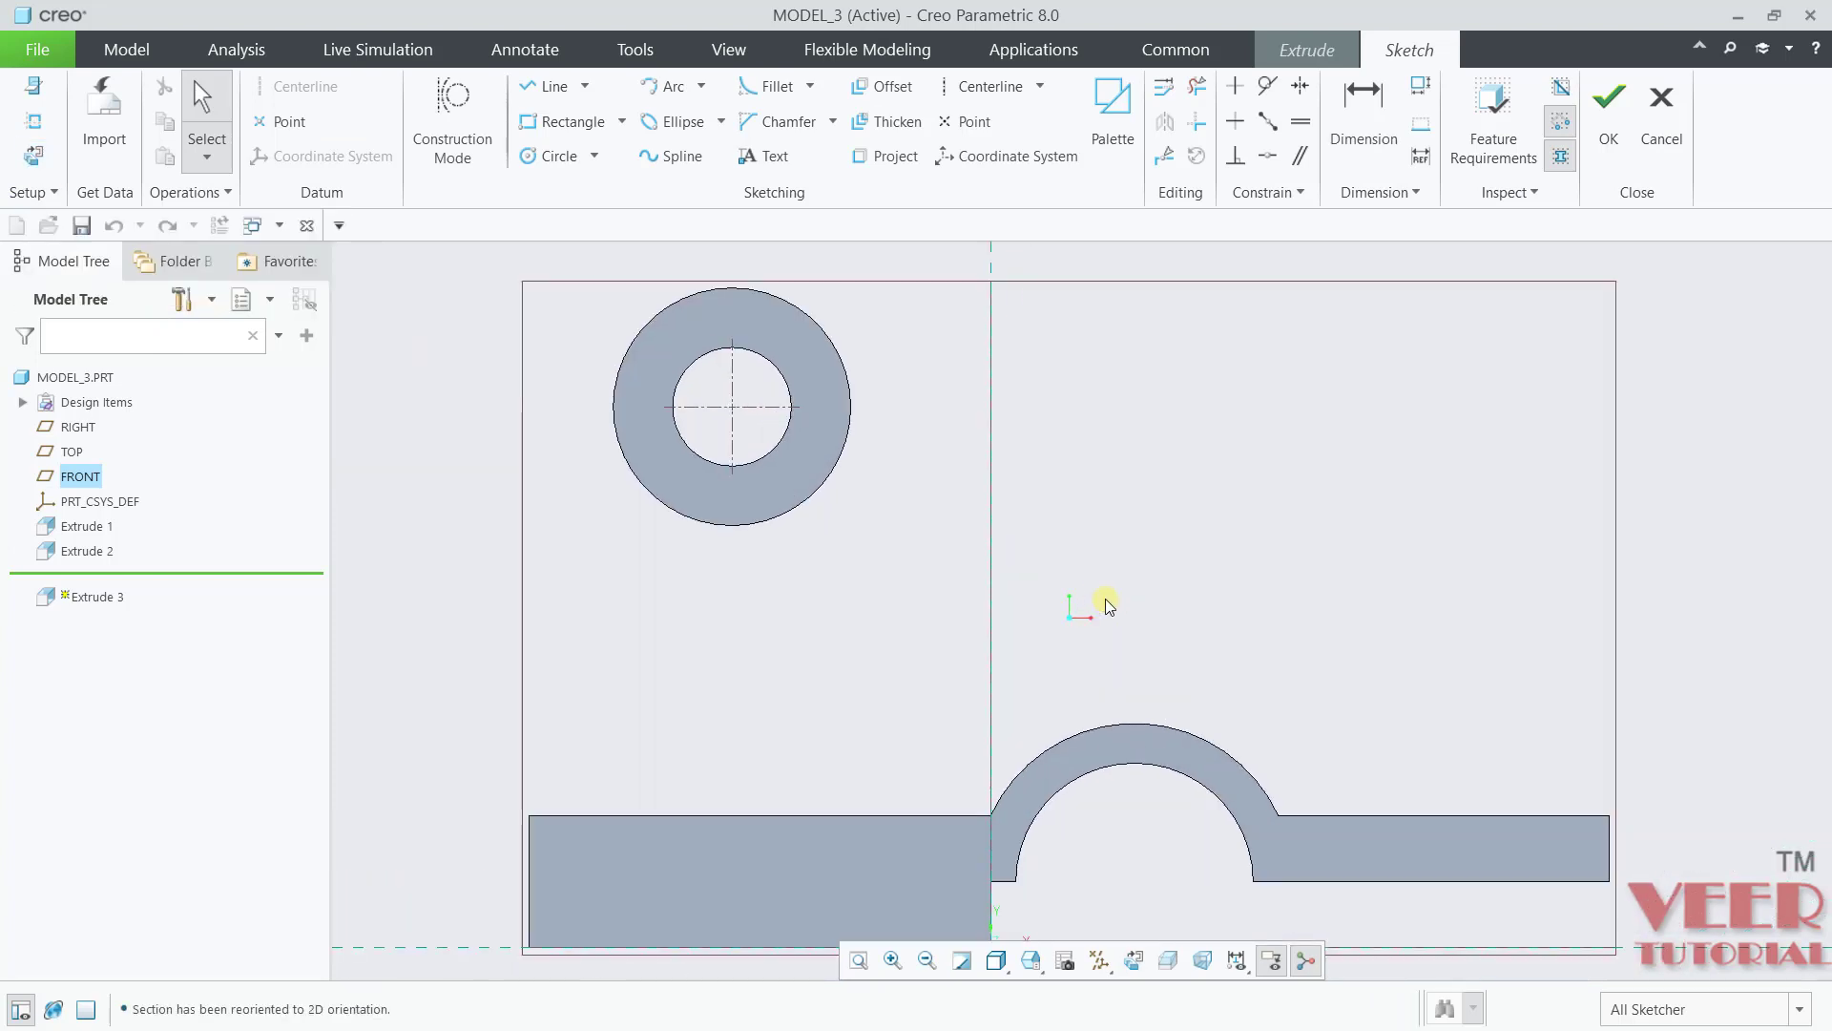
# Step: Project the thick block's top edge, the base's outer arc and the boss's full outer circle into the sketch
pyautogui.click(895, 157)
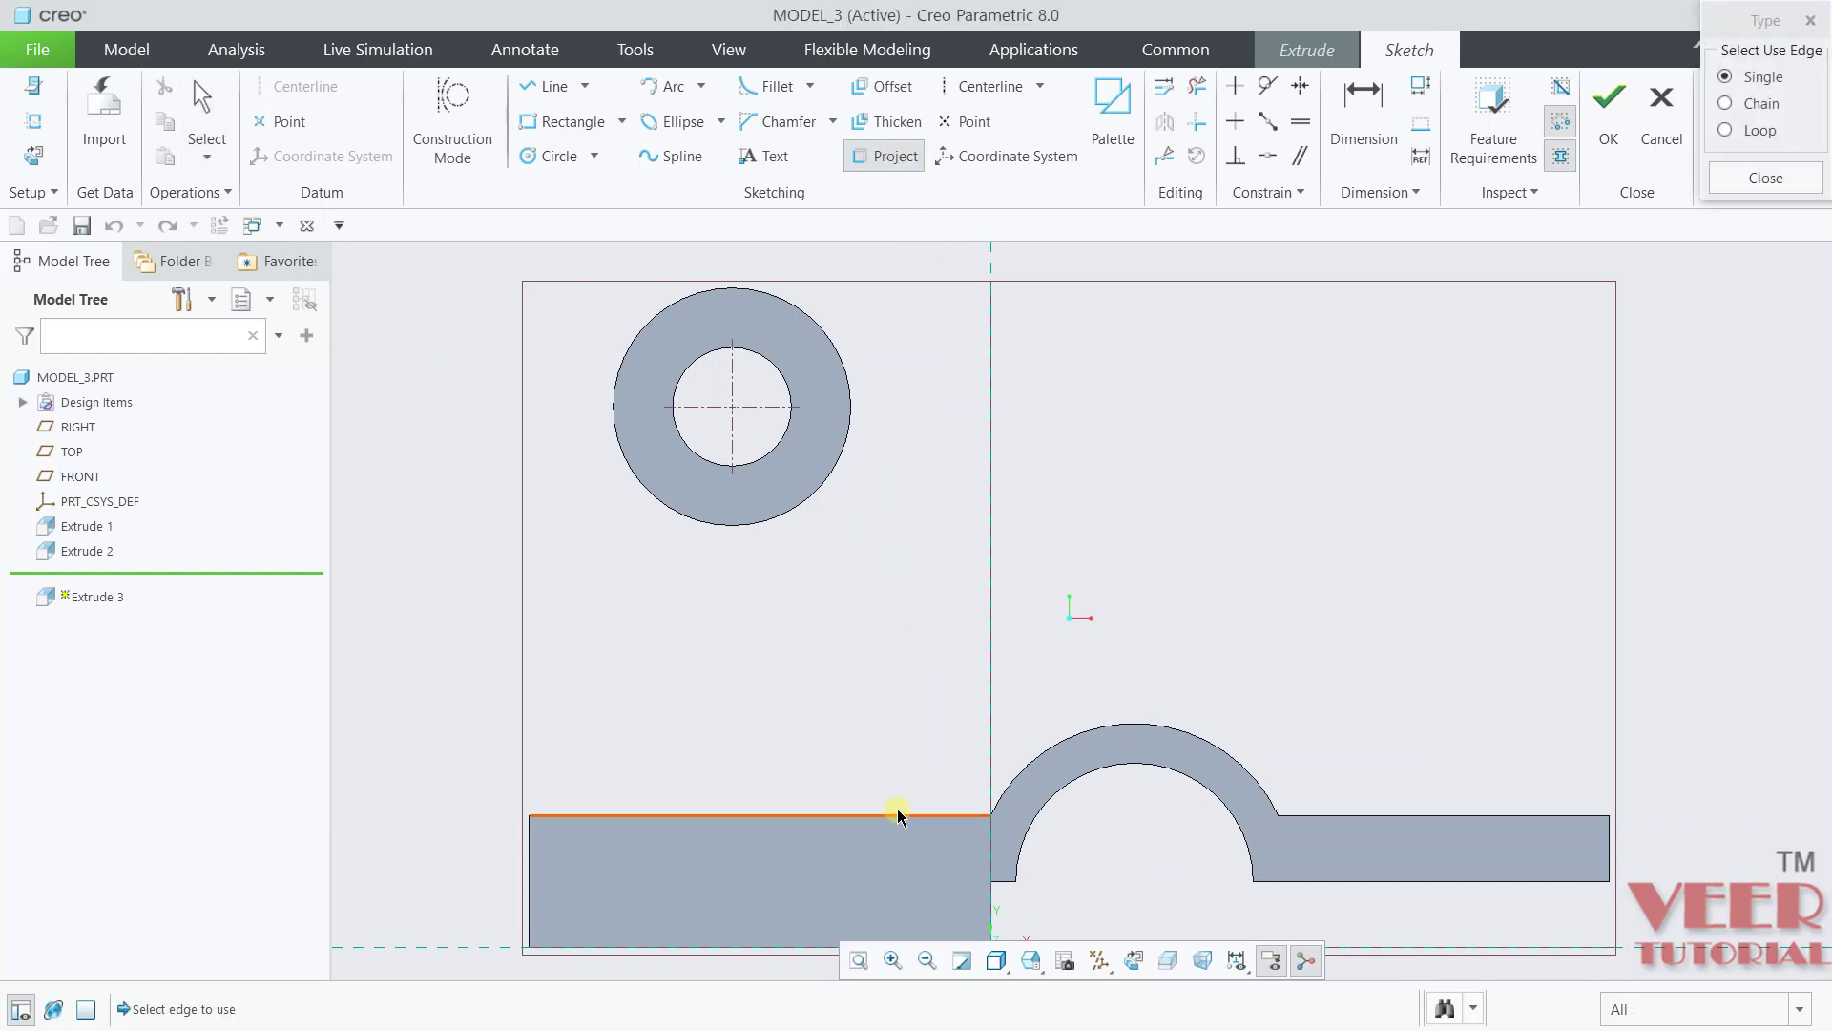
pyautogui.click(898, 814)
pyautogui.scroll(-2, 1136, 726)
pyautogui.click(1108, 728)
pyautogui.scroll(2, 1024, 818)
pyautogui.keyDown('shift'); pyautogui.moveTo(594, 434); pyautogui.dragTo(808, 611, button='middle'); pyautogui.keyUp('shift')
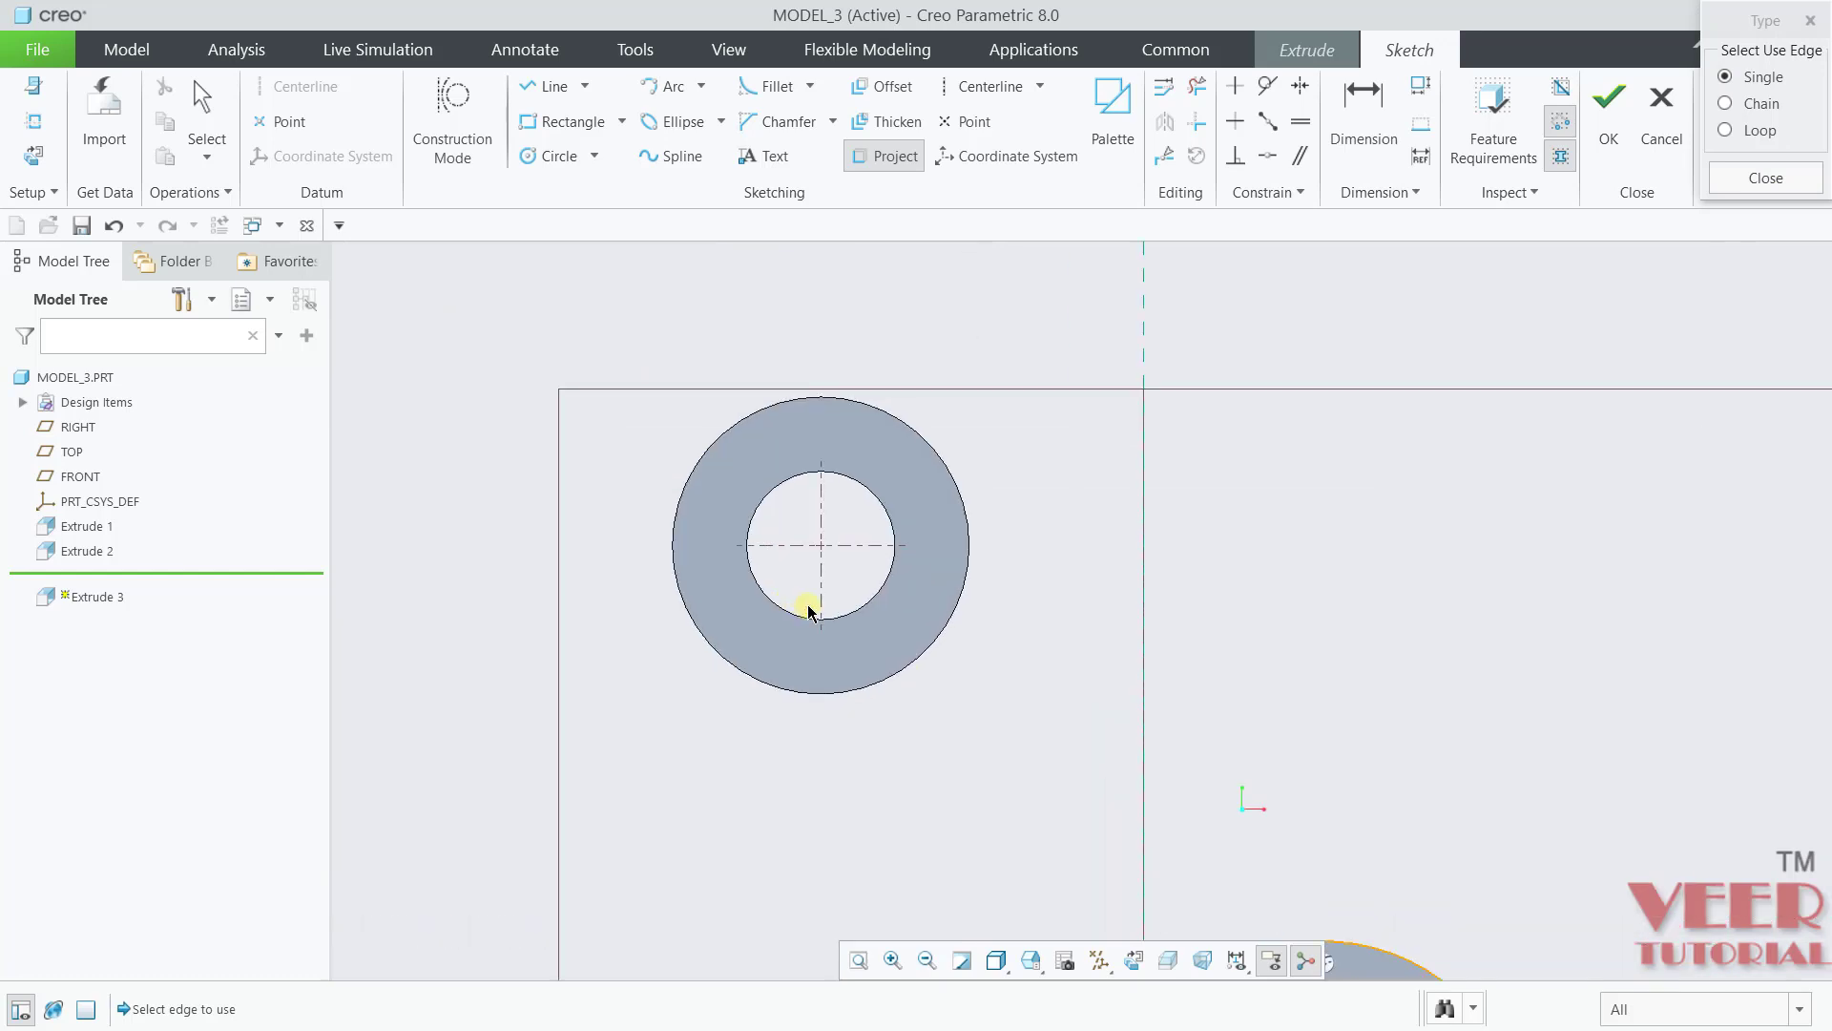
pyautogui.click(826, 693)
pyautogui.click(922, 434)
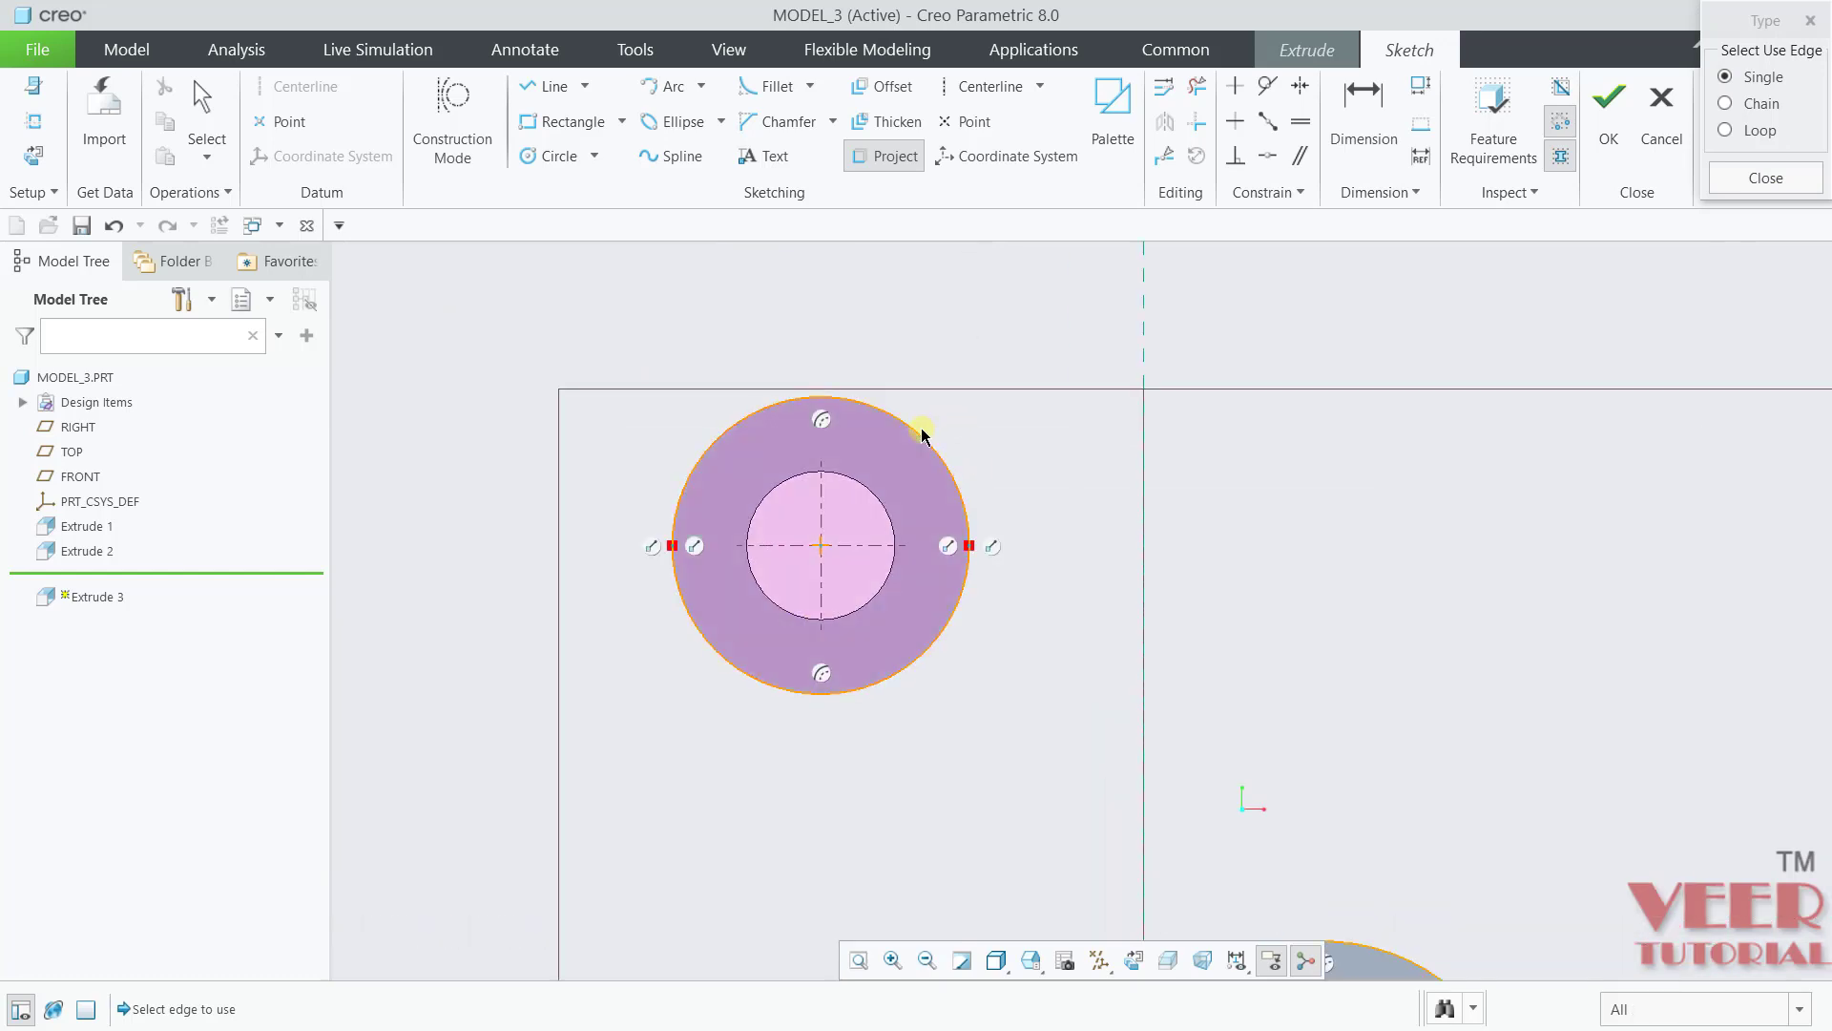
pyautogui.click(1766, 178)
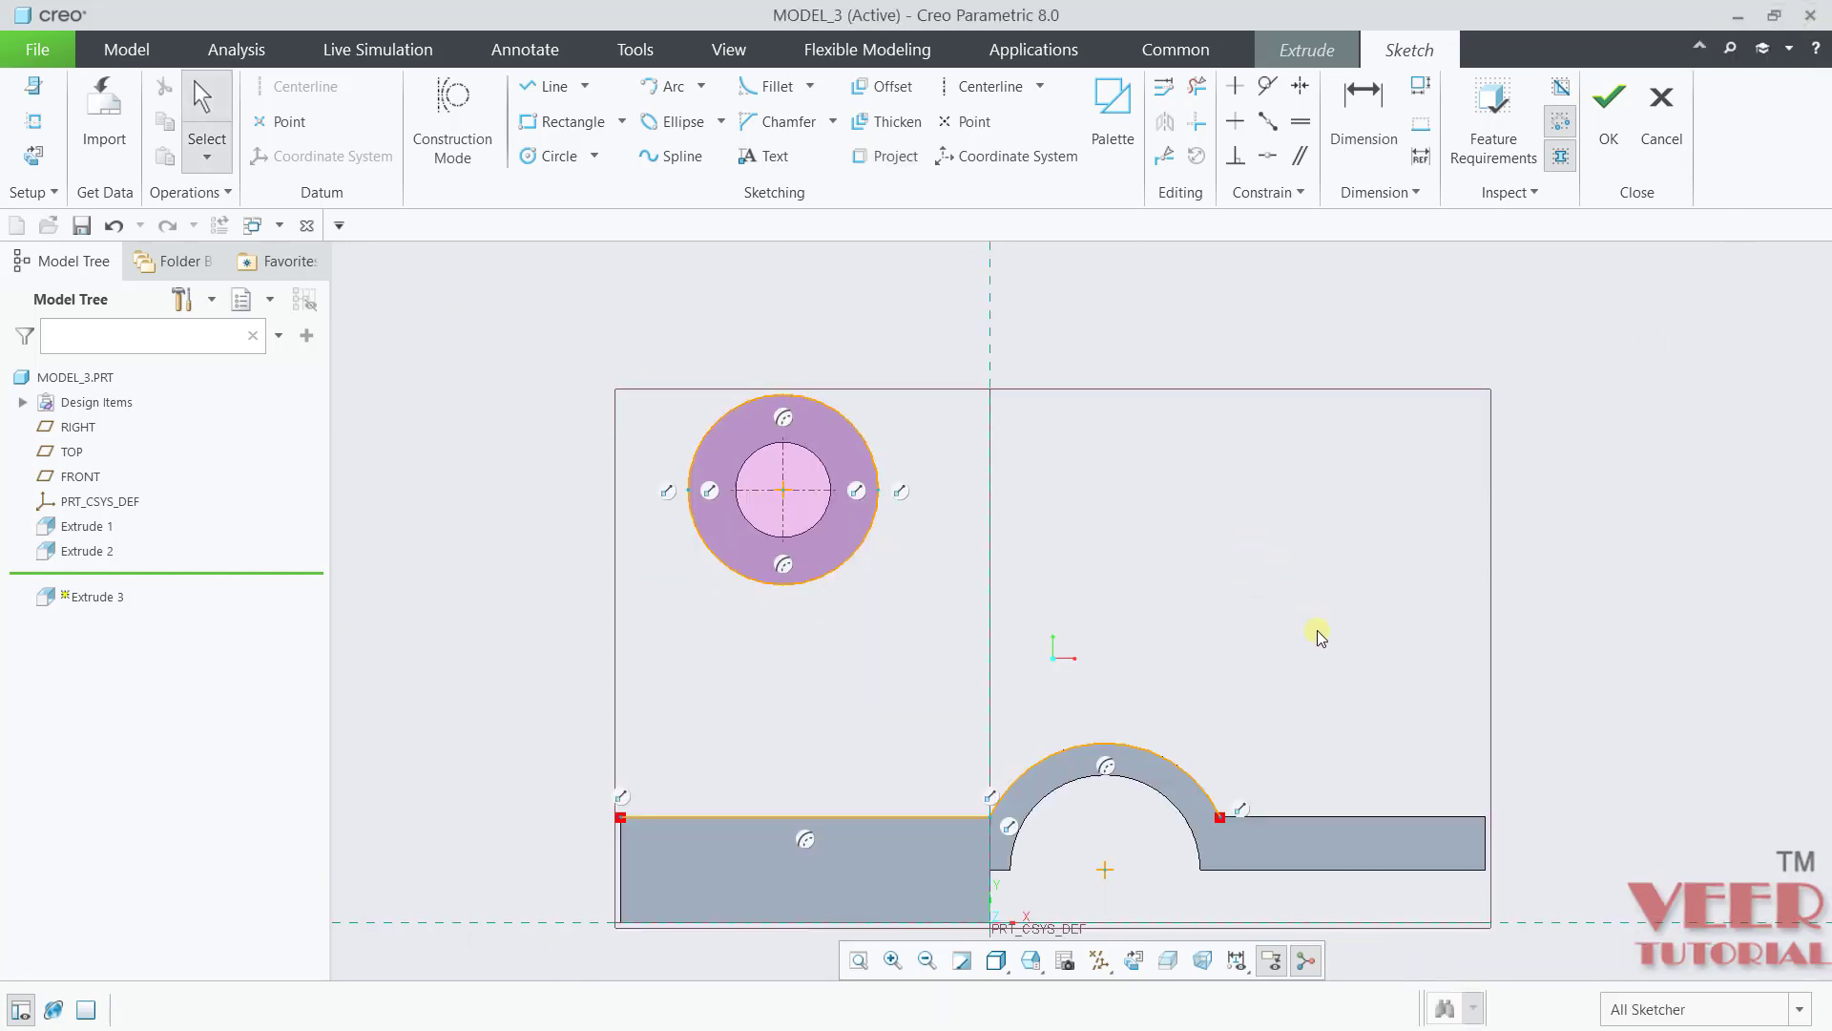
# Step: Draw a line from the block's upper left corner tangent to the left side of the boss's outer circle
pyautogui.click(554, 89)
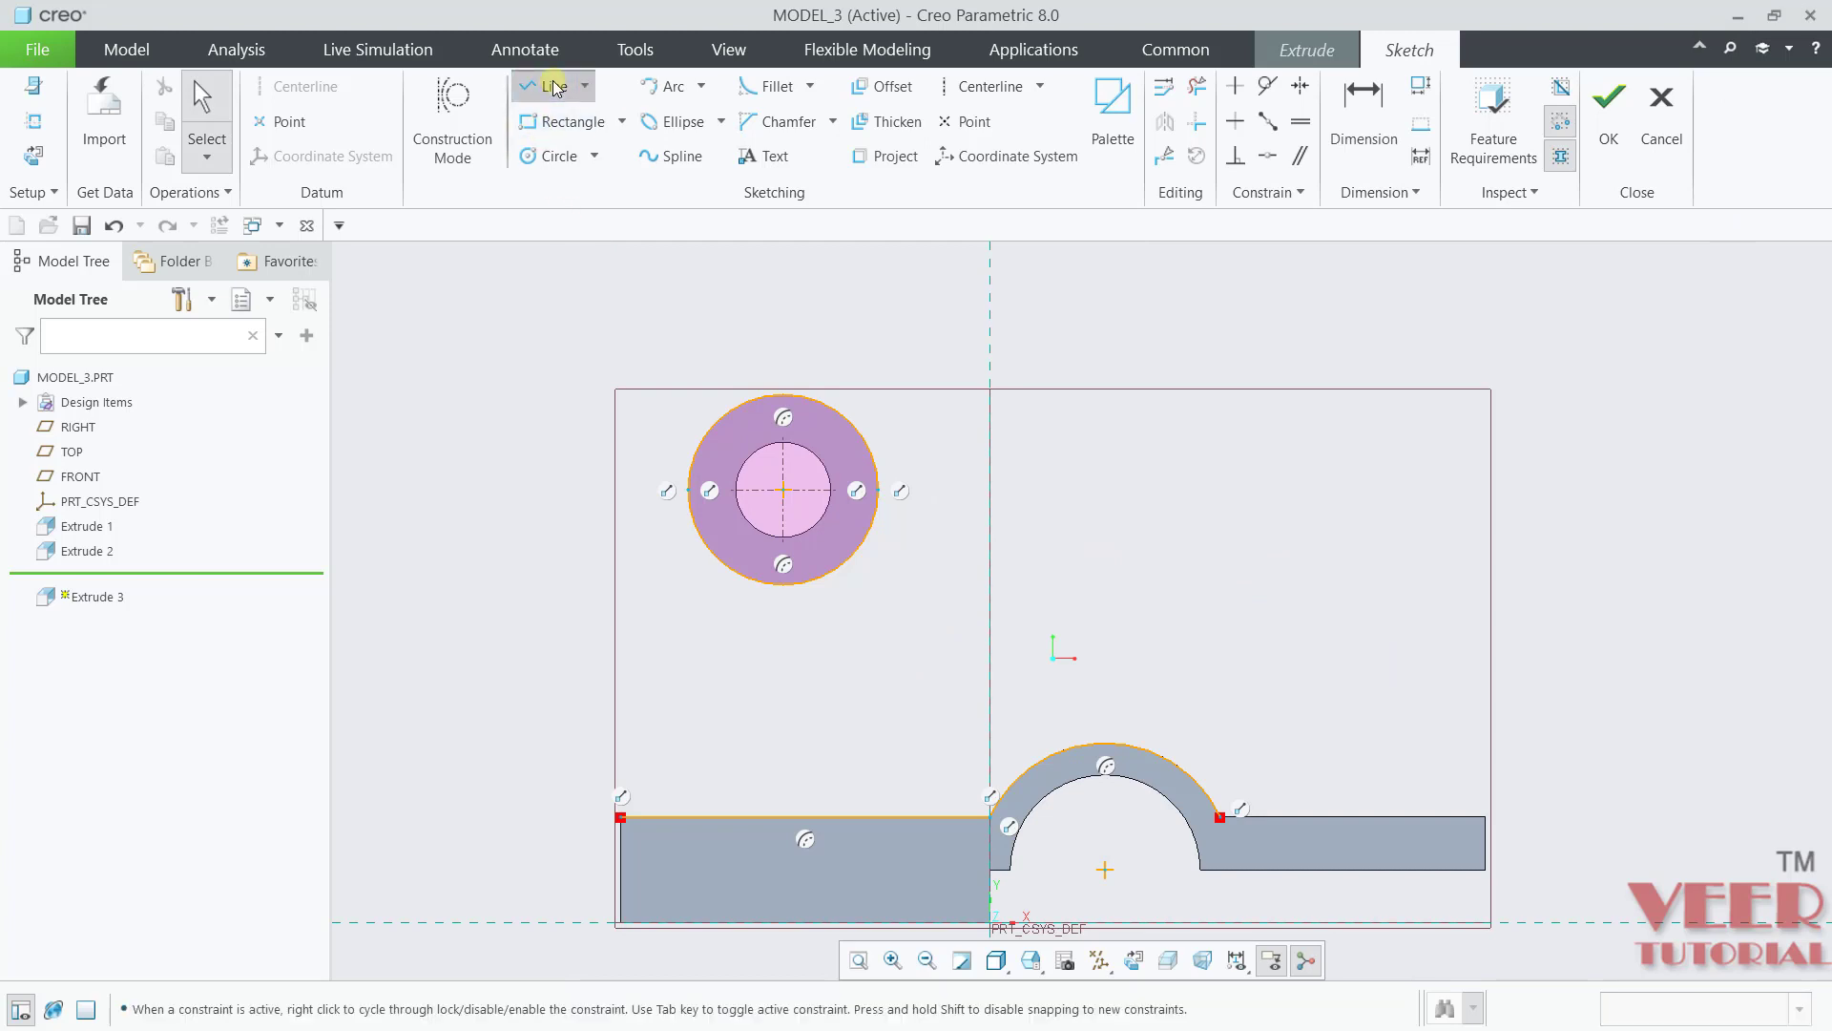
pyautogui.scroll(2, 659, 706)
pyautogui.click(604, 868)
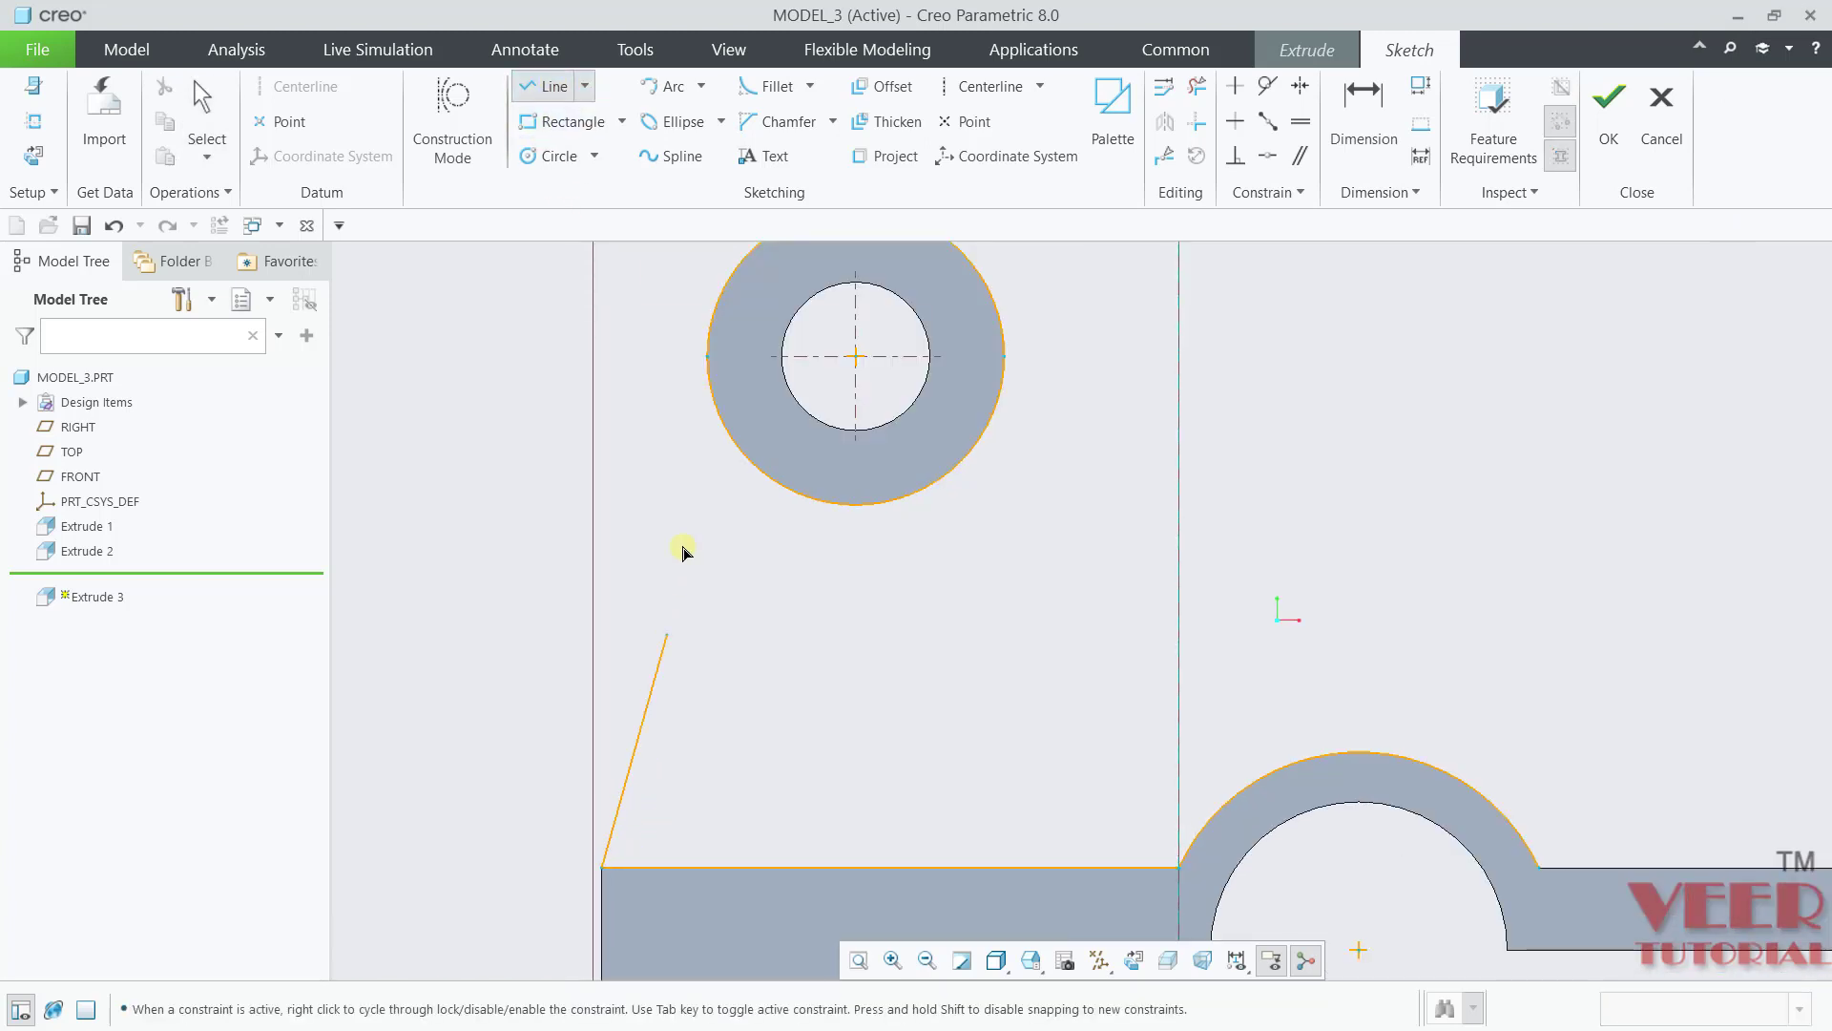
pyautogui.scroll(3, 715, 322)
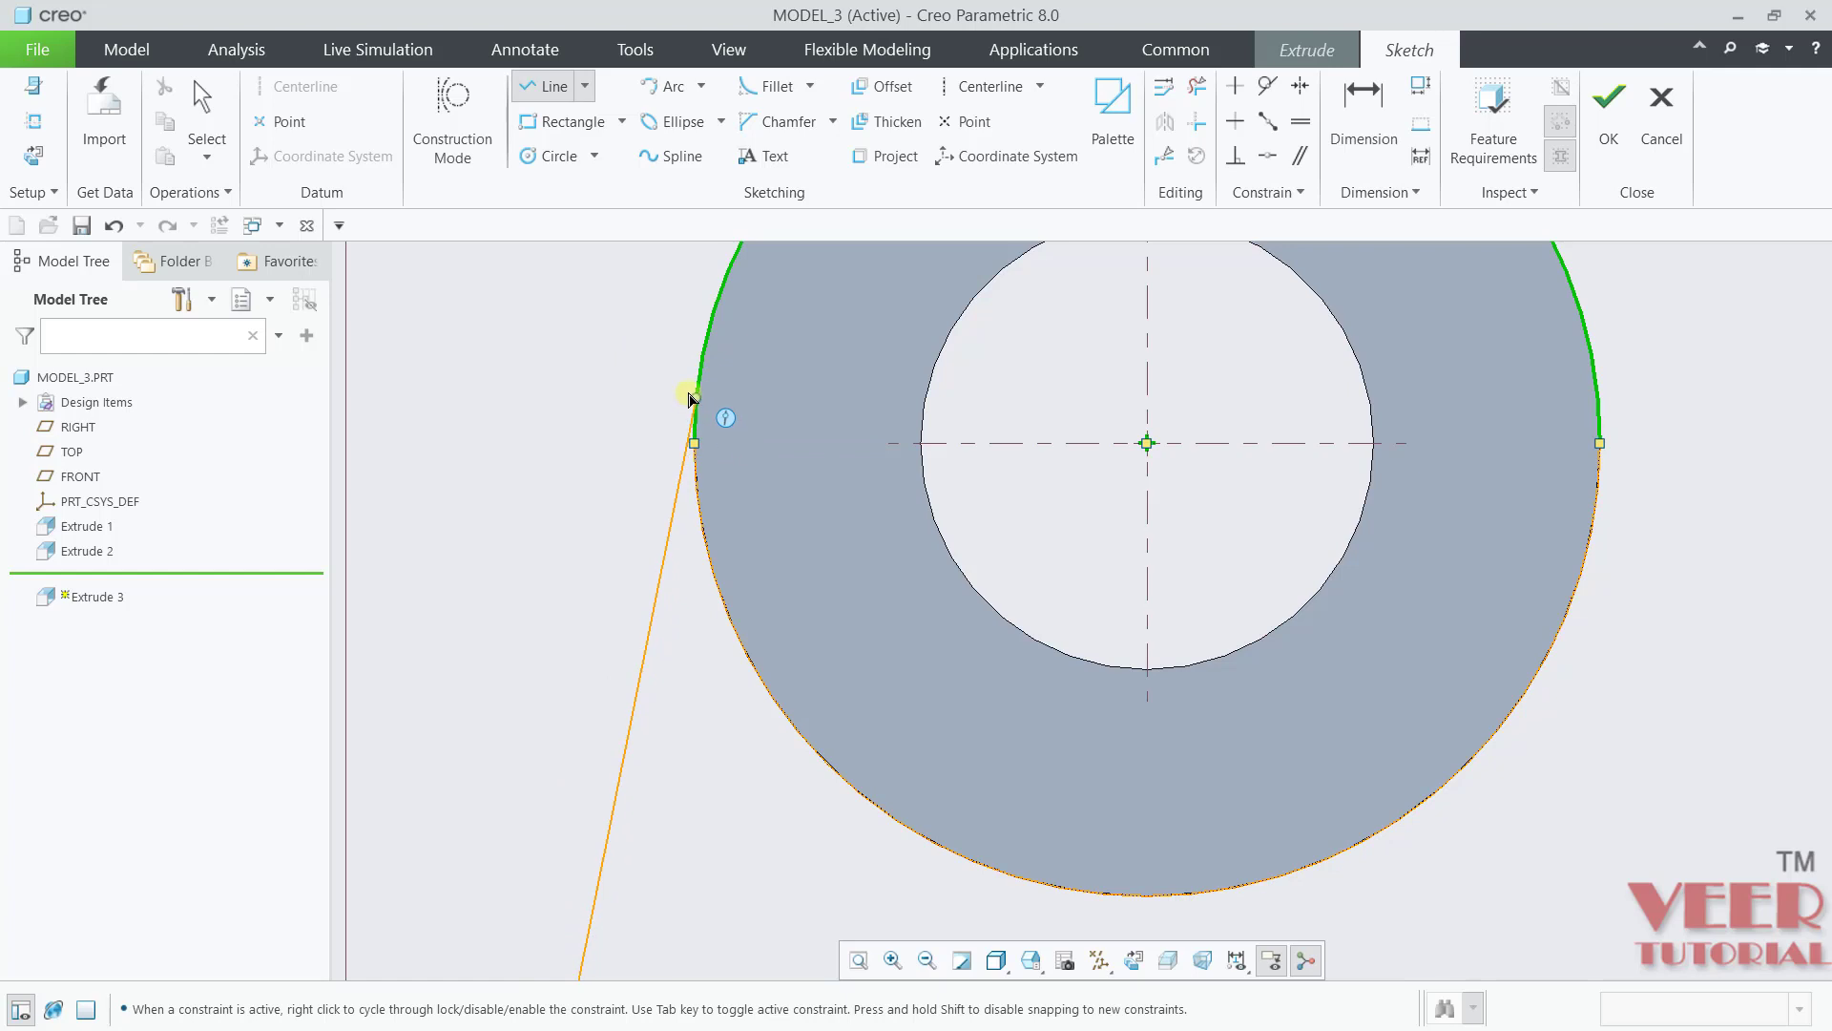
pyautogui.scroll(-2, 699, 357)
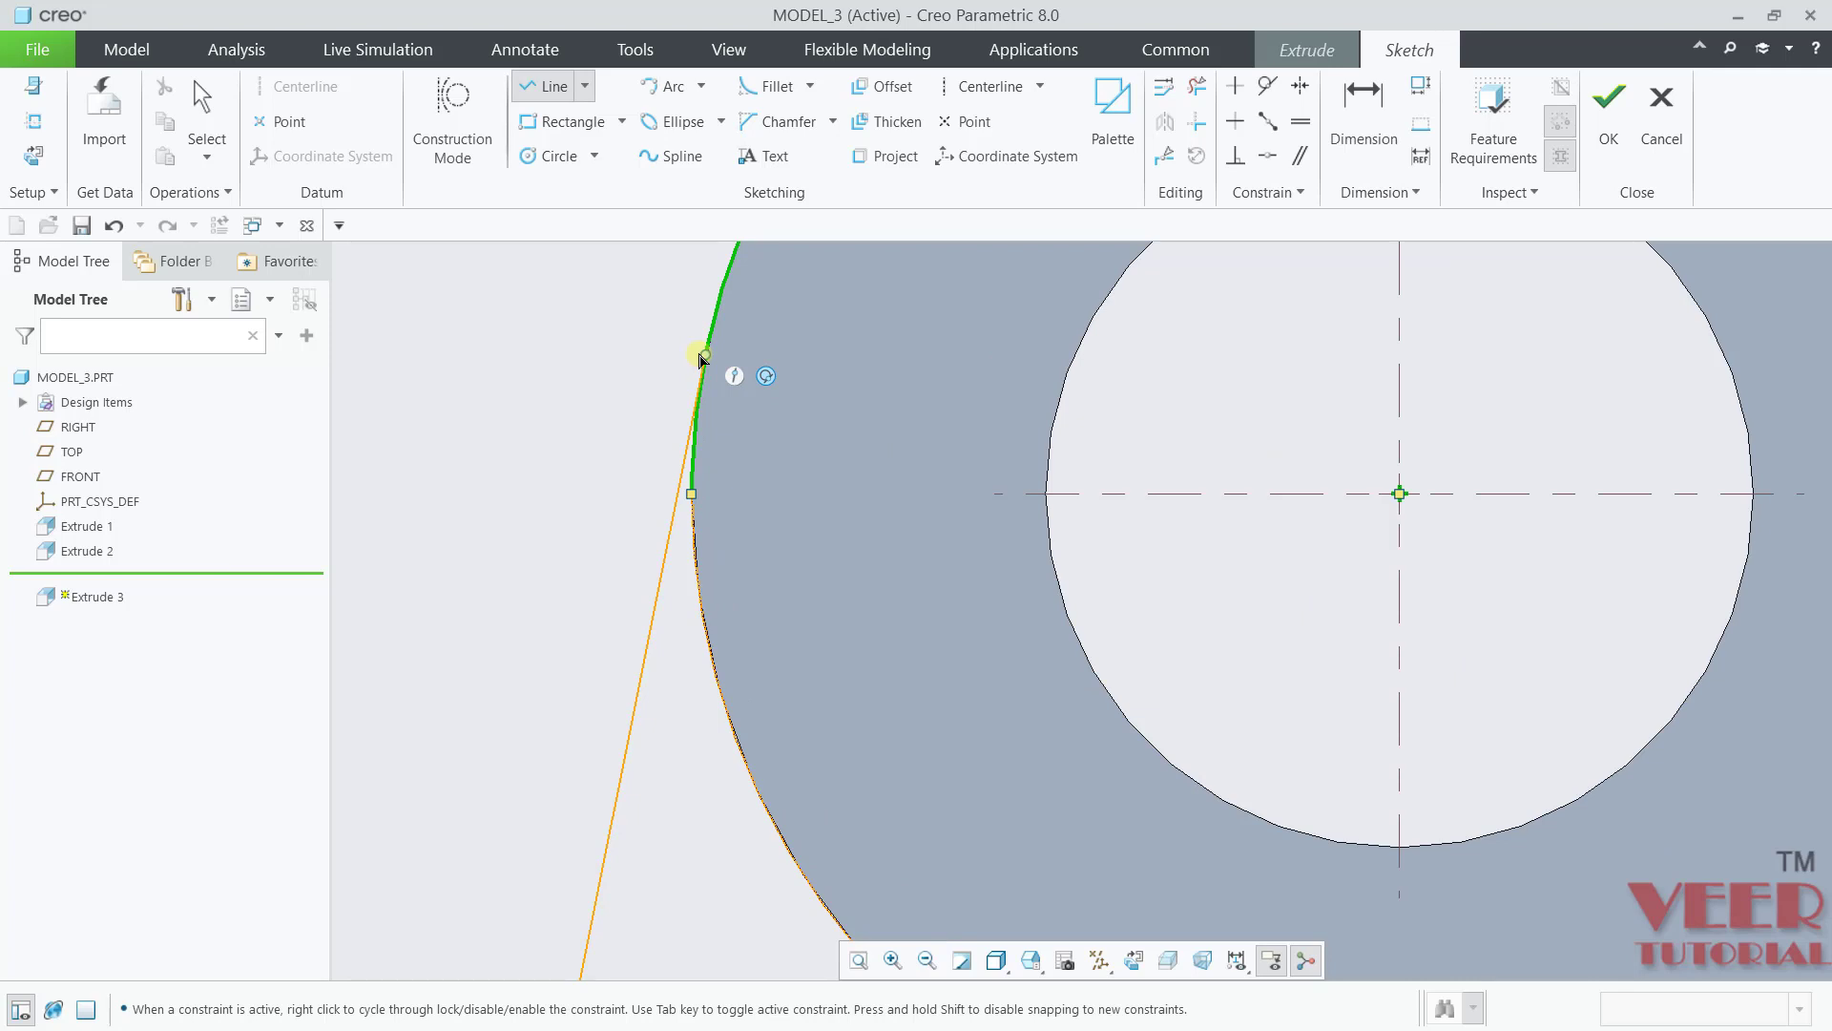
pyautogui.click(717, 354)
pyautogui.middleClick(572, 564)
pyautogui.middleClick(573, 564)
pyautogui.scroll(4, 683, 348)
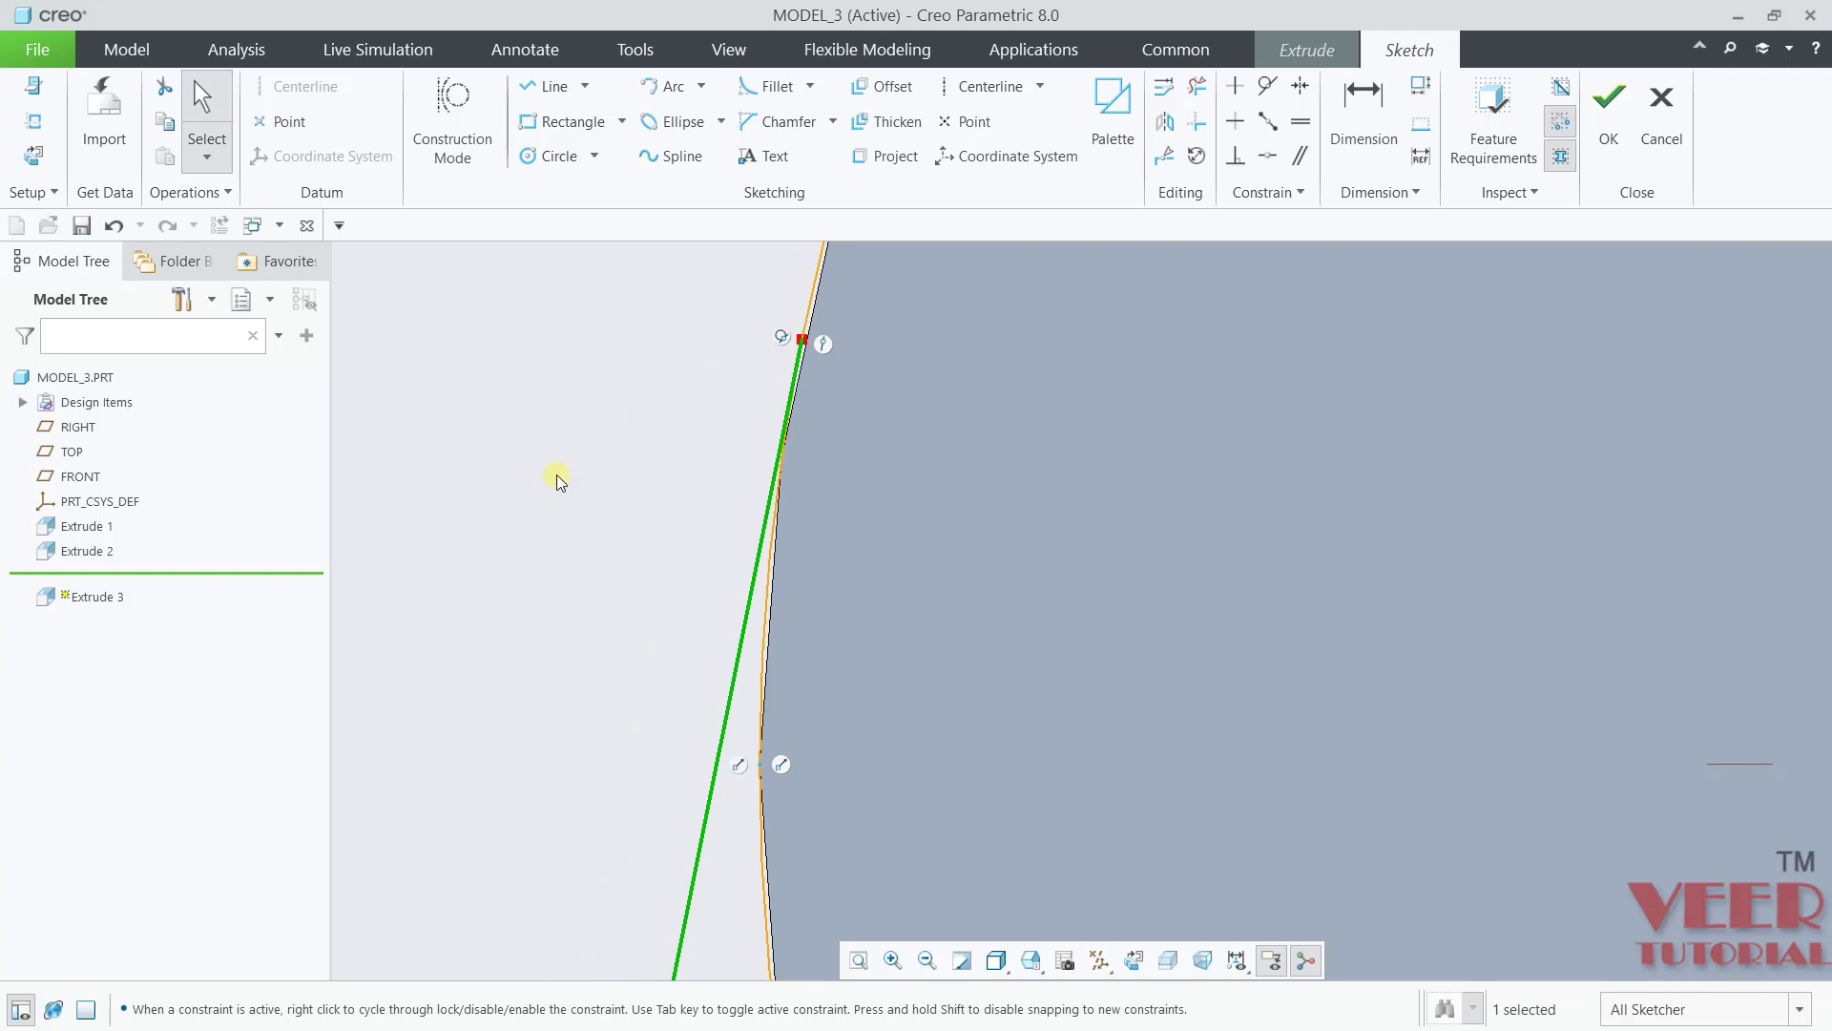
pyautogui.scroll(-5, 556, 479)
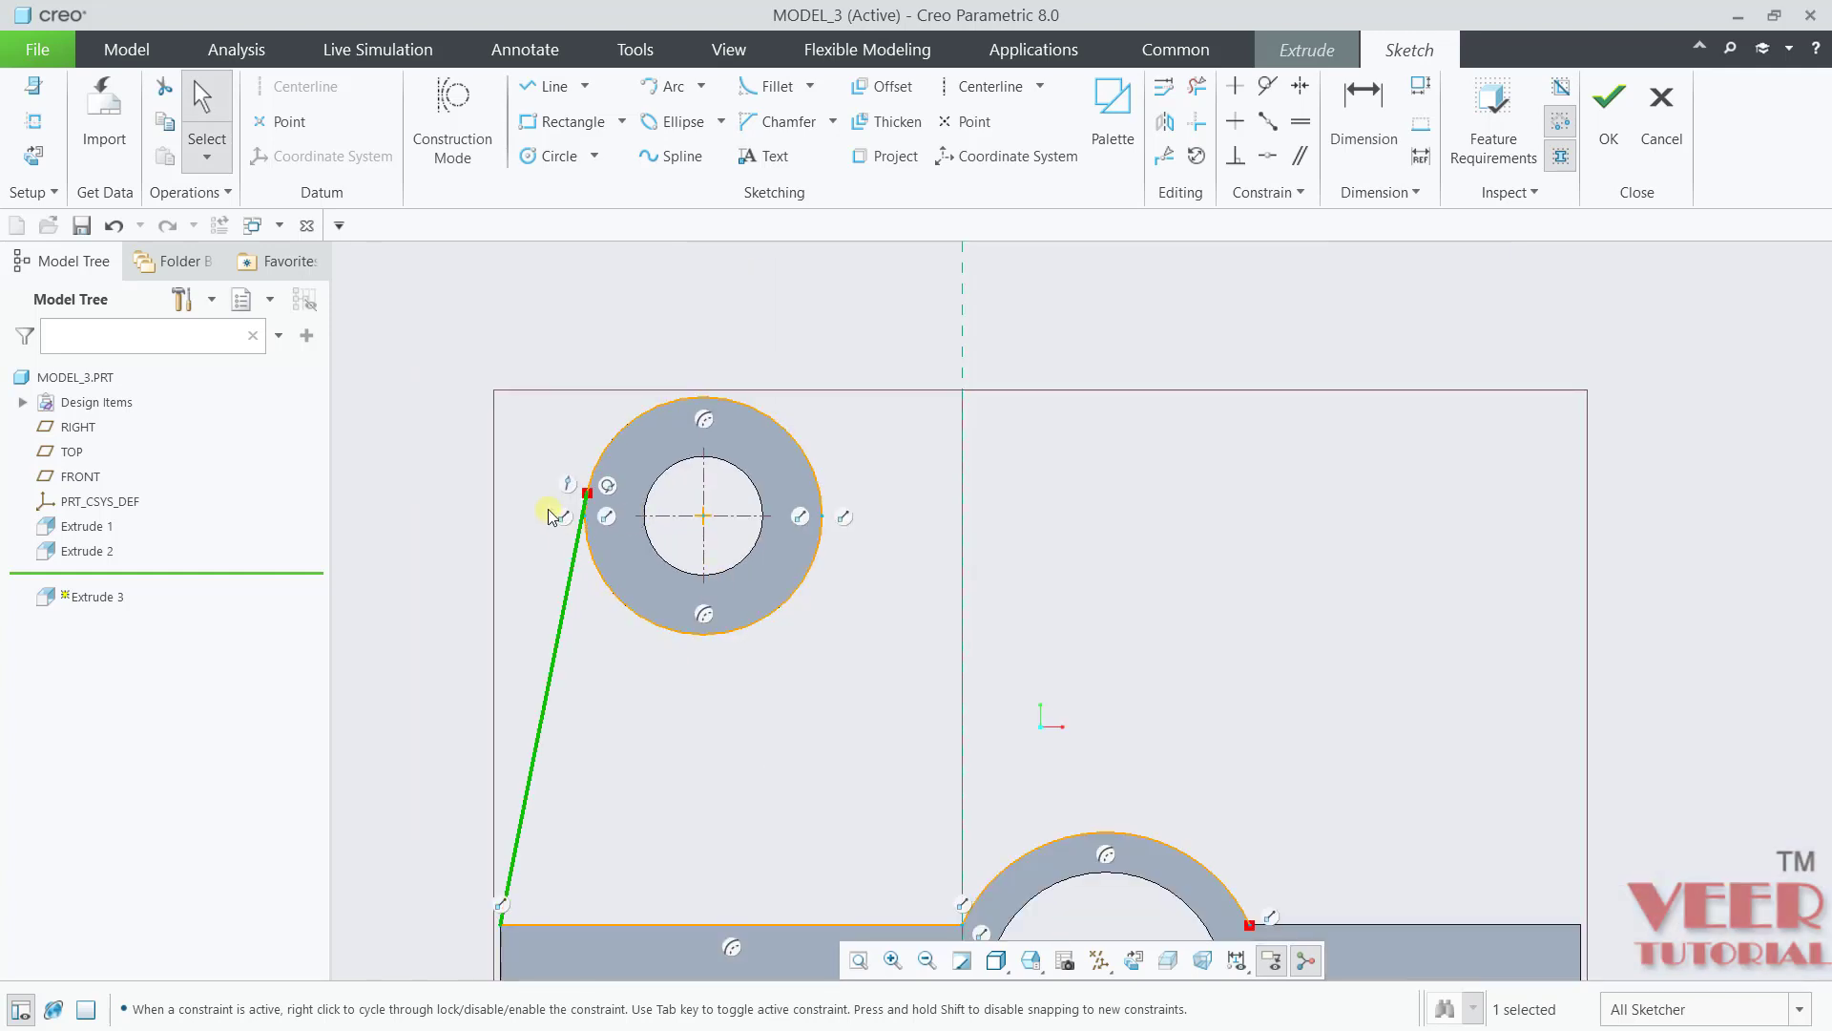
pyautogui.scroll(3, 585, 425)
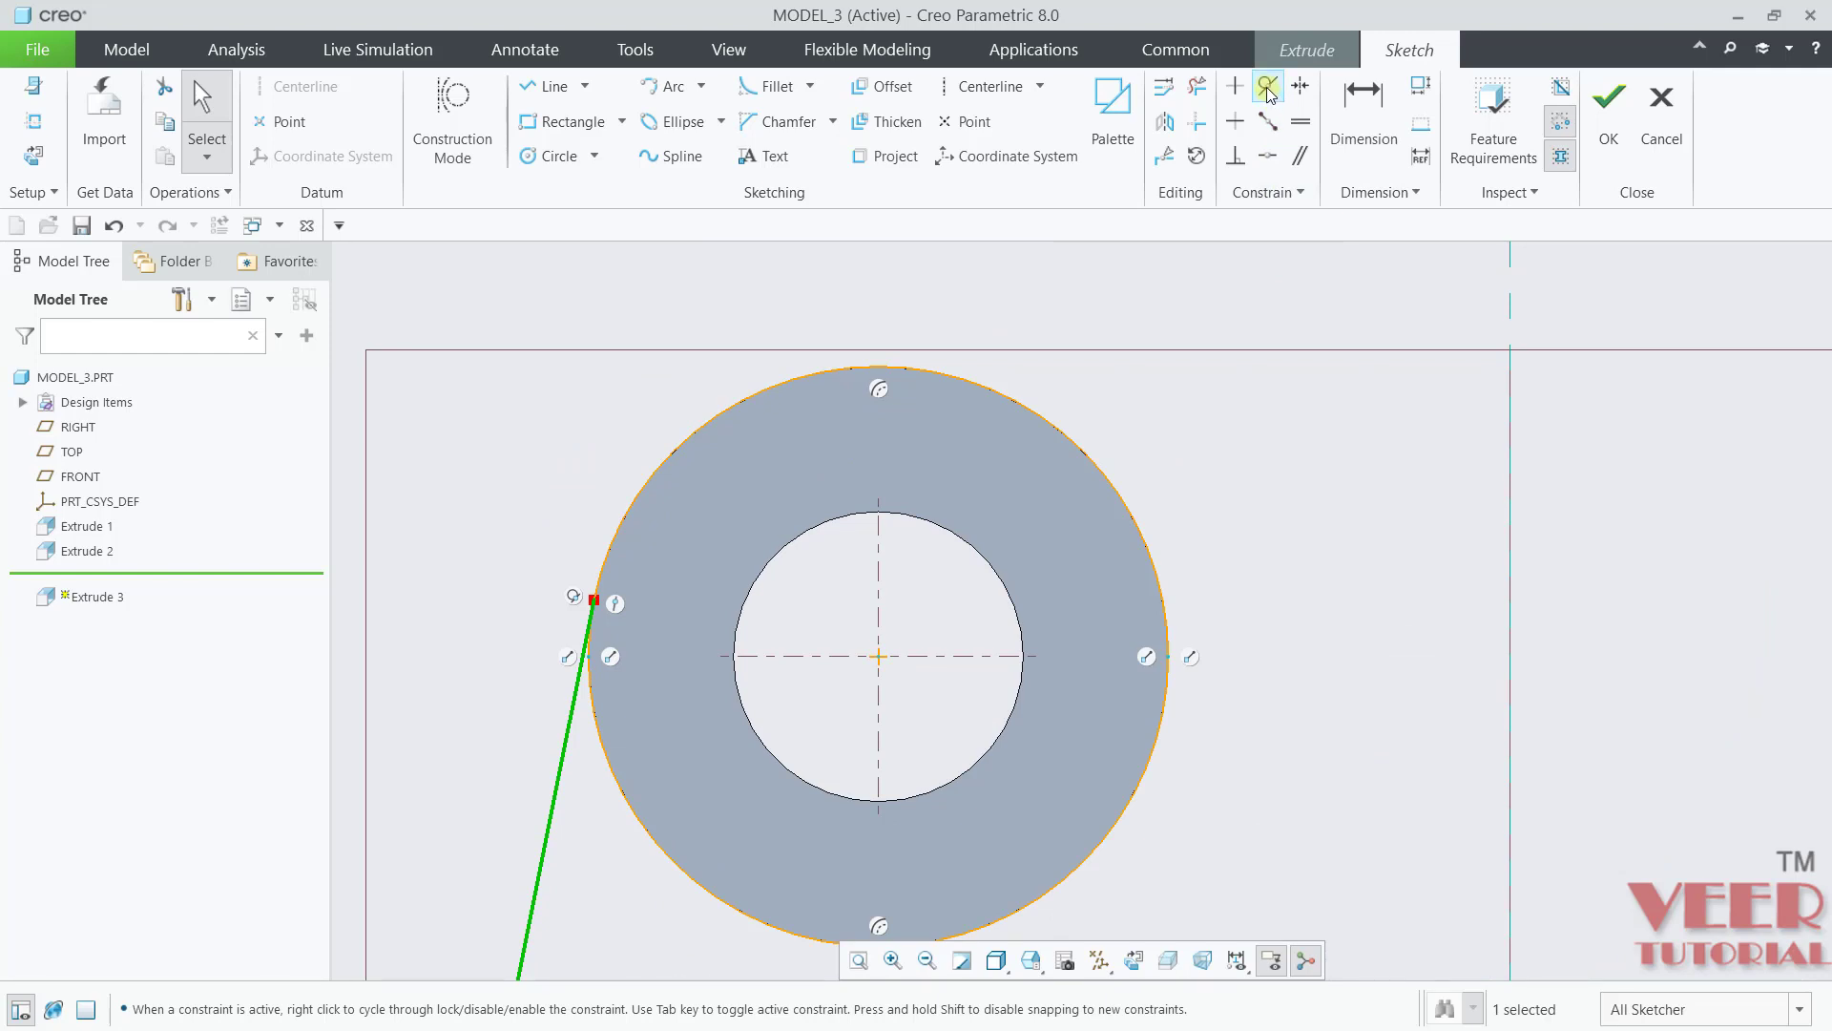
pyautogui.scroll(-4, 439, 601)
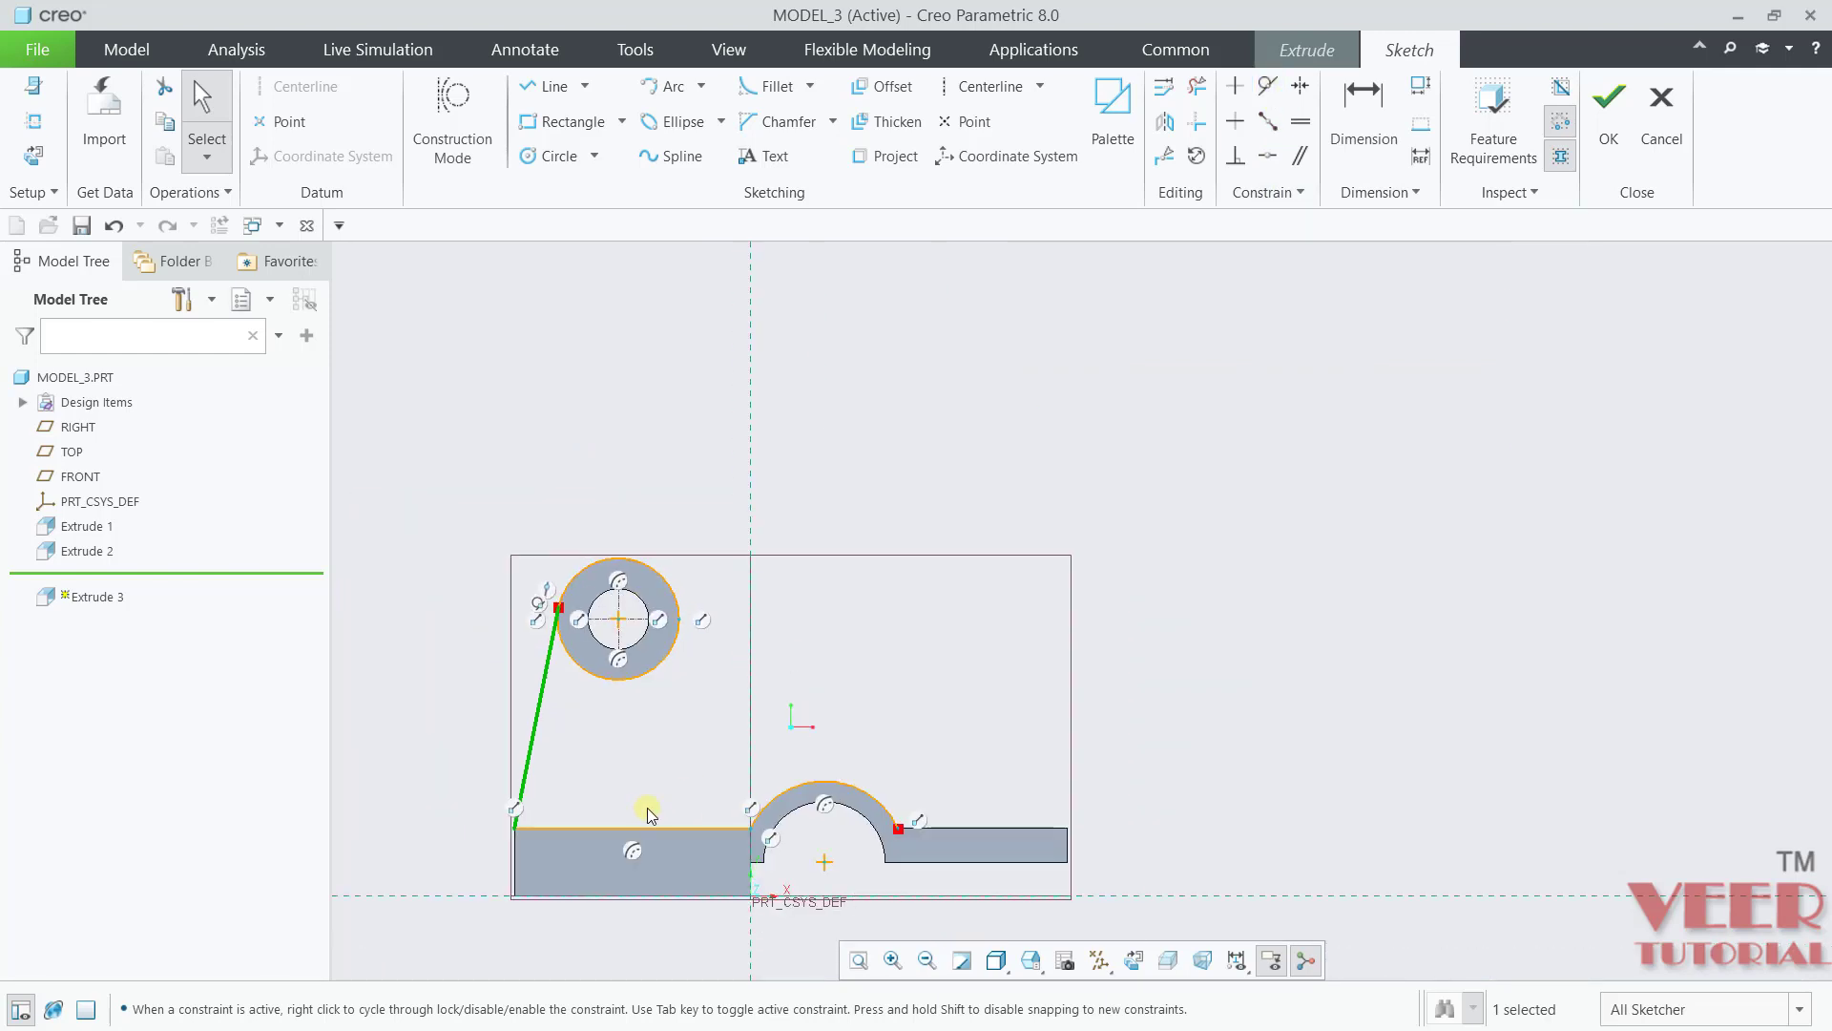
# Step: Draw a tangent line from the boss circle's upper right side to the right side of the base's outer arc
pyautogui.scroll(4, 647, 813)
pyautogui.click(586, 91)
pyautogui.click(519, 147)
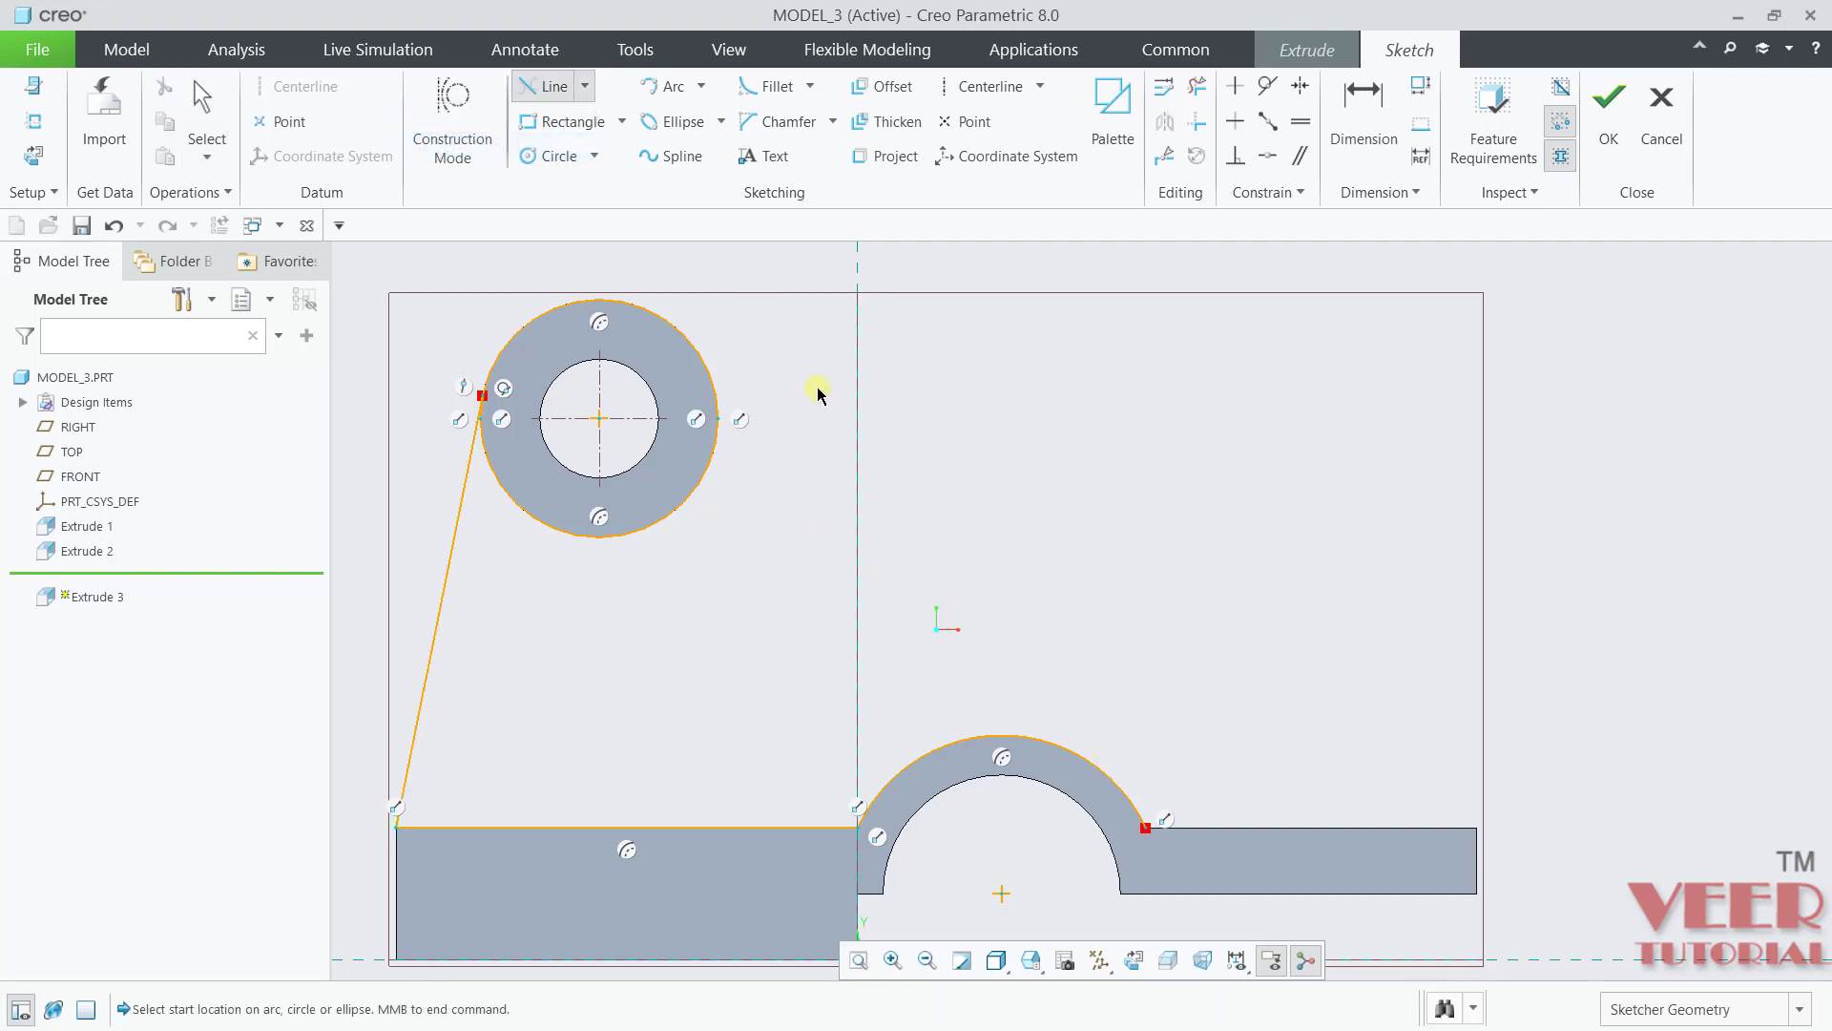
pyautogui.scroll(4, 818, 395)
pyautogui.click(698, 352)
pyautogui.scroll(-5, 711, 385)
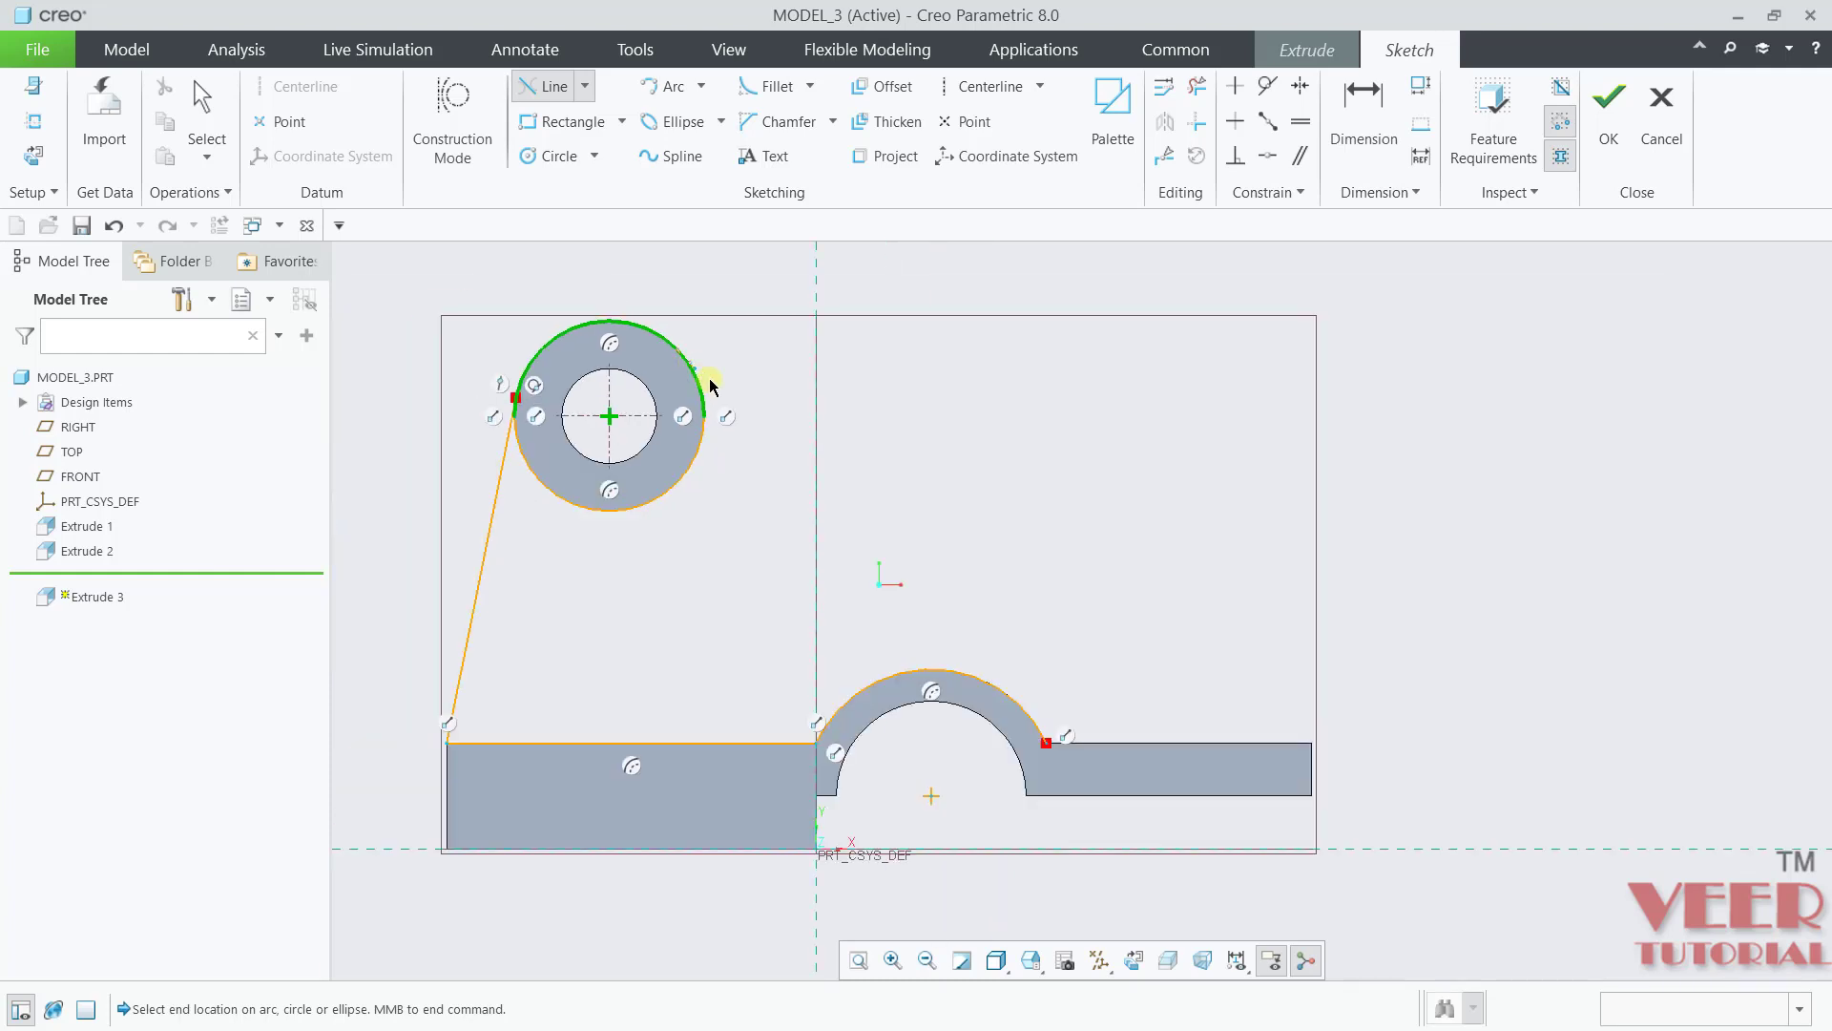
pyautogui.scroll(3, 711, 372)
pyautogui.scroll(-3, 820, 449)
pyautogui.scroll(5, 1115, 812)
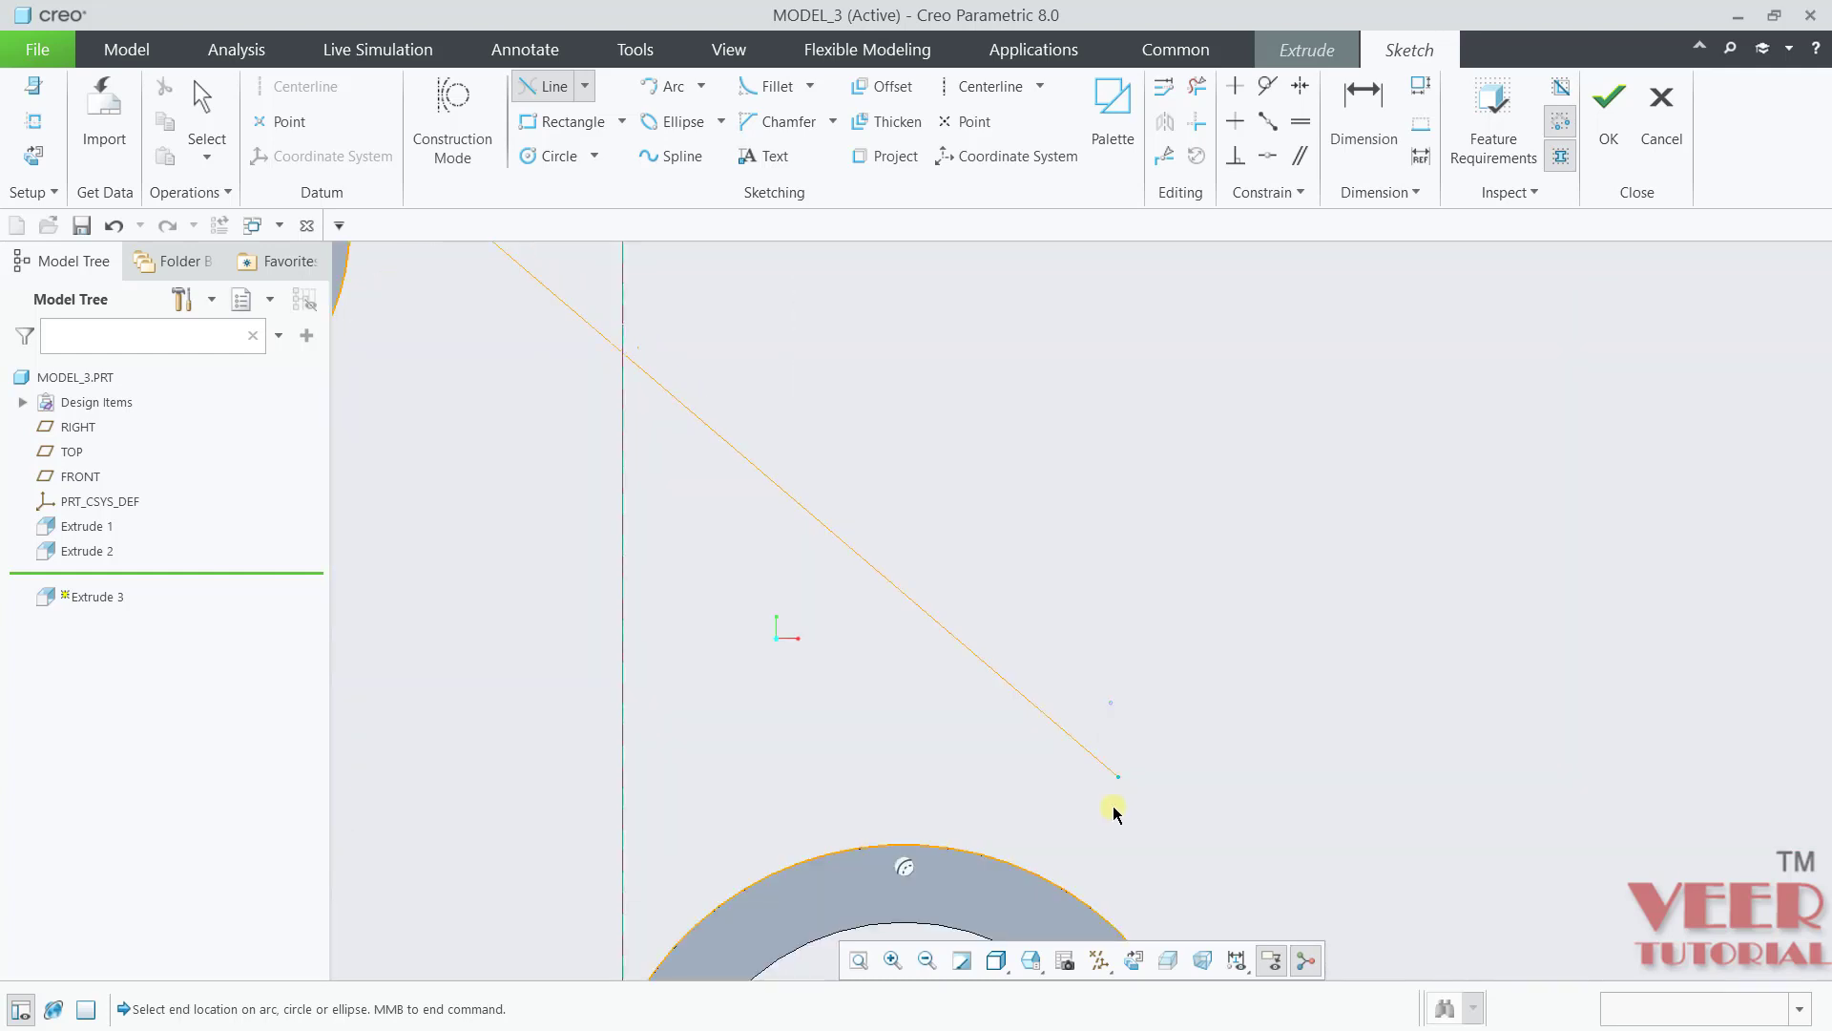
pyautogui.click(1091, 911)
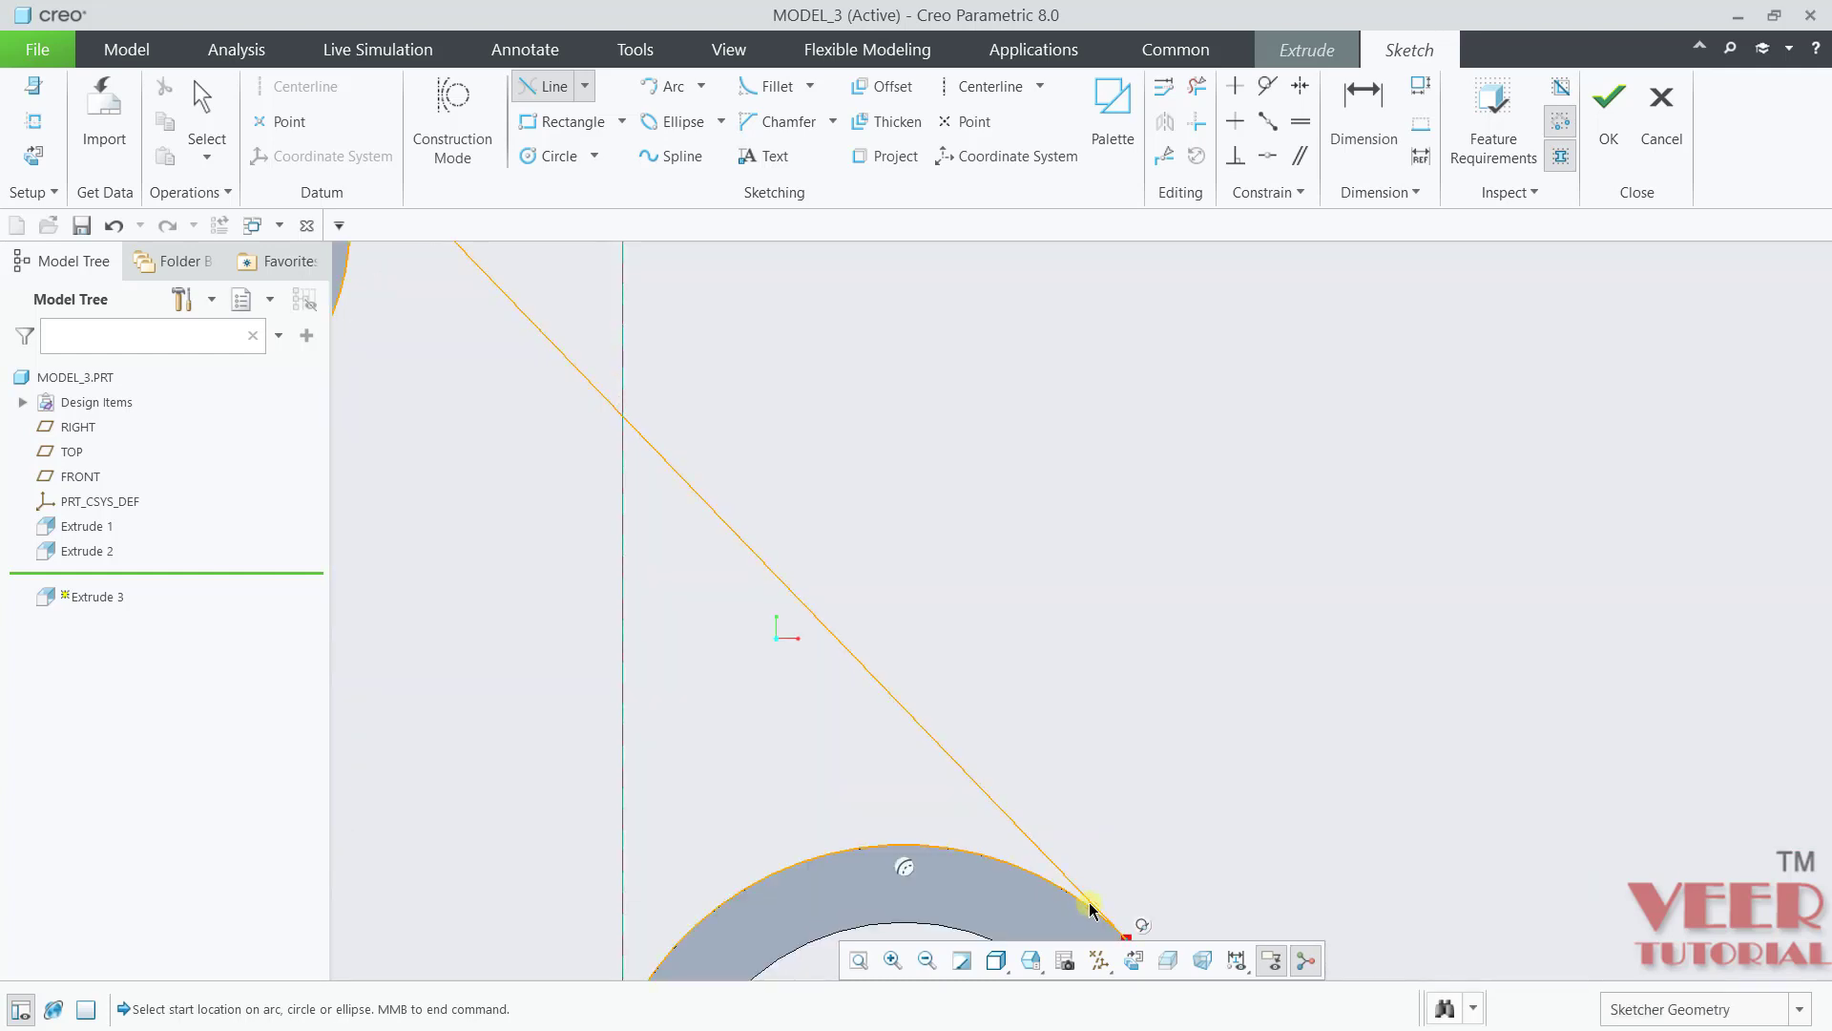
pyautogui.scroll(-3, 1007, 606)
pyautogui.middleClick(1007, 611)
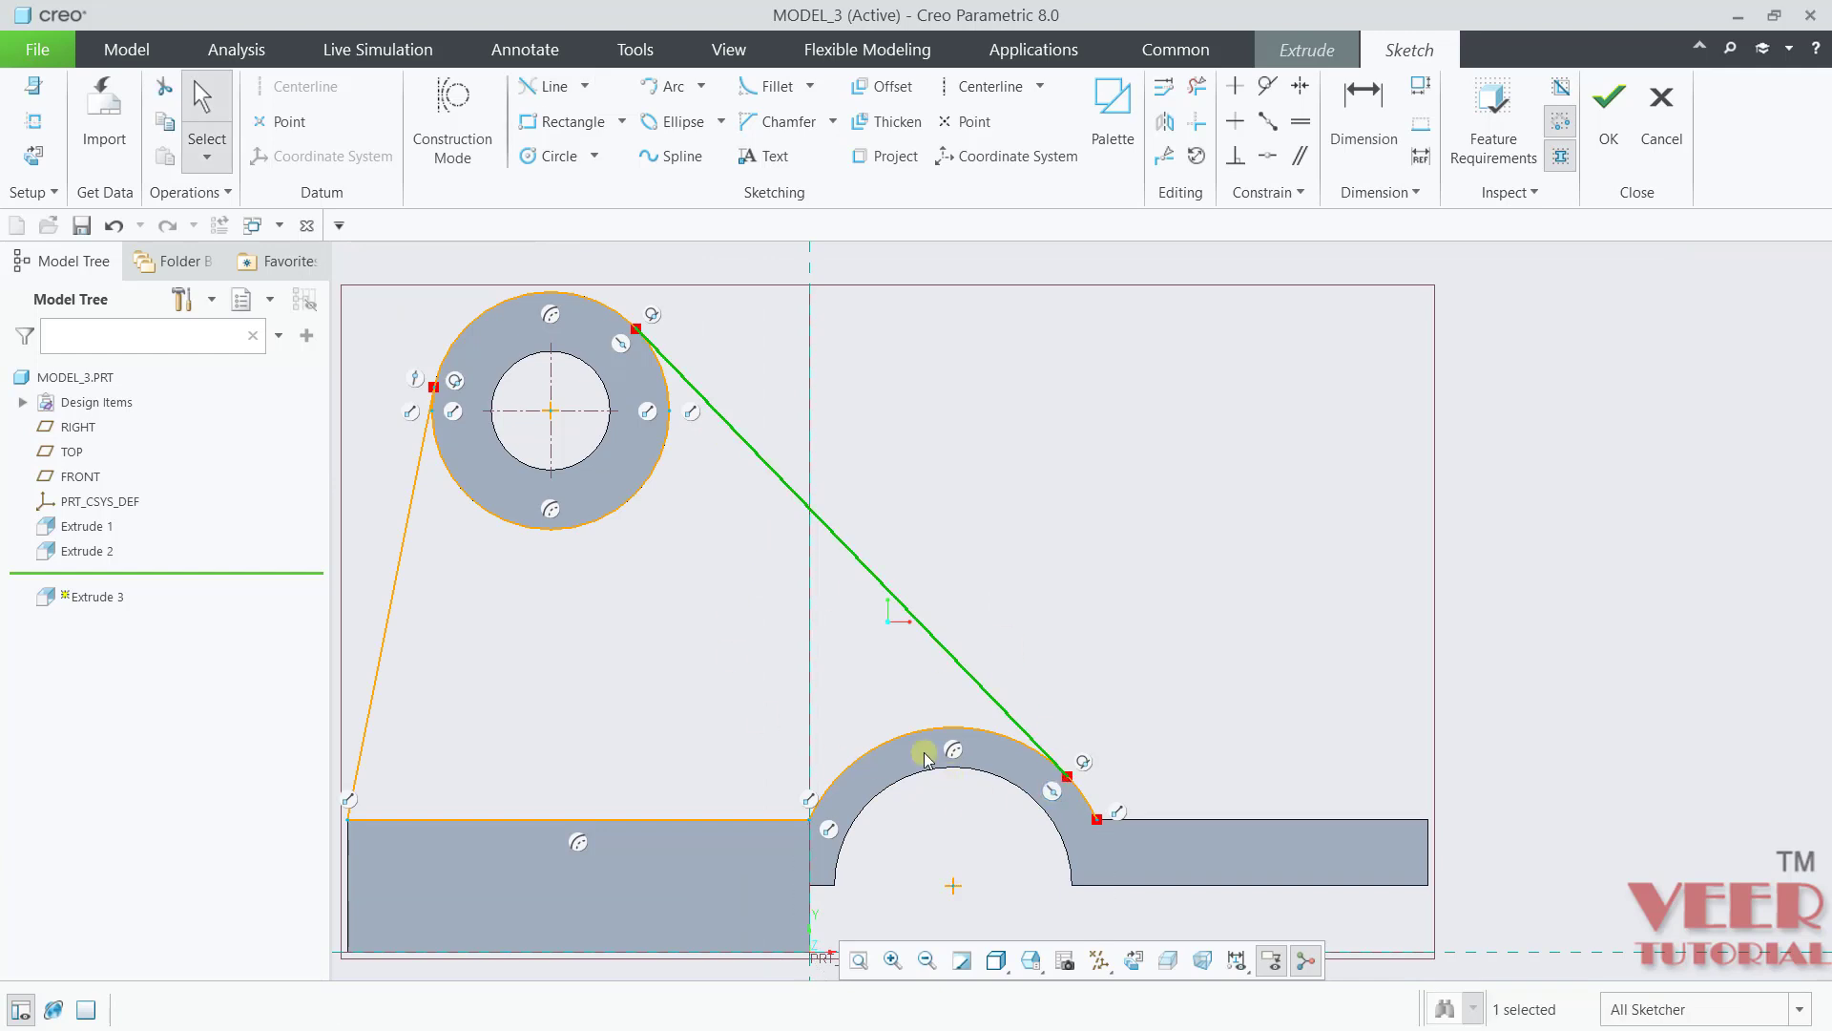
pyautogui.scroll(4, 1089, 779)
pyautogui.scroll(2, 1058, 769)
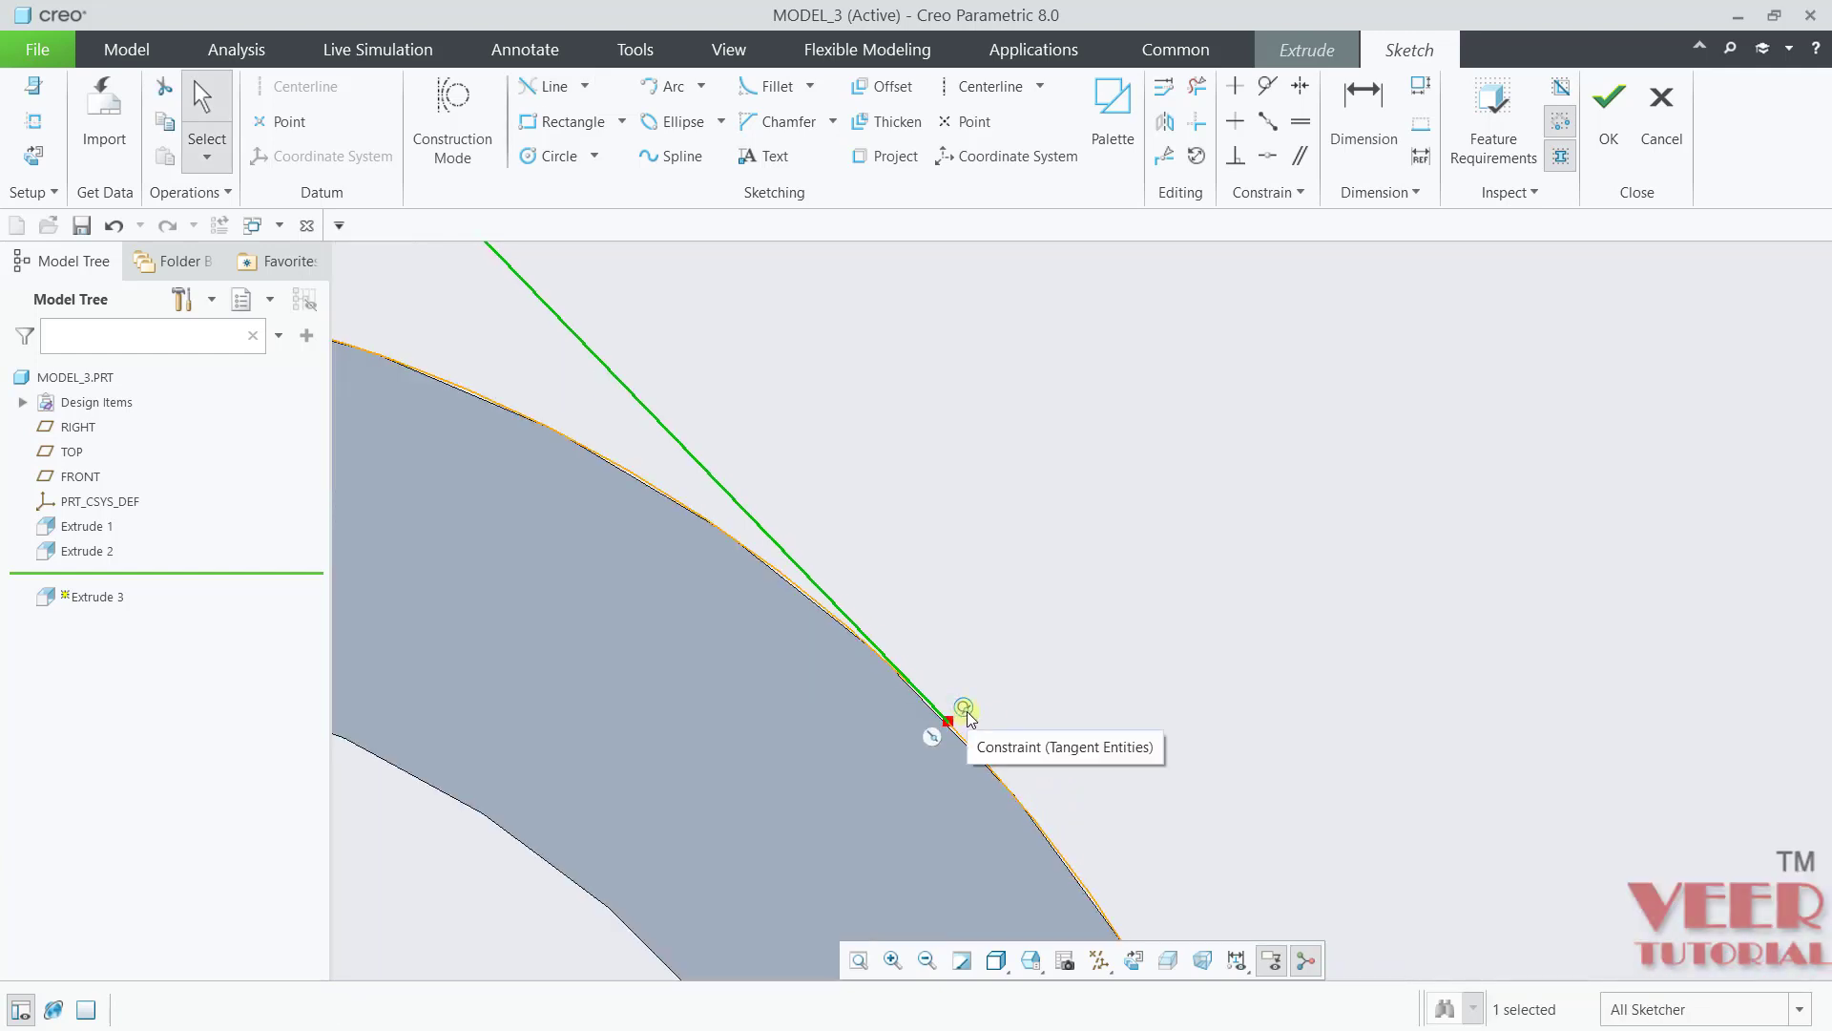
pyautogui.scroll(-5, 1247, 883)
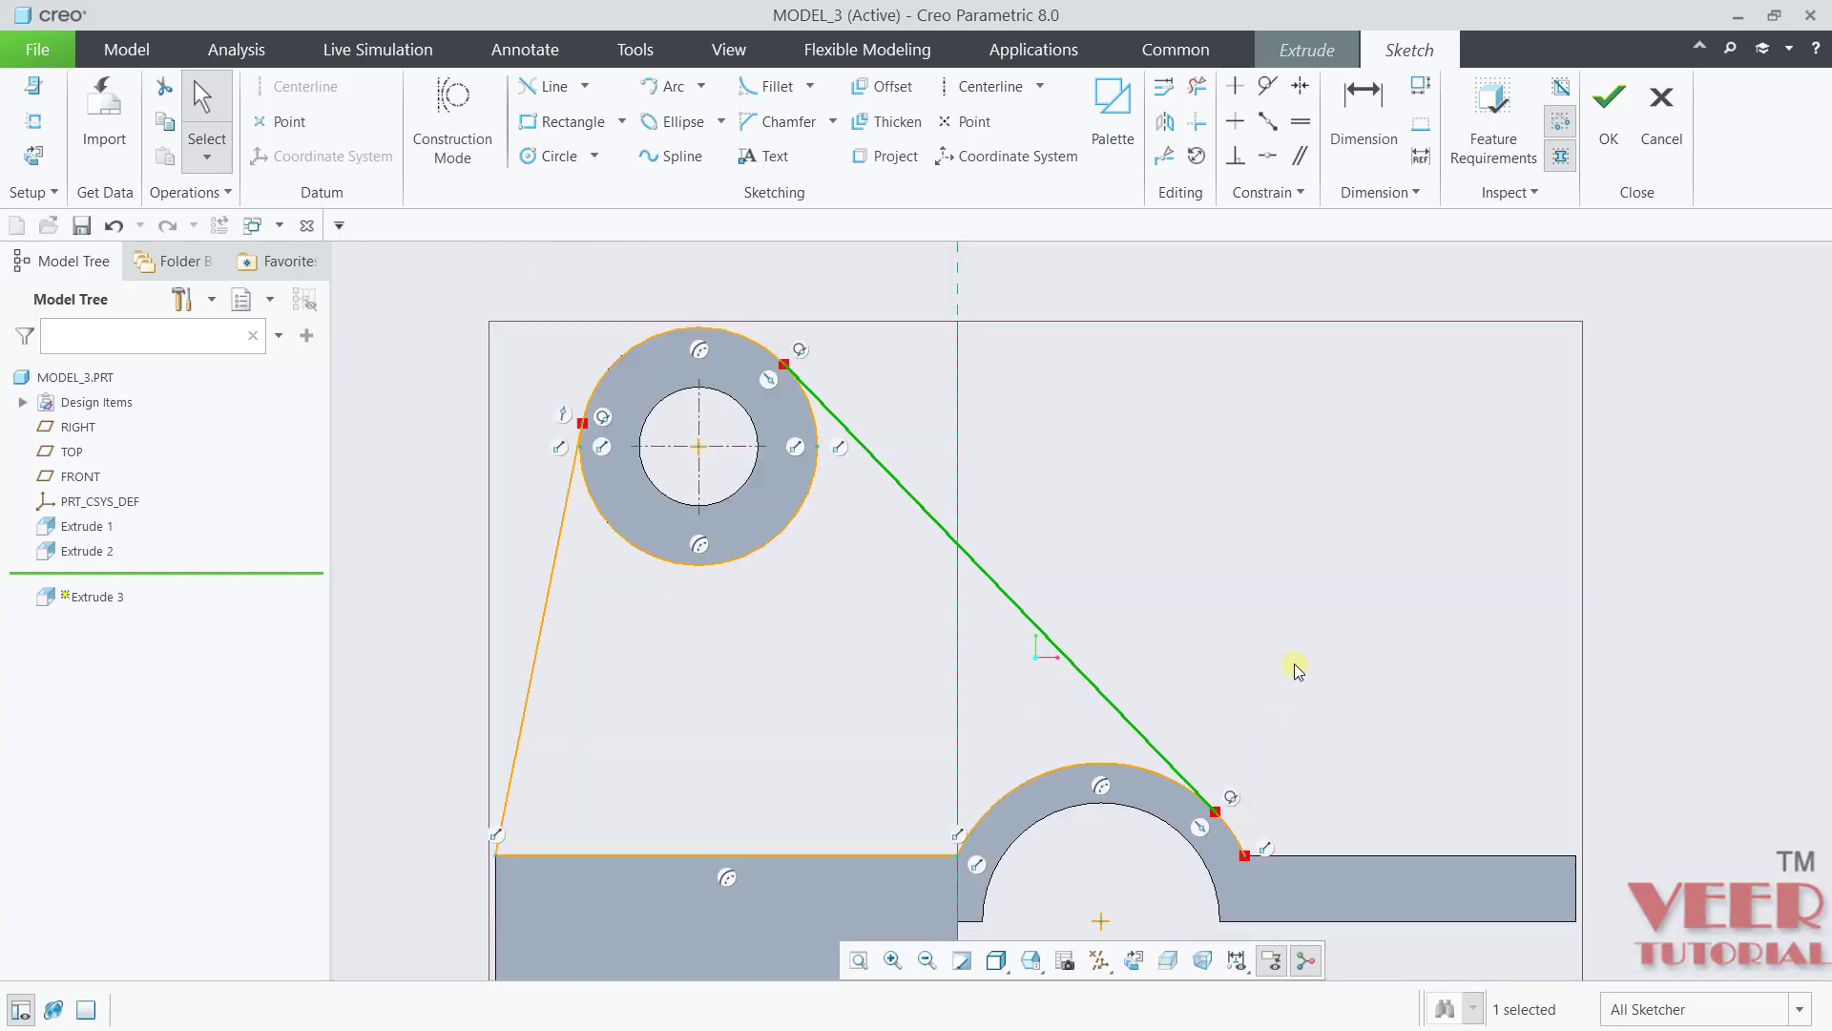
# Step: Trim away the boss circle's upper arc between the tangent lines and the base arc's portion beyond the right tangent point
pyautogui.click(1197, 85)
pyautogui.scroll(3, 611, 331)
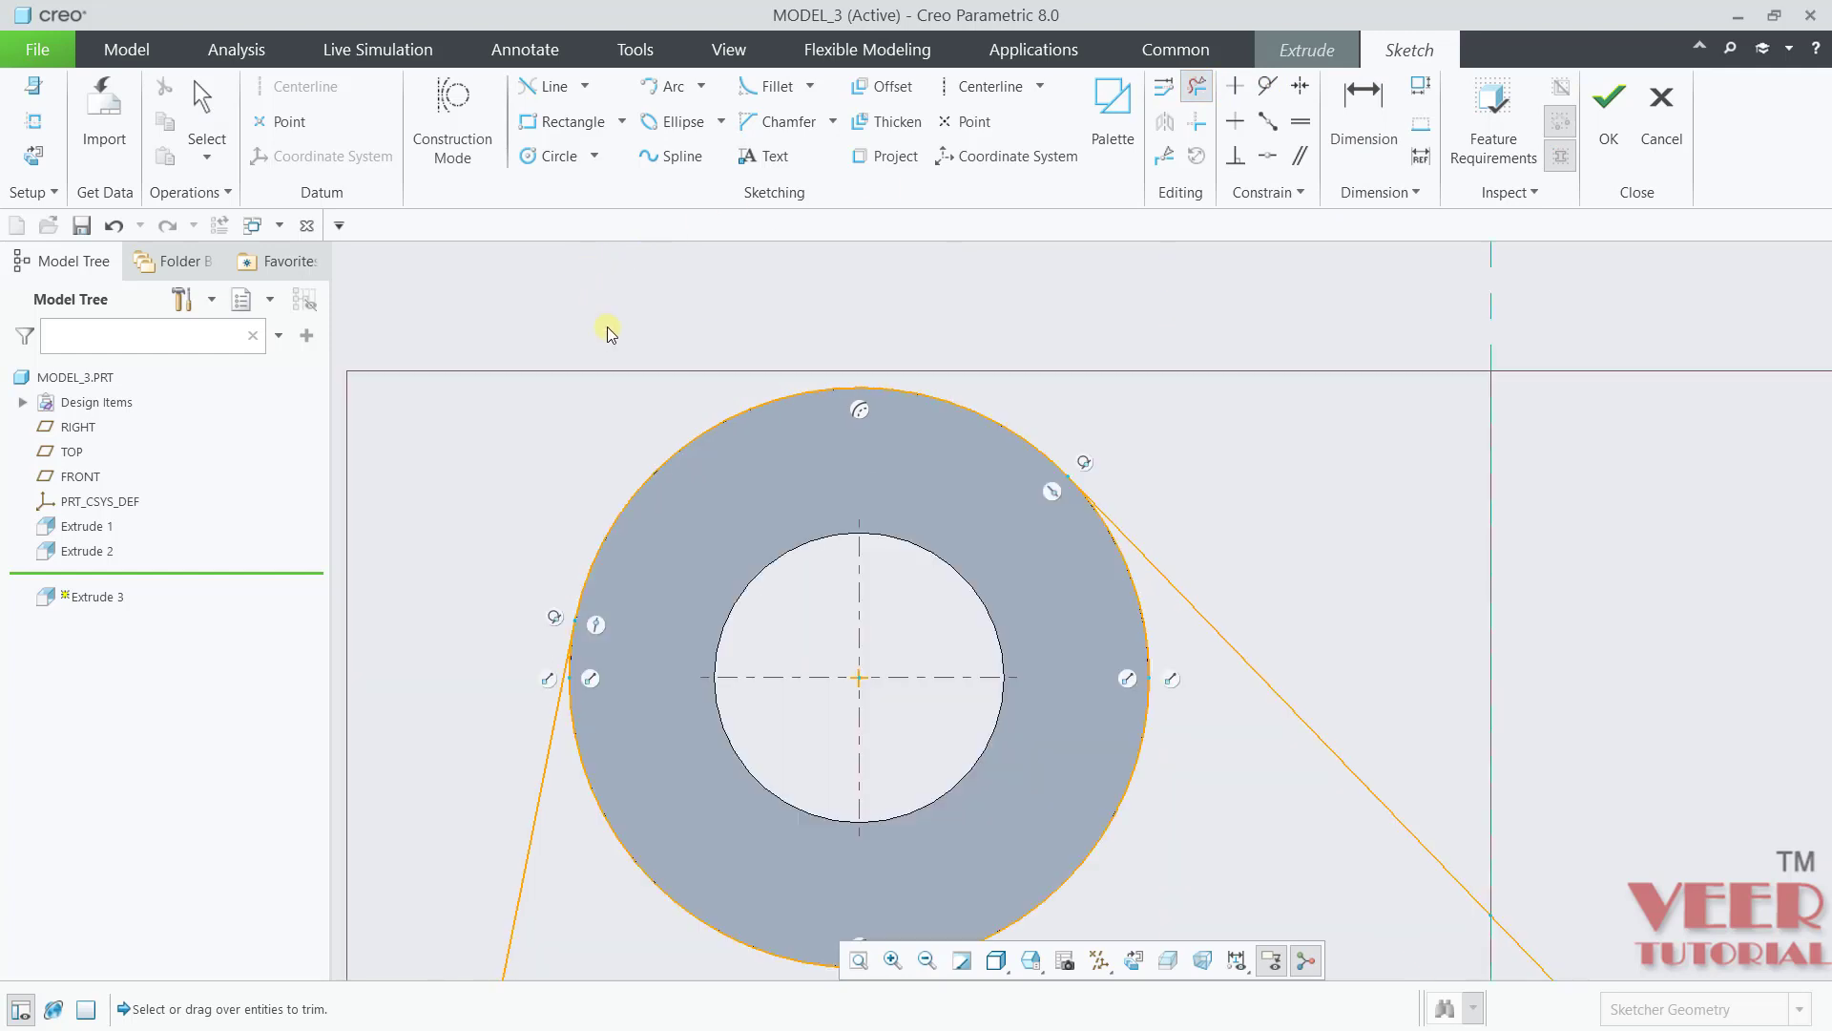
pyautogui.scroll(1, 611, 331)
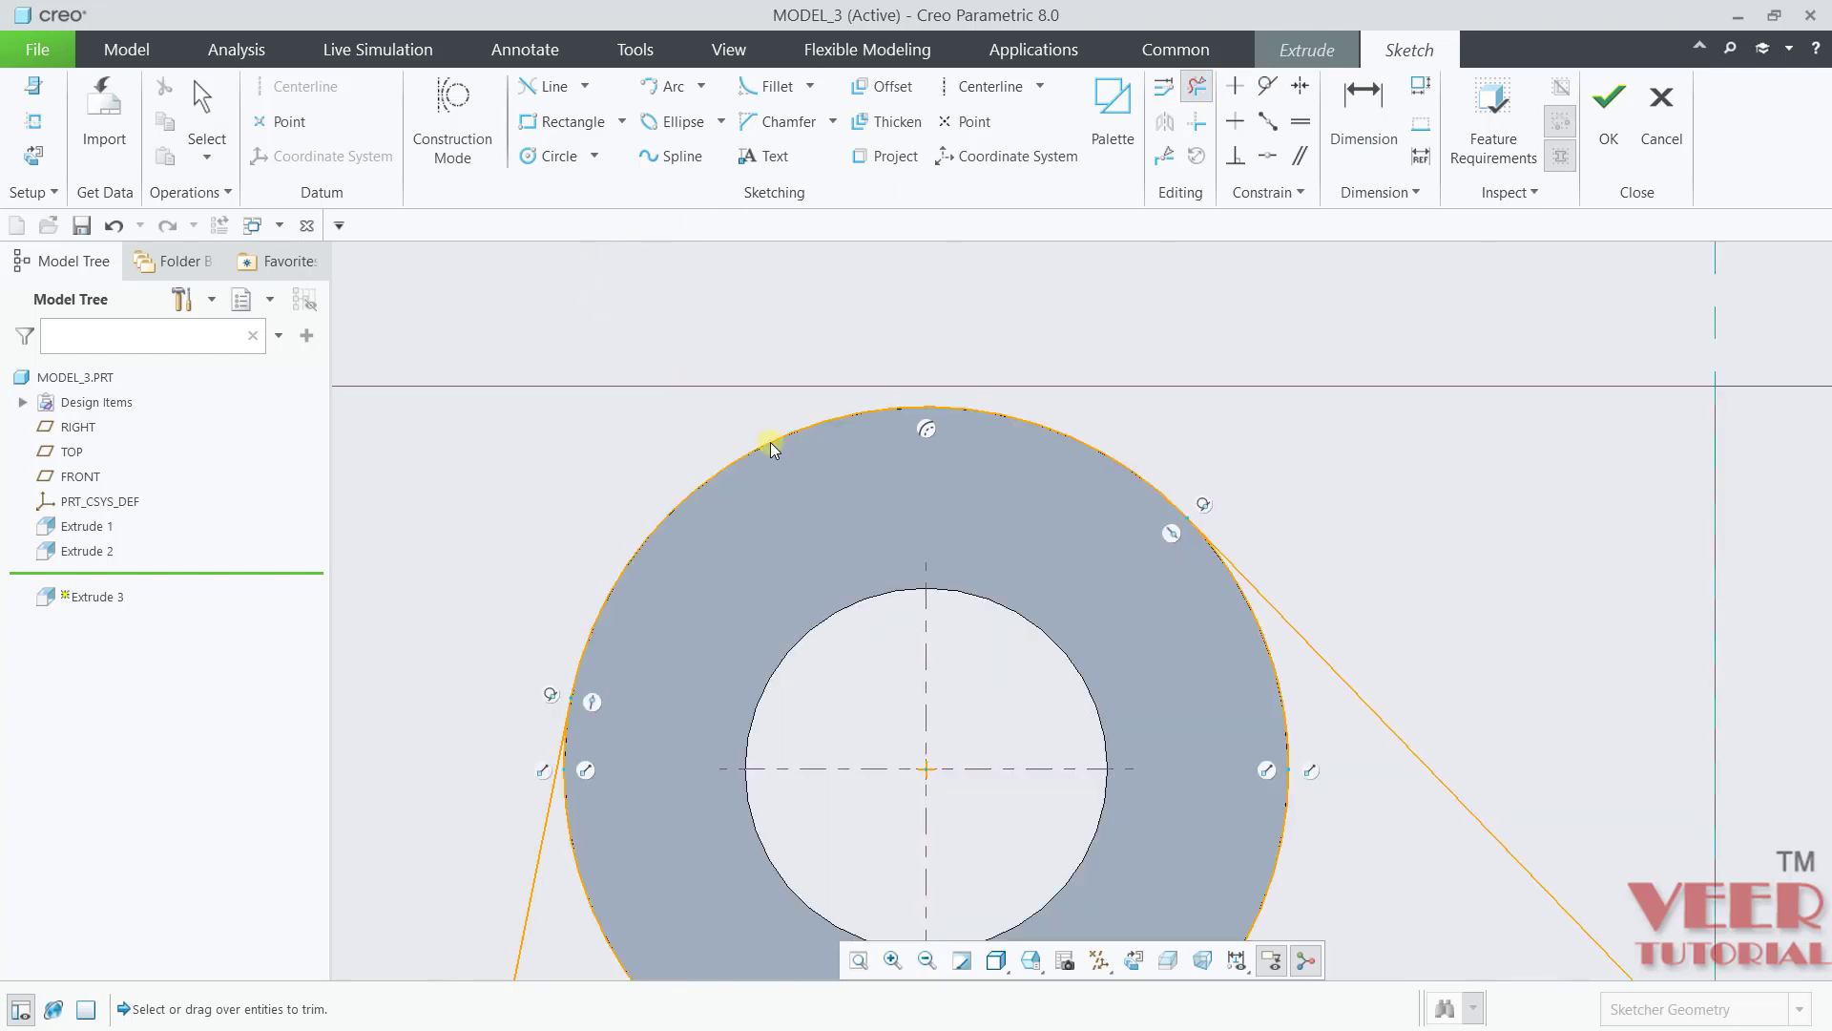
pyautogui.scroll(-5, 581, 352)
pyautogui.scroll(5, 1076, 732)
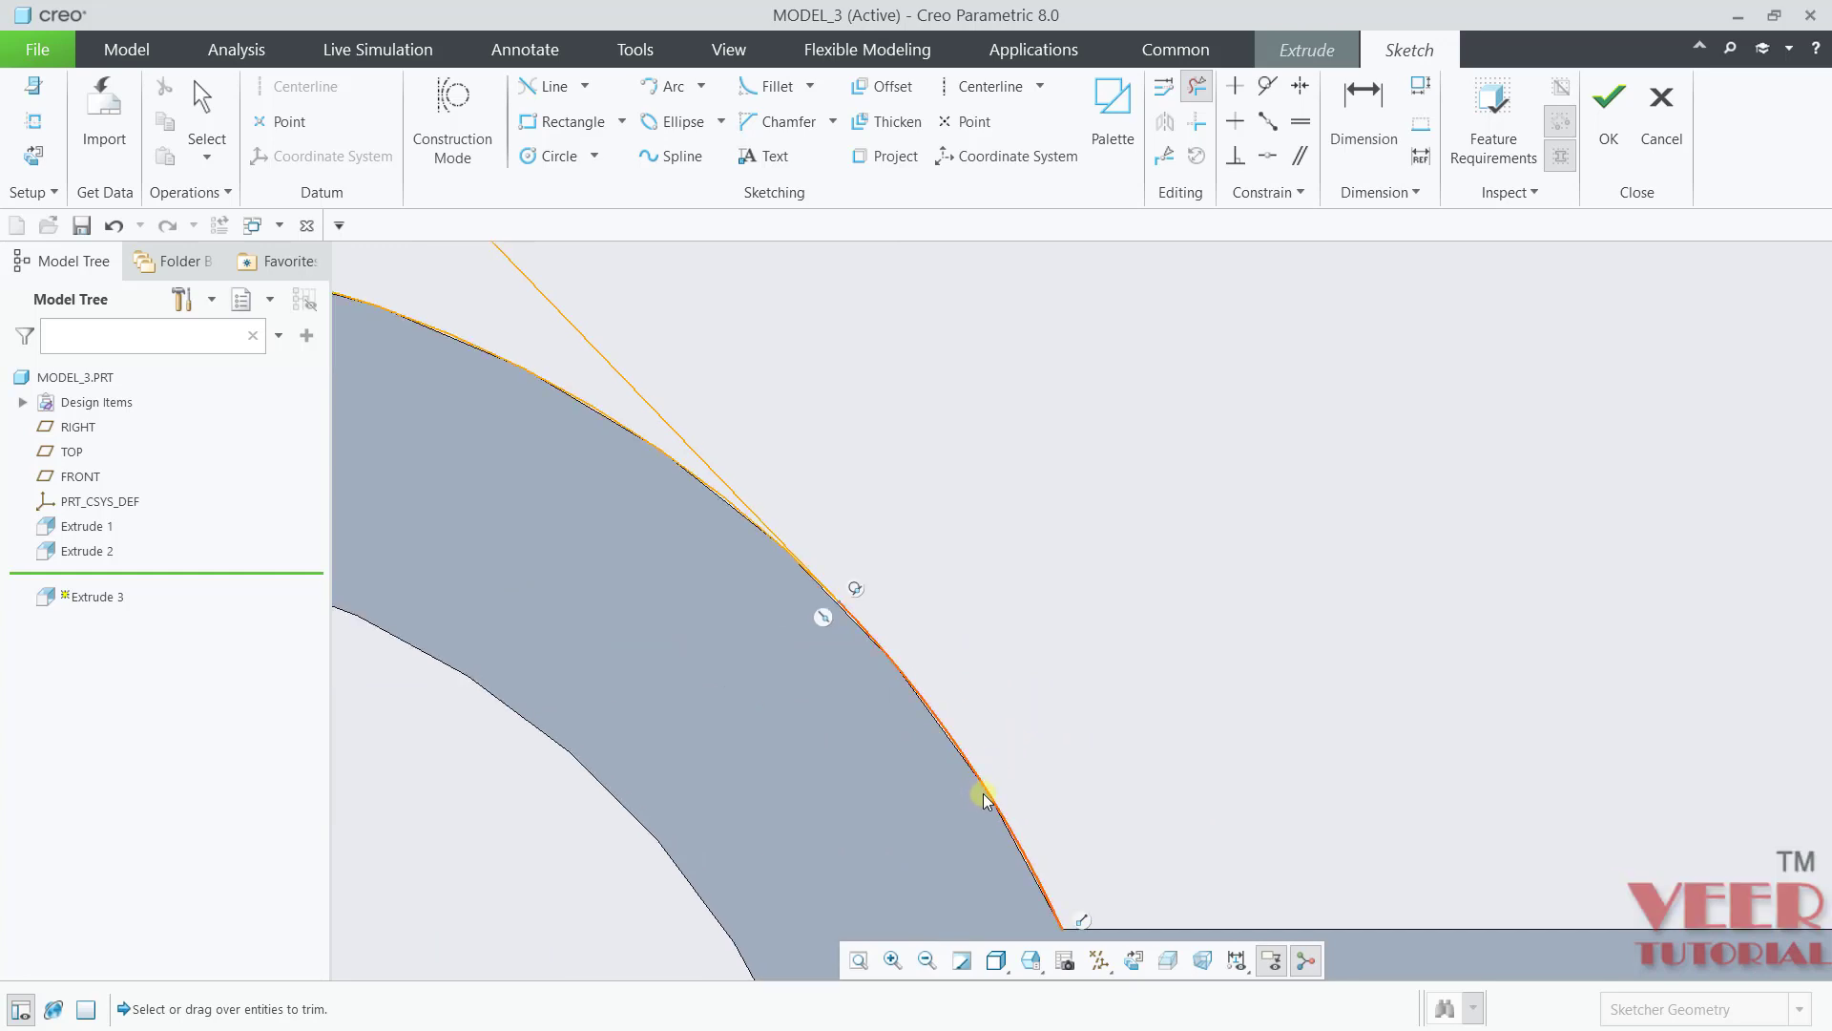
pyautogui.click(990, 795)
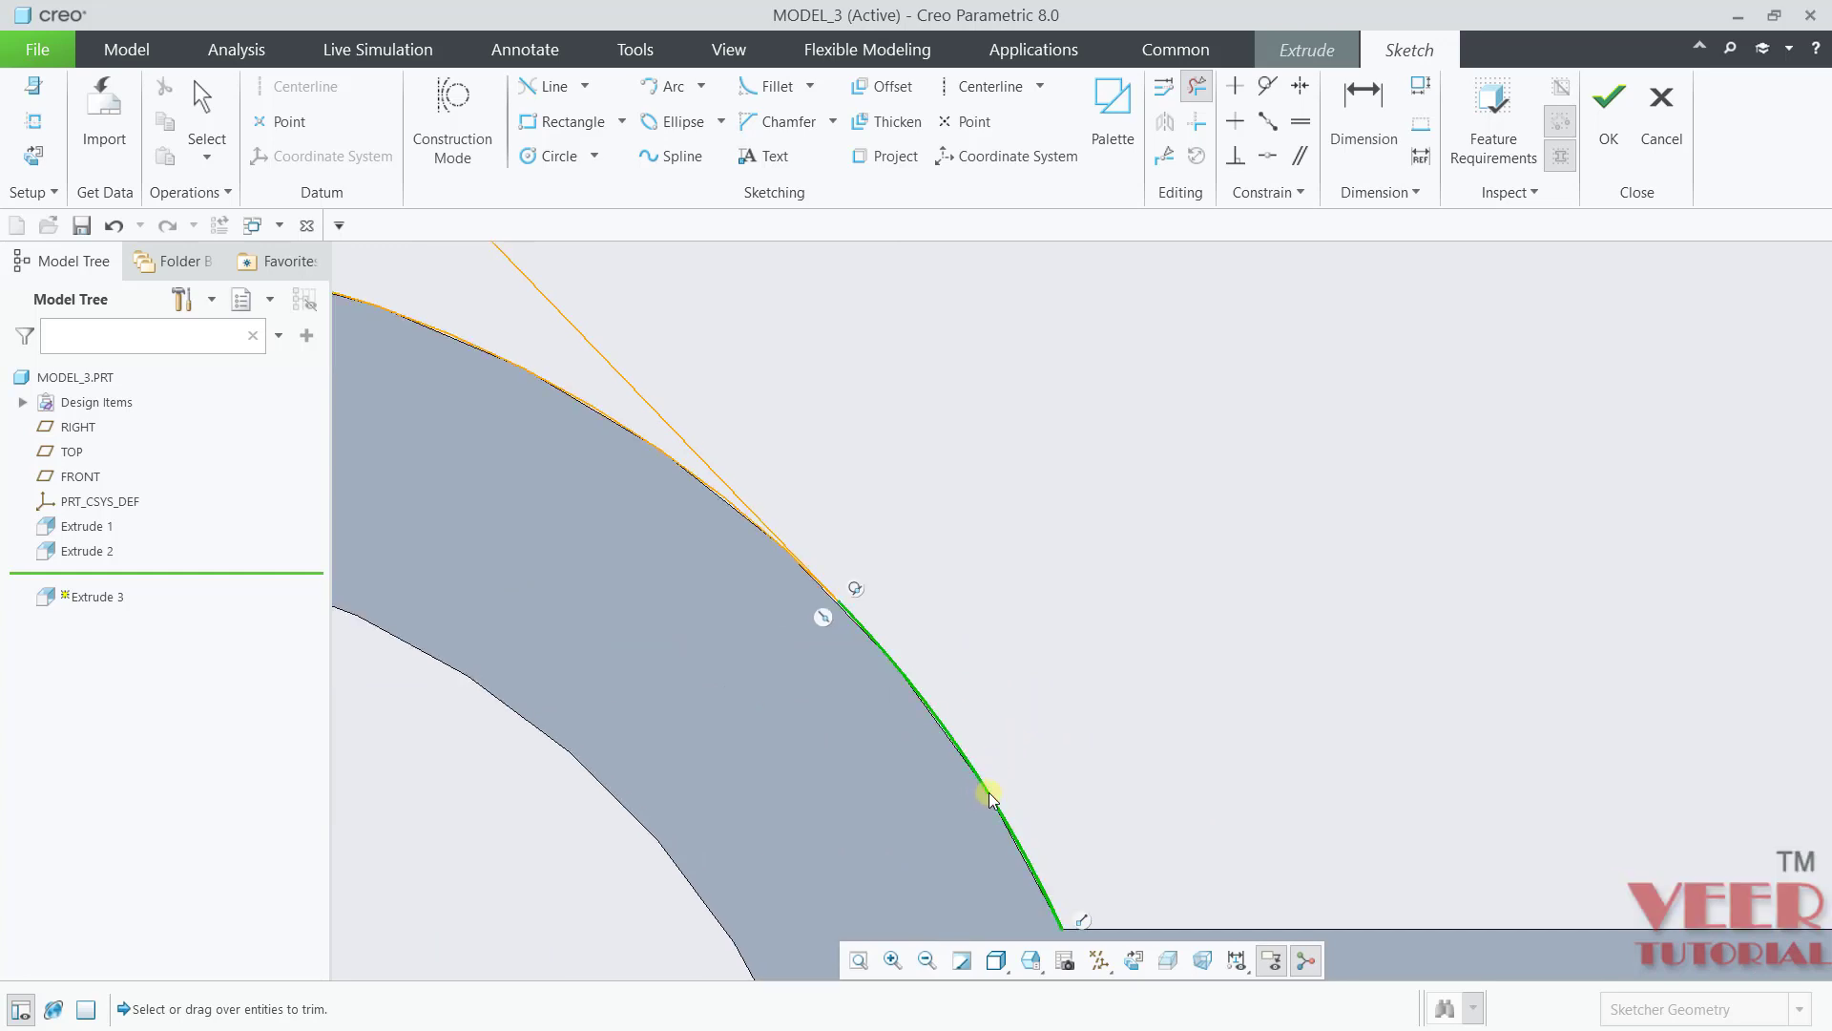
pyautogui.middleClick(1109, 703)
pyautogui.scroll(-5, 1109, 703)
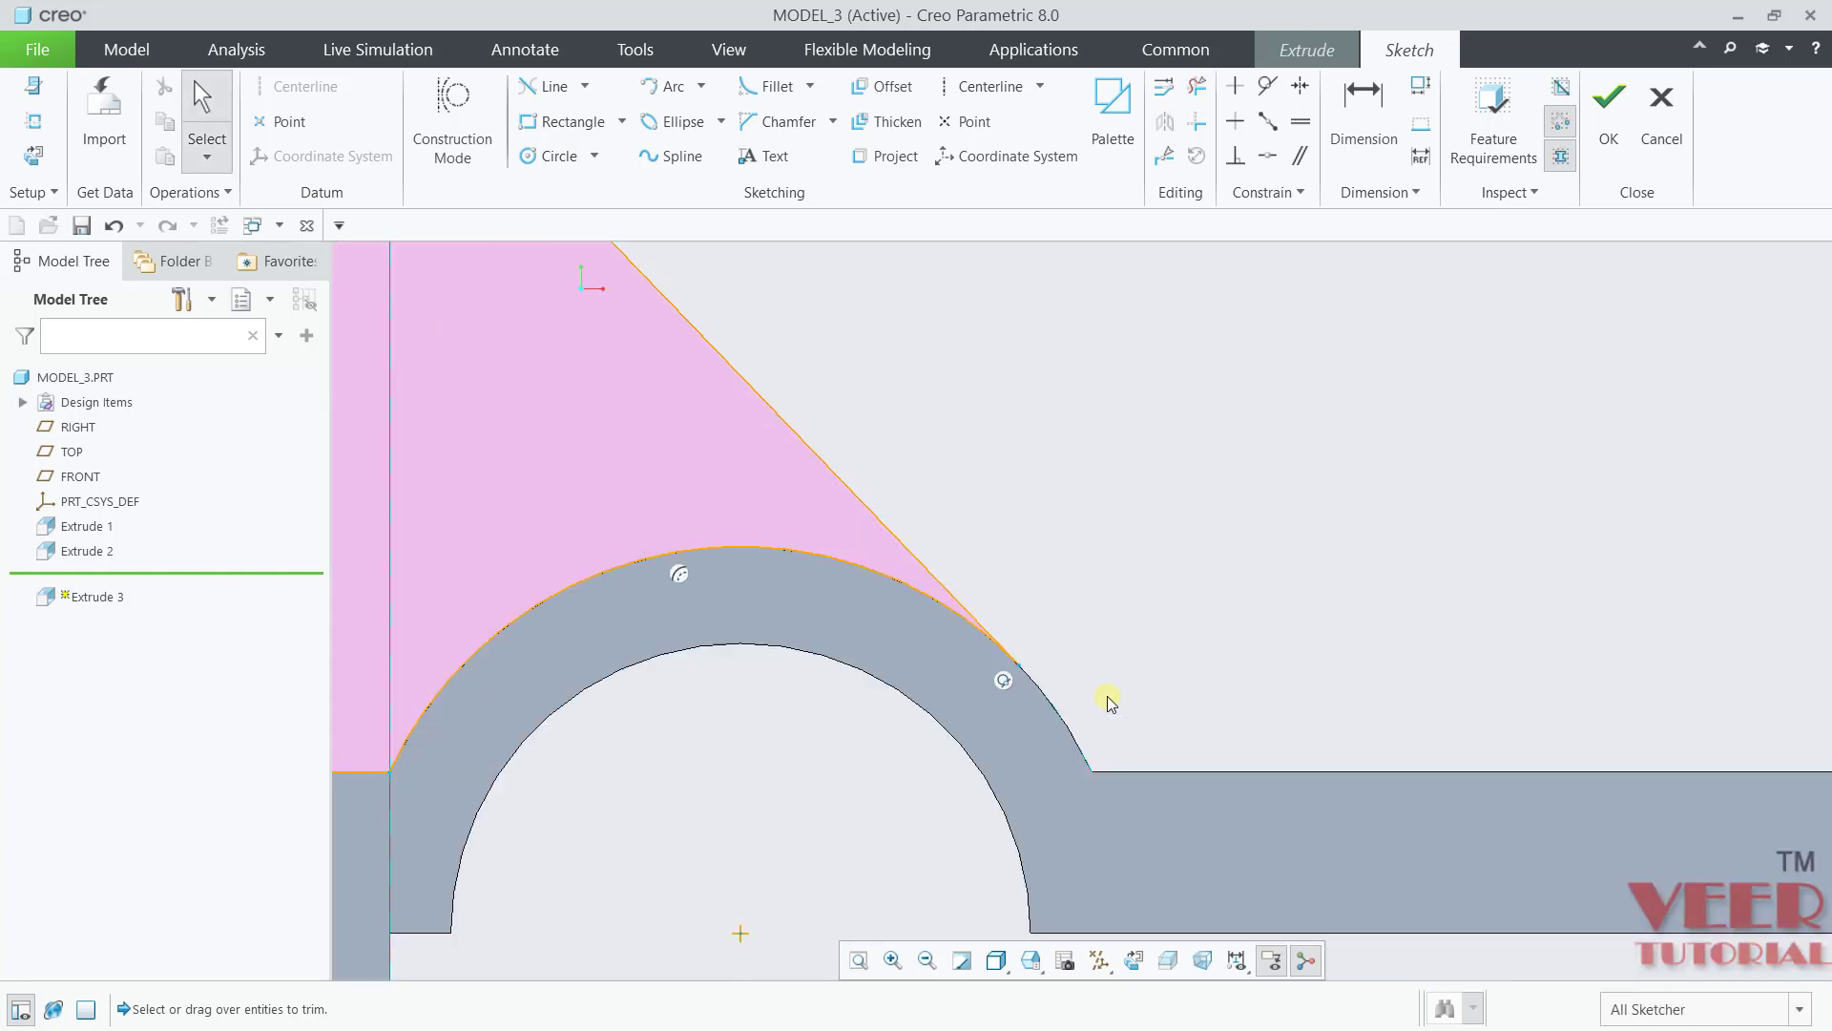
# Step: Inspect the closed web profile in 3D and finish the sketch for the extrusion
pyautogui.scroll(-3, 1104, 741)
pyautogui.moveTo(1119, 564)
pyautogui.mouseDown(button='middle')
pyautogui.moveTo(1137, 688)
pyautogui.moveTo(1084, 535)
pyautogui.mouseUp(button='middle')
pyautogui.scroll(3, 940, 580)
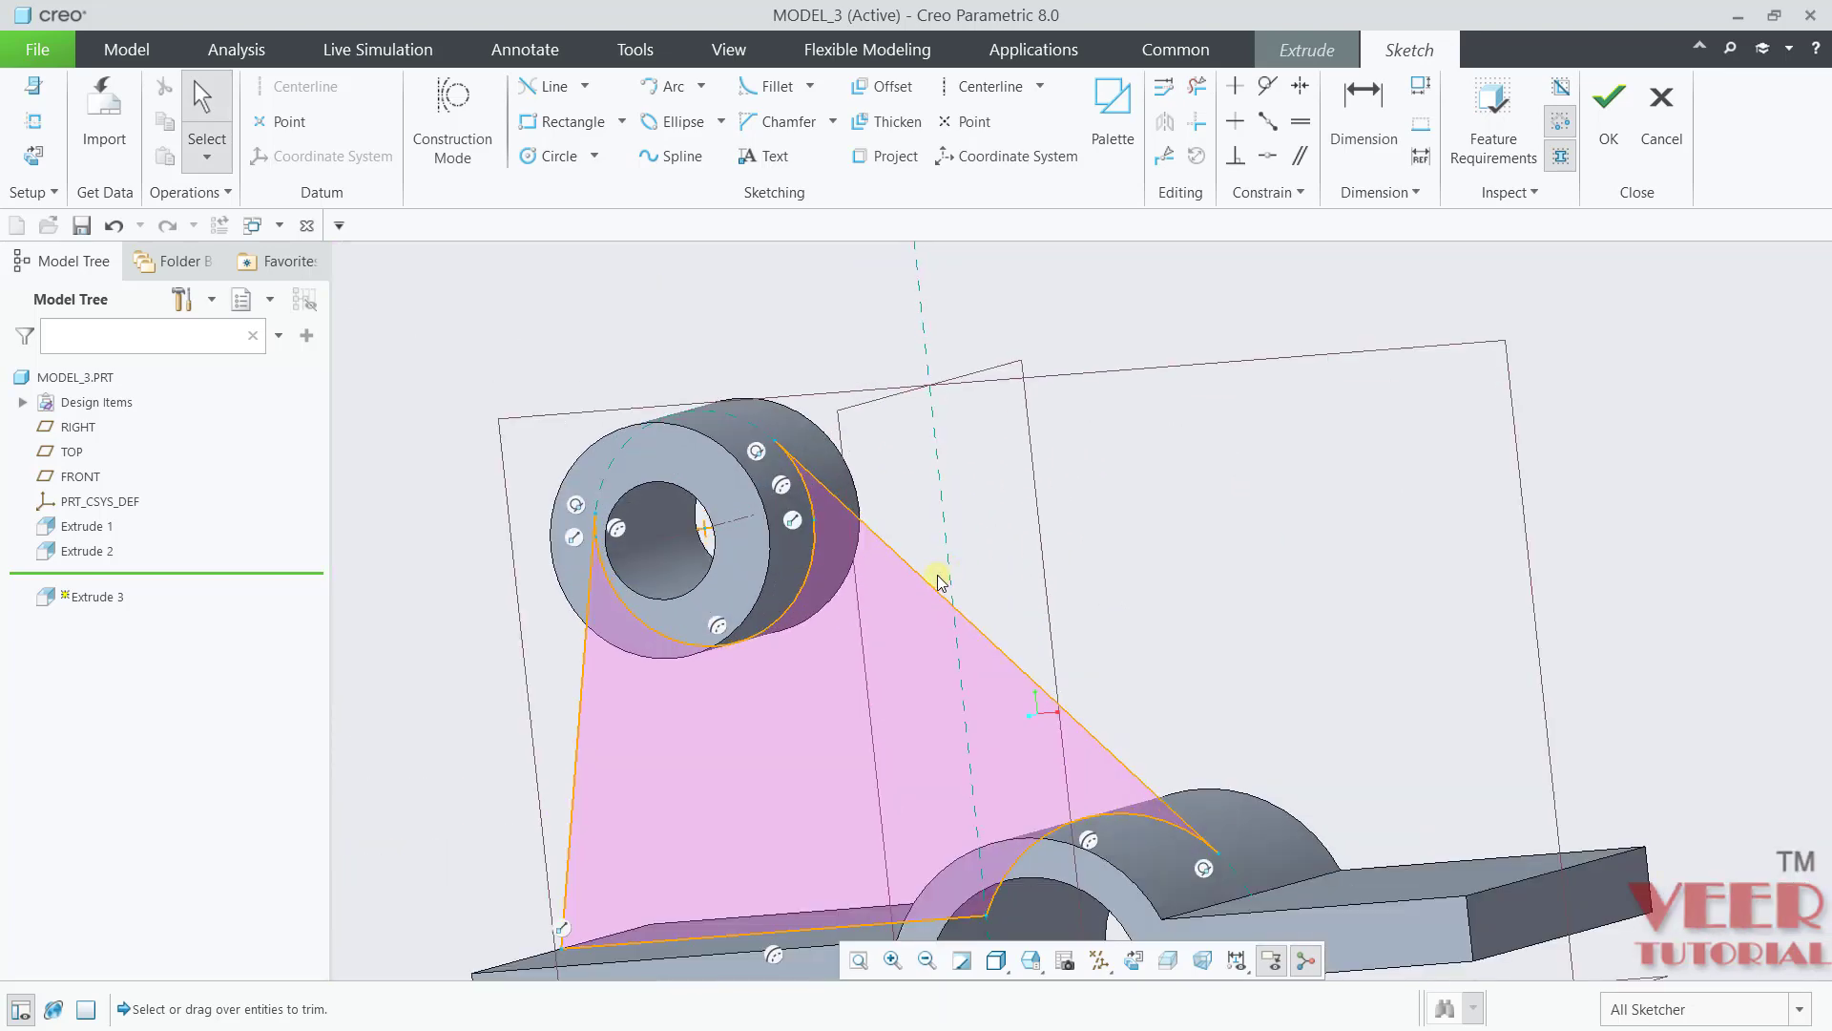
pyautogui.moveTo(893, 572)
pyautogui.mouseDown(button='middle')
pyautogui.moveTo(961, 642)
pyautogui.moveTo(961, 519)
pyautogui.moveTo(957, 613)
pyautogui.moveTo(927, 541)
pyautogui.moveTo(1336, 516)
pyautogui.mouseUp(button='middle')
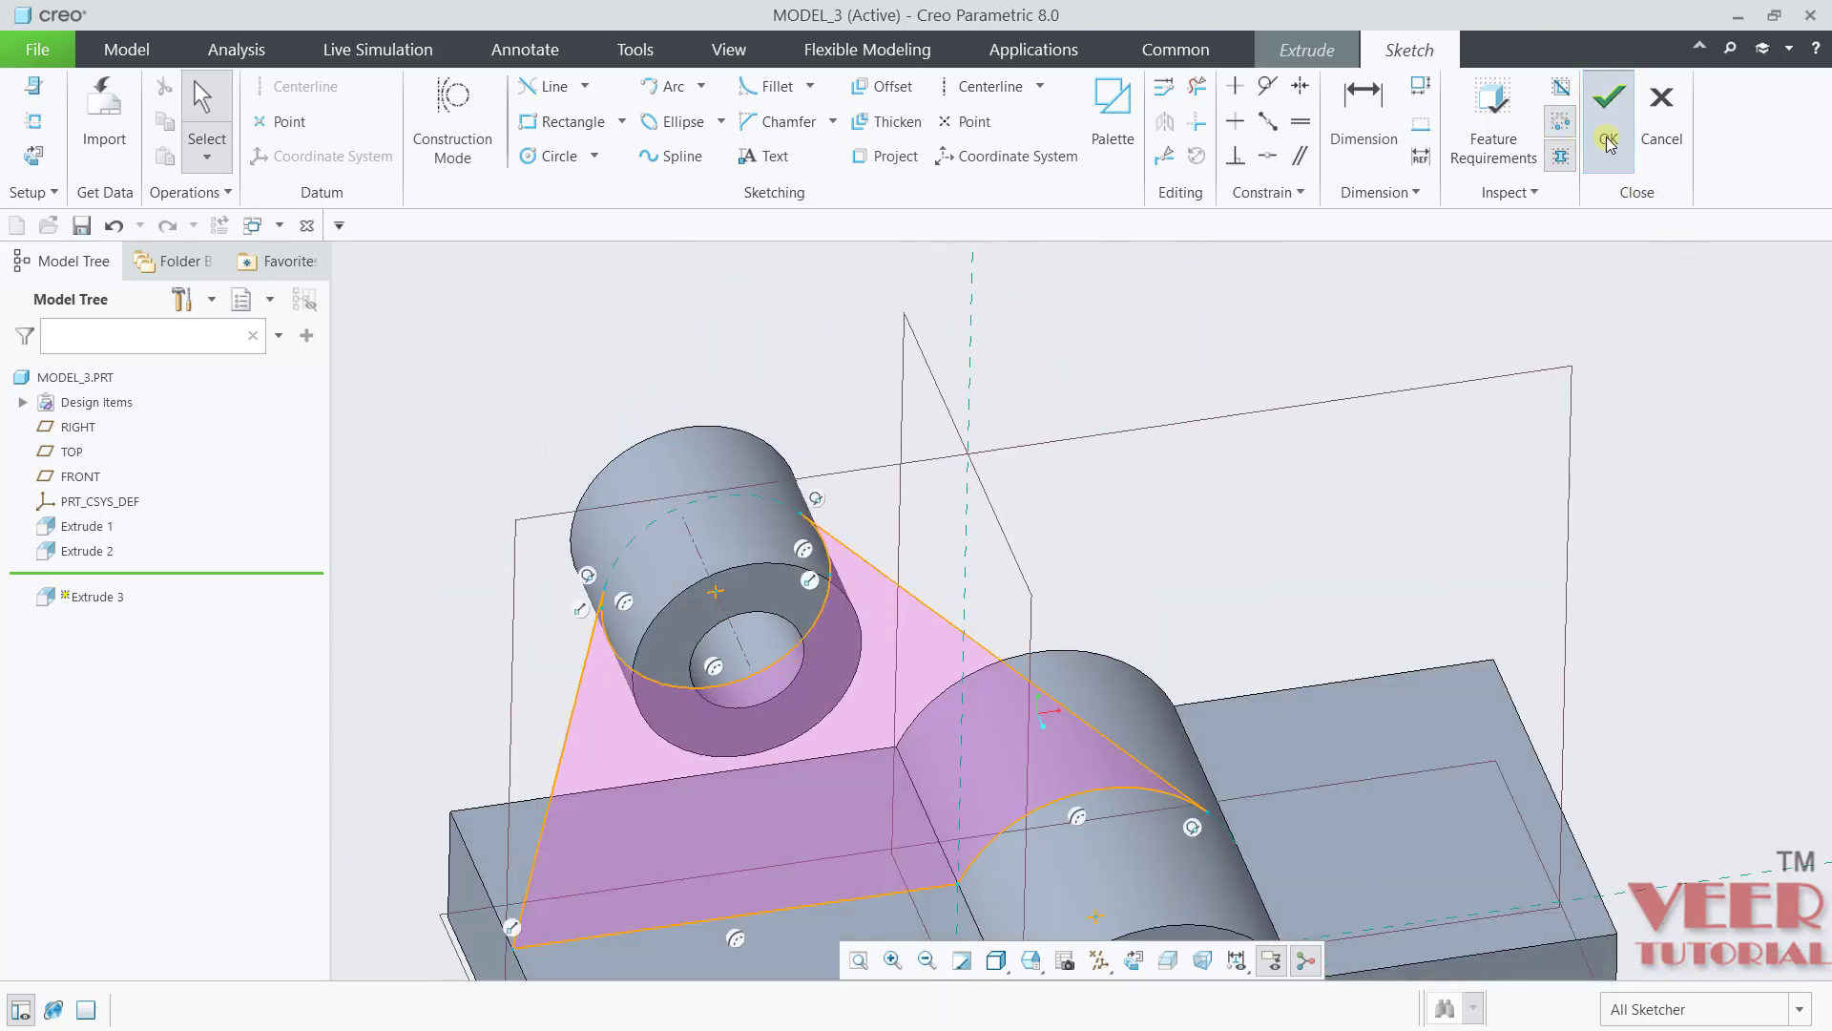
pyautogui.click(1609, 110)
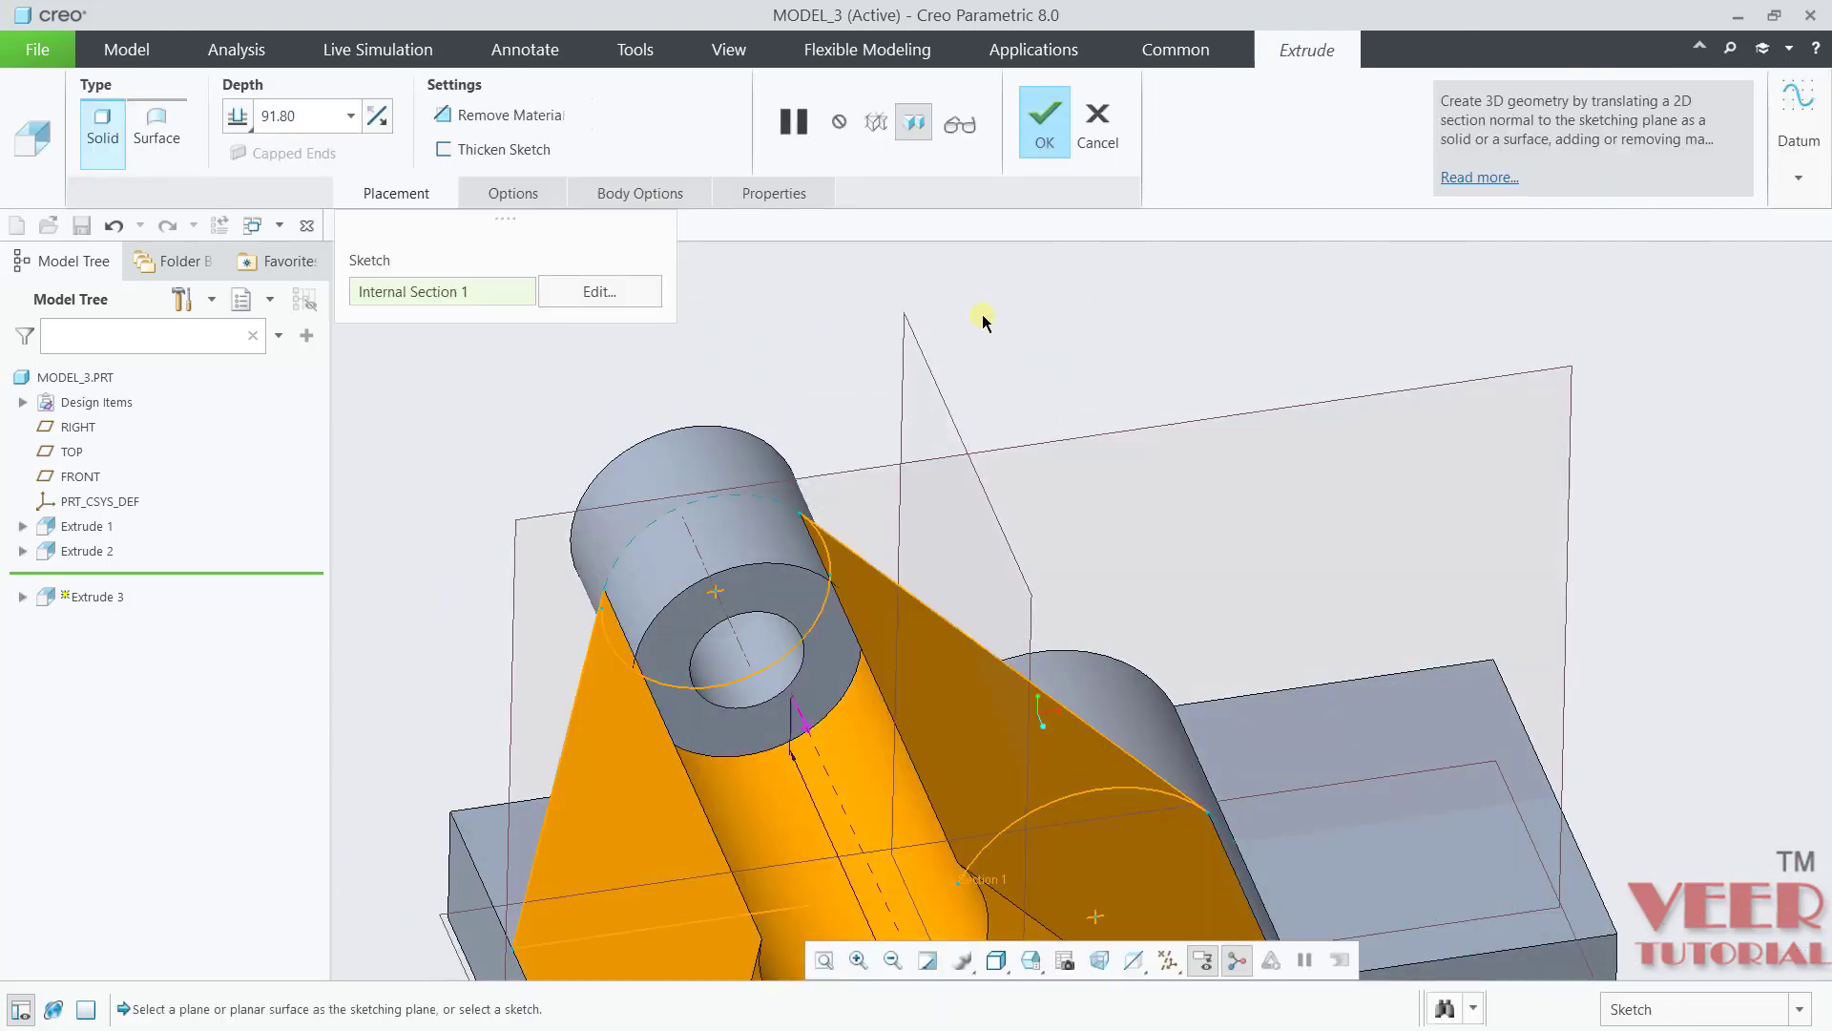
# Step: Extrude the web profile symmetrically about the sketch plane to a total depth of 12 mm
pyautogui.click(239, 116)
pyautogui.click(181, 177)
pyautogui.doubleClick(317, 111)
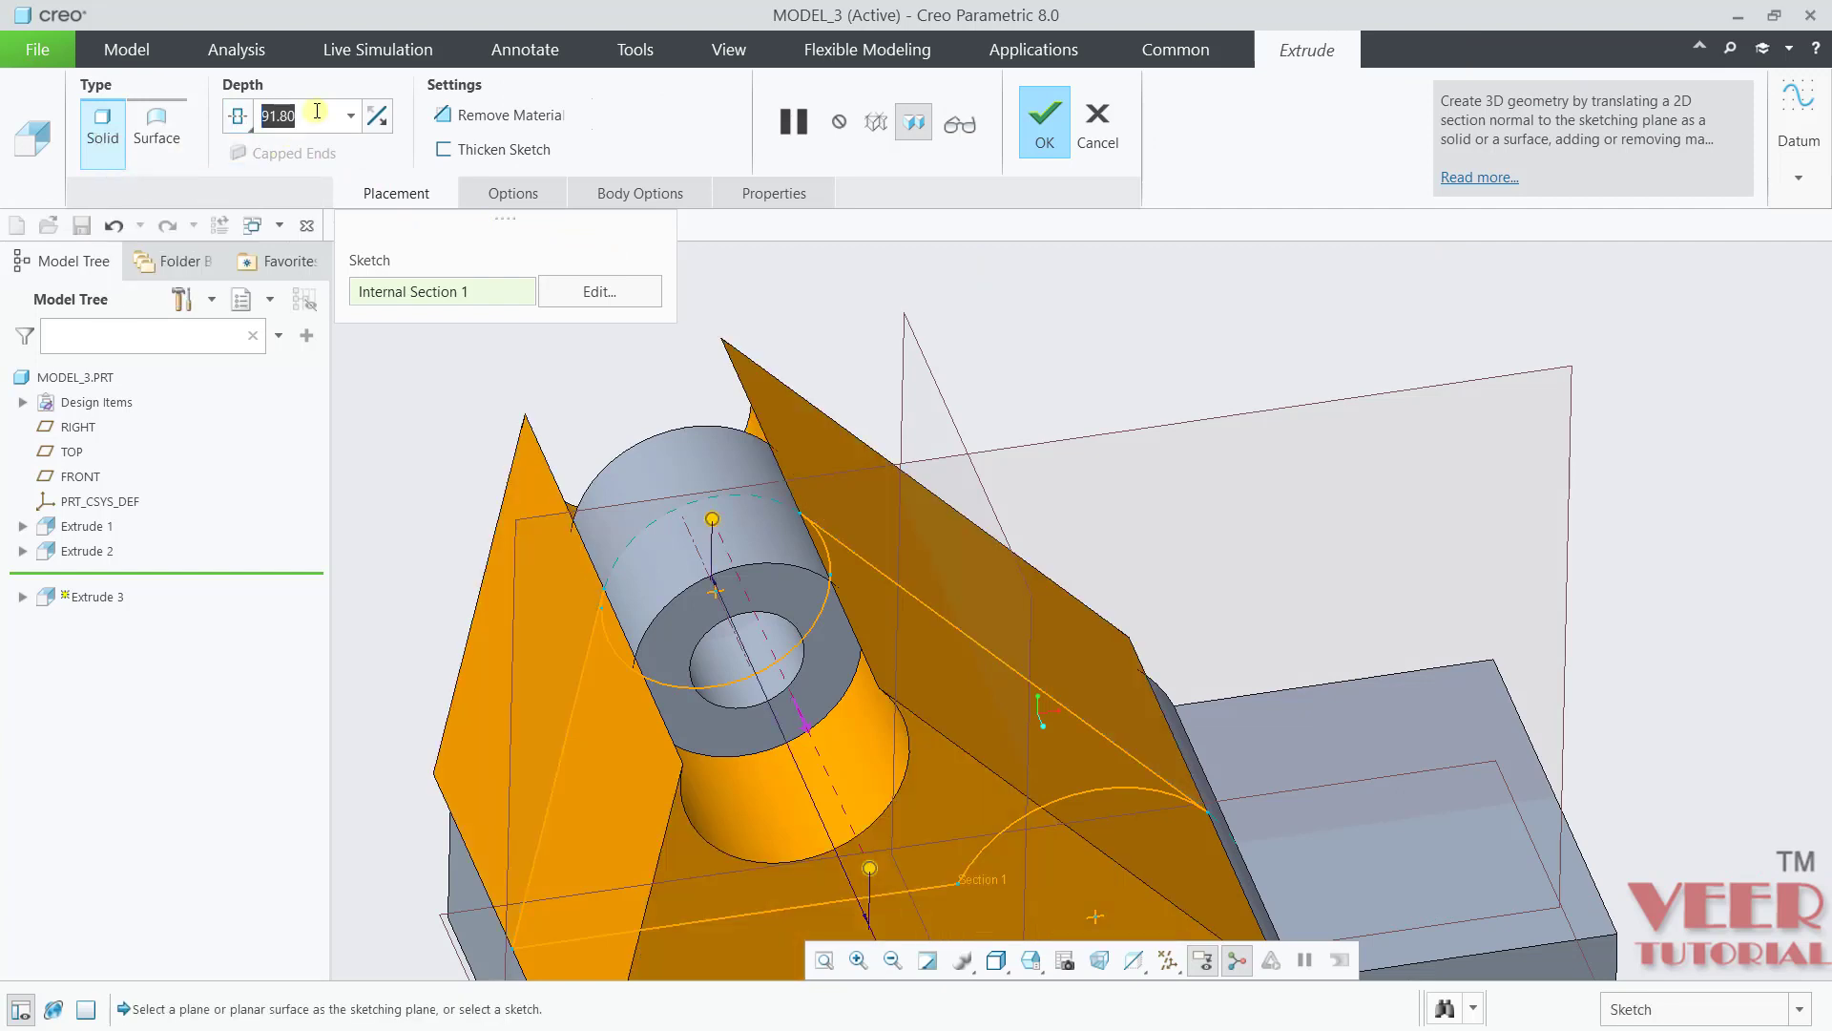
pyautogui.write('12')
pyautogui.press('Return')
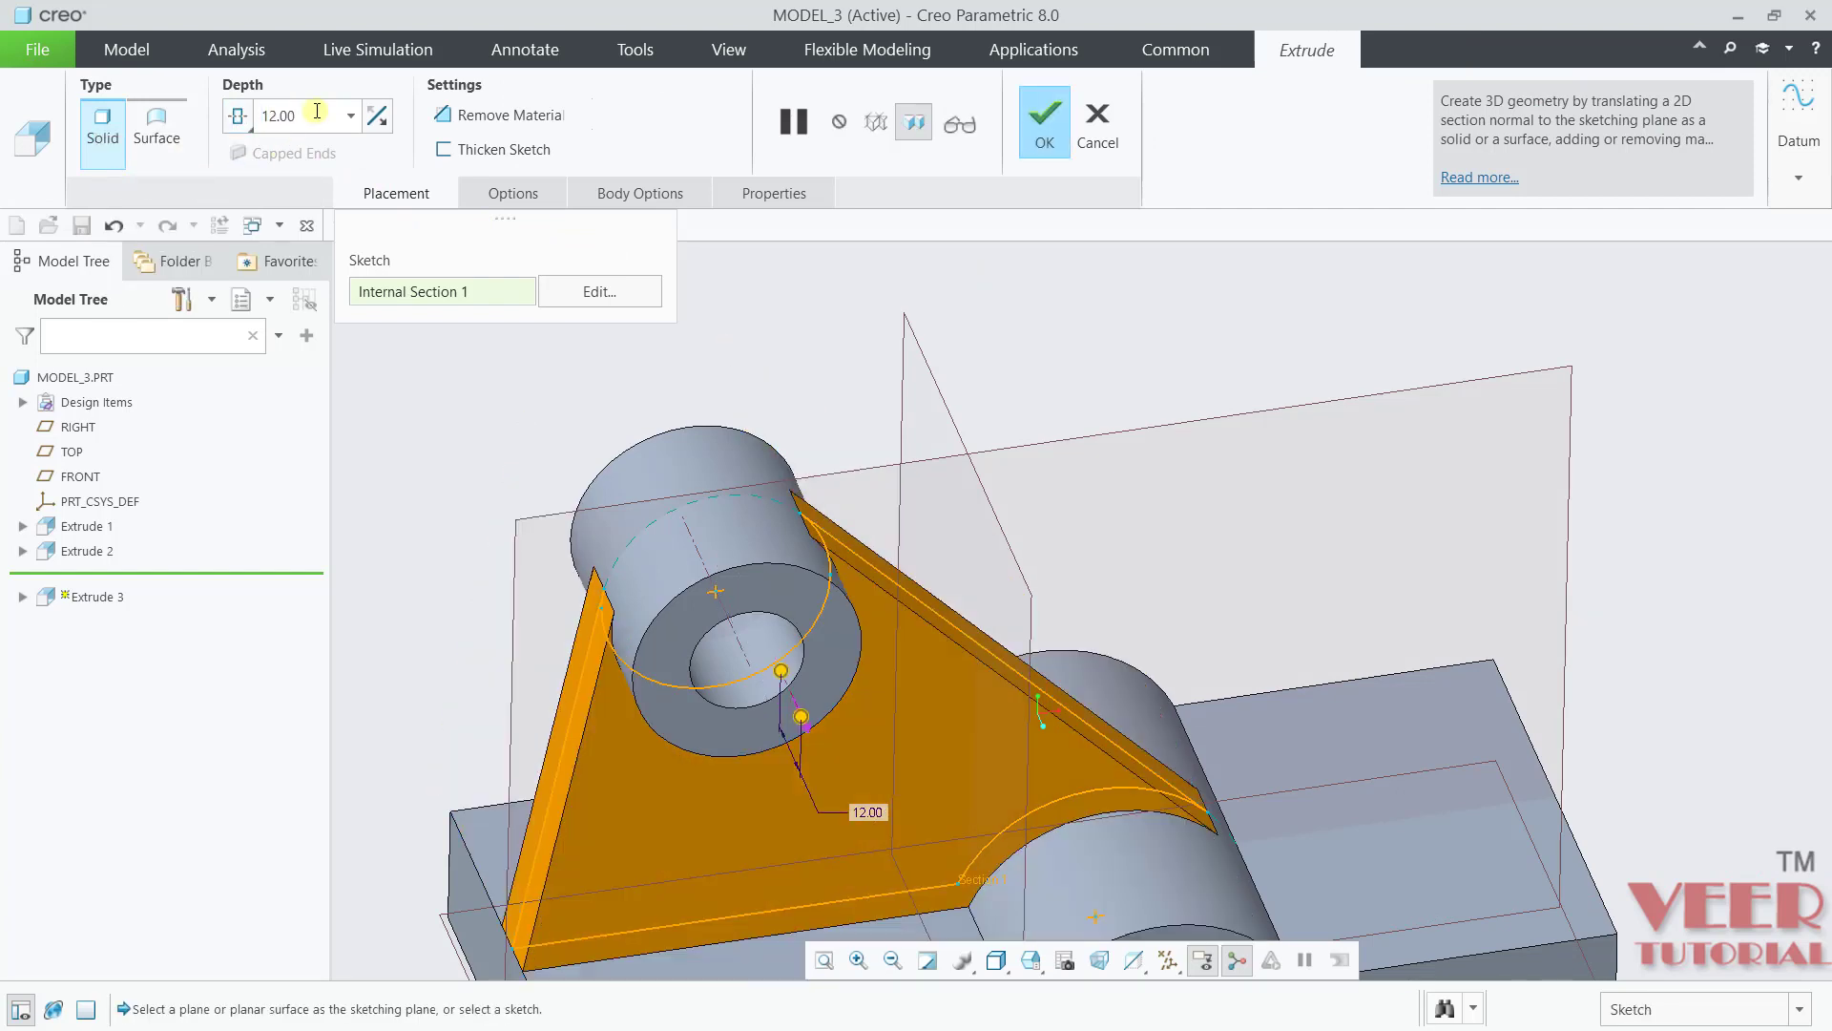
pyautogui.click(1045, 122)
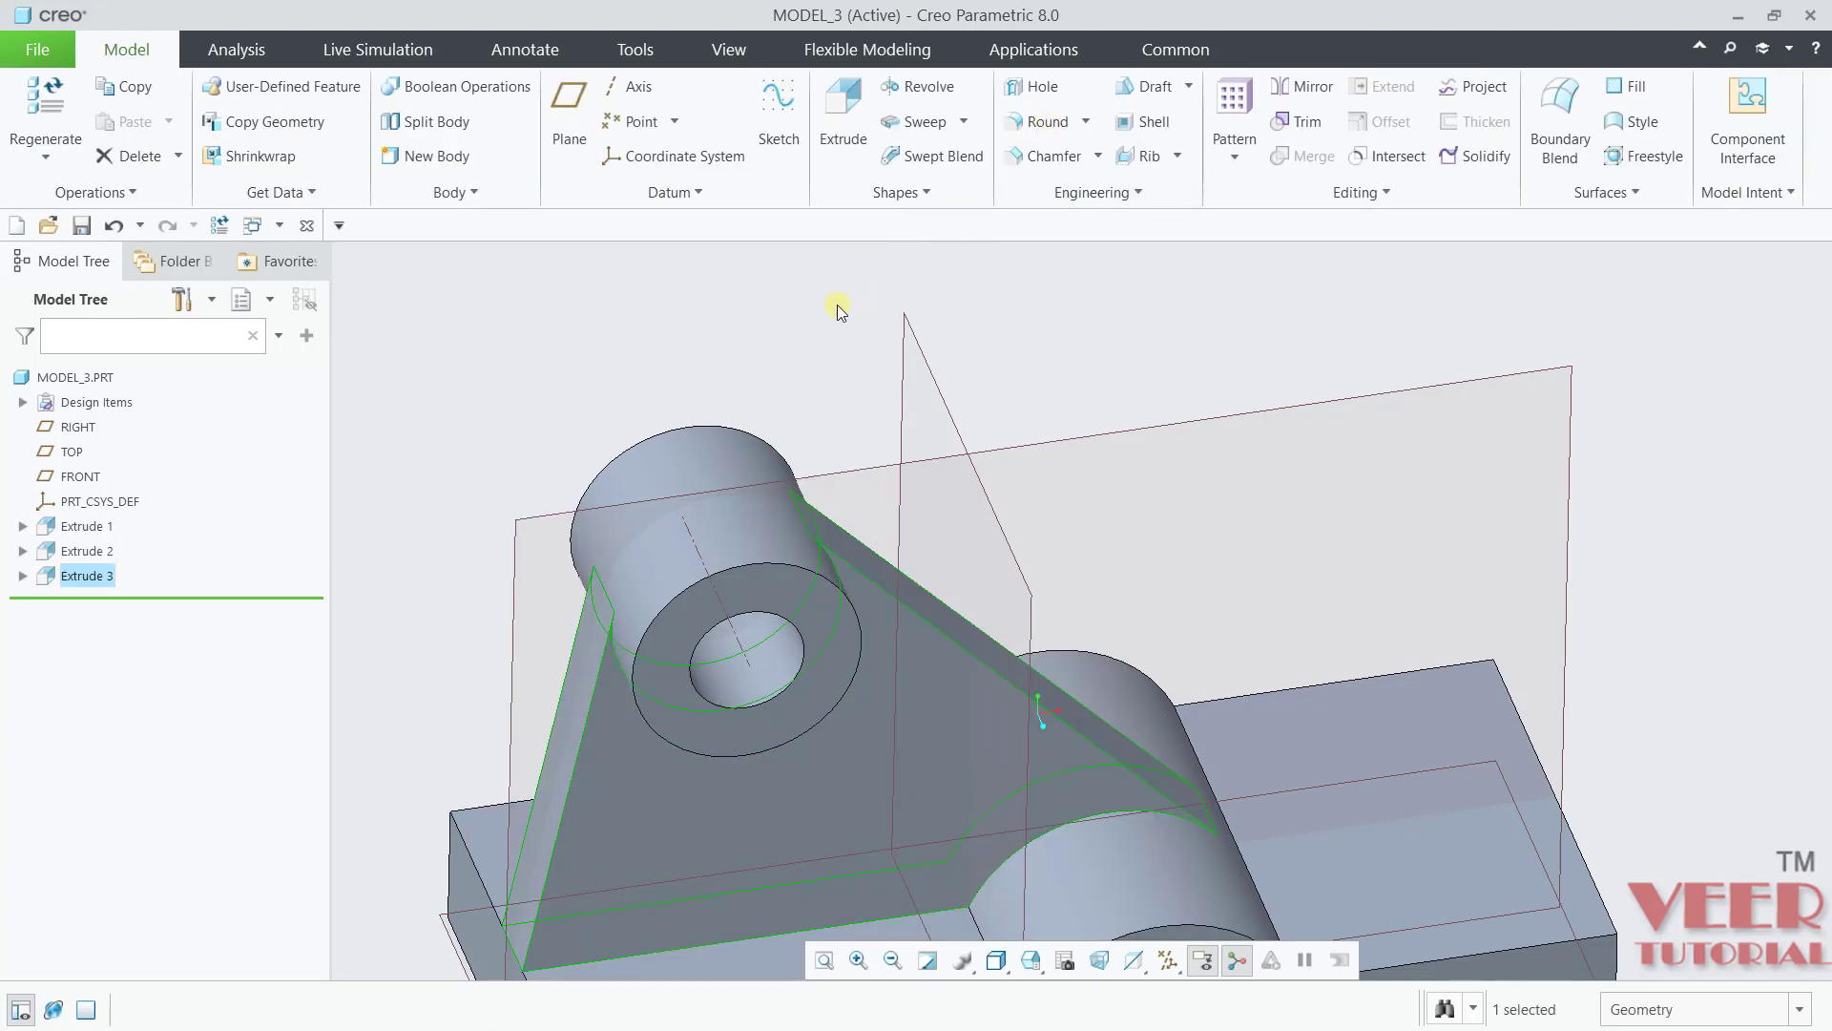
pyautogui.moveTo(805, 397); pyautogui.dragTo(748, 339, button='middle')
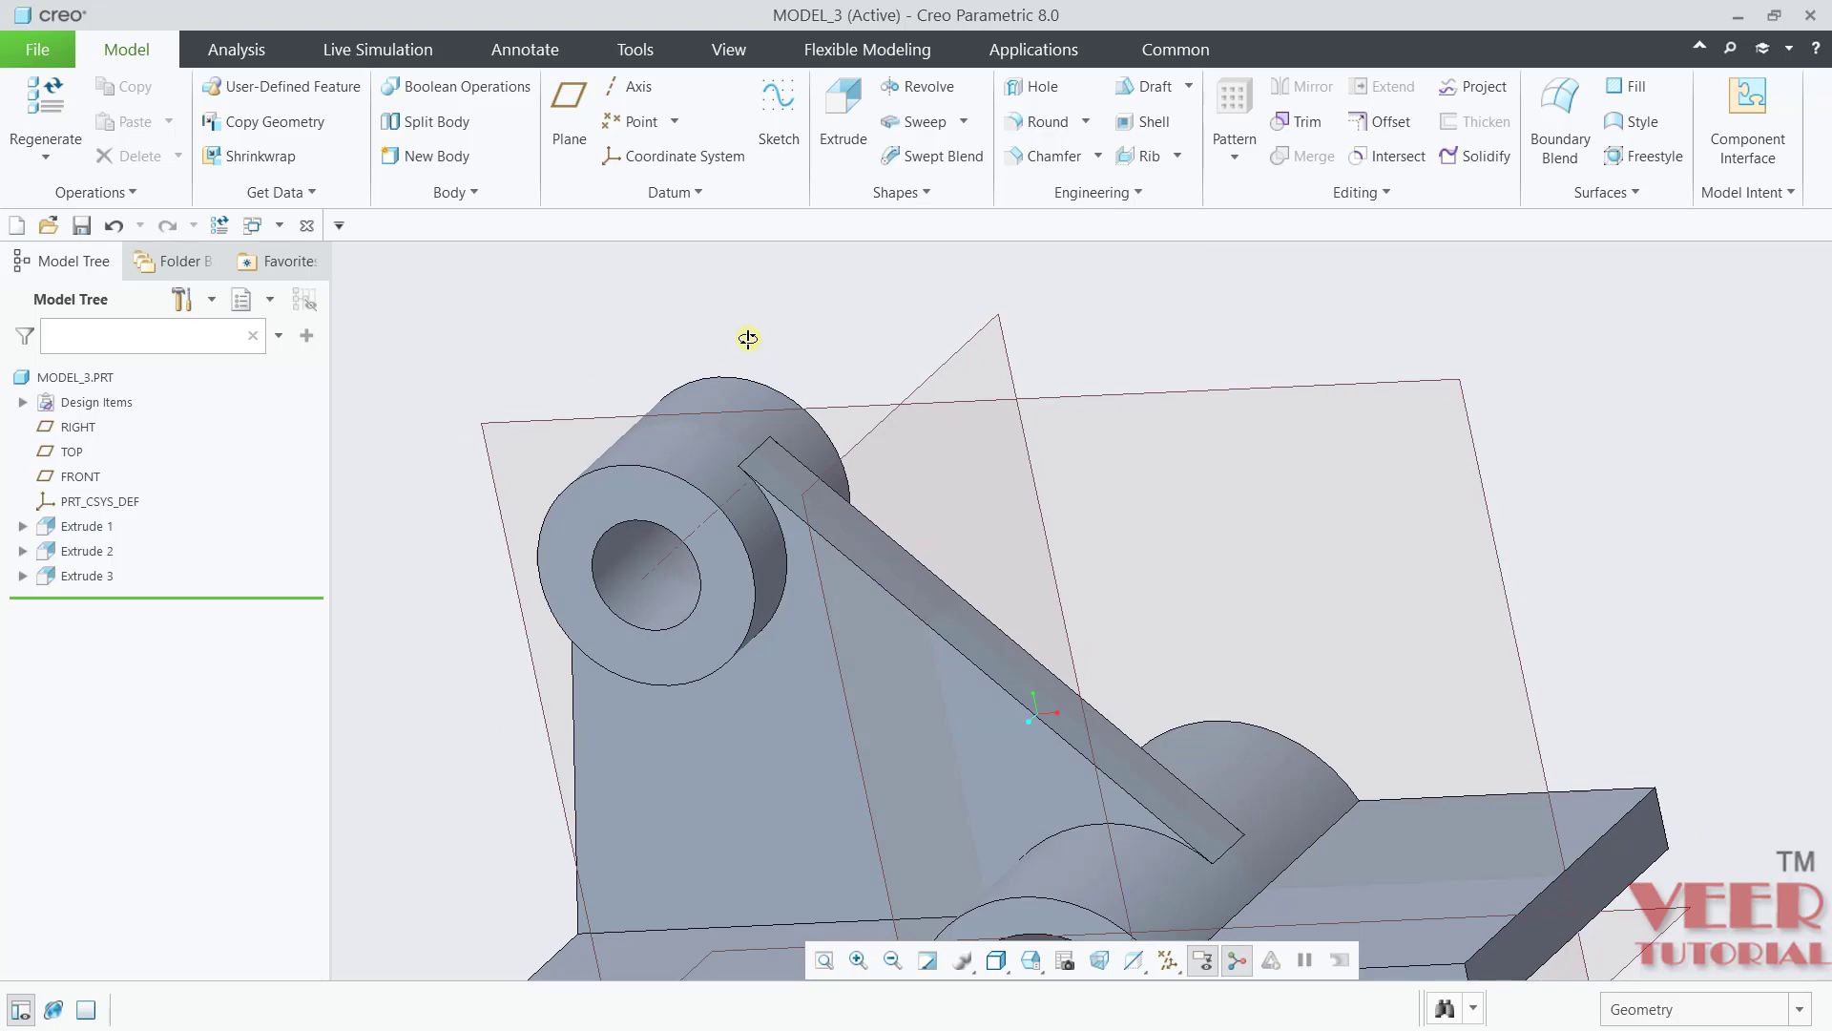
# Step: Switch to drawing_3.pdf in Foxit Reader and examine the cross rib's thickness in the top view and its vertical dimension in the side view
pyautogui.hotkey('alt', 'Tab')
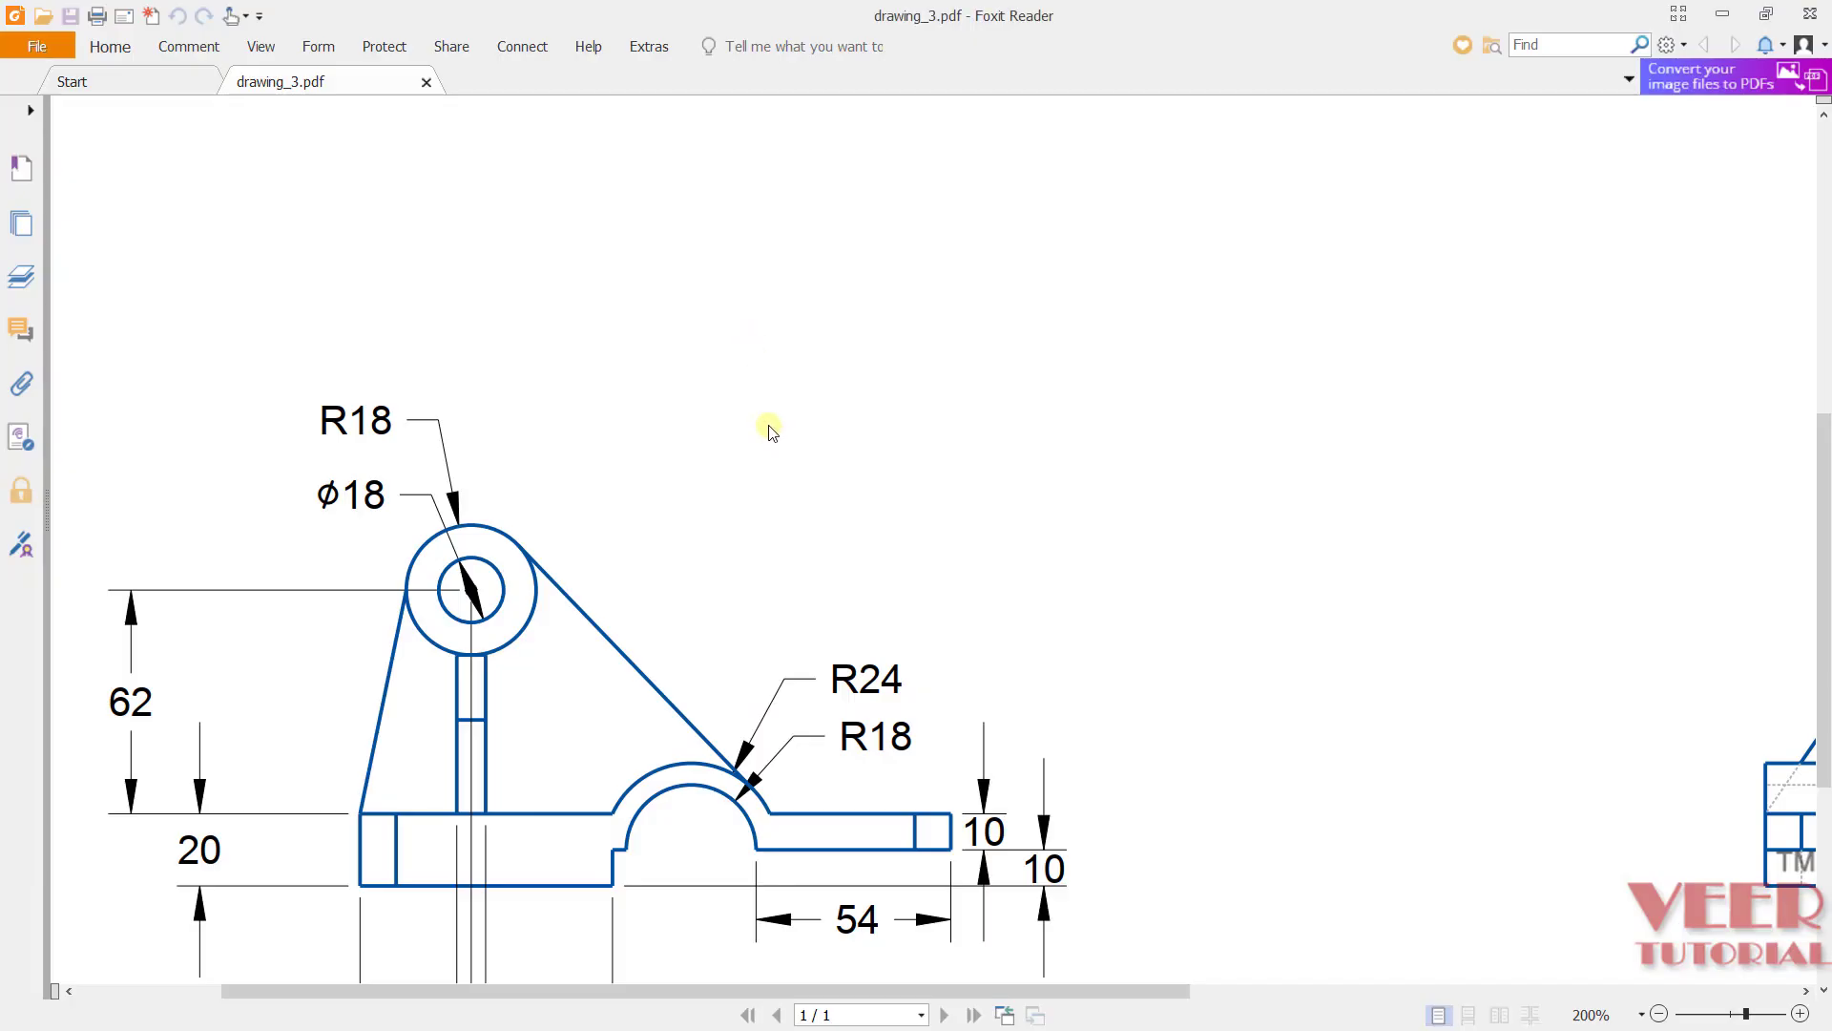
pyautogui.scroll(-2, 756, 424)
pyautogui.scroll(6, 757, 484)
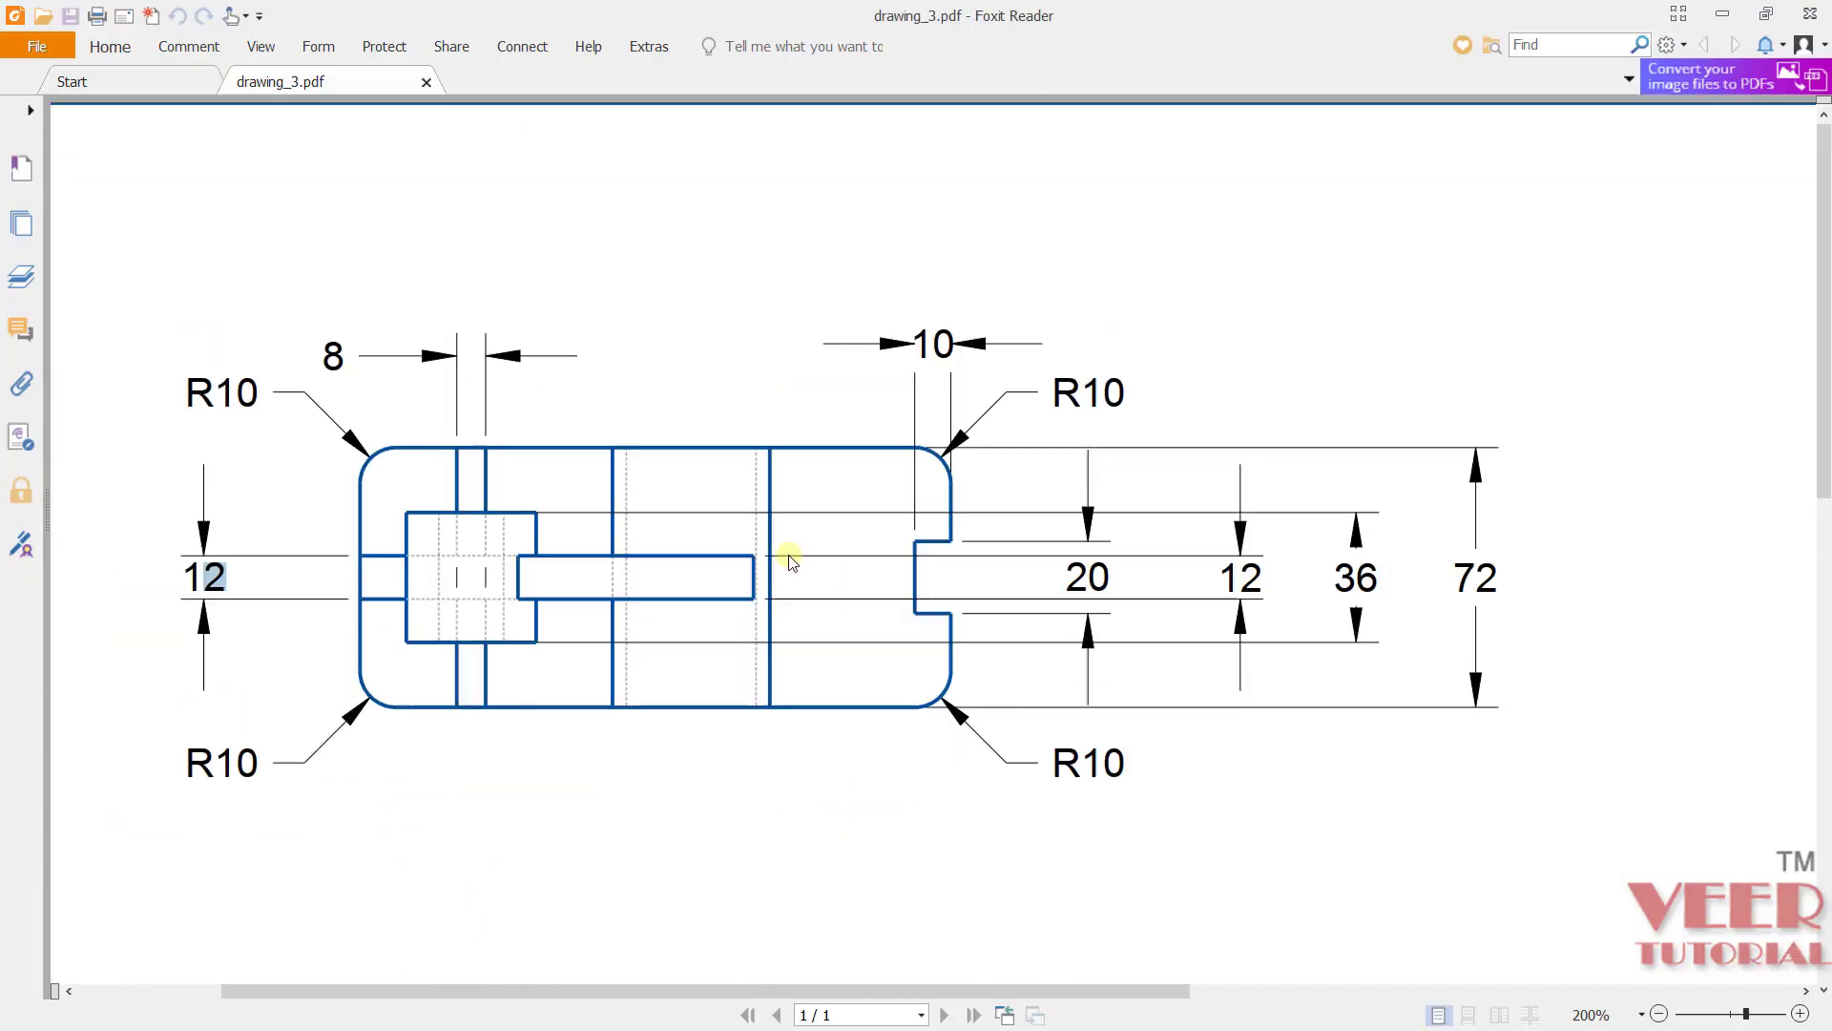
pyautogui.moveTo(322, 358); pyautogui.dragTo(349, 359)
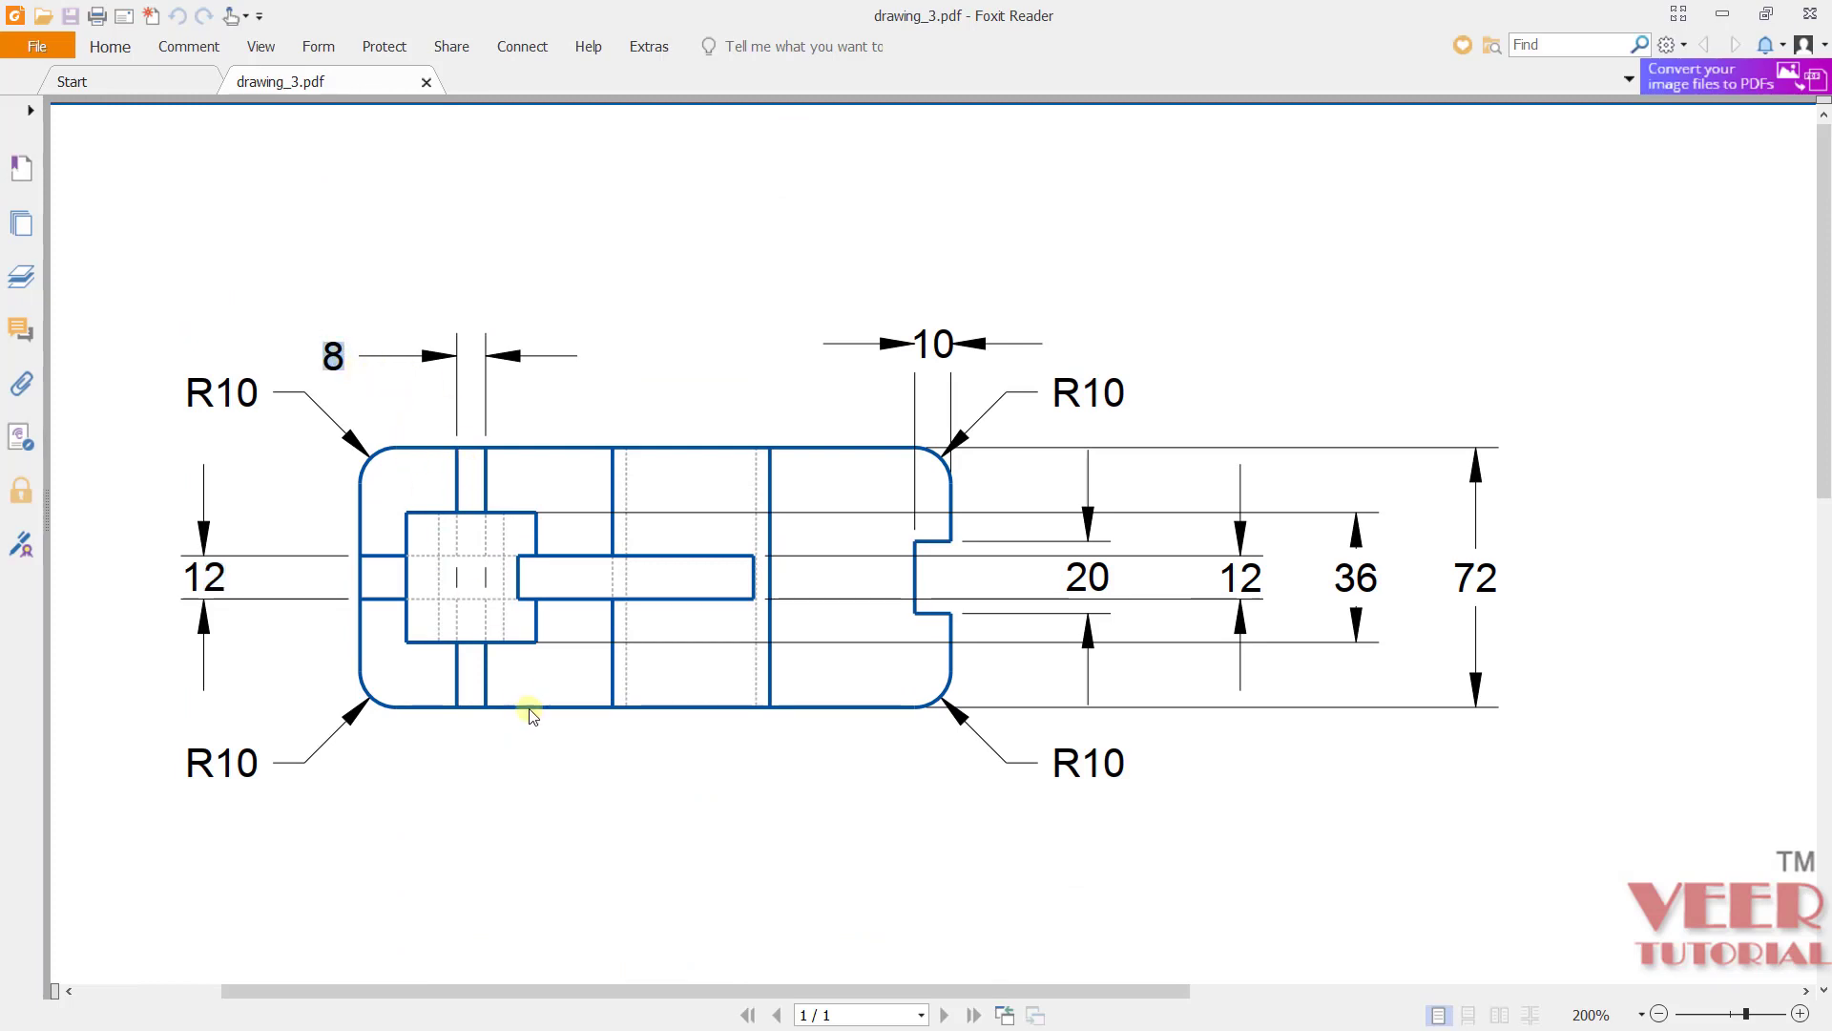
pyautogui.scroll(-7, 533, 668)
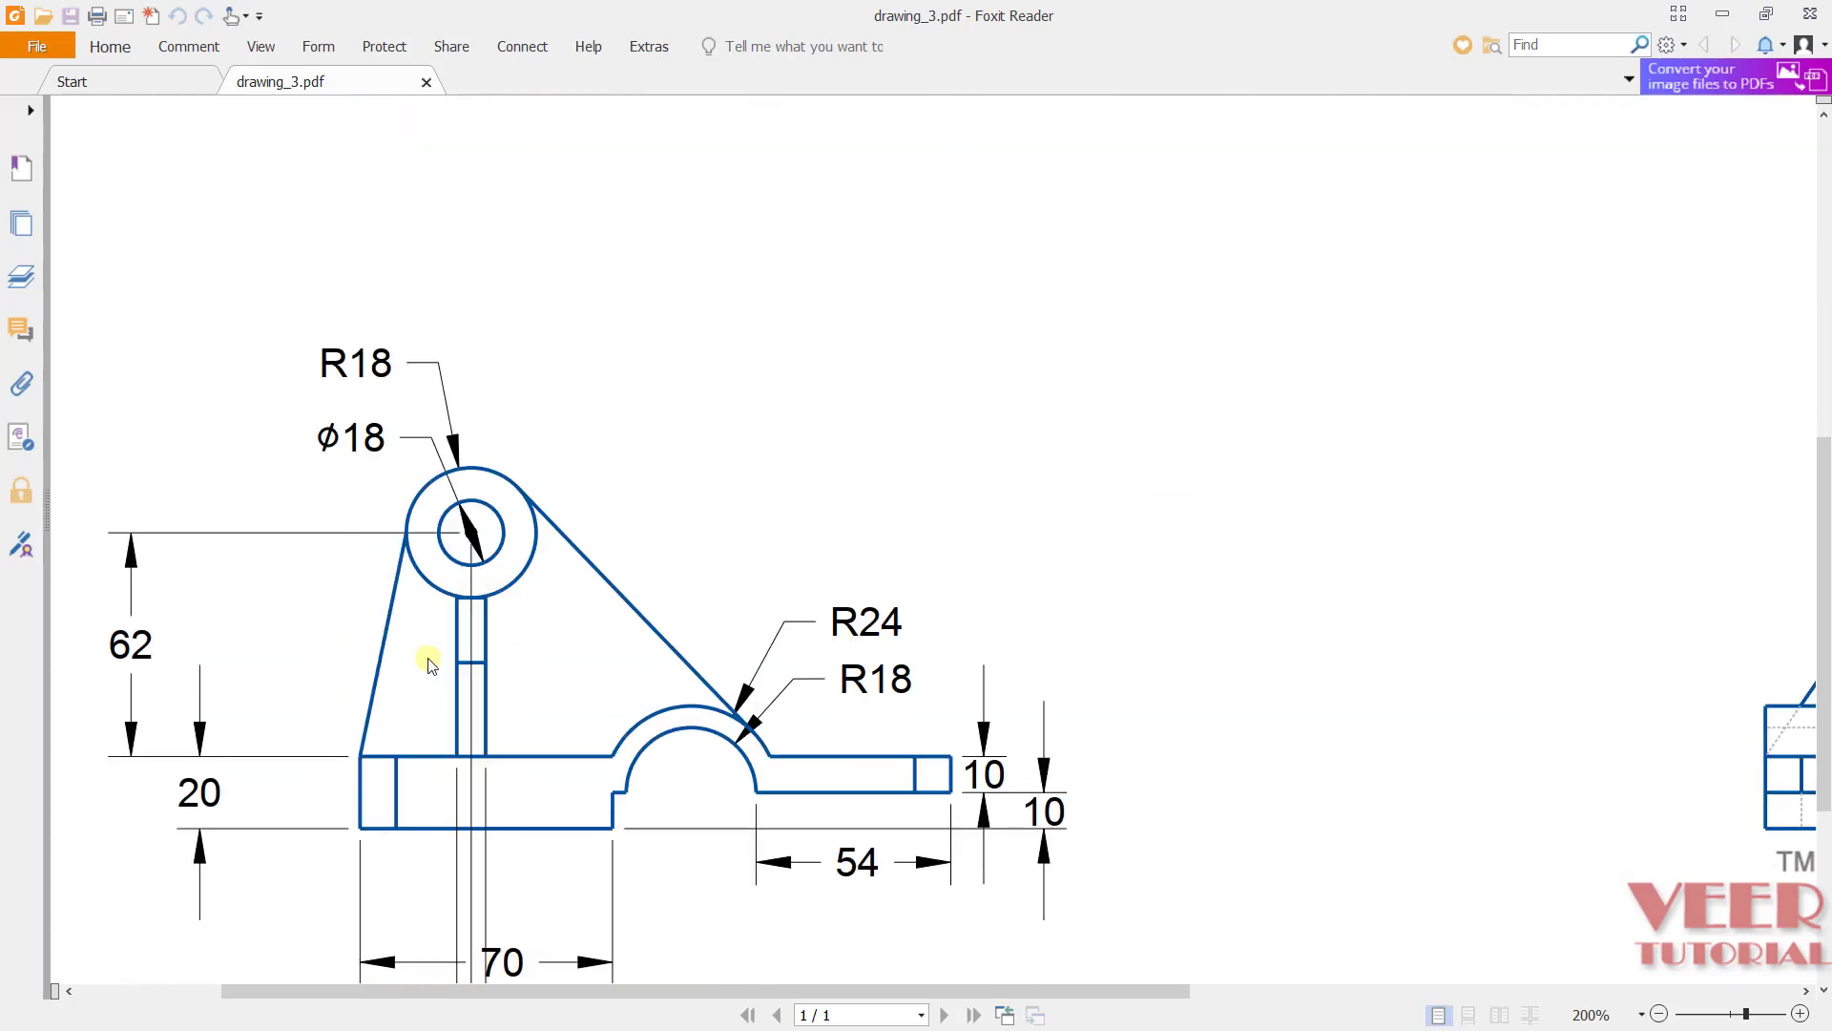
pyautogui.moveTo(1152, 997); pyautogui.dragTo(1702, 994)
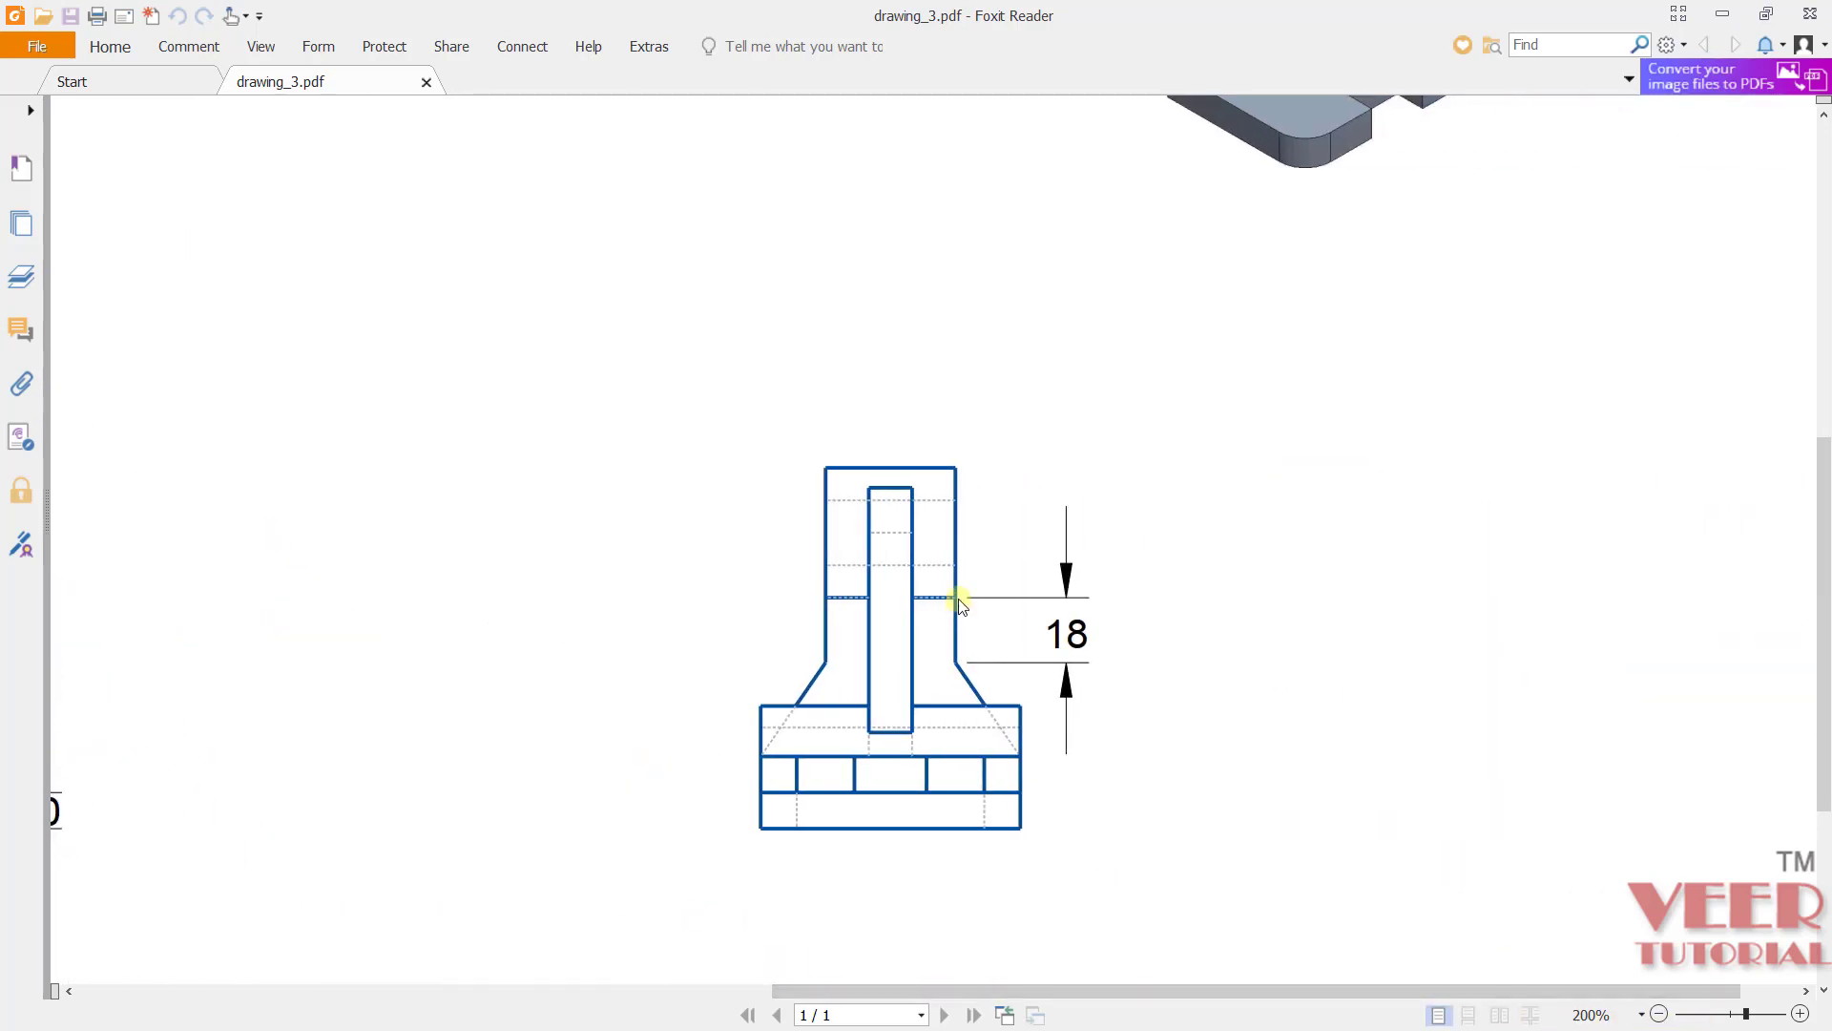
pyautogui.moveTo(1104, 639); pyautogui.dragTo(934, 641)
pyautogui.click(993, 721)
pyautogui.scroll(5, 1059, 830)
pyautogui.scroll(1, 1082, 894)
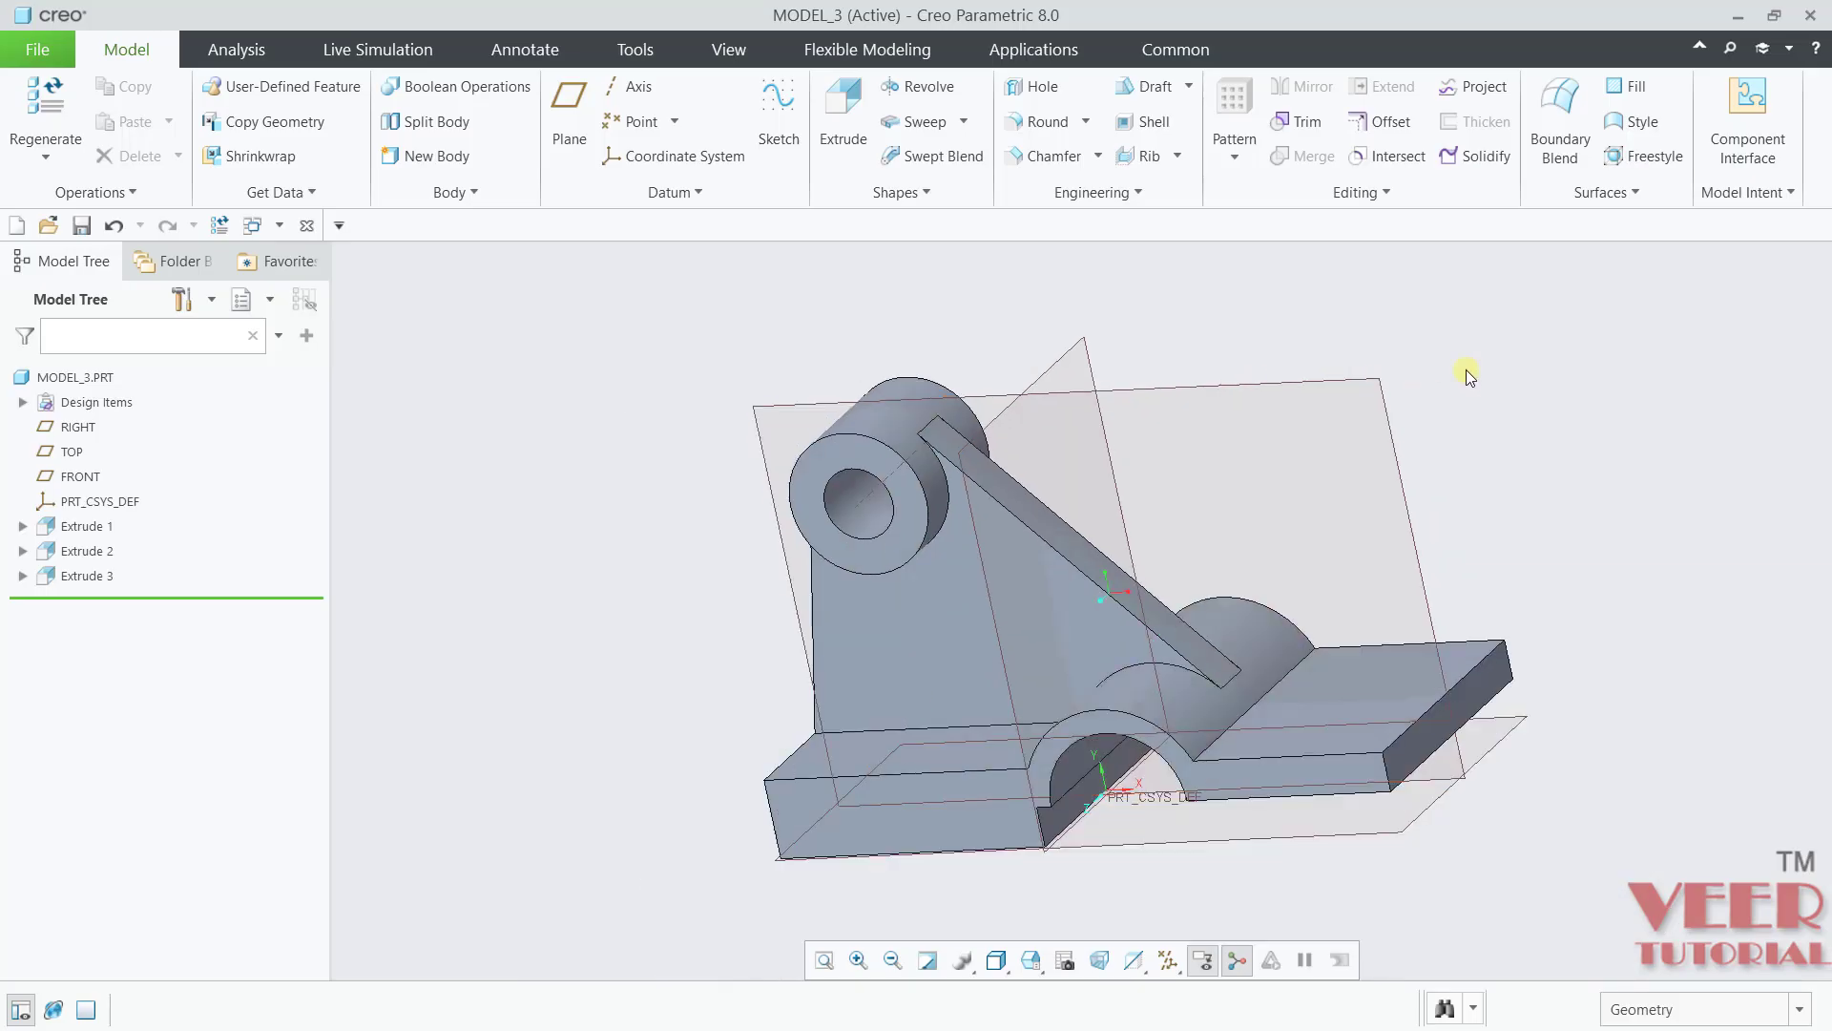
# Step: Return to Creo Parametric and examine the boss, its bore axis and the web from several angles
pyautogui.moveTo(1487, 397)
pyautogui.mouseDown(button='middle')
pyautogui.moveTo(1530, 466)
pyautogui.moveTo(1513, 380)
pyautogui.mouseUp(button='middle')
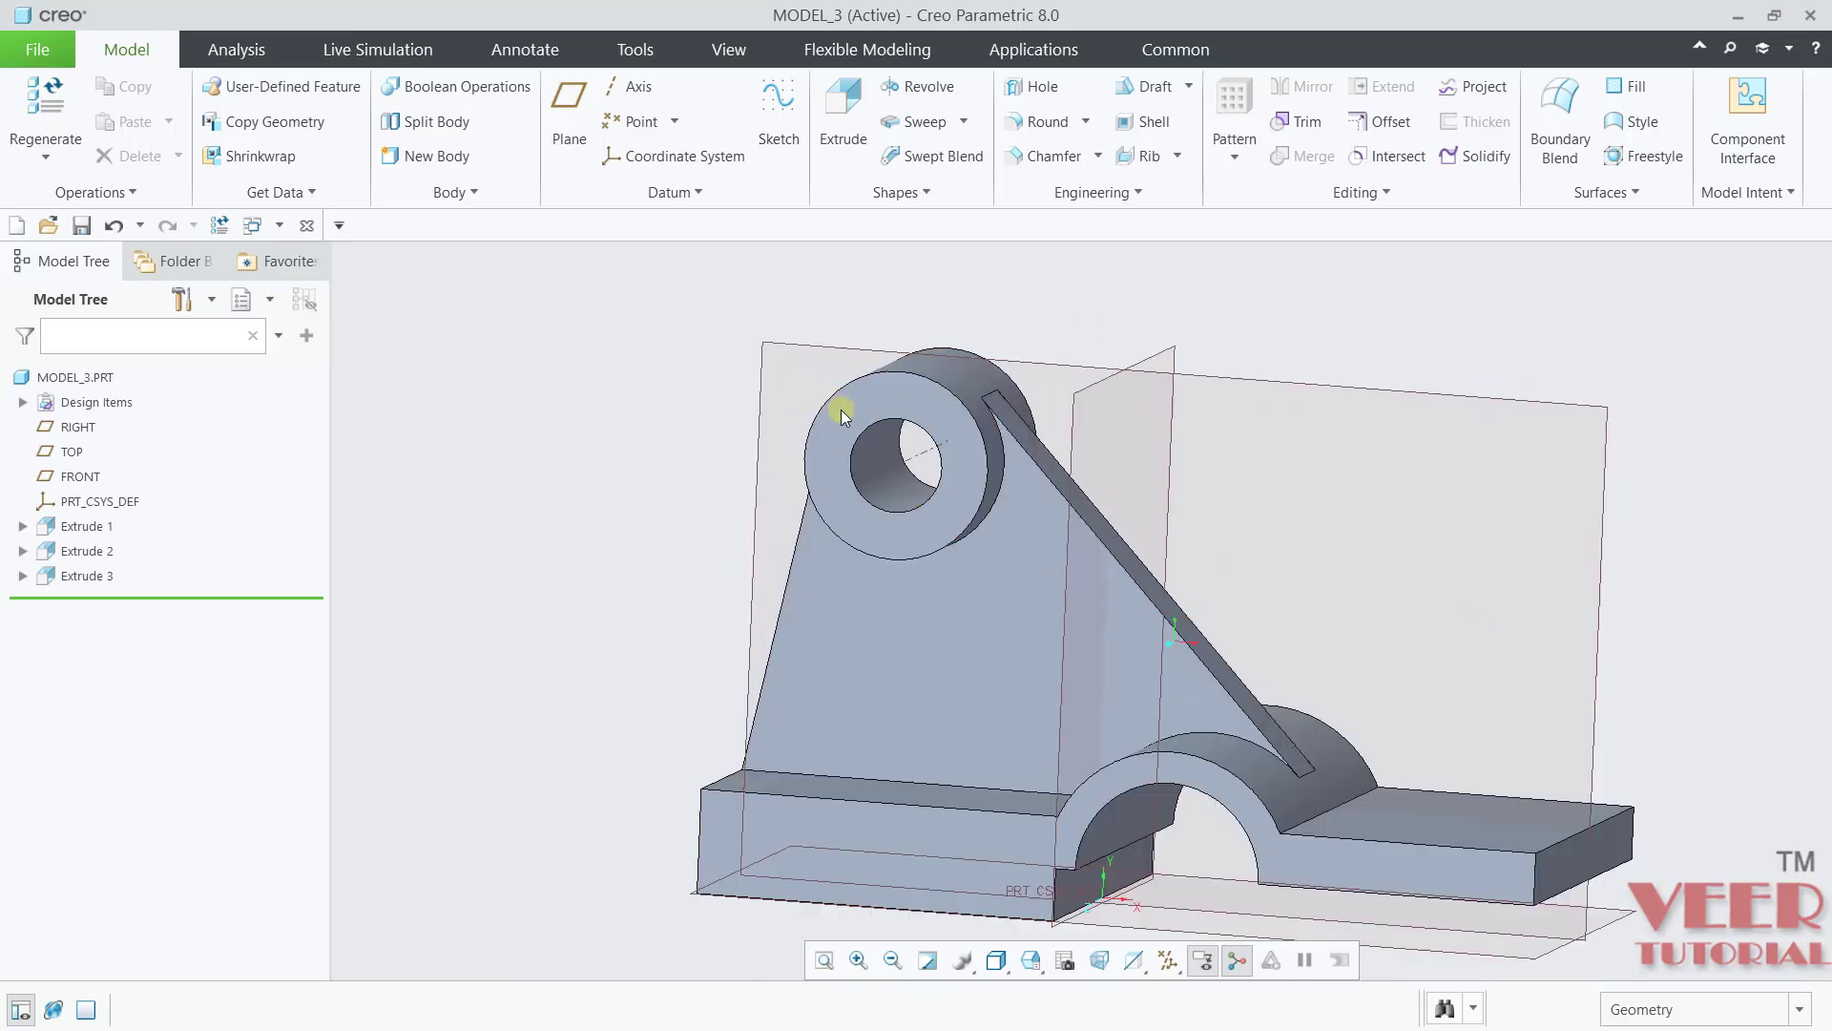
pyautogui.scroll(5, 942, 574)
pyautogui.scroll(-6, 720, 499)
pyautogui.moveTo(552, 564); pyautogui.dragTo(737, 536, button='middle')
pyautogui.scroll(5, 879, 462)
pyautogui.moveTo(961, 388)
pyautogui.mouseDown(button='middle')
pyautogui.moveTo(965, 458)
pyautogui.moveTo(928, 397)
pyautogui.moveTo(969, 425)
pyautogui.moveTo(970, 400)
pyautogui.mouseUp(button='middle')
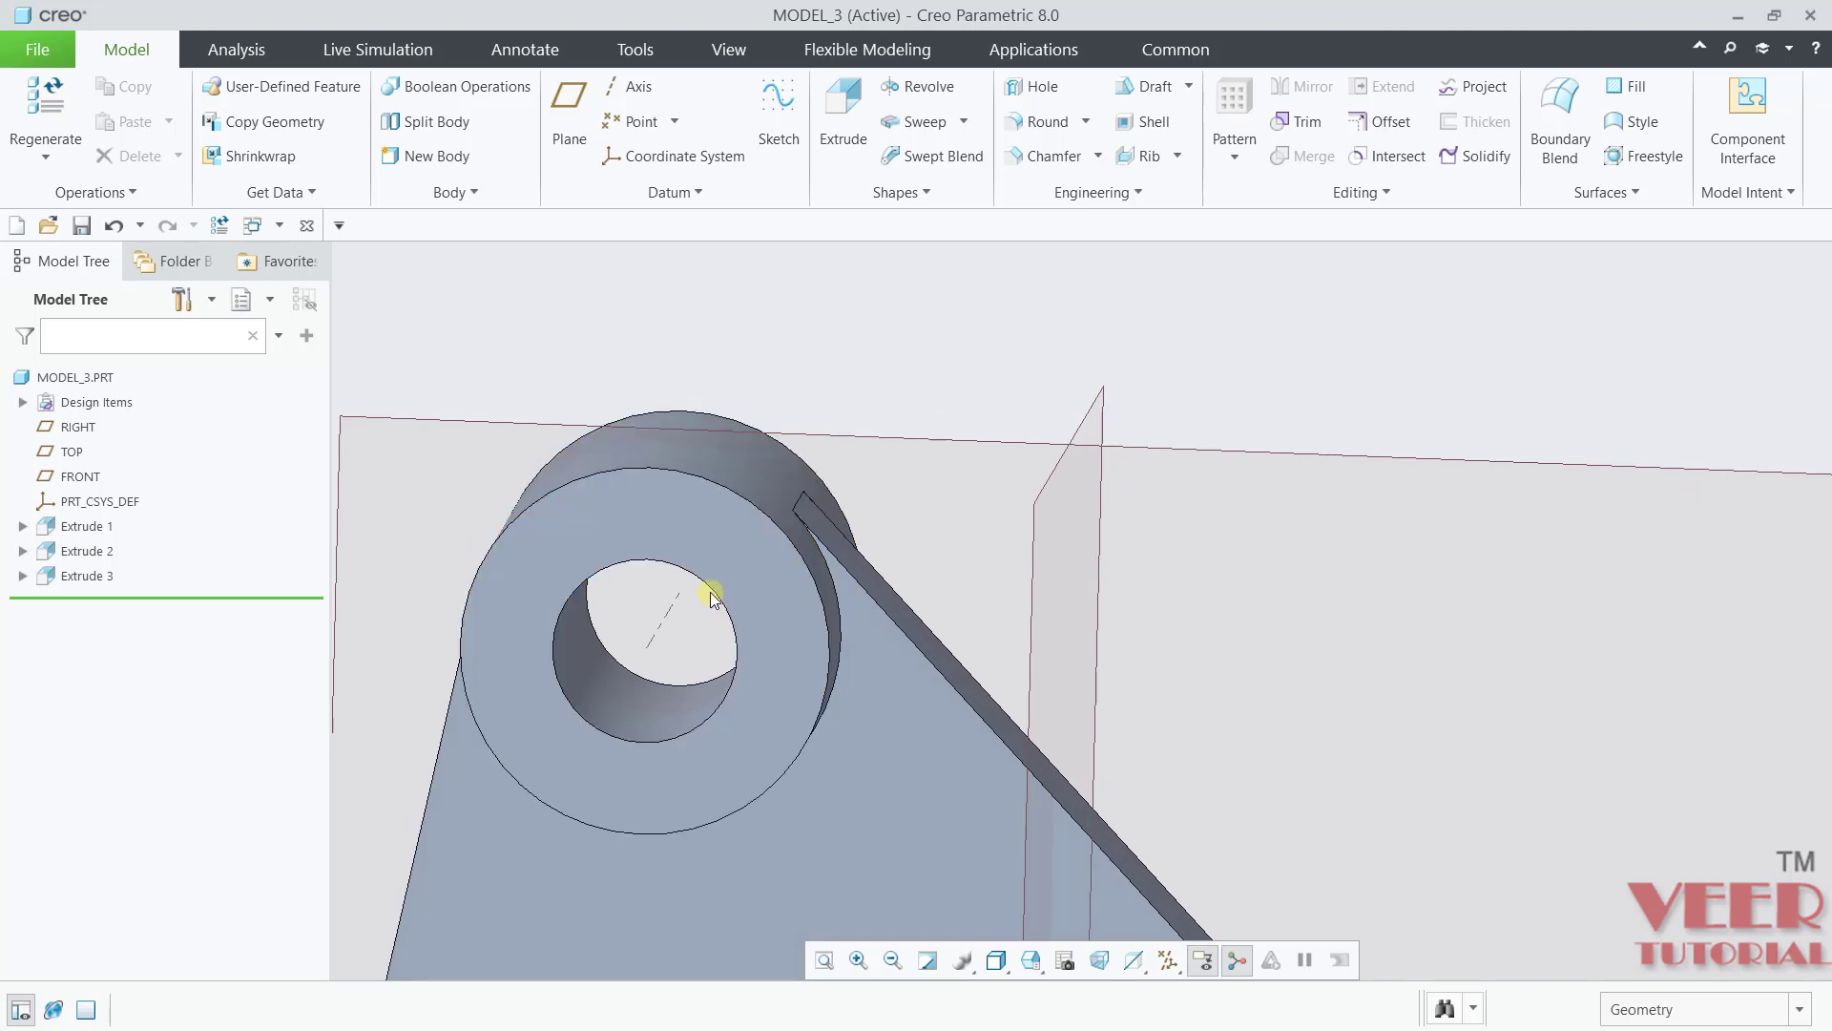
pyautogui.scroll(-5, 665, 614)
pyautogui.scroll(5, 668, 616)
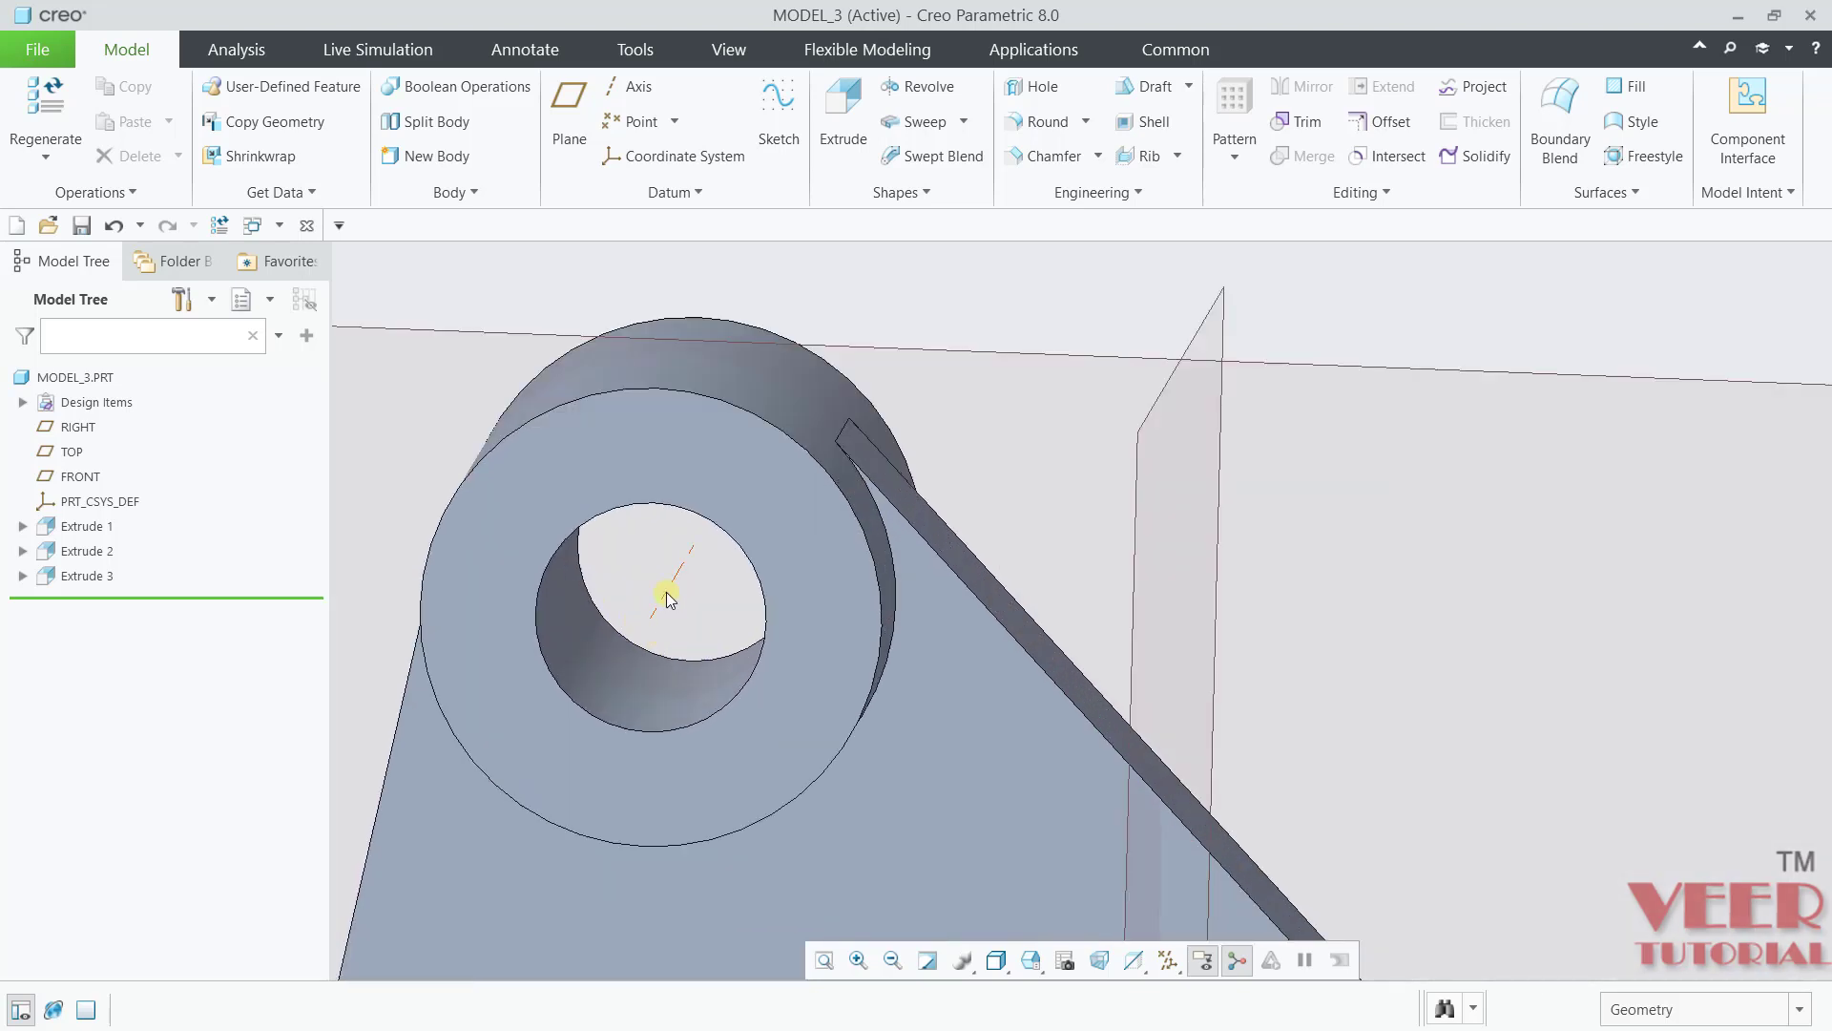
pyautogui.scroll(-3, 800, 494)
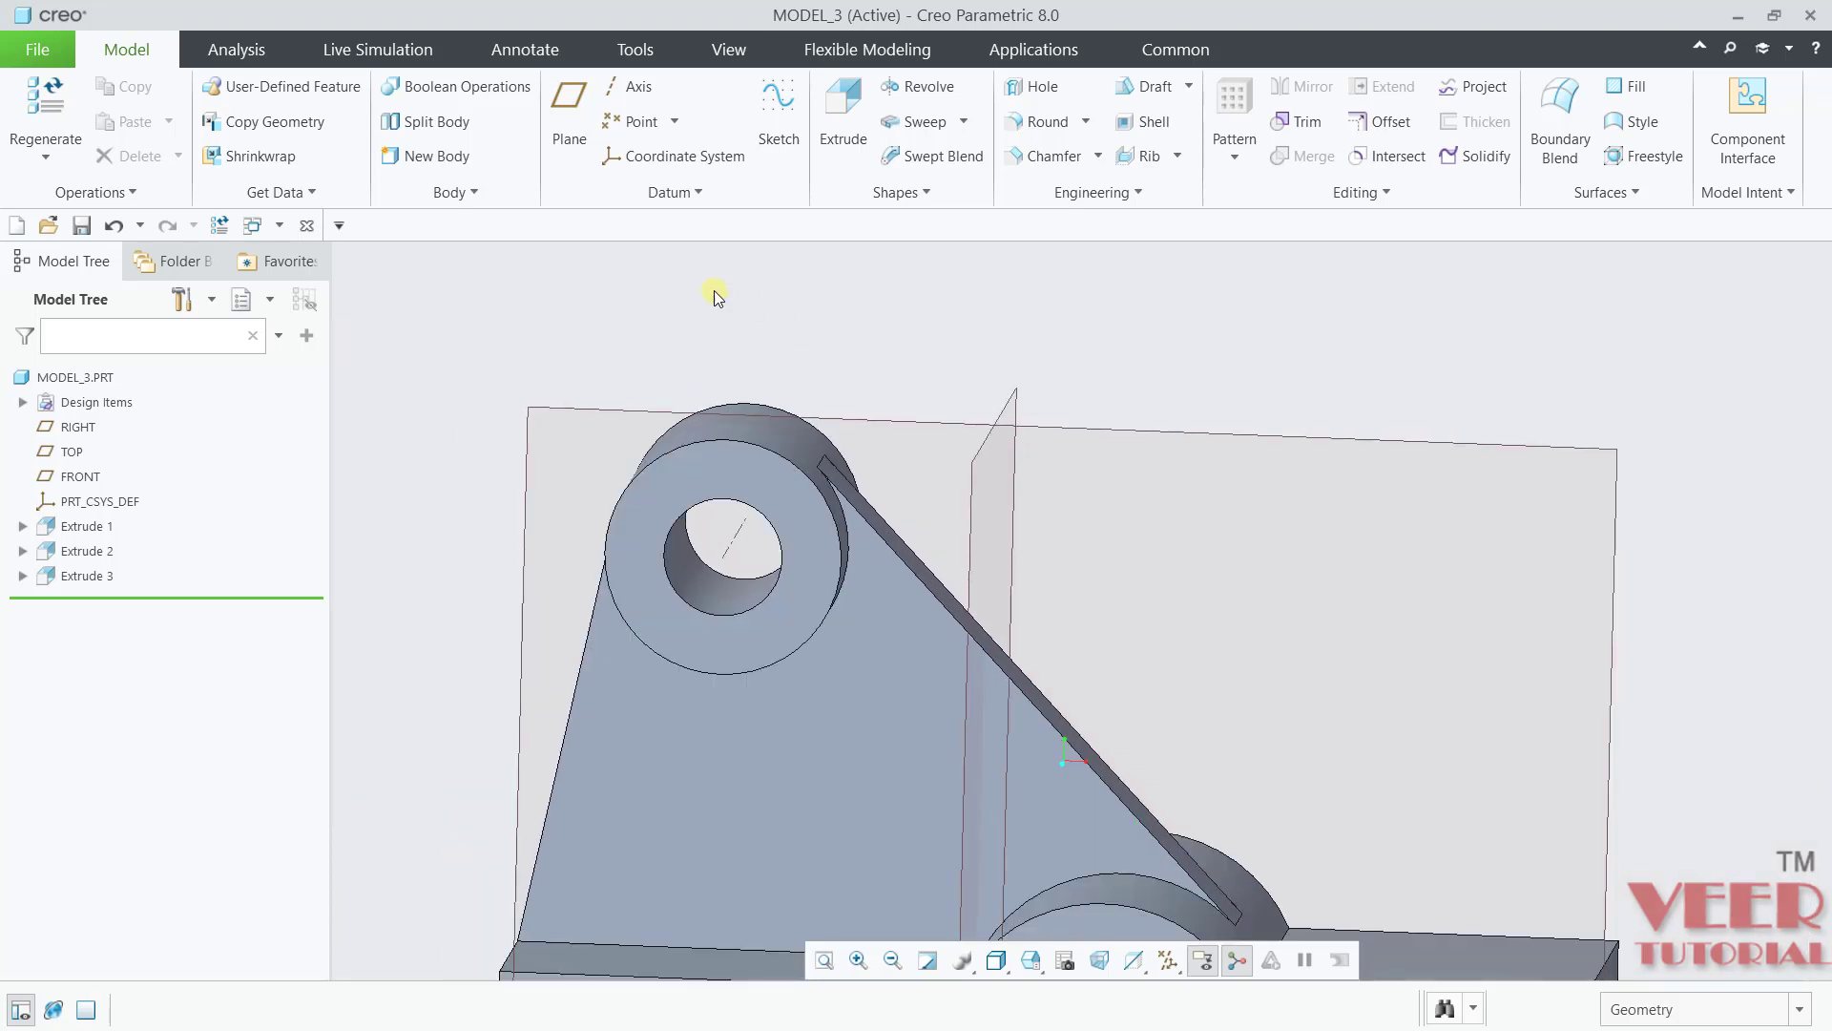
# Step: Begin a datum plane that references the RIGHT plane with the Parallel constraint
pyautogui.click(566, 144)
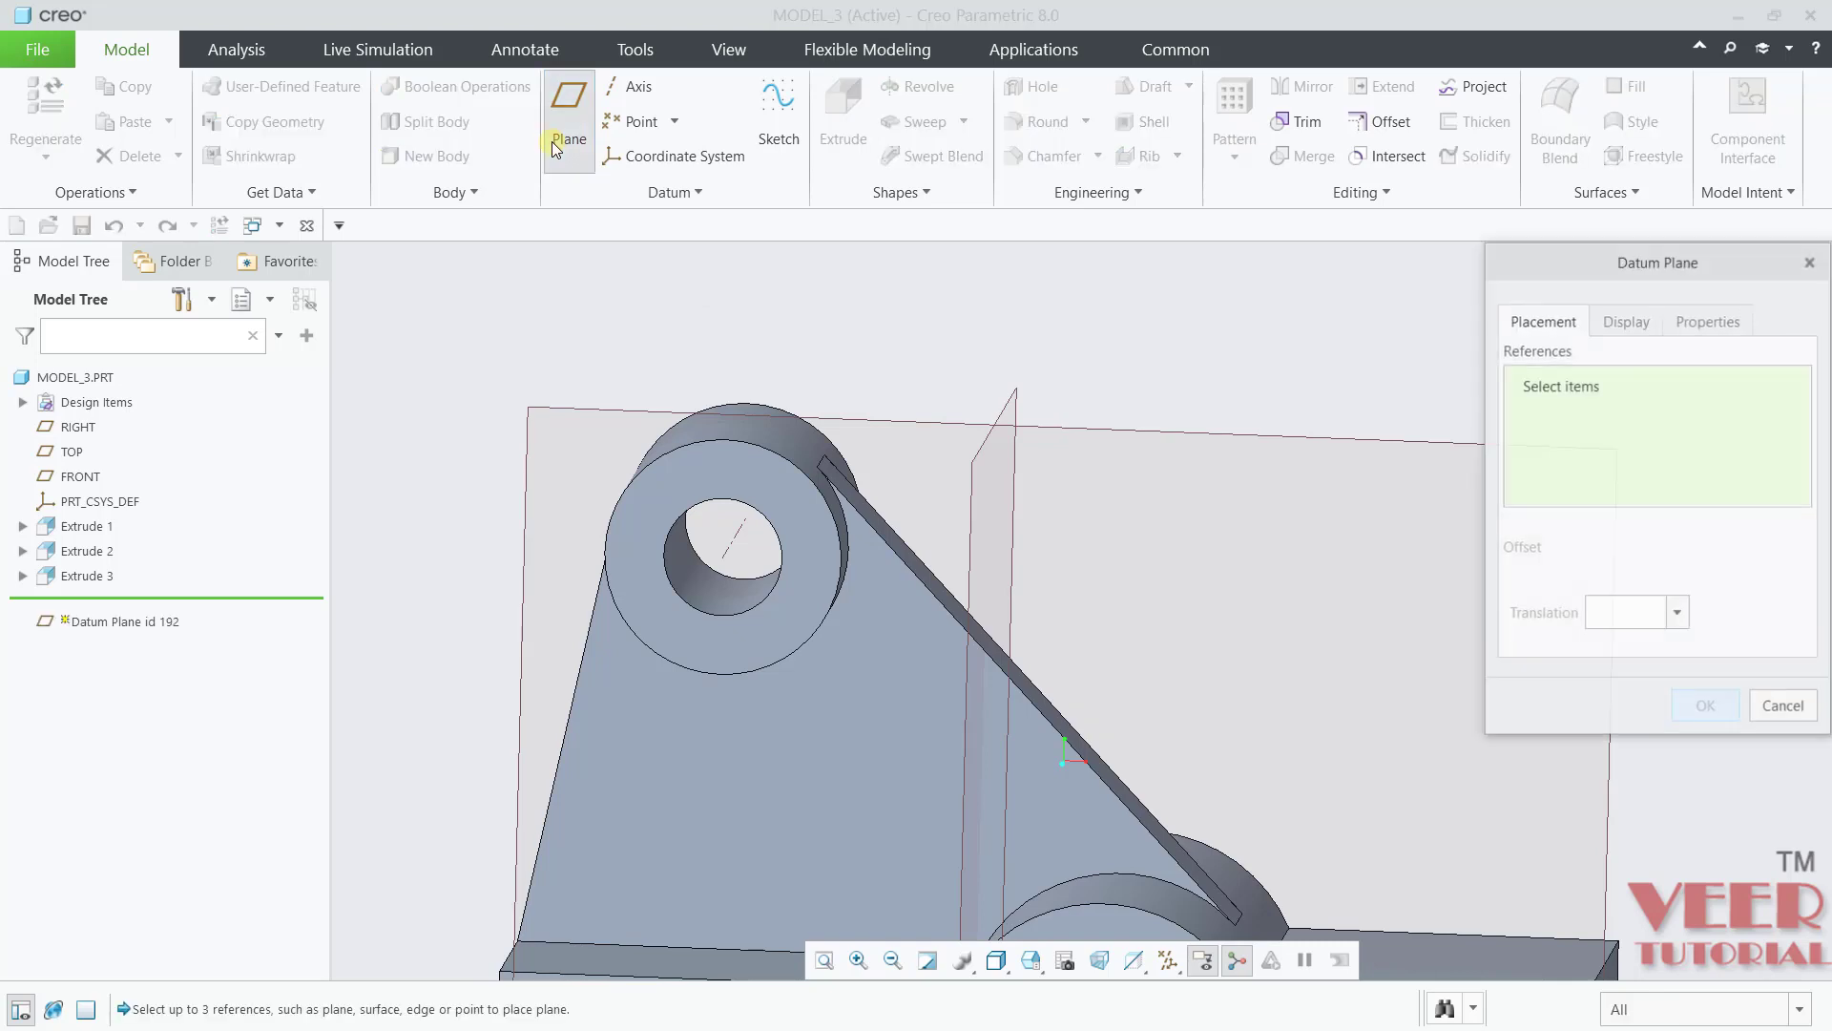
pyautogui.moveTo(1038, 311)
pyautogui.mouseDown(button='middle')
pyautogui.moveTo(1027, 340)
pyautogui.moveTo(1055, 311)
pyautogui.mouseUp(button='middle')
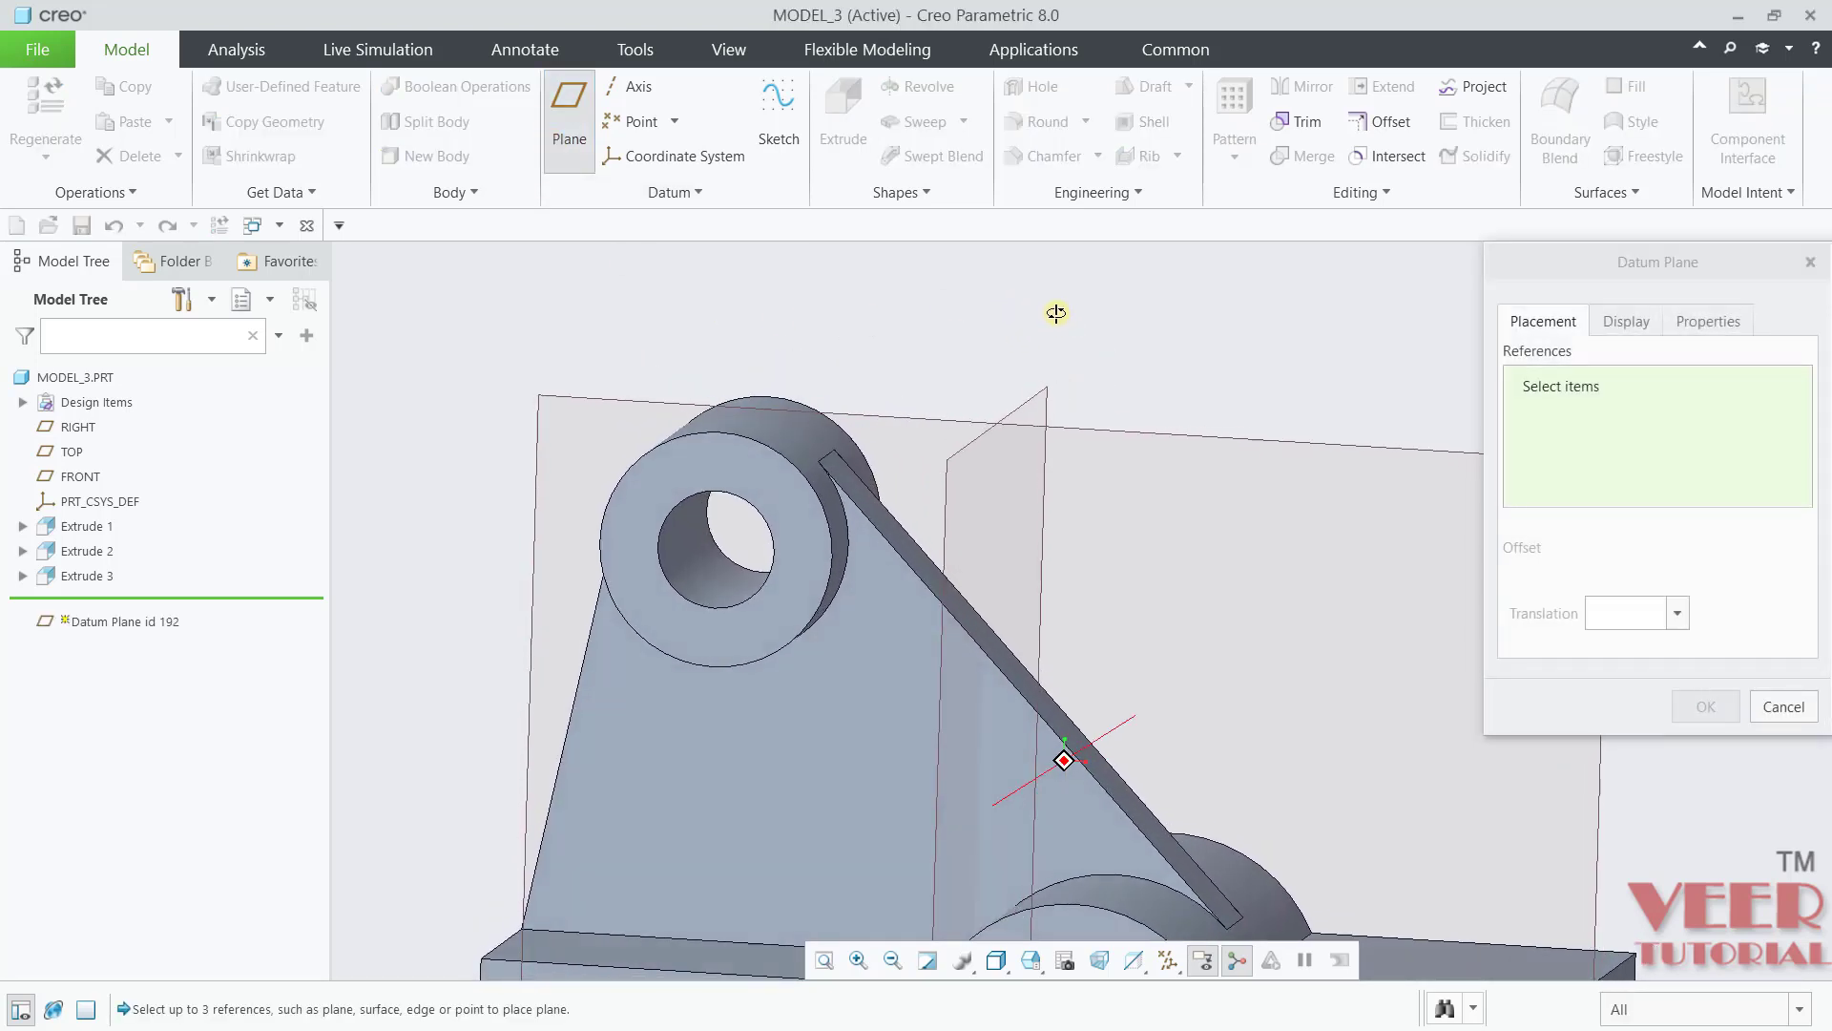
pyautogui.scroll(-5, 1102, 344)
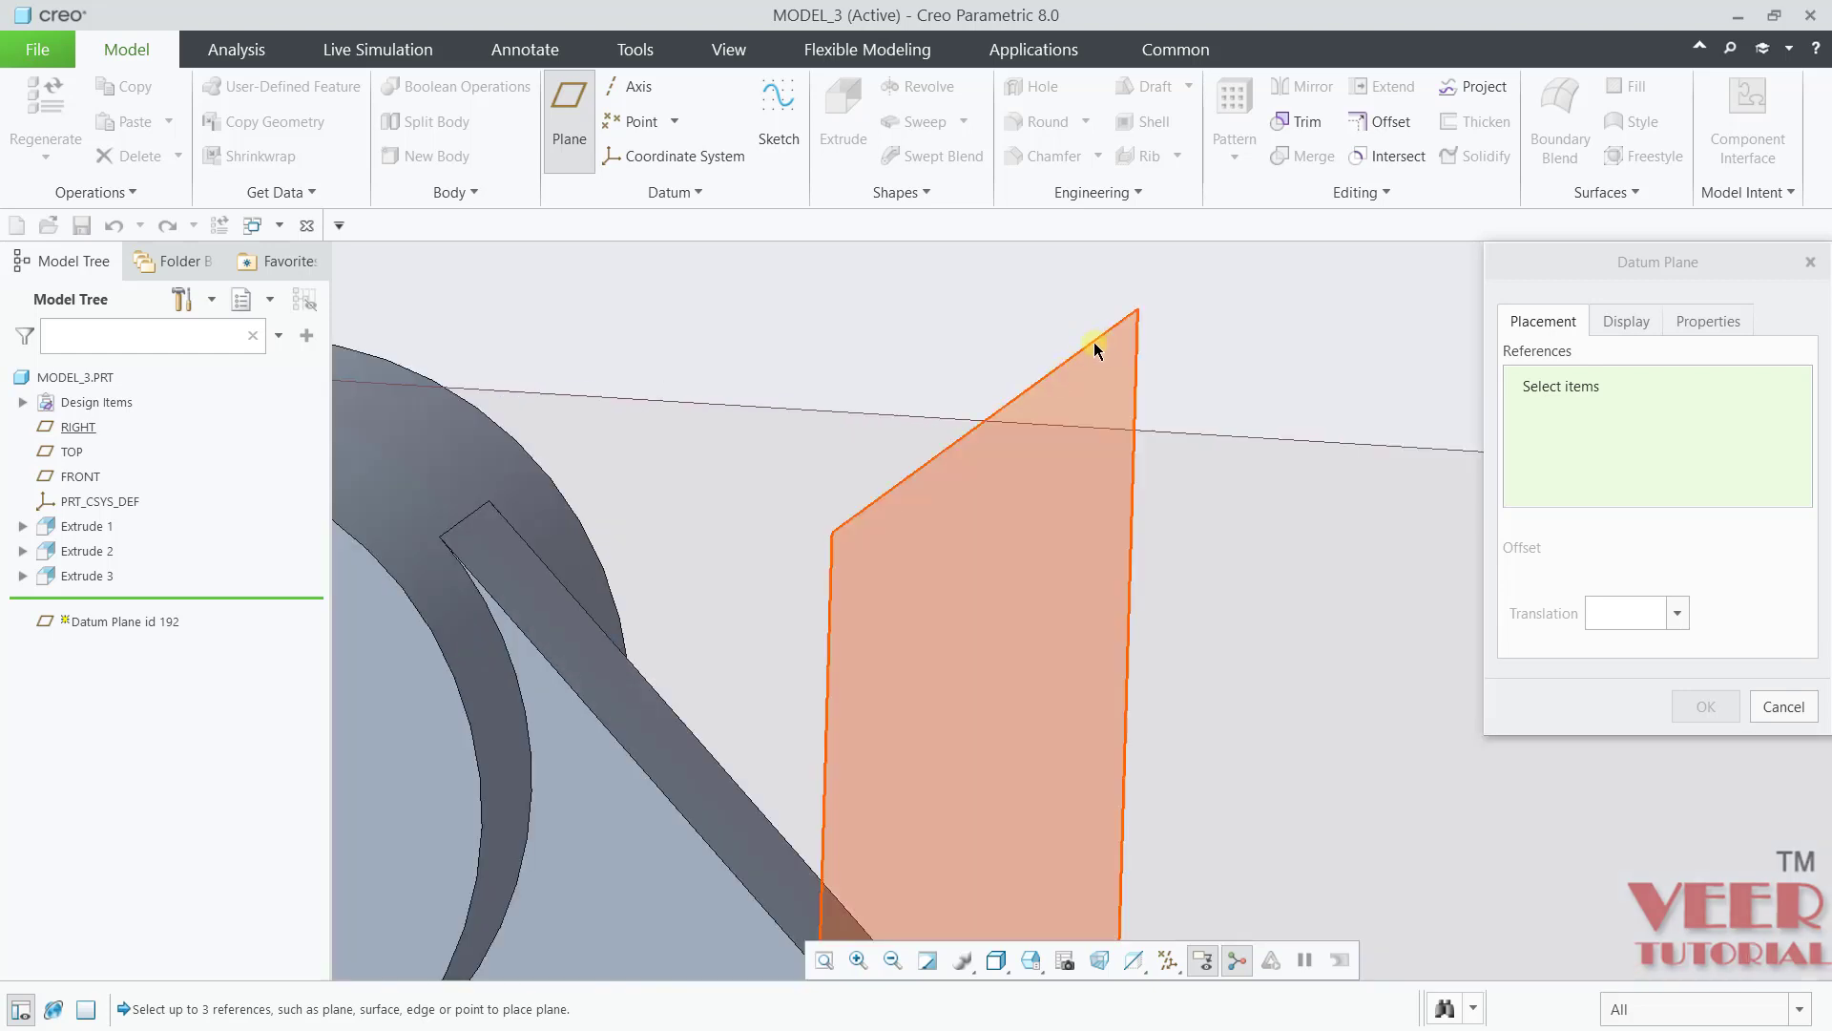
pyautogui.click(1094, 341)
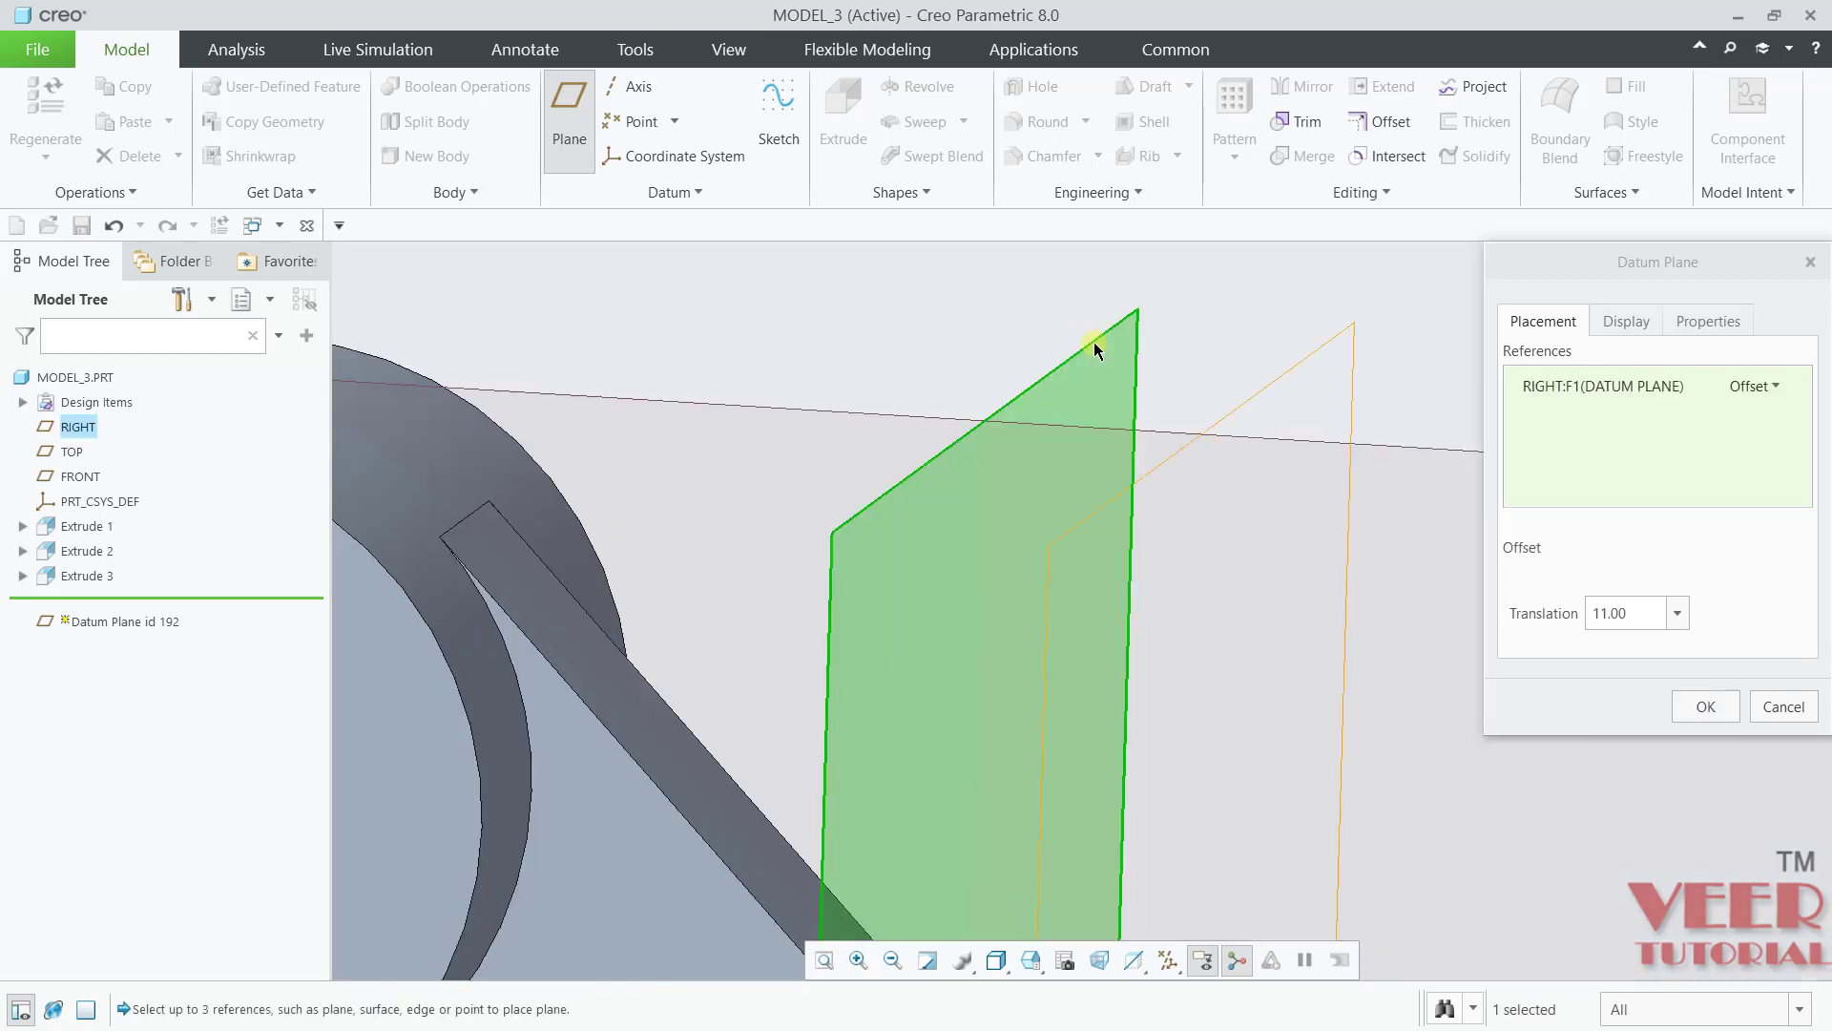
pyautogui.scroll(2, 1054, 439)
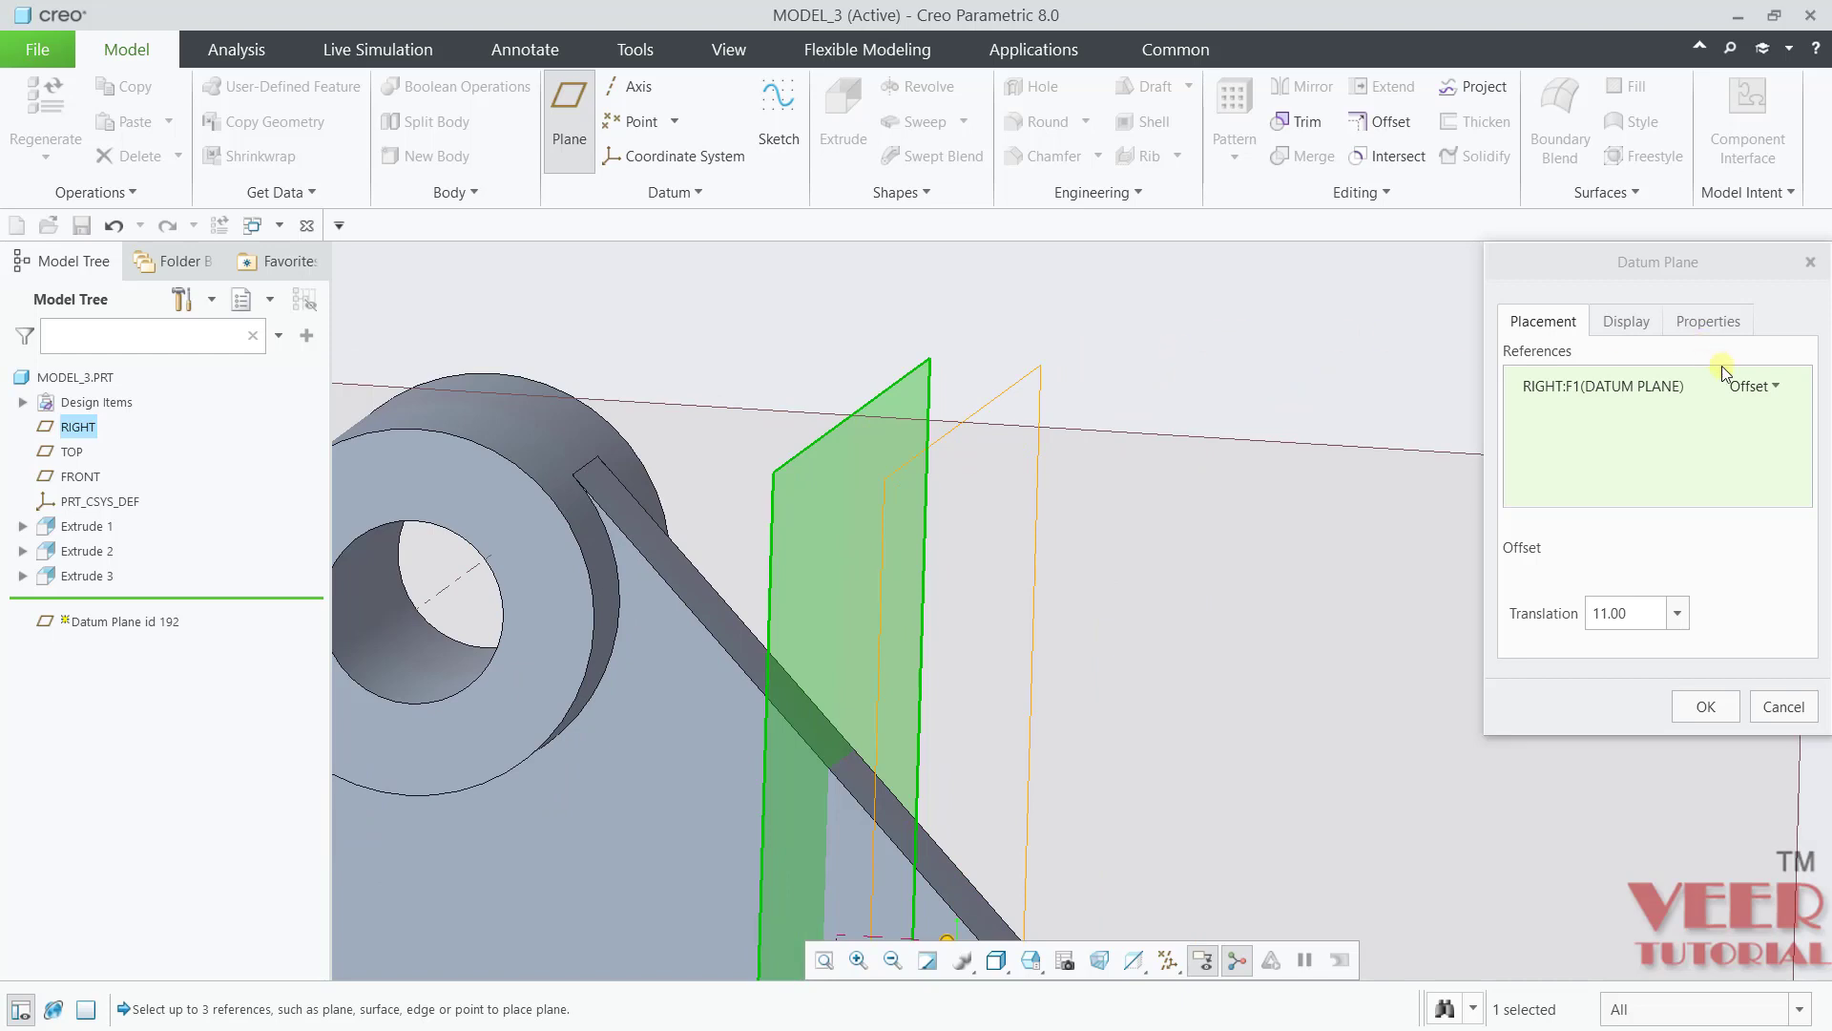
pyautogui.click(1779, 384)
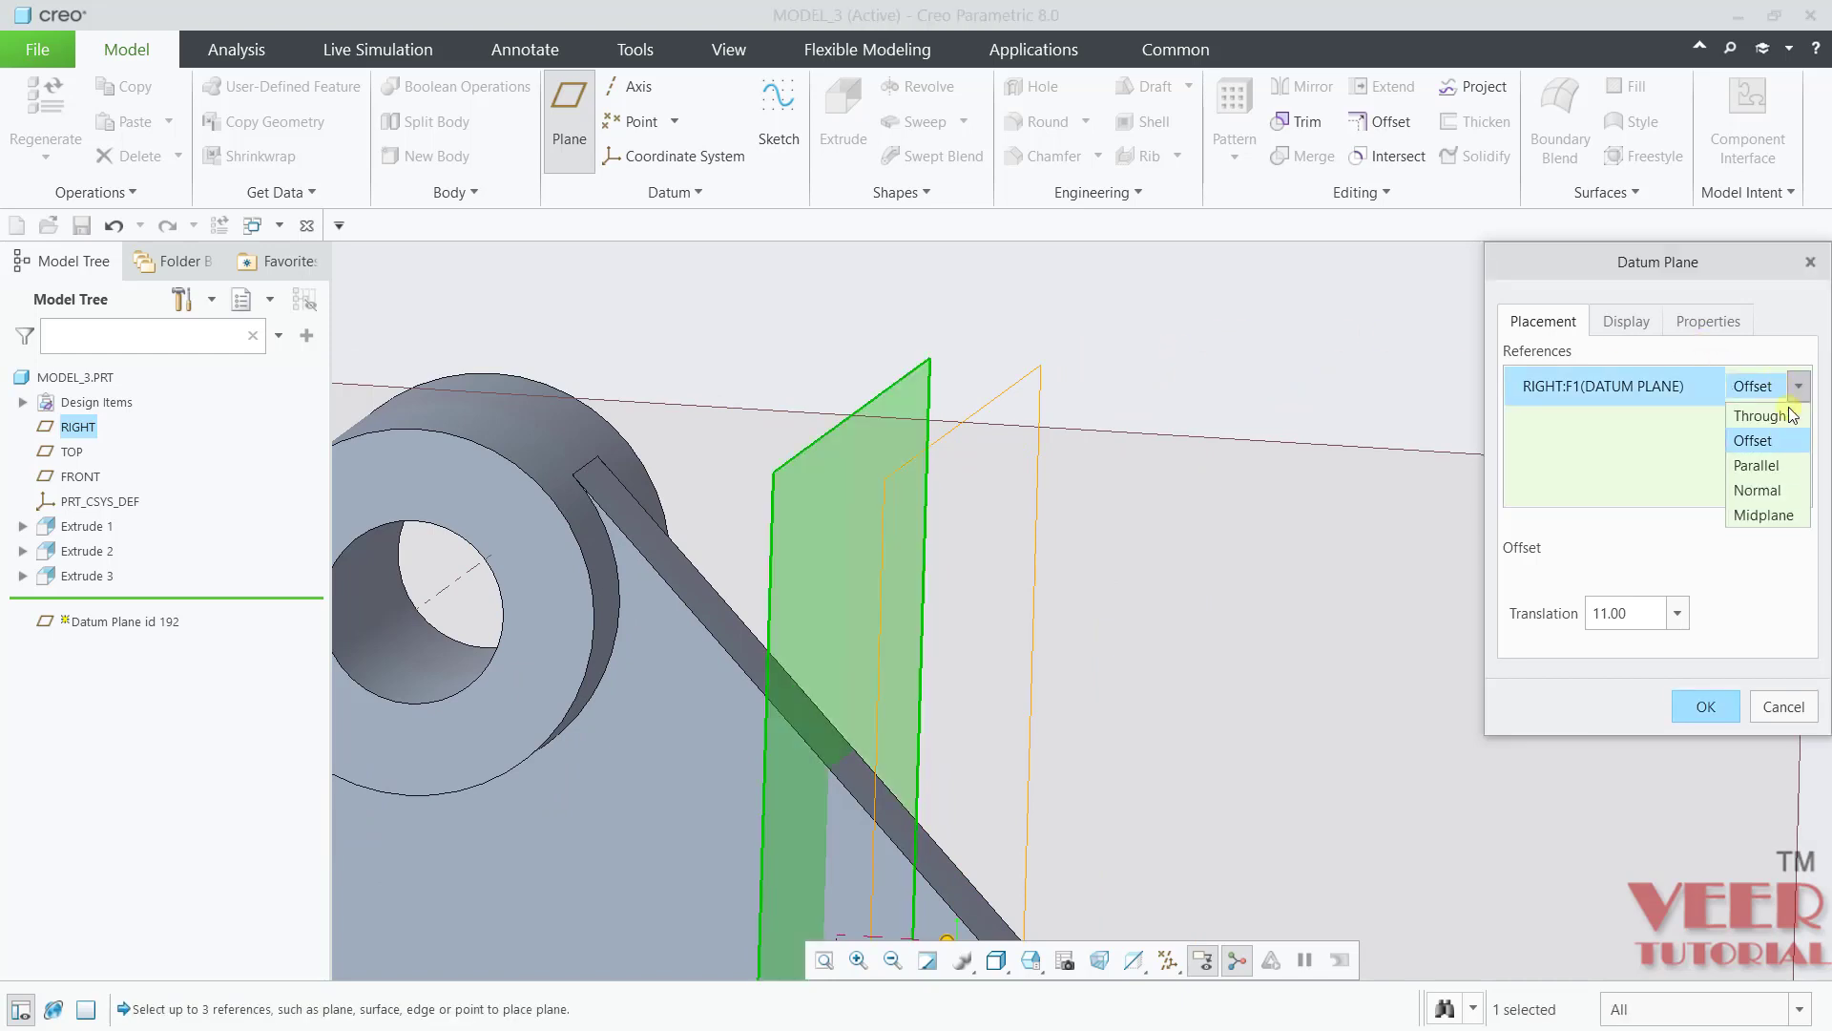
pyautogui.click(1779, 461)
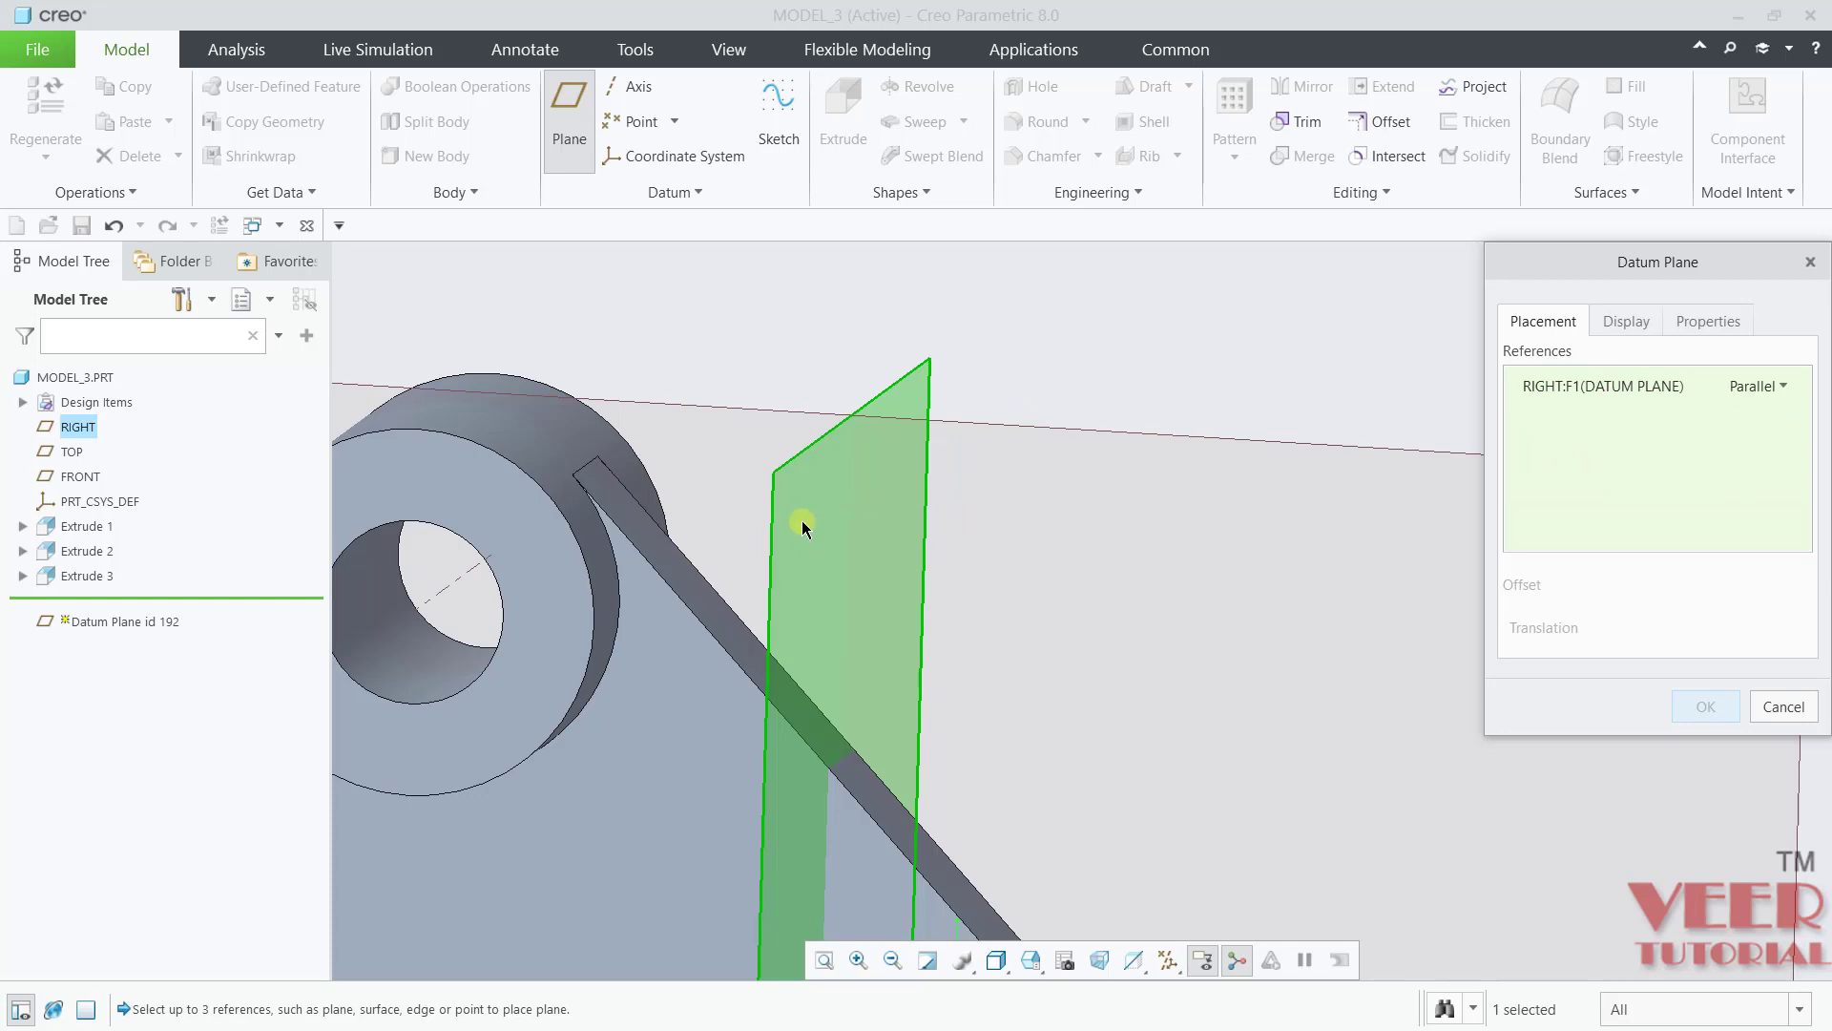
# Step: Add the boss's bore axis as a Through reference and create the datum plane
pyautogui.keyDown('ctrl'); pyautogui.click(449, 587); pyautogui.keyUp('ctrl')
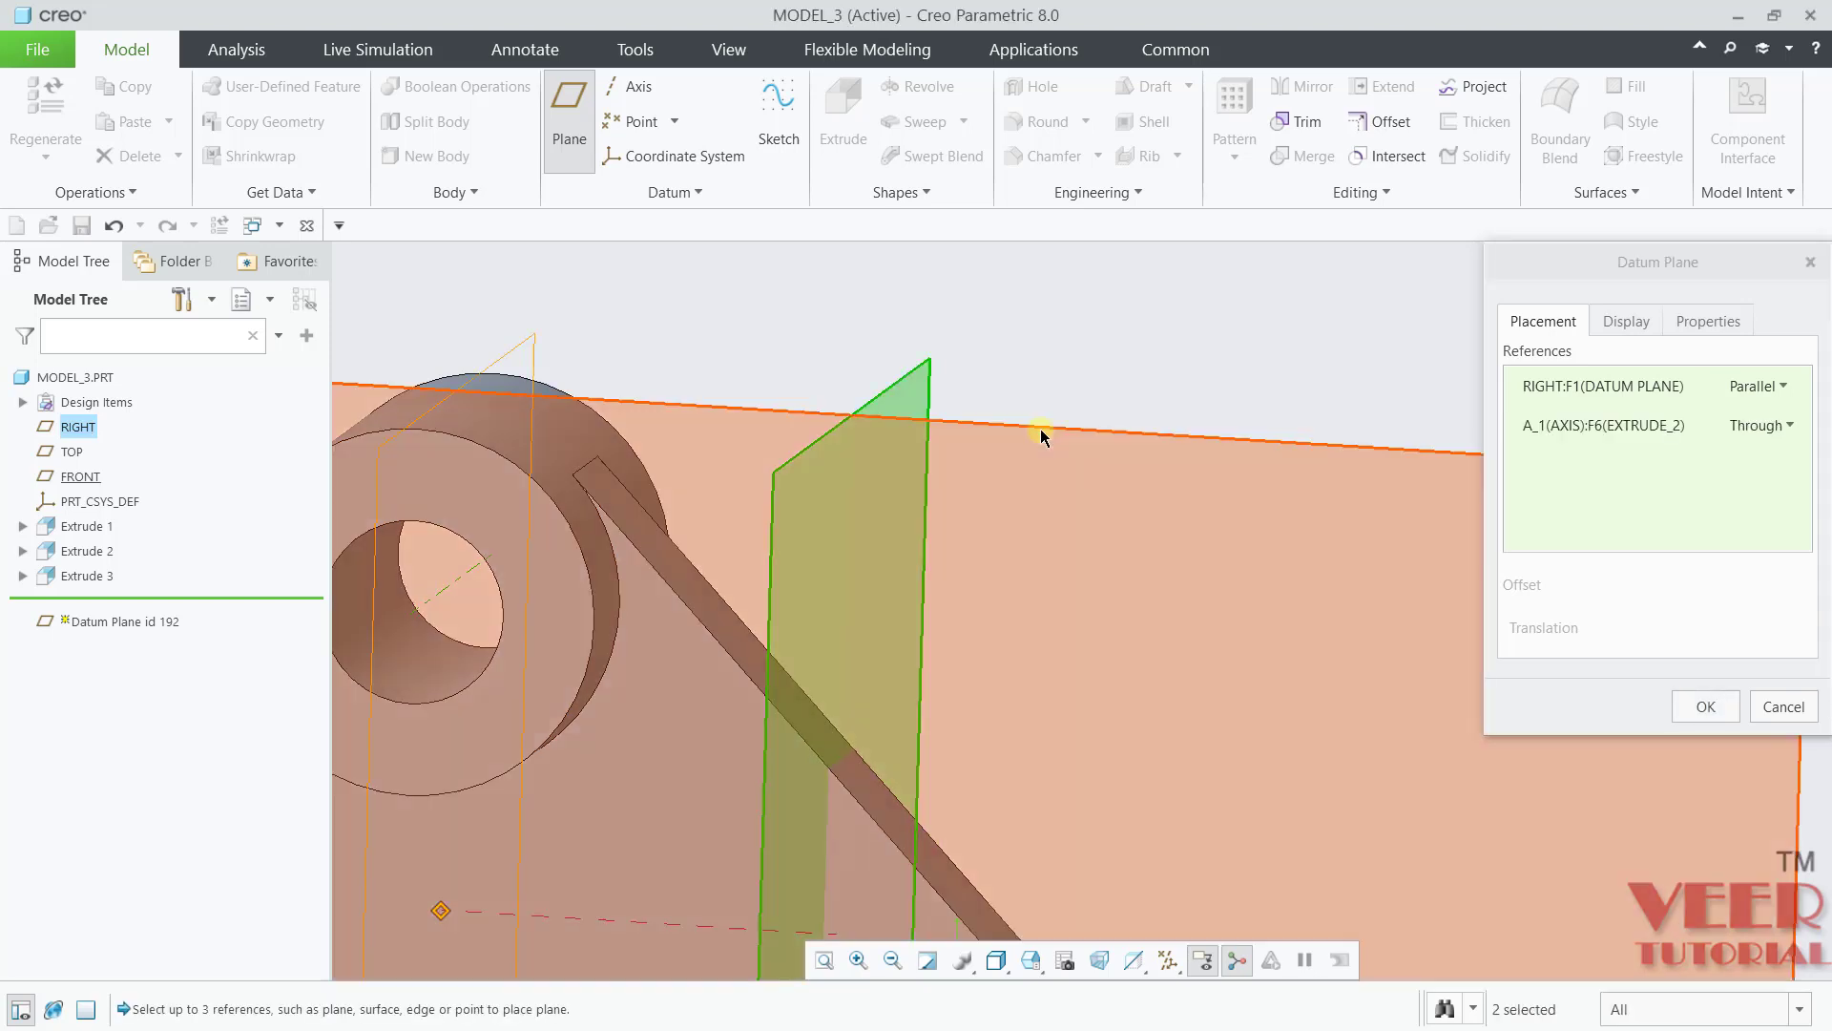
pyautogui.scroll(-3, 1043, 429)
pyautogui.moveTo(1002, 369)
pyautogui.mouseDown(button='middle')
pyautogui.moveTo(1031, 442)
pyautogui.moveTo(1047, 303)
pyautogui.moveTo(1003, 354)
pyautogui.mouseUp(button='middle')
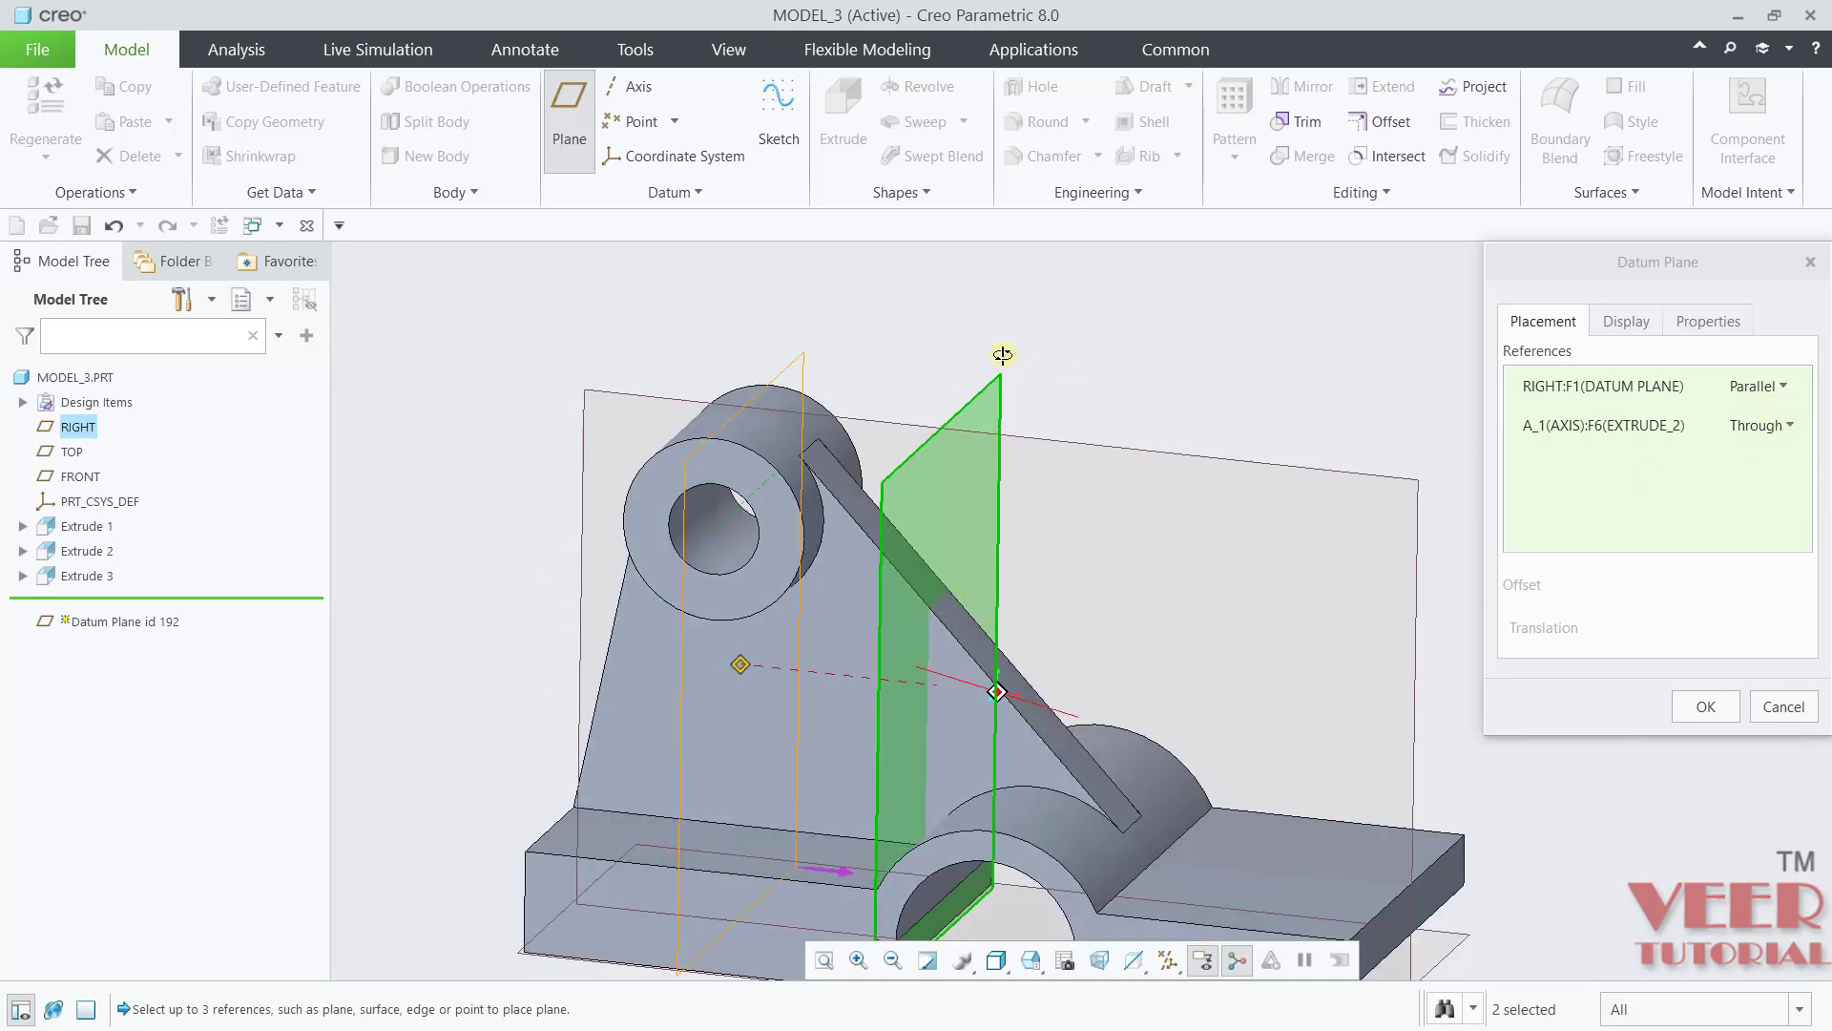
pyautogui.scroll(3, 703, 536)
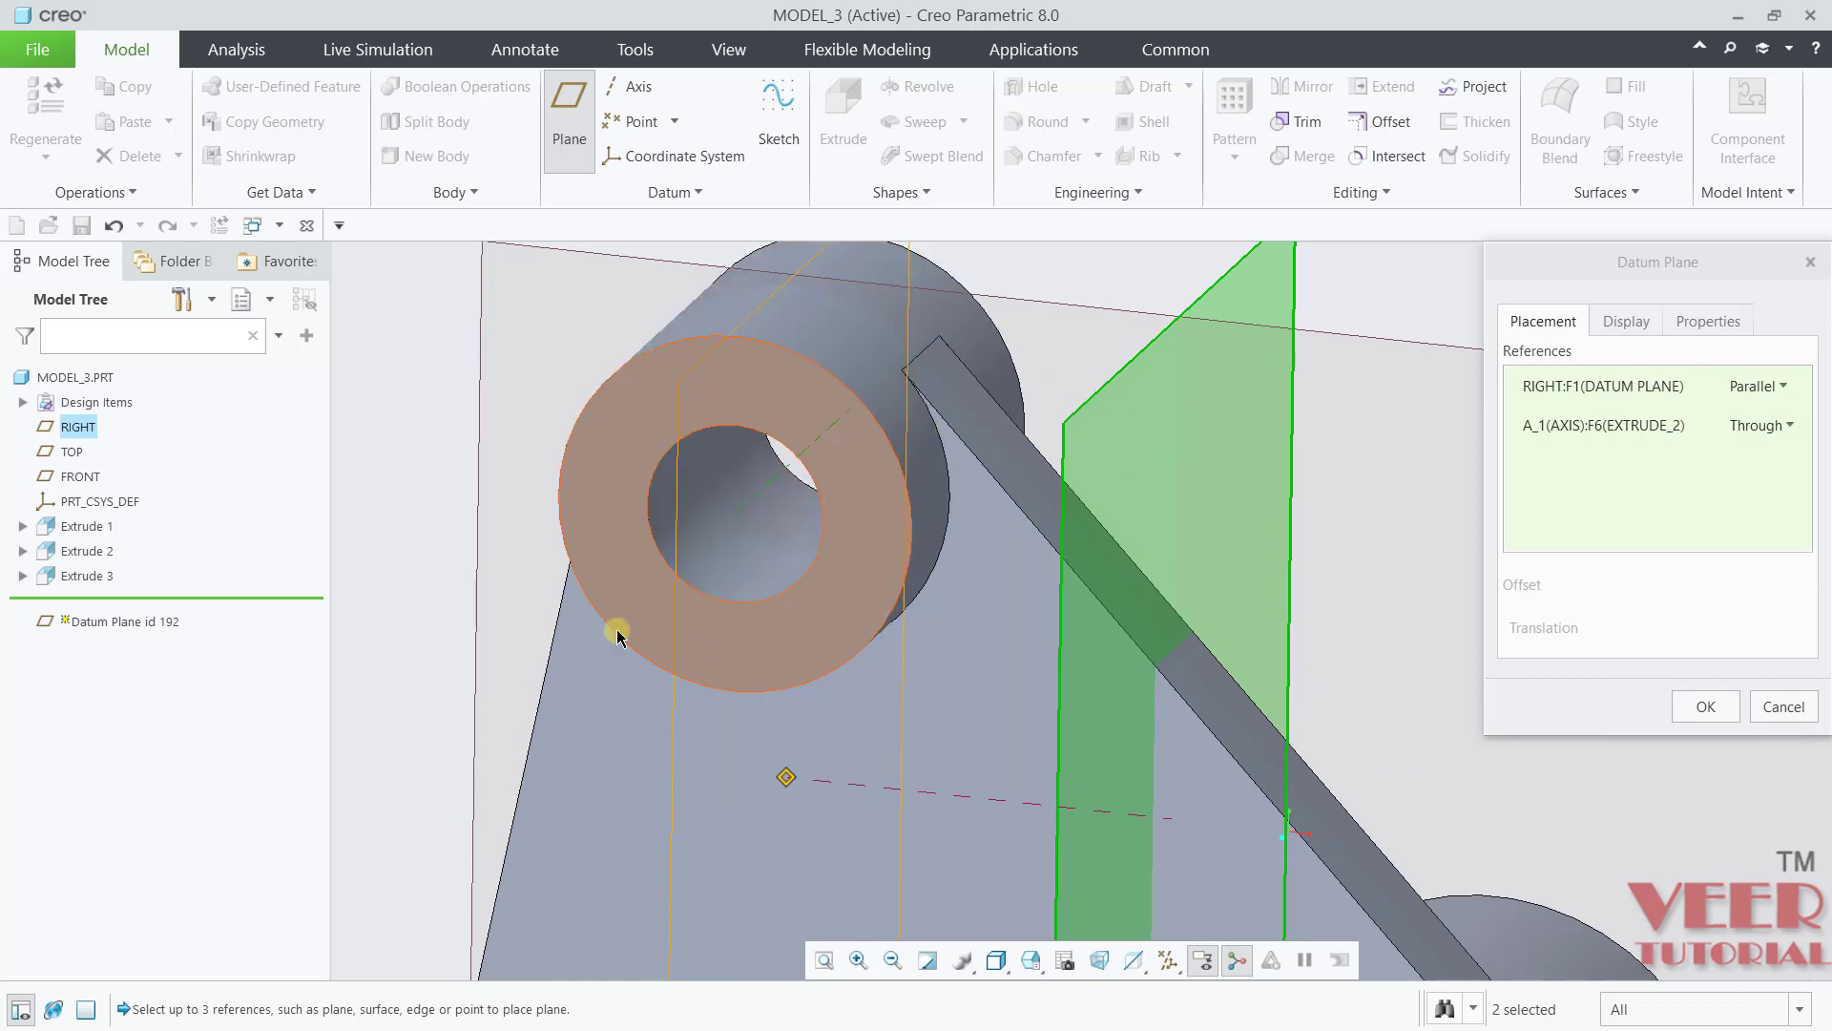
pyautogui.scroll(-3, 617, 637)
pyautogui.scroll(3, 981, 425)
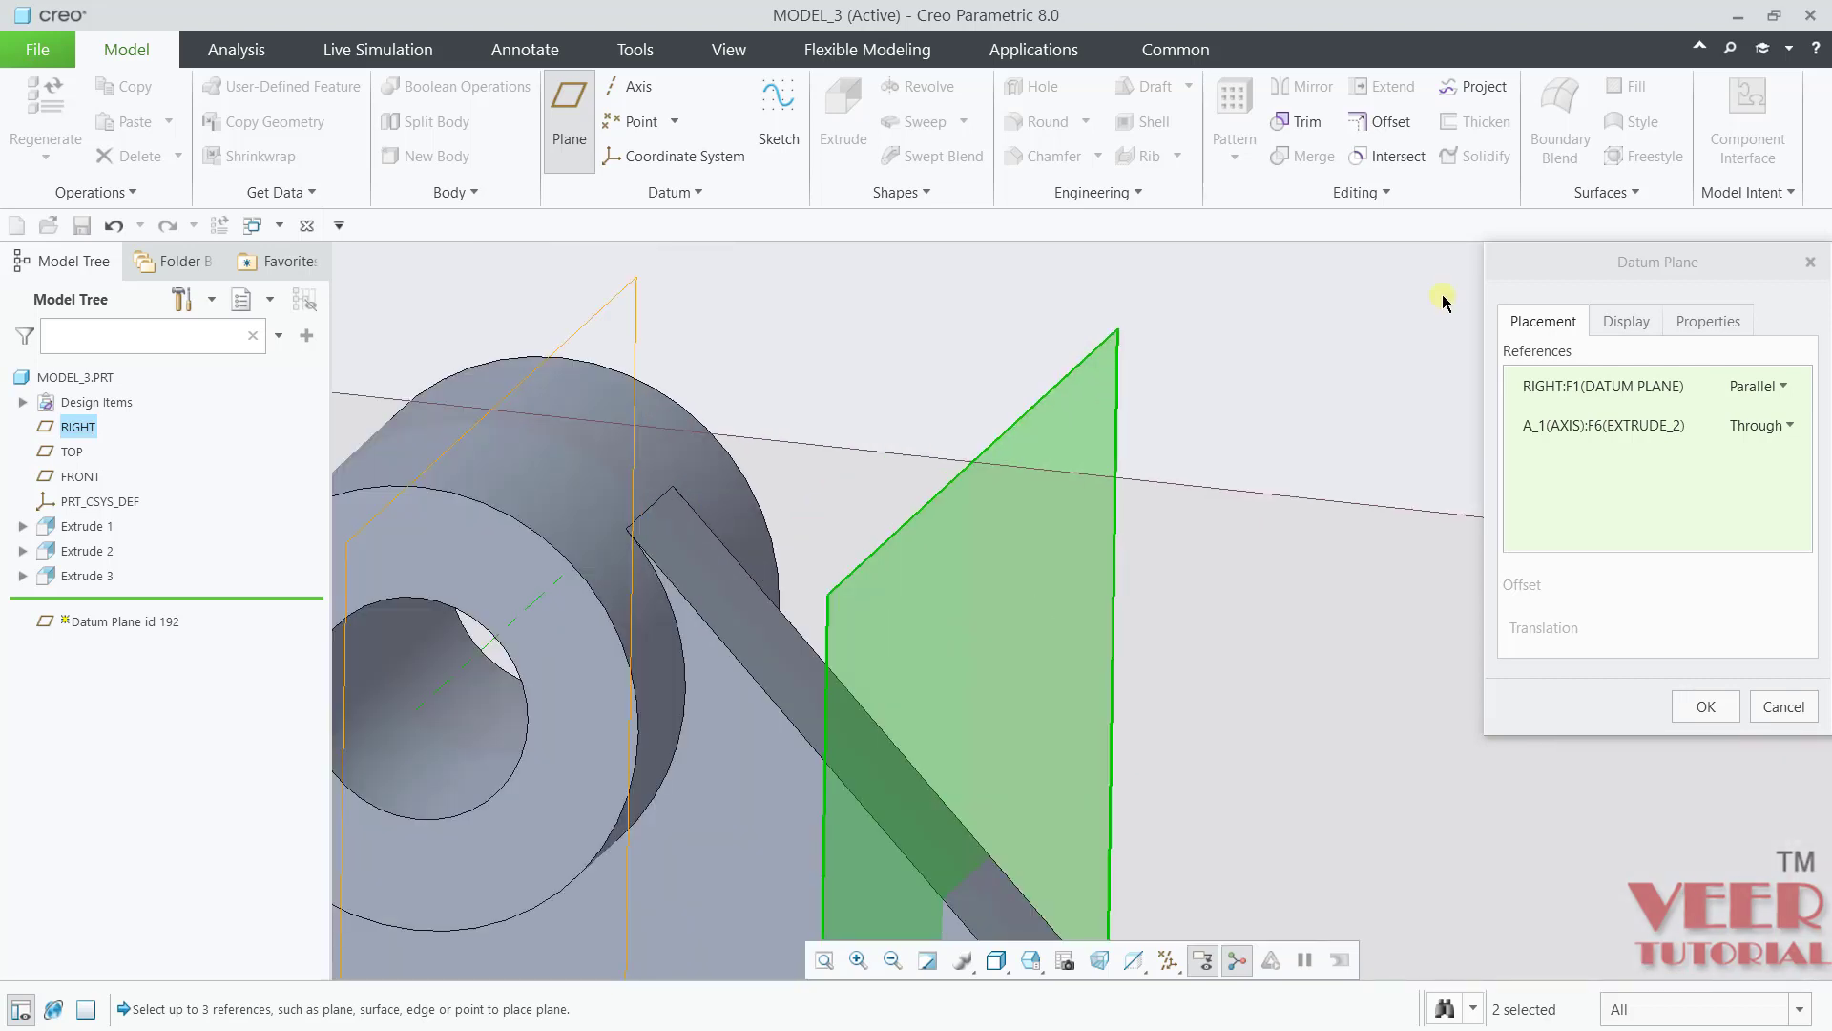
pyautogui.click(1706, 707)
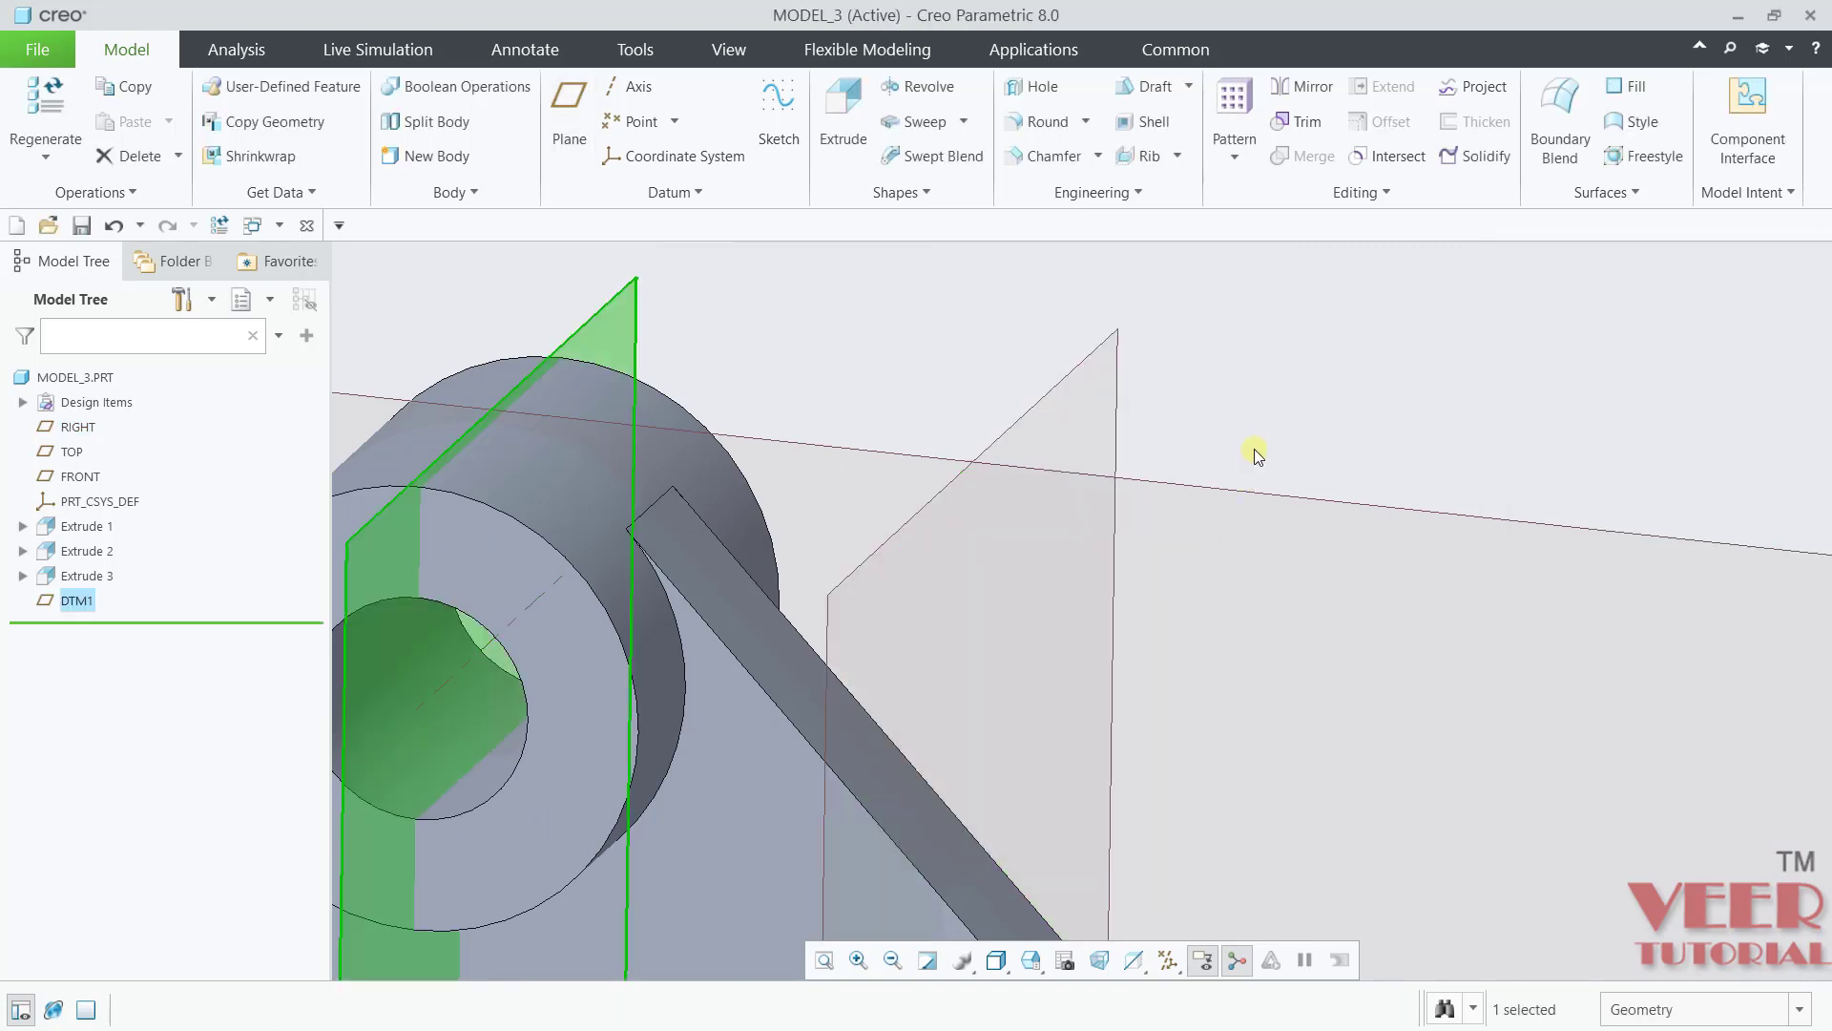
# Step: Start an Extrude sketch on the new datum plane through the boss axis and orient the view normal to it
pyautogui.scroll(-3, 1153, 410)
pyautogui.click(840, 134)
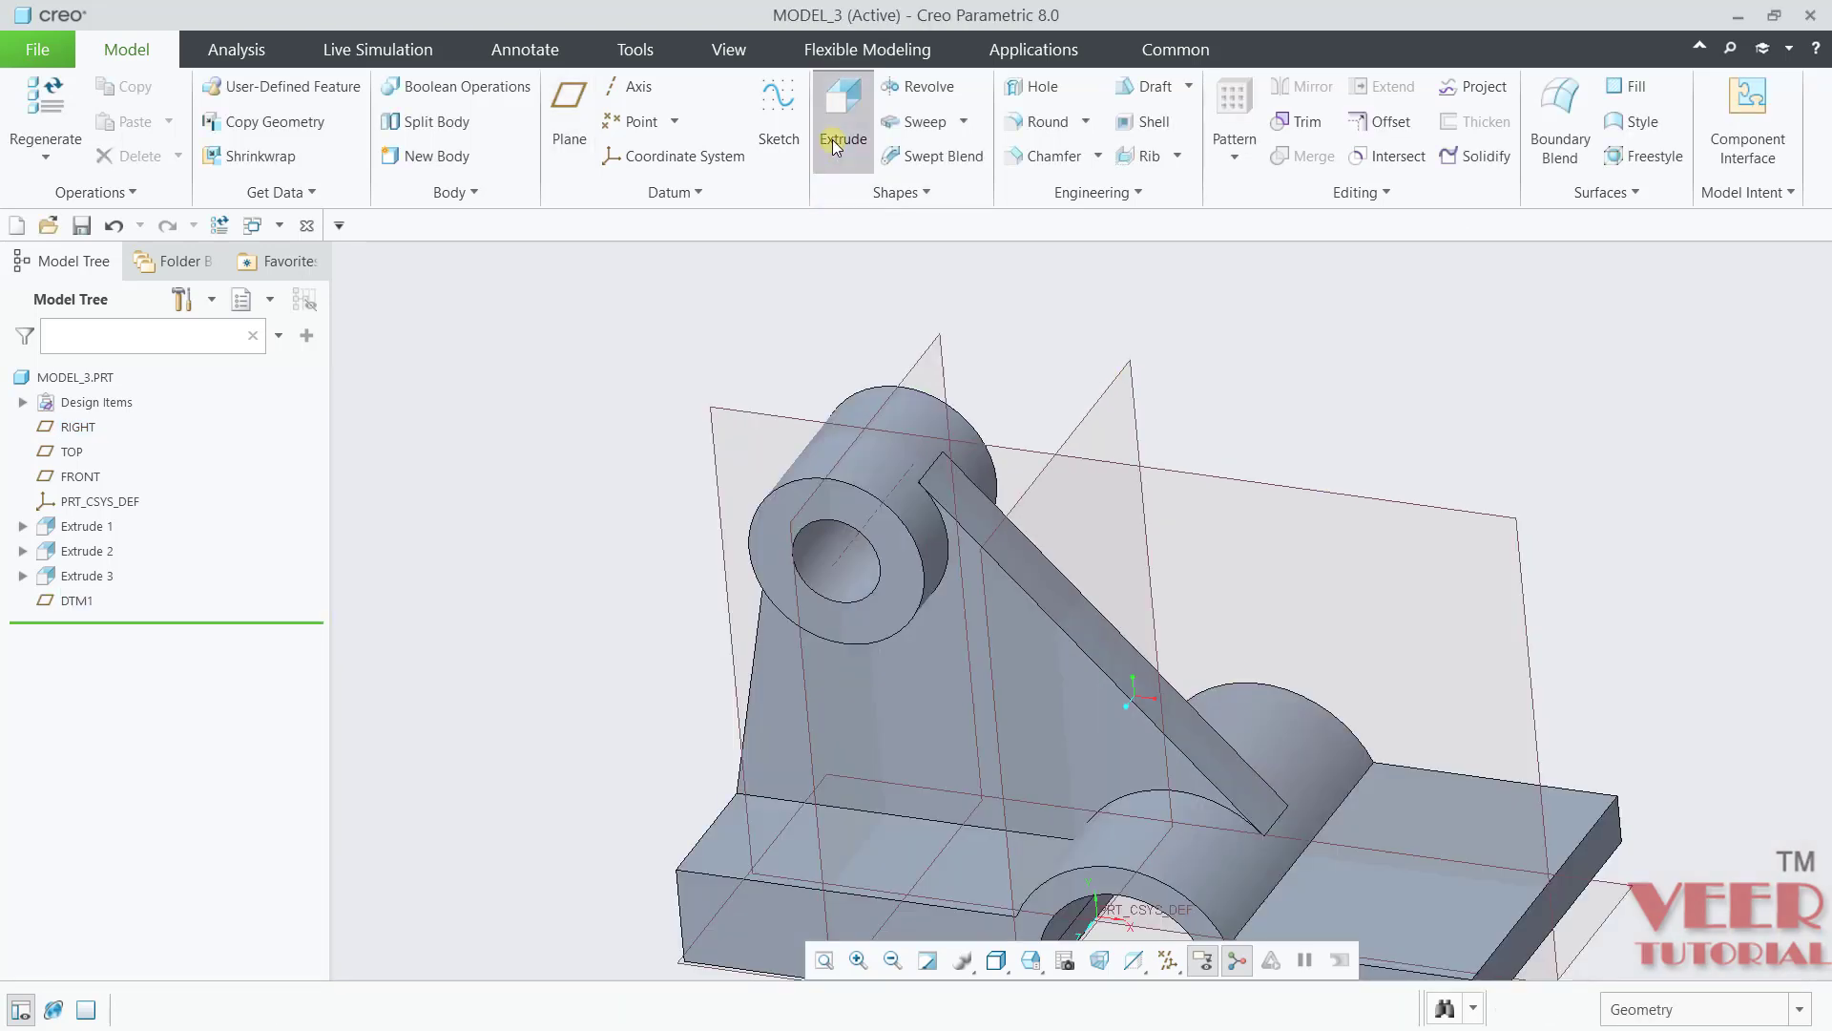
pyautogui.moveTo(994, 531); pyautogui.dragTo(926, 528, button='middle')
pyautogui.scroll(5, 818, 659)
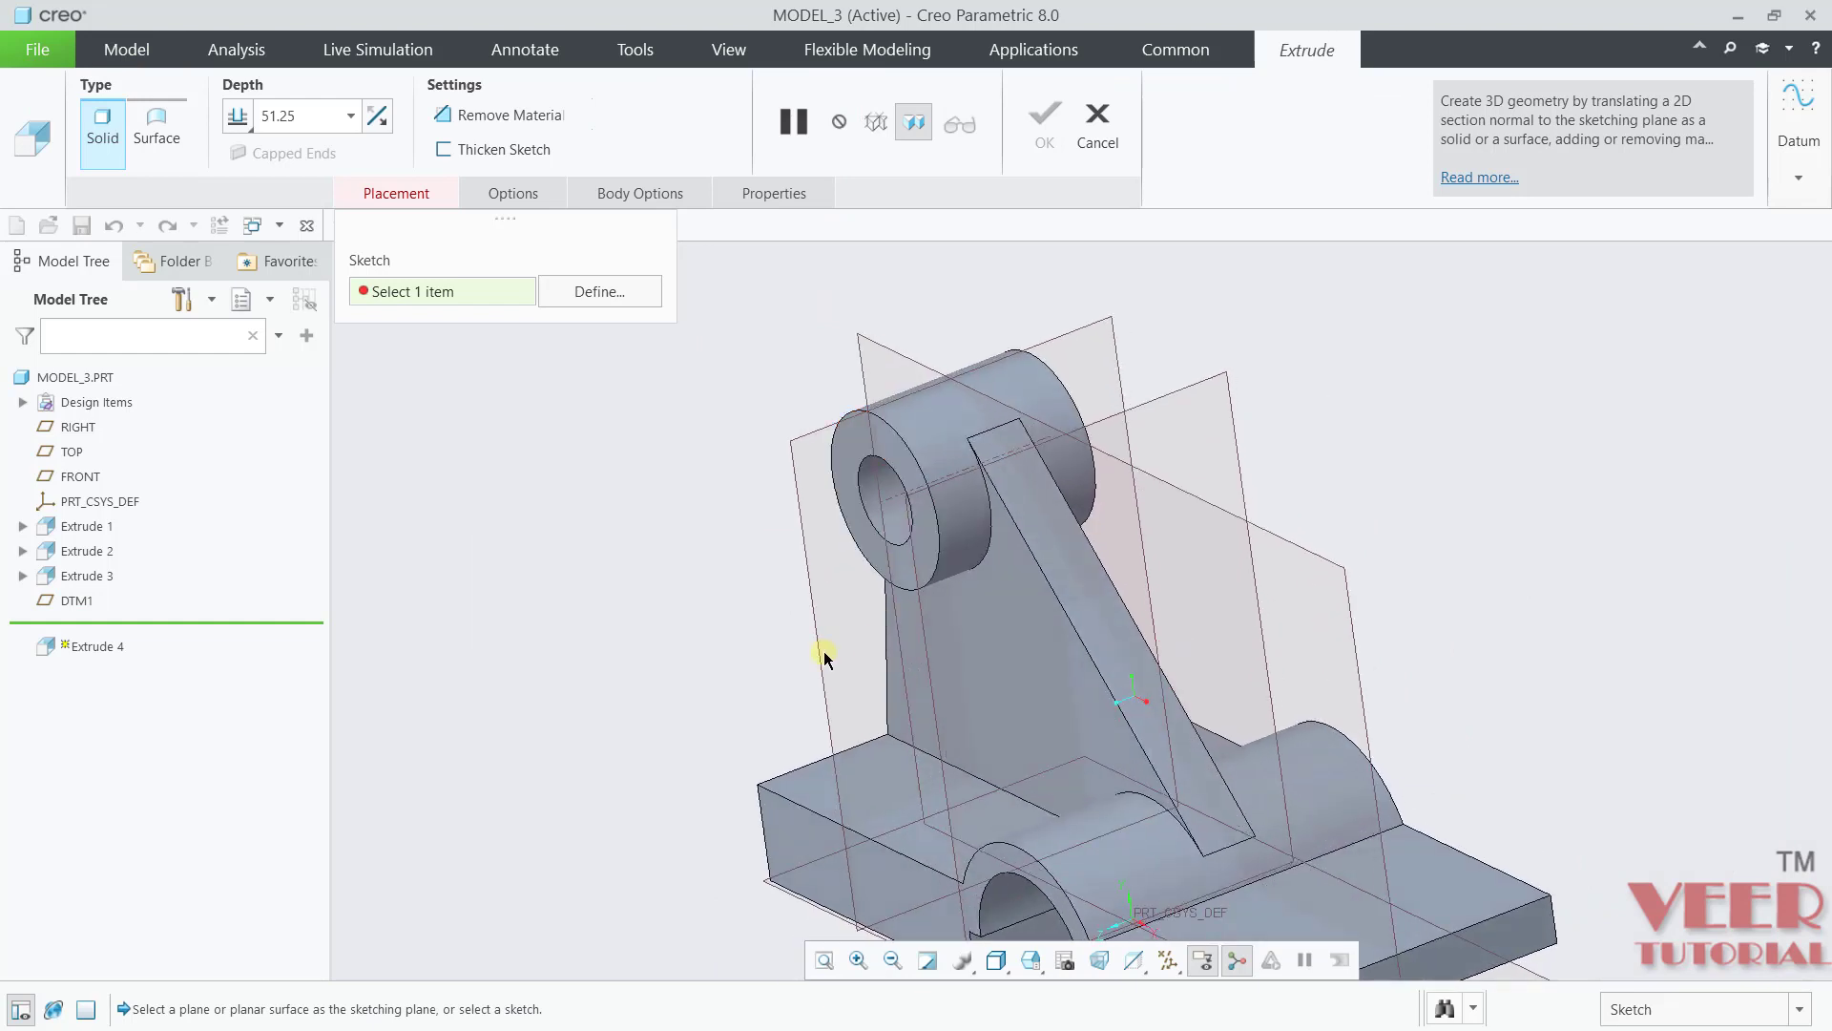
pyautogui.click(816, 673)
pyautogui.click(31, 156)
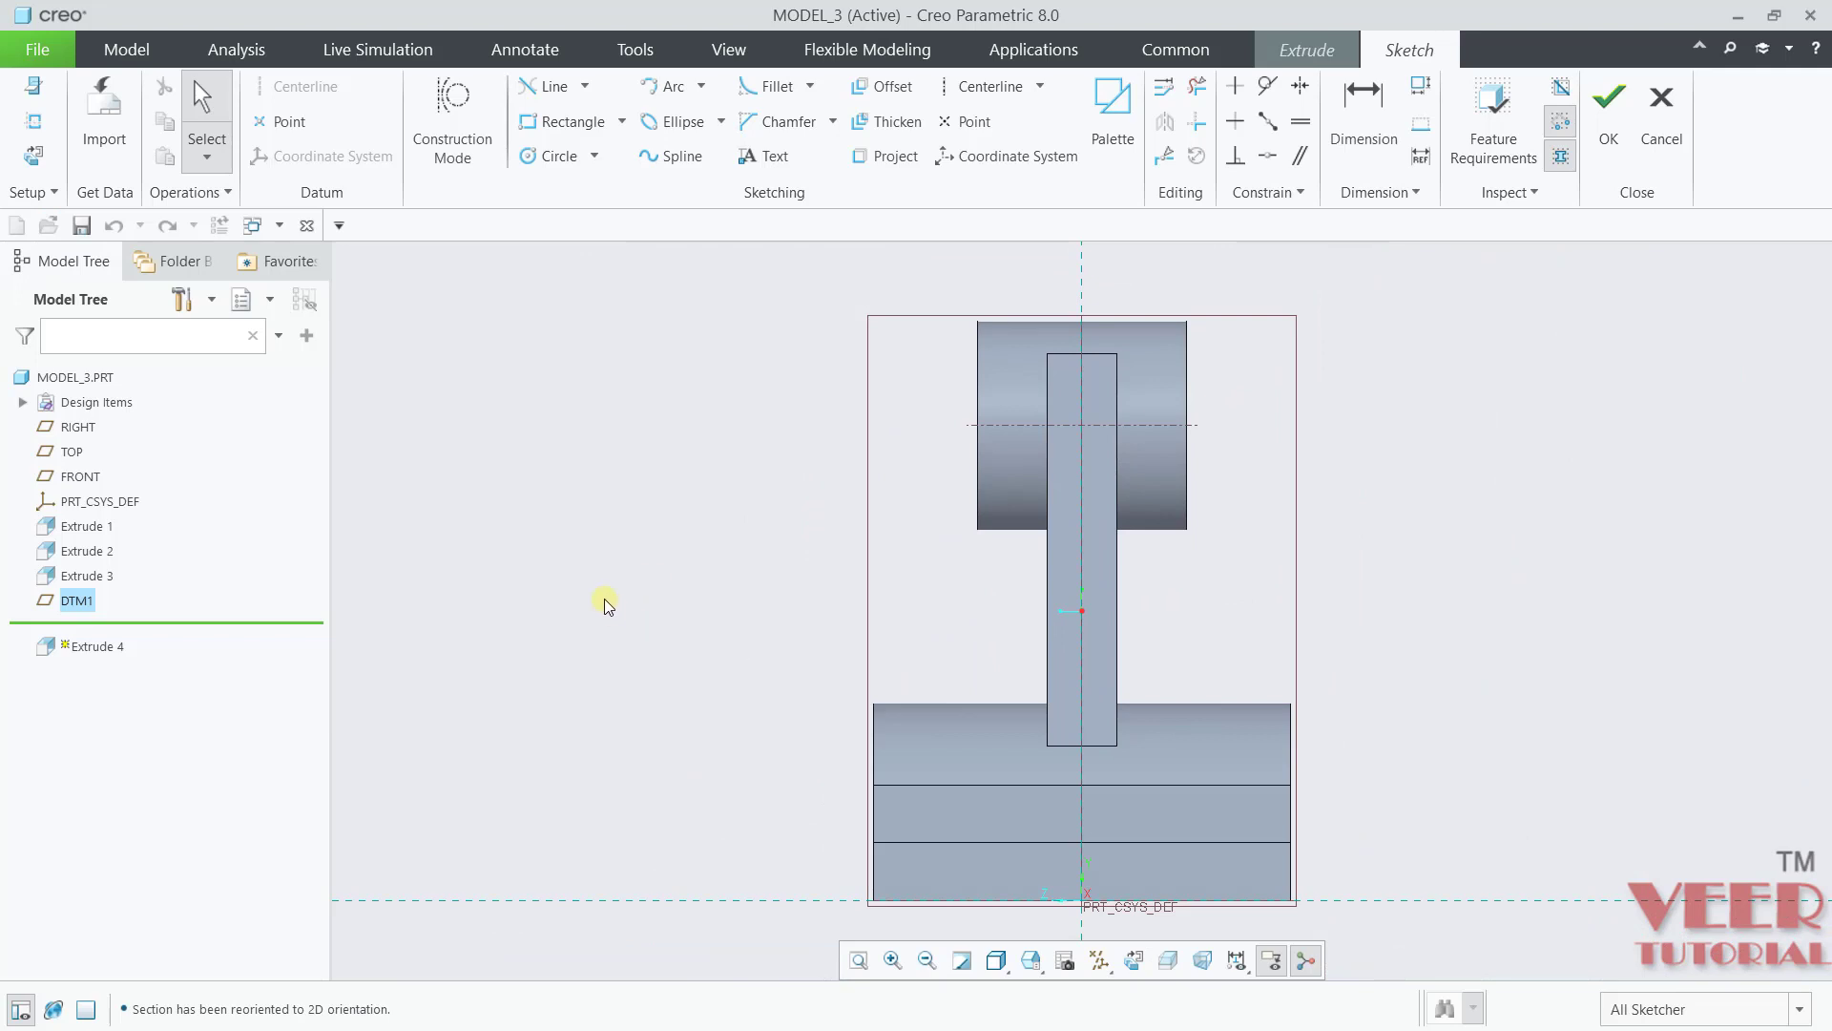
# Step: Try the Bottom, Left and Right sketch orientations for the TOP reference plane and restore the Top orientation
pyautogui.click(34, 86)
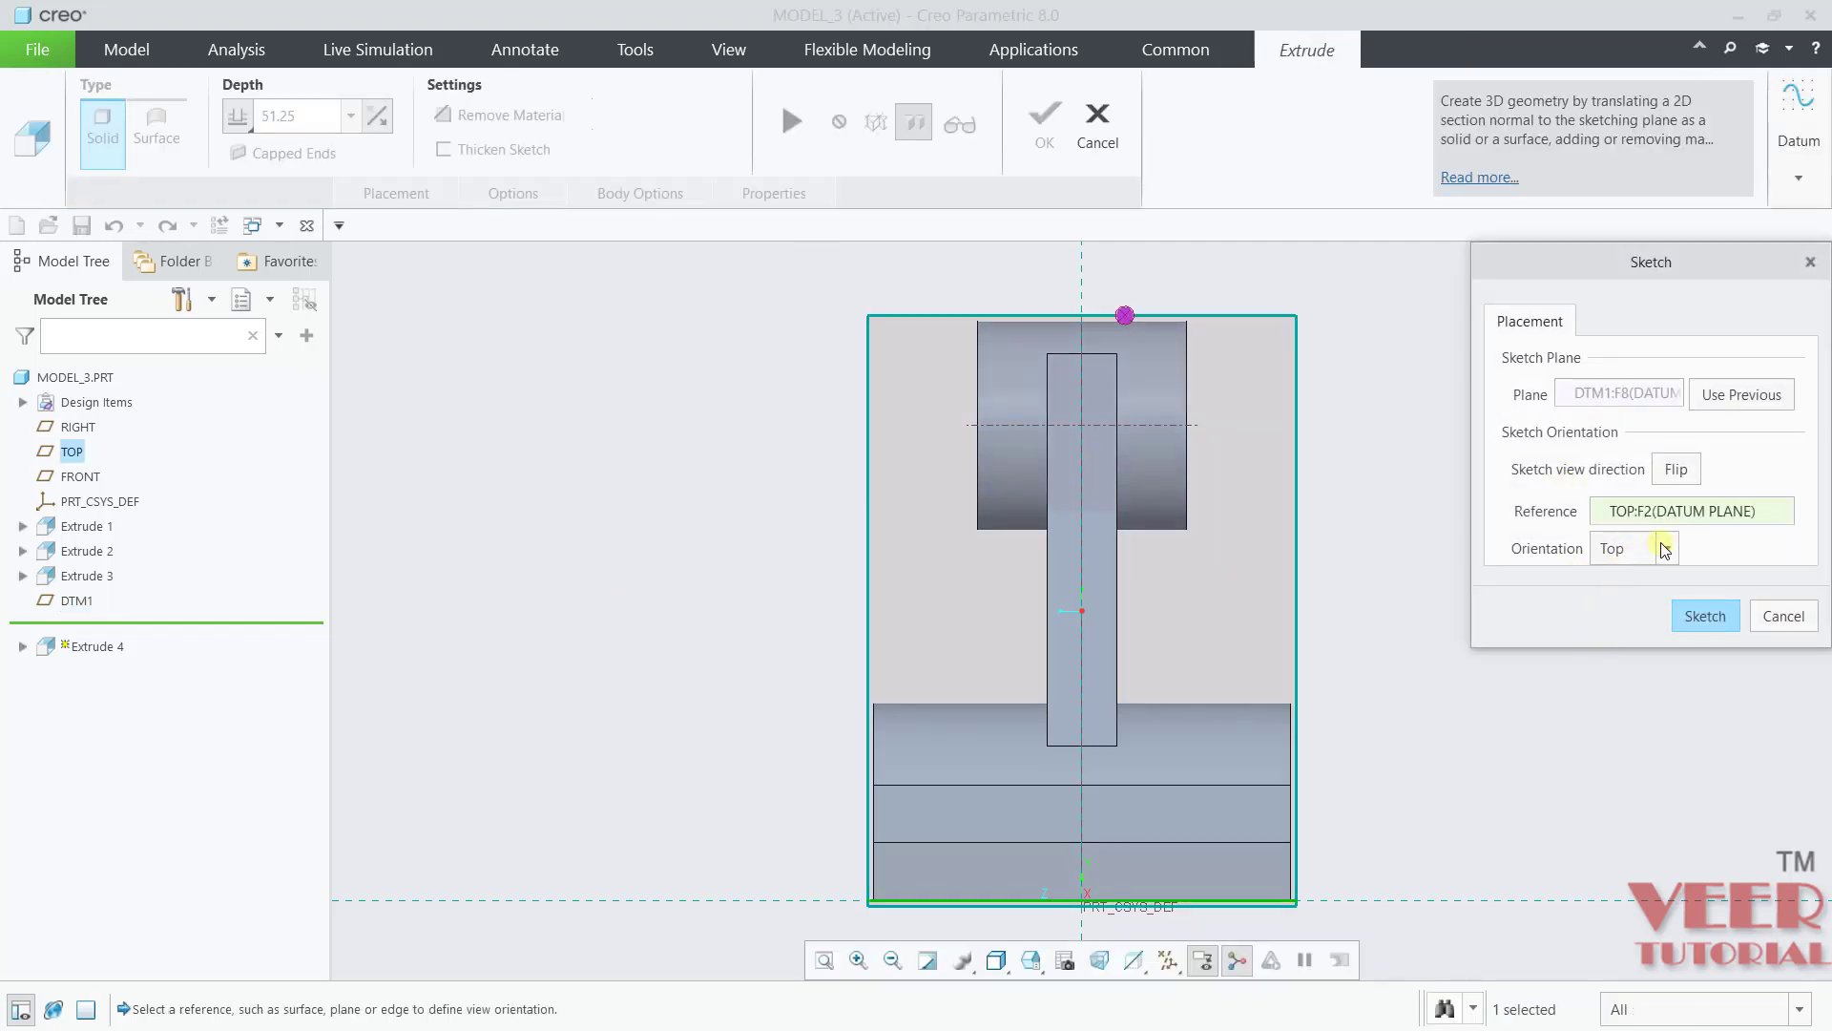
pyautogui.click(1663, 550)
pyautogui.click(1658, 603)
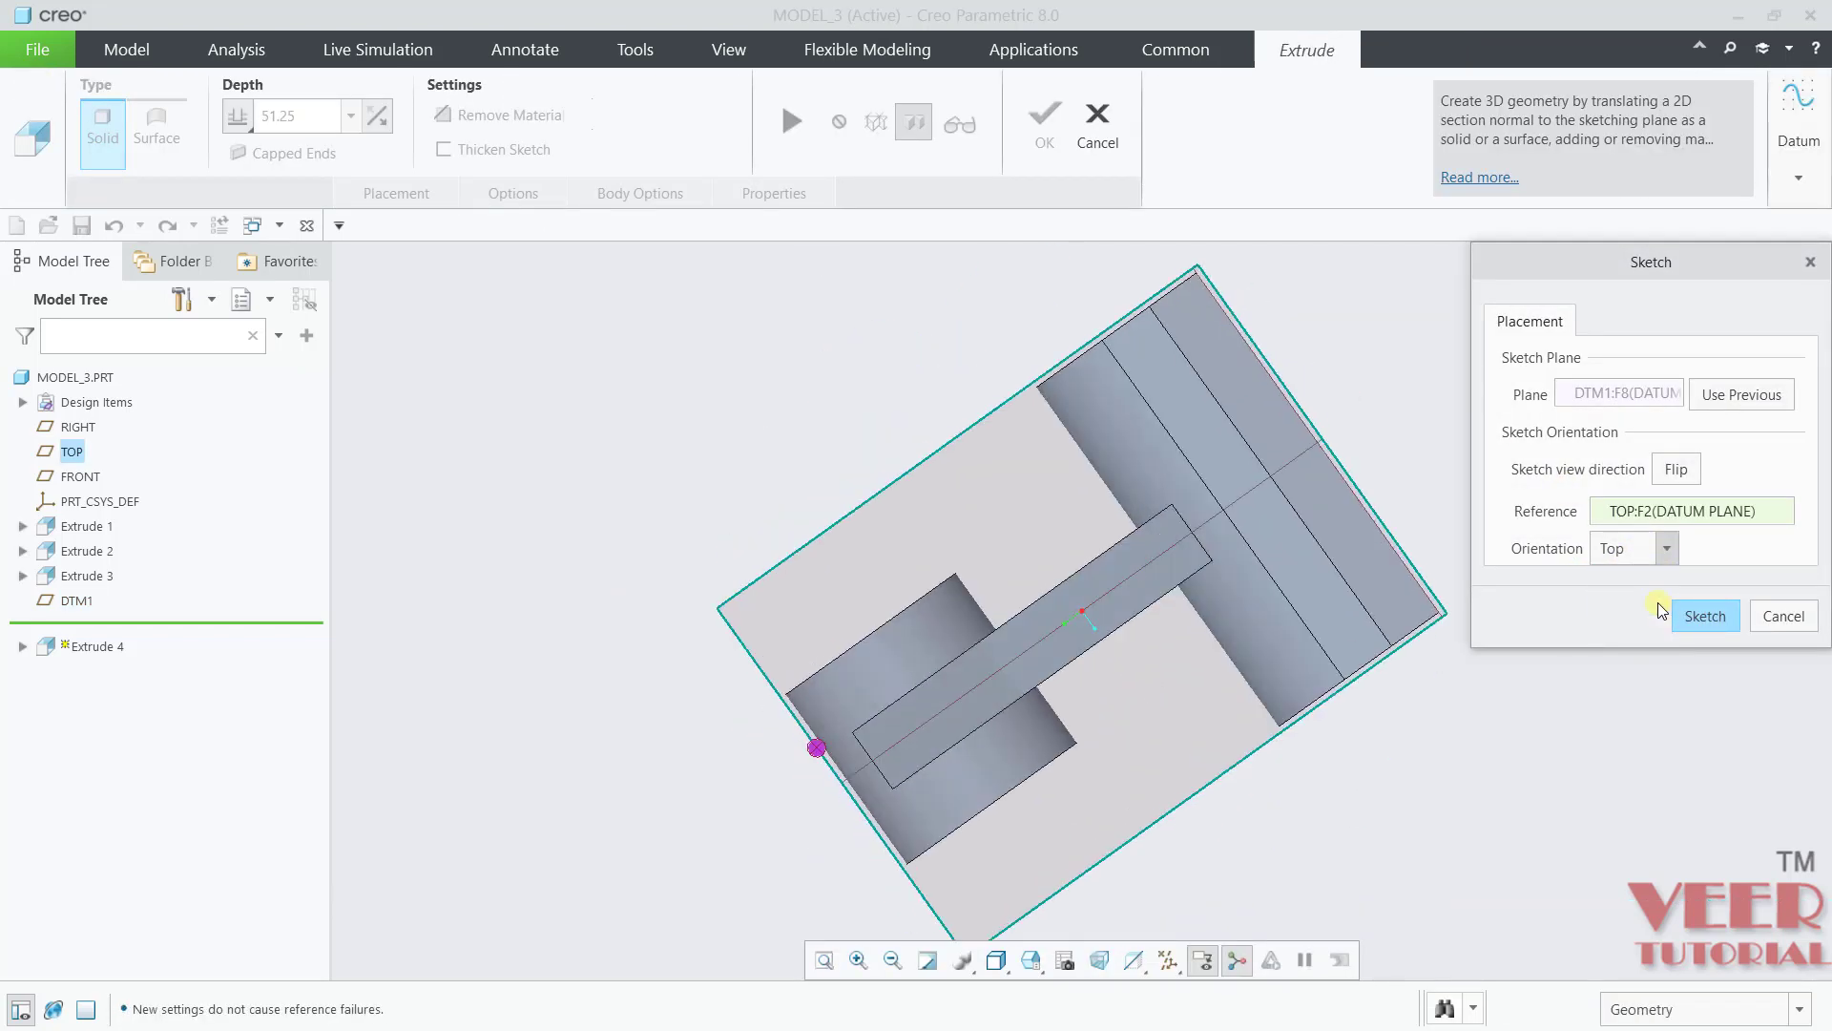
pyautogui.click(1675, 552)
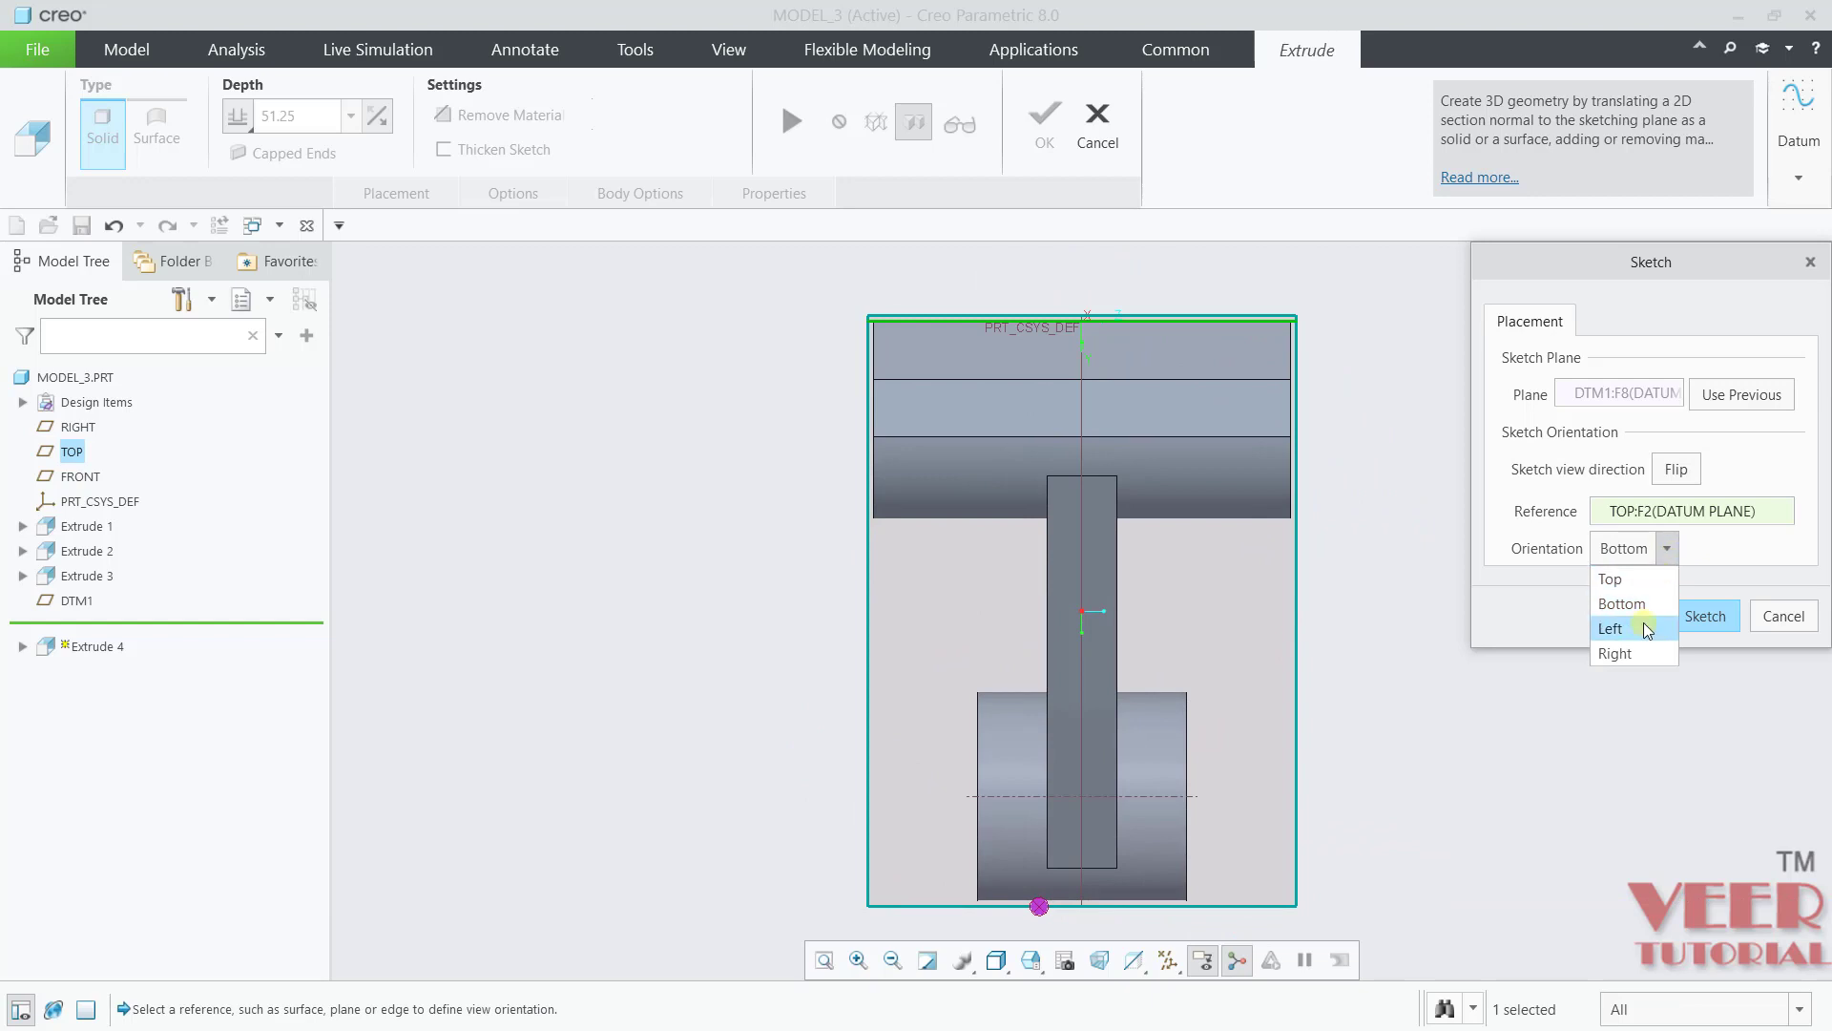
pyautogui.click(1641, 627)
pyautogui.click(1668, 552)
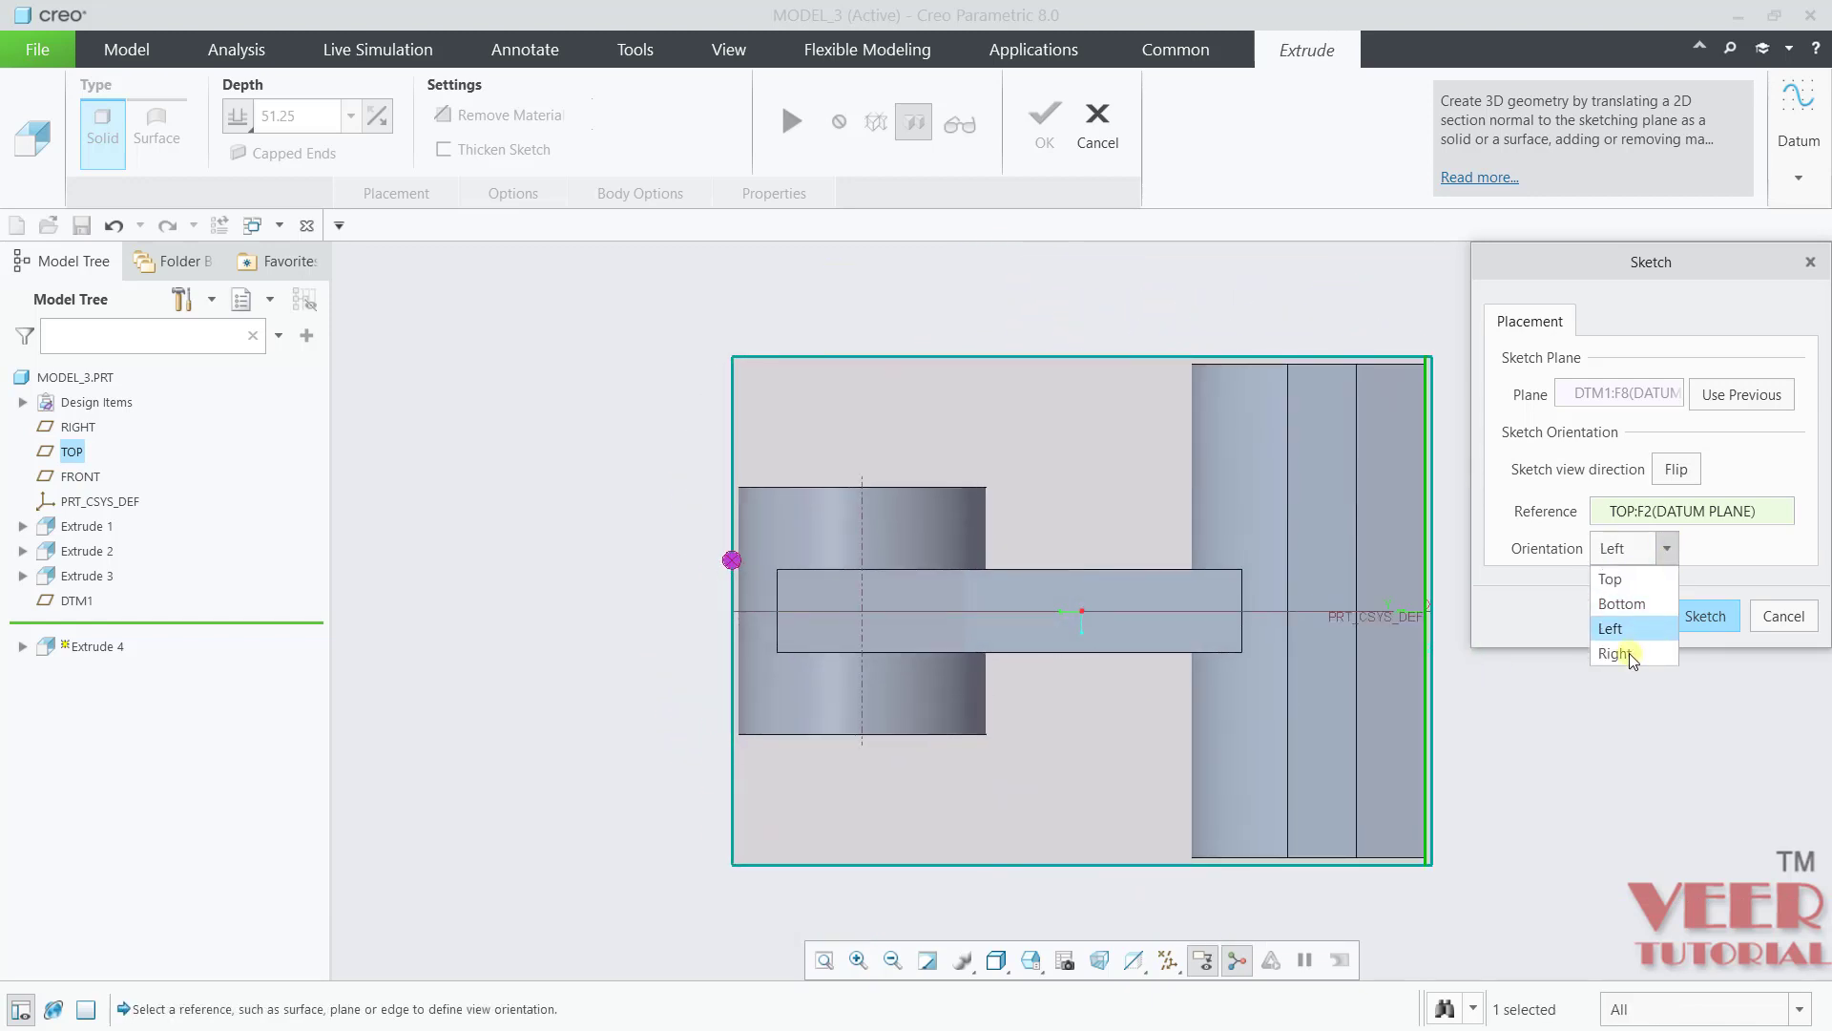
pyautogui.click(1622, 656)
pyautogui.click(1649, 550)
pyautogui.click(1635, 581)
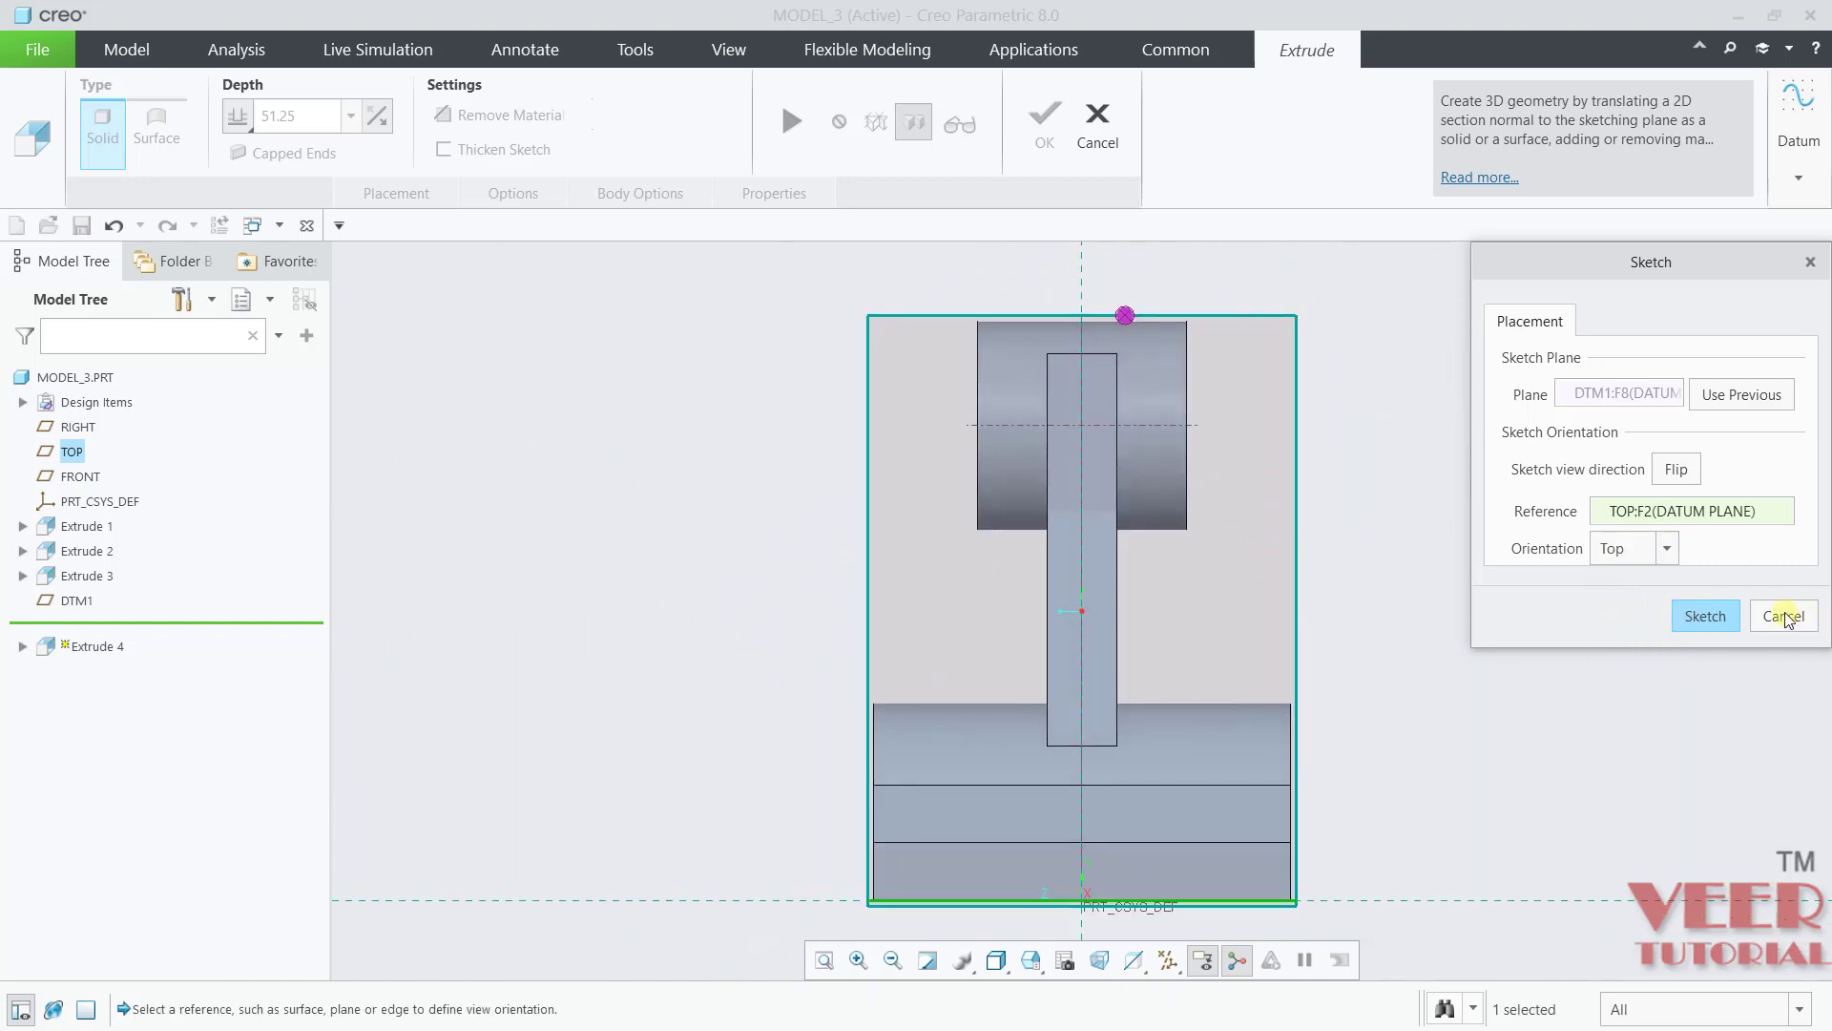
pyautogui.click(1706, 616)
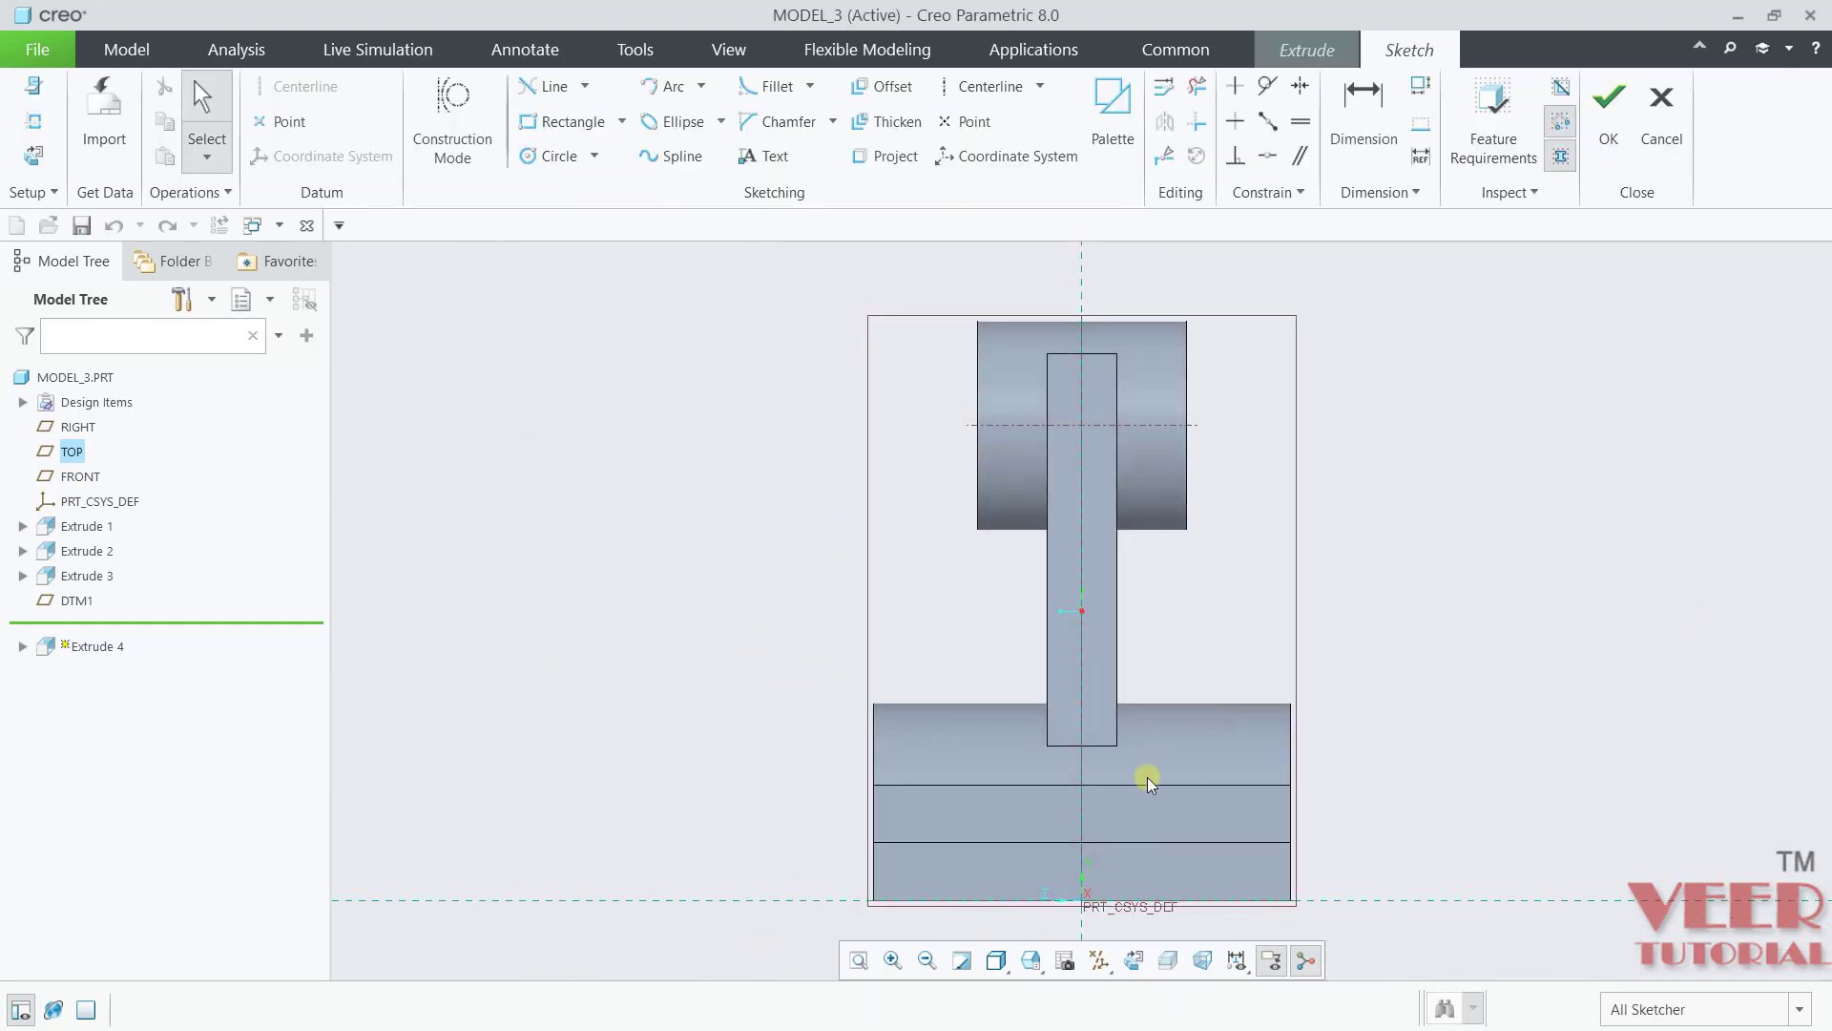
# Step: Try the BACK saved view and switch the rib sketch to the LEFT saved view
pyautogui.click(1036, 967)
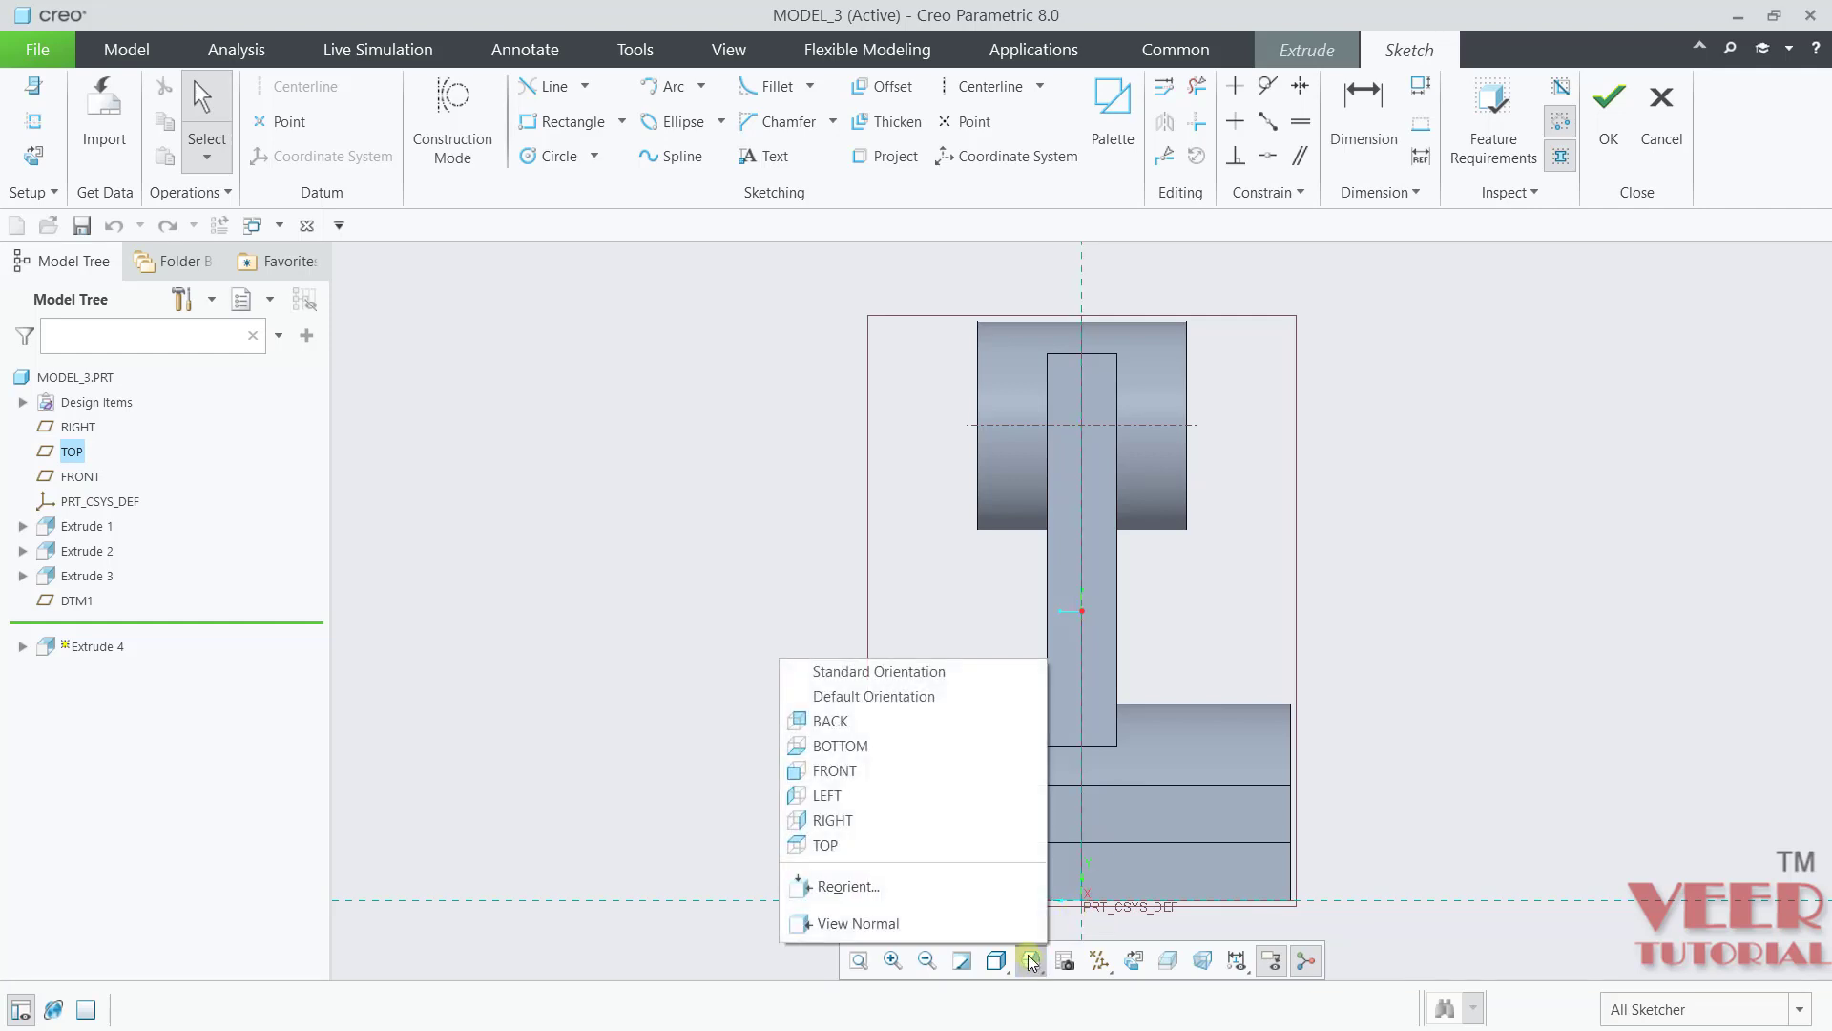
pyautogui.click(830, 721)
pyautogui.click(1031, 960)
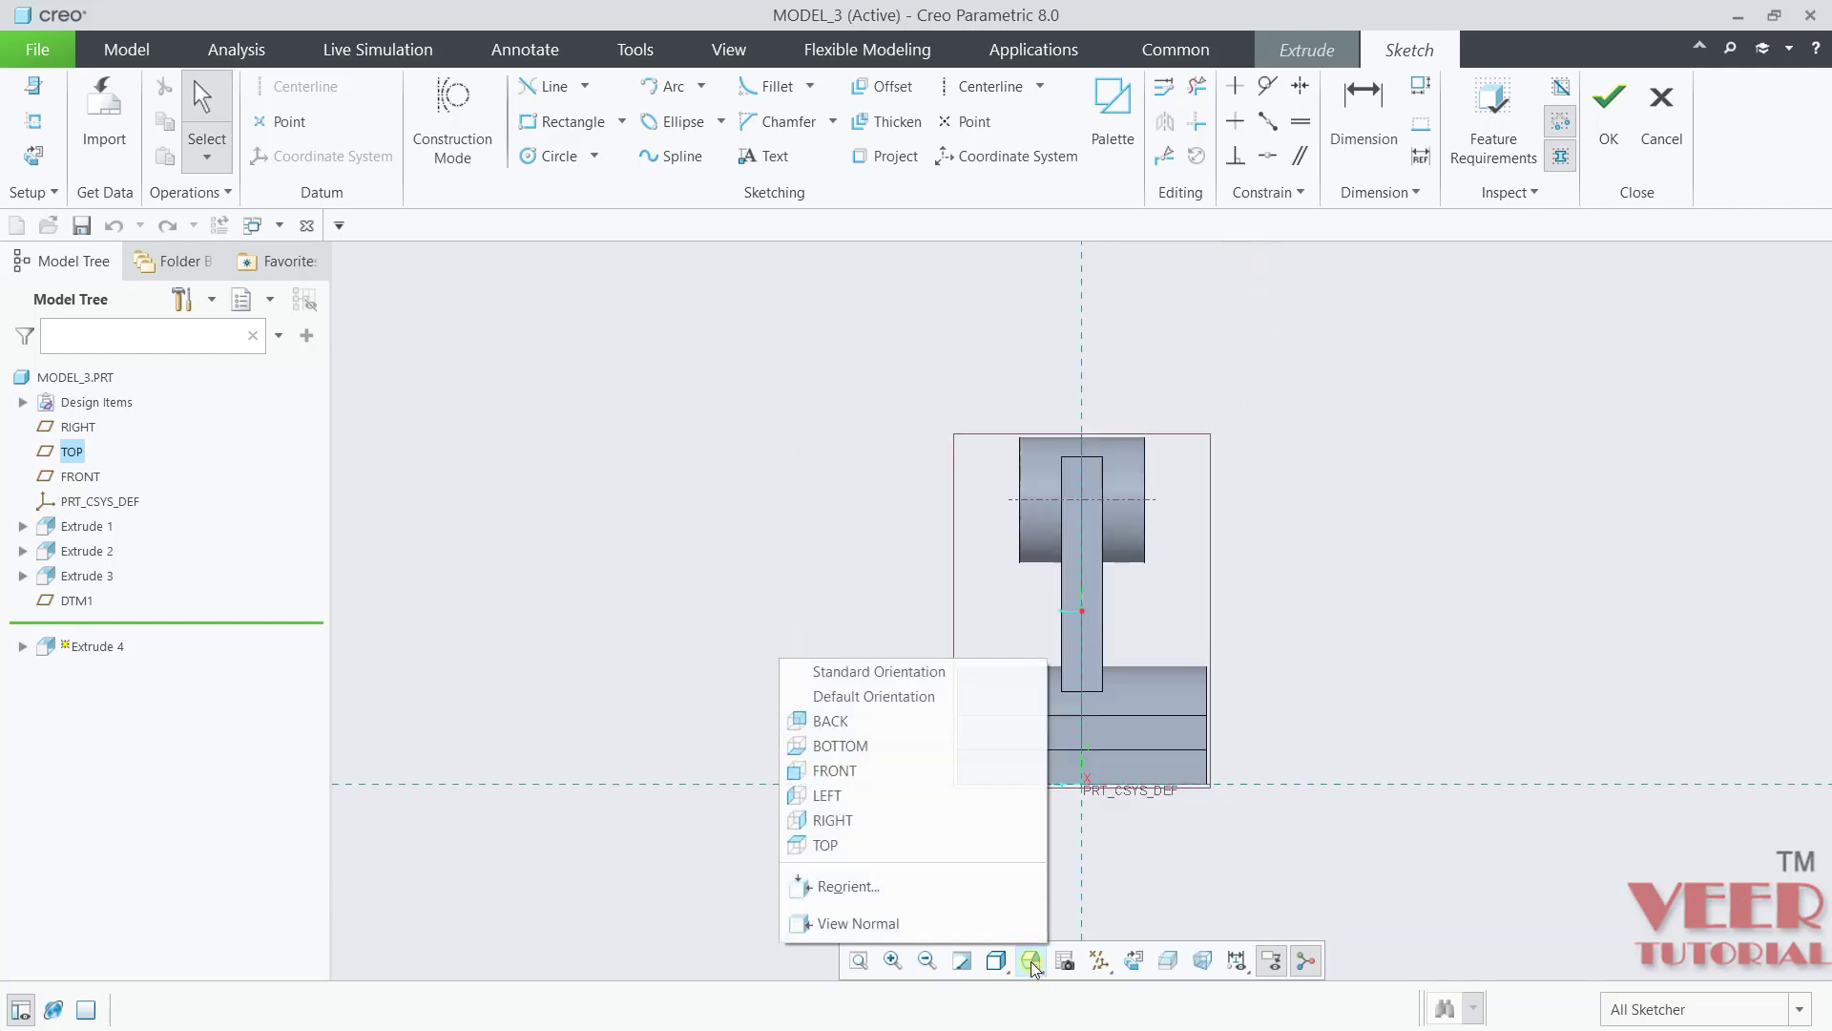
pyautogui.click(870, 800)
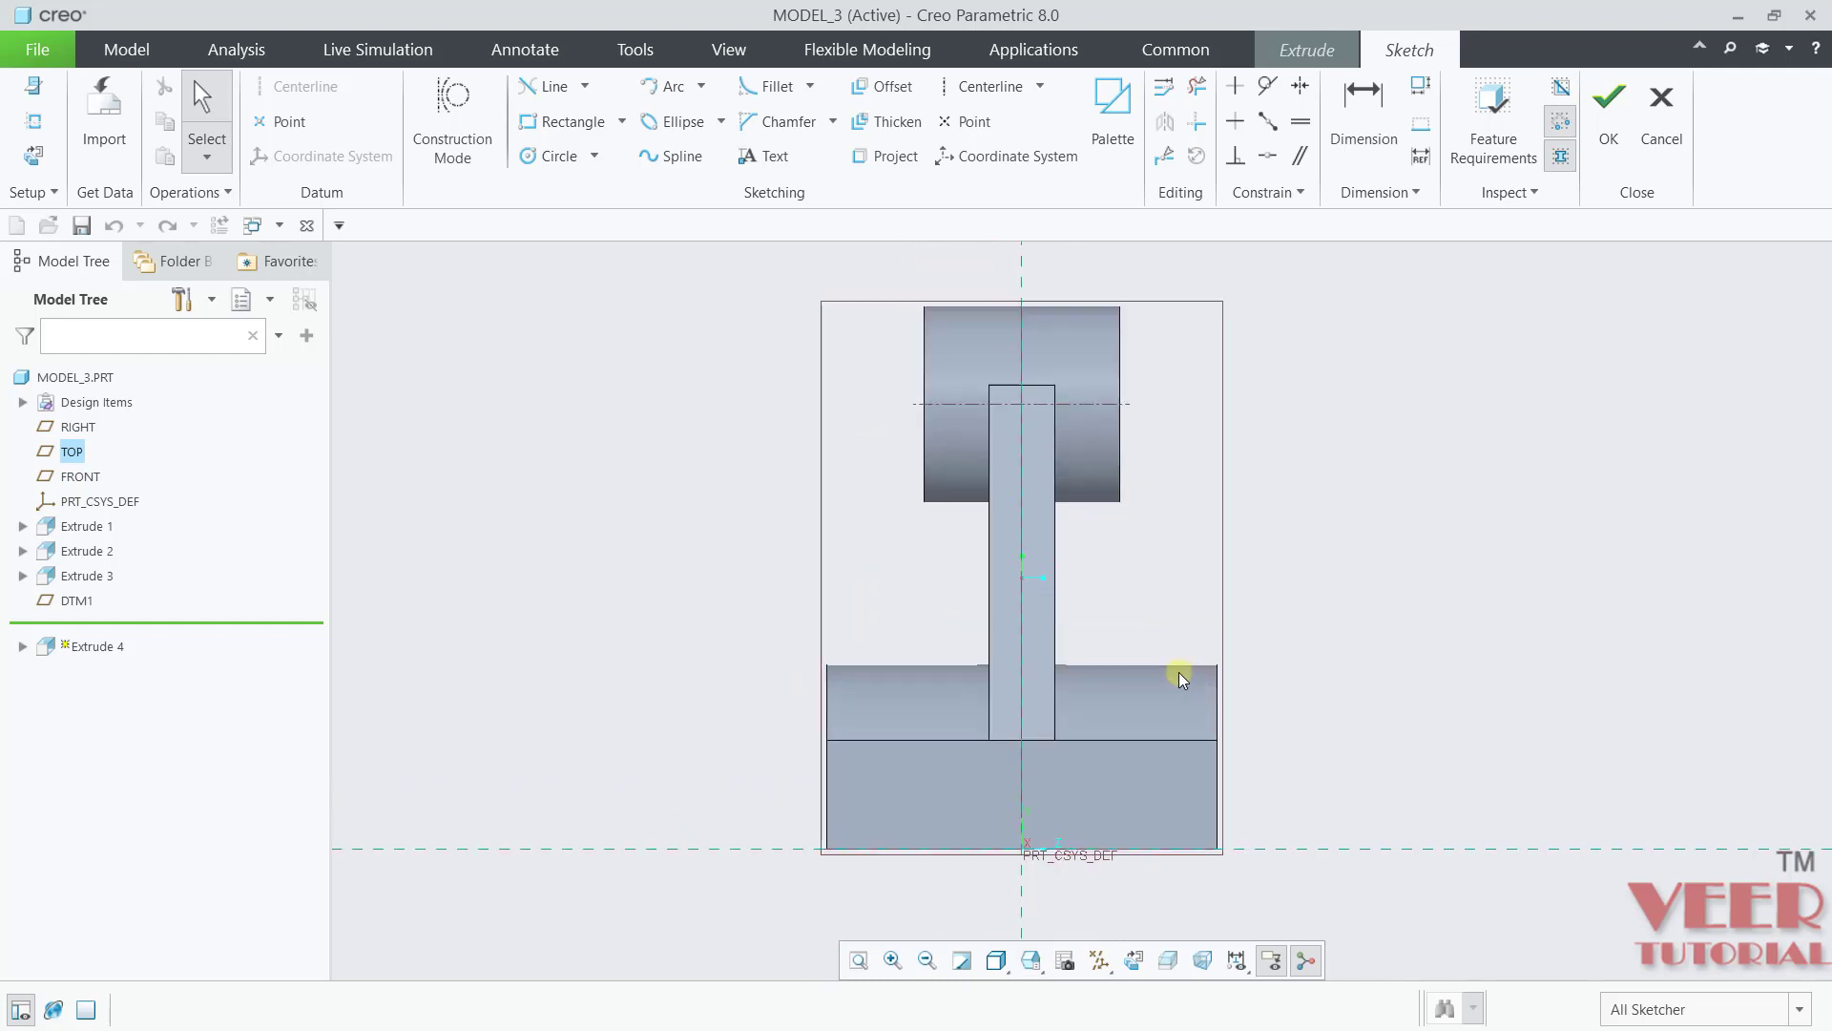
pyautogui.scroll(-1, 1432, 489)
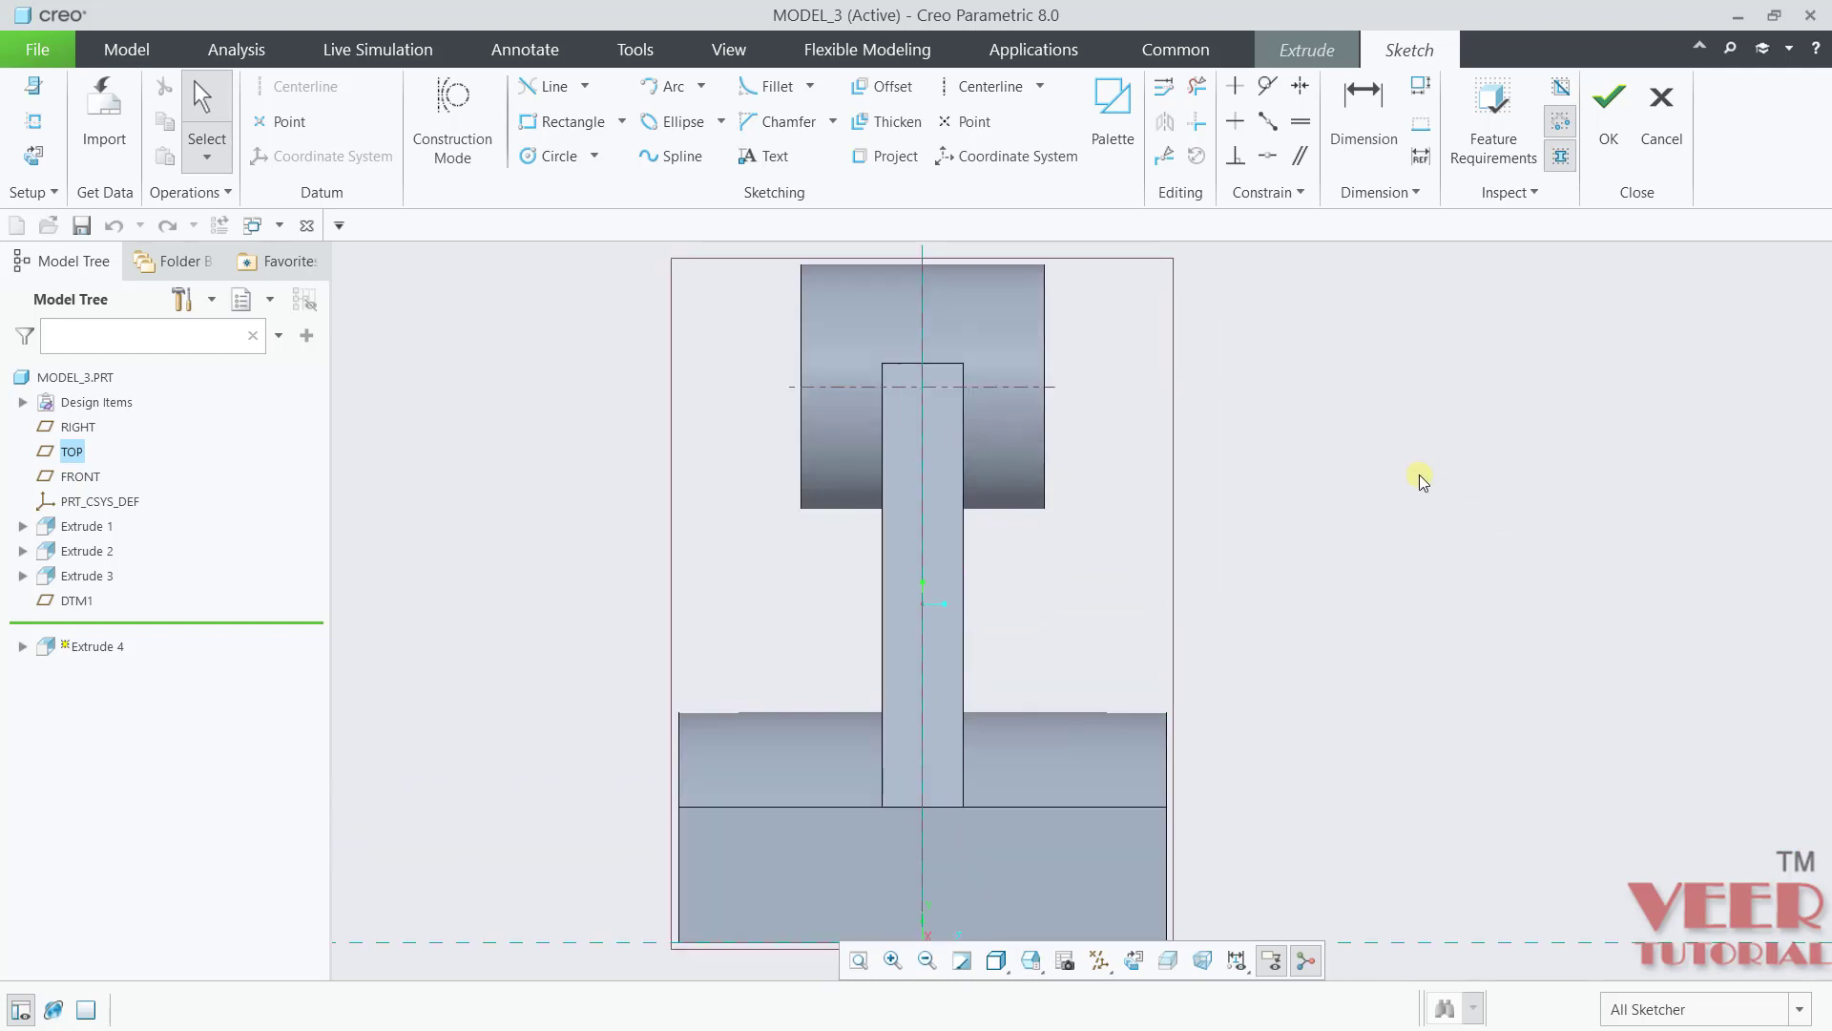
# Step: Add the base's upper surface, the side face of the upright web and the boss's lower silhouette as sketch references
pyautogui.click(34, 122)
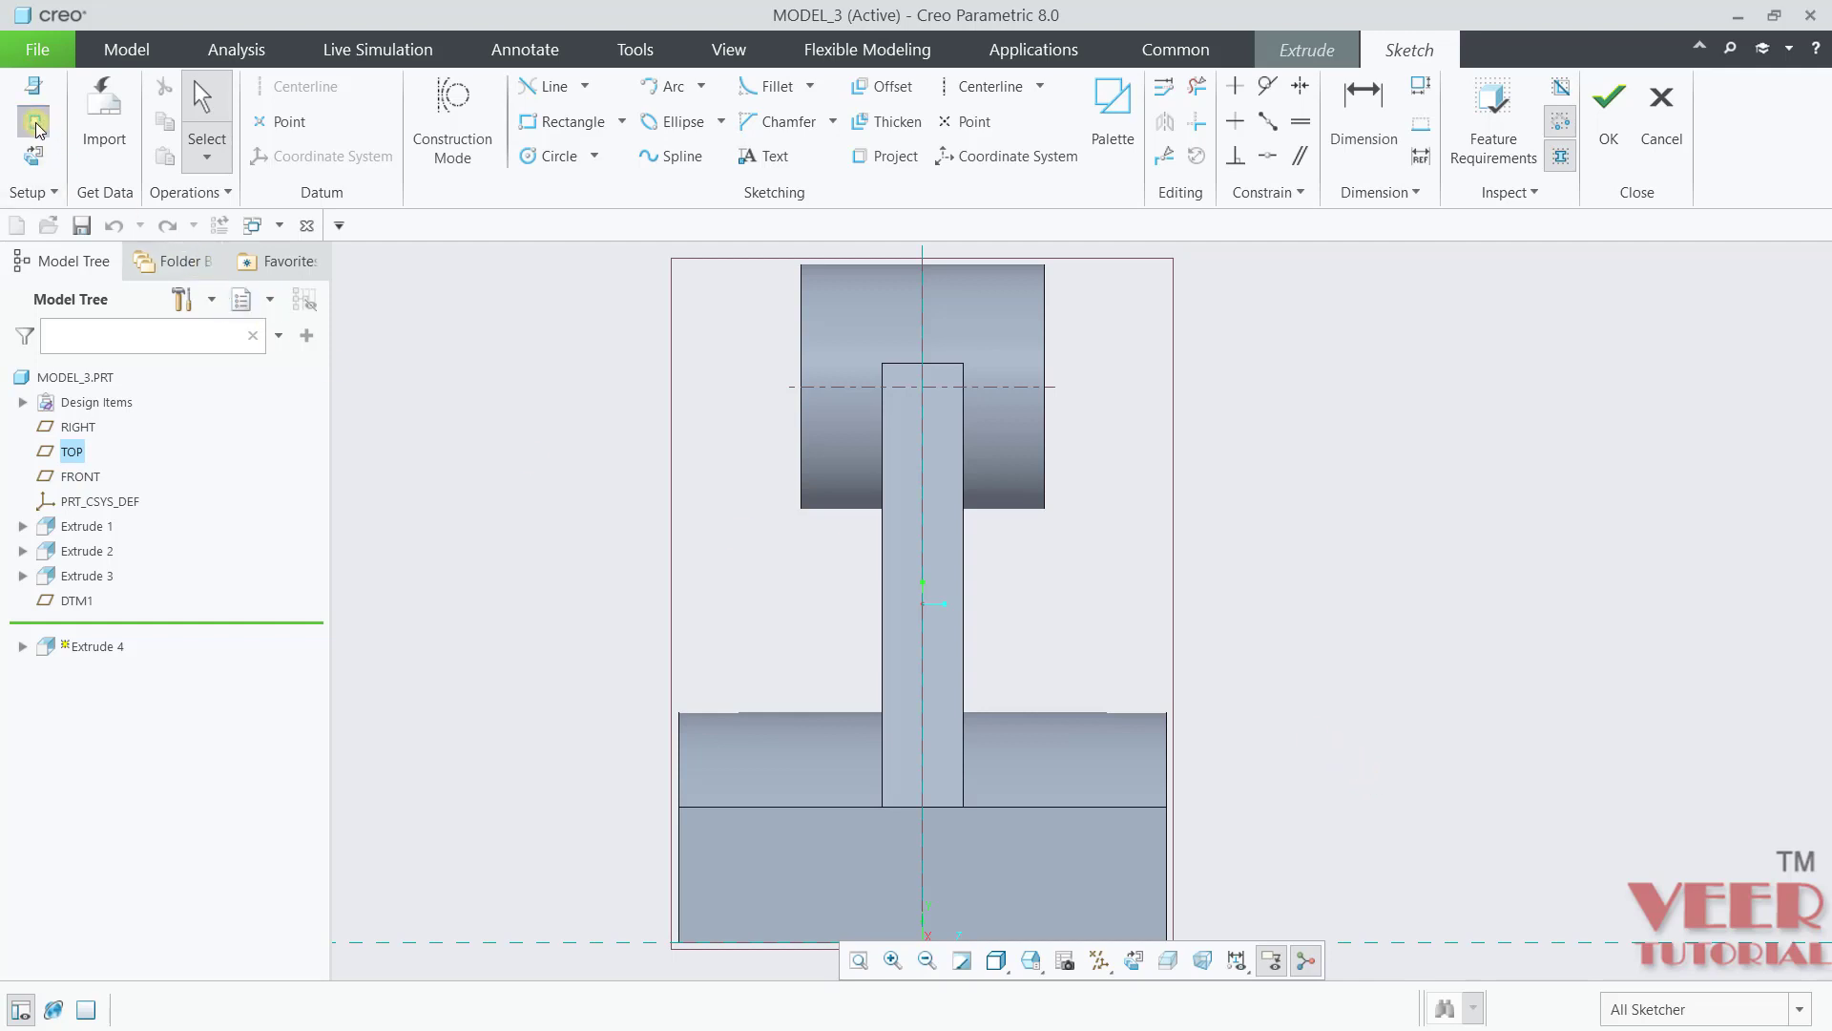
pyautogui.click(1107, 807)
pyautogui.moveTo(1378, 707)
pyautogui.mouseDown(button='middle')
pyautogui.moveTo(1292, 695)
pyautogui.moveTo(1301, 711)
pyautogui.moveTo(1359, 699)
pyautogui.moveTo(1358, 659)
pyautogui.moveTo(1297, 687)
pyautogui.moveTo(1288, 726)
pyautogui.mouseUp(button='middle')
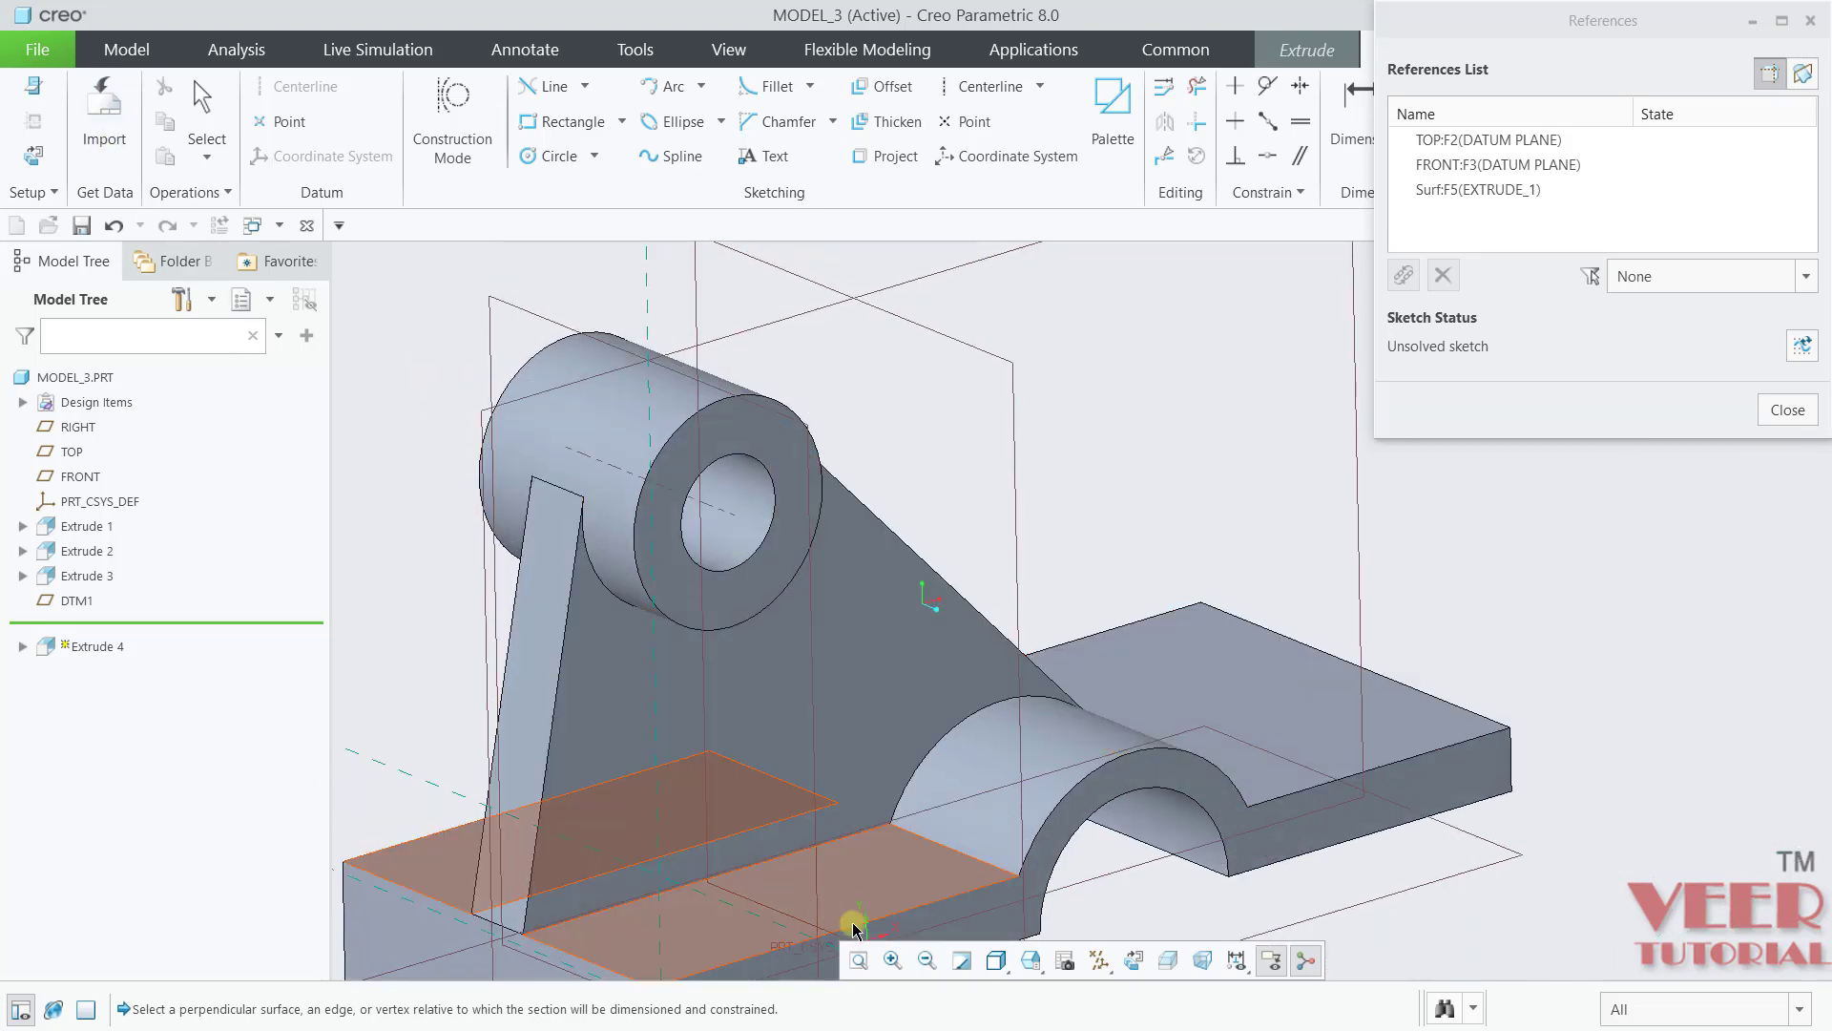
pyautogui.click(997, 960)
pyautogui.click(877, 842)
pyautogui.click(1031, 960)
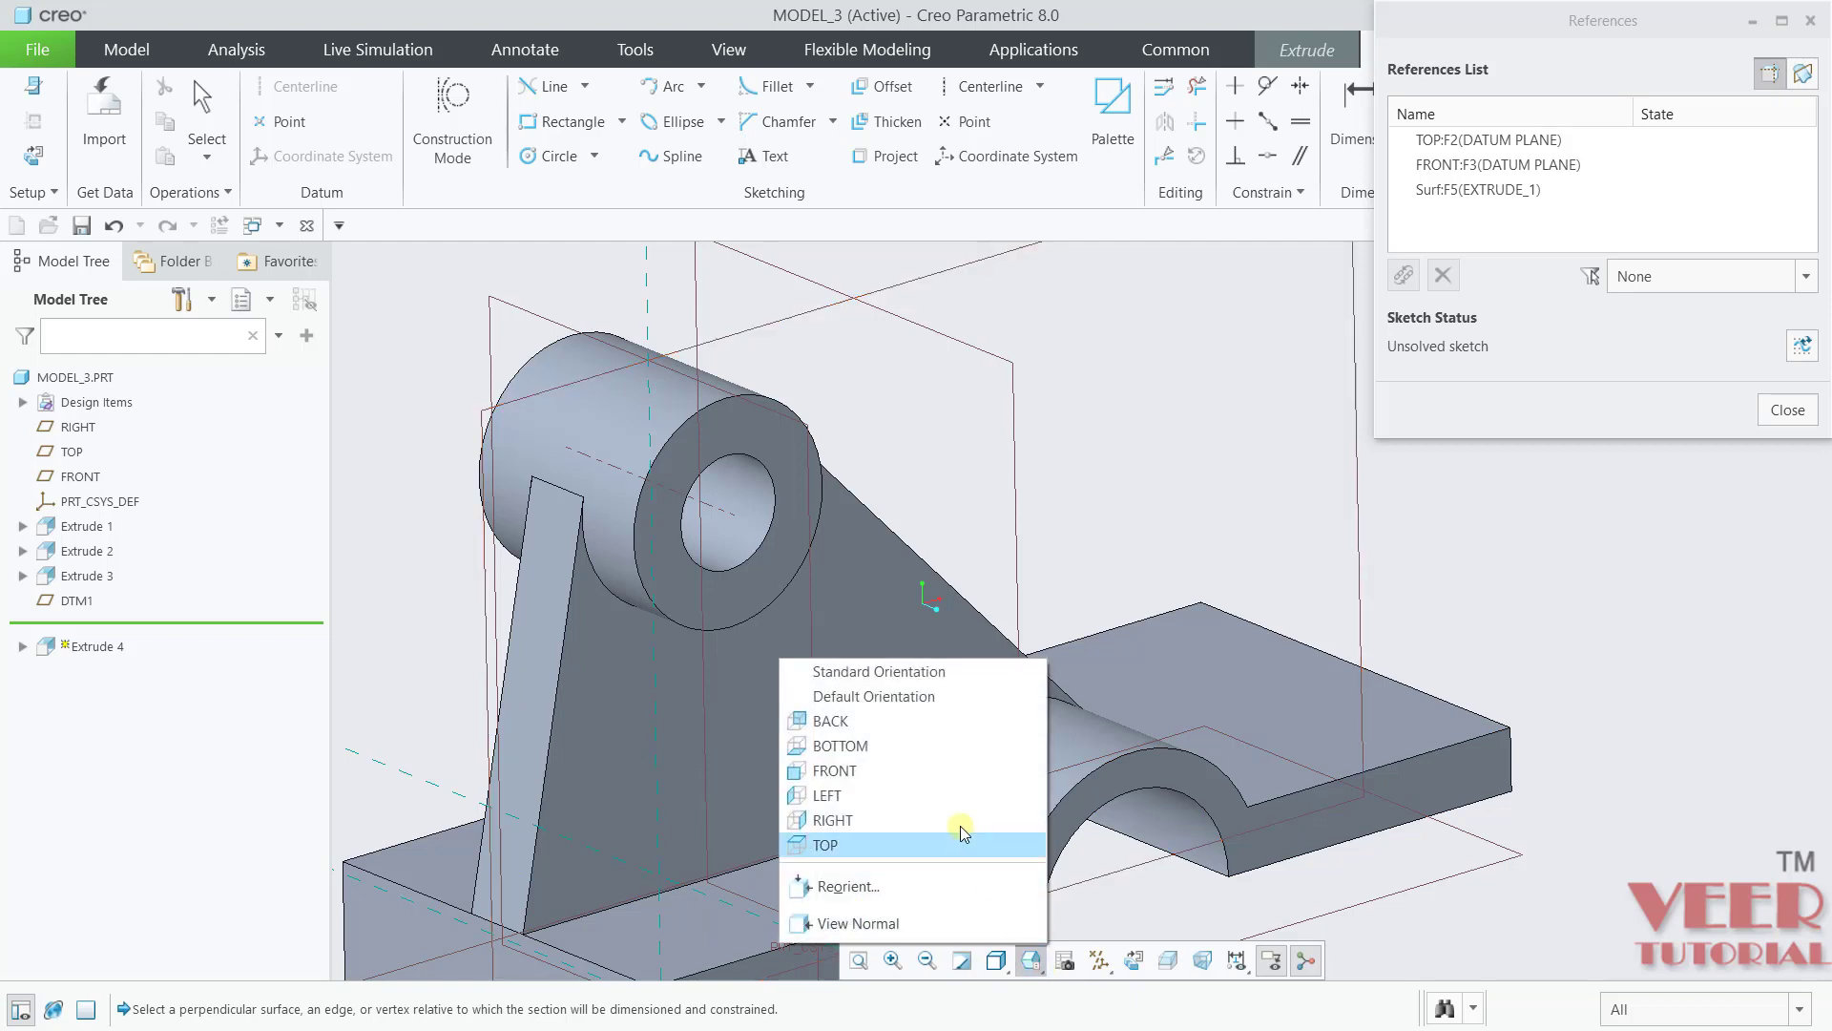
pyautogui.click(902, 785)
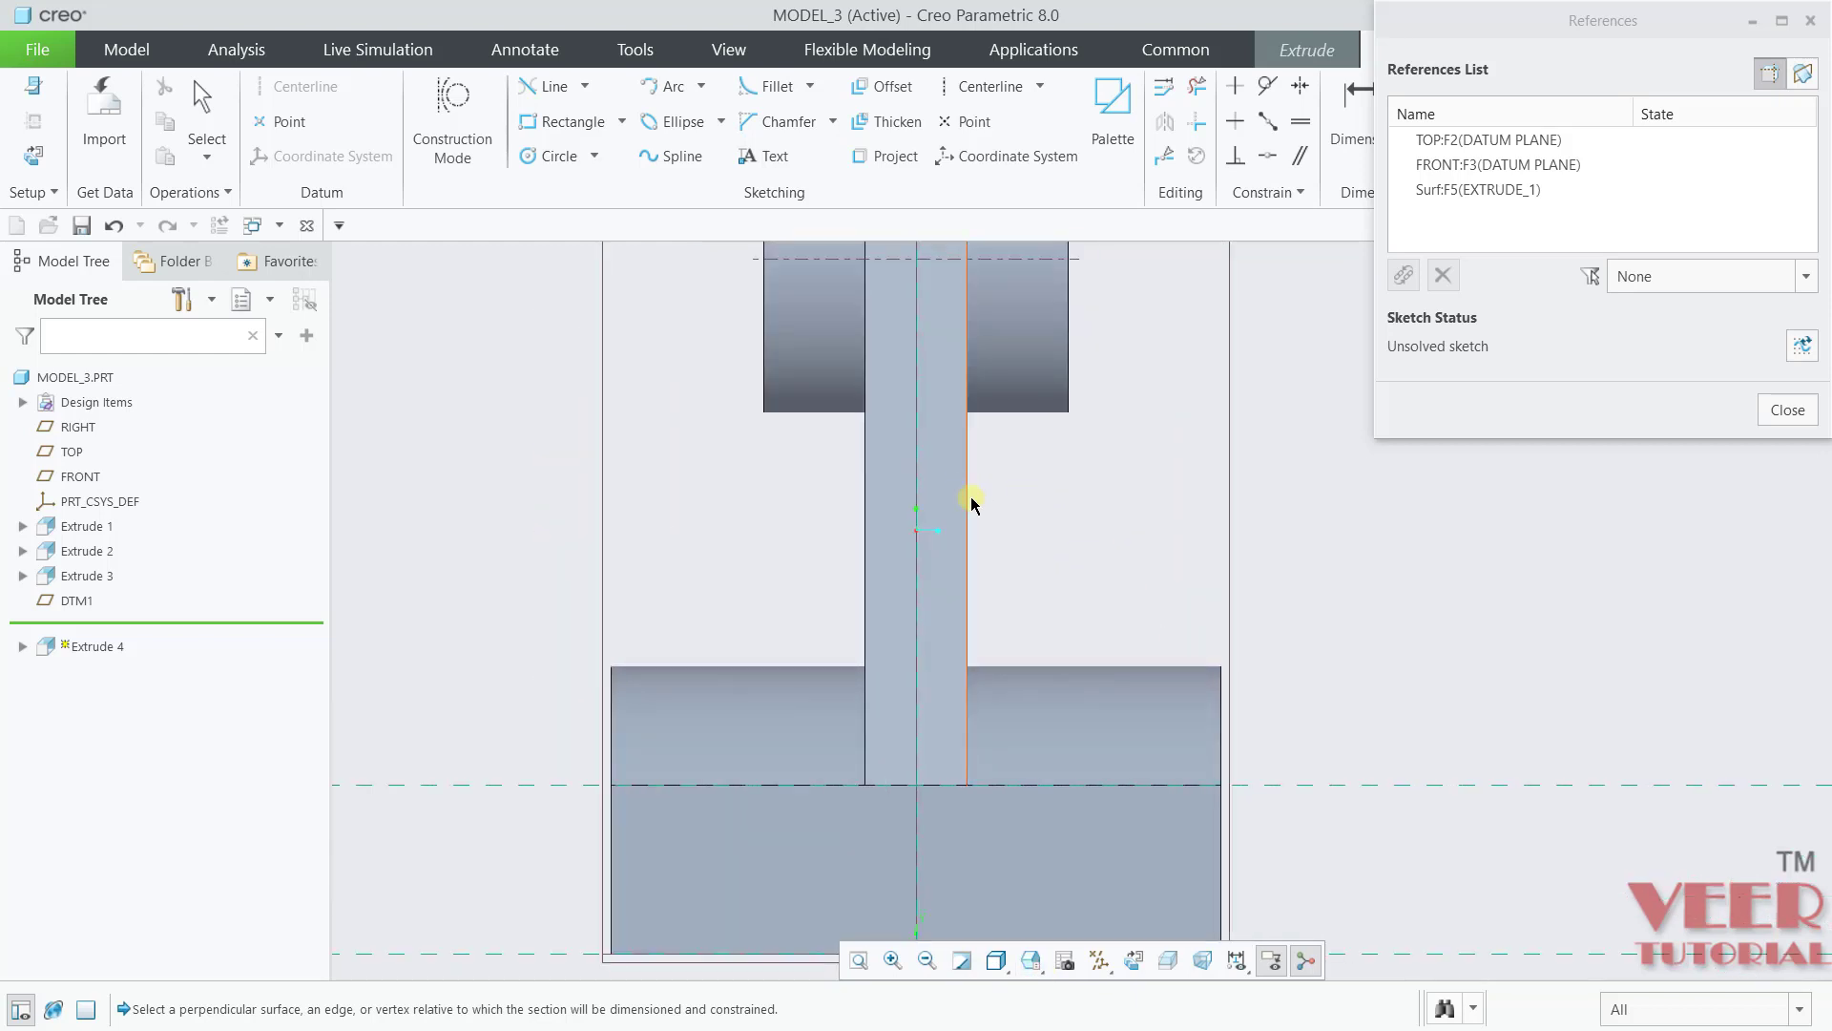
pyautogui.click(968, 501)
pyautogui.click(1033, 412)
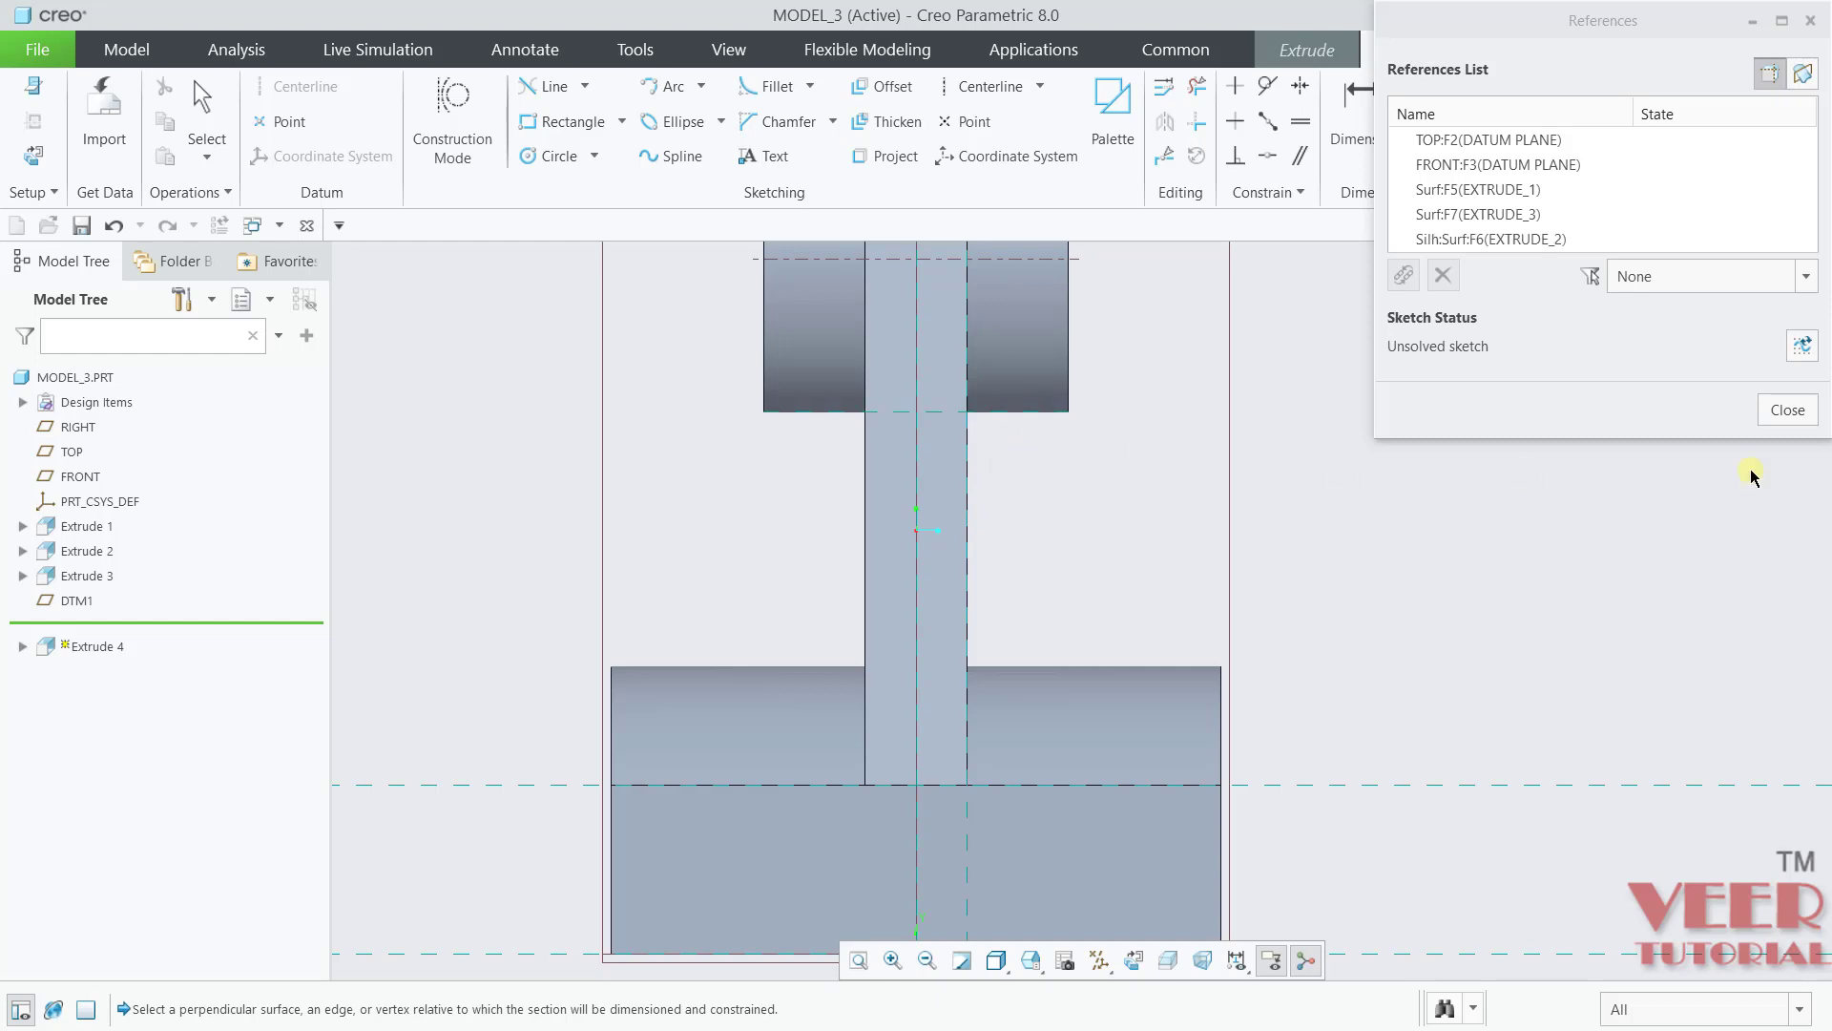
pyautogui.click(1785, 410)
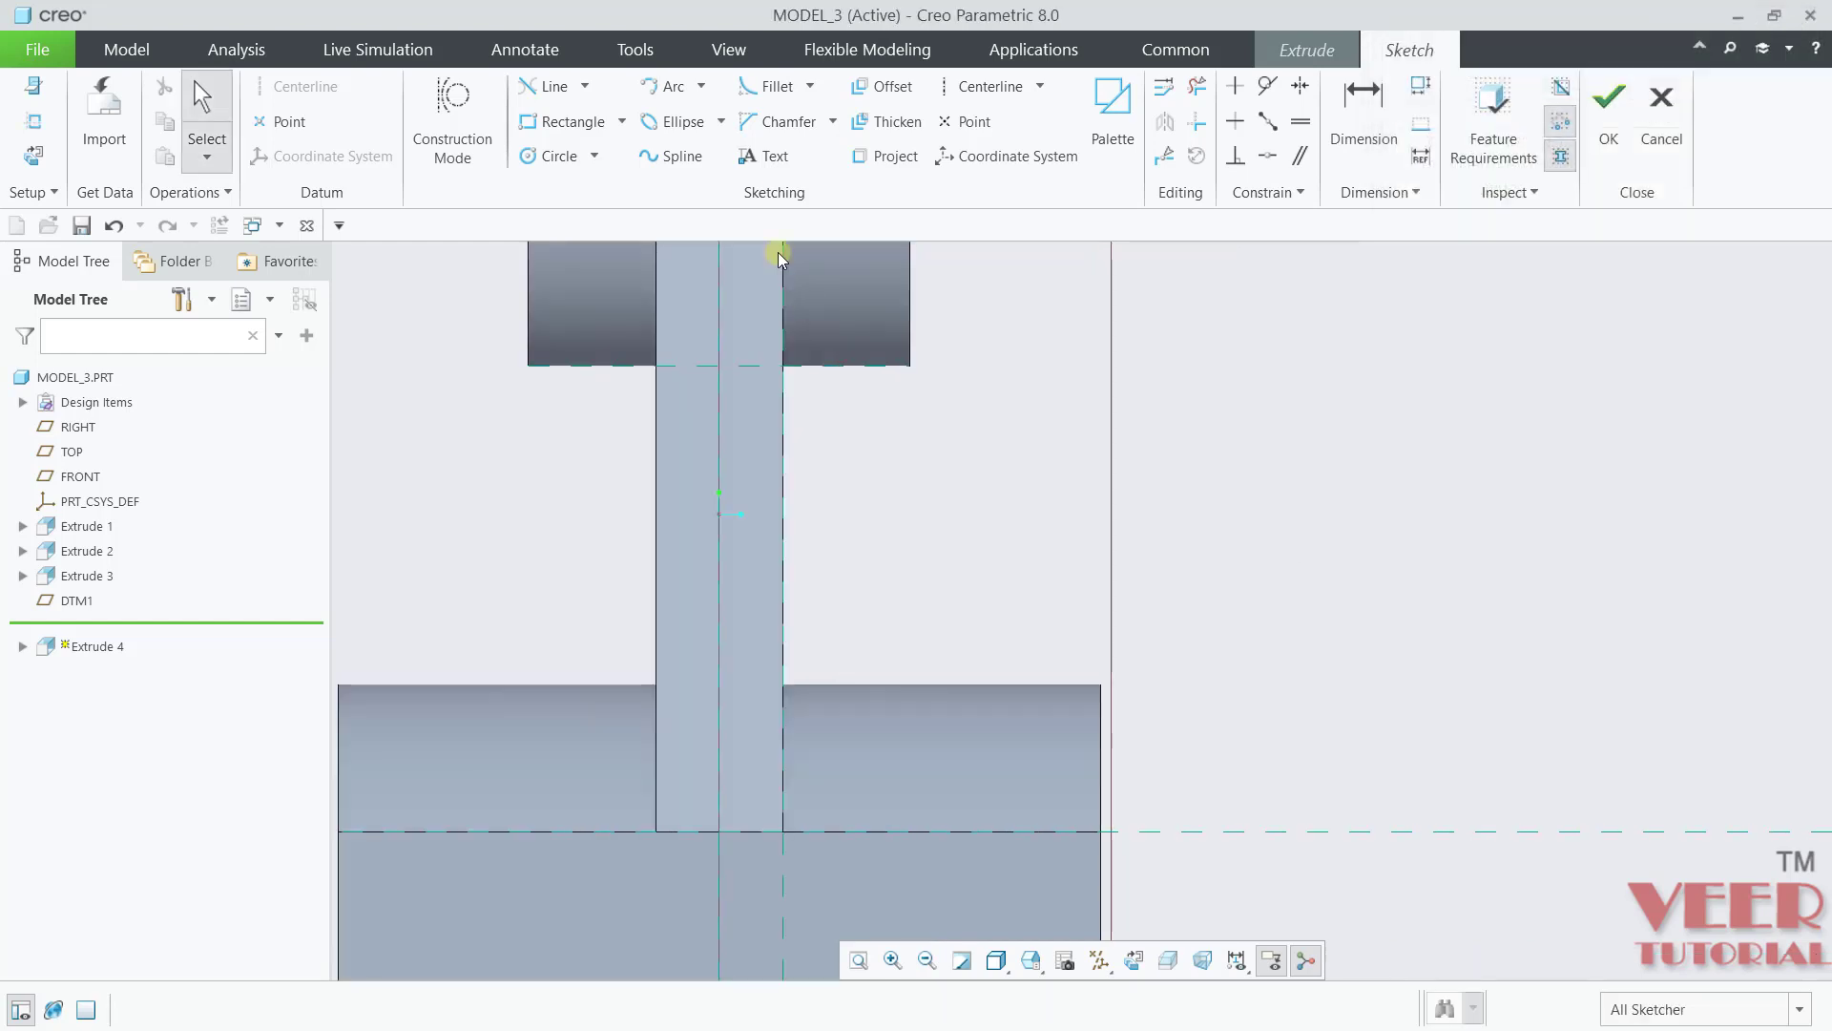
# Step: Sketch a vertical line about 17.7 mm long down from the boss's lower outer corner, continued by a sloping line to the base's upper outer corner
pyautogui.click(584, 86)
pyautogui.click(525, 120)
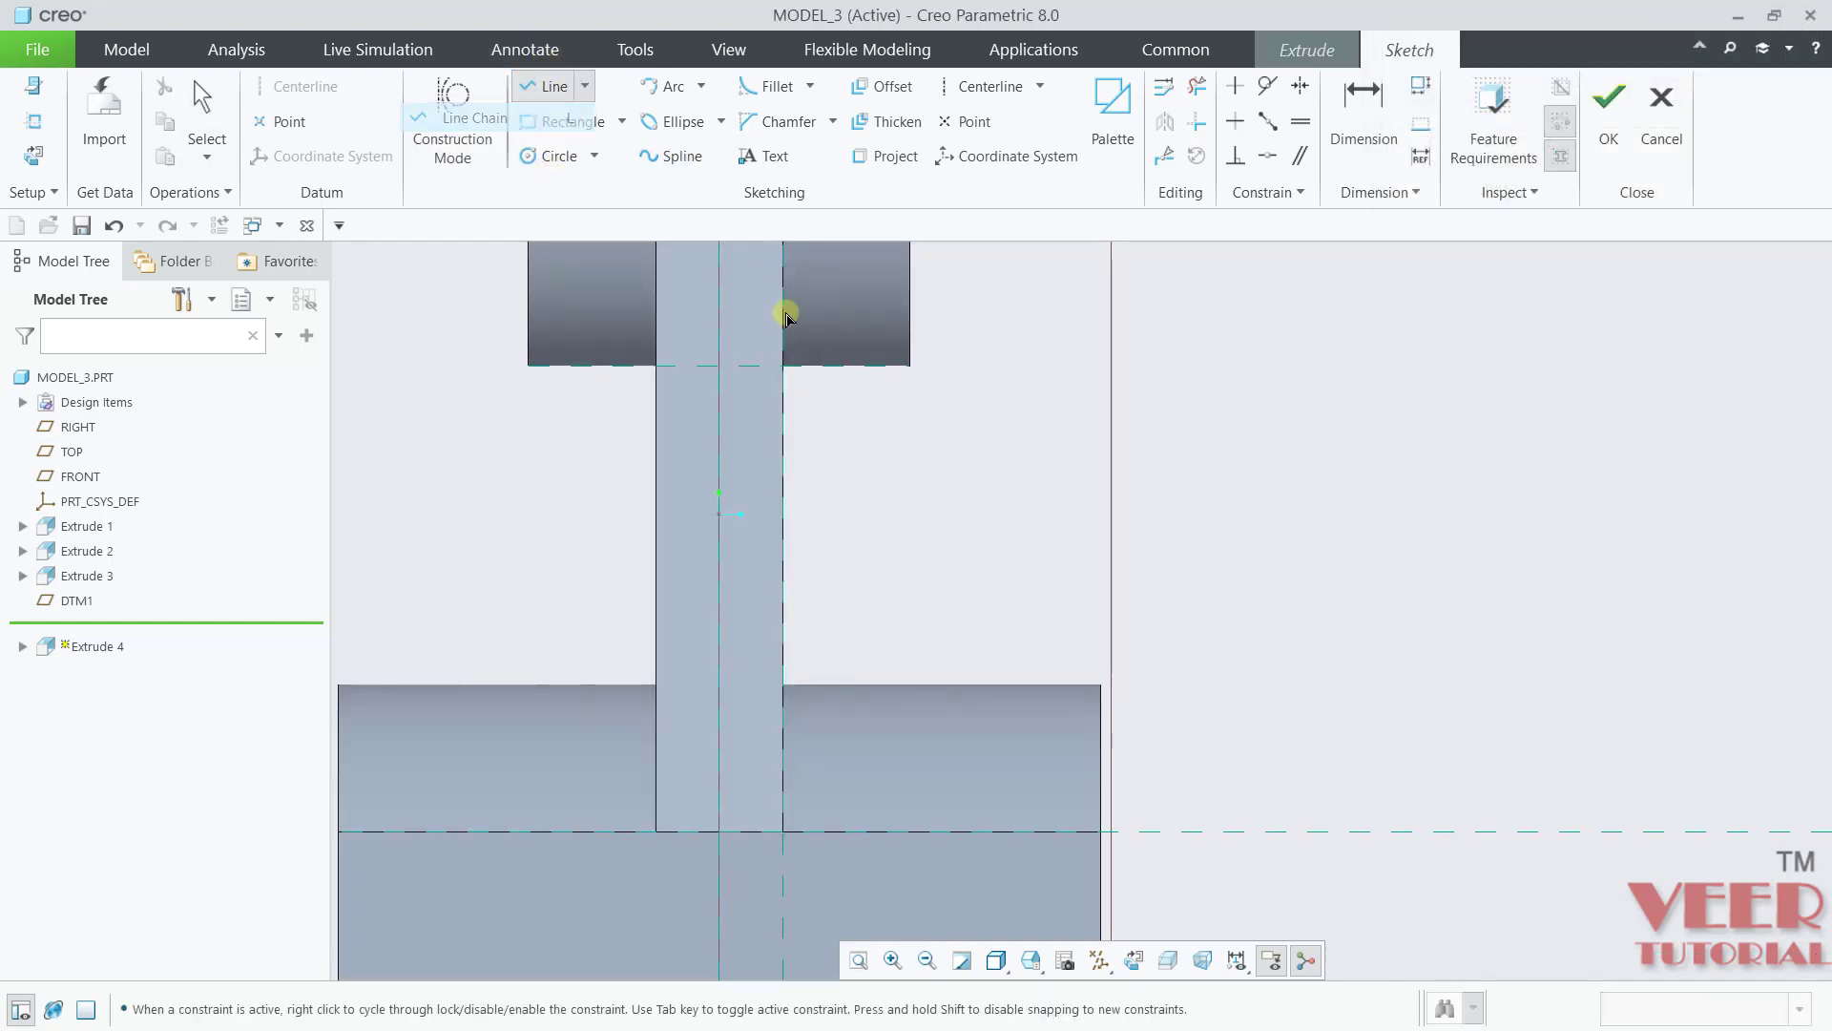
pyautogui.click(910, 367)
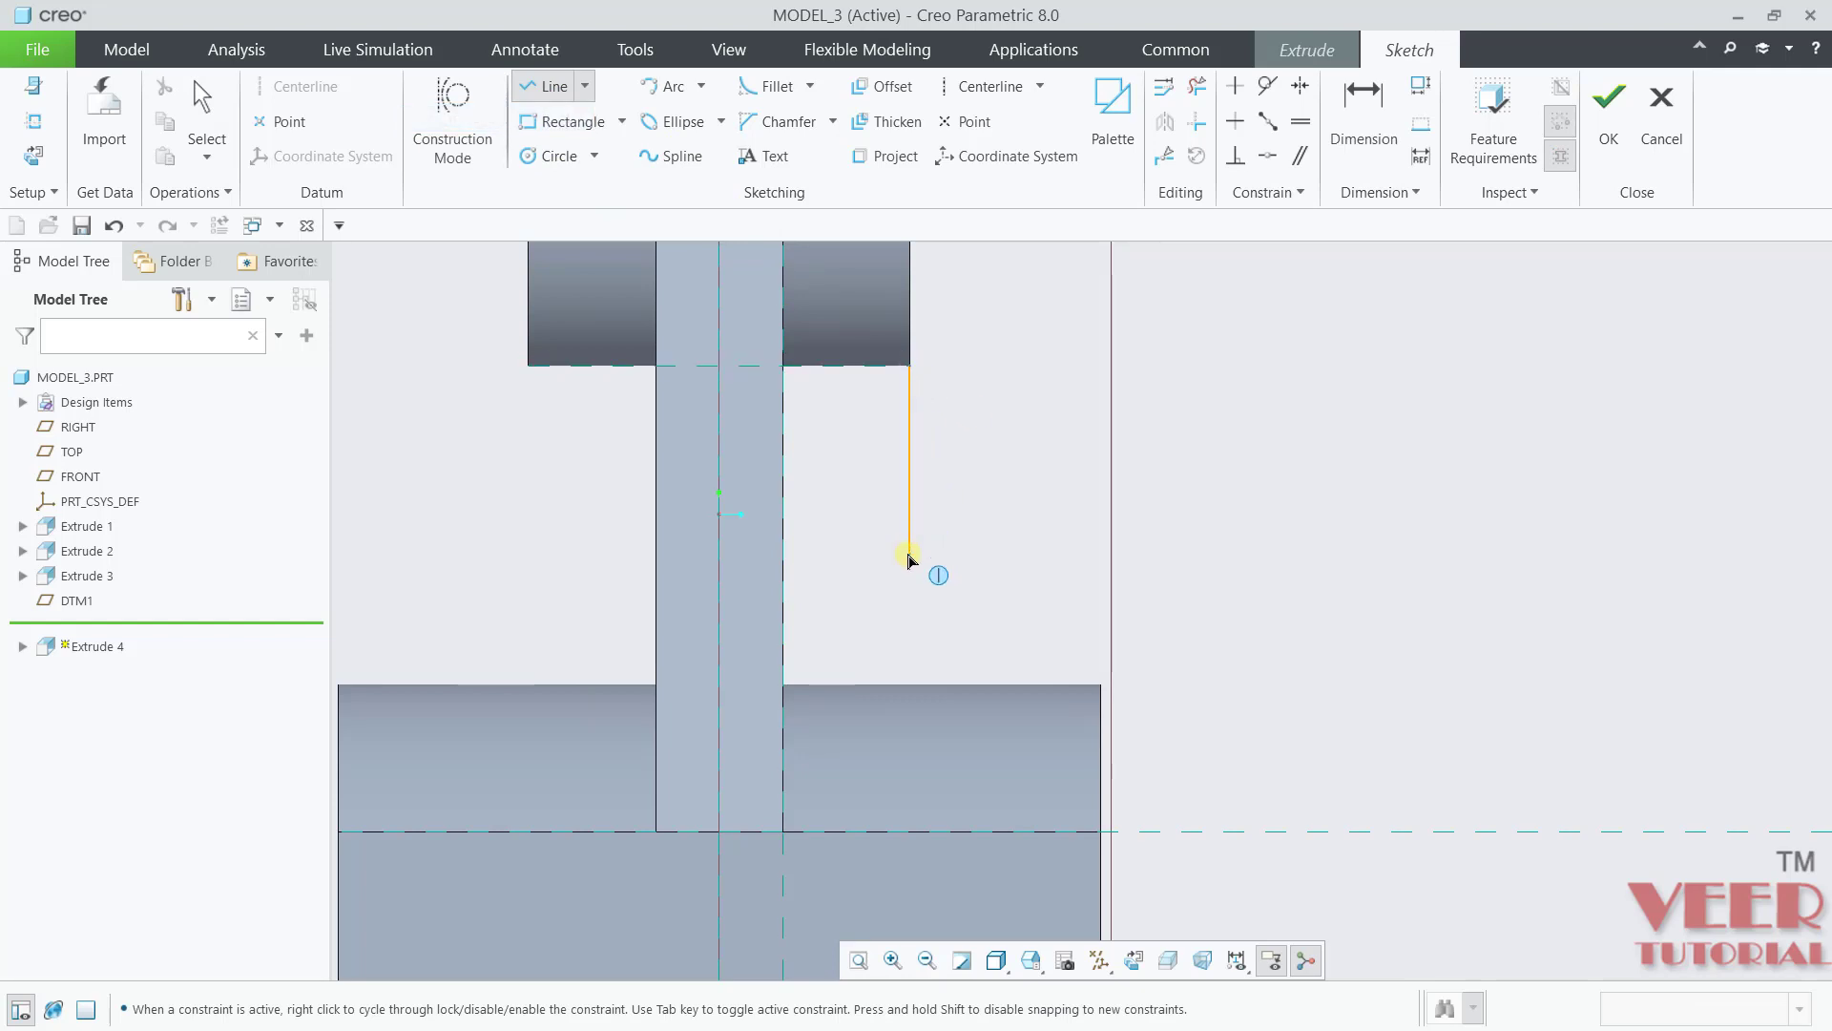
pyautogui.click(909, 554)
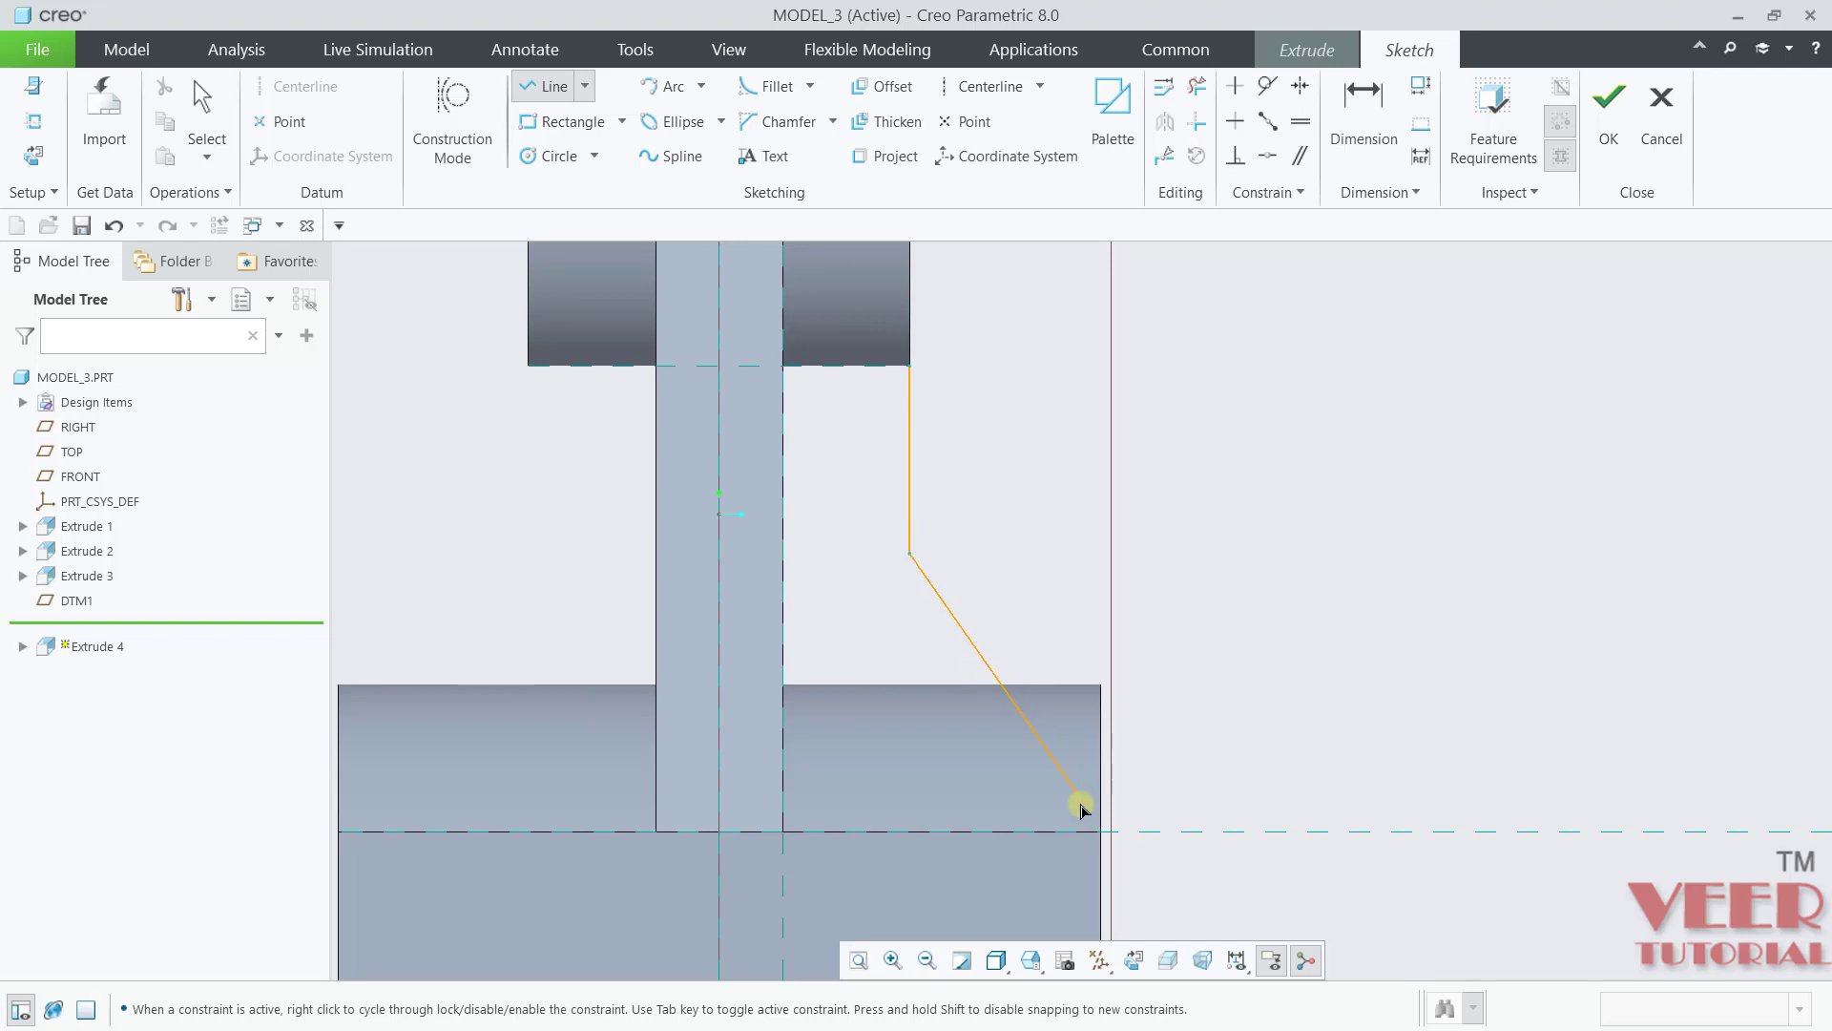
pyautogui.click(1100, 831)
pyautogui.middleClick(1433, 606)
# Step: Project the boss's lower edge, the web's side edge and the base's upper edge into the sketch to bound the rib profile
pyautogui.click(897, 165)
pyautogui.click(840, 365)
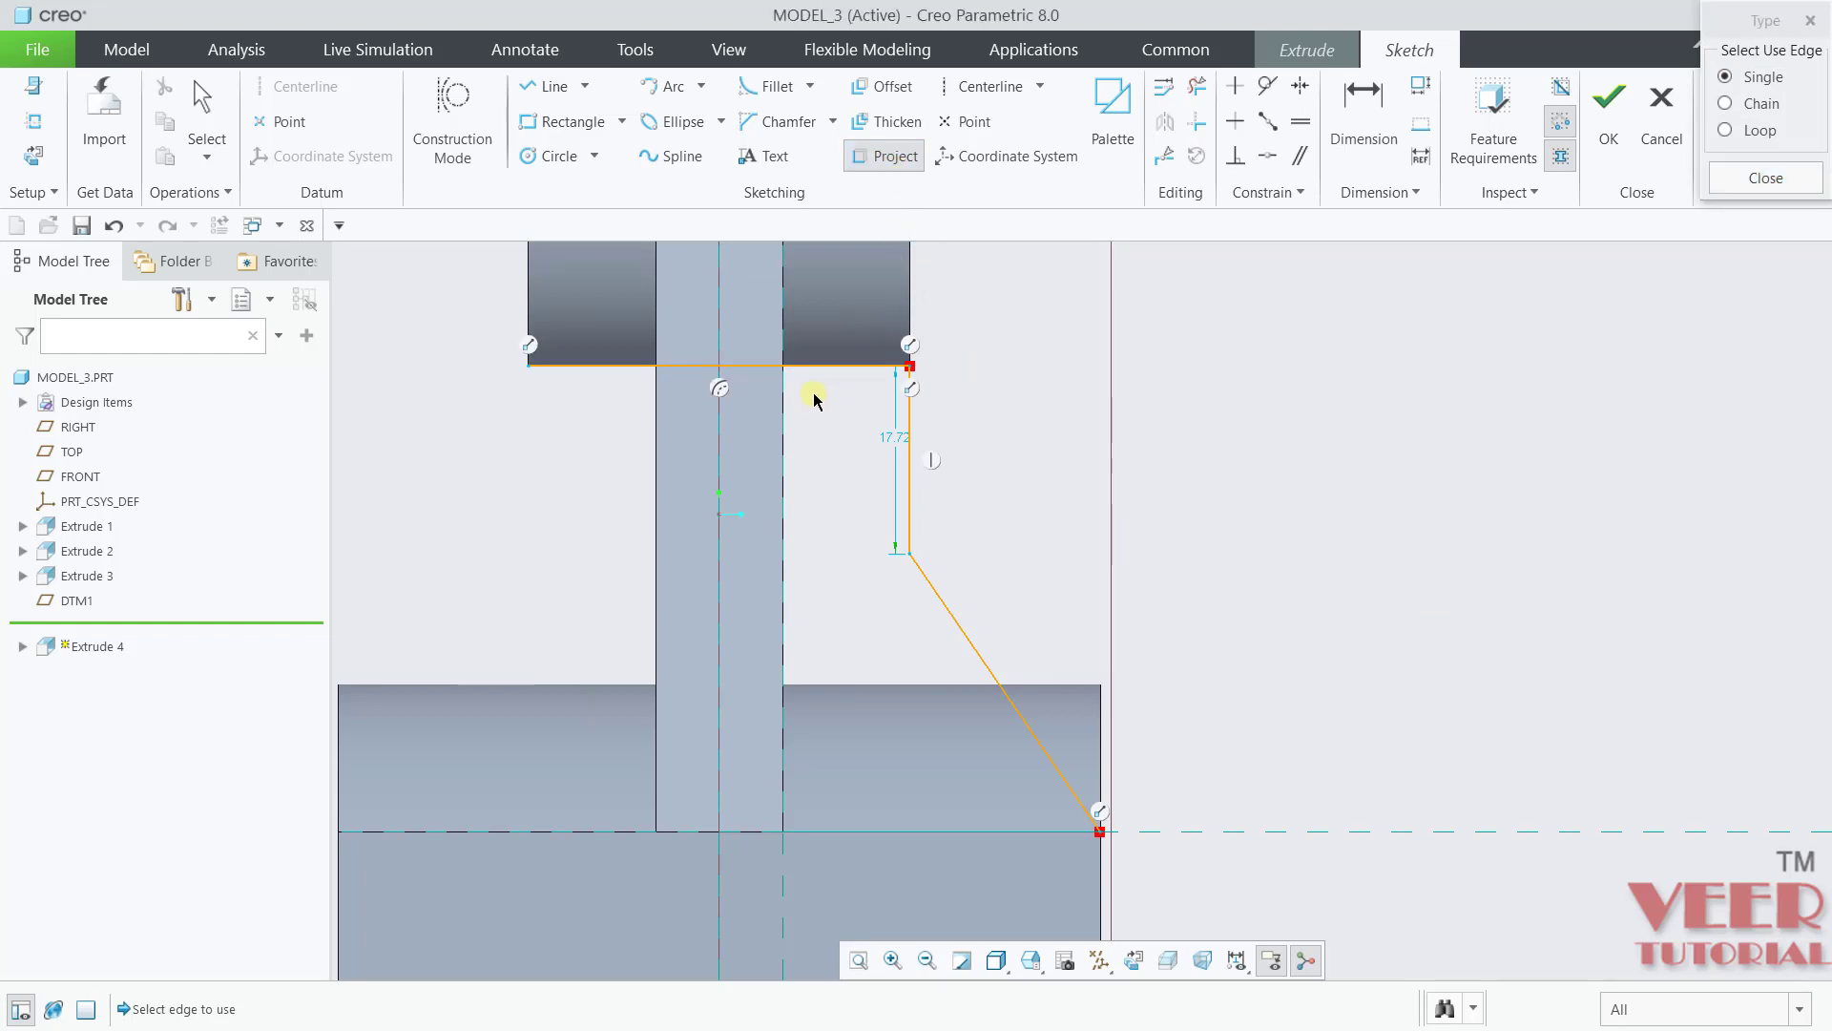
pyautogui.click(781, 437)
pyautogui.click(920, 833)
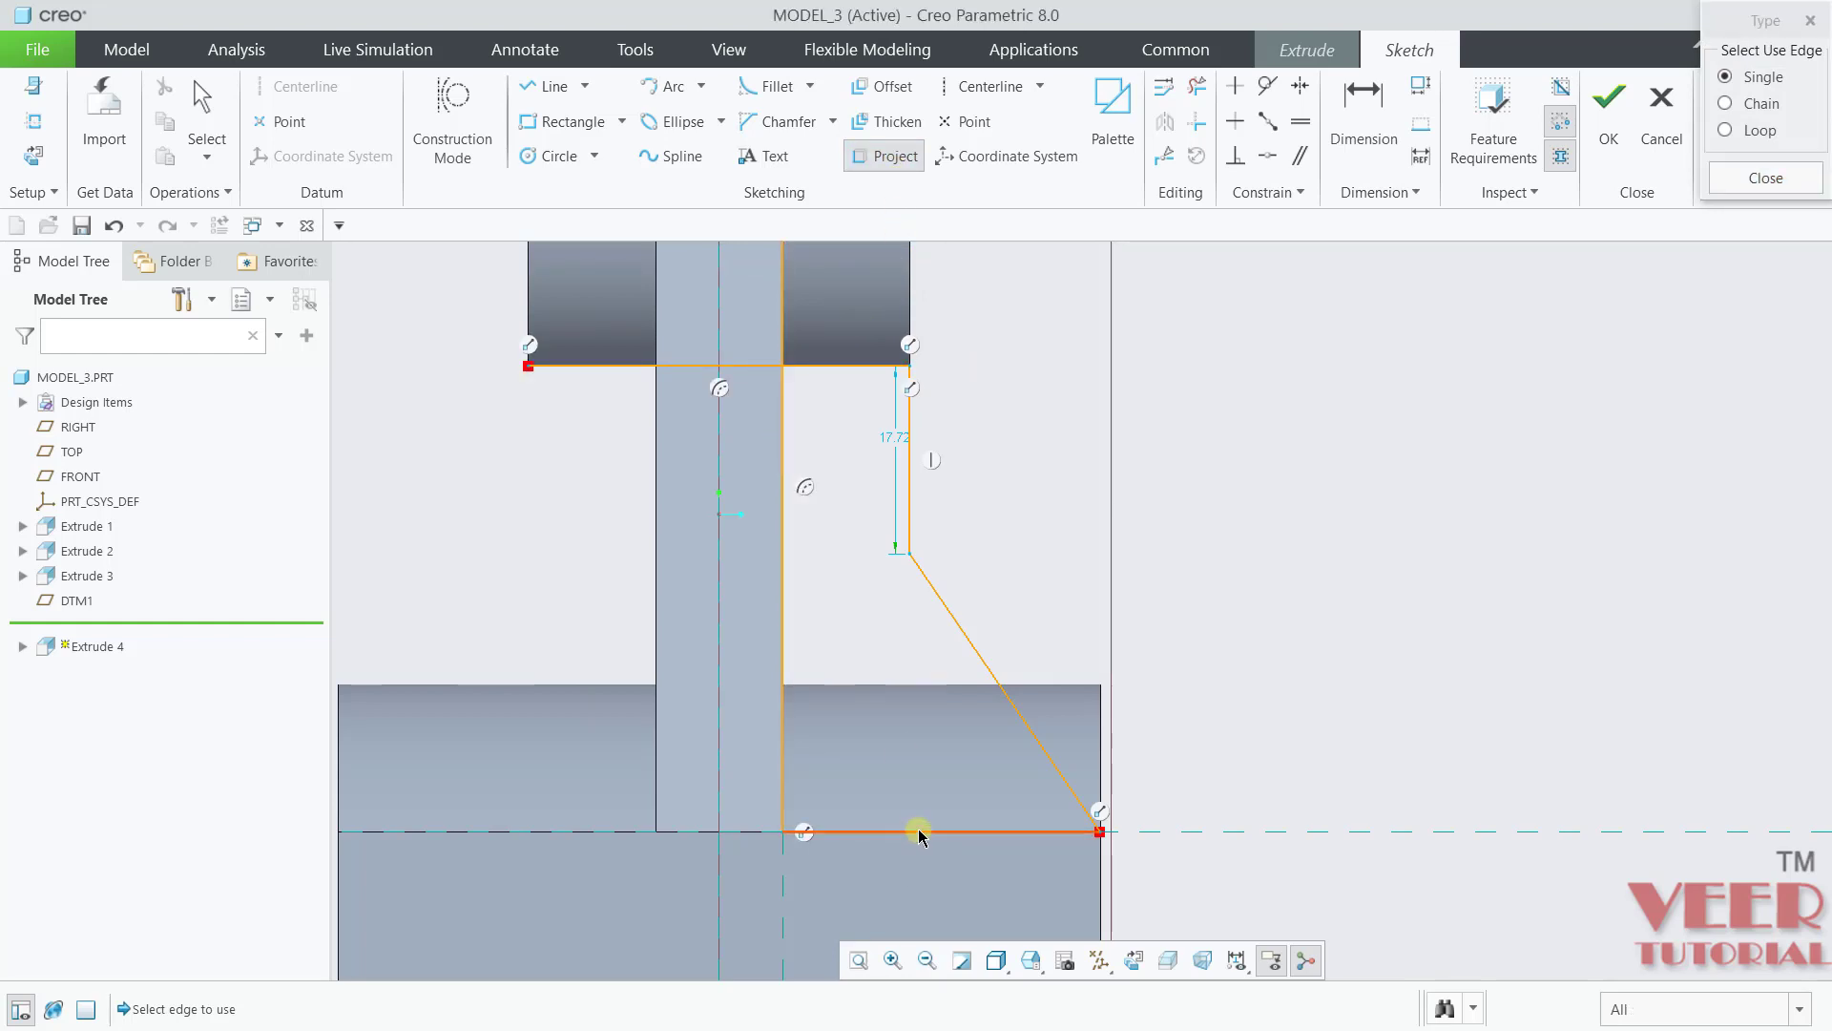
pyautogui.click(1765, 179)
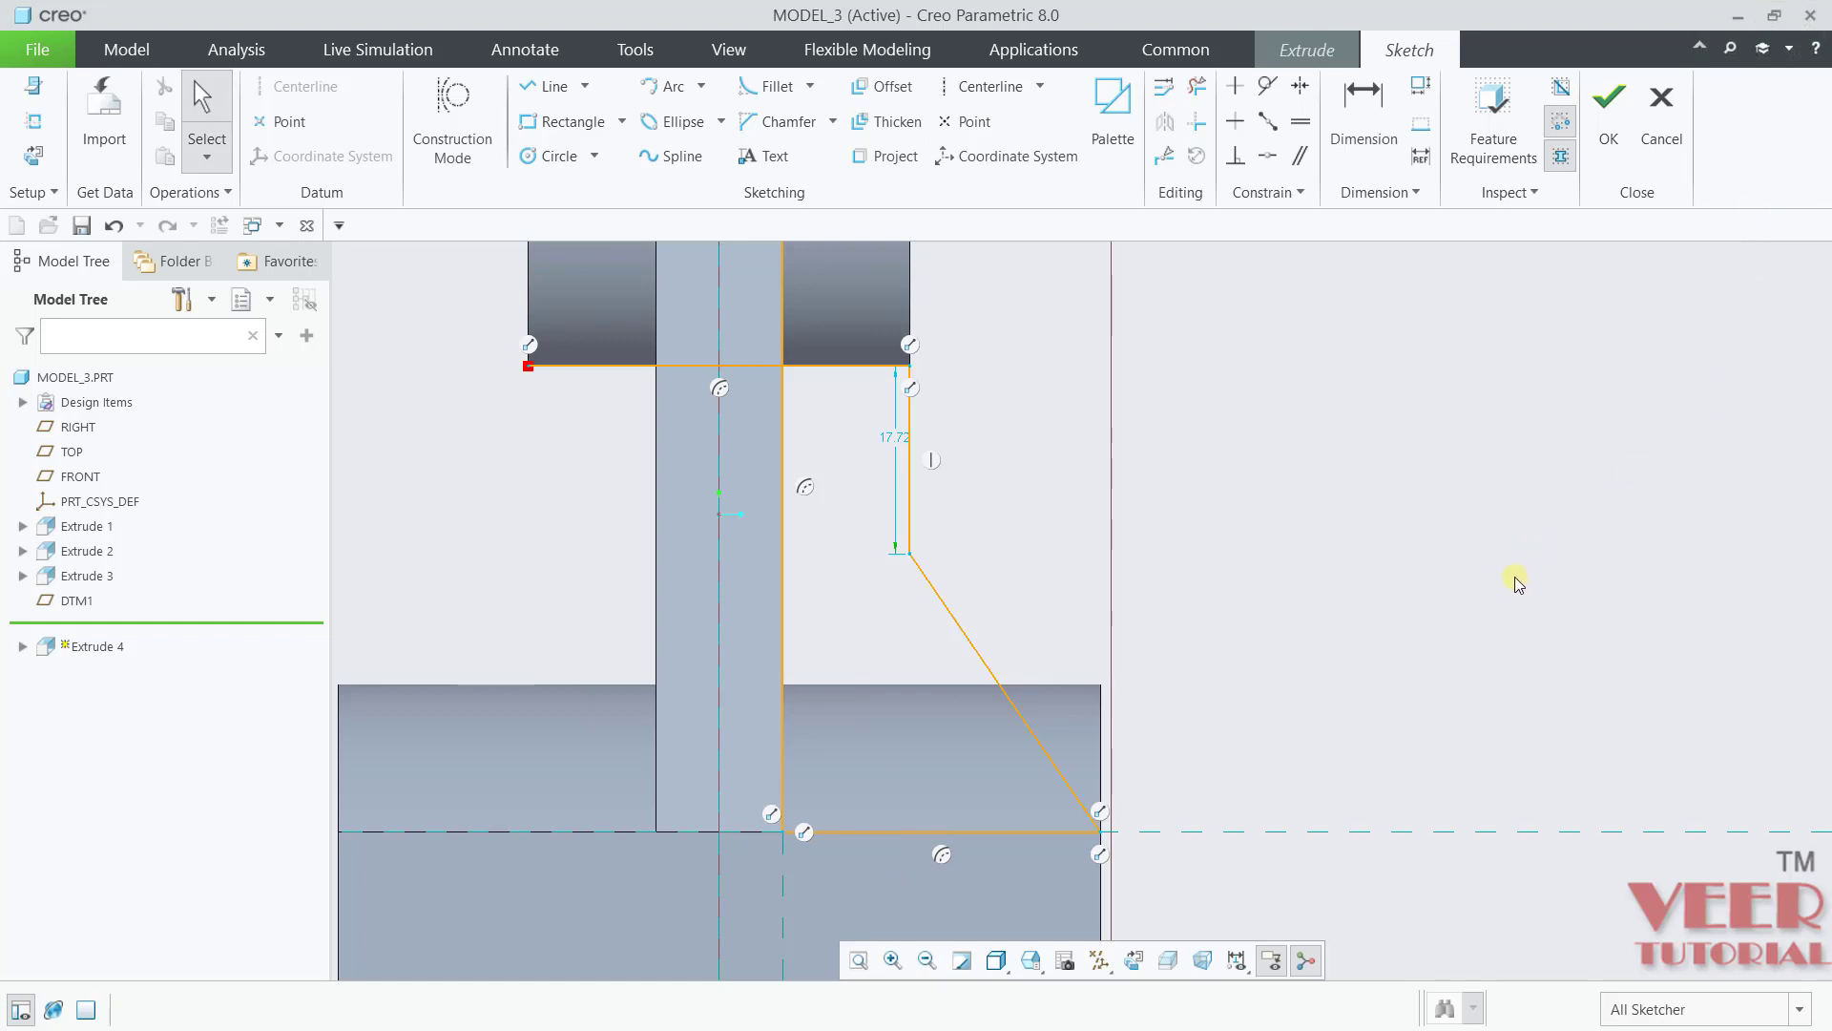
# Step: Set the length of the vertical line below the boss to 18 mm
pyautogui.doubleClick(882, 437)
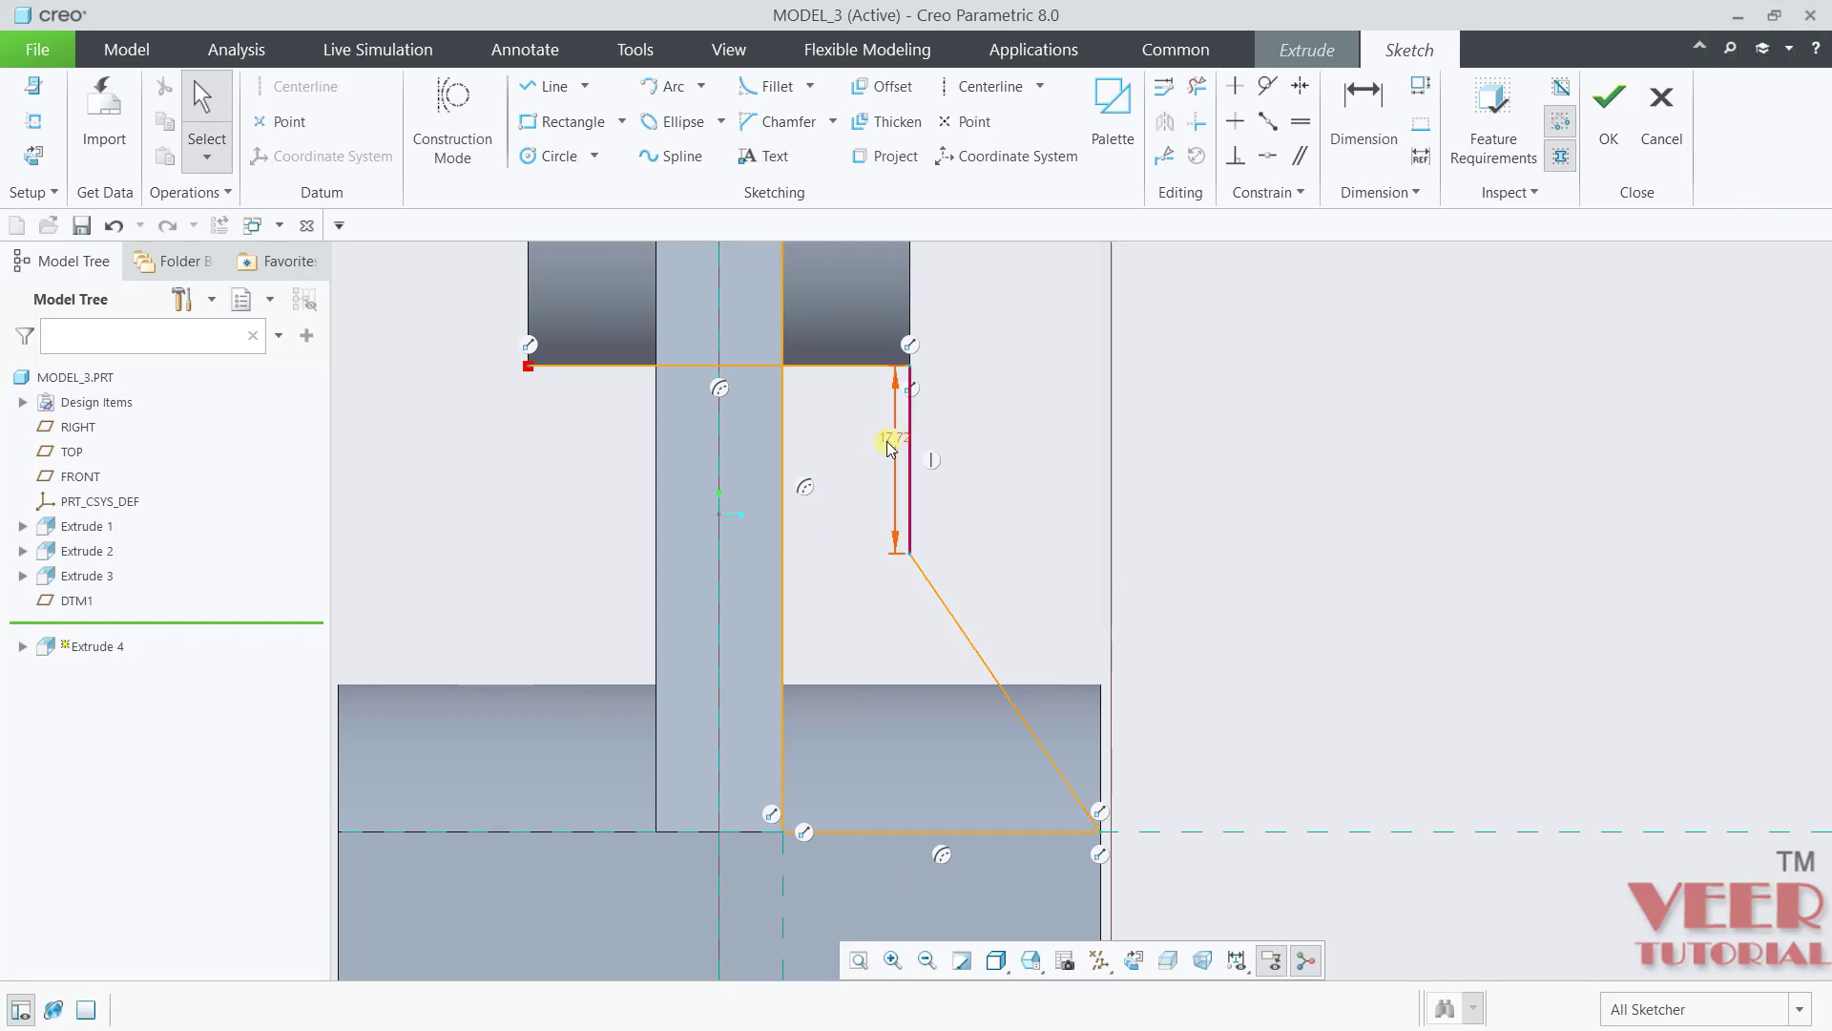
pyautogui.write('18')
pyautogui.press('Return')
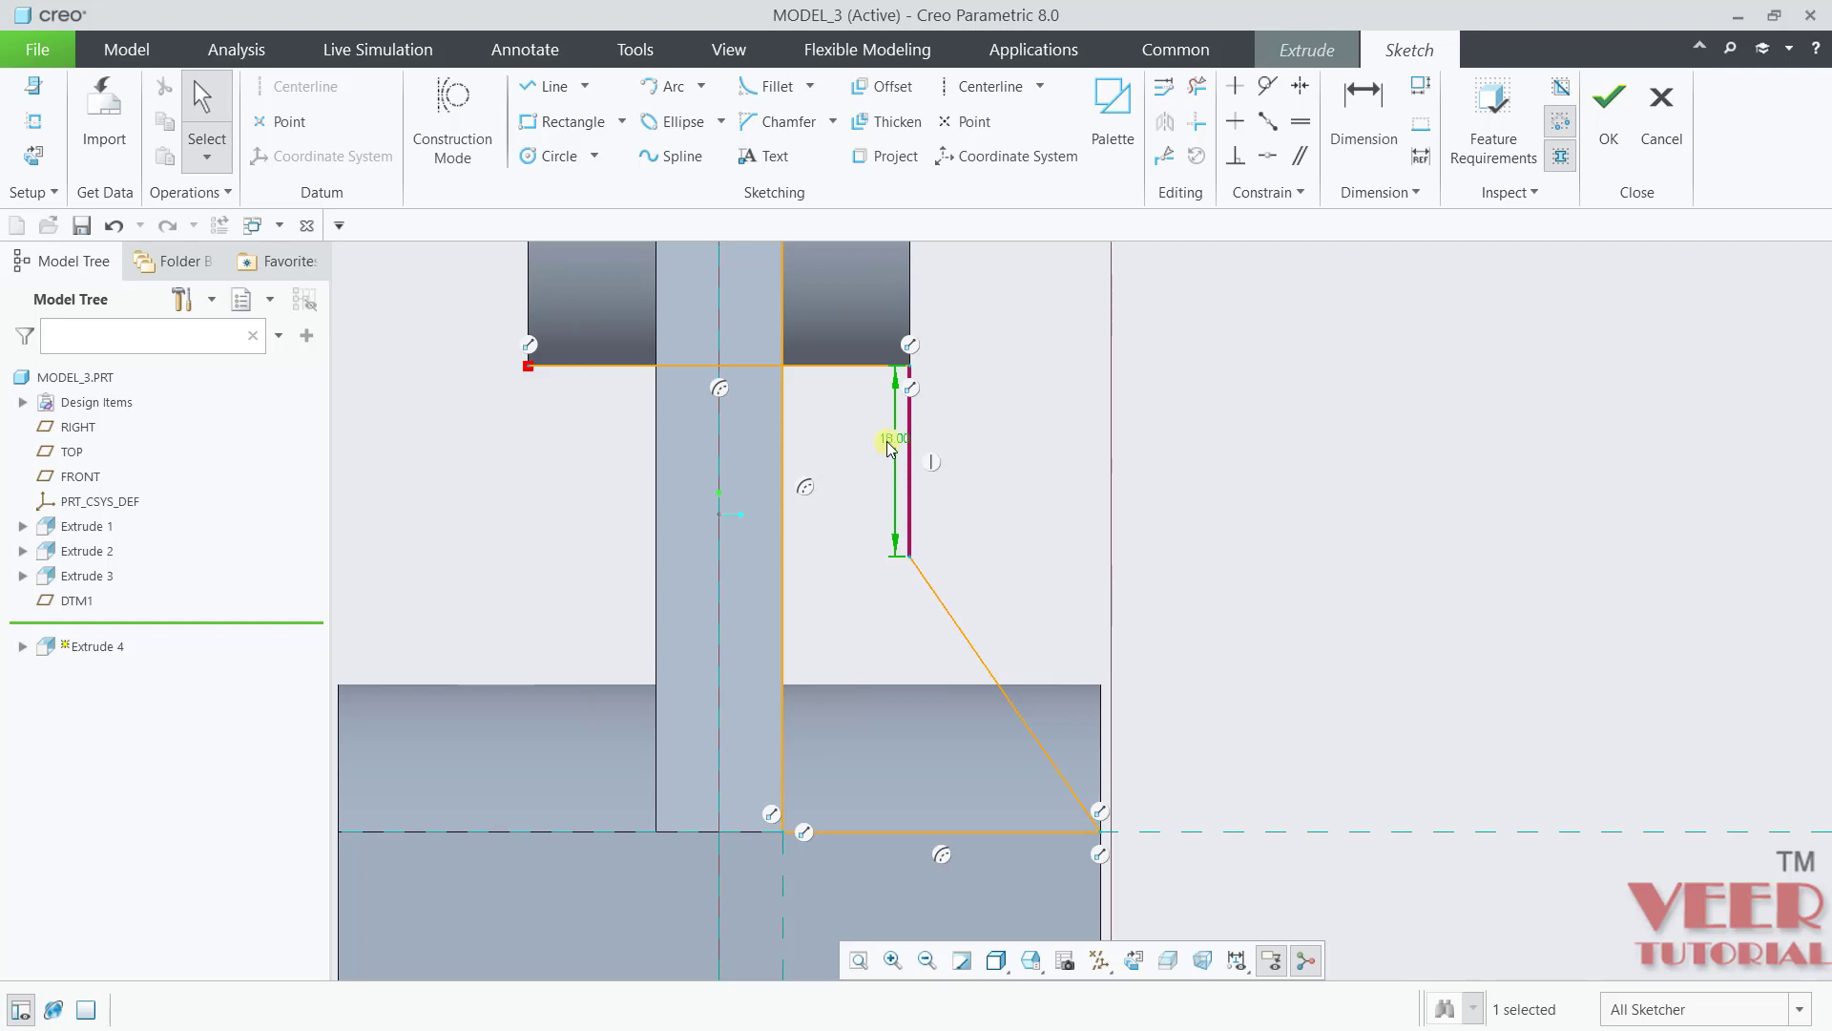
# Step: Trim the projected lines extending beyond the rib profile at the boss and web, and finish the sketch
pyautogui.click(1198, 88)
pyautogui.scroll(2, 675, 438)
pyautogui.scroll(-5, 888, 430)
pyautogui.click(895, 449)
pyautogui.click(789, 599)
pyautogui.click(831, 598)
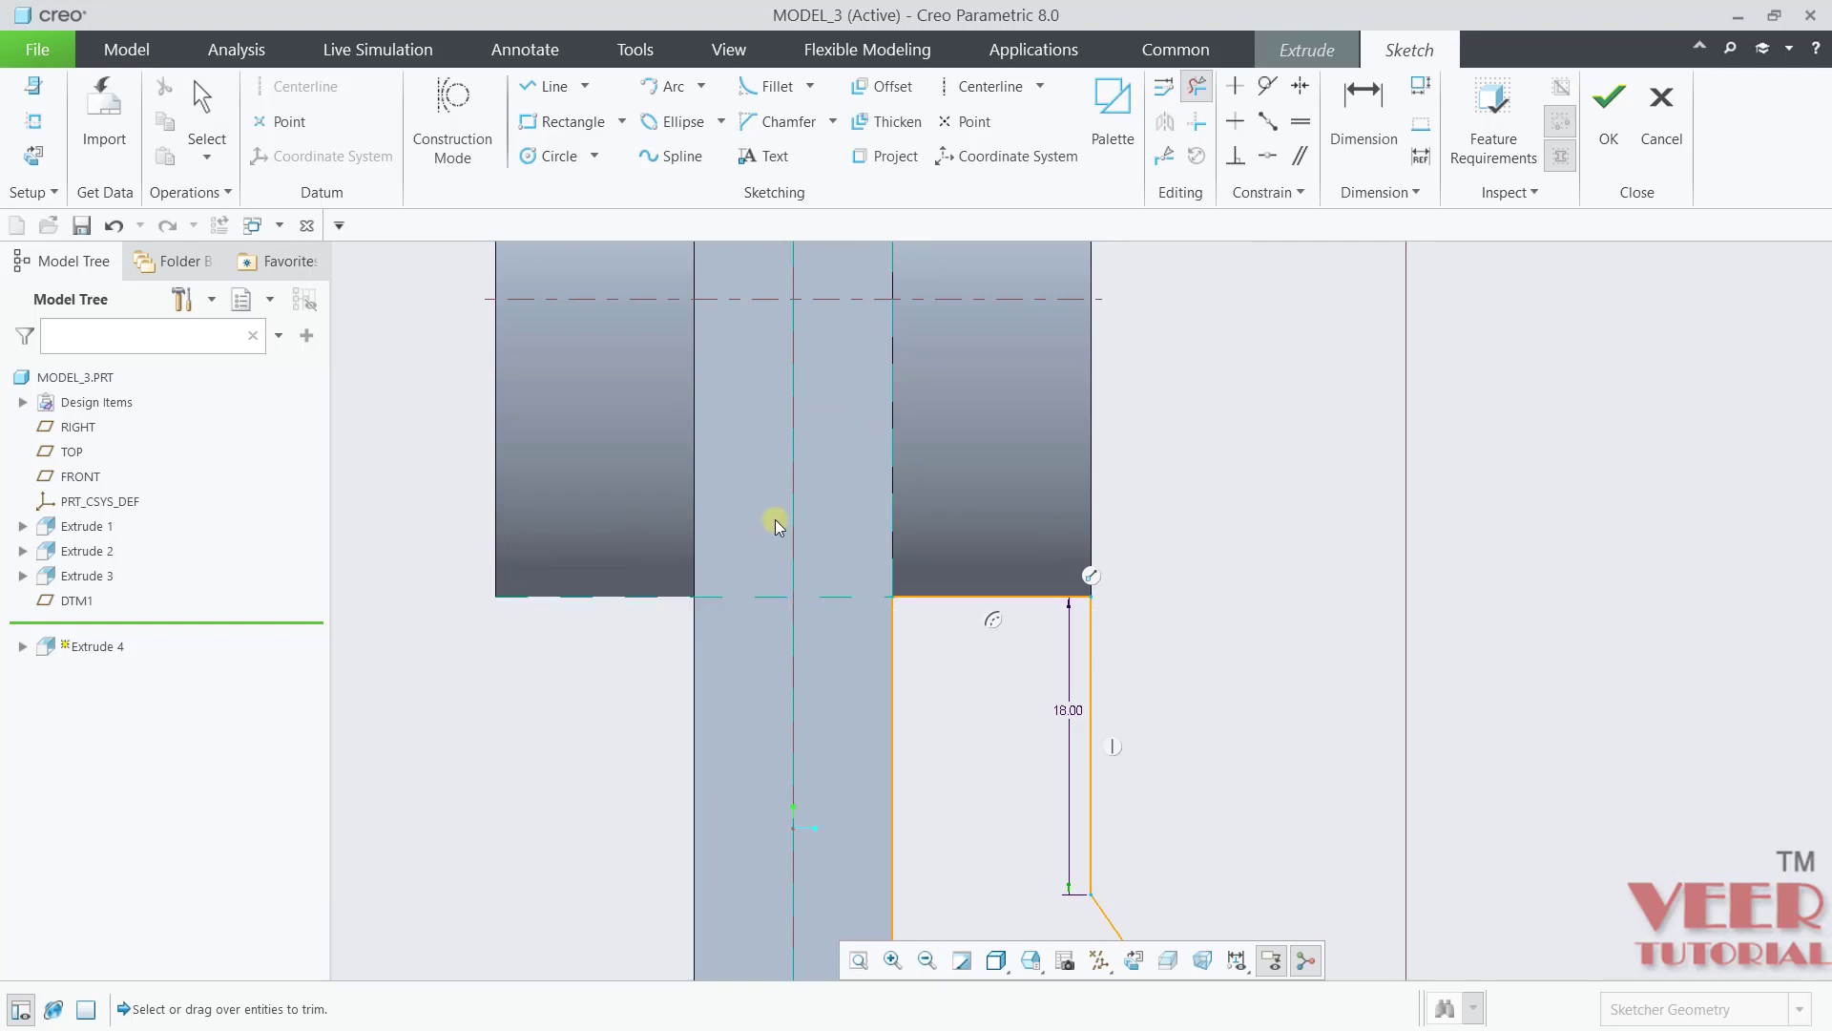
pyautogui.scroll(3, 887, 792)
pyautogui.scroll(-3, 900, 831)
pyautogui.scroll(2, 1288, 707)
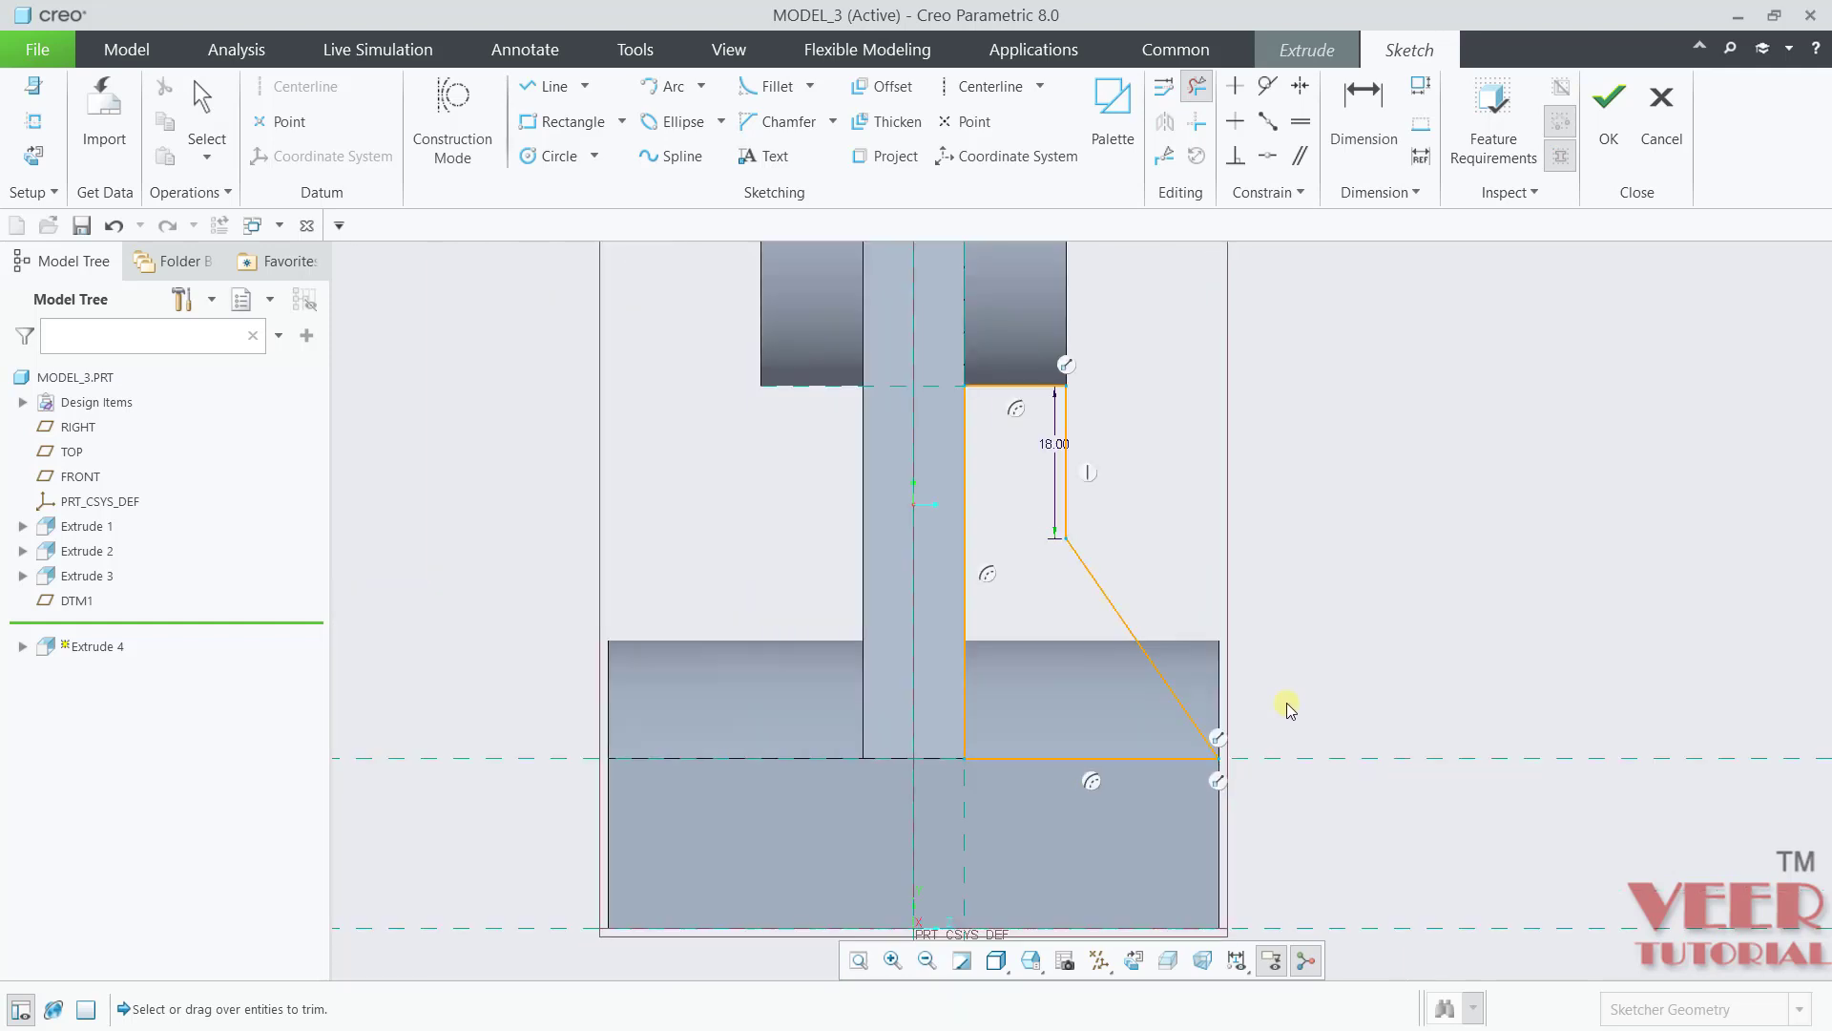
pyautogui.middleClick(1334, 645)
pyautogui.click(1609, 105)
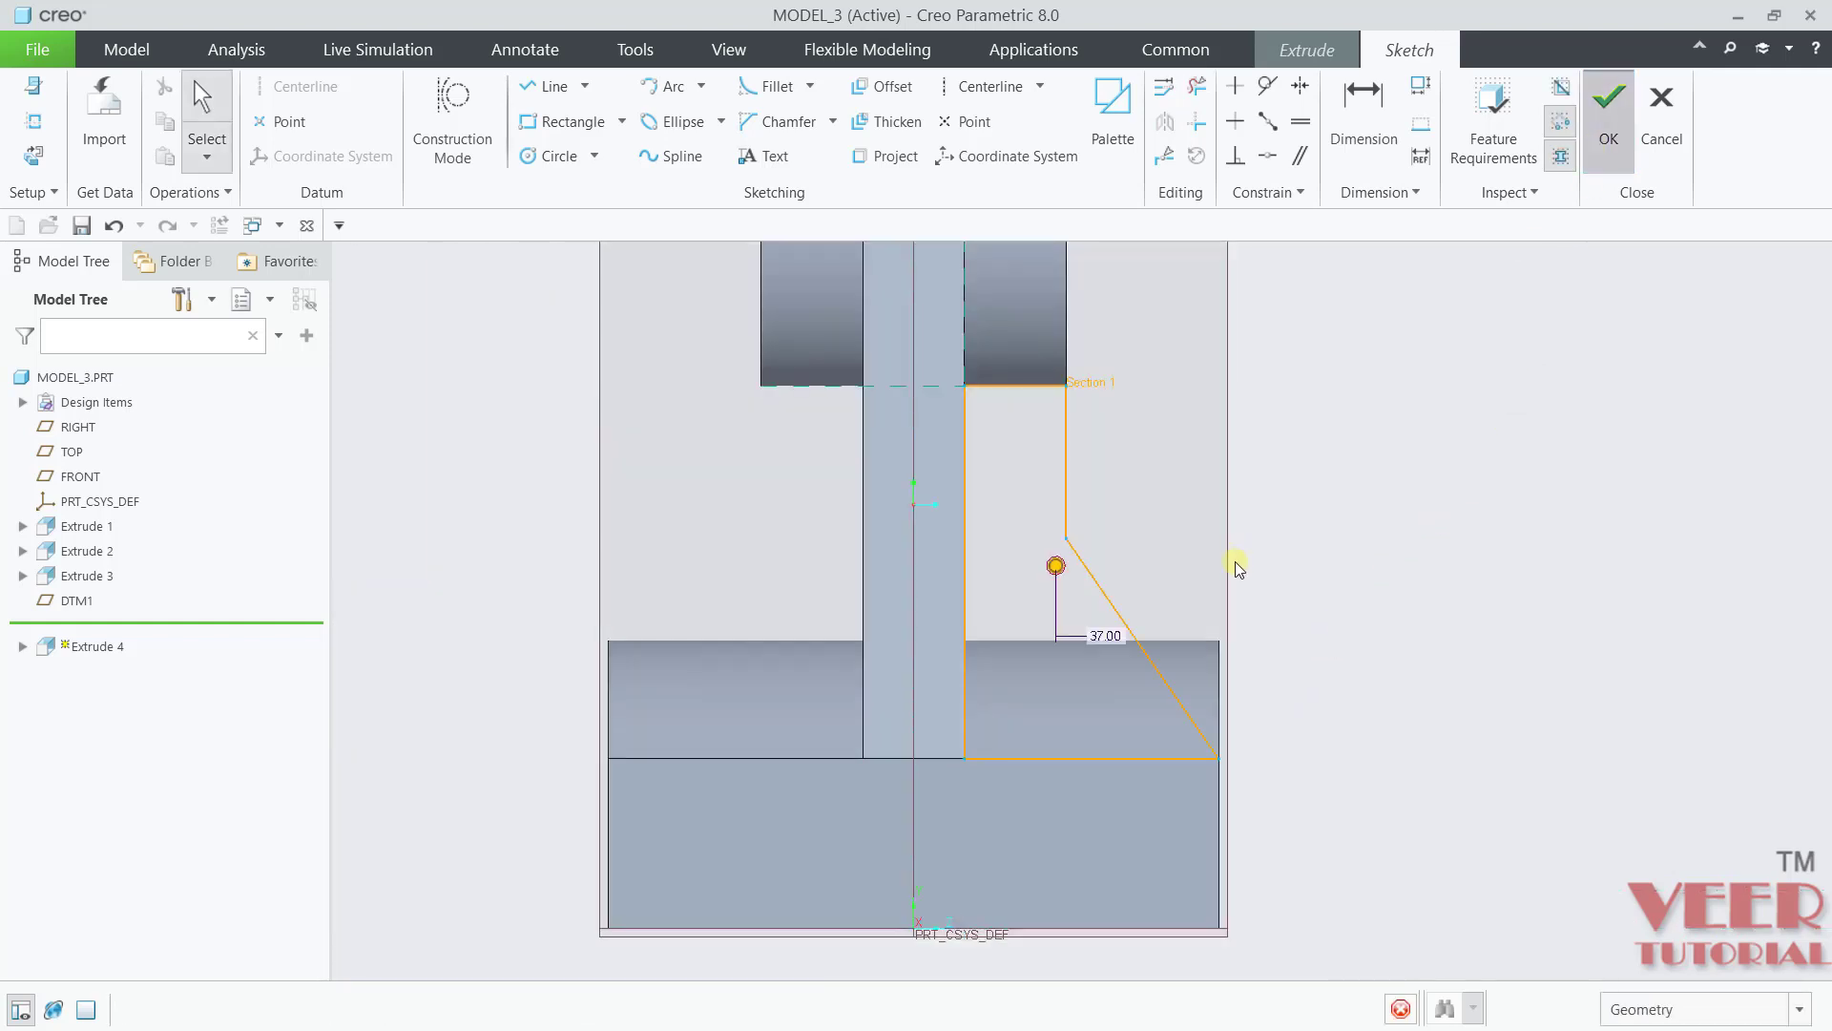
# Step: Extrude the rib profile symmetrically about the sketch plane to a depth of 8 mm and complete the feature
pyautogui.click(237, 117)
pyautogui.click(221, 183)
pyautogui.click(295, 115)
pyautogui.write('8')
pyautogui.press('Return')
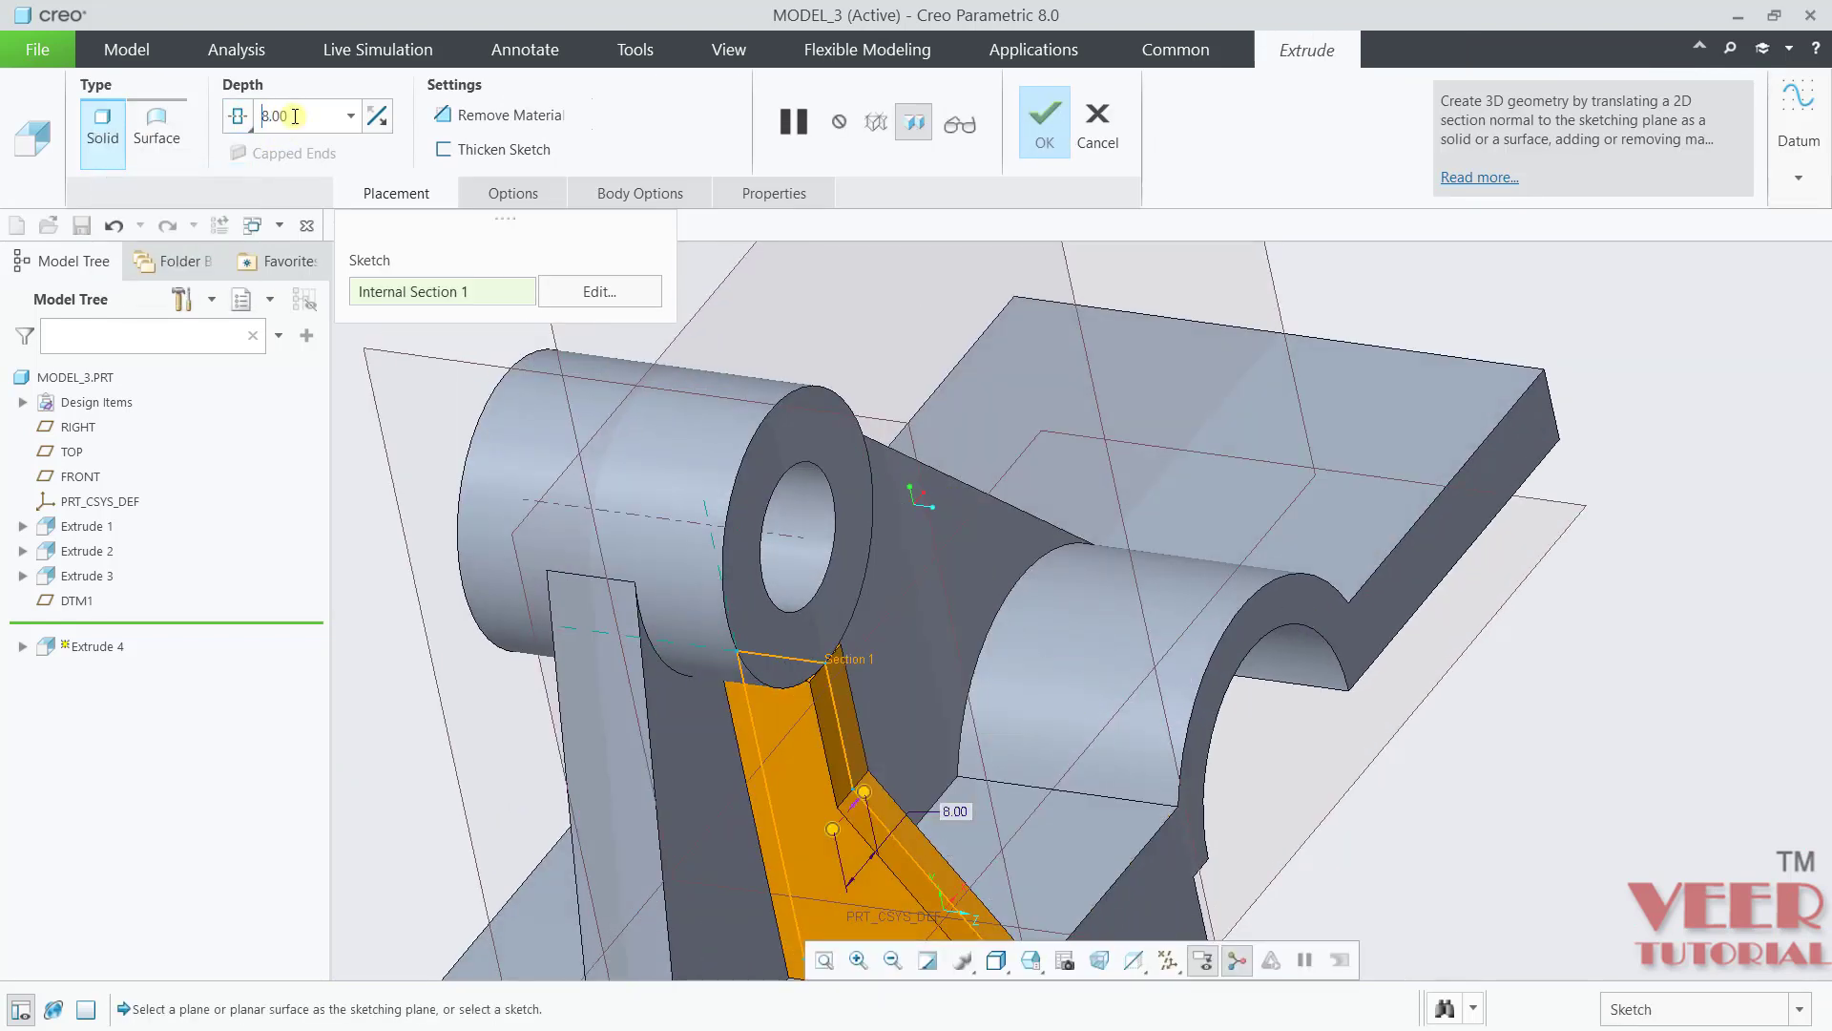
pyautogui.click(1050, 135)
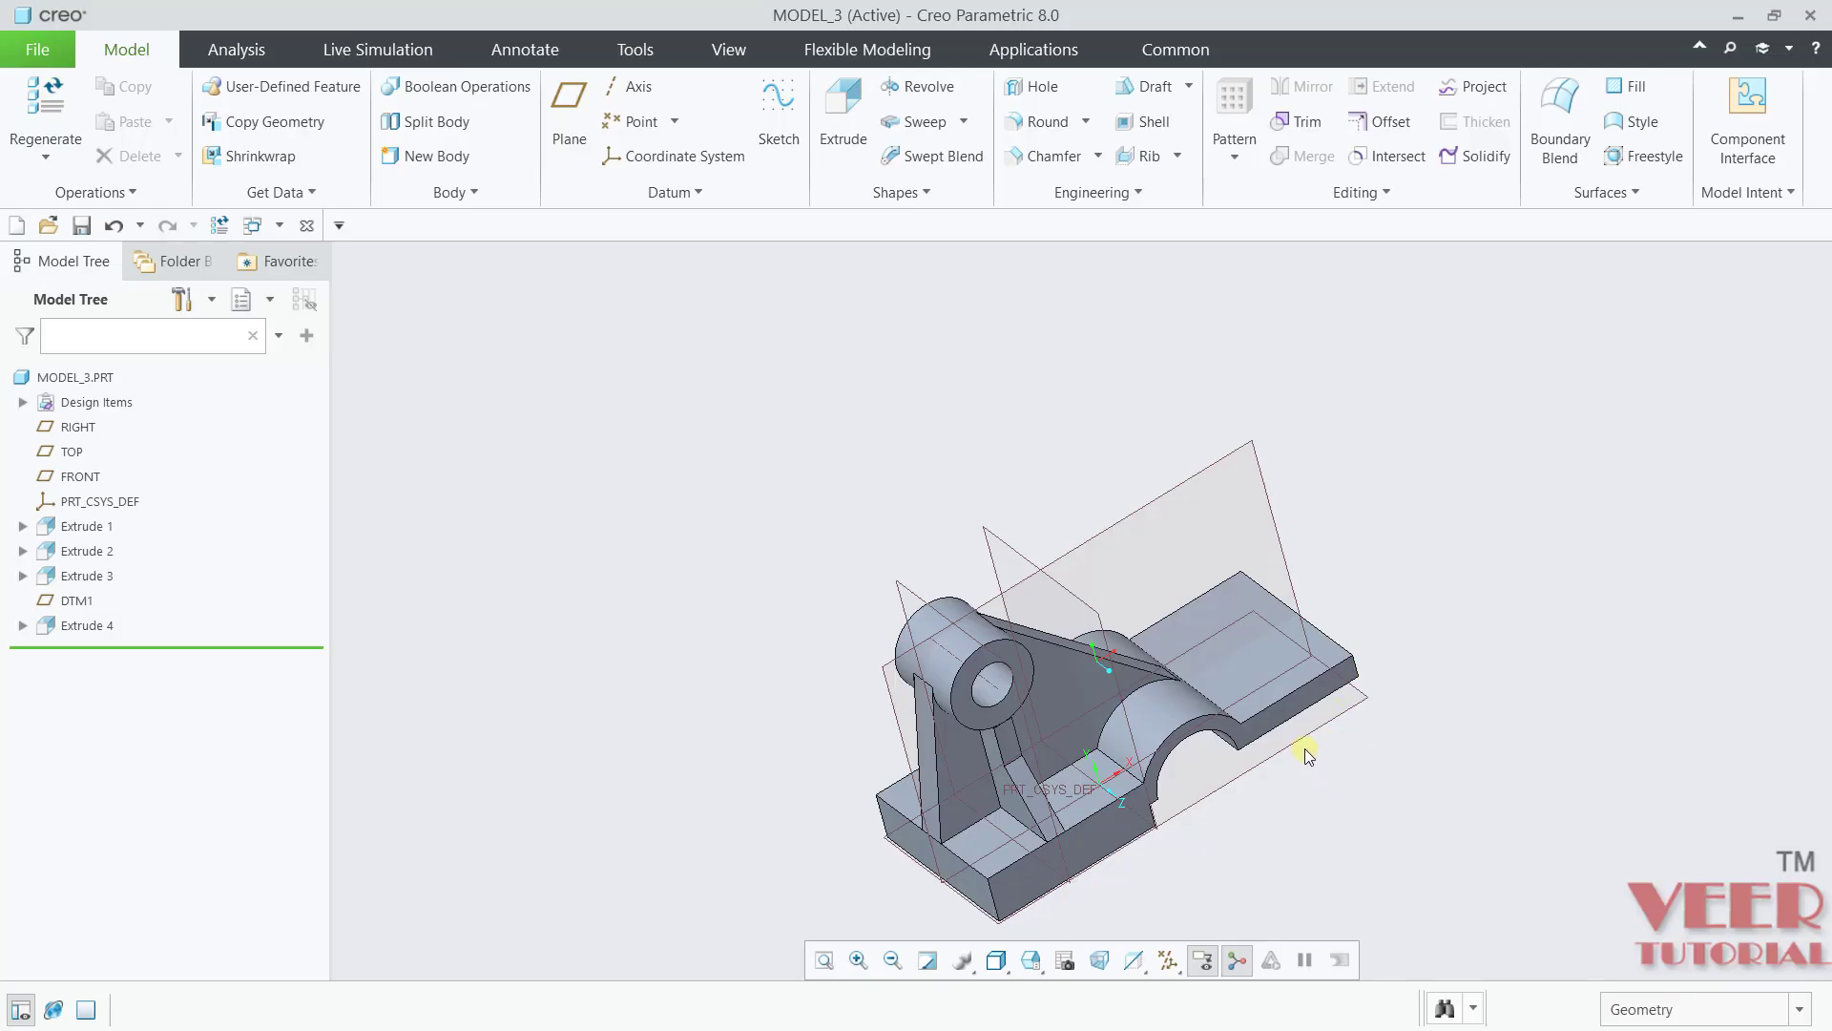
# Step: Examine the joint between the new cross rib's upper end and the underside of the cylindrical boss
pyautogui.moveTo(1304, 749); pyautogui.dragTo(1343, 749, button='middle')
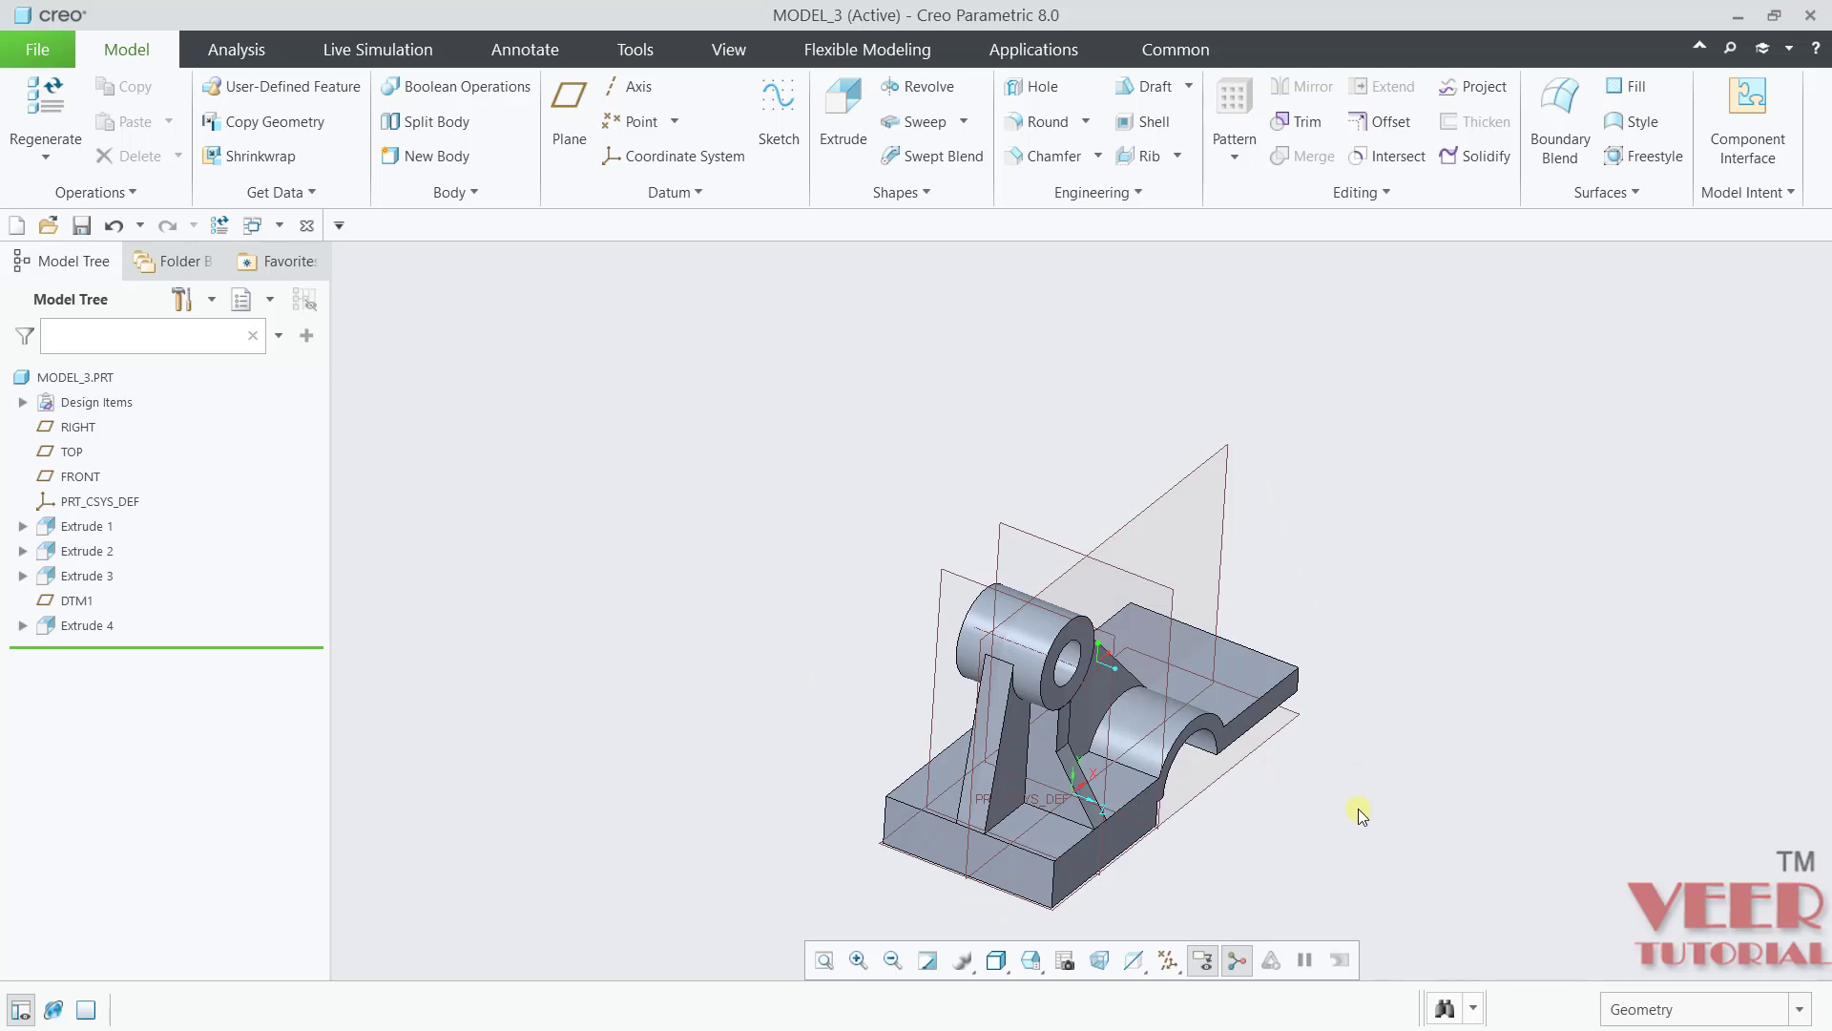
pyautogui.scroll(5, 1221, 897)
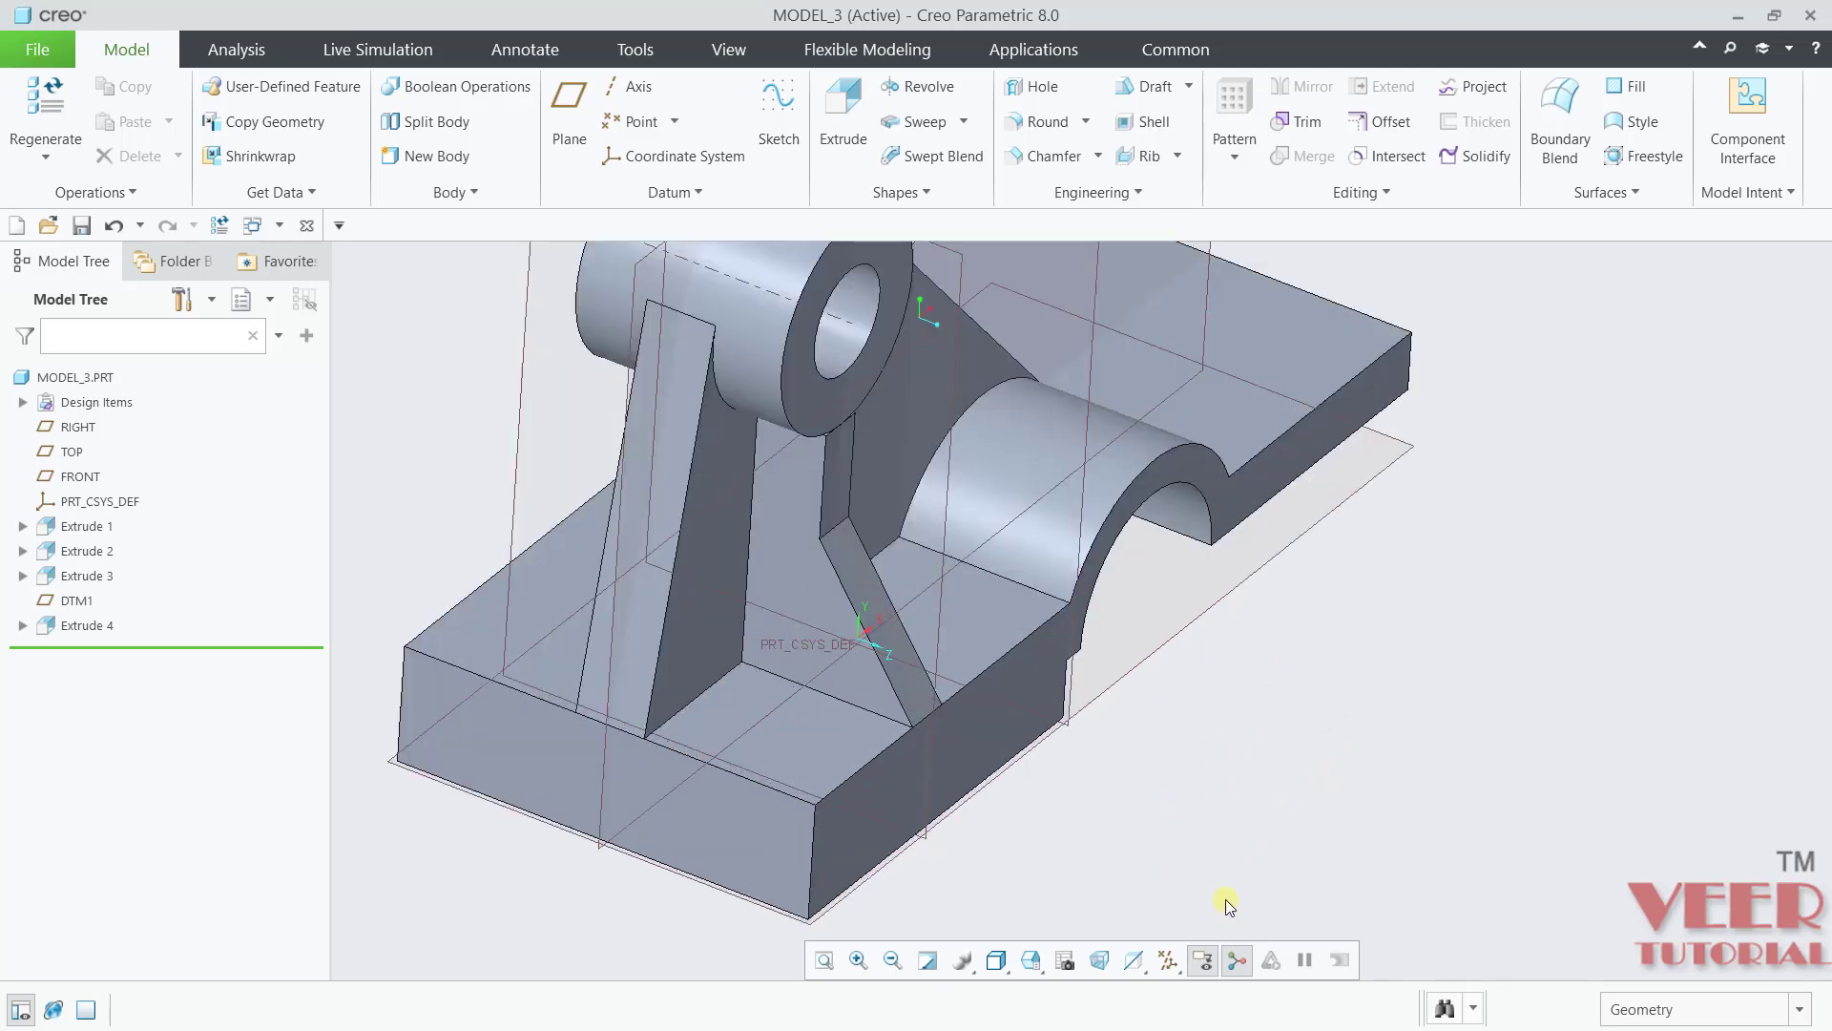
pyautogui.scroll(8, 970, 603)
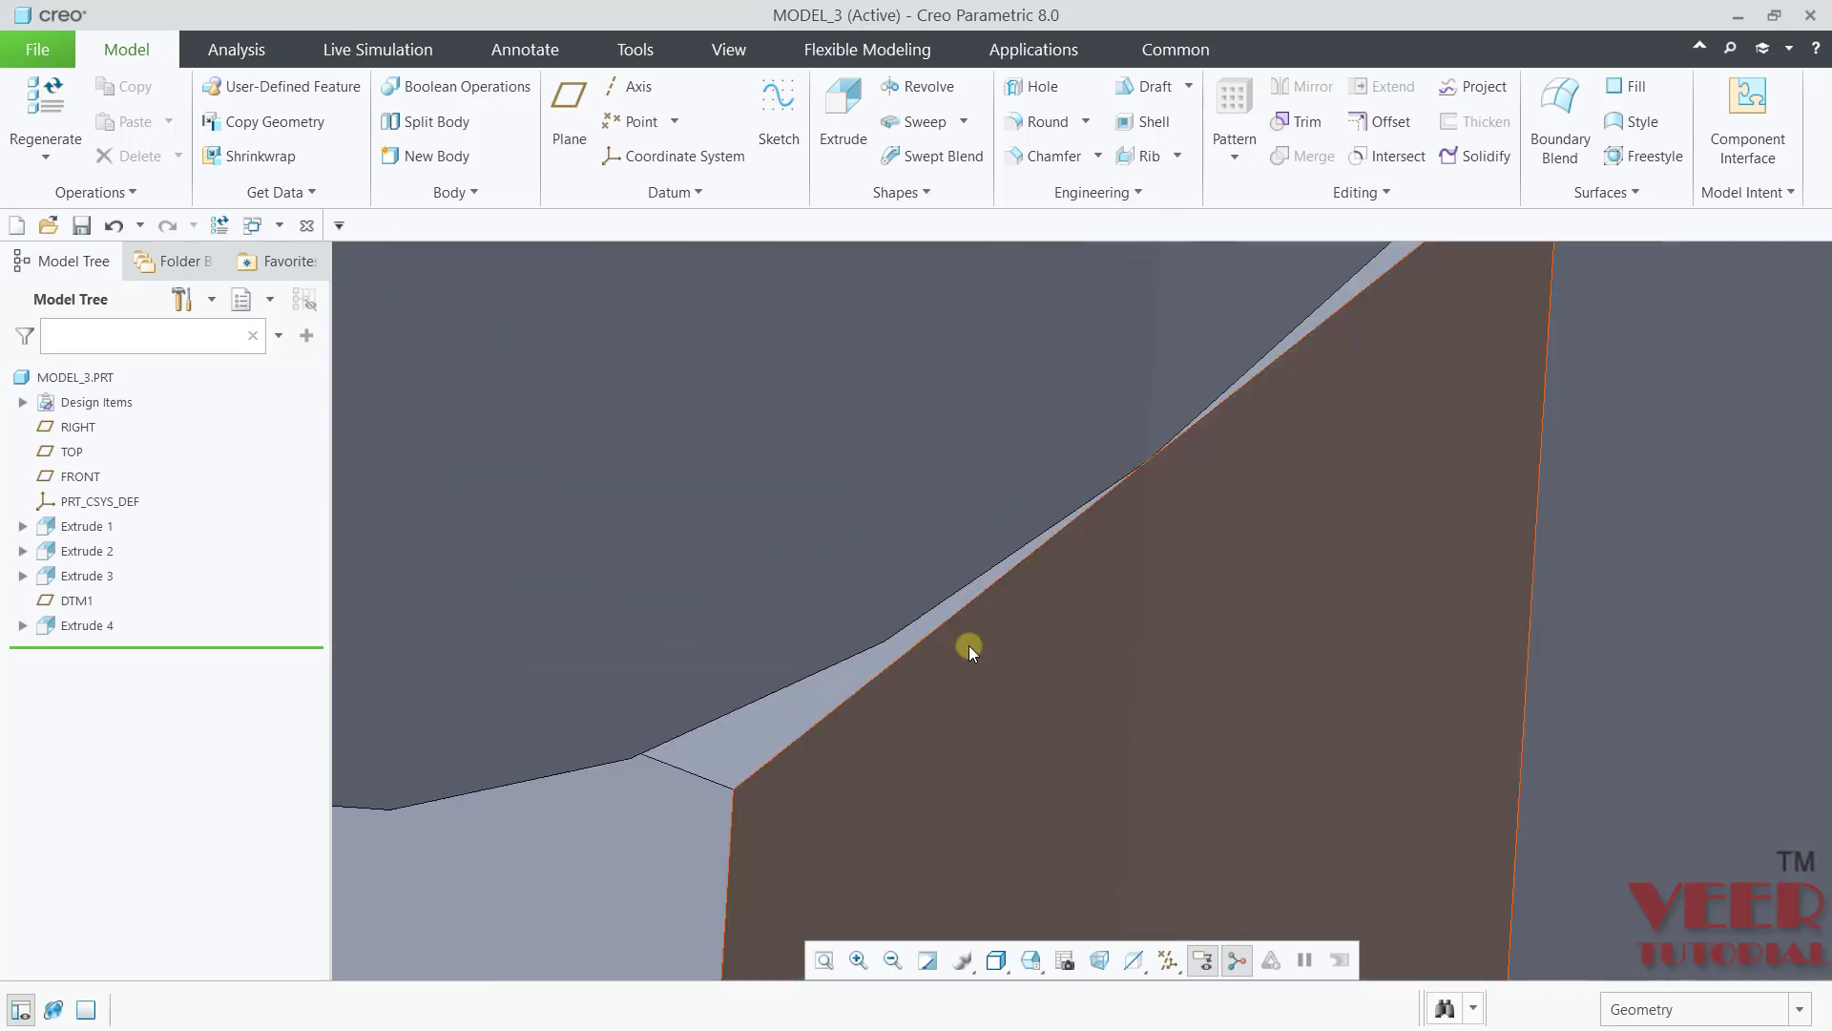
pyautogui.scroll(-7, 969, 646)
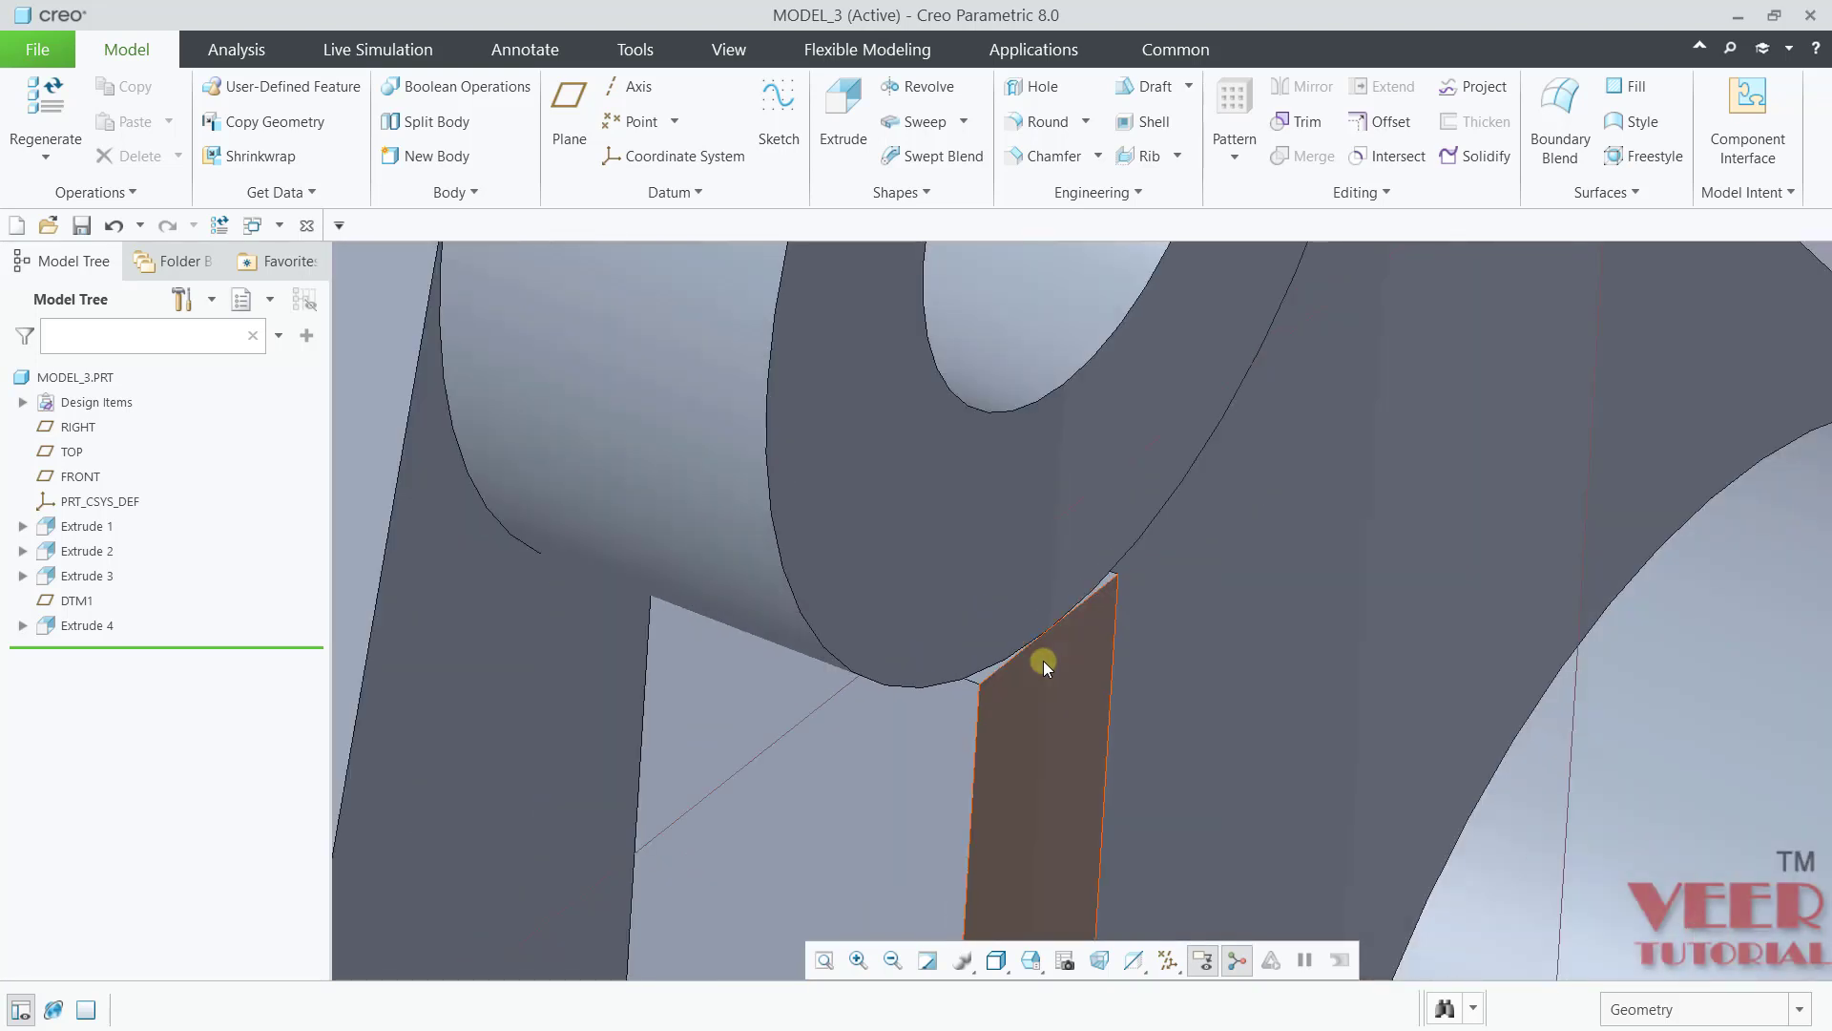
pyautogui.scroll(-3, 1044, 661)
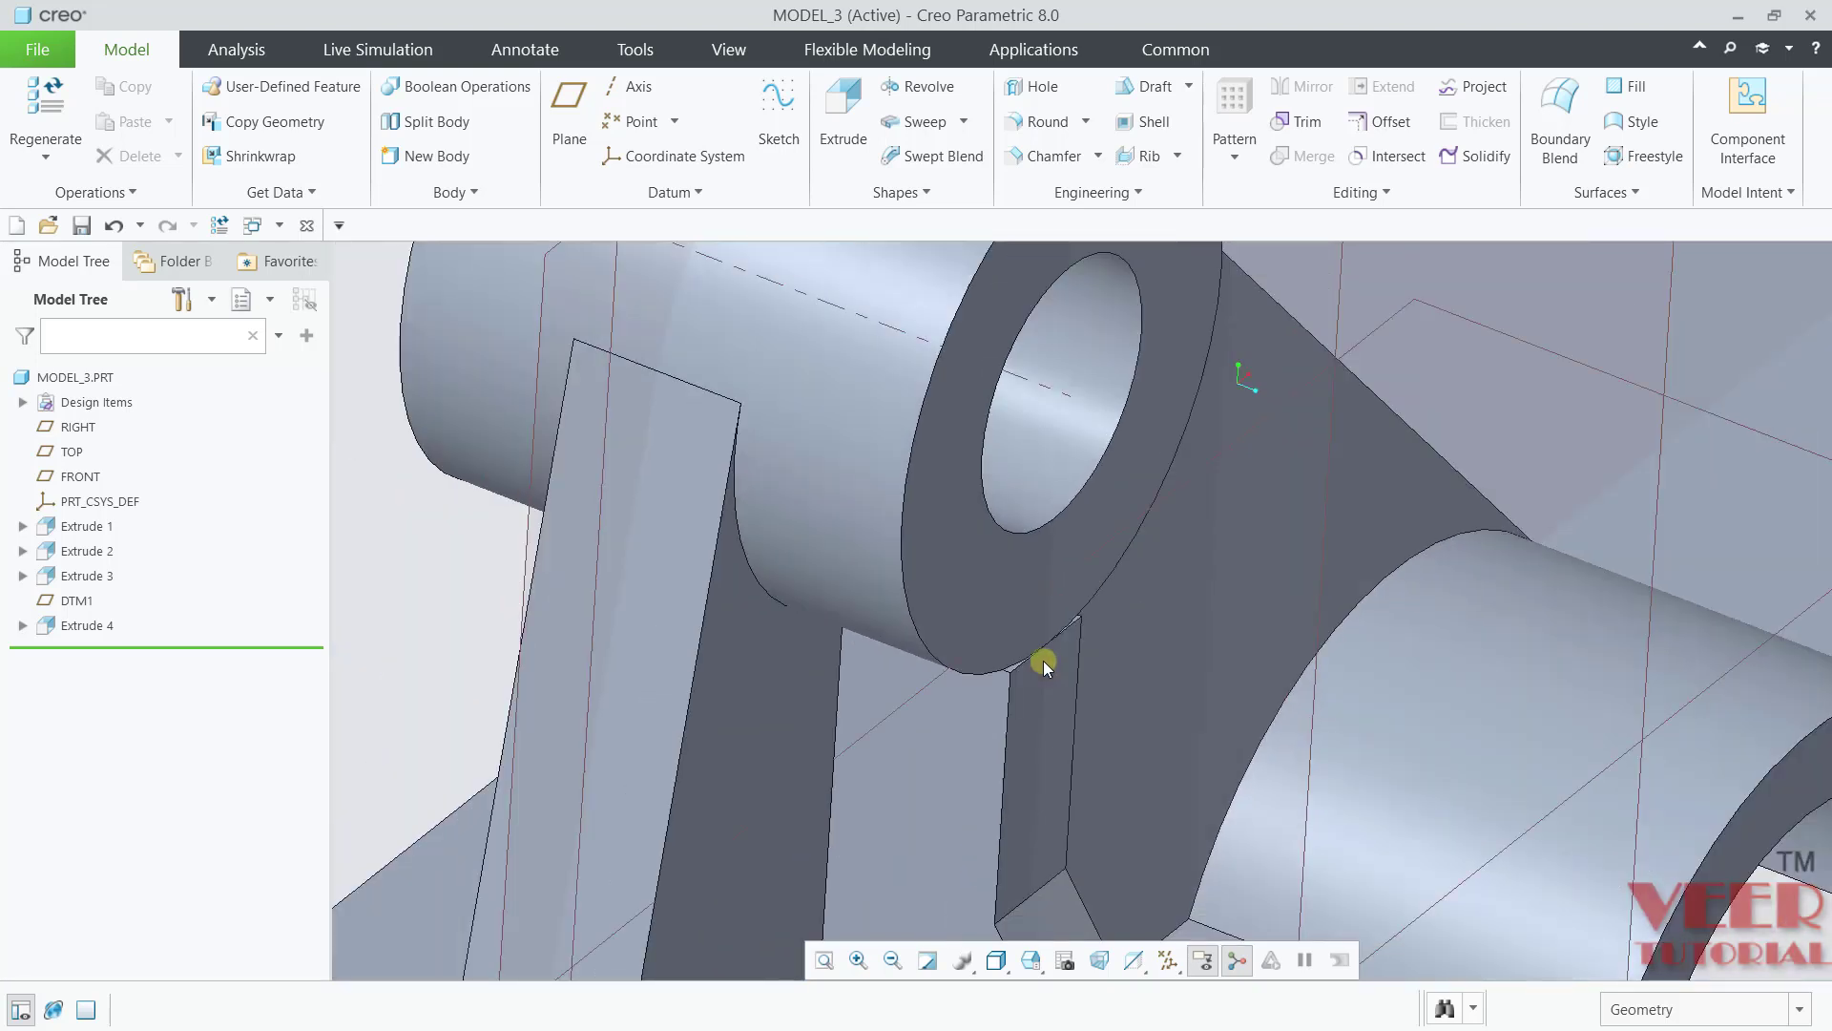
pyautogui.scroll(-2, 1004, 626)
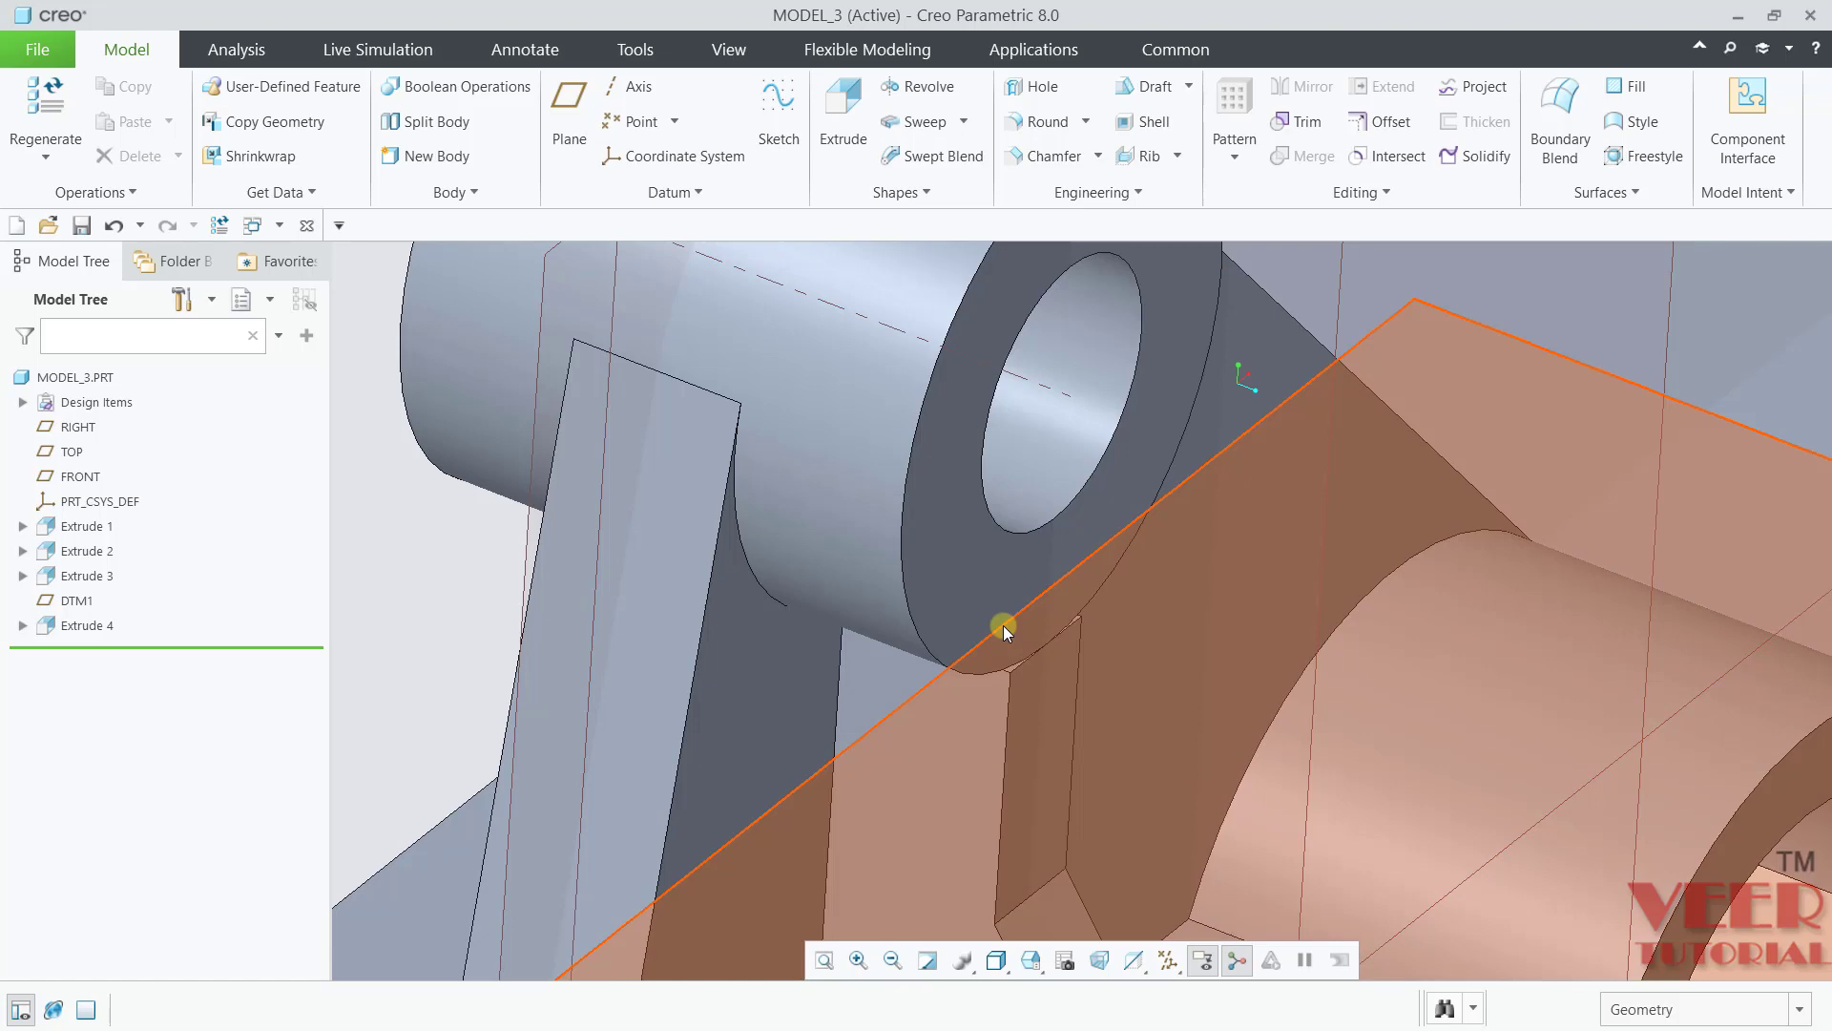
pyautogui.moveTo(998, 601); pyautogui.dragTo(1051, 654, button='middle')
pyautogui.scroll(2, 1051, 654)
pyautogui.click(1180, 157)
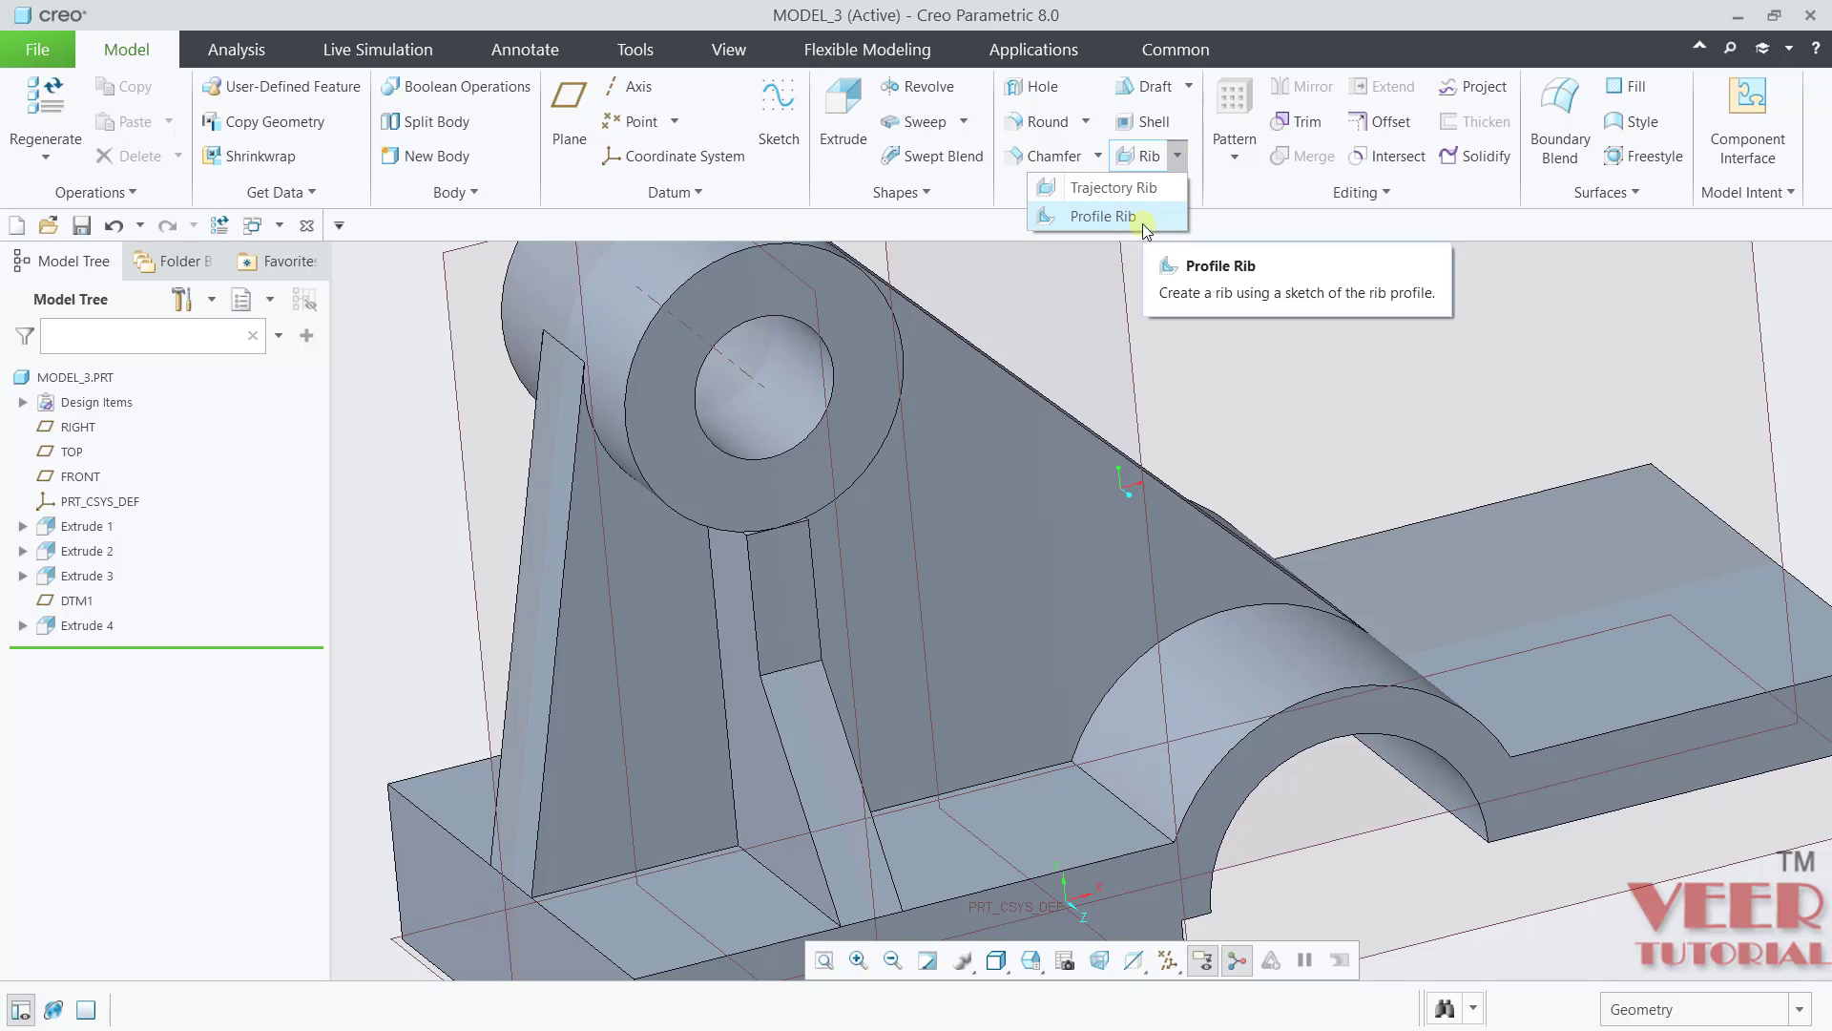
pyautogui.click(1269, 355)
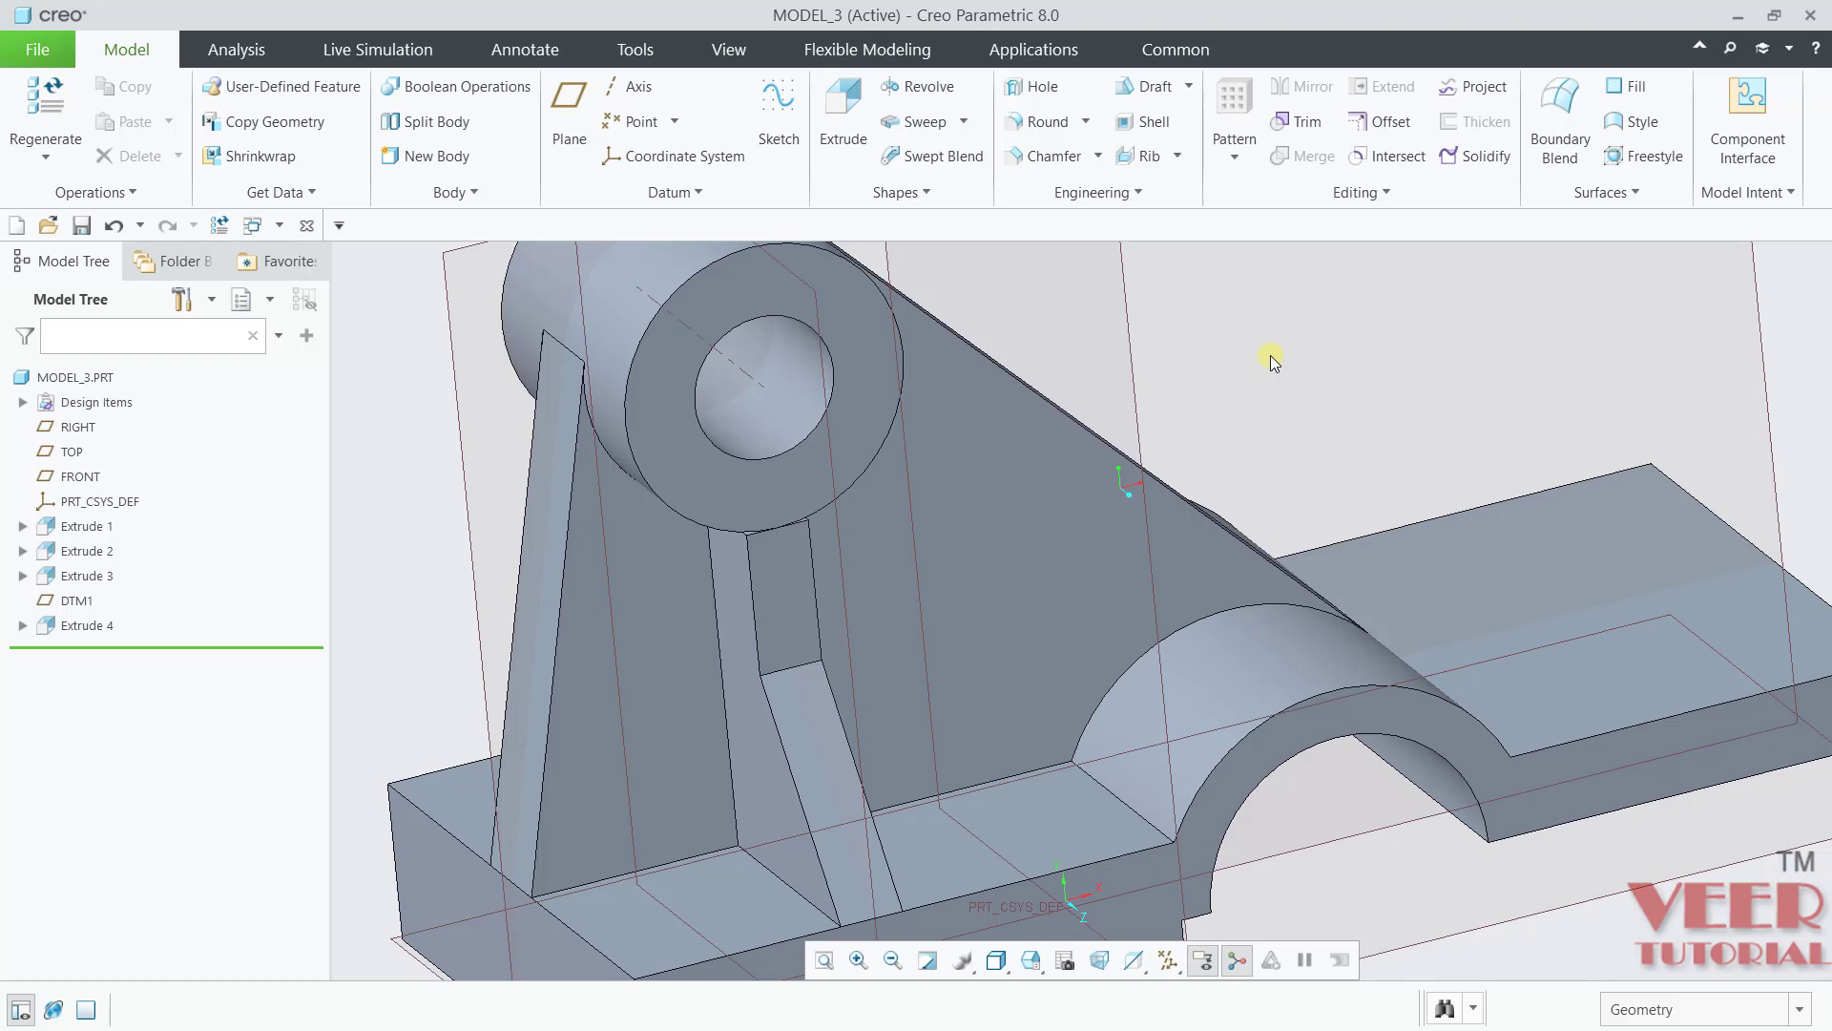
# Step: Mirror the 8 mm cross rib, Extrude 4, about the FRONT datum plane
pyautogui.scroll(3, 1162, 438)
pyautogui.moveTo(1049, 614); pyautogui.dragTo(916, 374, button='middle')
pyautogui.scroll(-8, 1072, 560)
pyautogui.scroll(5, 960, 485)
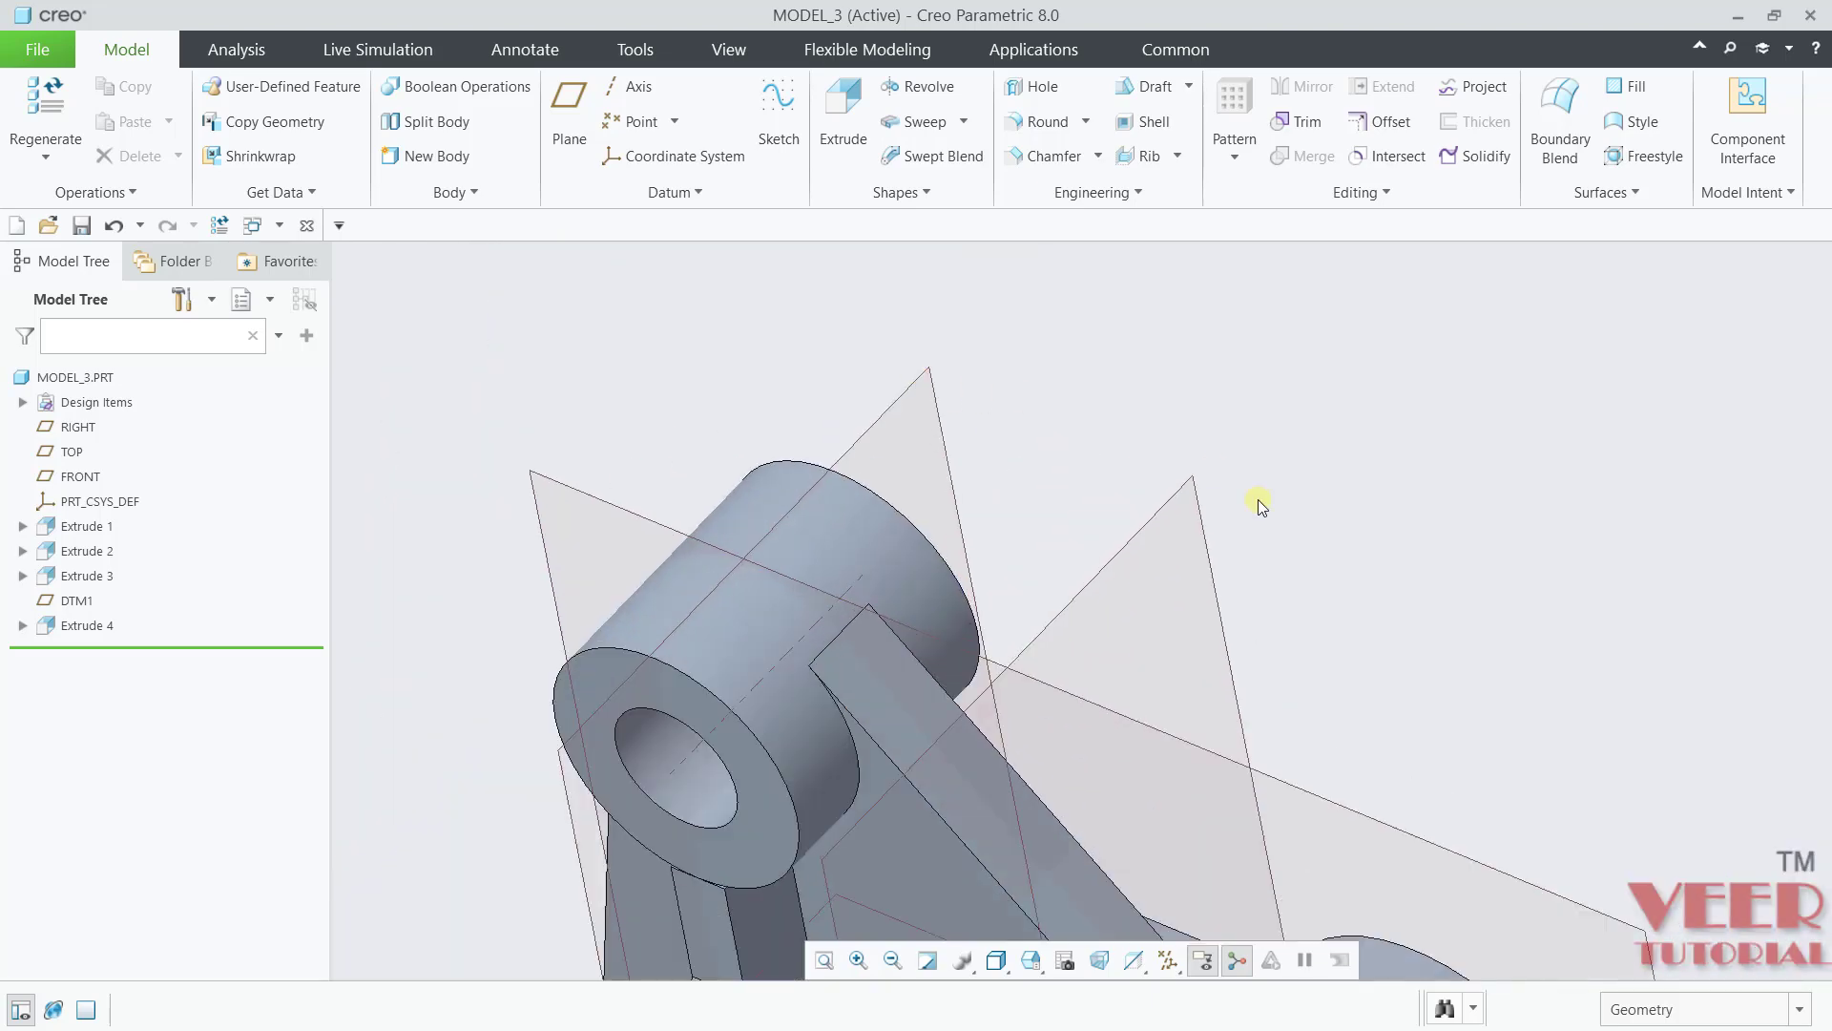
pyautogui.click(88, 627)
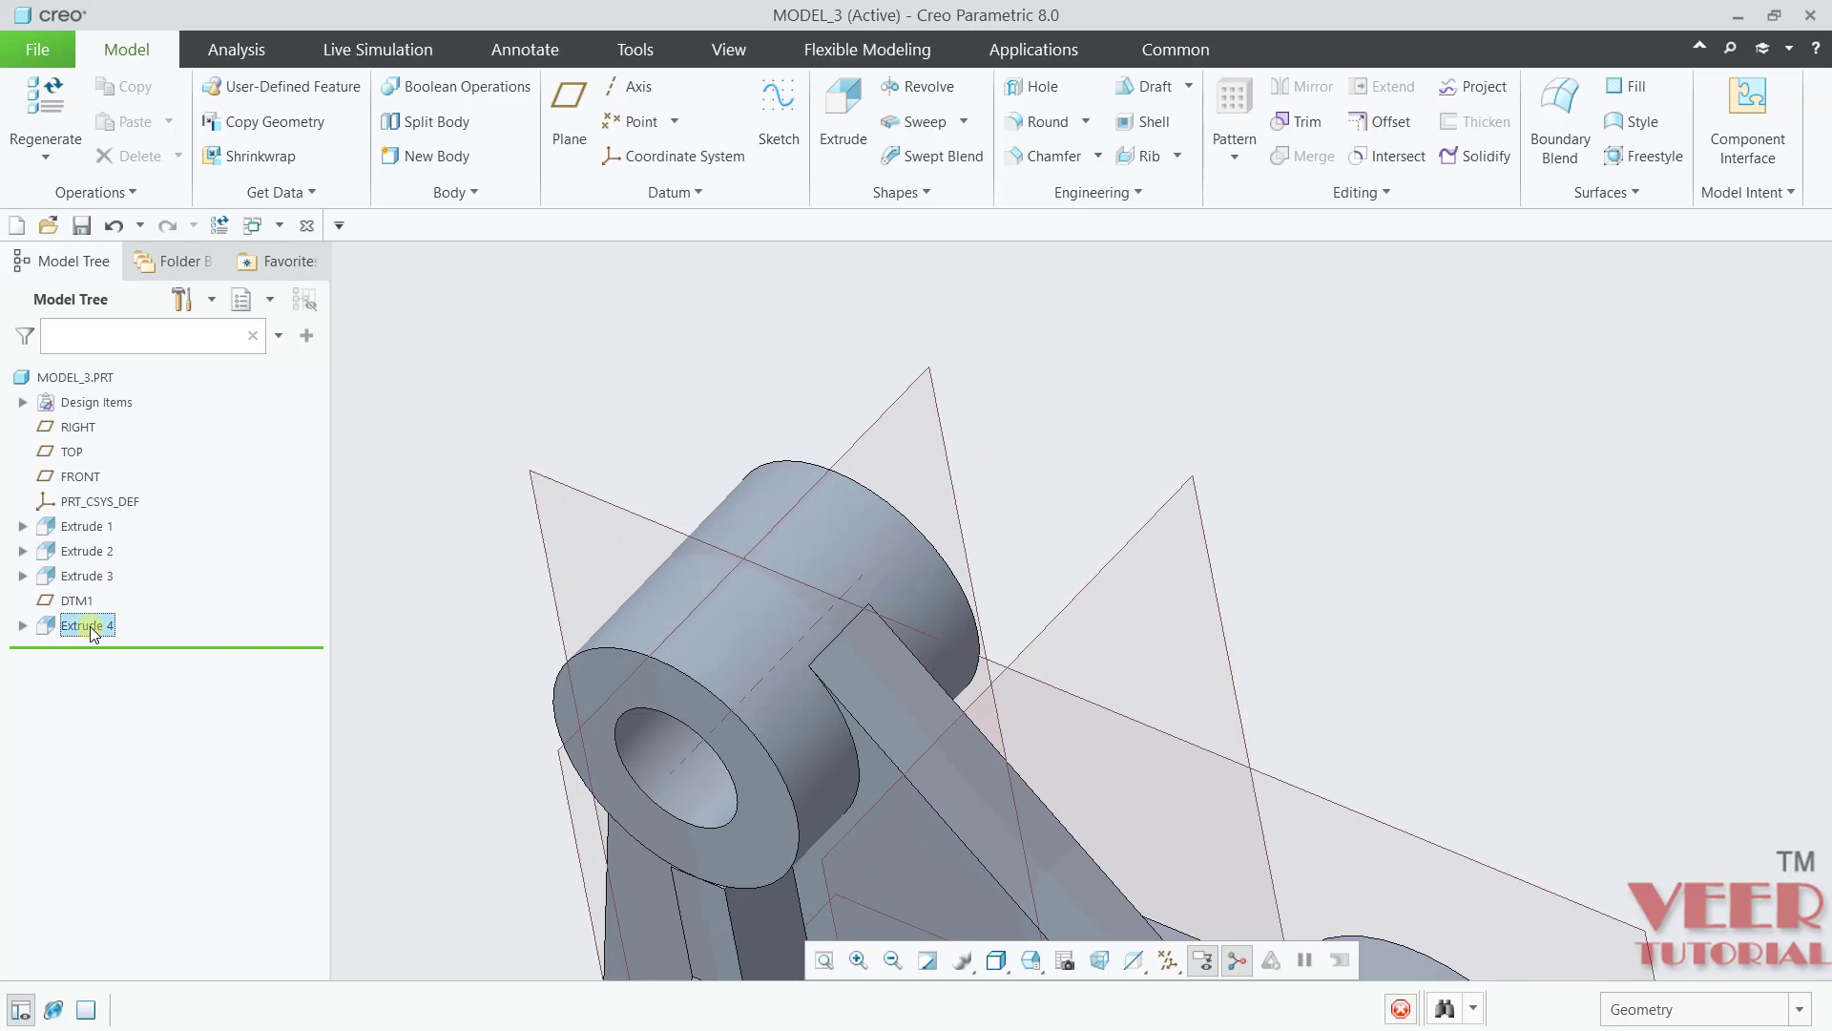
pyautogui.press('m')
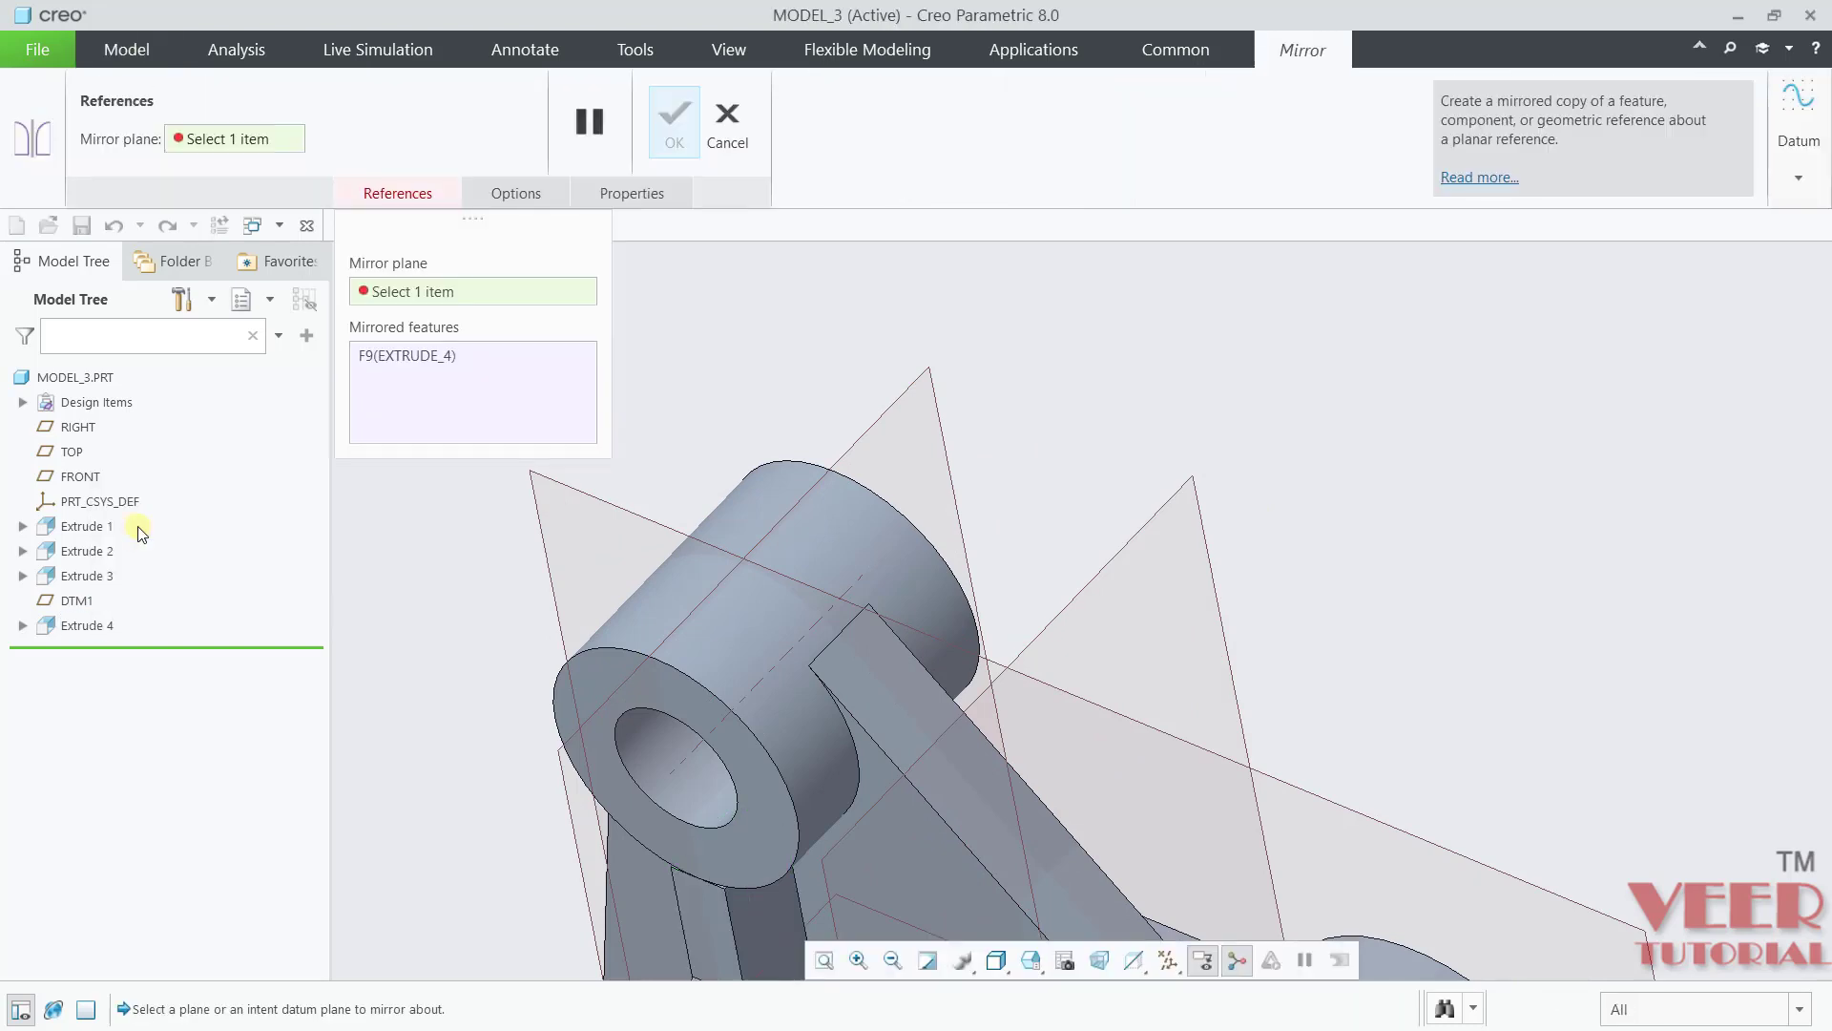
pyautogui.scroll(4, 1177, 489)
pyautogui.scroll(-6, 1033, 616)
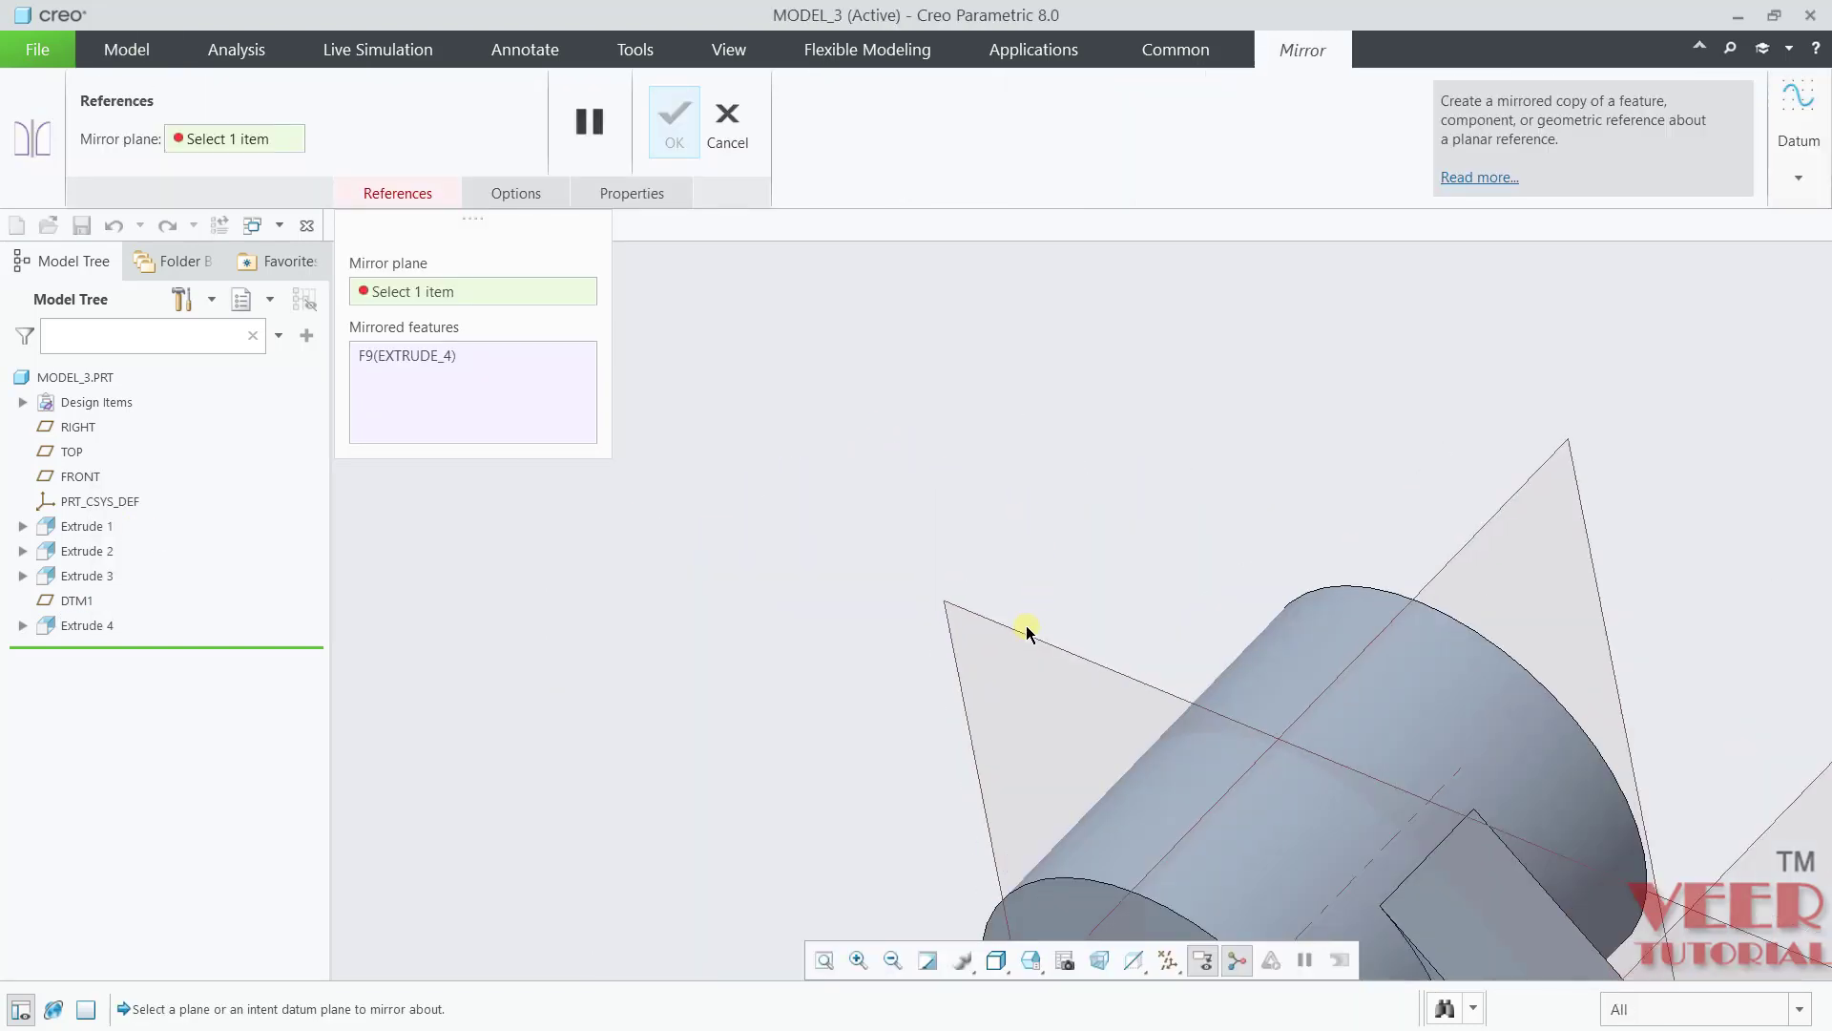
pyautogui.click(1027, 639)
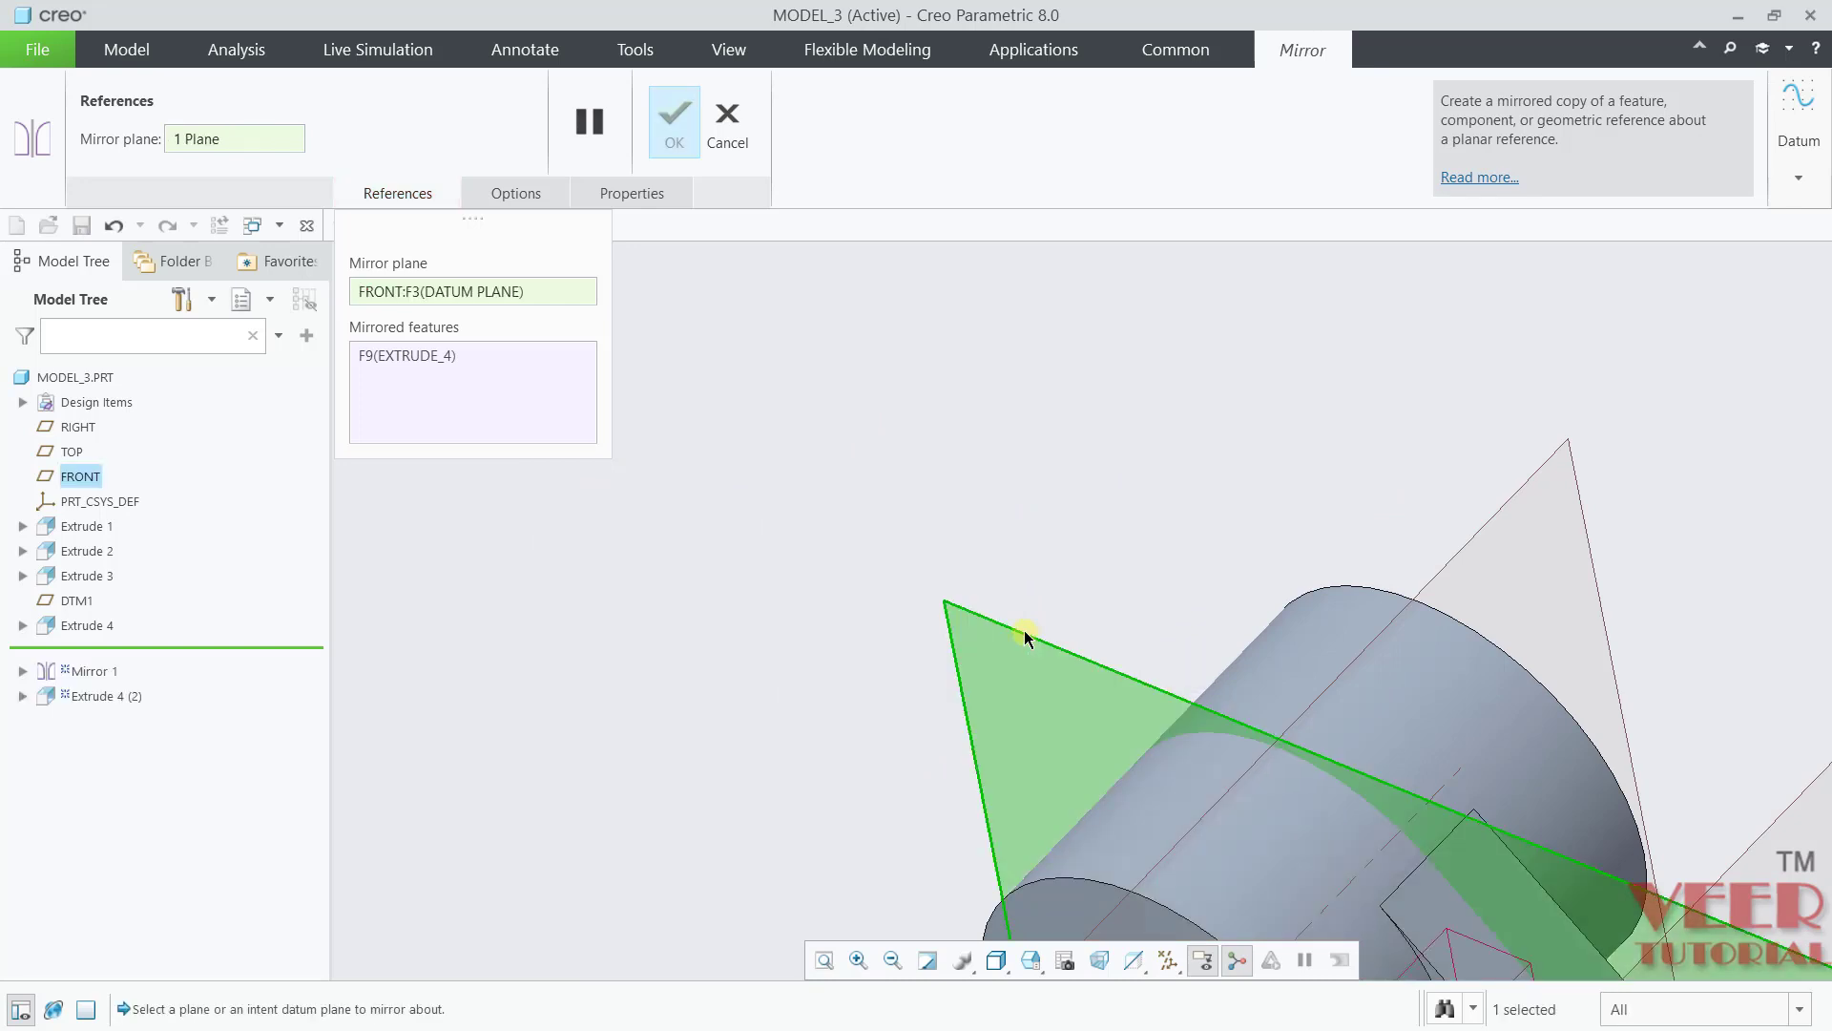
pyautogui.click(678, 143)
pyautogui.click(727, 474)
pyautogui.moveTo(727, 474)
pyautogui.mouseDown(button='middle')
pyautogui.moveTo(716, 572)
pyautogui.moveTo(802, 491)
pyautogui.moveTo(945, 566)
pyautogui.moveTo(1004, 409)
pyautogui.moveTo(954, 458)
pyautogui.moveTo(802, 514)
pyautogui.moveTo(716, 483)
pyautogui.mouseUp(button='middle')
# Step: Switch to drawing_3.pdf in Foxit Reader and check the end notch dimensions and corner radii in the top view
pyautogui.hotkey('alt', 'Tab')
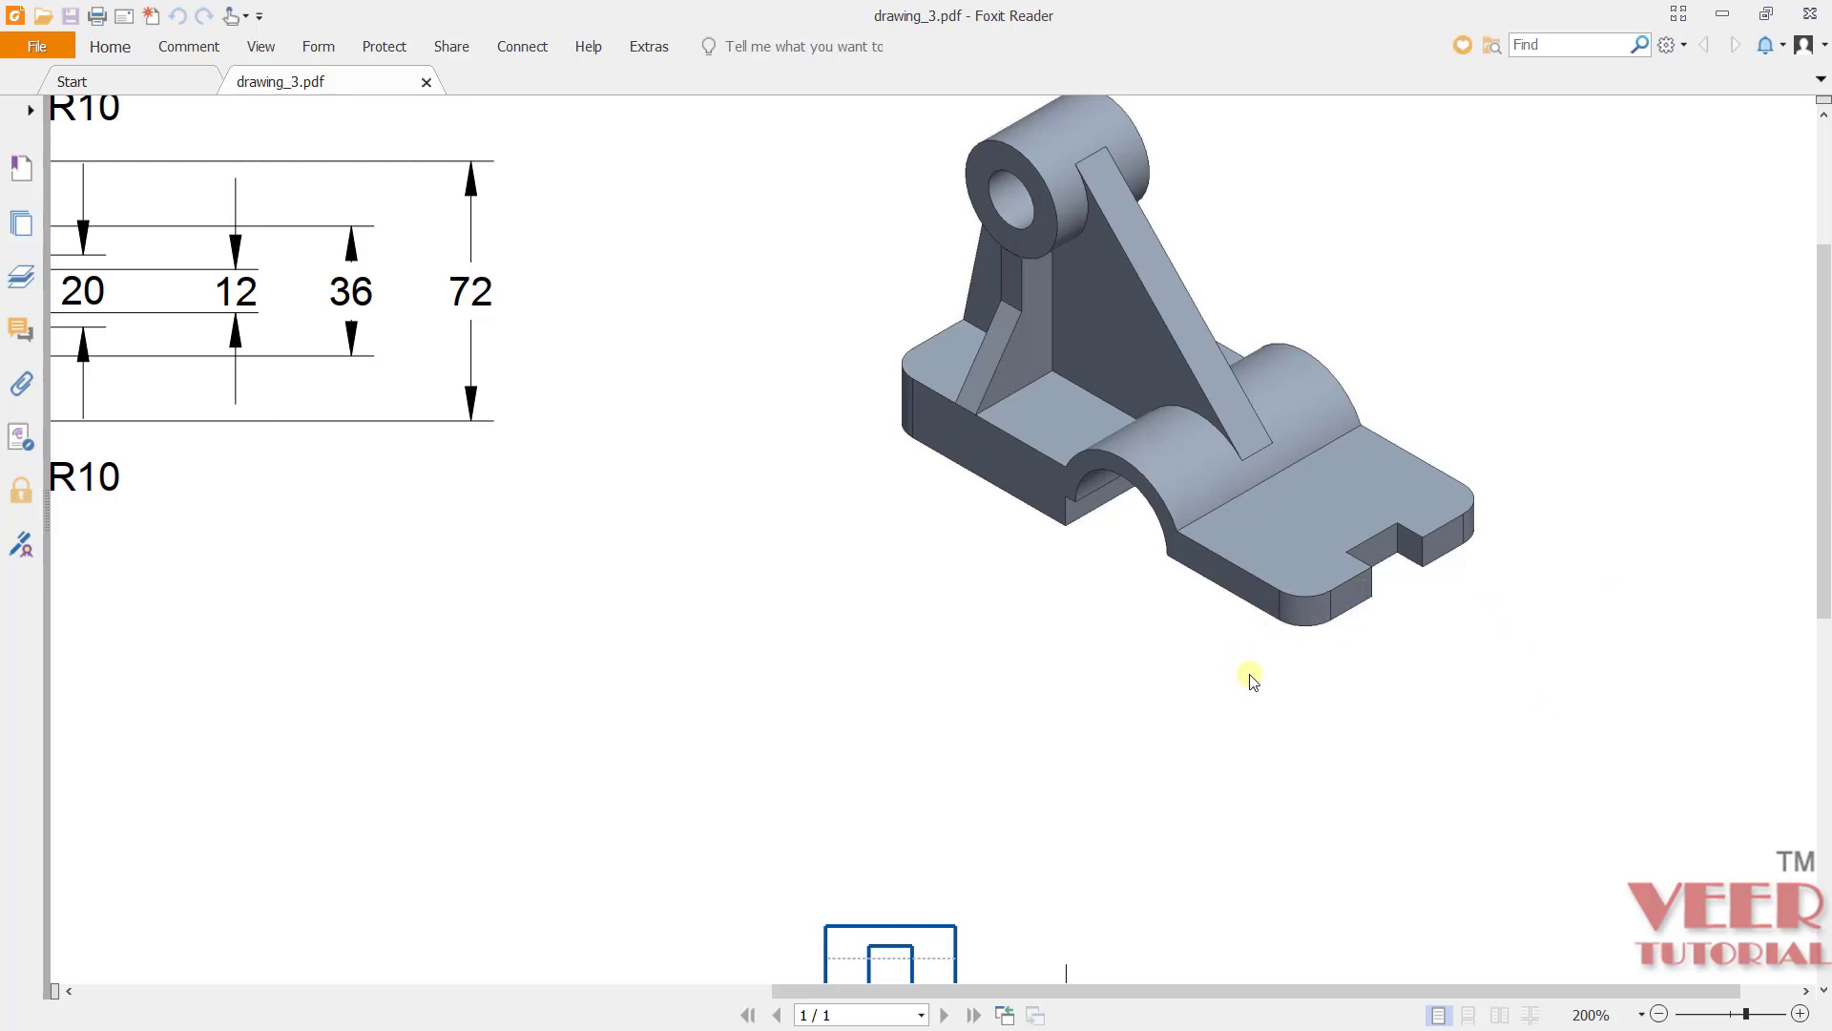
pyautogui.moveTo(959, 992); pyautogui.dragTo(468, 993)
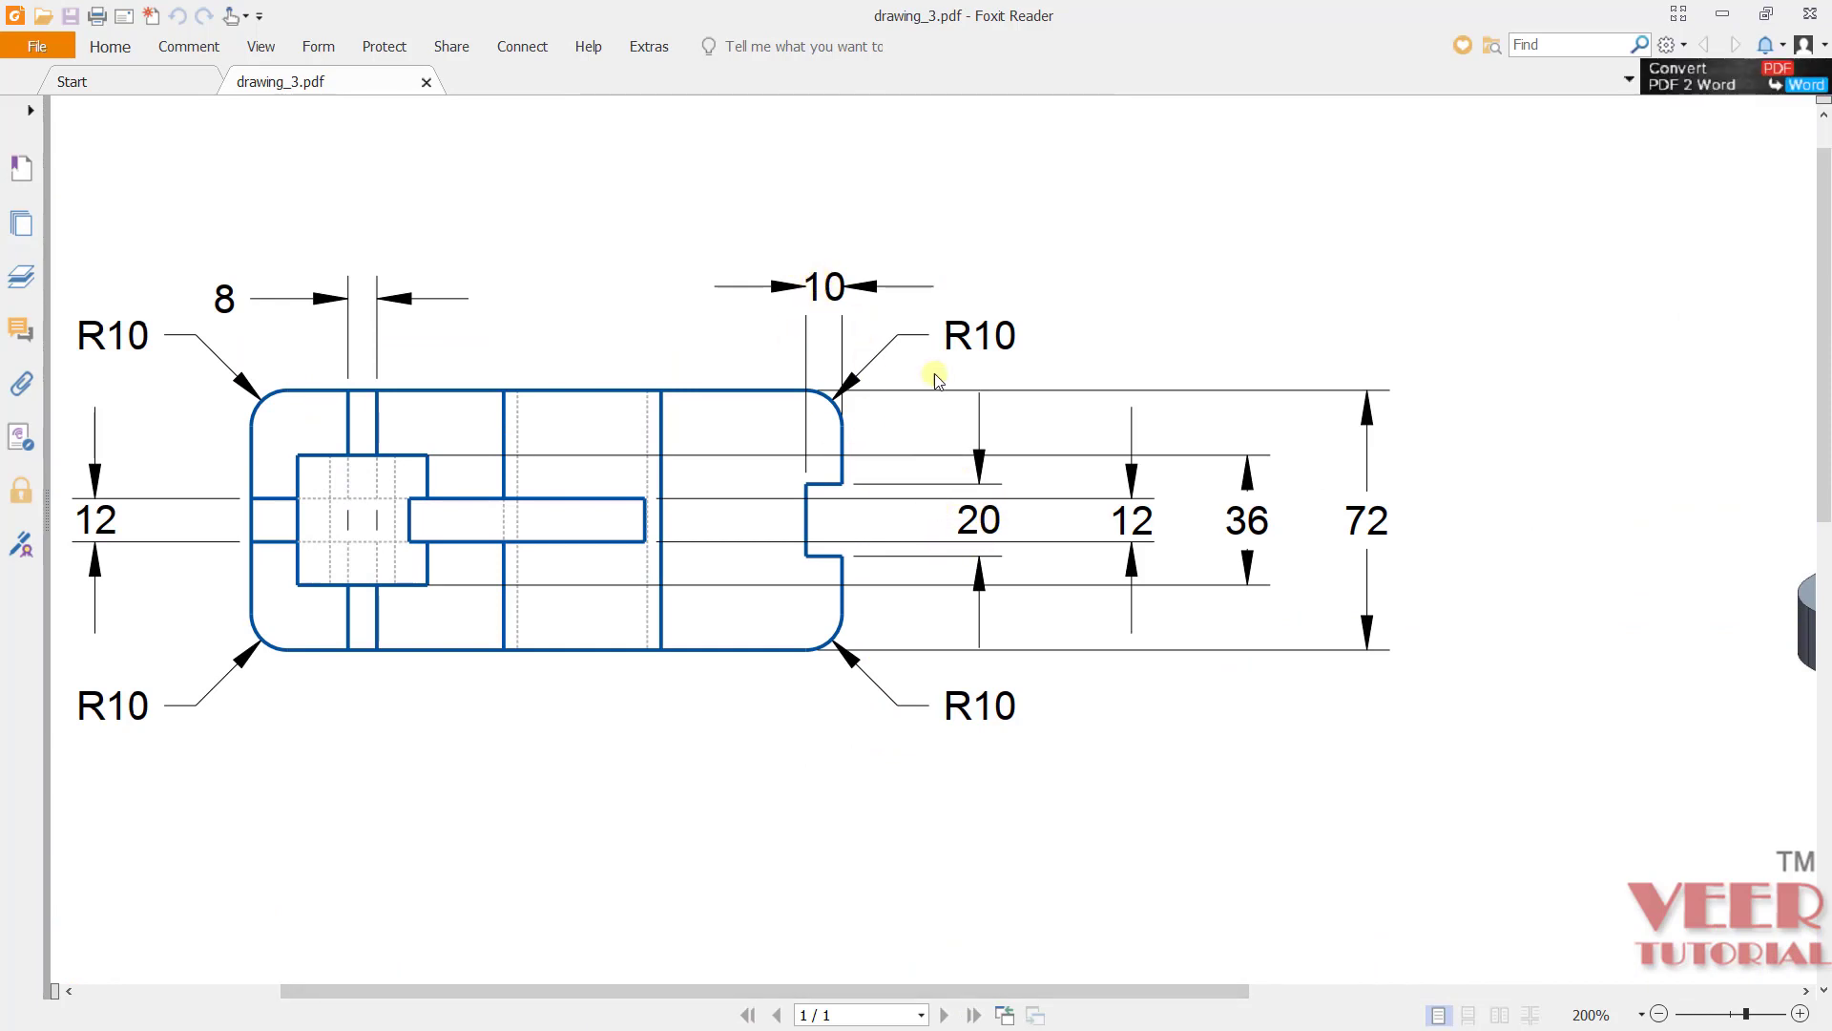
pyautogui.moveTo(946, 320); pyautogui.dragTo(1026, 319)
pyautogui.moveTo(949, 705); pyautogui.dragTo(1045, 705)
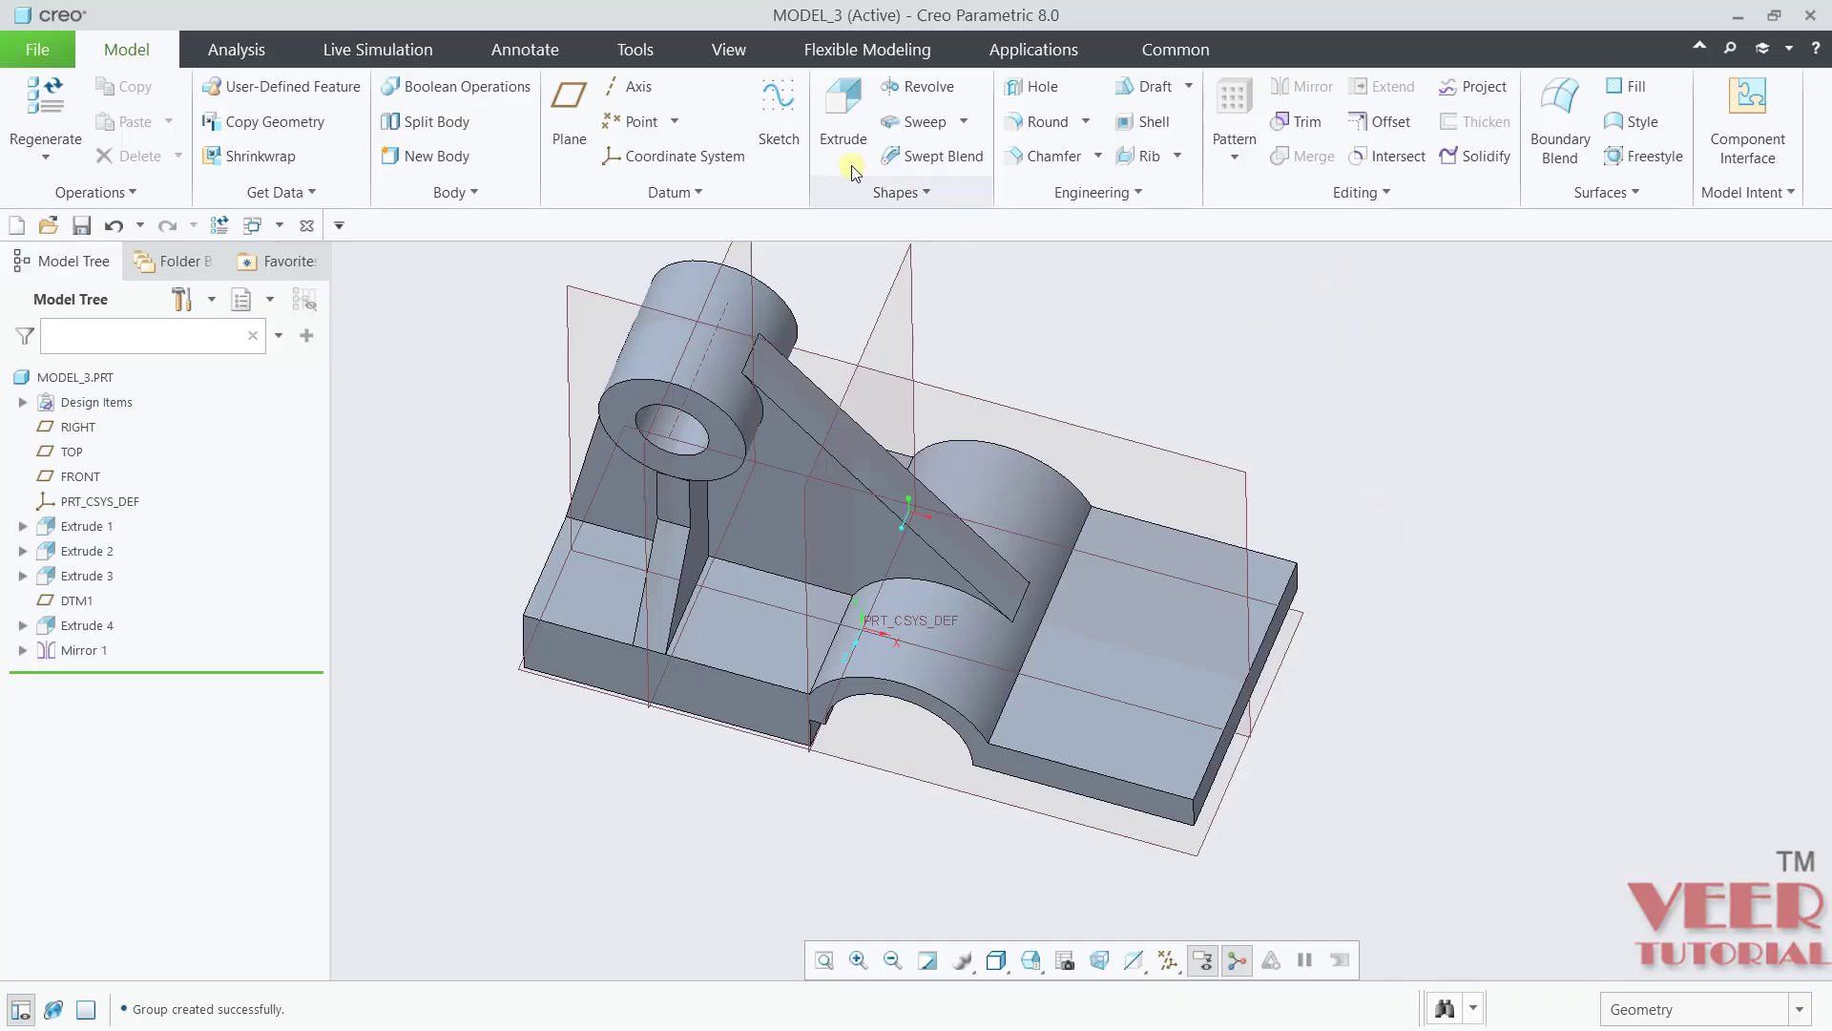
# Step: Start an extrude sketch on the top face of the flat plate beyond the arch, oriented parallel to the screen
pyautogui.click(841, 124)
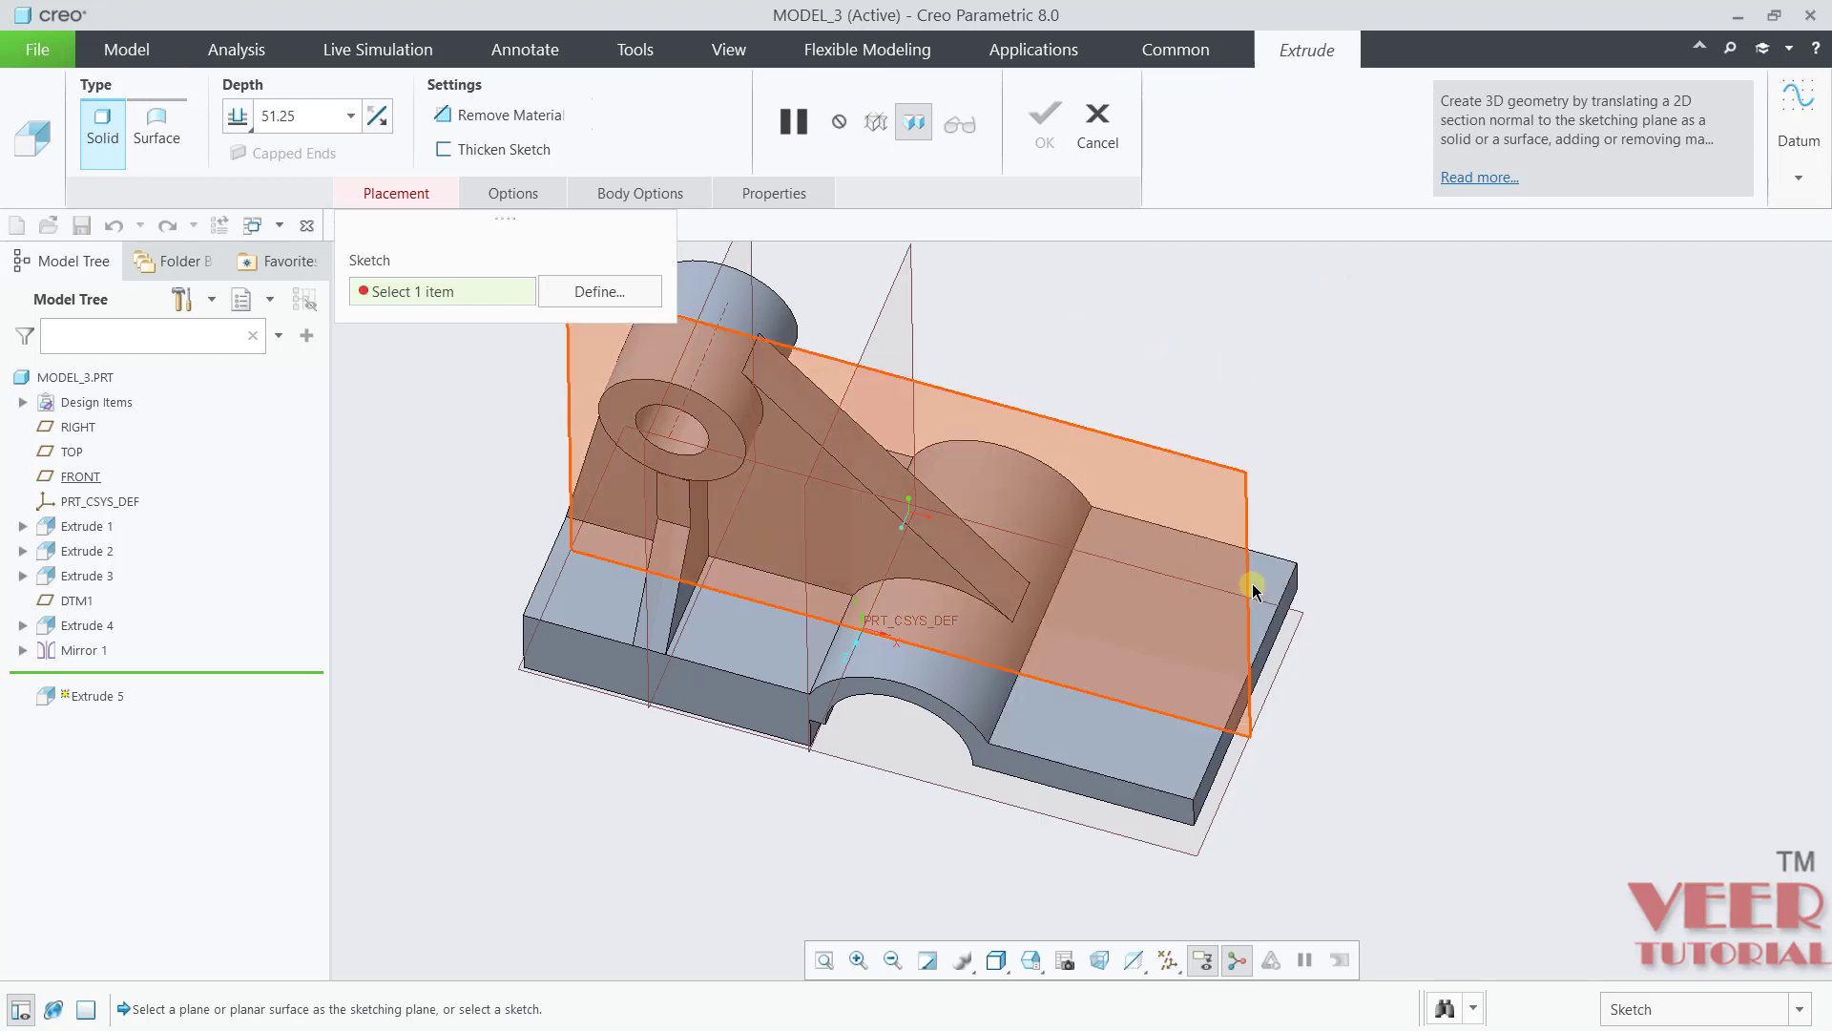
pyautogui.scroll(5, 1316, 598)
pyautogui.scroll(3, 1104, 474)
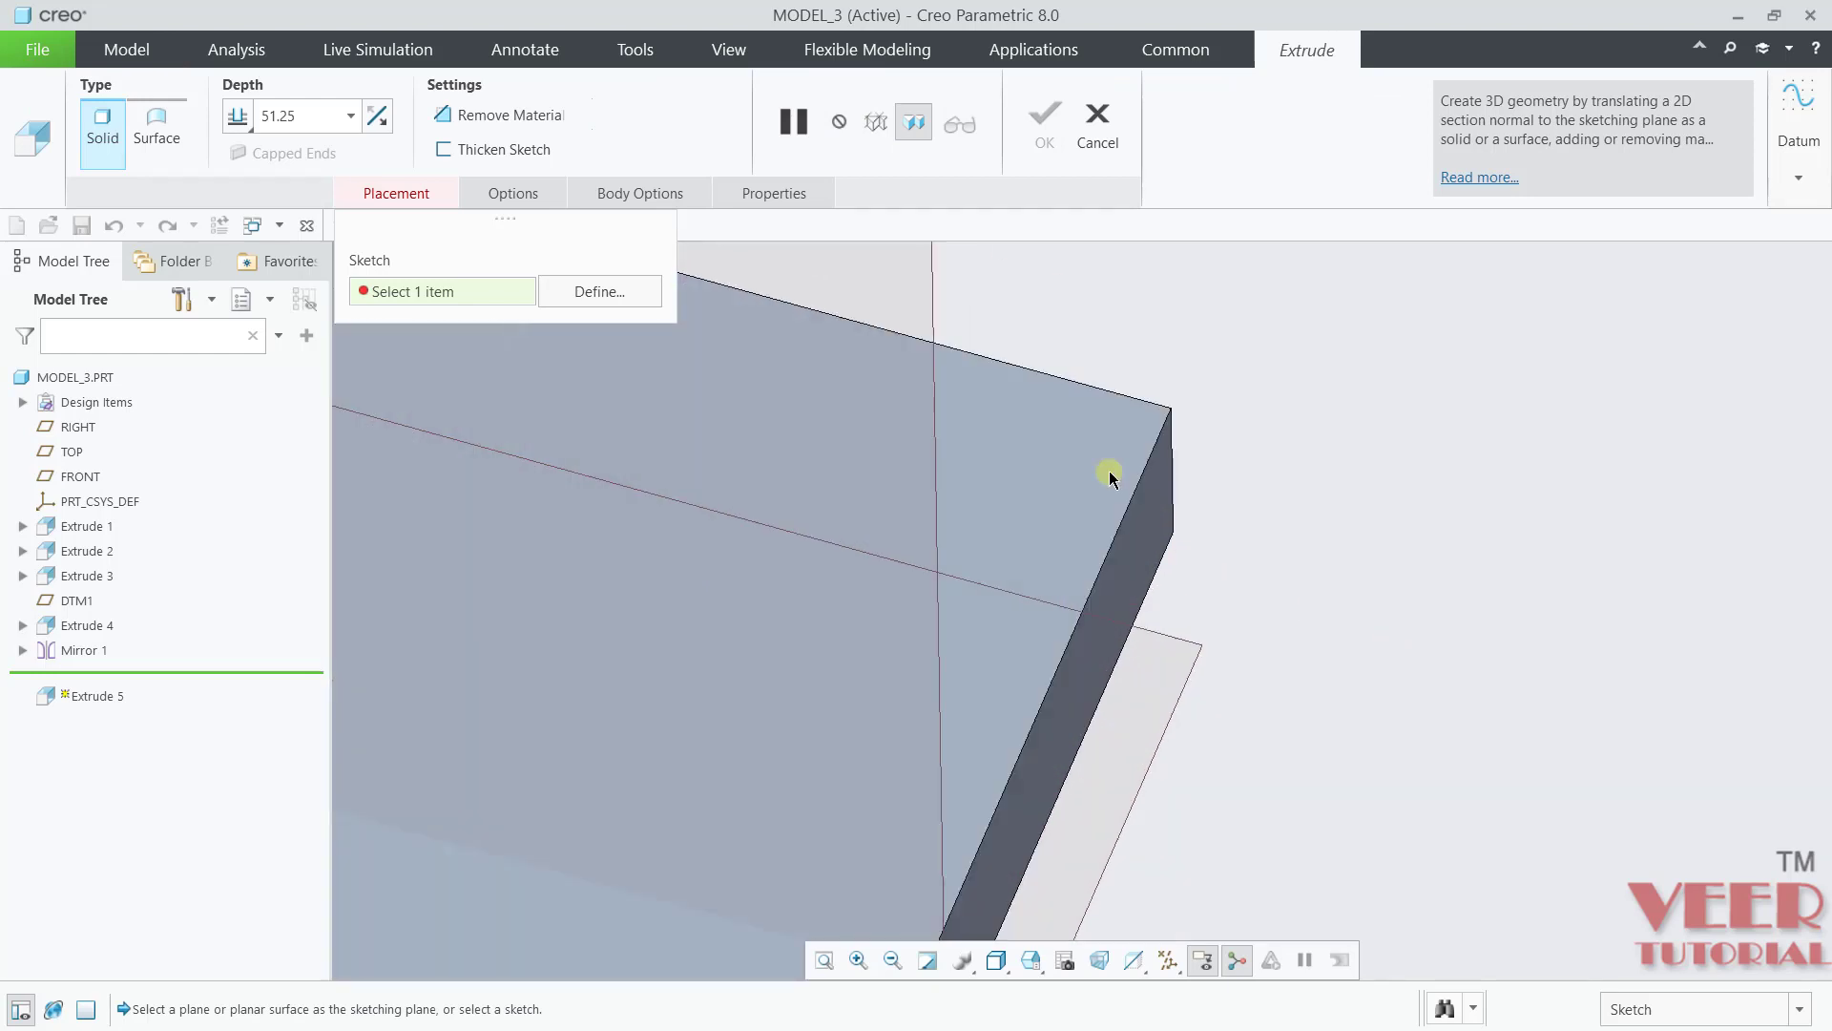
pyautogui.click(1058, 426)
pyautogui.click(33, 156)
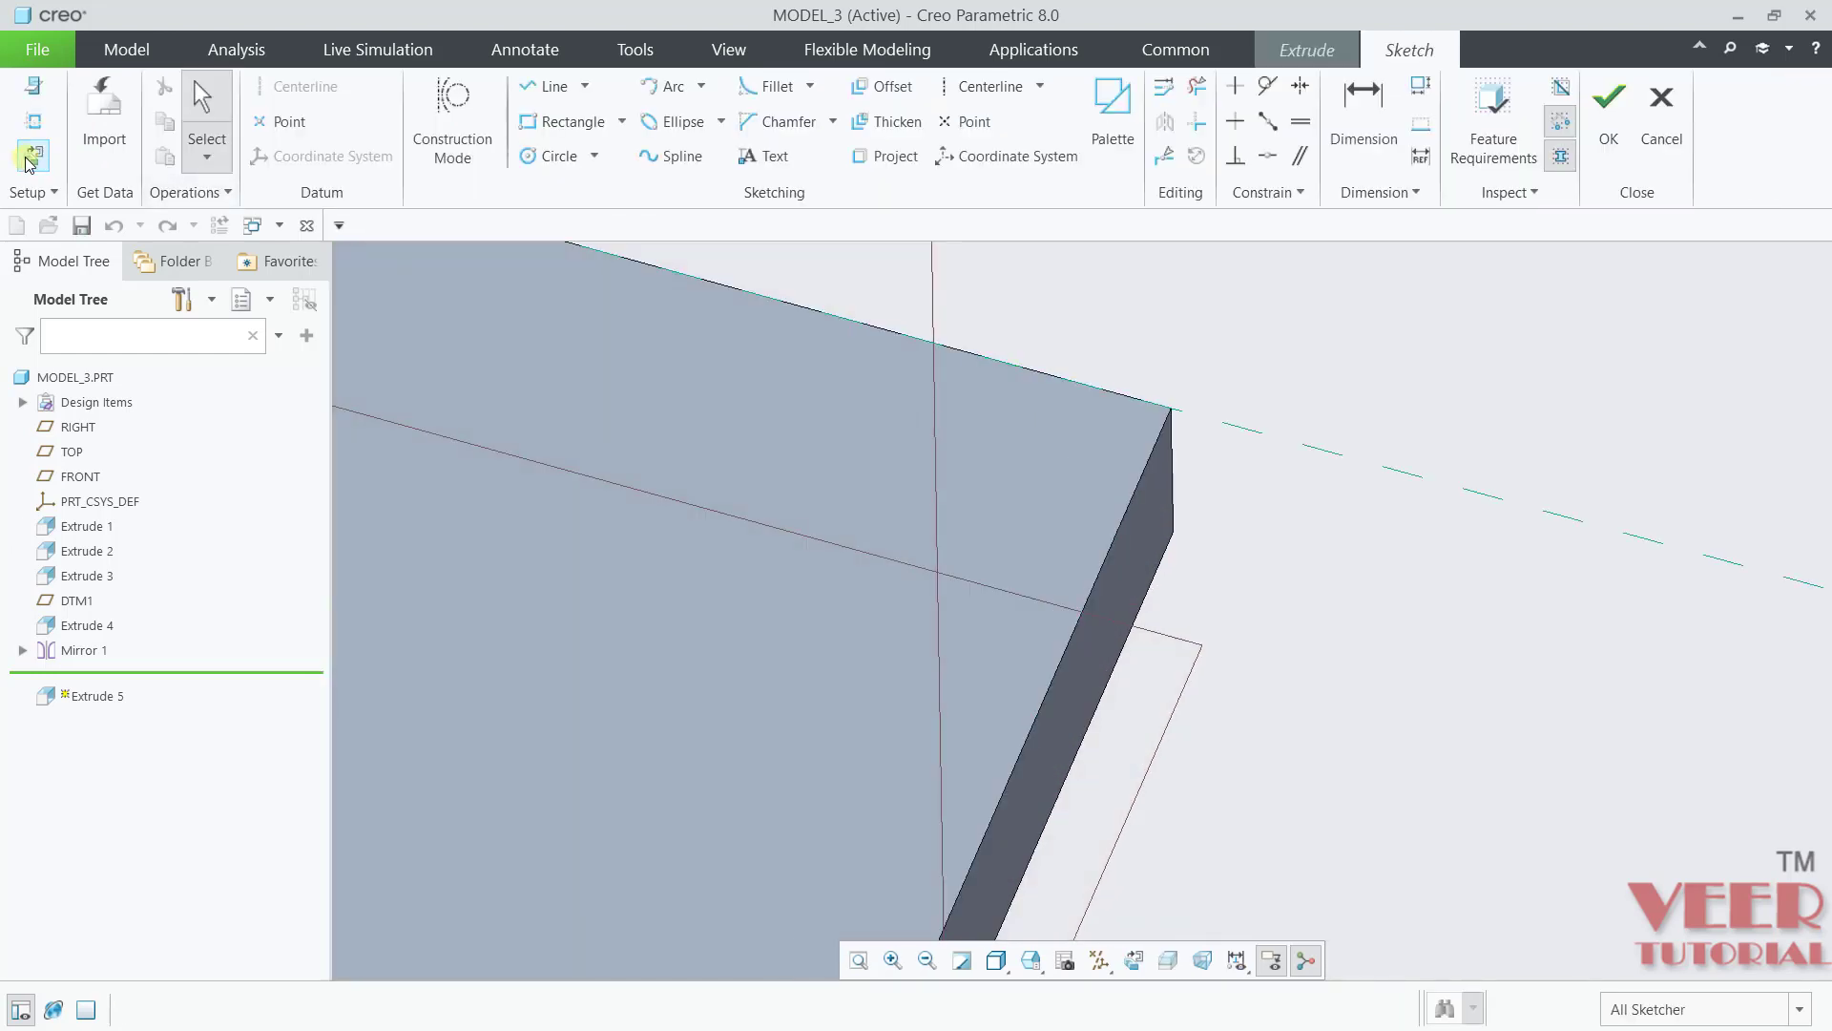
pyautogui.scroll(2, 1548, 610)
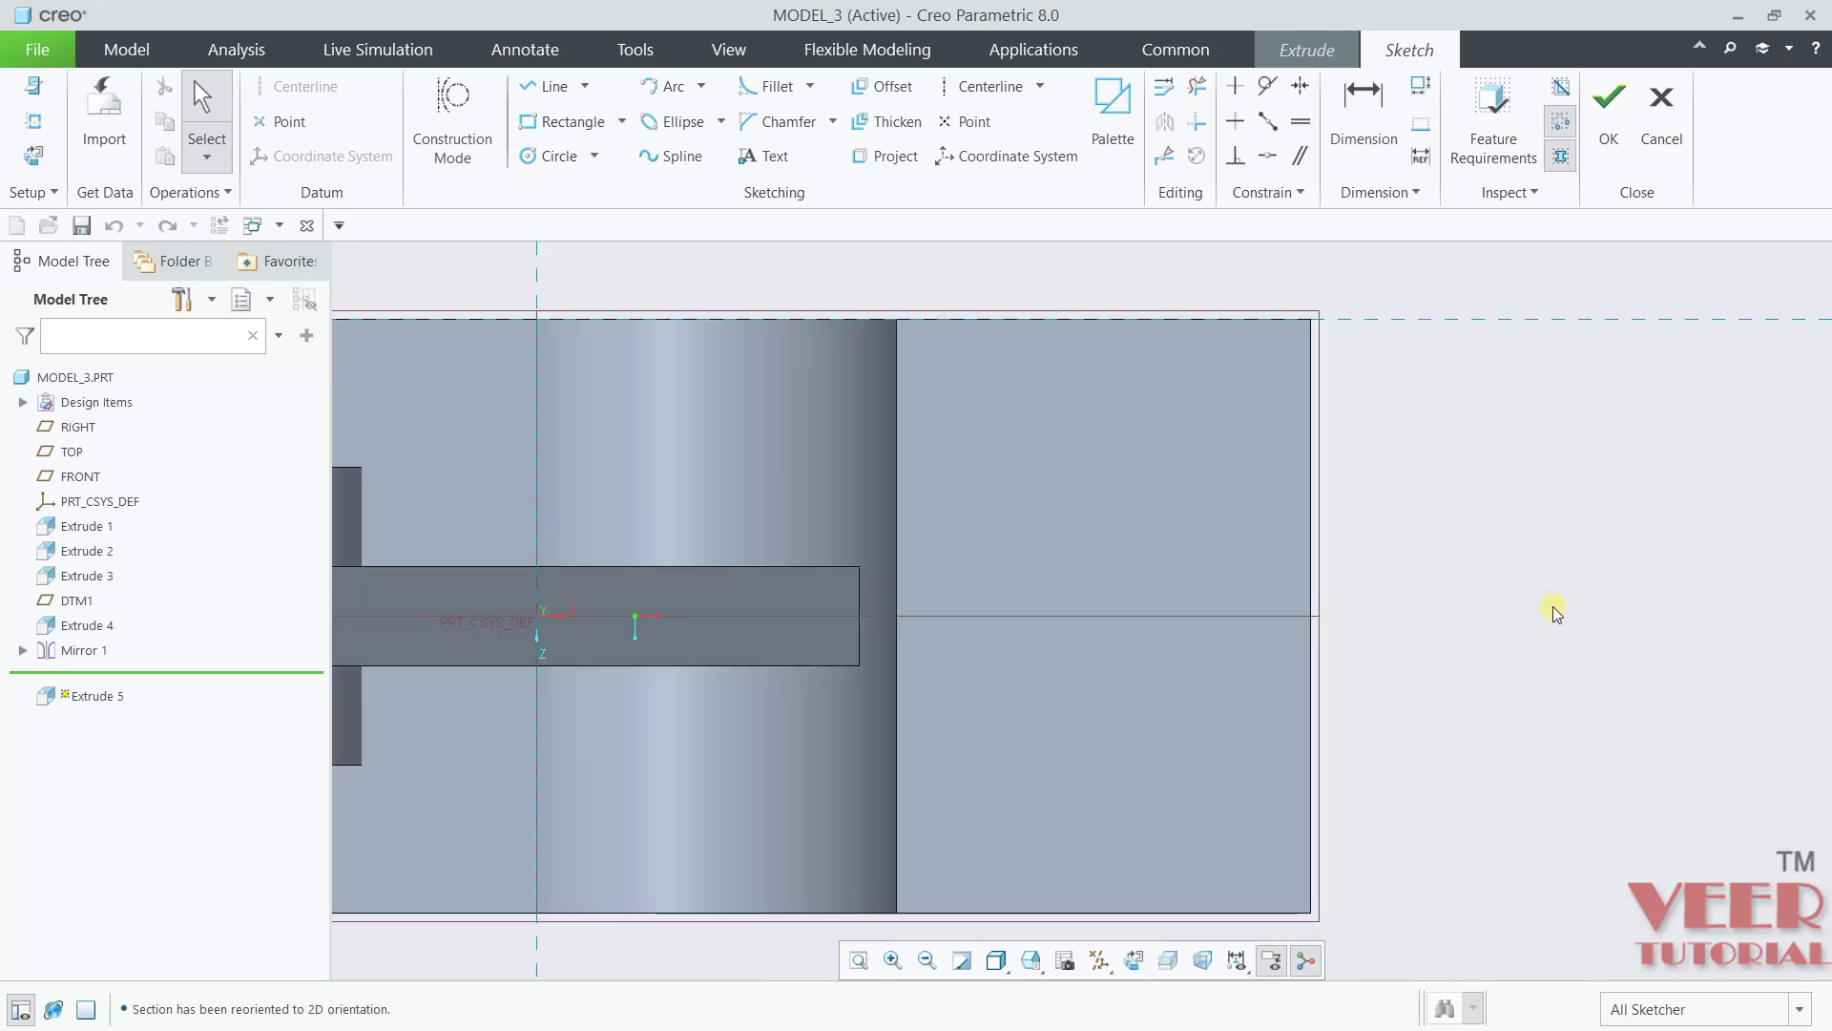
# Step: Add the plate's end edge and the FRONT plane as sketch references, and hide all datum display
pyautogui.scroll(2, 1548, 611)
pyautogui.click(38, 133)
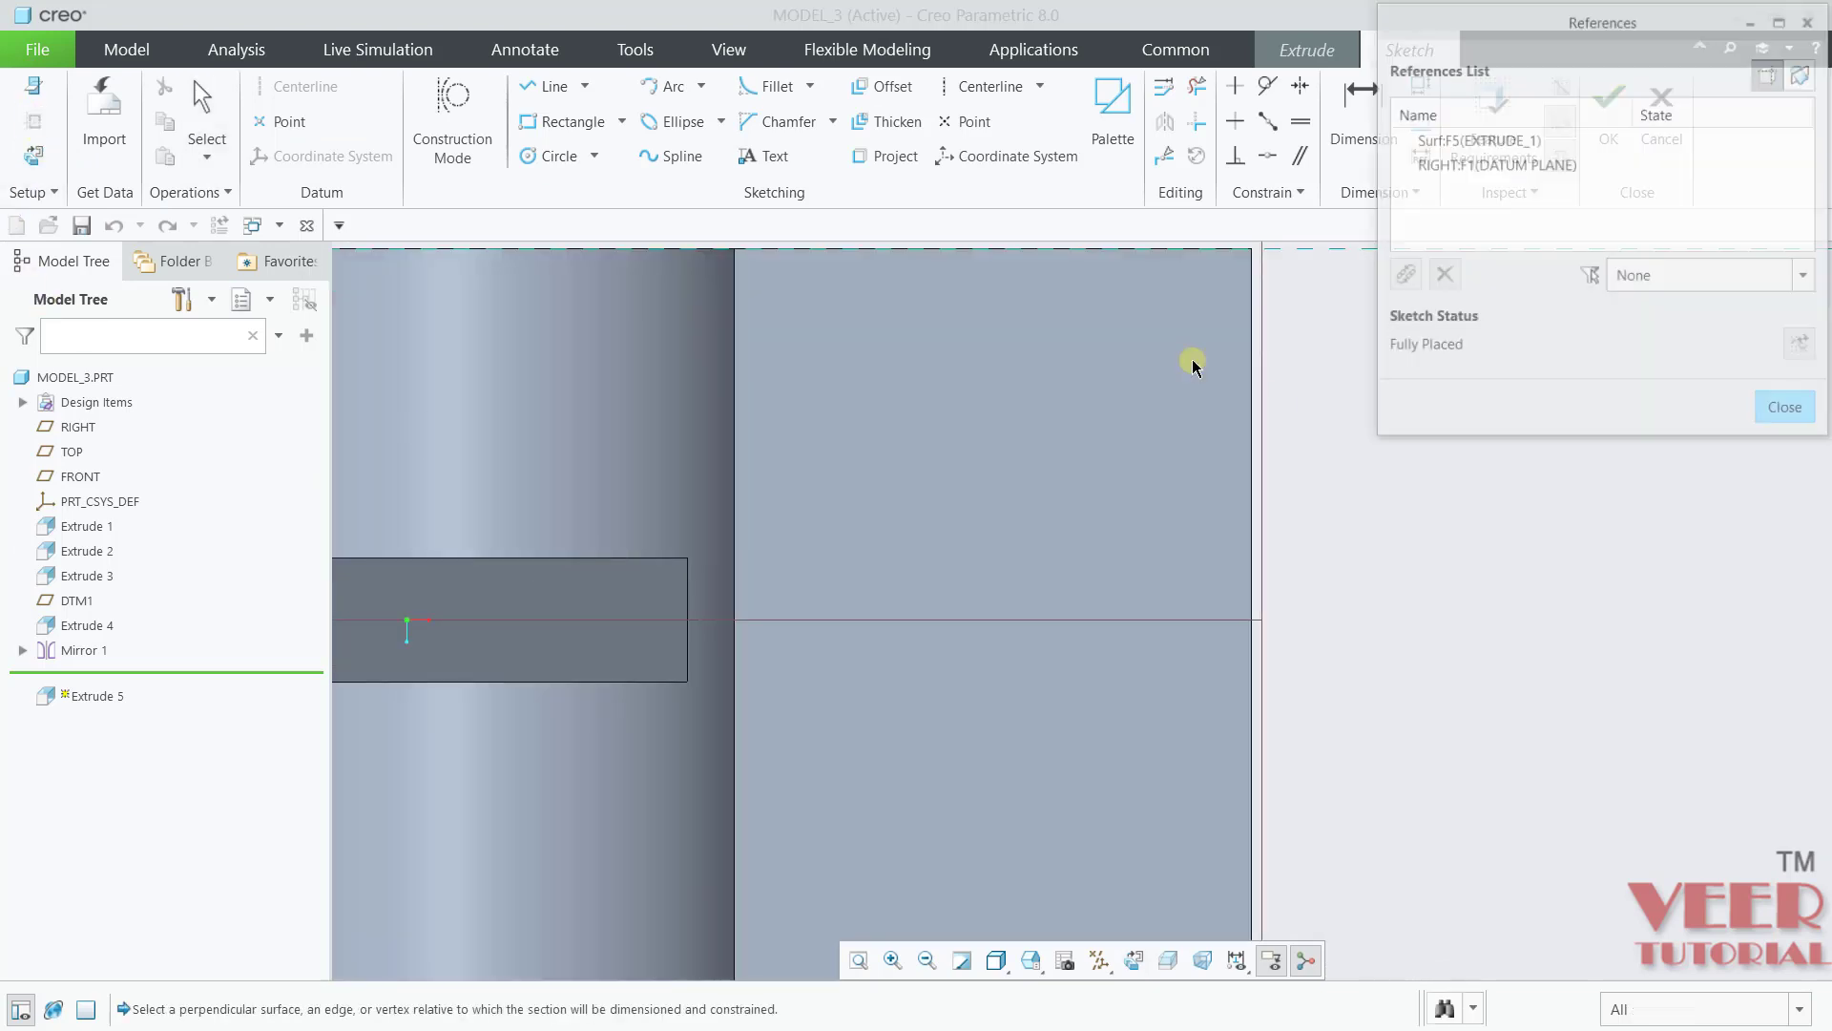
pyautogui.scroll(2, 1285, 564)
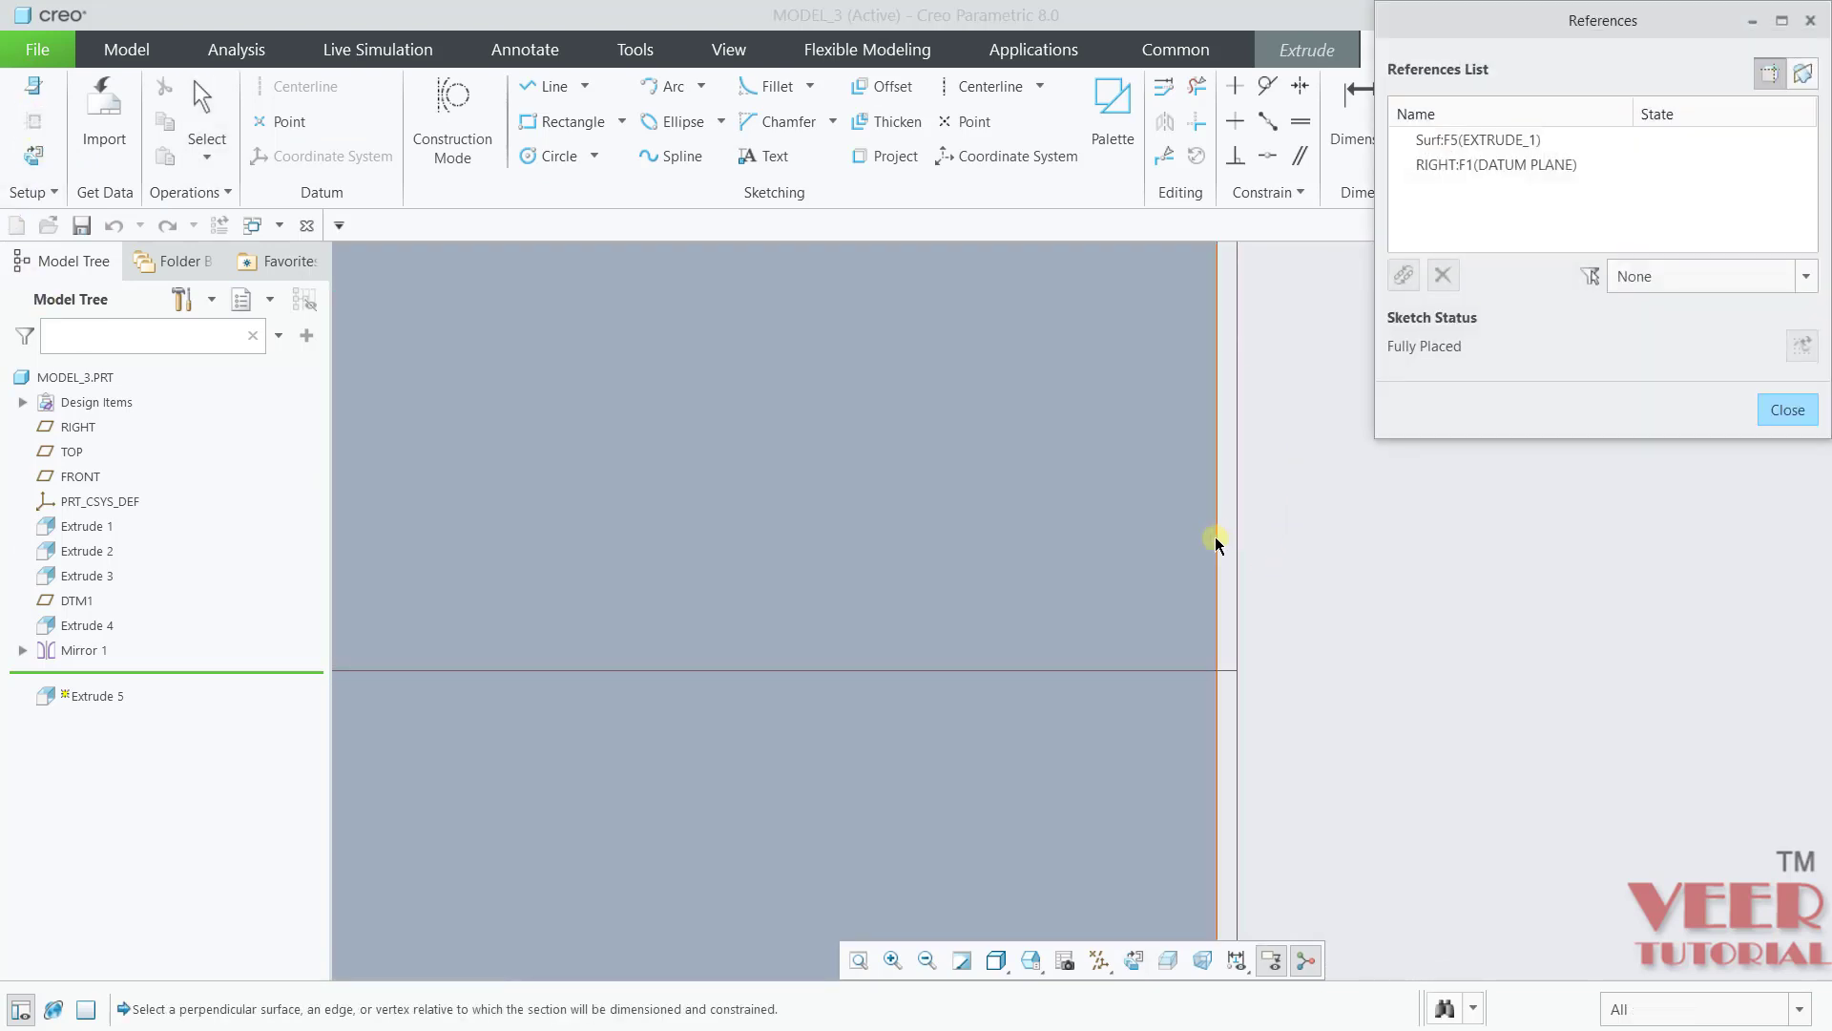
pyautogui.click(1216, 542)
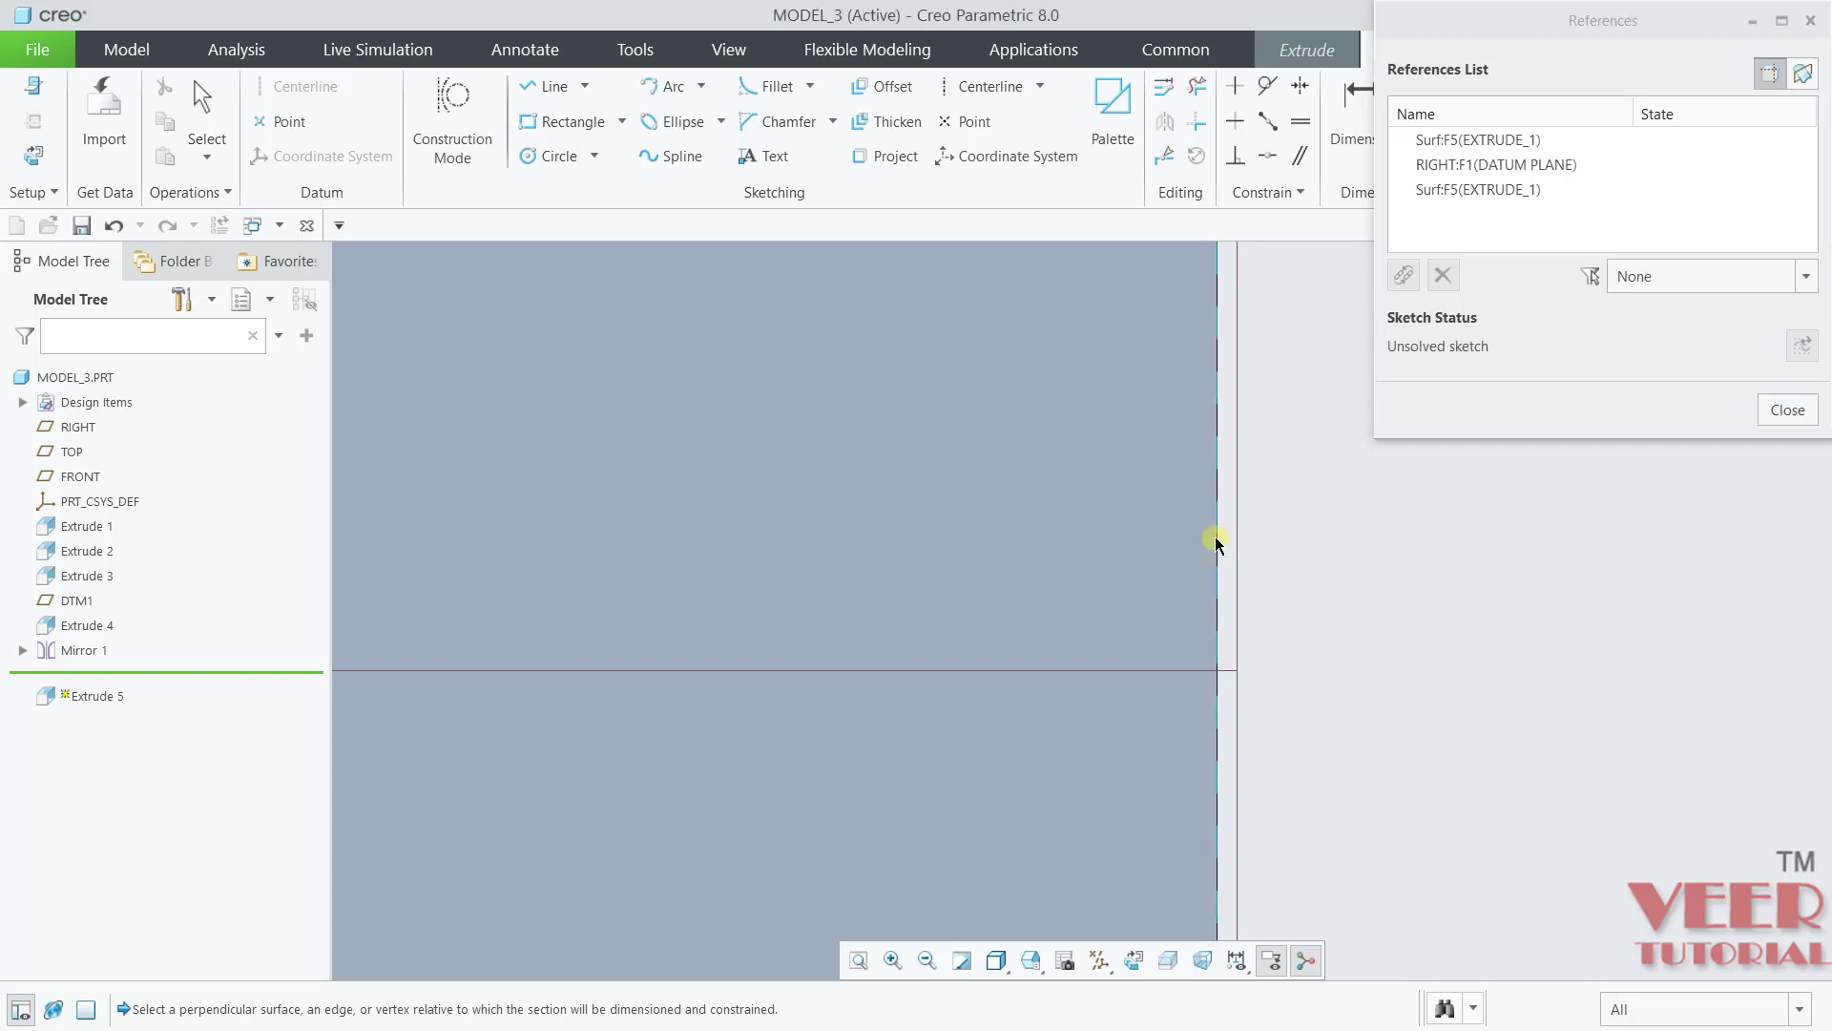
pyautogui.click(1146, 671)
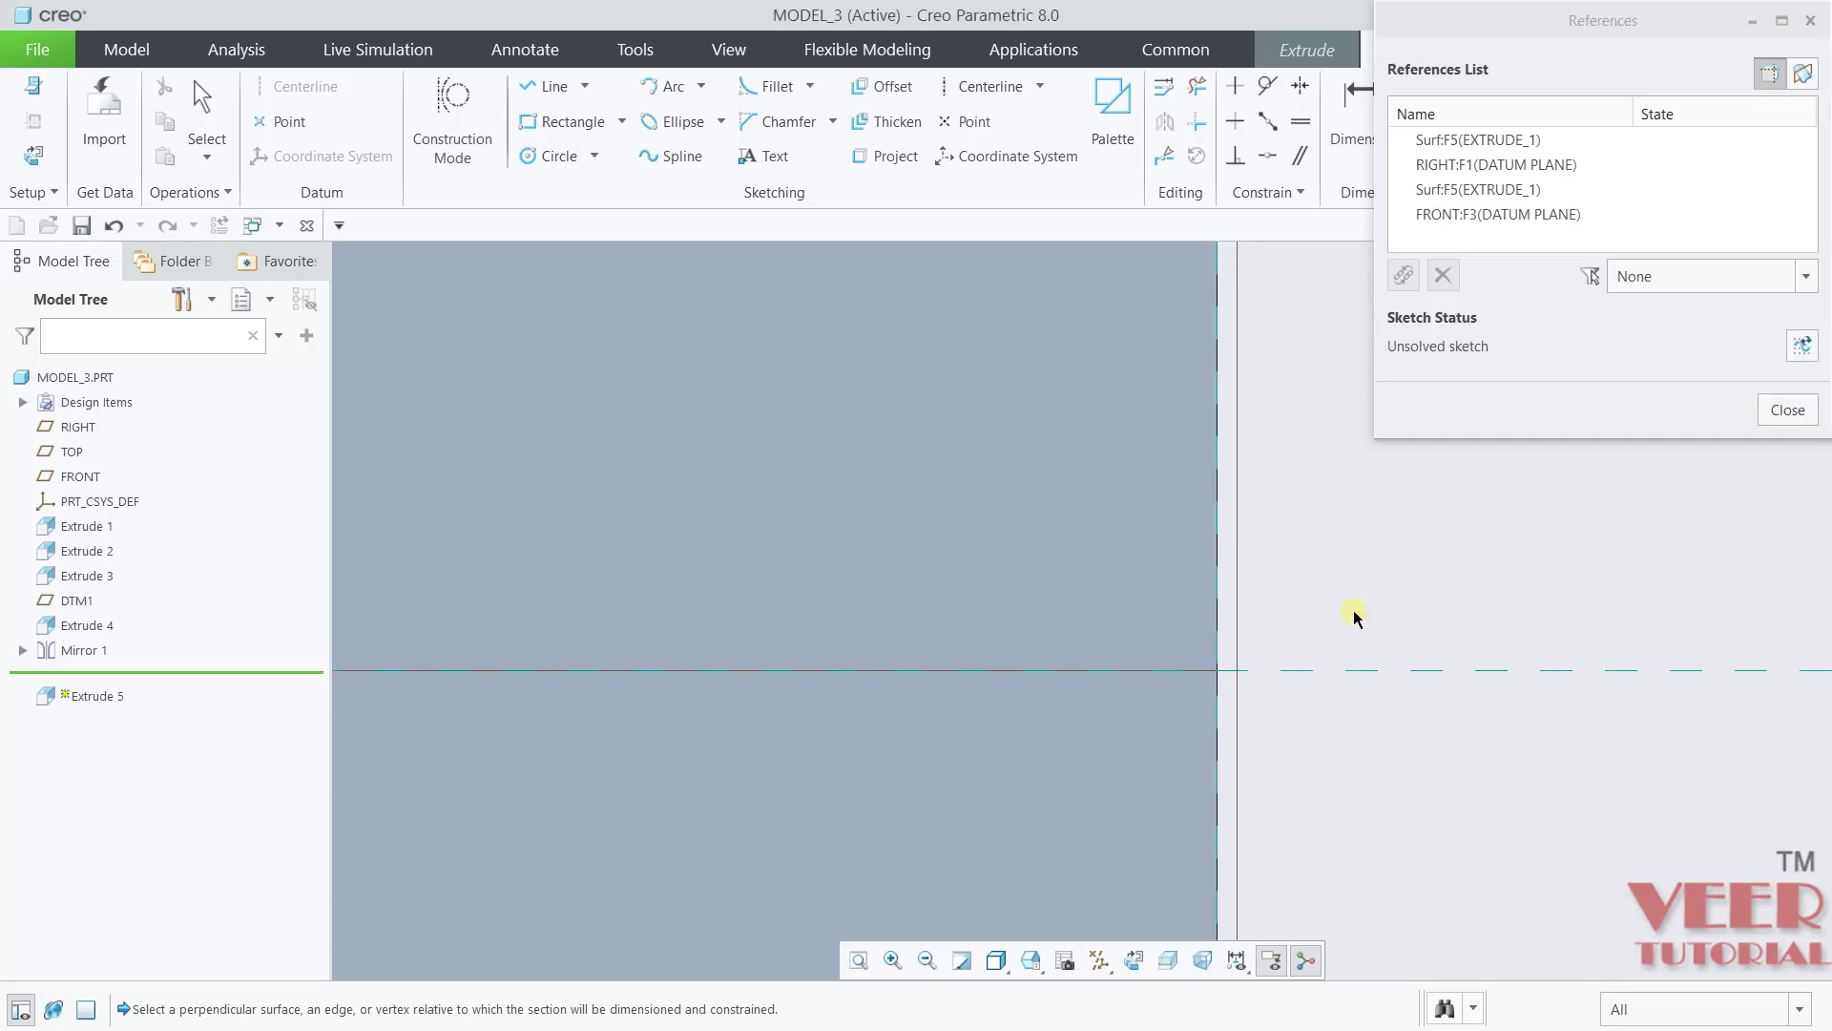
pyautogui.click(1789, 411)
pyautogui.click(1099, 959)
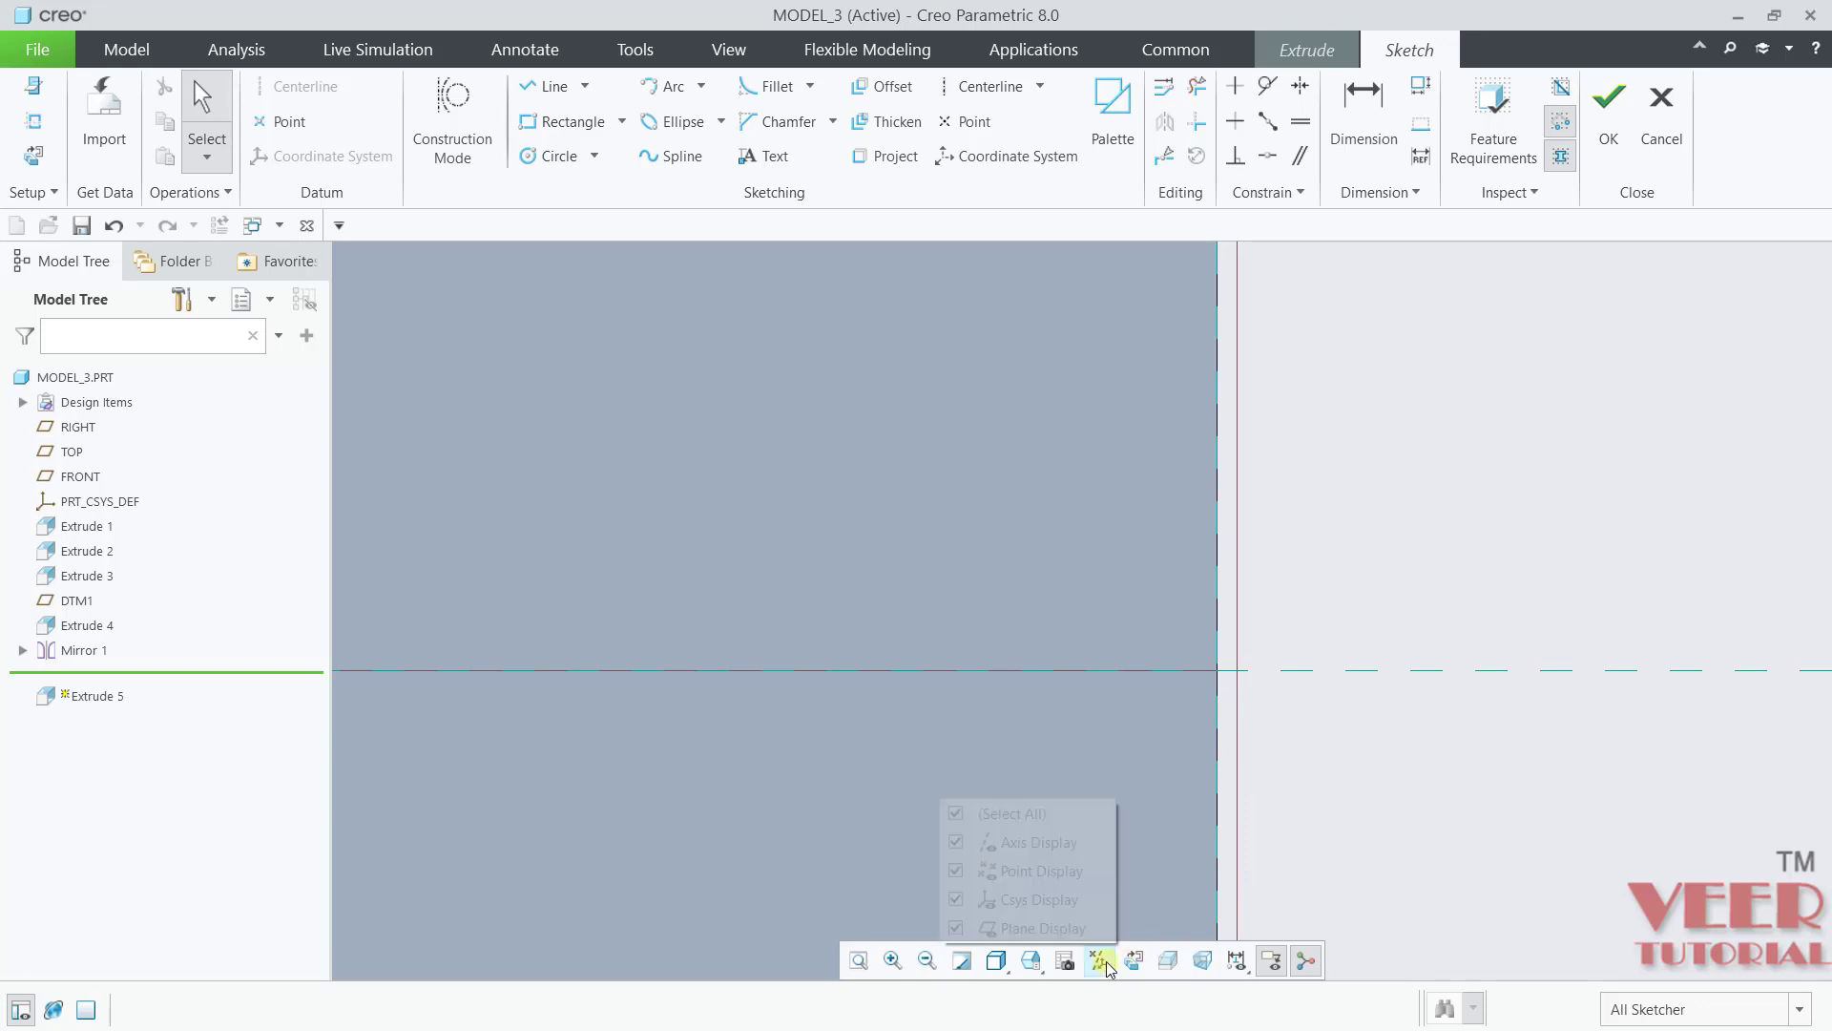
pyautogui.click(954, 813)
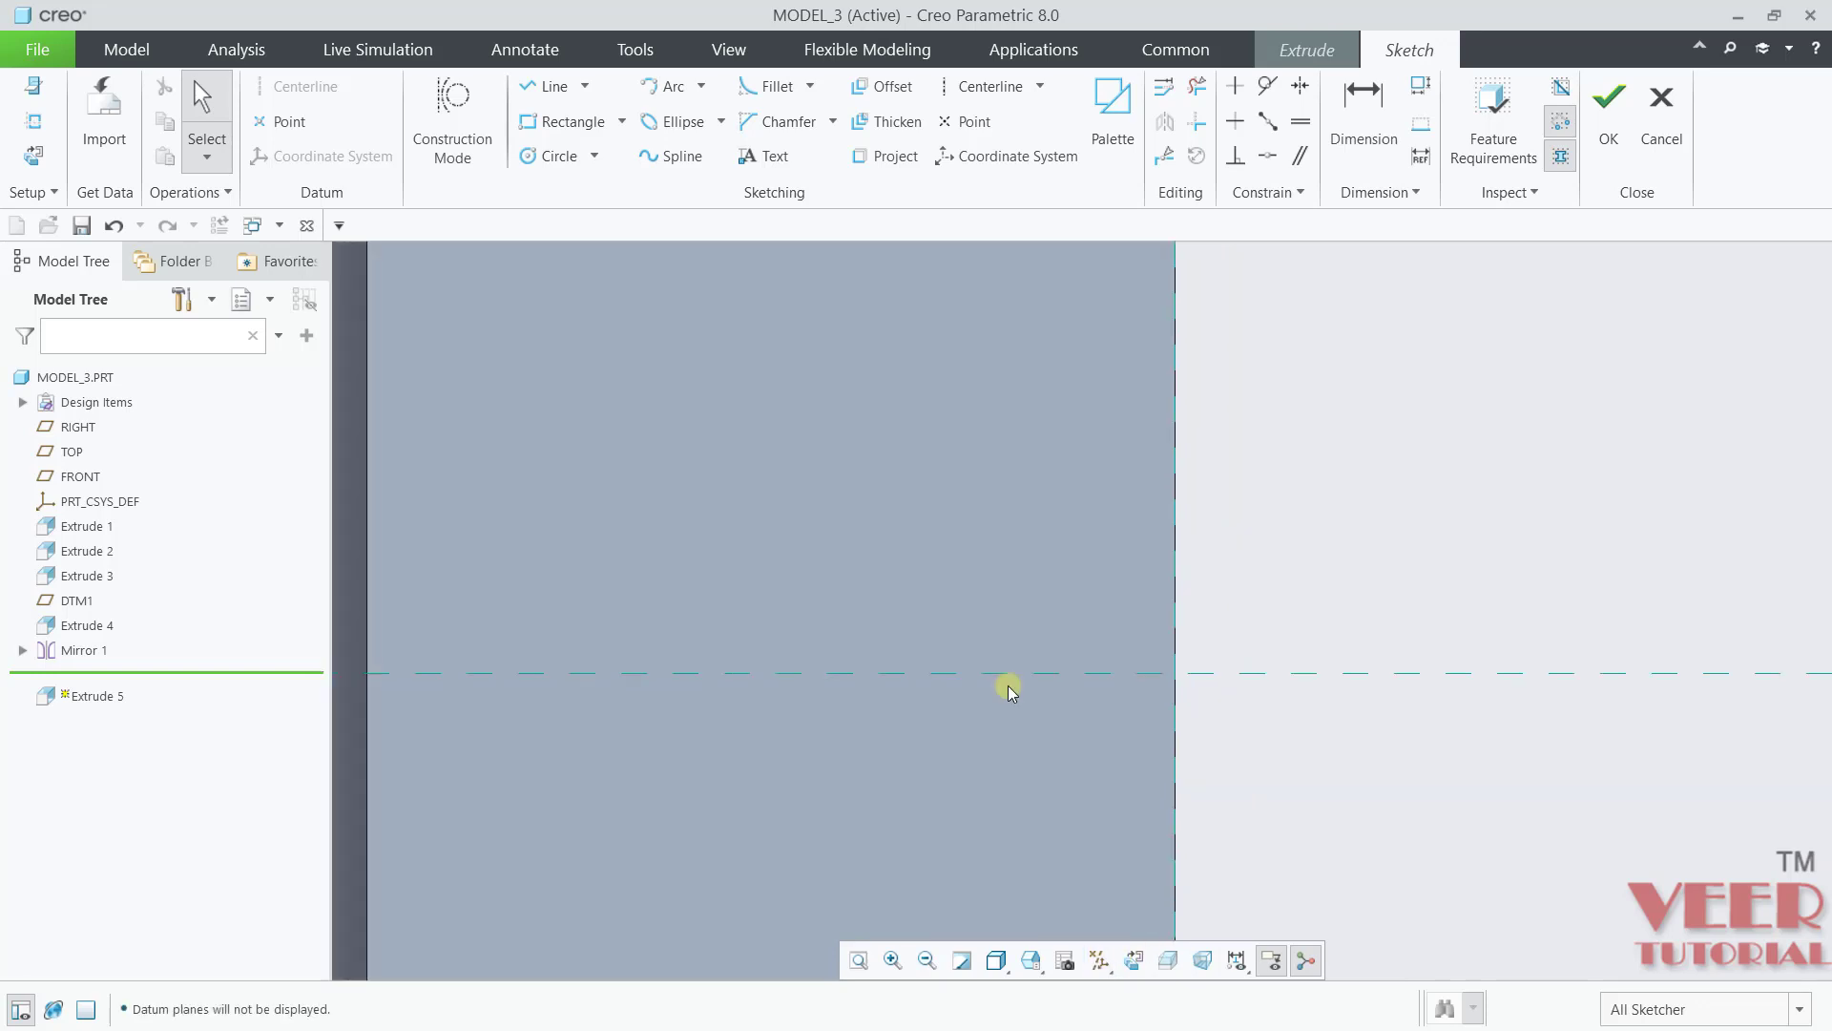
# Step: Sketch a corner rectangle about 9.2 mm wide and 16.5 mm high against the plate's end edge, across the FRONT reference line
pyautogui.scroll(-3, 1007, 683)
pyautogui.click(621, 121)
pyautogui.click(524, 157)
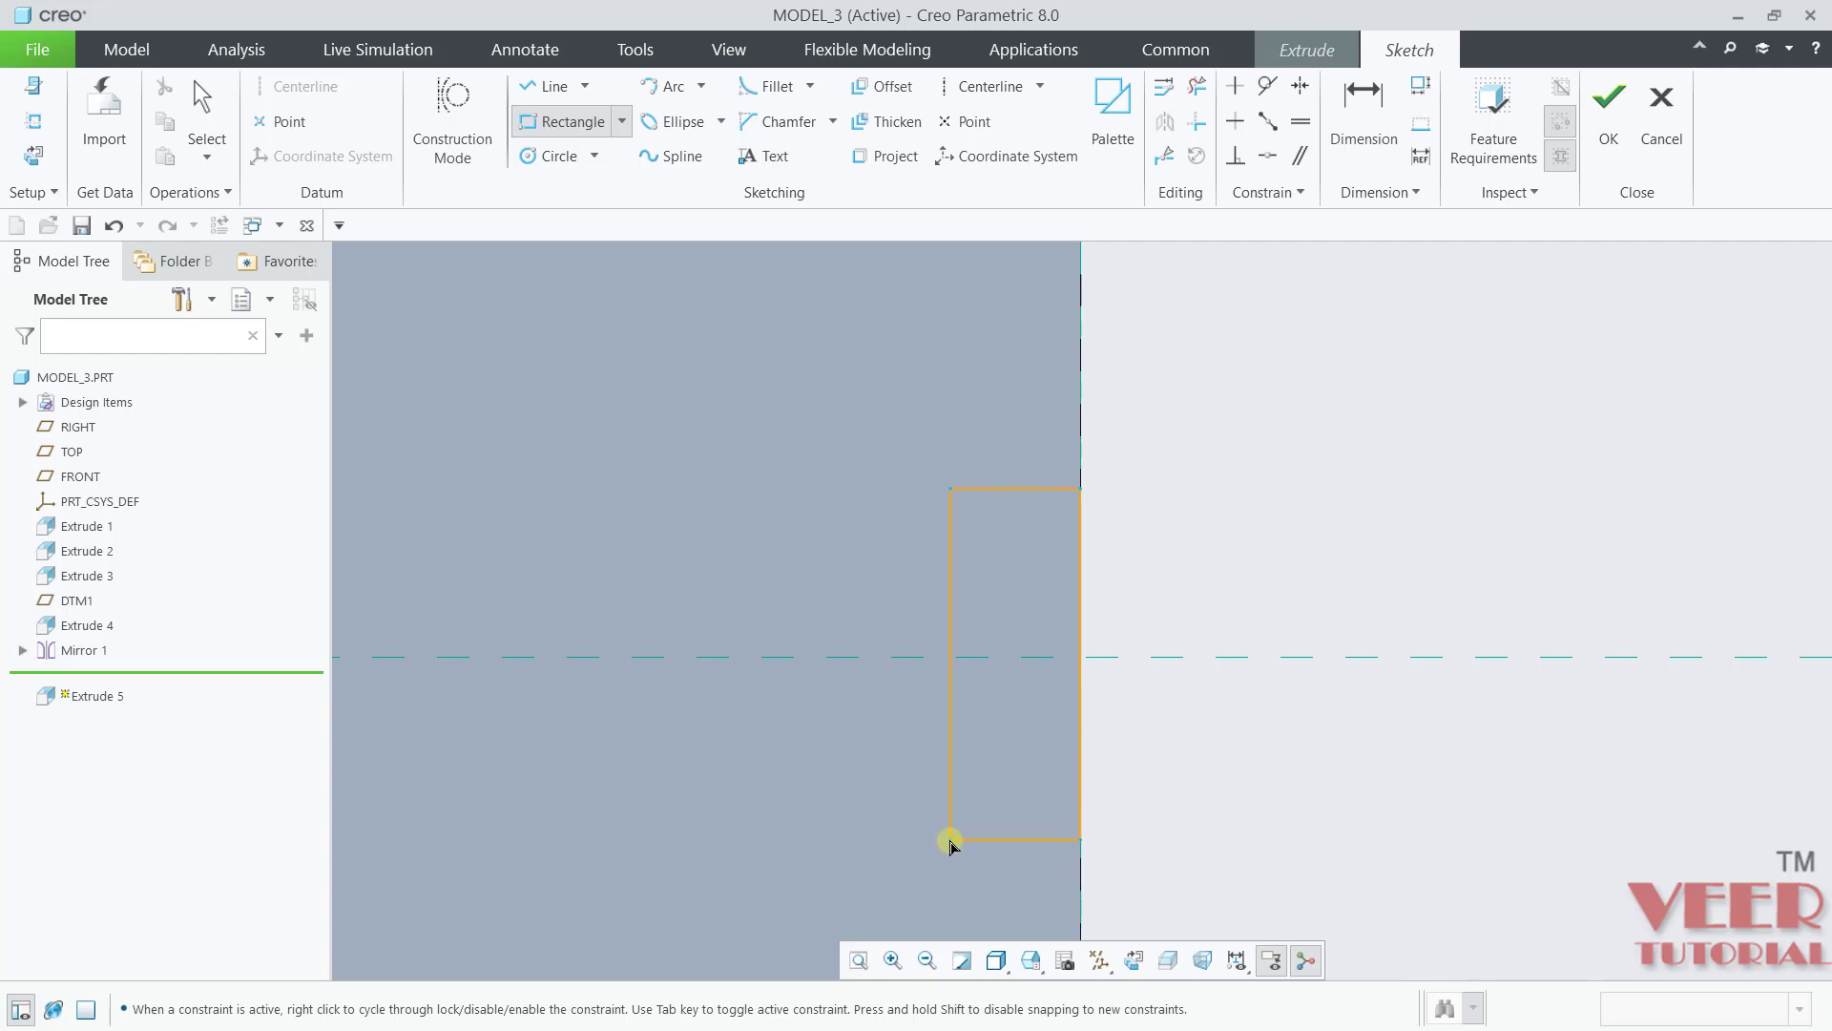
pyautogui.click(895, 821)
pyautogui.middleClick(1356, 616)
# Step: Set the rectangle's height to 20 mm and its lower edge's distance from the FRONT reference line to 10 mm
pyautogui.scroll(3, 988, 657)
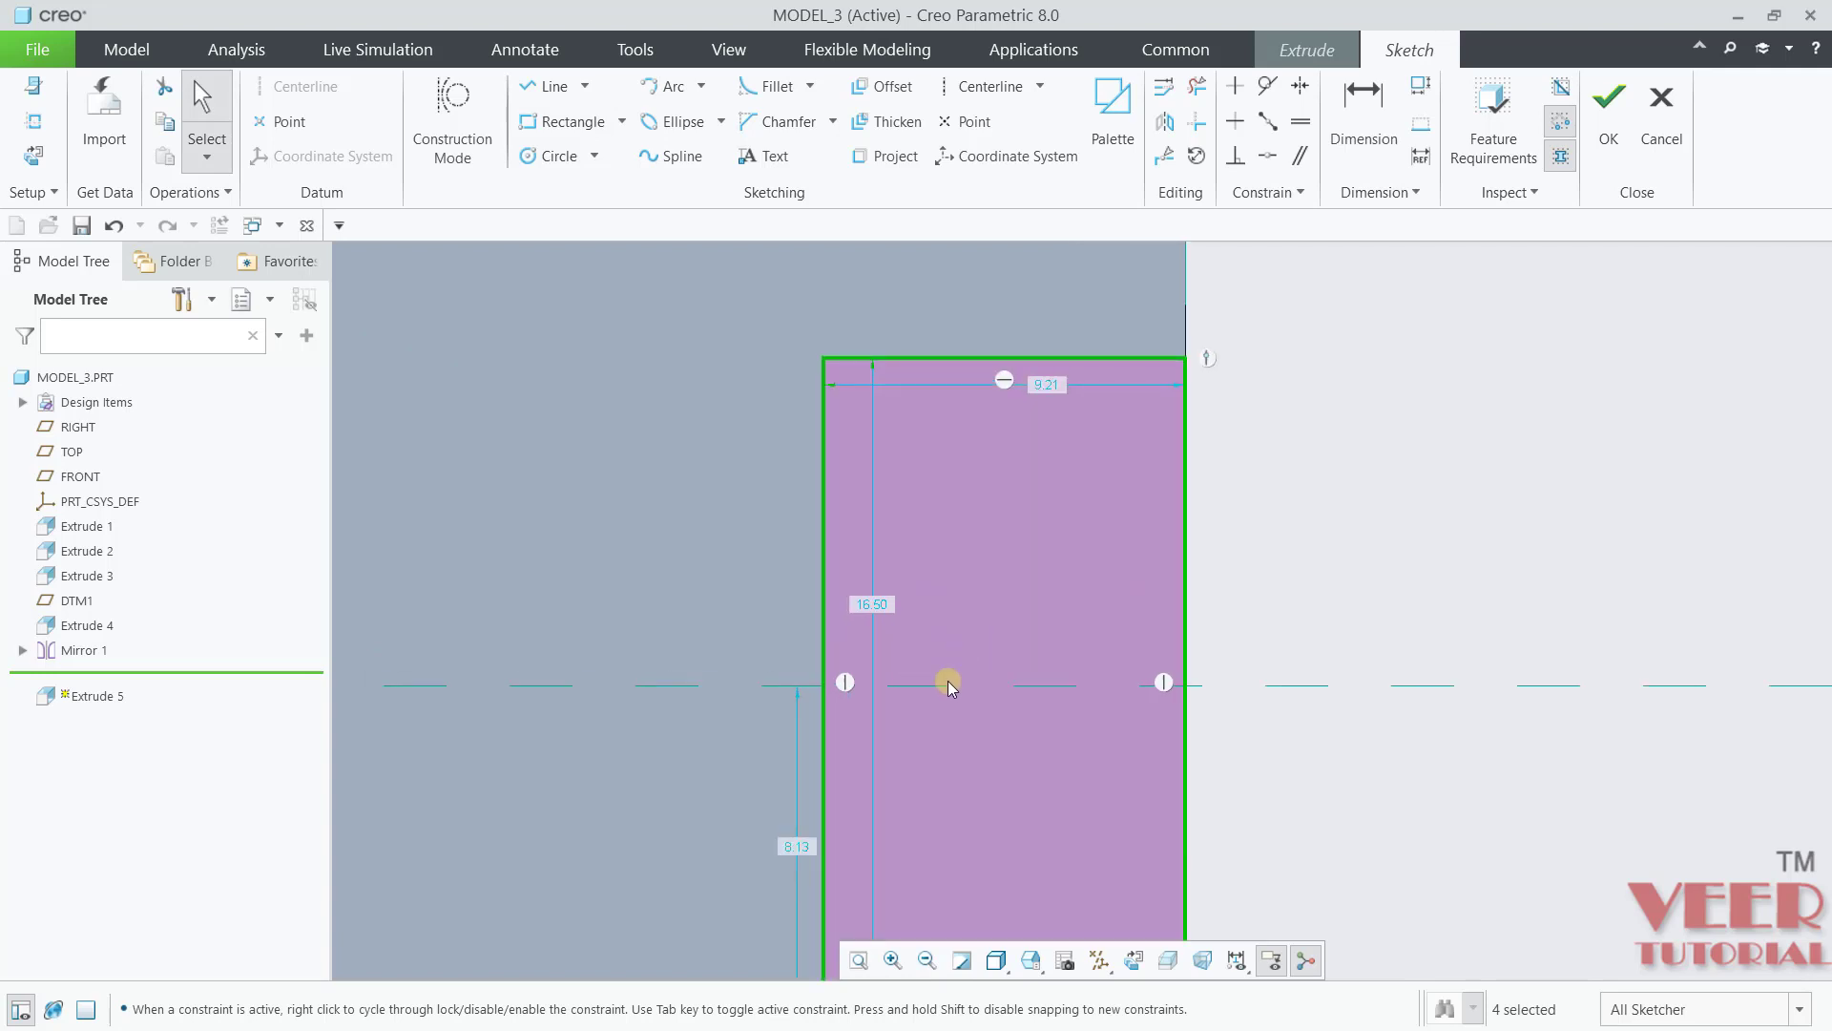
pyautogui.doubleClick(870, 603)
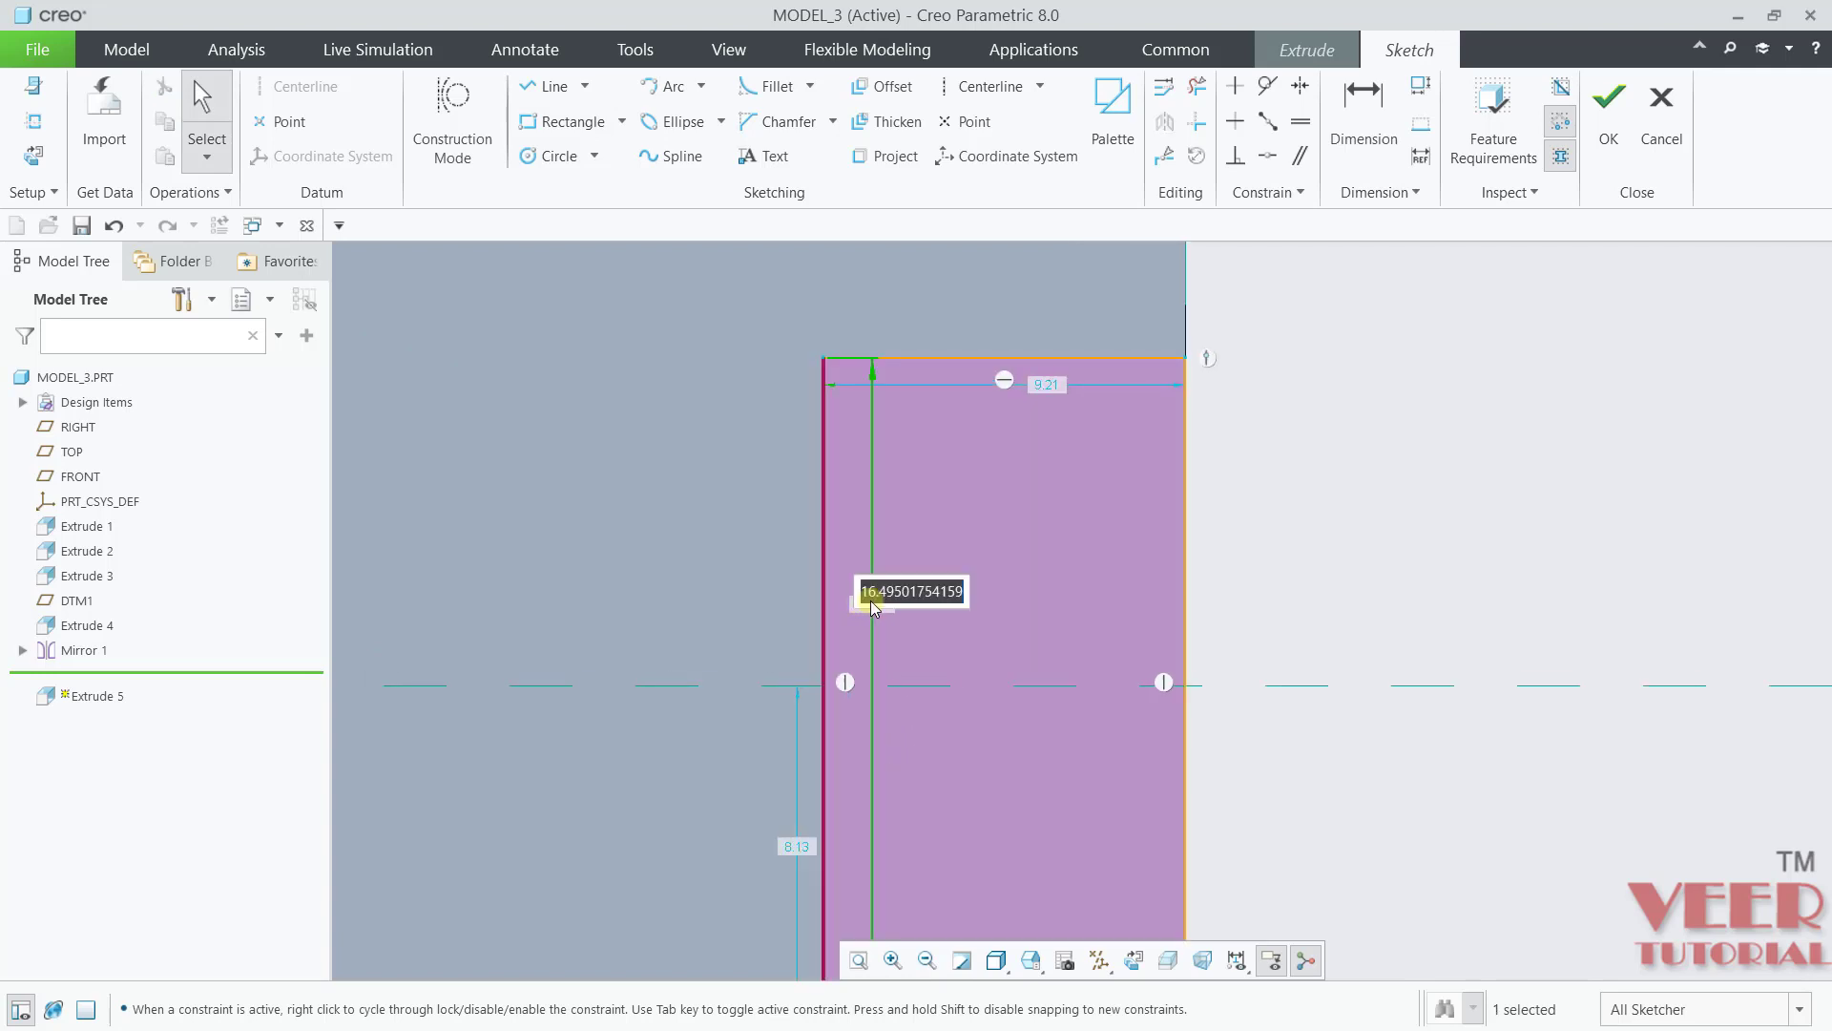
pyautogui.write('20')
pyautogui.press('Return')
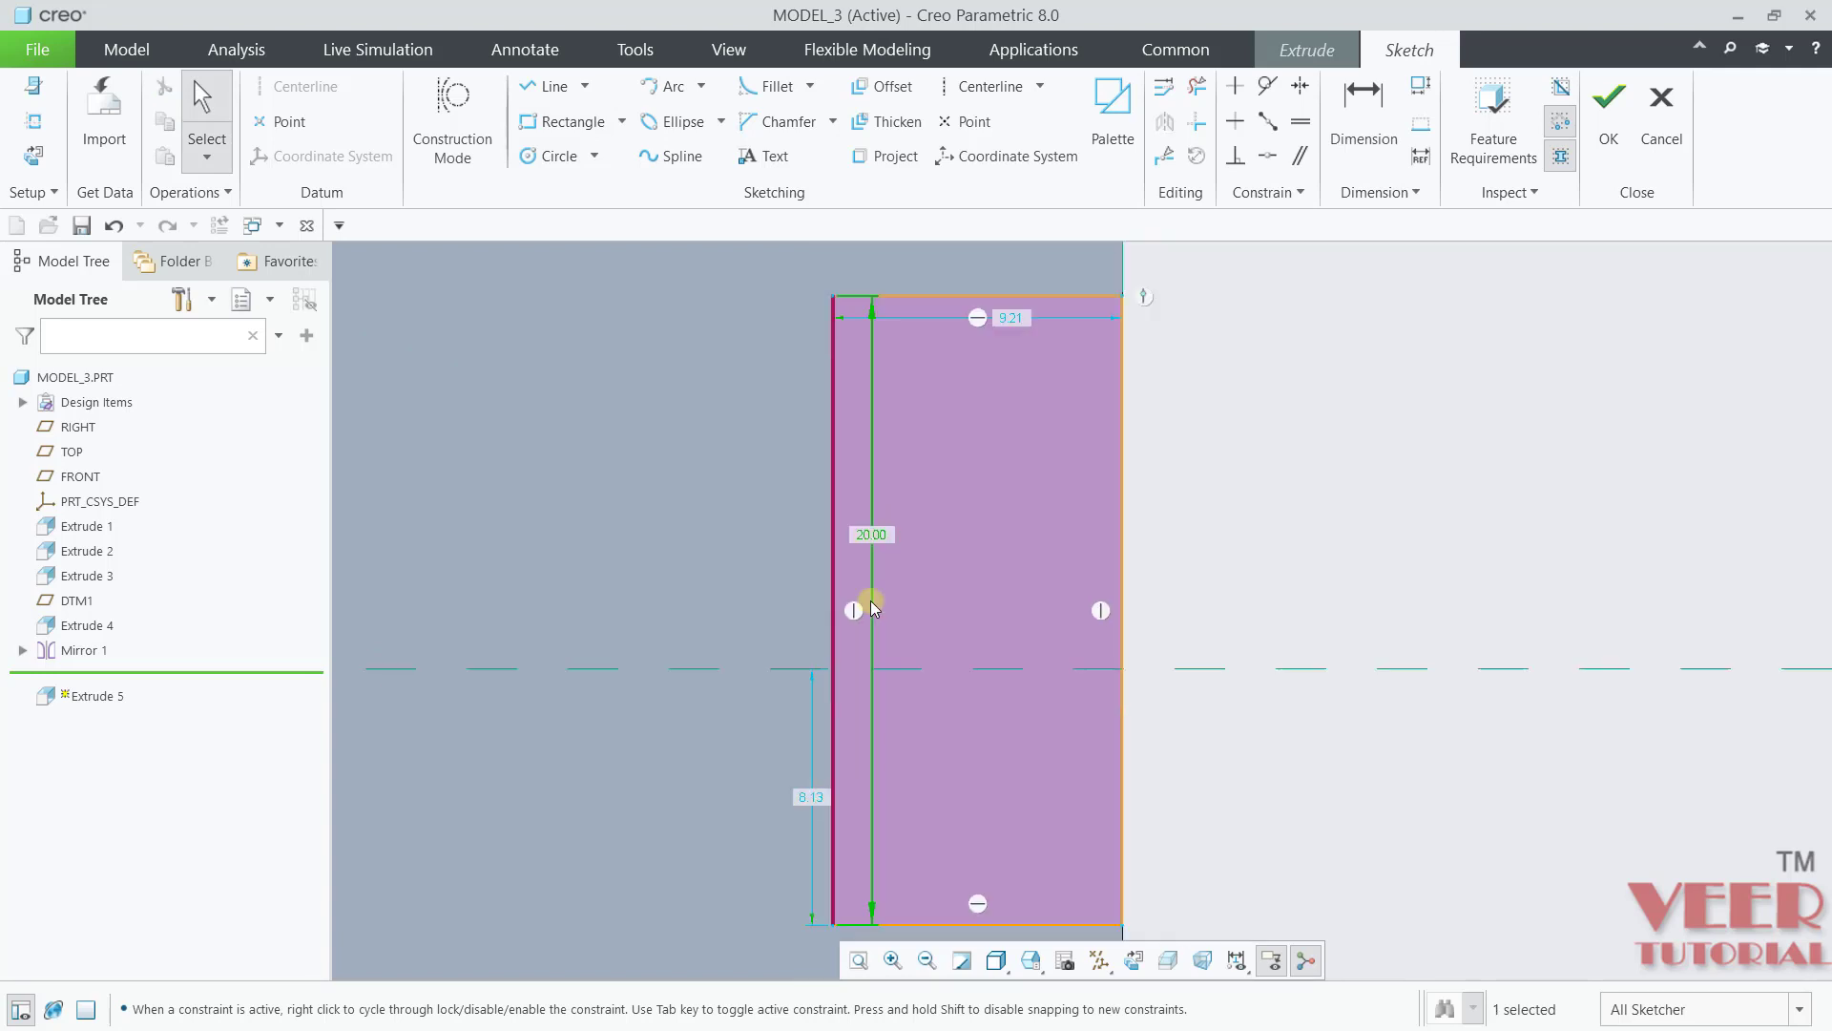
pyautogui.doubleClick(835, 731)
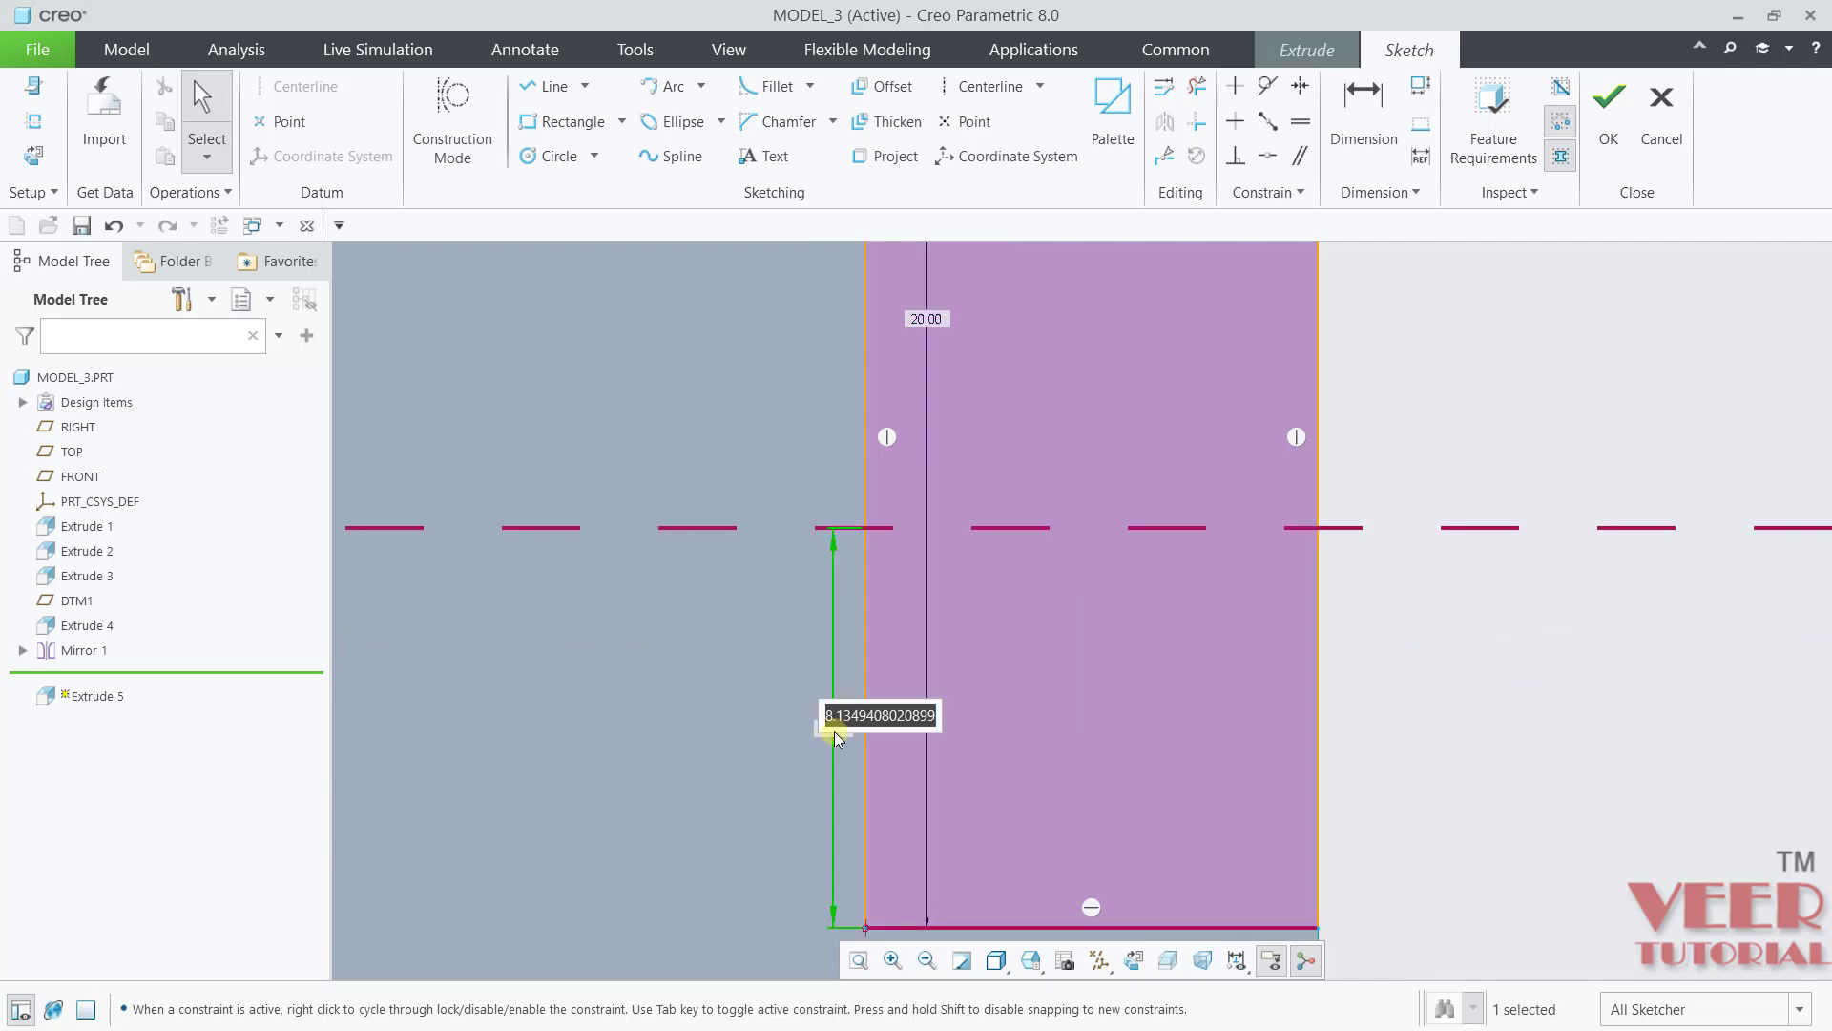
pyautogui.write('10')
pyautogui.press('Return')
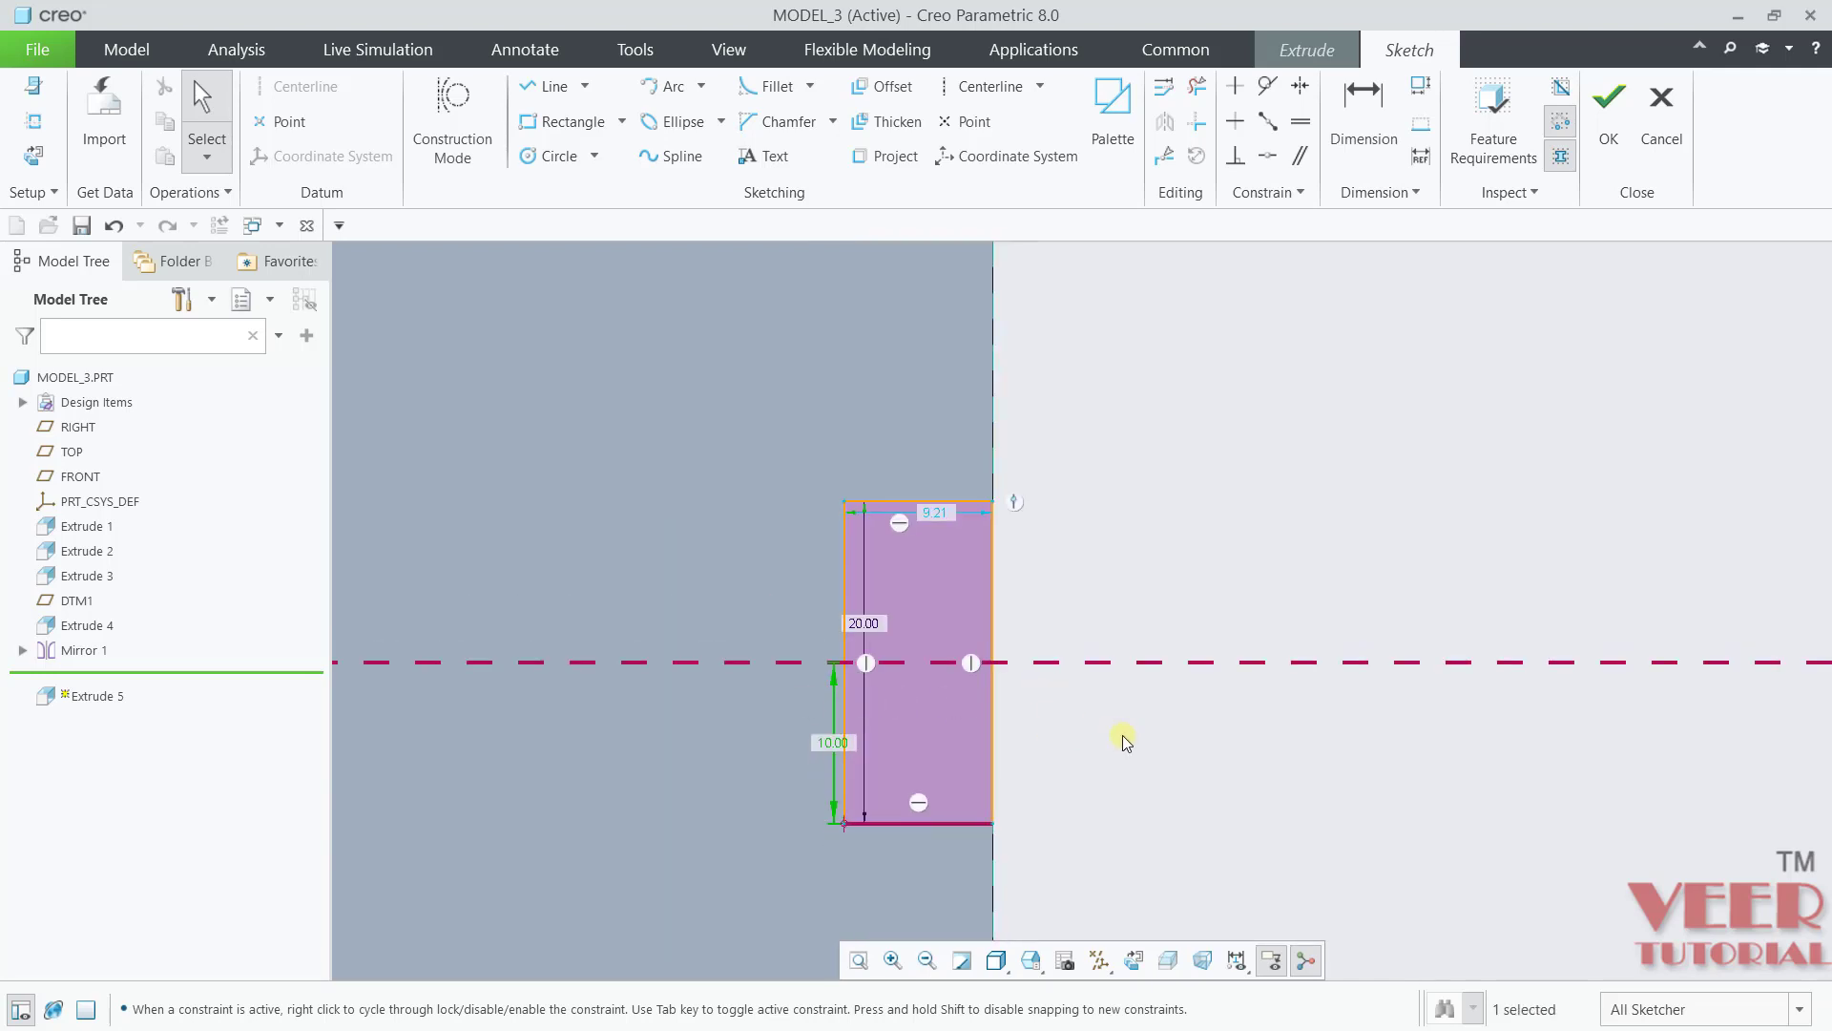
# Step: Set the notch rectangle's width to 10 mm and finish the sketch
pyautogui.scroll(3, 974, 549)
pyautogui.doubleClick(897, 477)
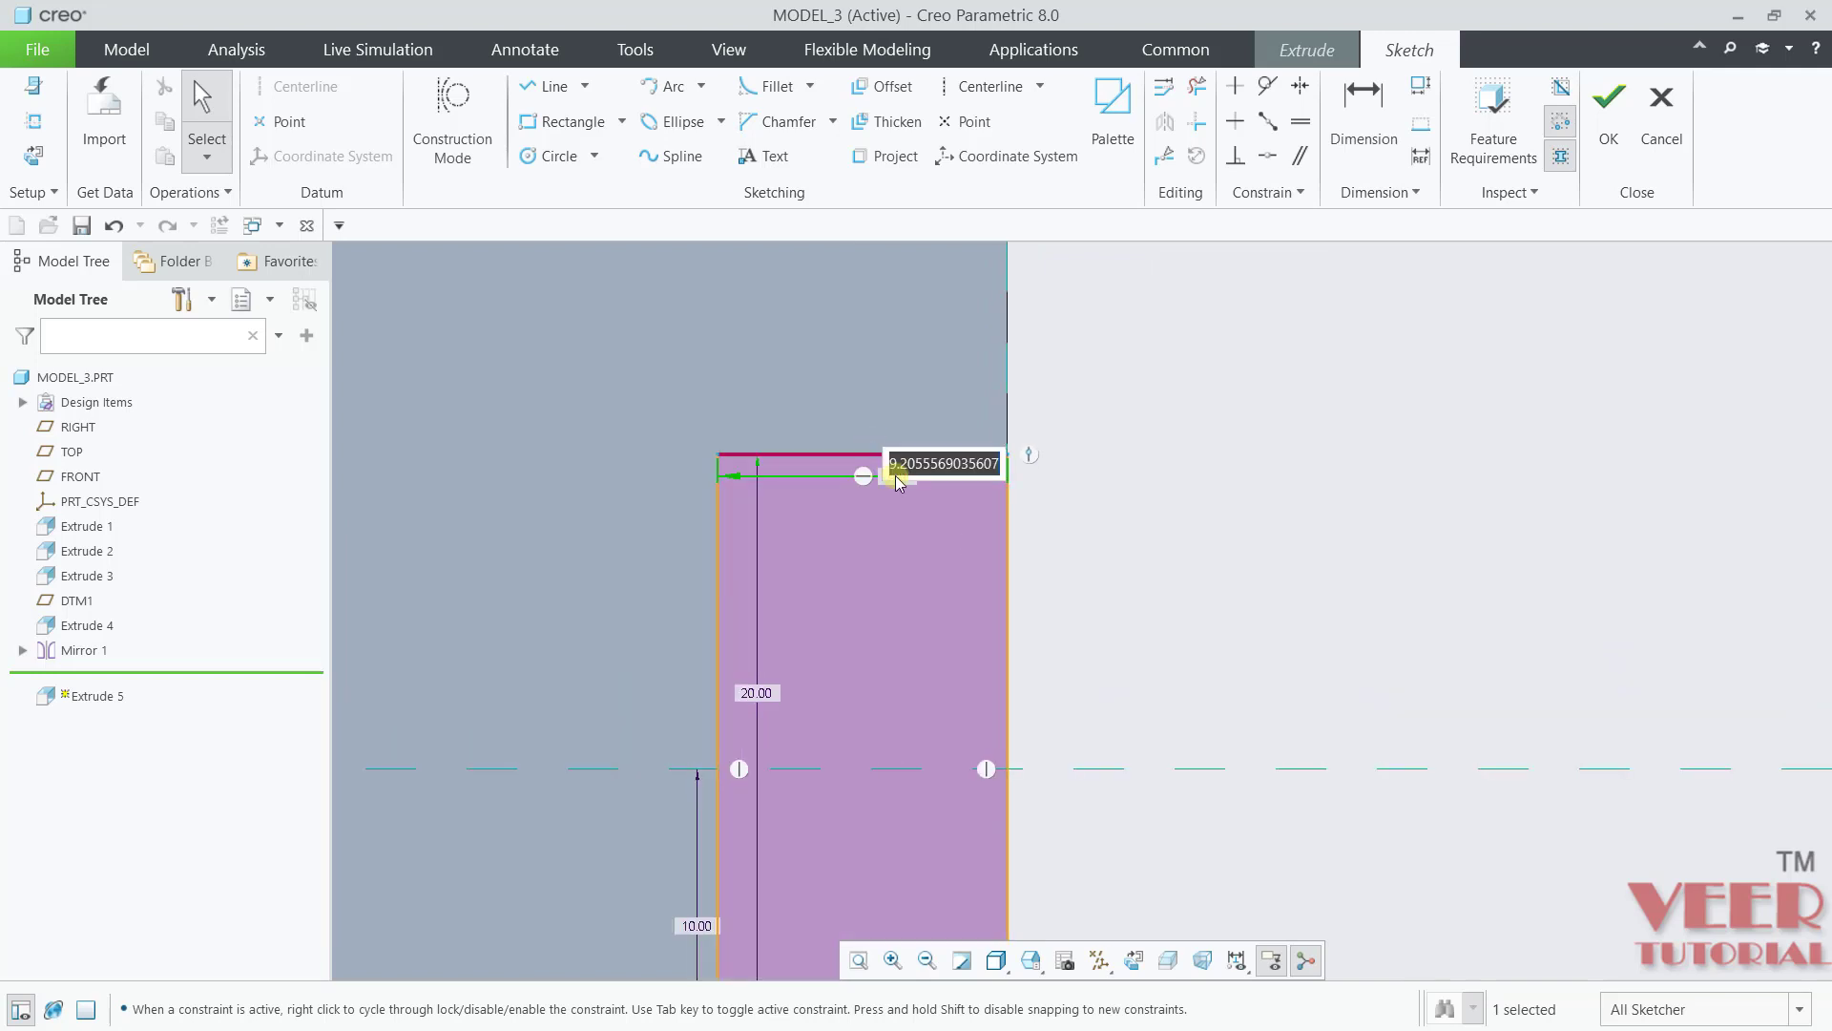
pyautogui.write('10')
pyautogui.press('Return')
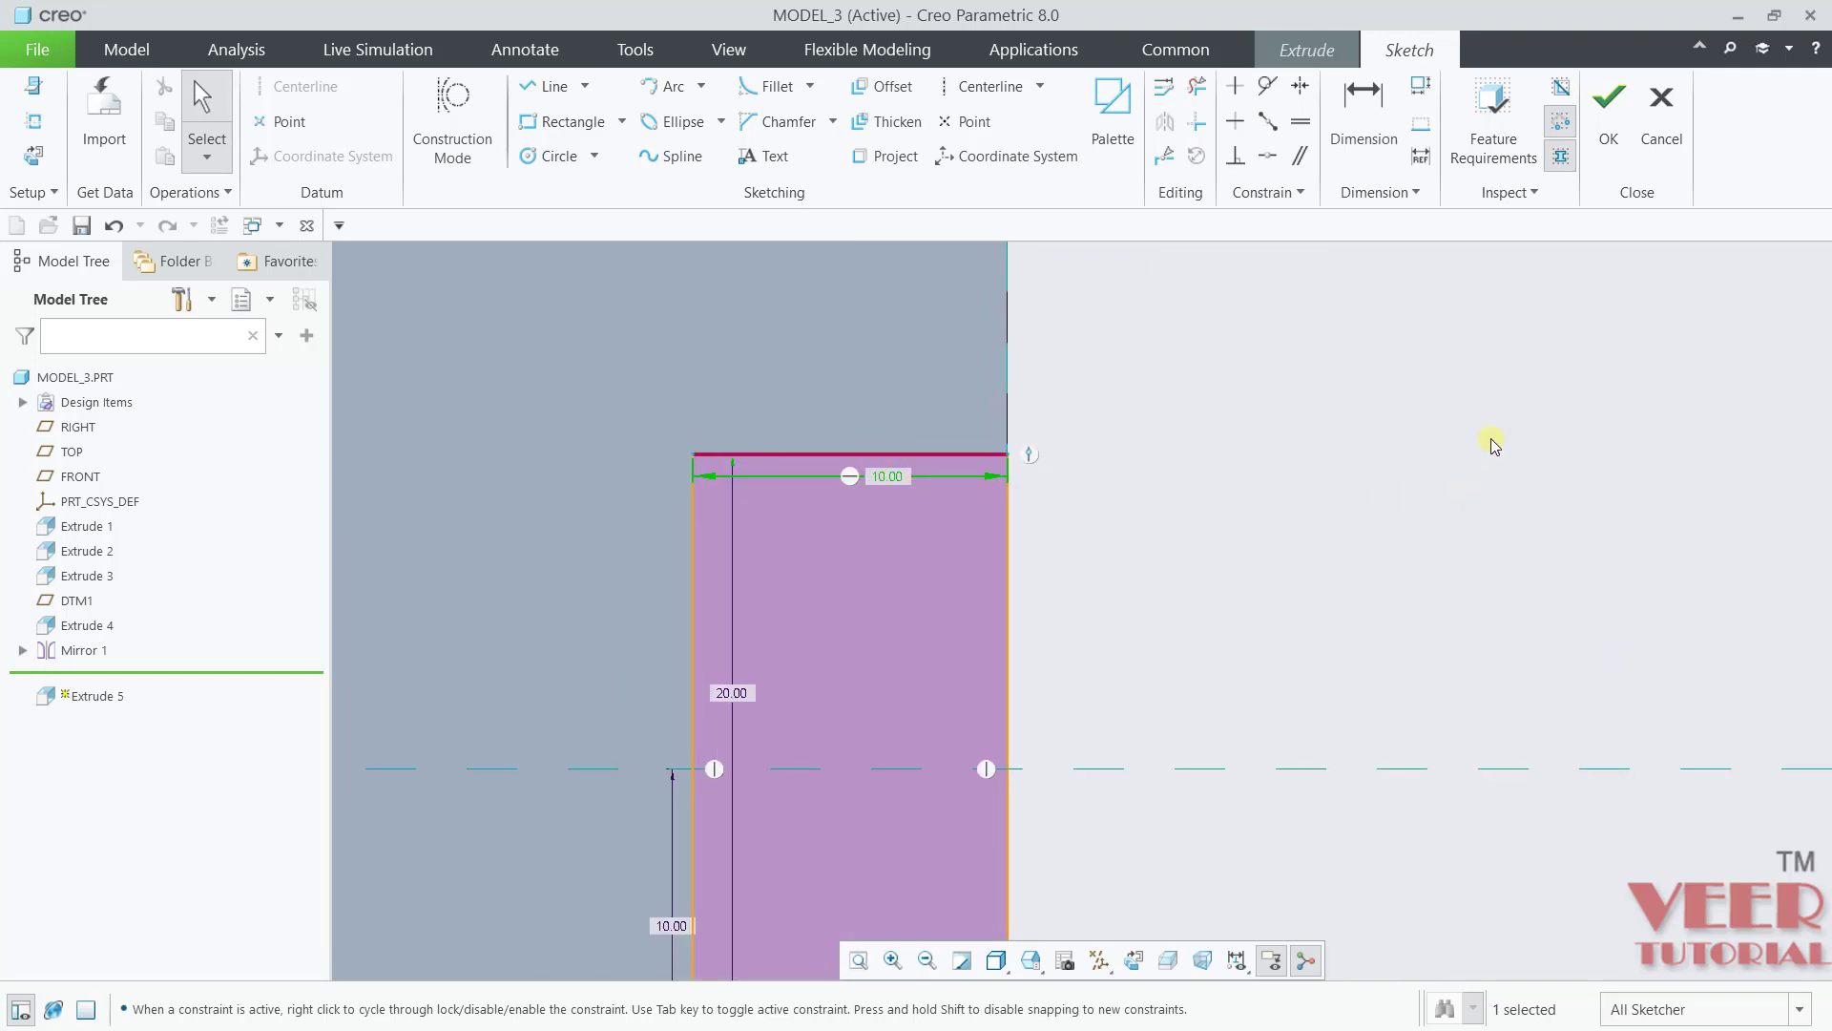
pyautogui.click(1609, 127)
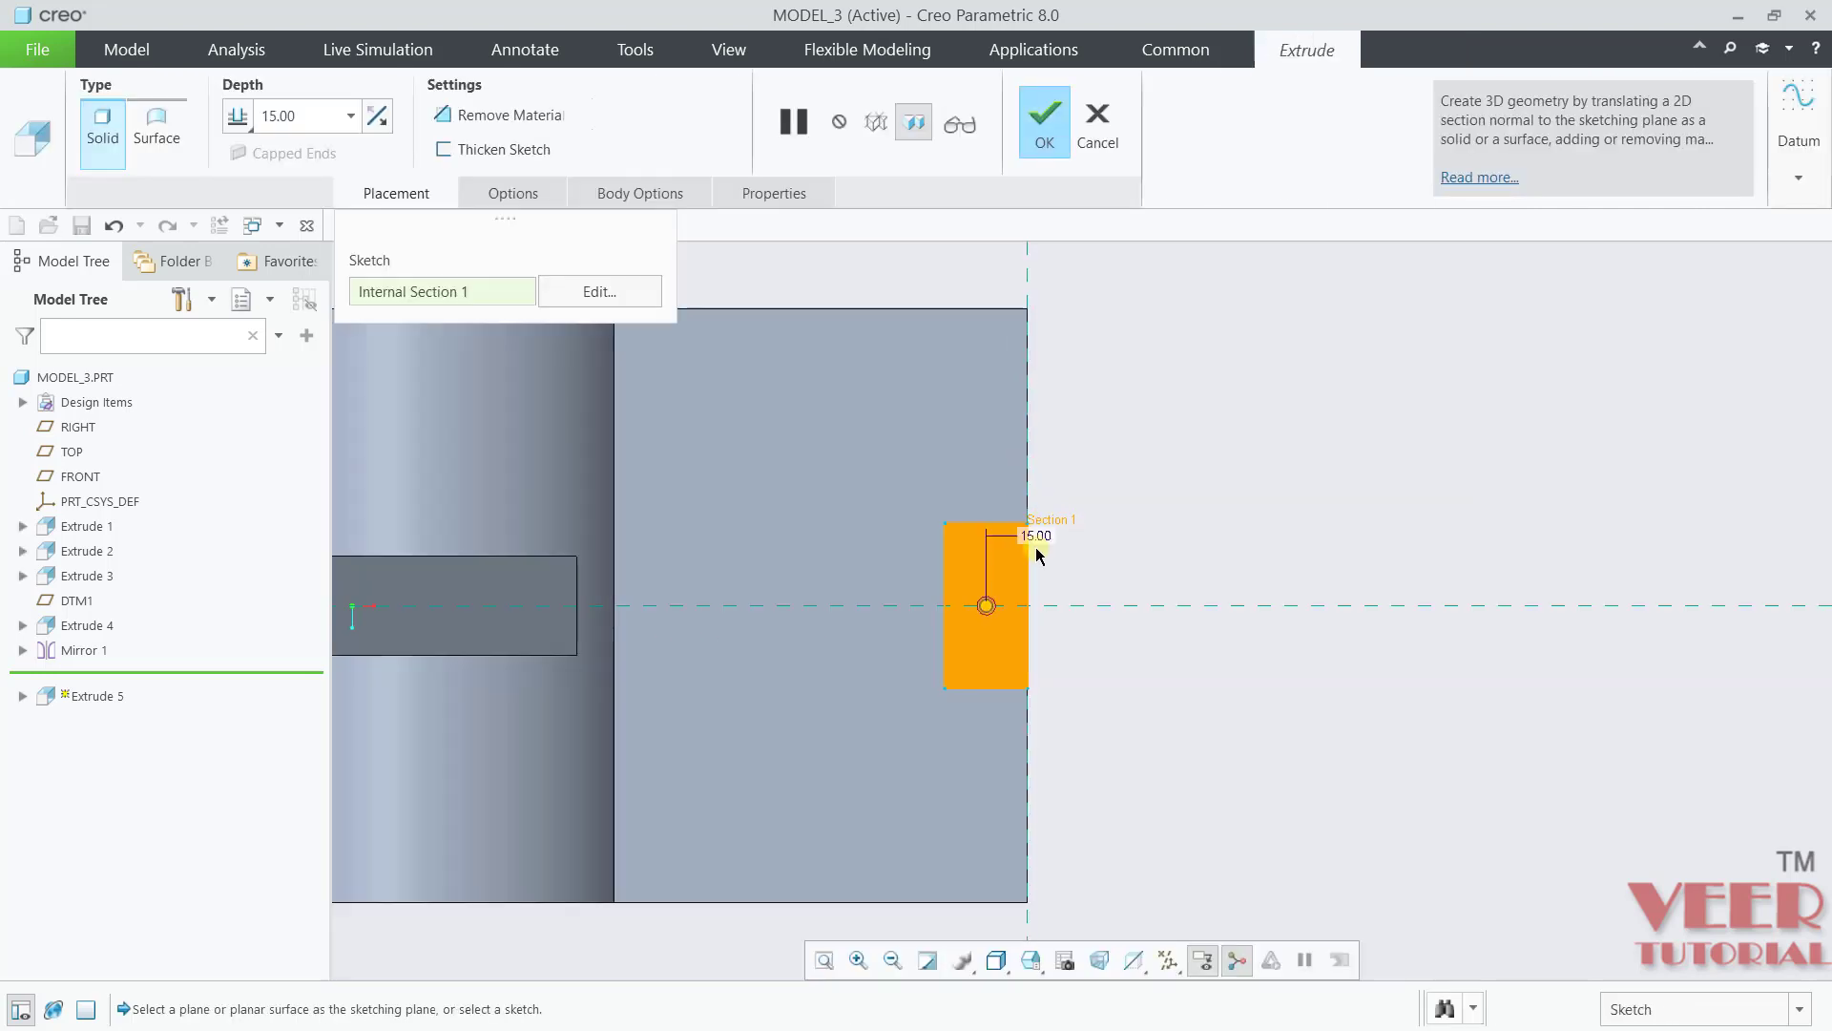
# Step: Flip the extrusion down into the plate, set it to remove material at 15 mm depth, and complete the notch cut
pyautogui.moveTo(908, 609); pyautogui.dragTo(992, 677, button='middle')
pyautogui.click(380, 117)
pyautogui.click(493, 115)
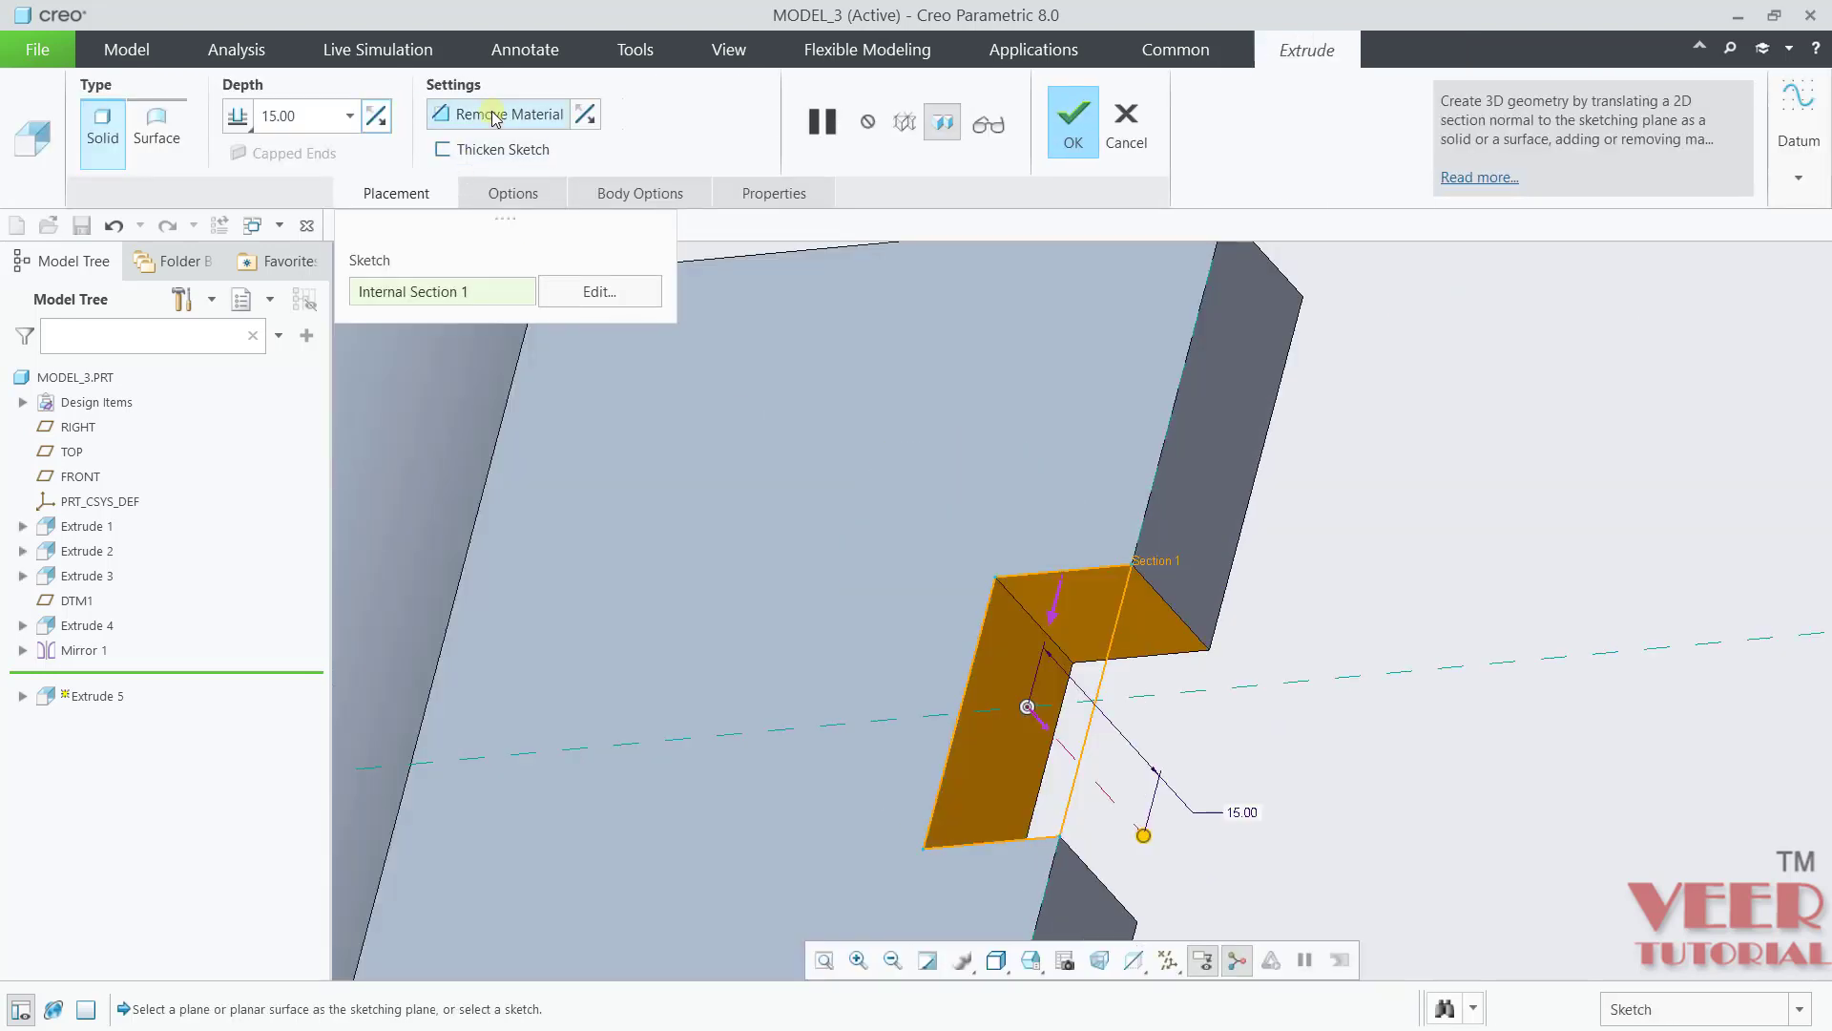
pyautogui.click(1073, 143)
pyautogui.scroll(-5, 1211, 606)
pyautogui.moveTo(1211, 606); pyautogui.dragTo(830, 843, button='middle')
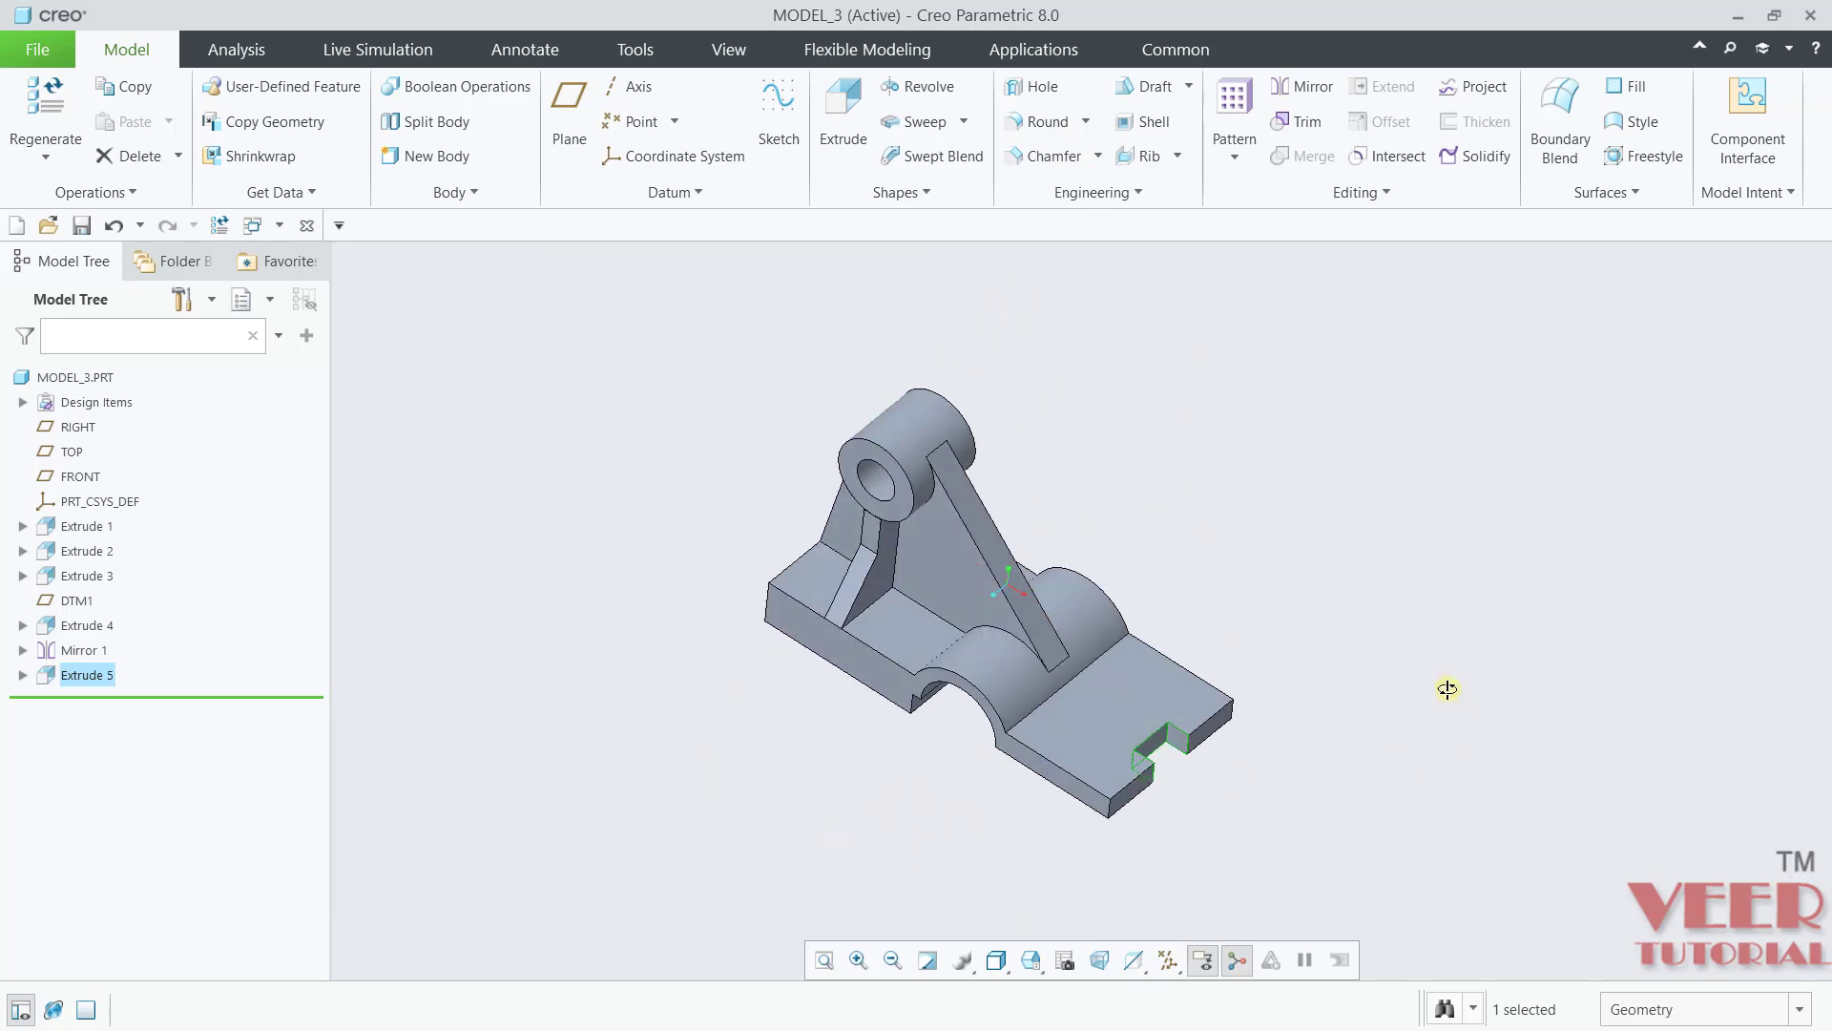
# Step: Start a round with a 10 mm radius and apply it to the two vertical corner edges at the plate's notched end
pyautogui.moveTo(1307, 615); pyautogui.dragTo(1326, 401, button='middle')
pyautogui.click(1088, 122)
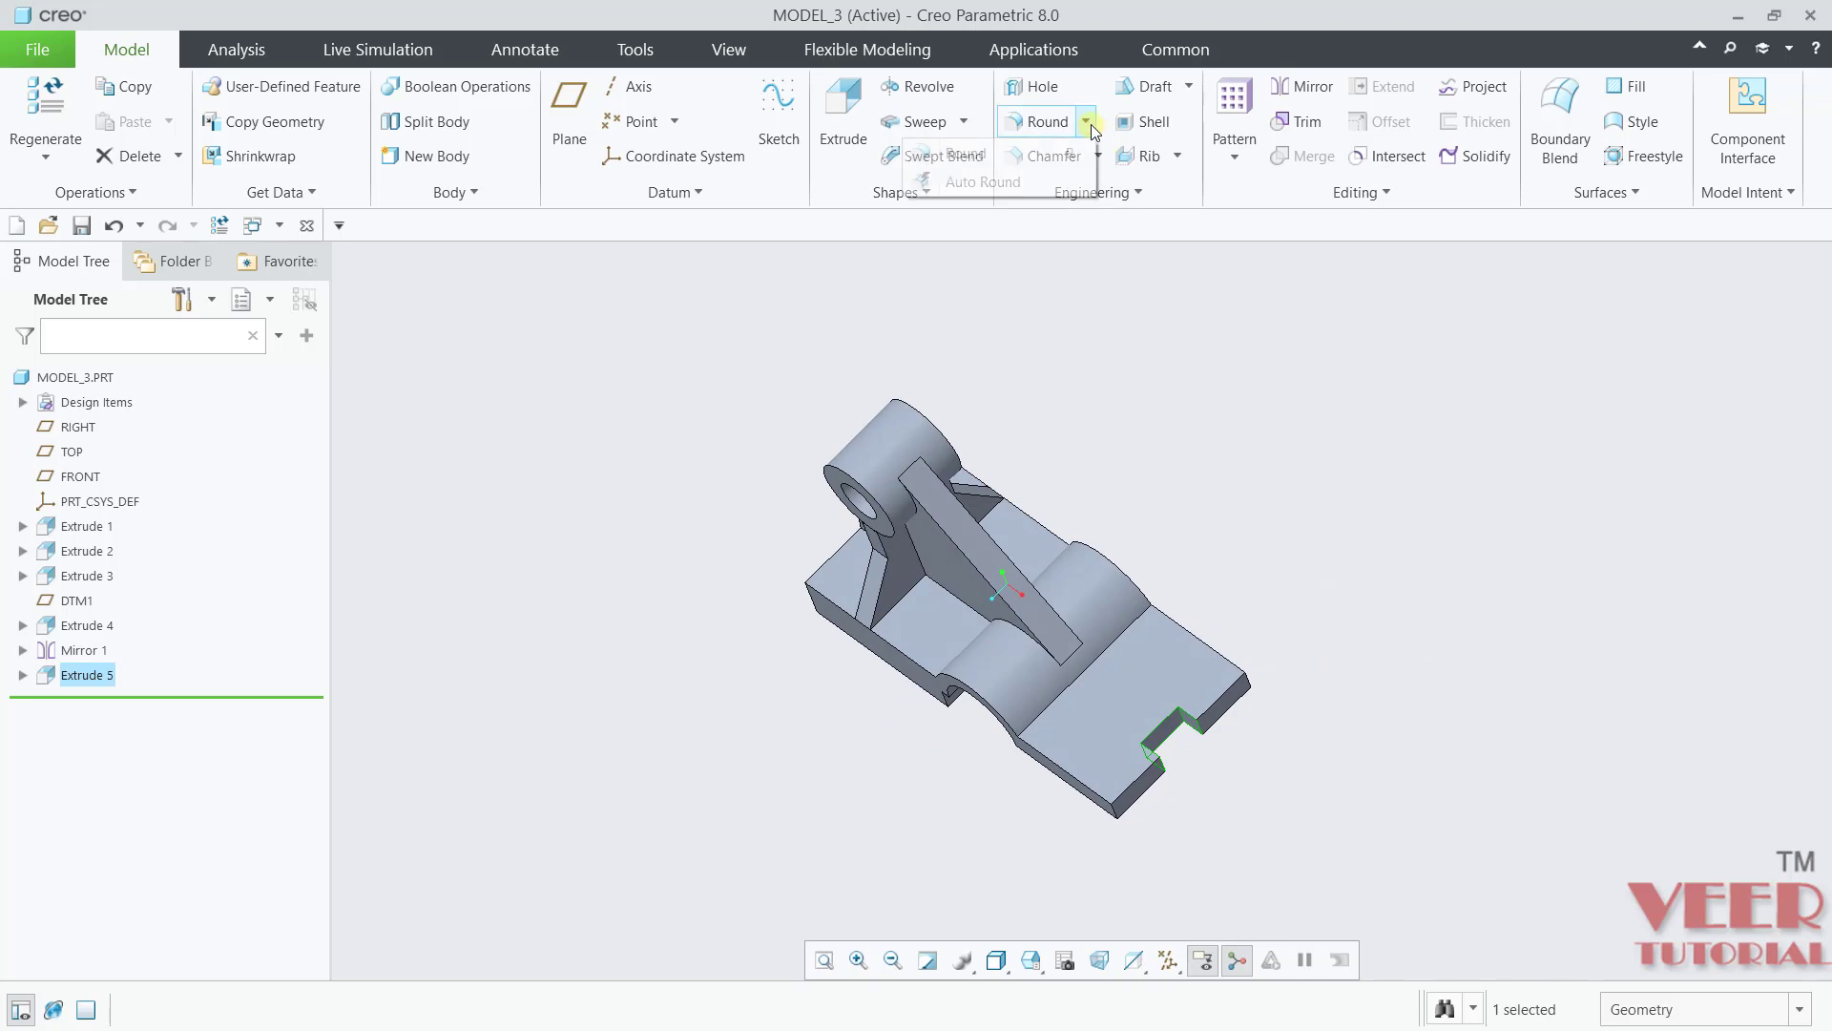
pyautogui.click(1016, 158)
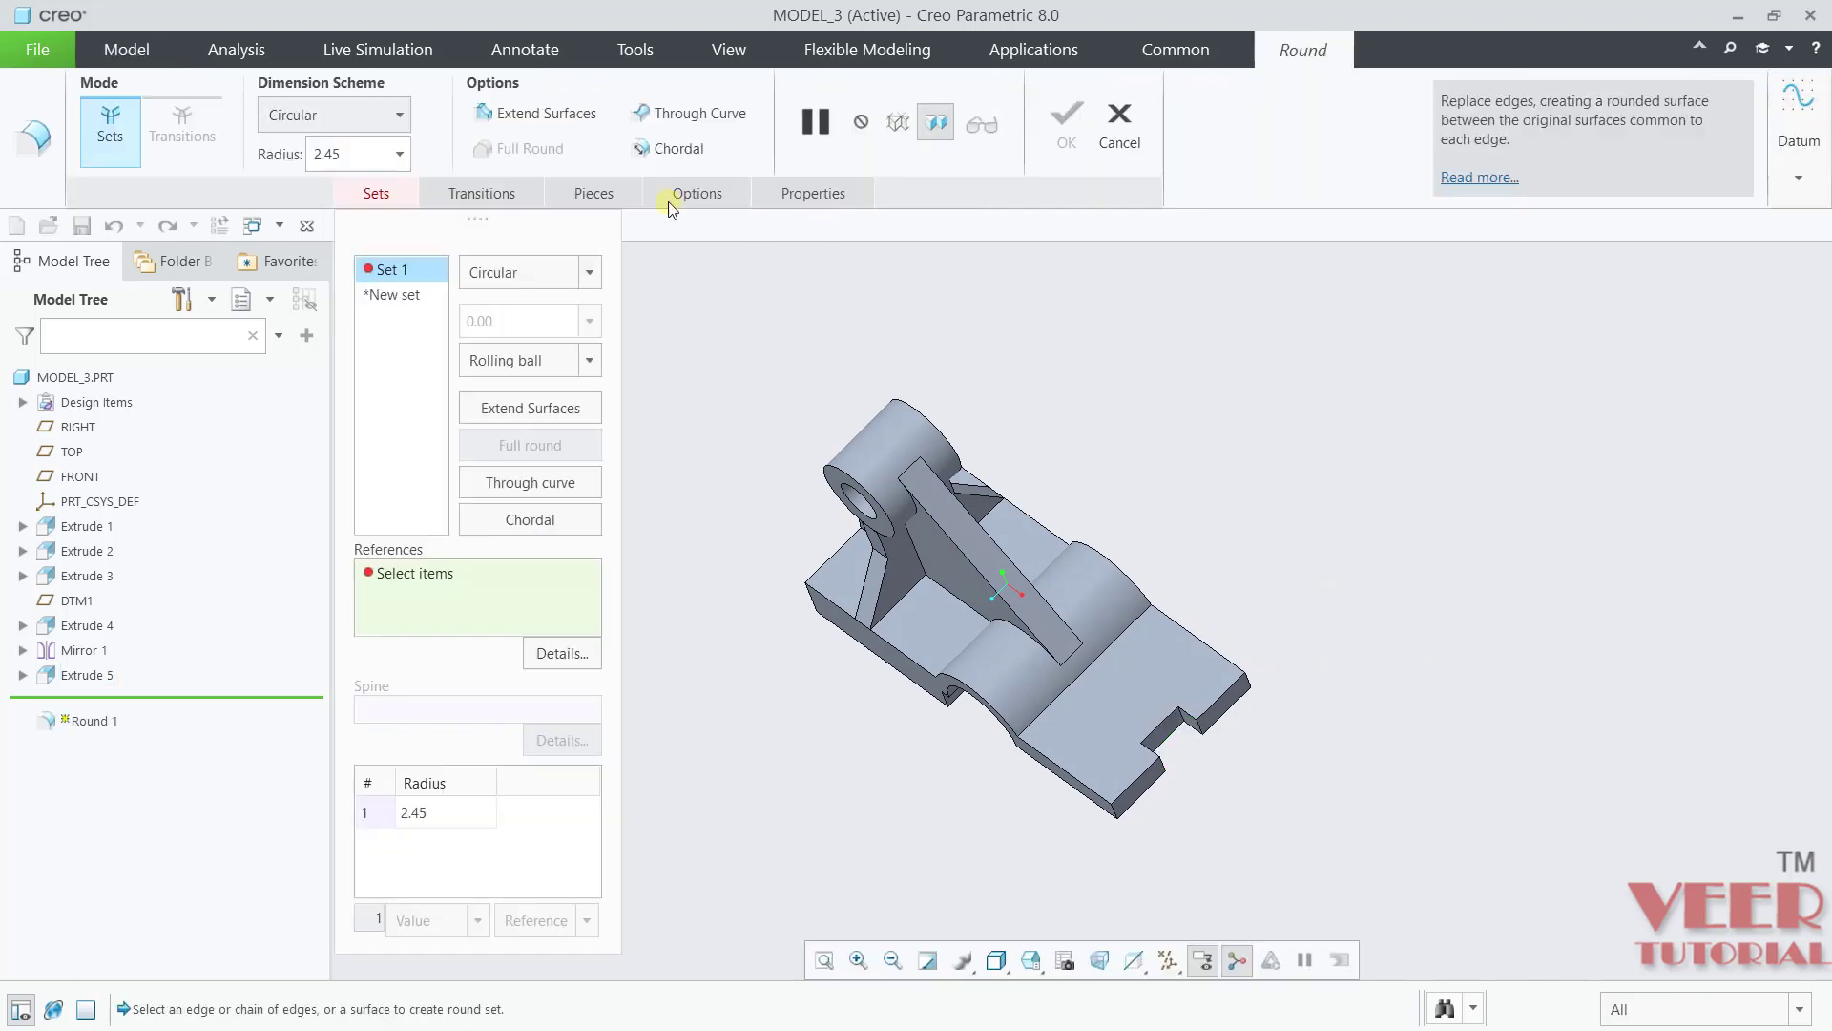
pyautogui.write('10')
pyautogui.press('Return')
pyautogui.scroll(5, 1024, 769)
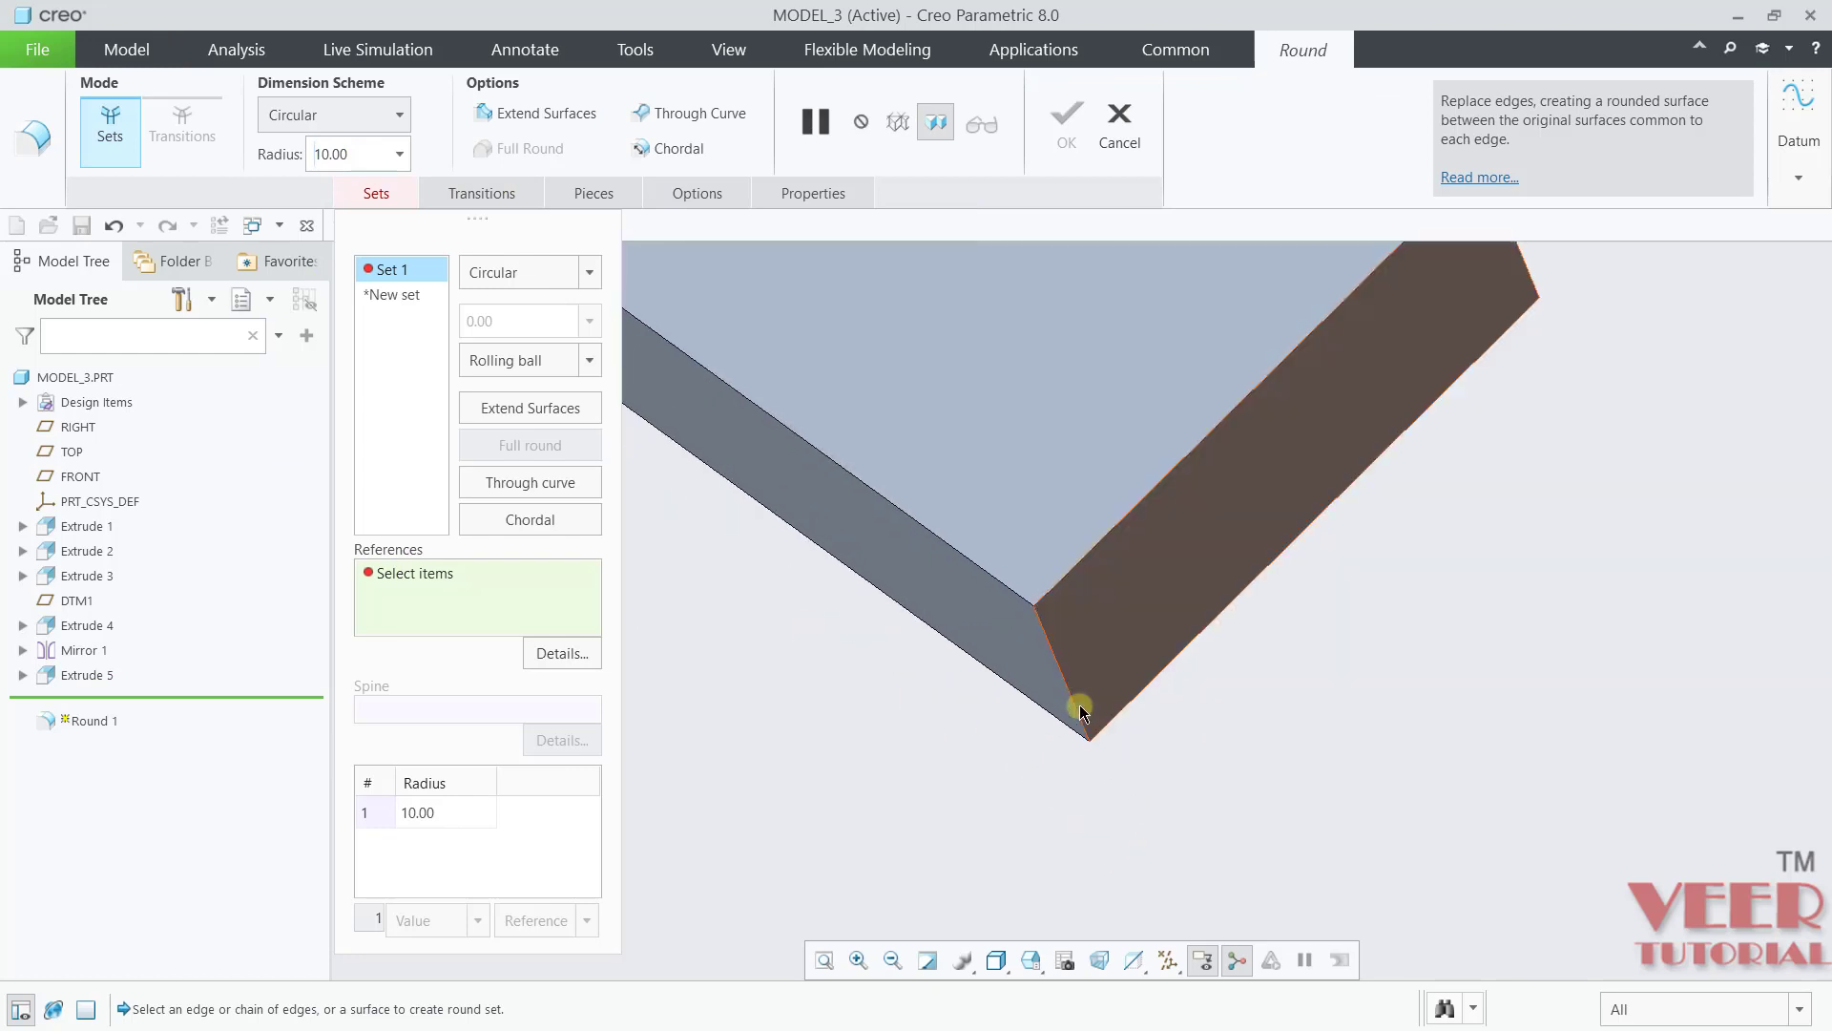
pyautogui.click(1072, 699)
pyautogui.scroll(-5, 1034, 785)
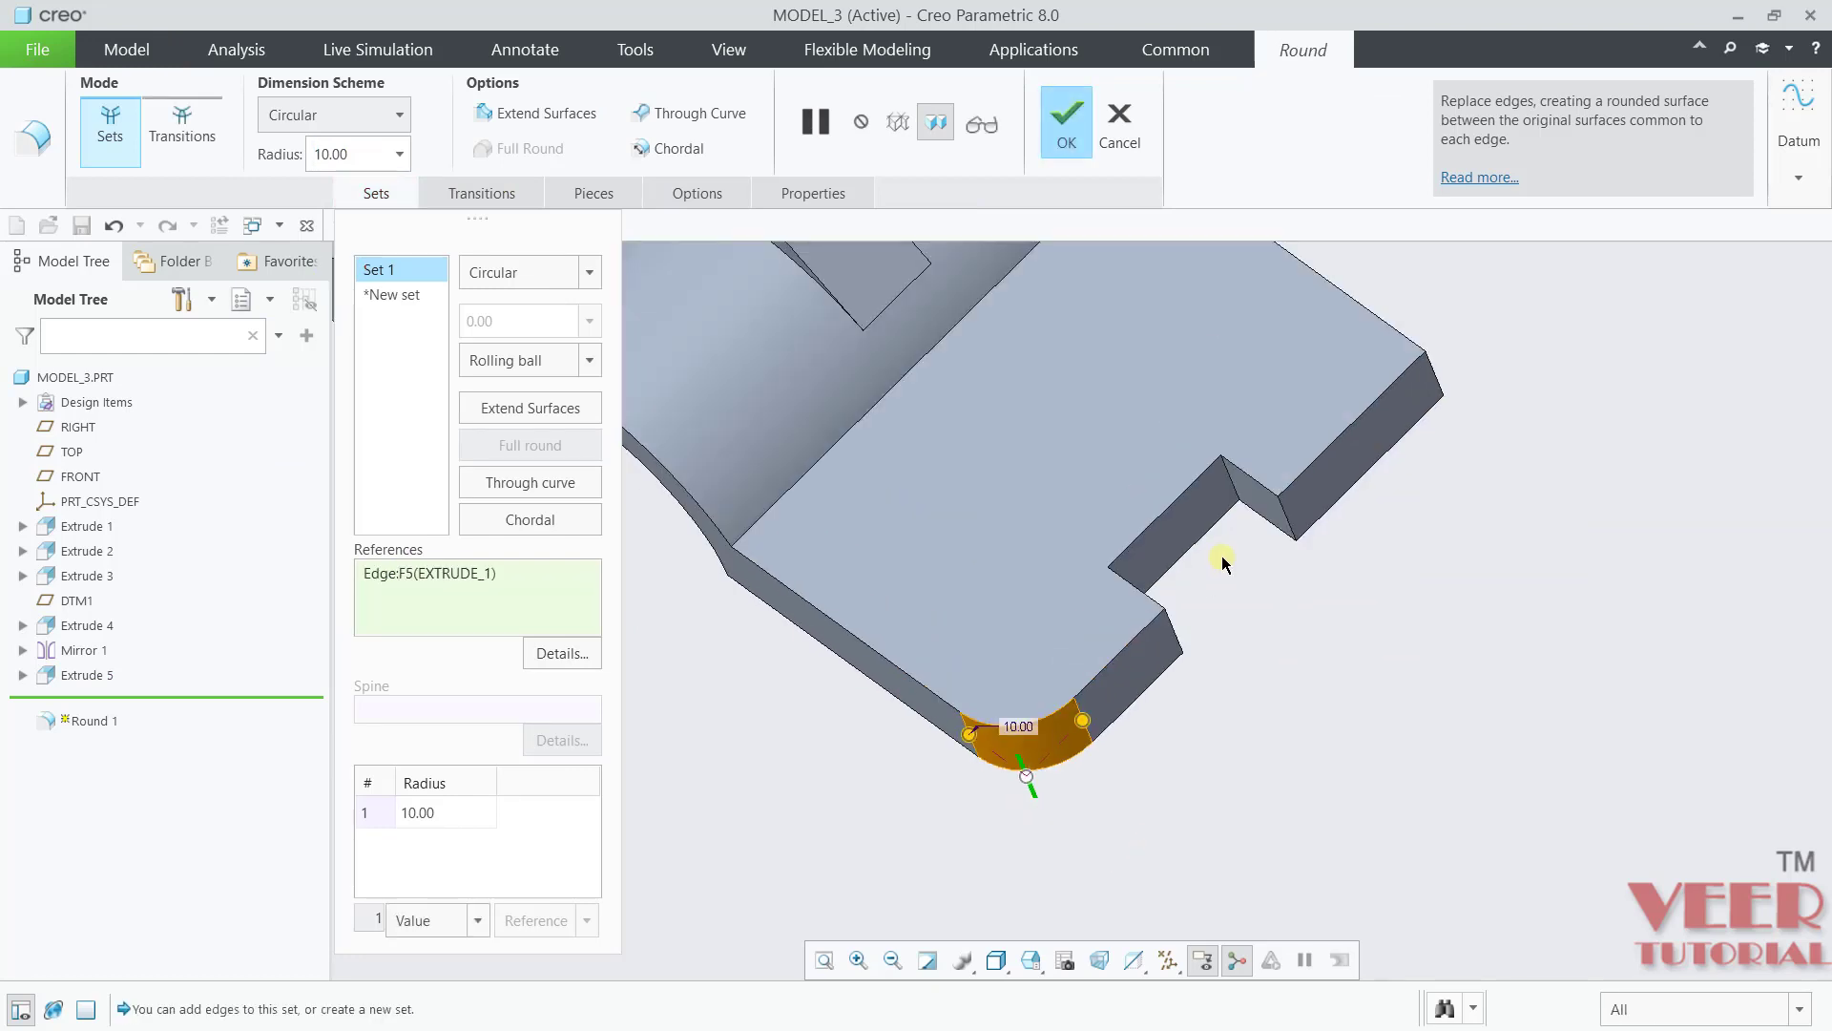
pyautogui.scroll(4, 1460, 355)
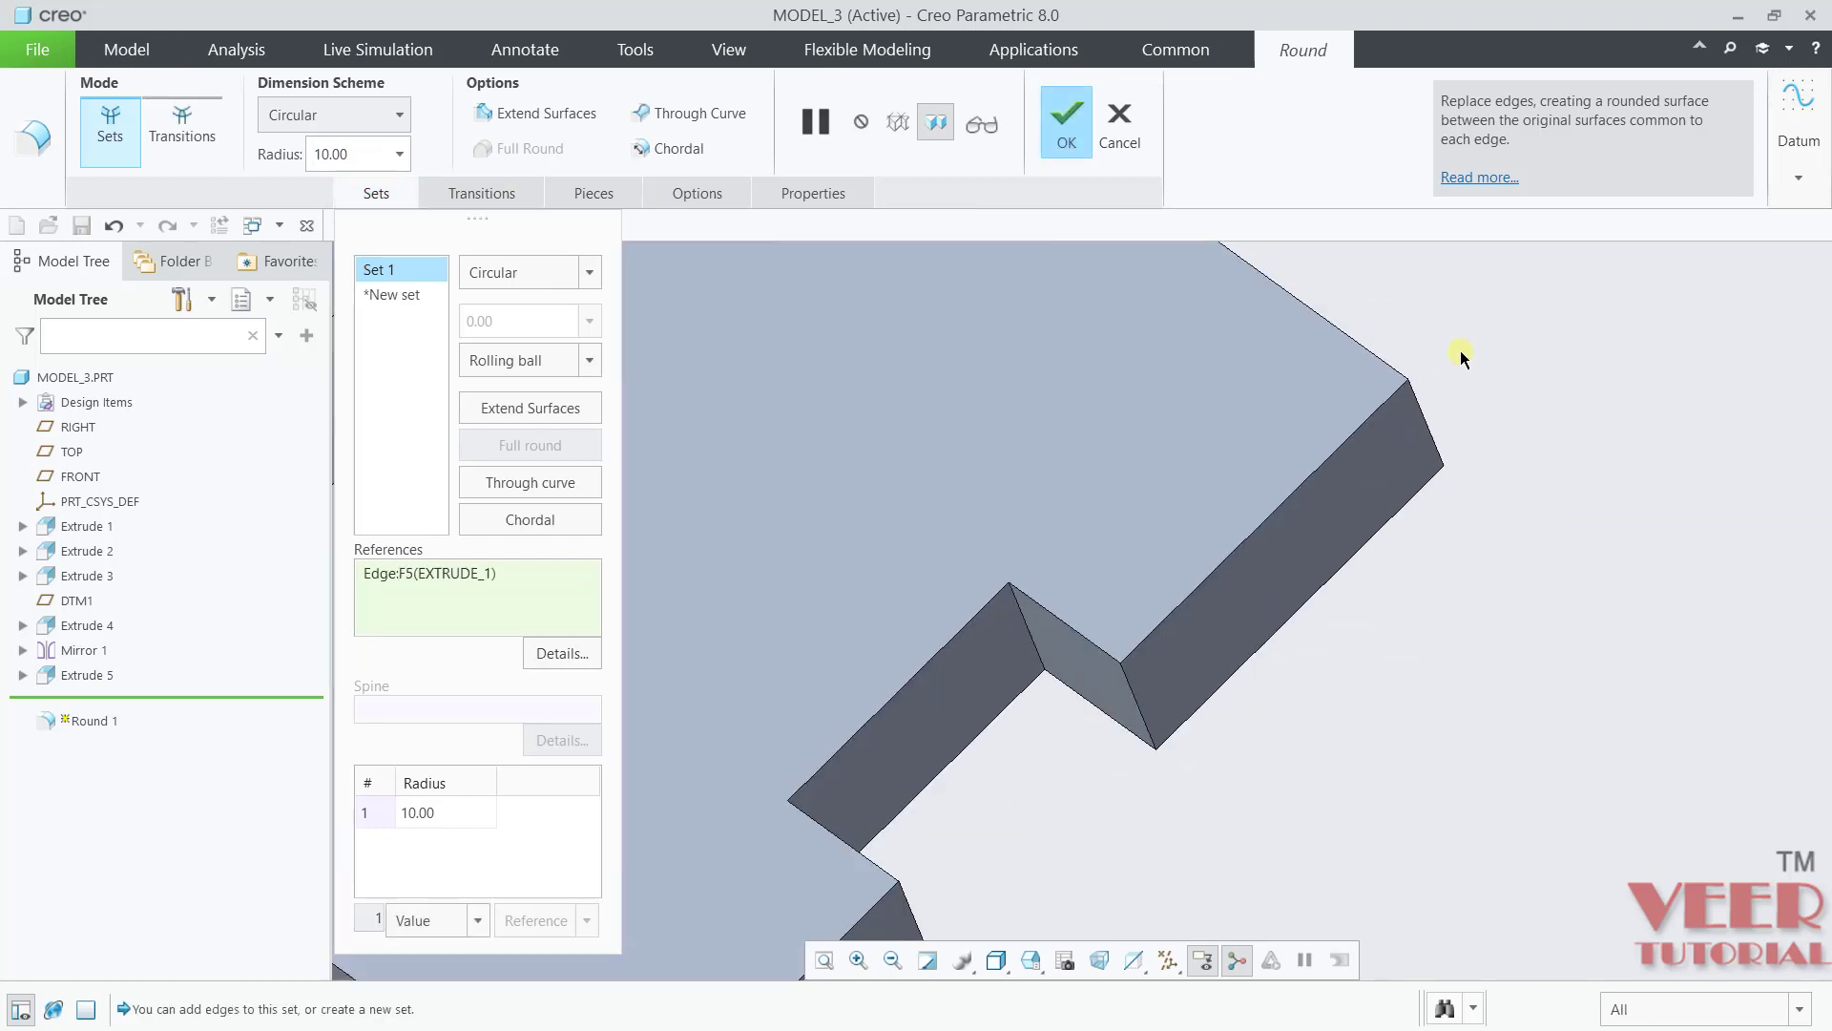
pyautogui.click(1429, 441)
pyautogui.scroll(-6, 1398, 611)
# Step: Add the two corner edges at the plate's opposite end to the round and complete the feature
pyautogui.moveTo(1398, 611); pyautogui.dragTo(1052, 597, button='middle')
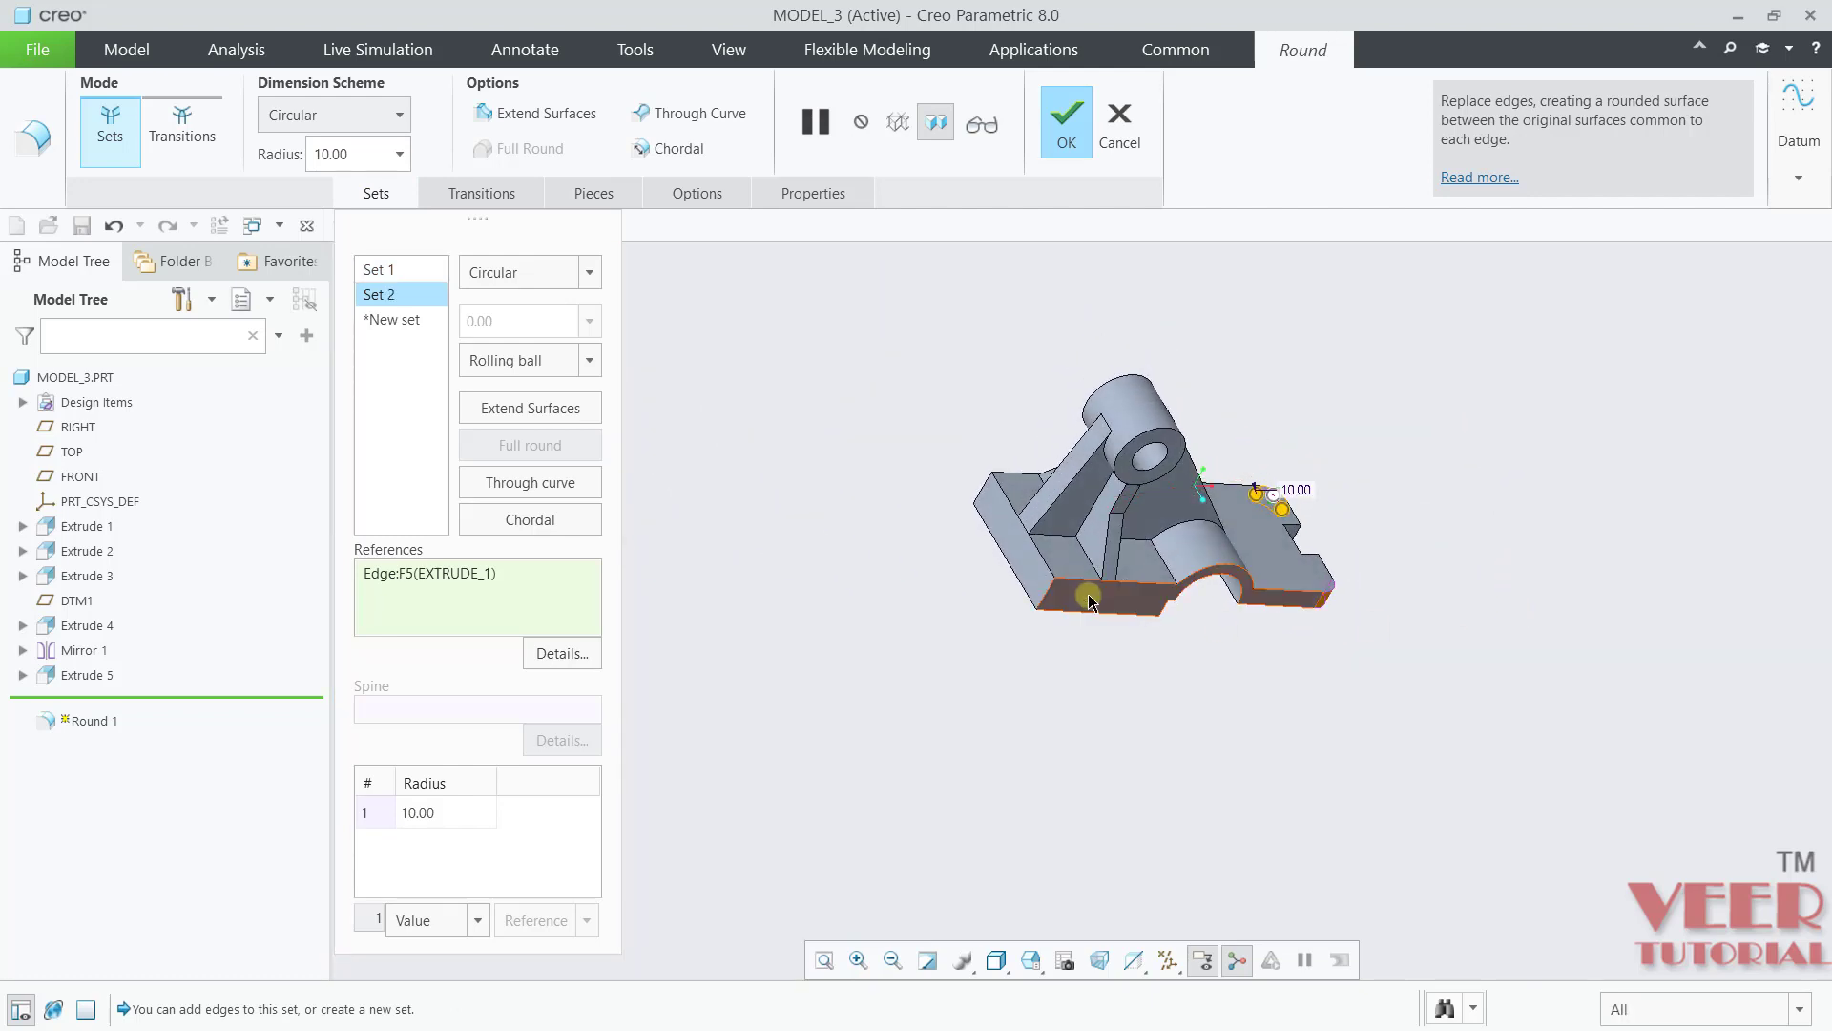
pyautogui.scroll(5, 1052, 597)
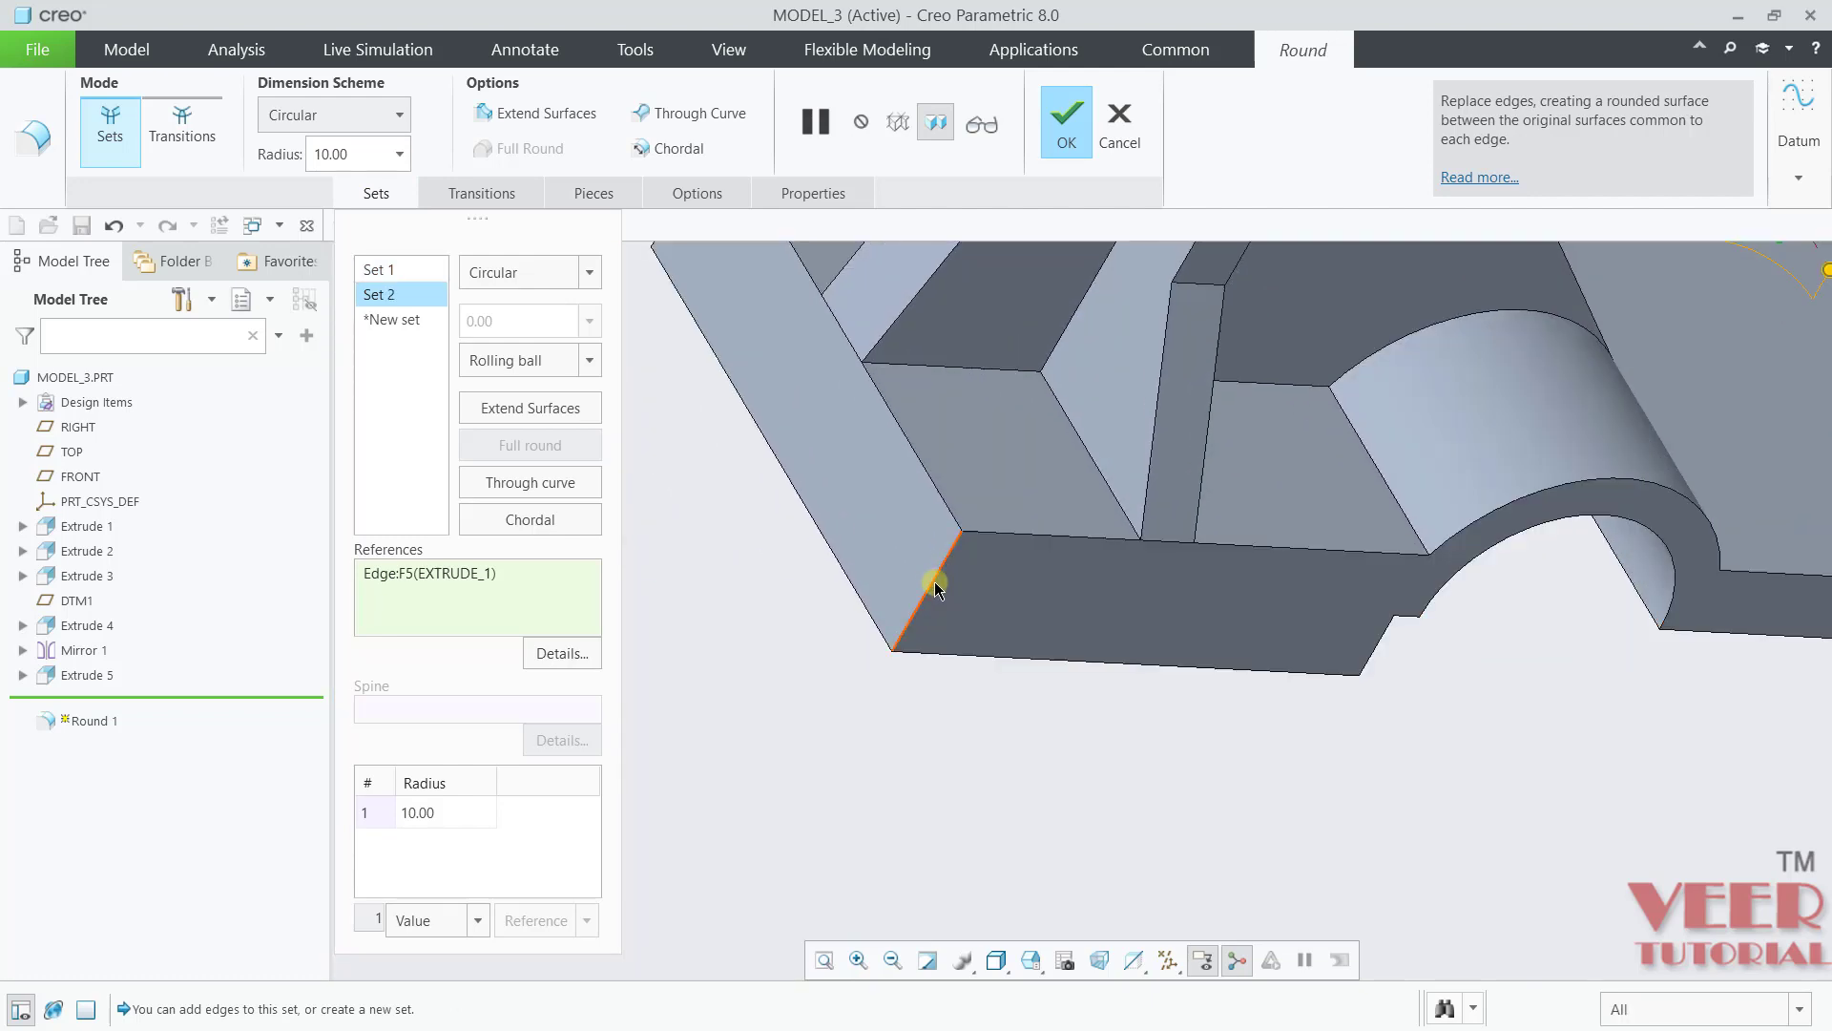
pyautogui.click(935, 584)
pyautogui.scroll(-5, 933, 758)
pyautogui.scroll(5, 871, 629)
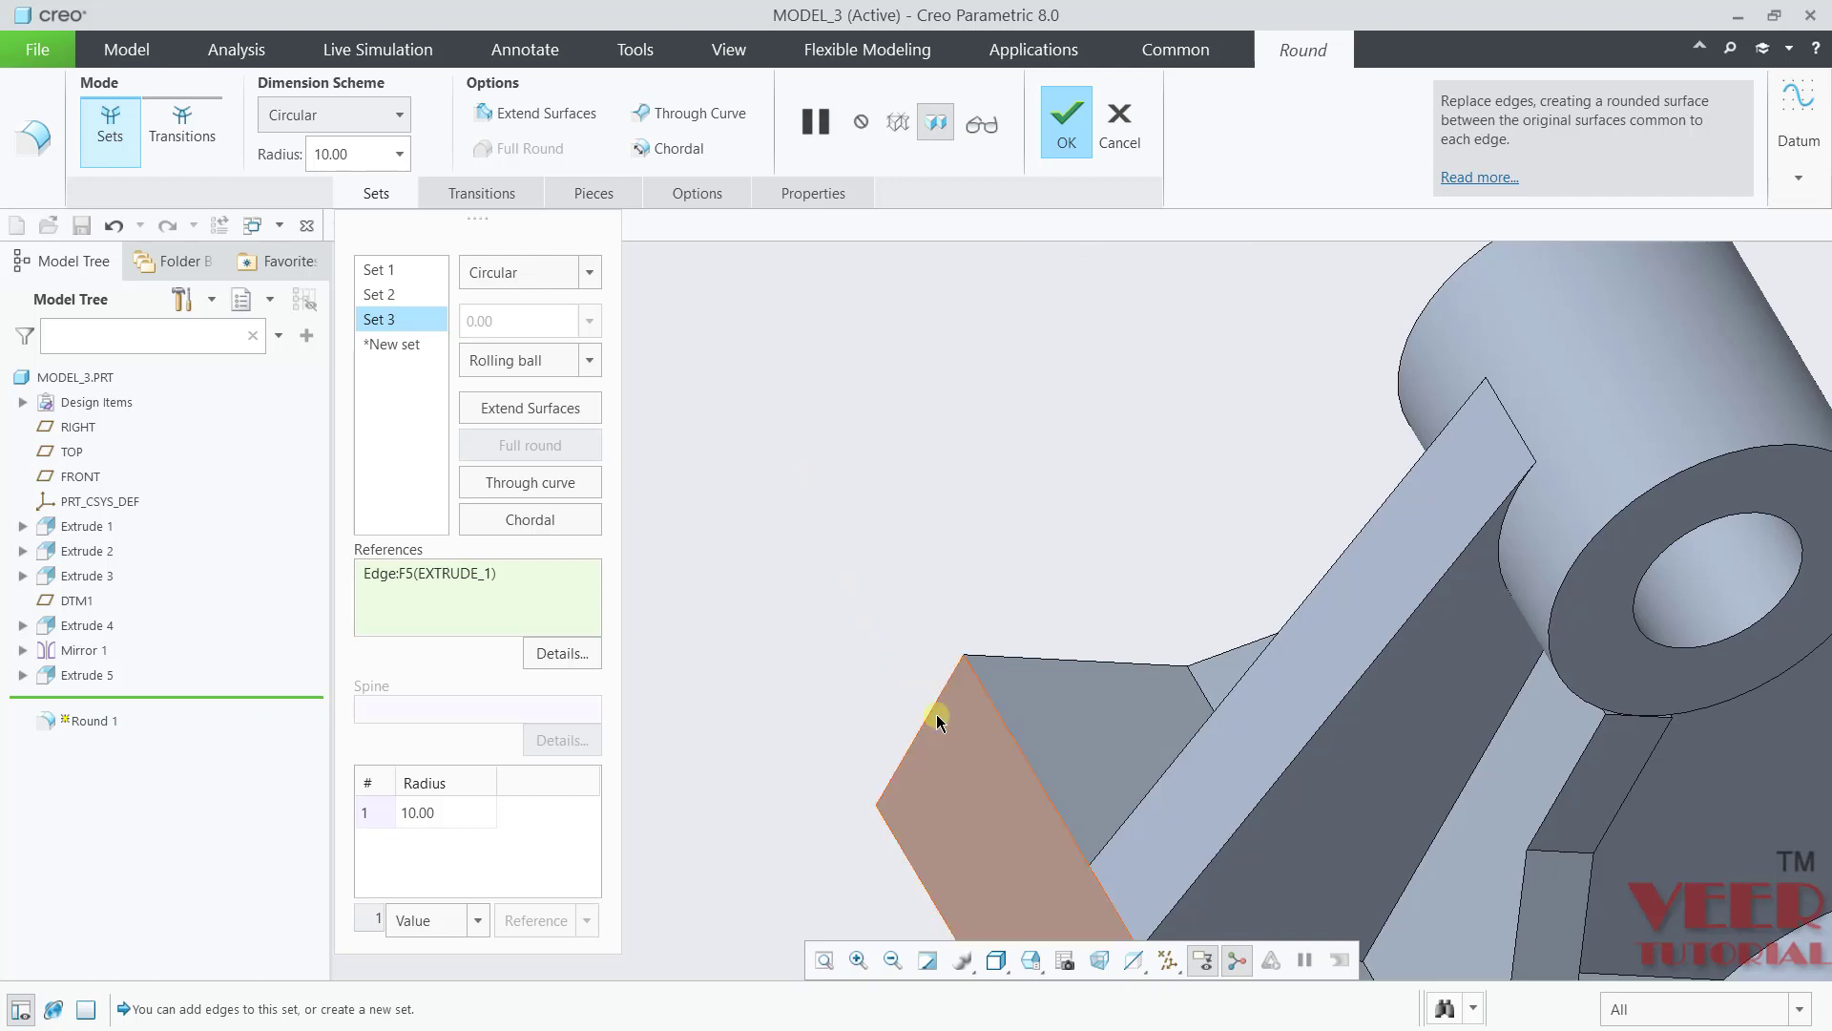
pyautogui.click(933, 706)
pyautogui.click(1067, 139)
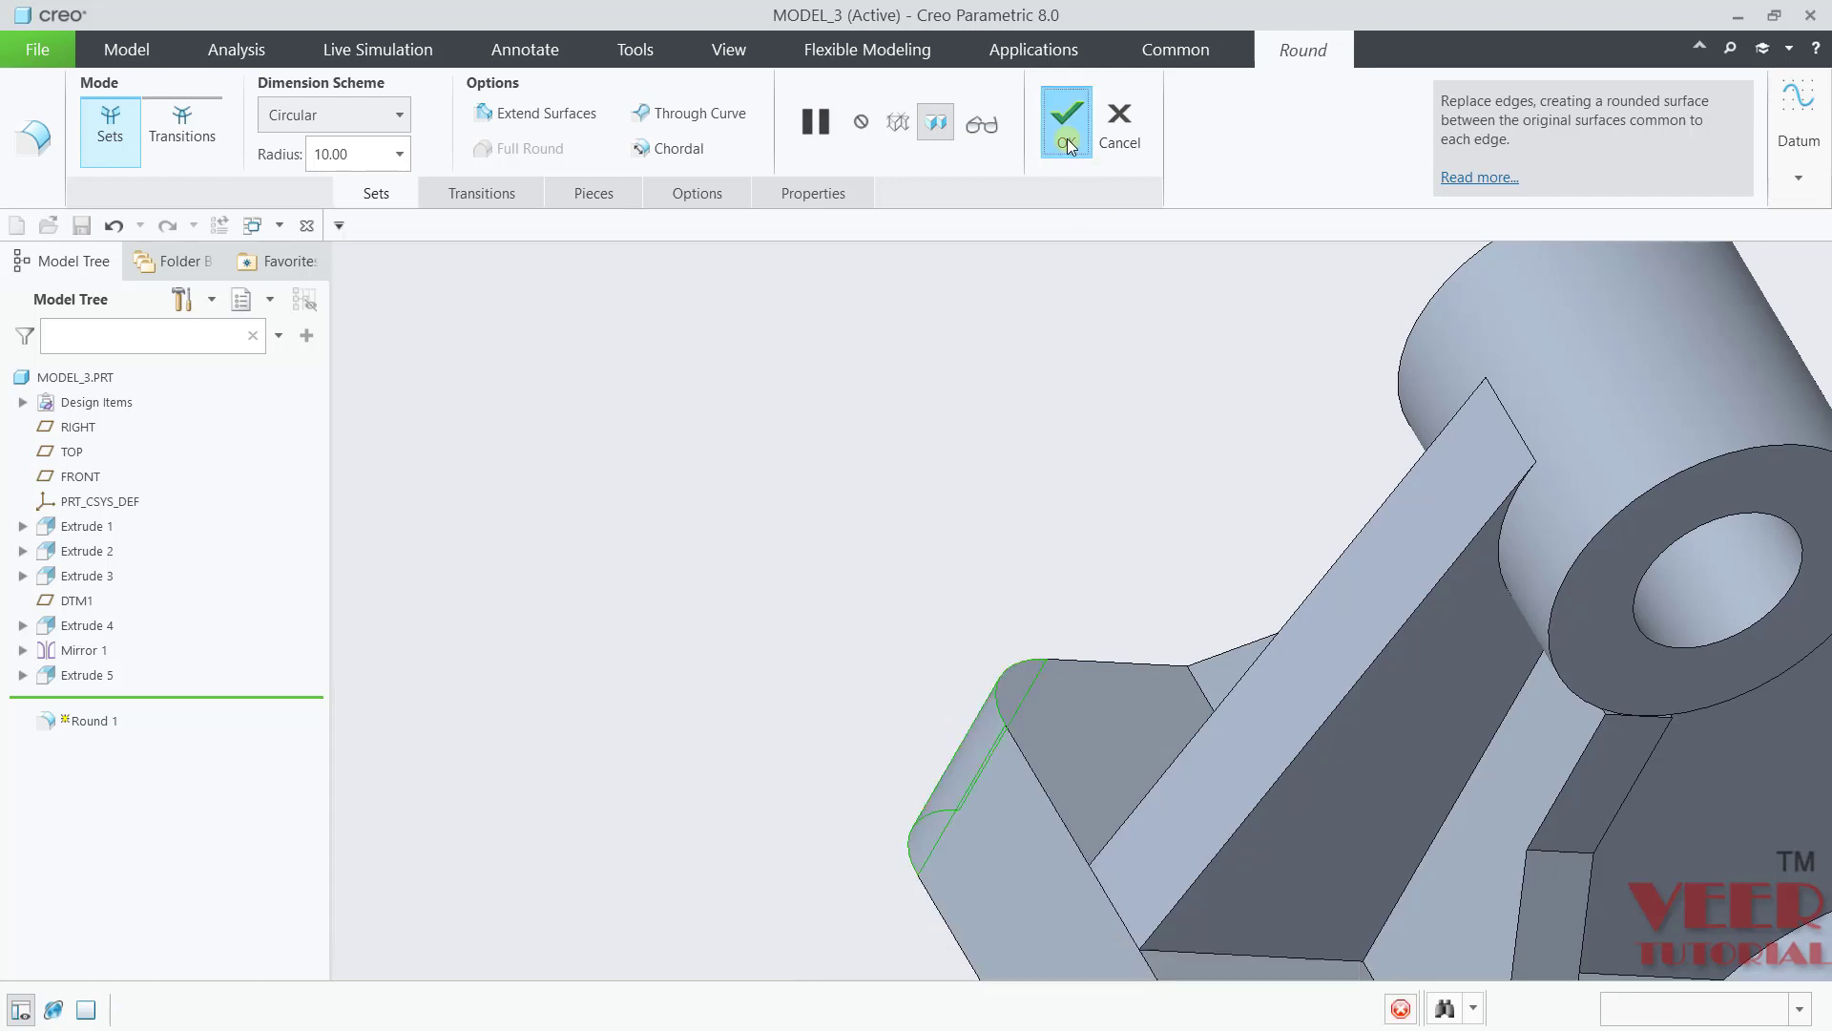
pyautogui.moveTo(756, 594); pyautogui.dragTo(764, 694, button='middle')
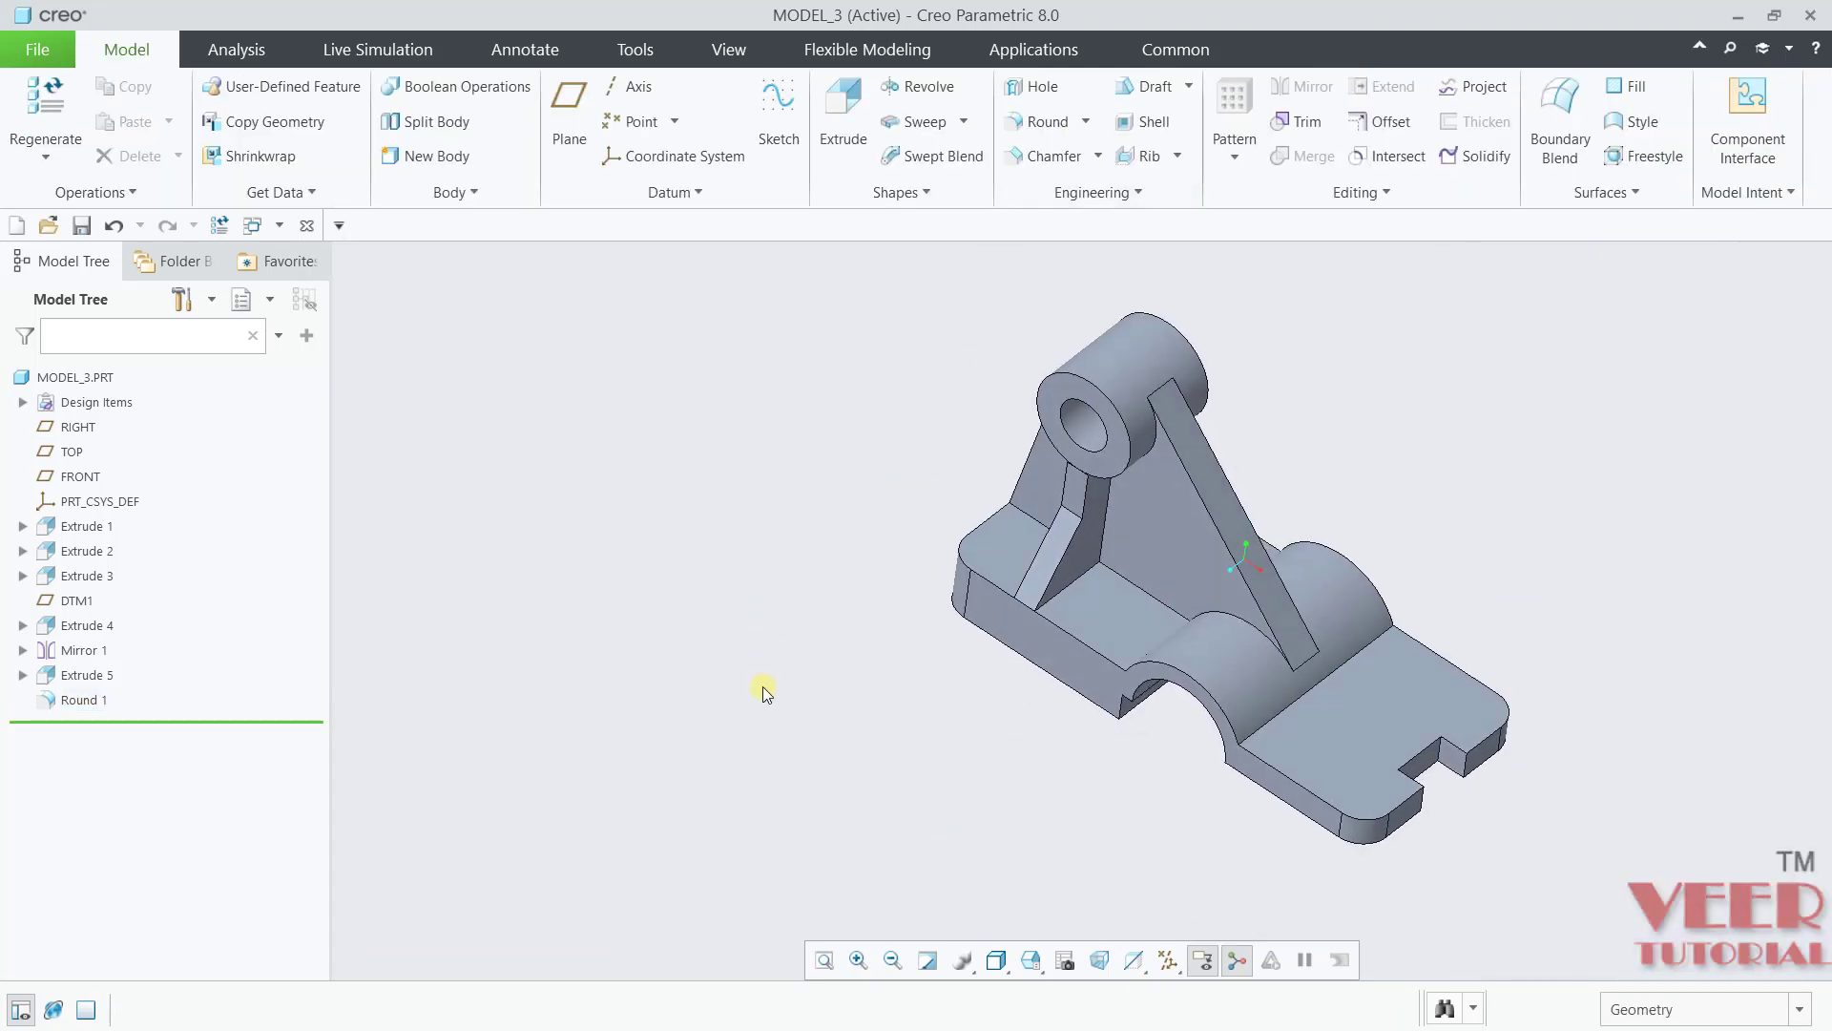
pyautogui.click(37, 49)
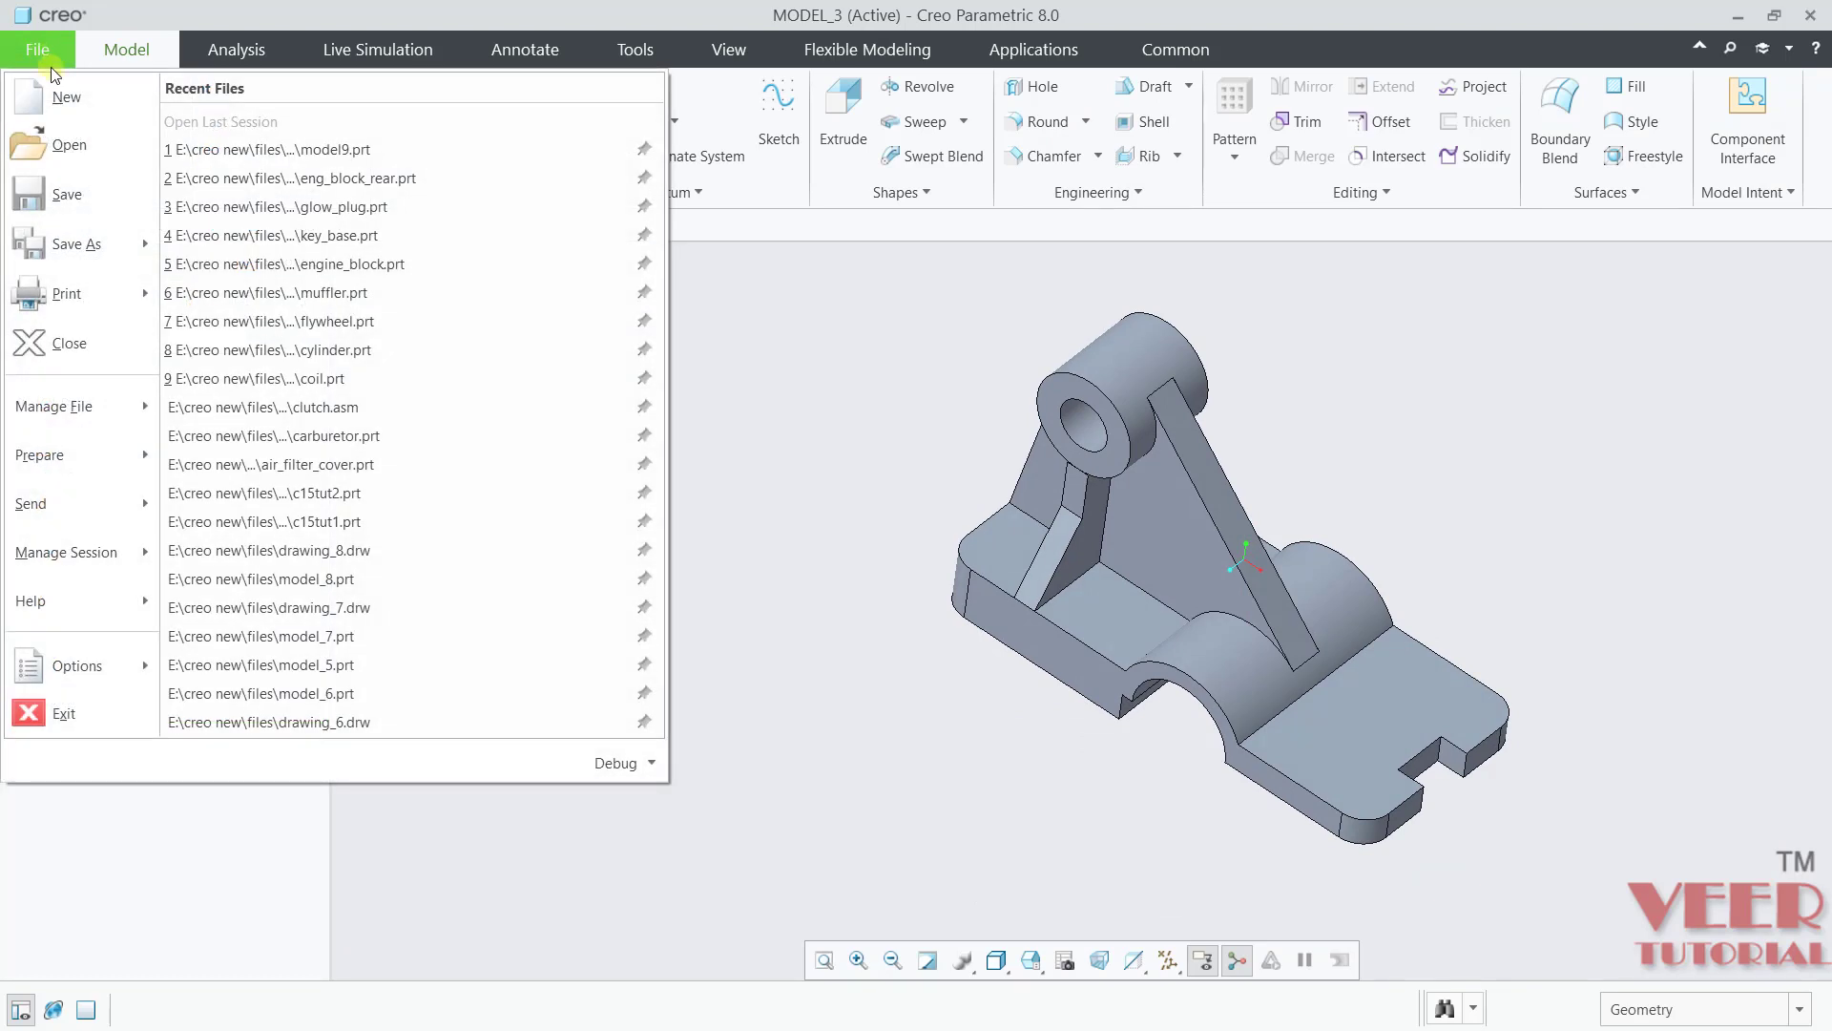
pyautogui.moveTo(91, 243)
pyautogui.click(241, 122)
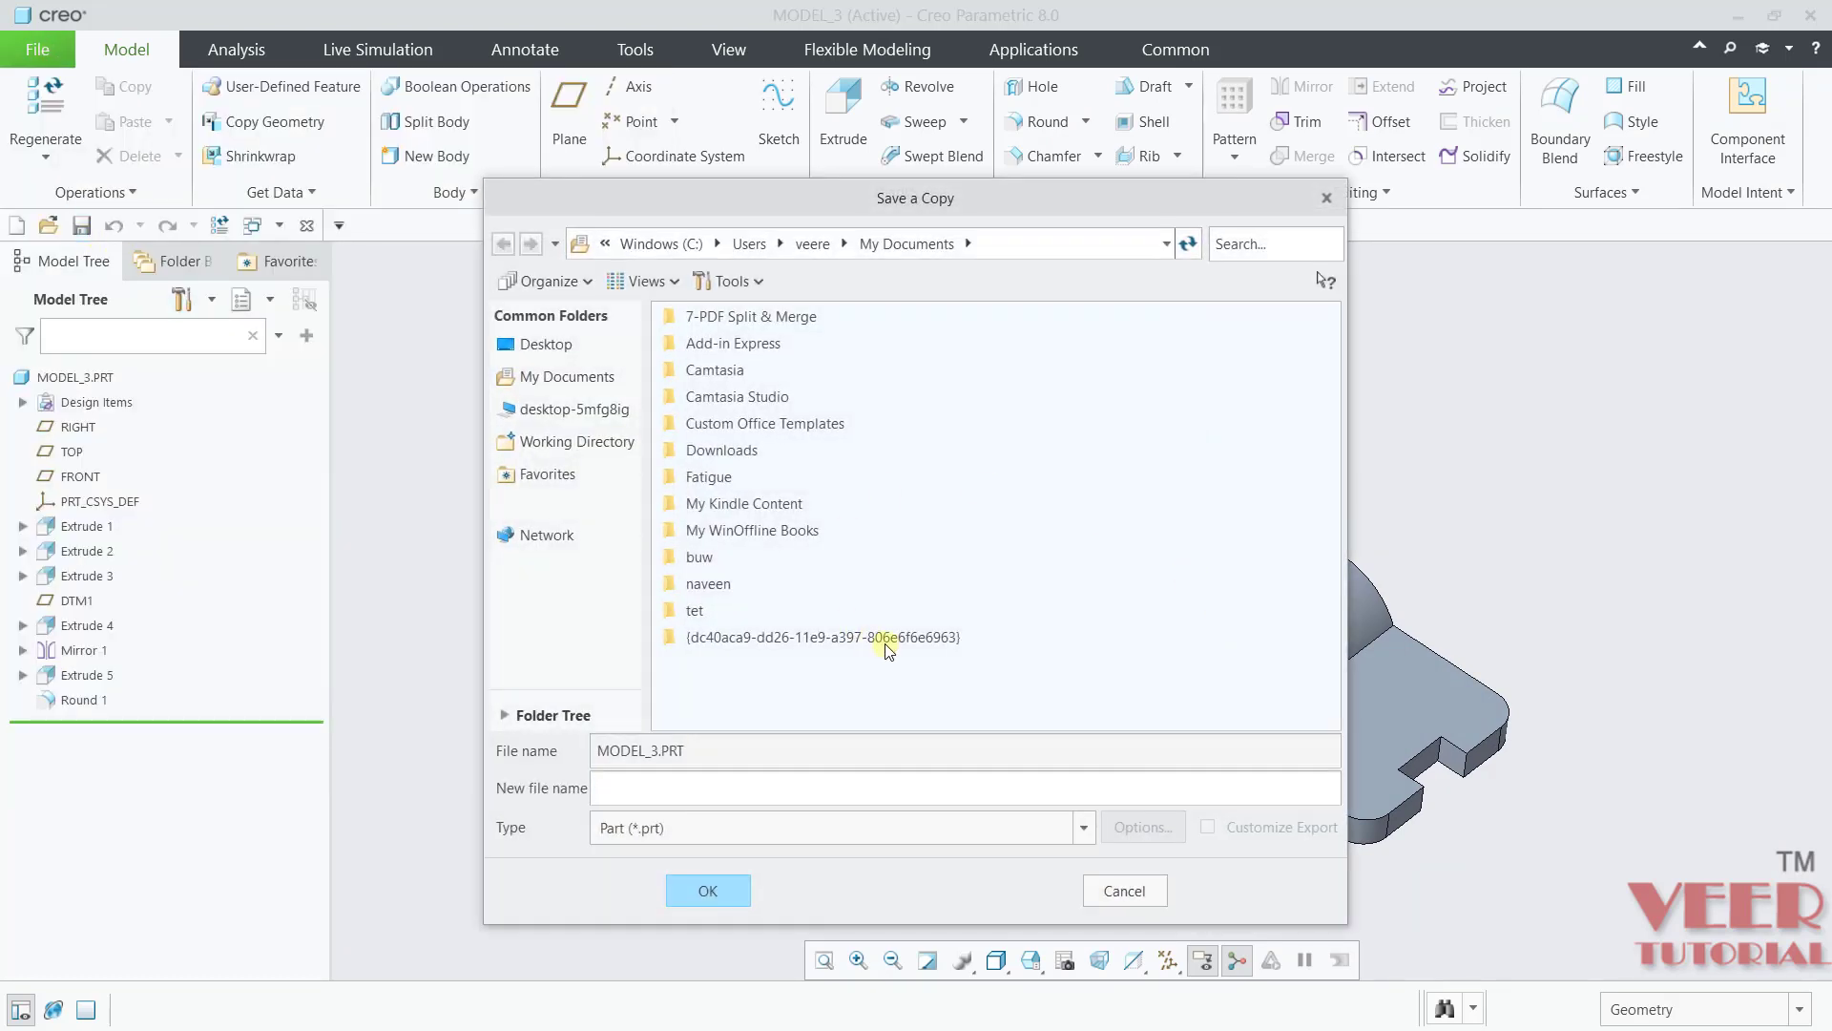
pyautogui.click(1126, 891)
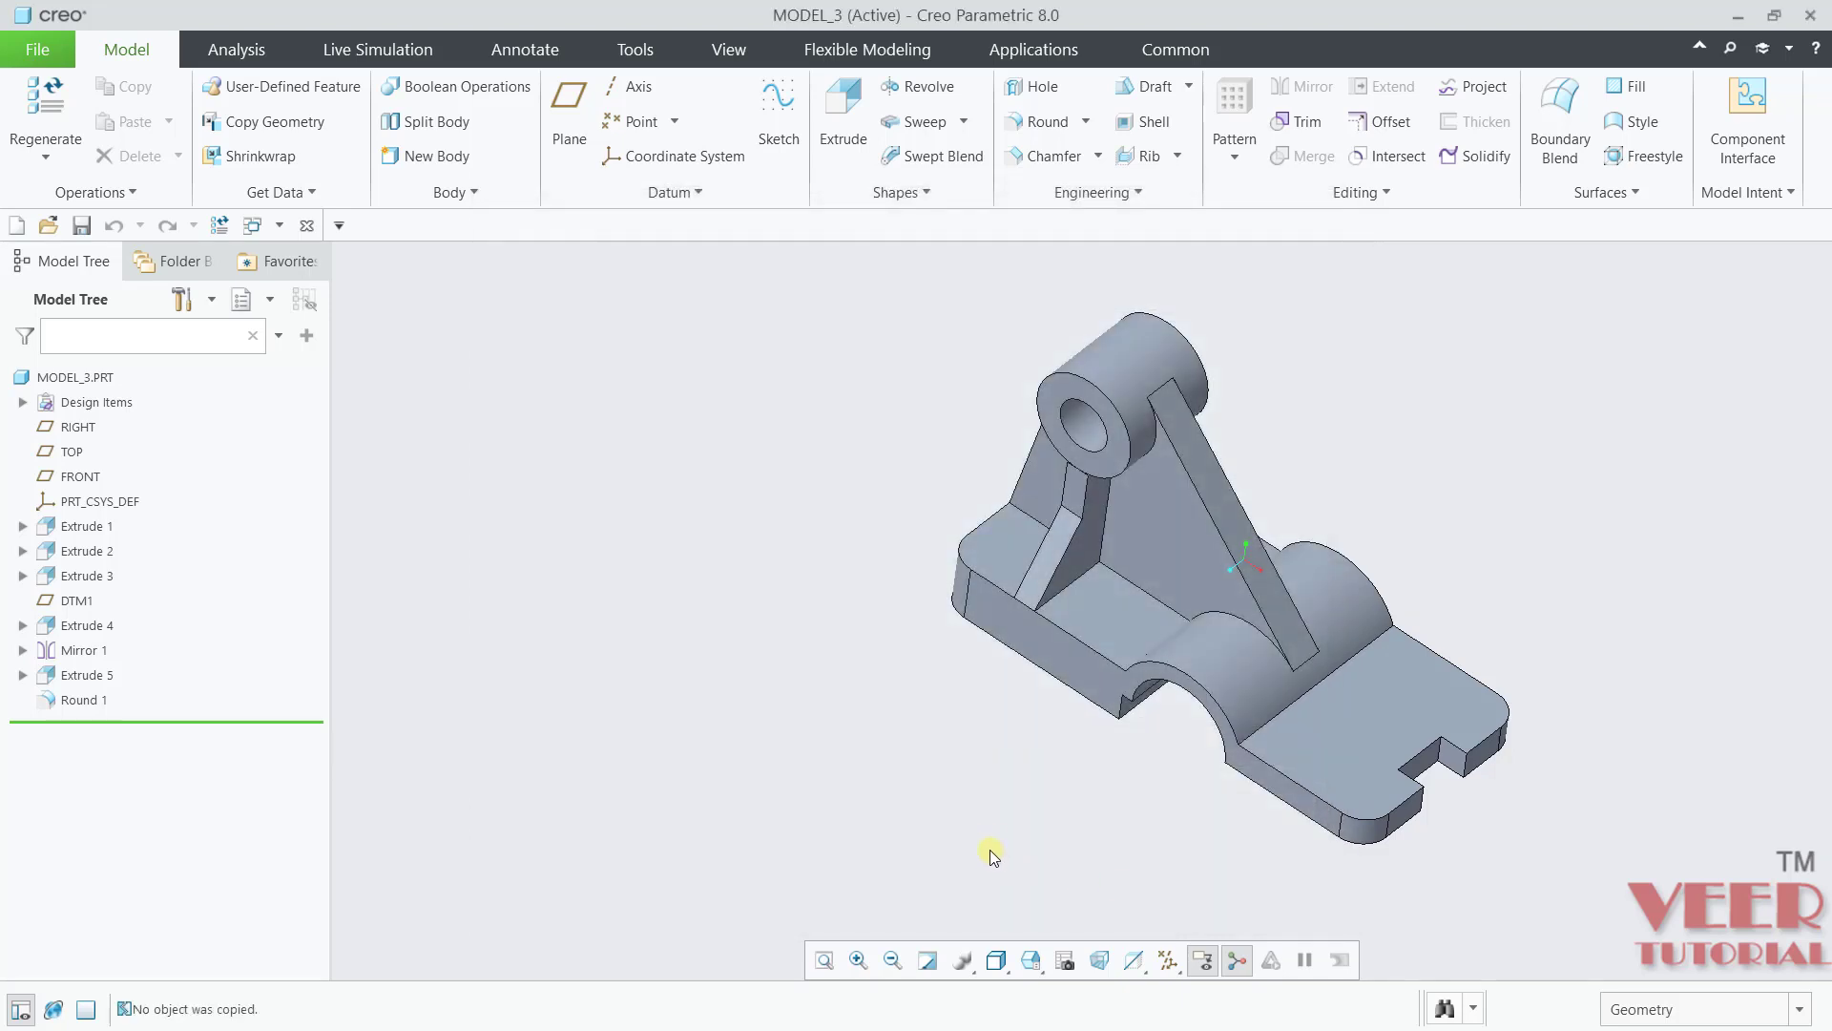